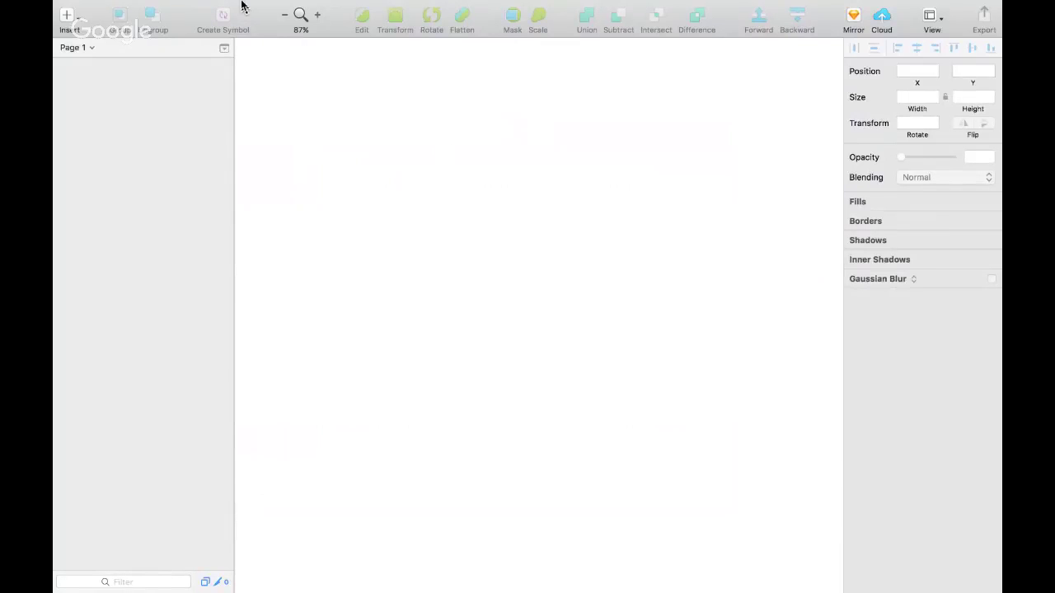
# Open the Plugins menu and close it without running a plugin
pyautogui.moveTo(243, 2)
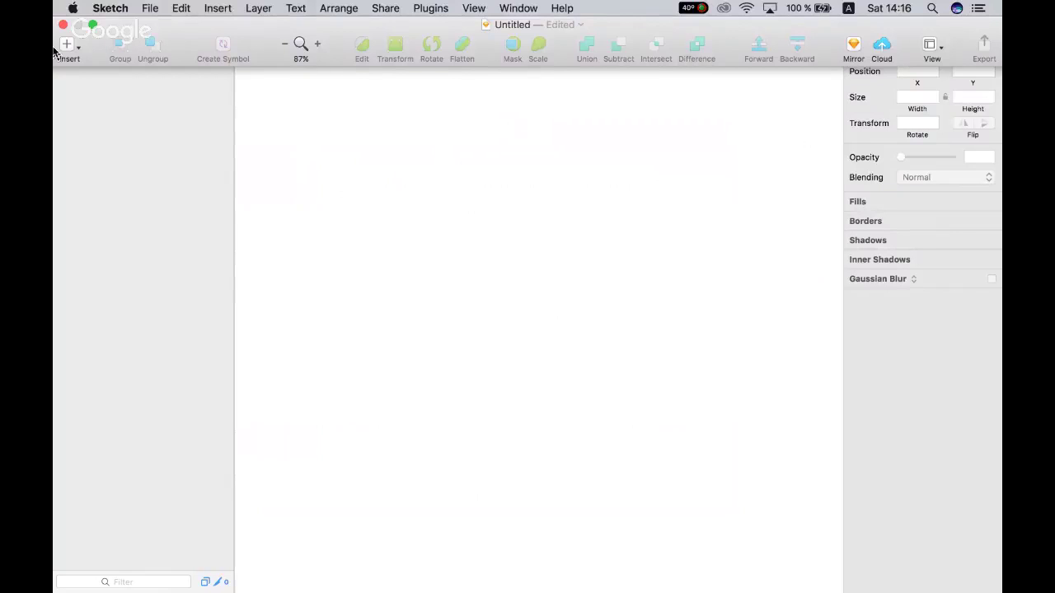
pyautogui.moveTo(633, 7)
pyautogui.click(430, 8)
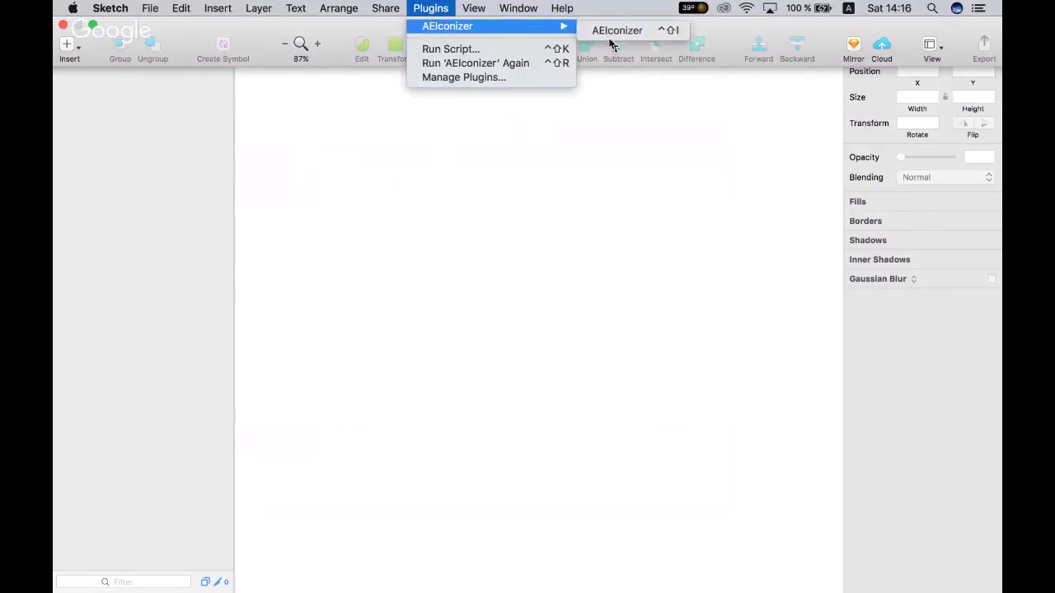
pyautogui.click(403, 132)
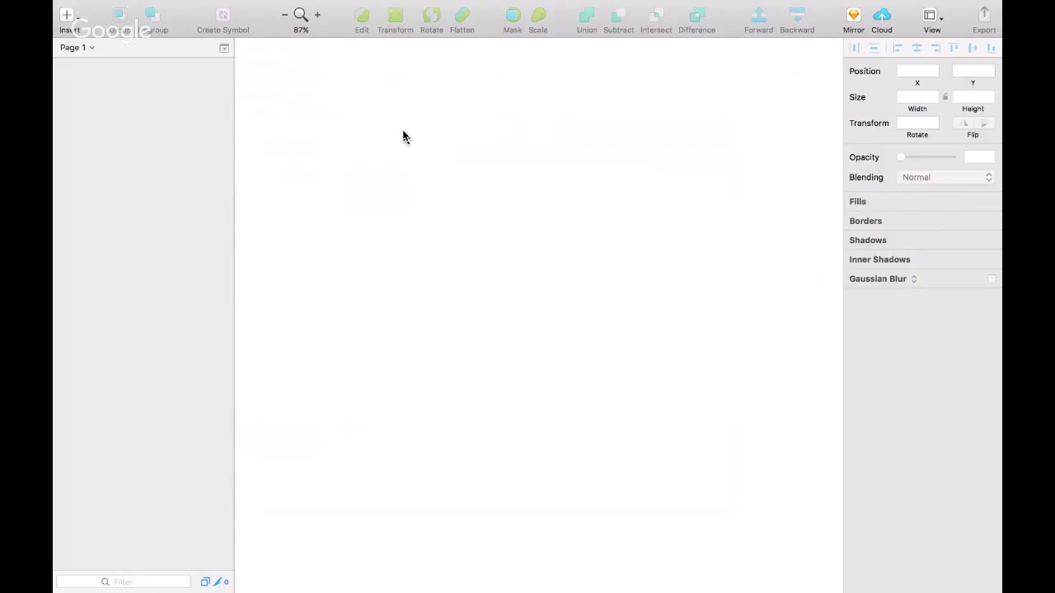
# Browse the Insert and Layer menus, ending on the Insert > Shape choices
pyautogui.moveTo(247, 5)
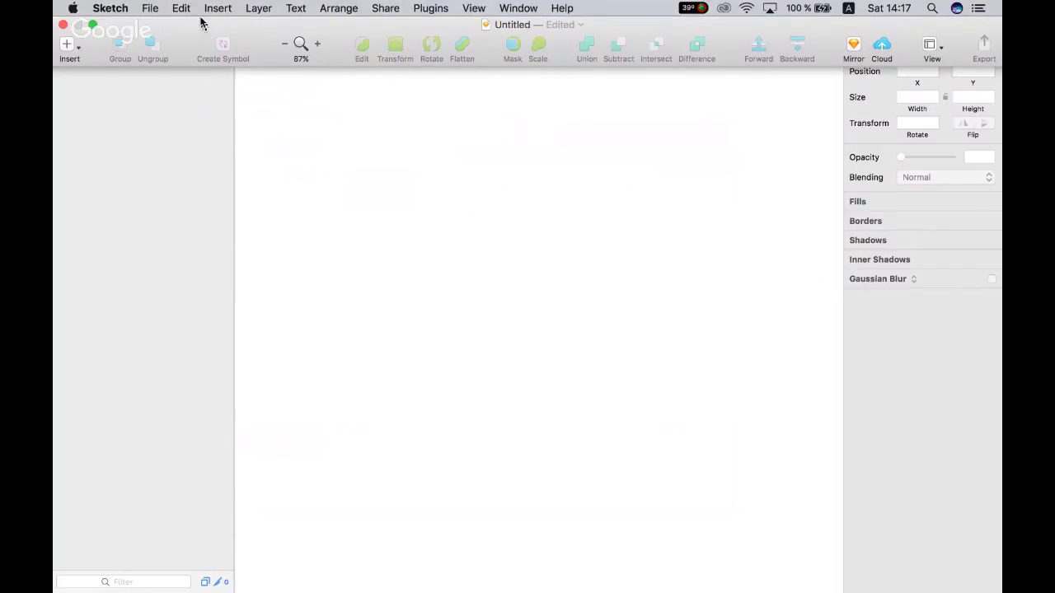
pyautogui.click(214, 9)
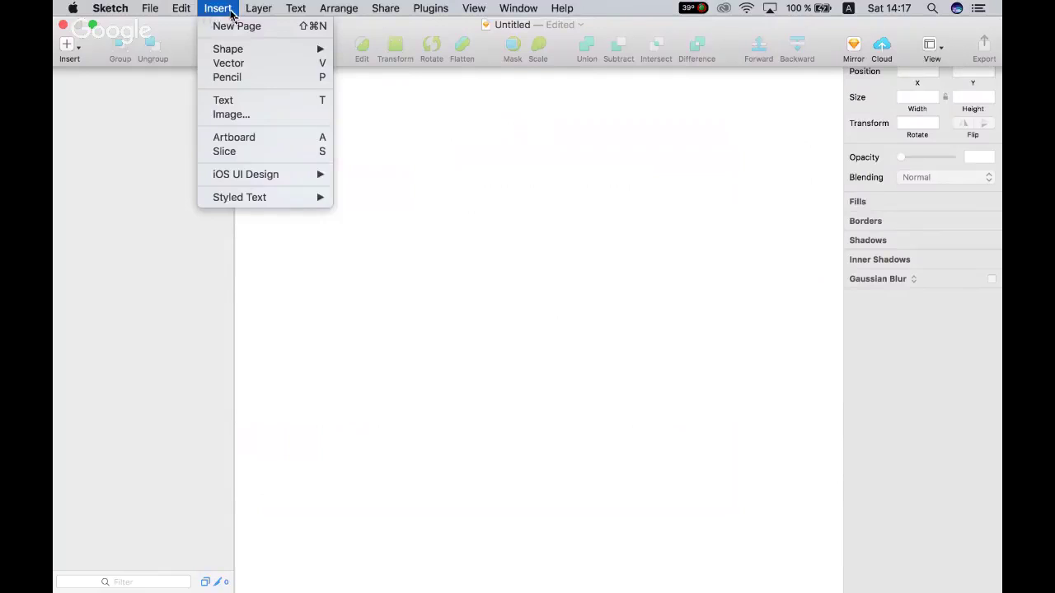
pyautogui.moveTo(256, 9)
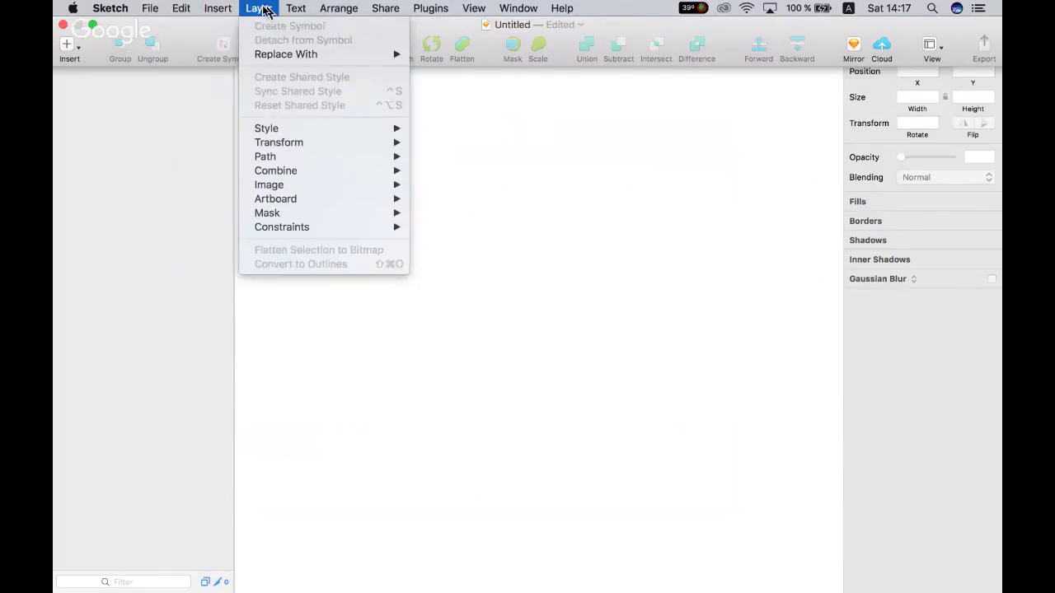
pyautogui.moveTo(289, 56)
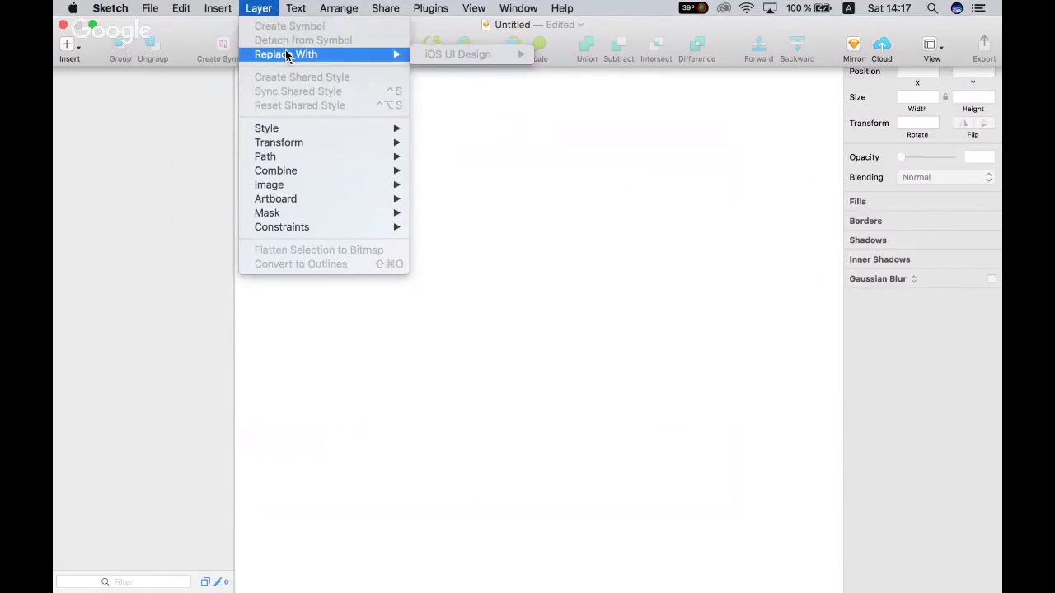
pyautogui.moveTo(218, 8)
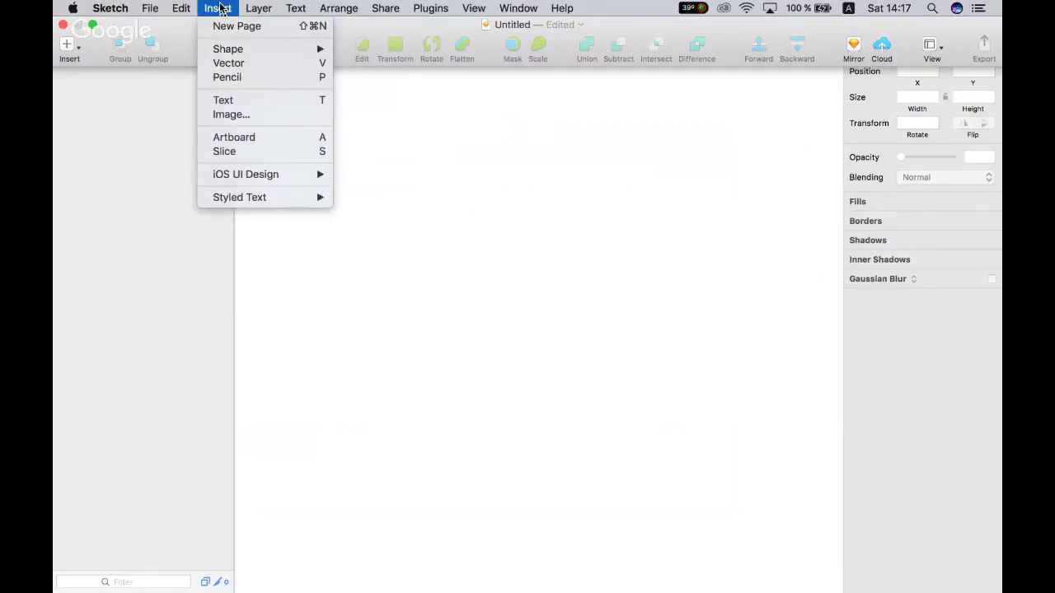
pyautogui.moveTo(247, 51)
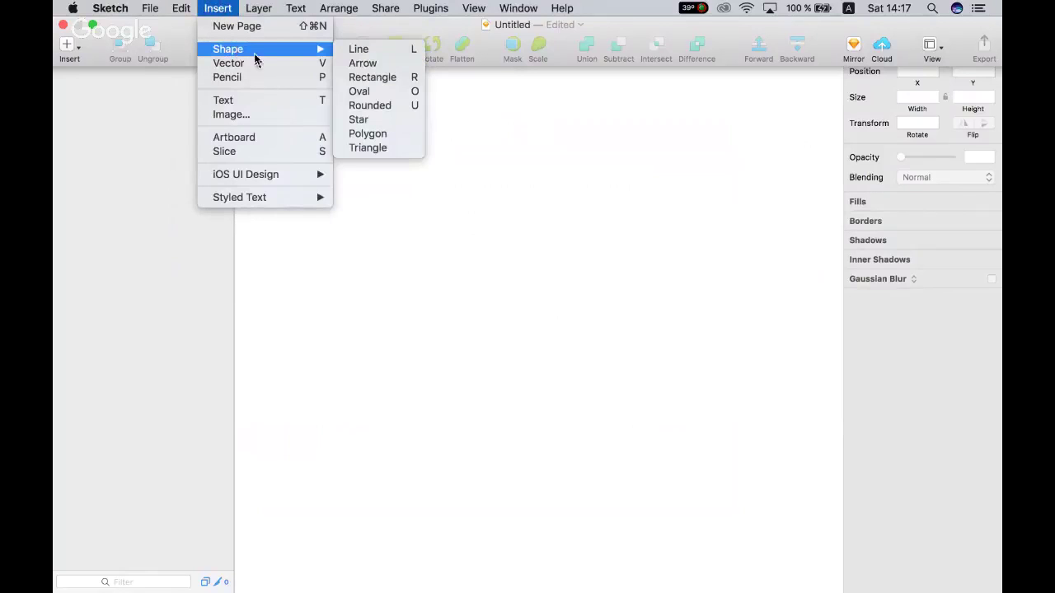
# Draw two diagonal test lines with the Line tool, deleting each one
pyautogui.click(394, 50)
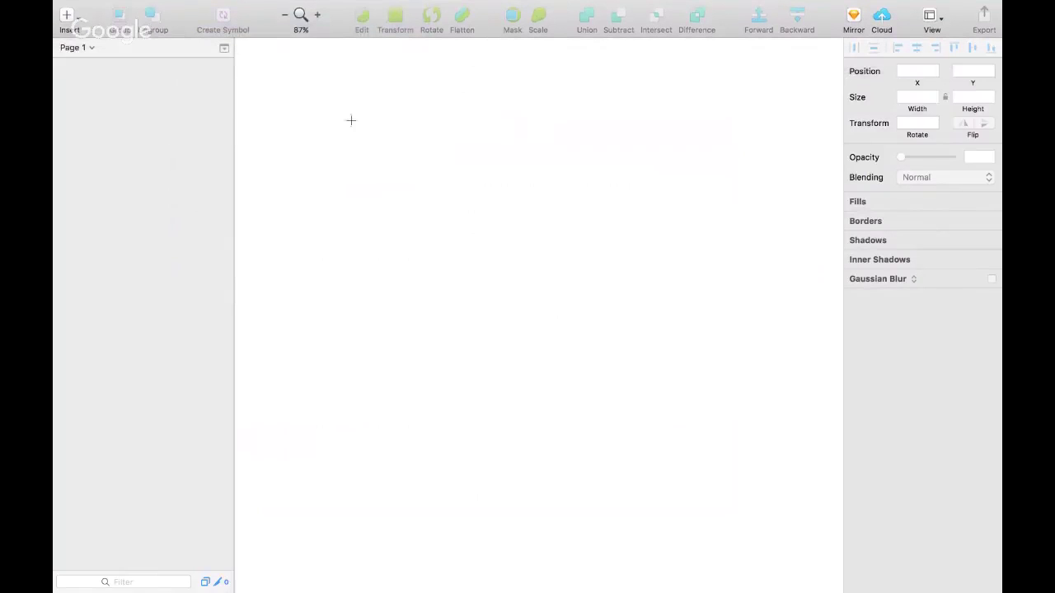
pyautogui.moveTo(351, 121); pyautogui.dragTo(504, 257)
pyautogui.press('Delete')
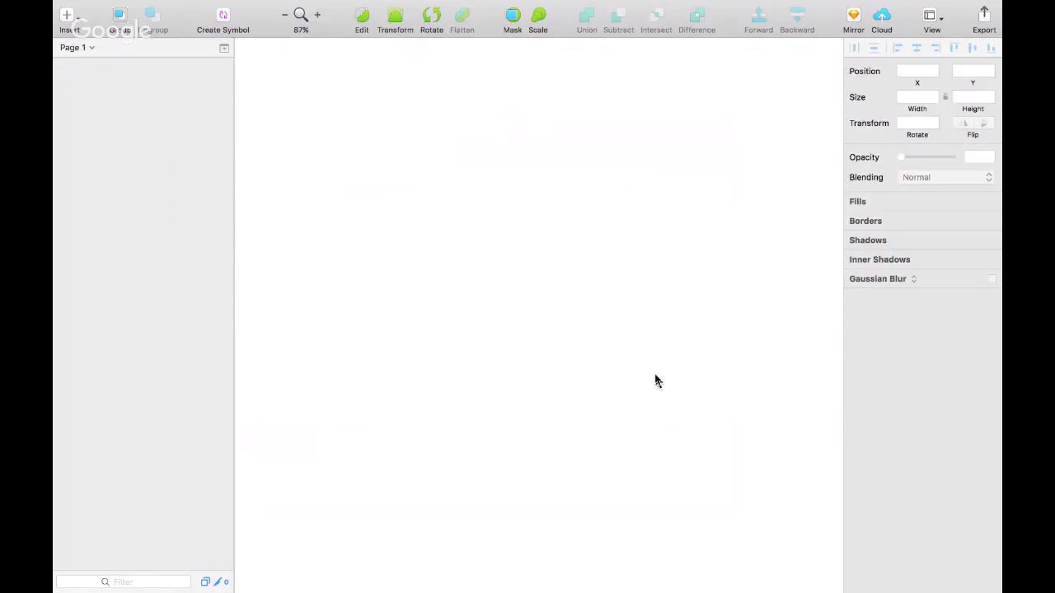
pyautogui.press('l')
pyautogui.moveTo(297, 53); pyautogui.dragTo(474, 271)
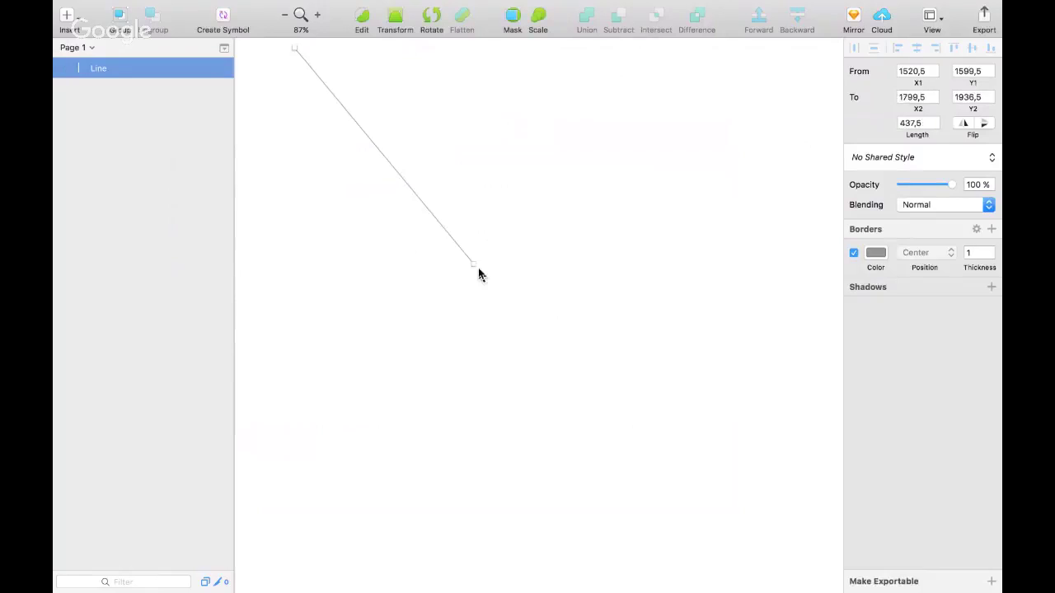
pyautogui.press('Delete')
# Draw a grey test rectangle and delete it, then start and cancel two more rectangles
pyautogui.click(212, 7)
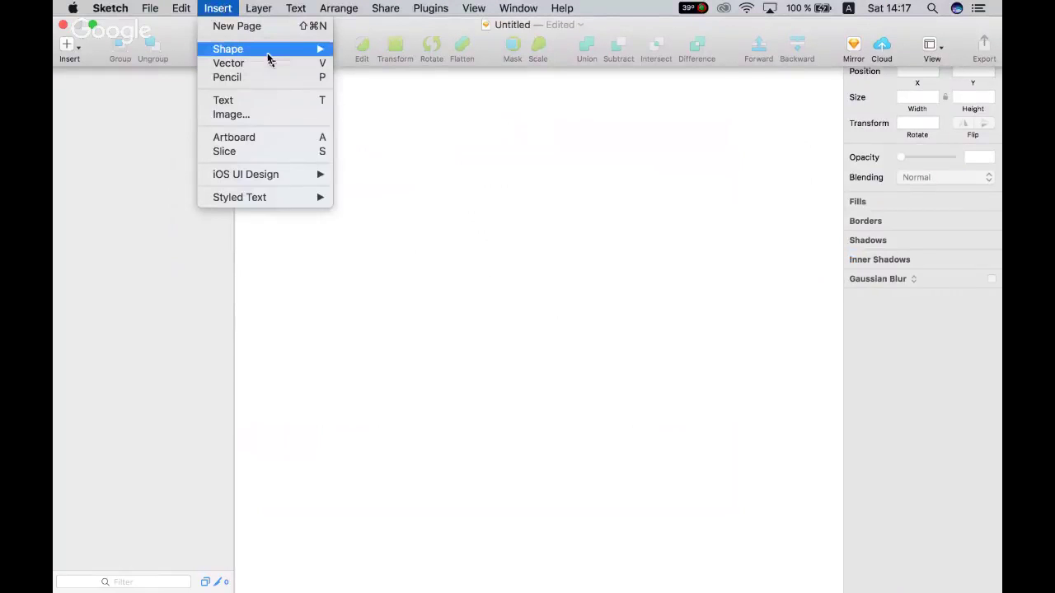
pyautogui.moveTo(272, 51)
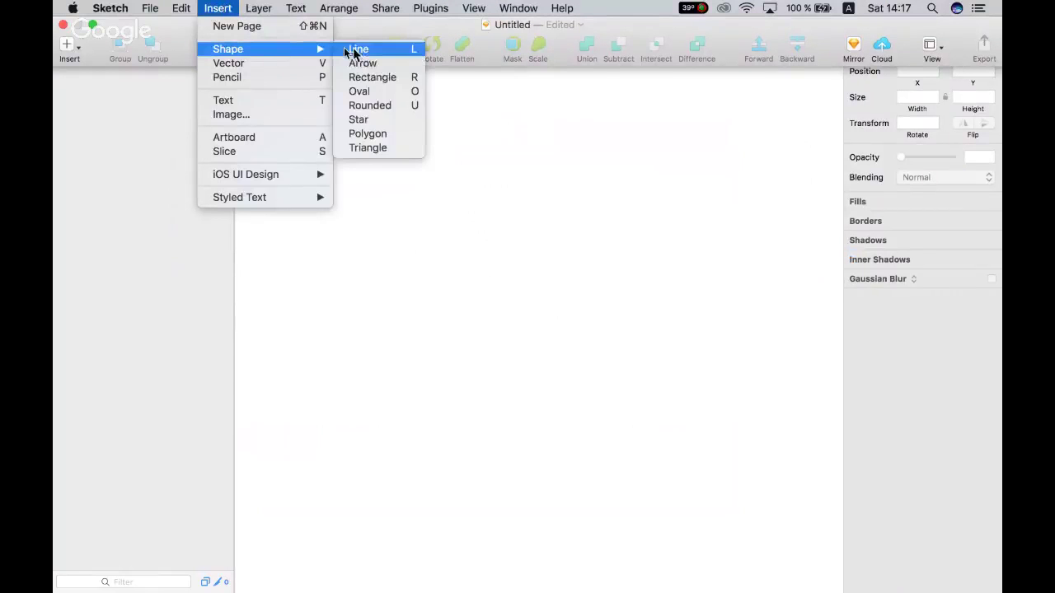
pyautogui.click(384, 84)
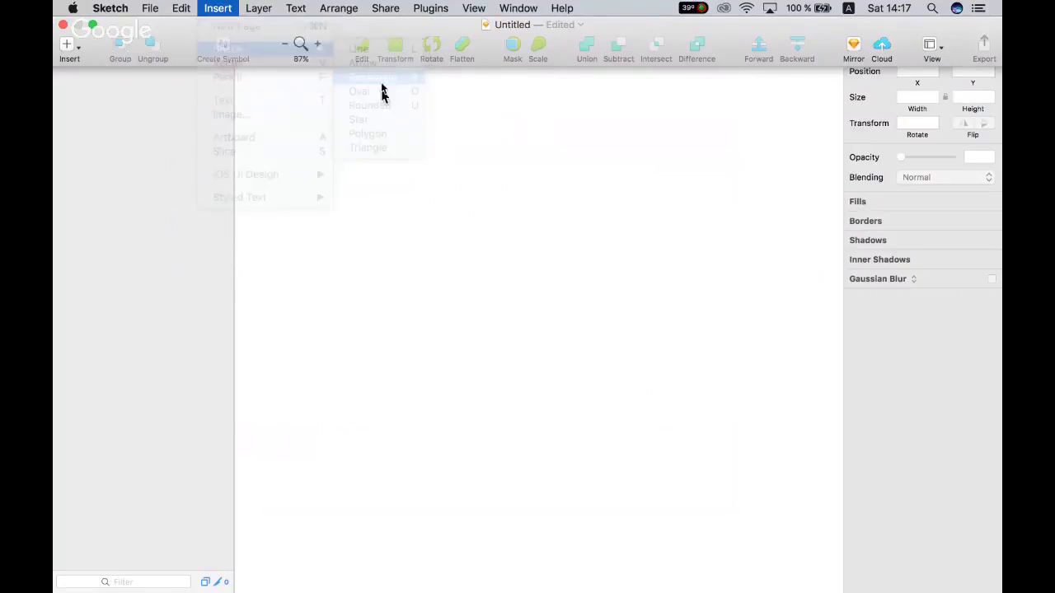
pyautogui.moveTo(321, 115); pyautogui.dragTo(634, 338)
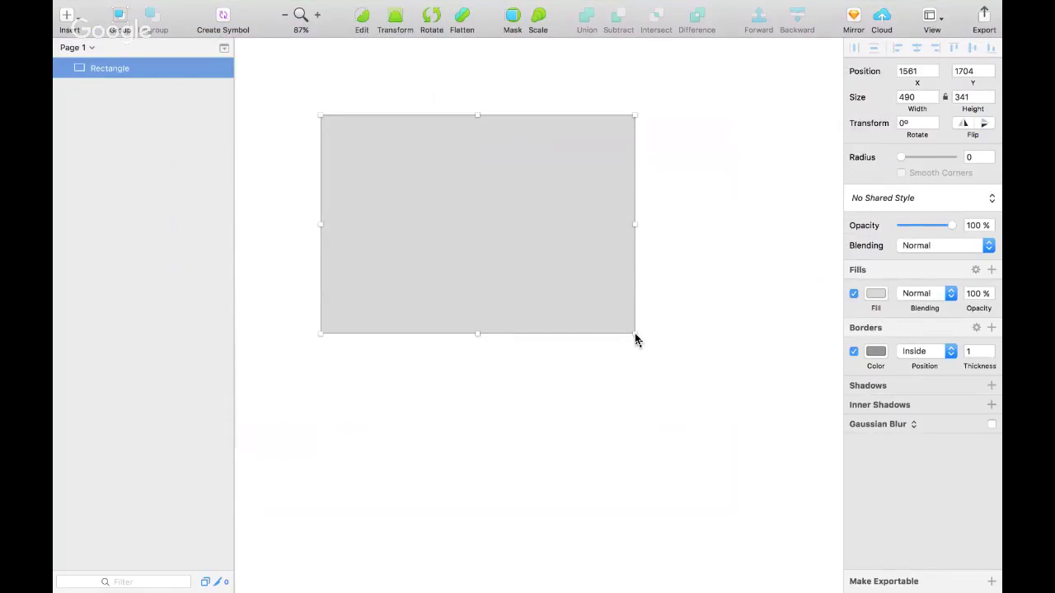
pyautogui.press('Delete')
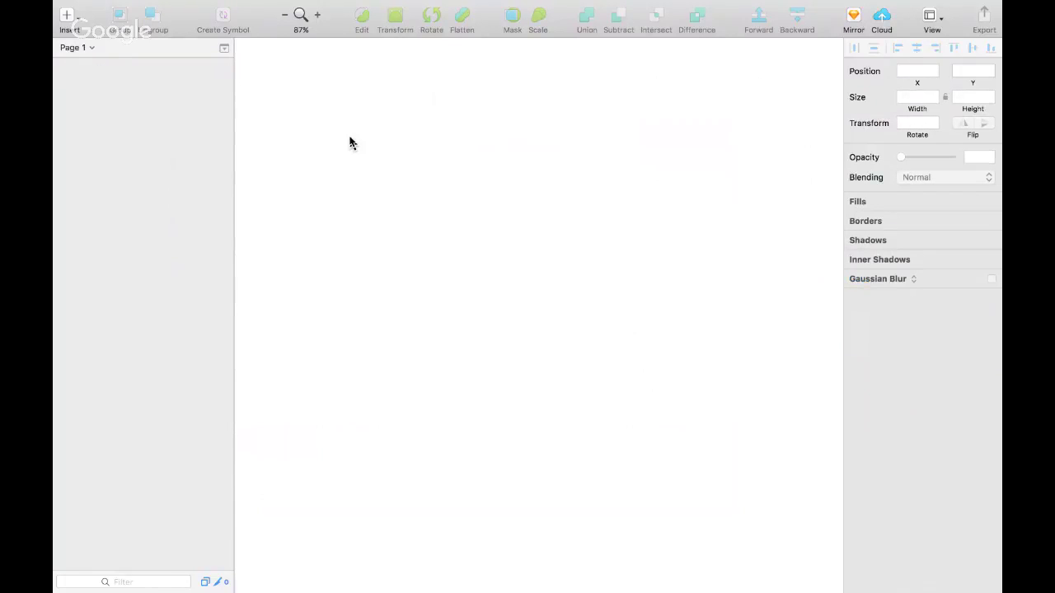
pyautogui.moveTo(328, 112); pyautogui.dragTo(591, 394)
pyautogui.press('Escape')
pyautogui.moveTo(345, 77); pyautogui.dragTo(539, 402)
pyautogui.press('Escape')
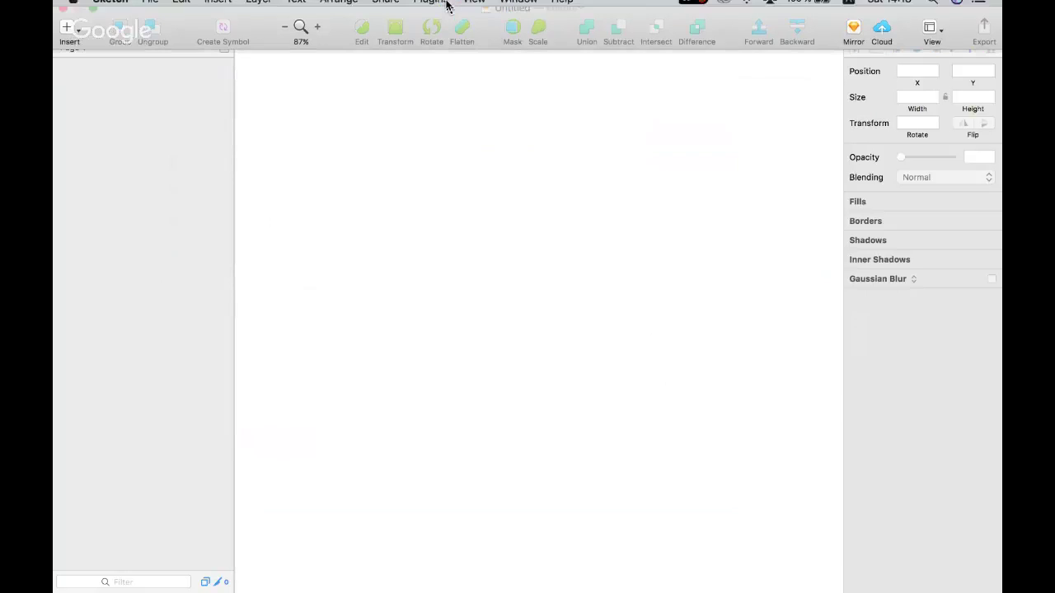
pyautogui.click(441, 9)
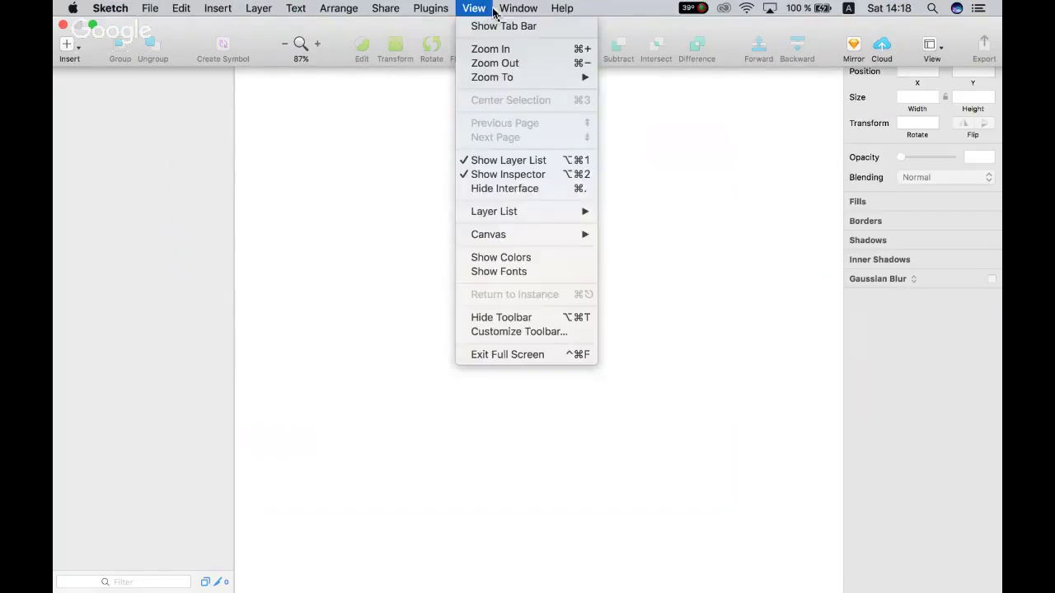
pyautogui.moveTo(562, 8)
pyautogui.click(426, 192)
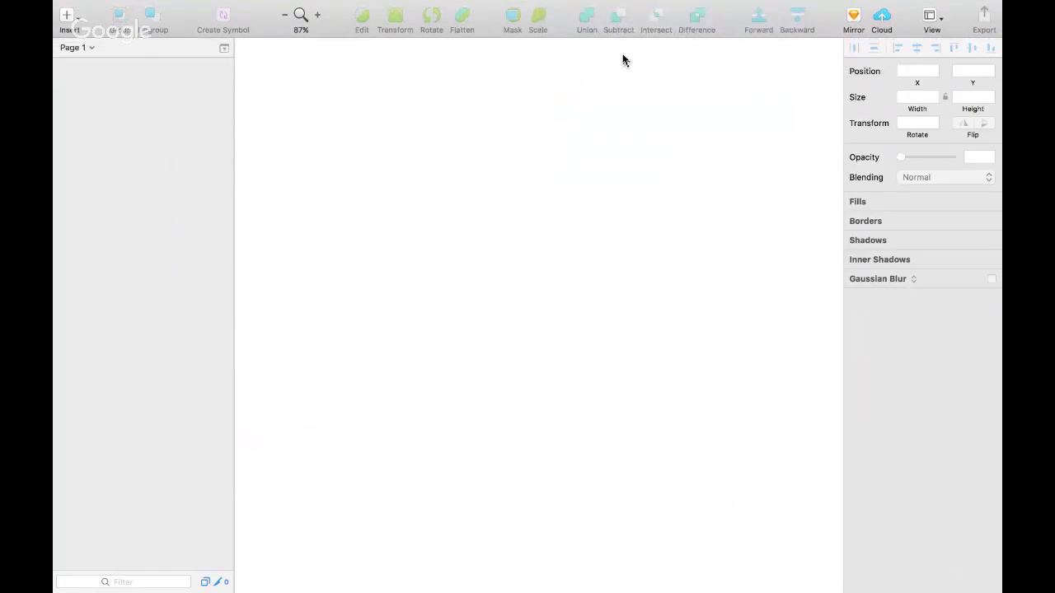
pyautogui.moveTo(610, 31)
pyautogui.rightClick(537, 73)
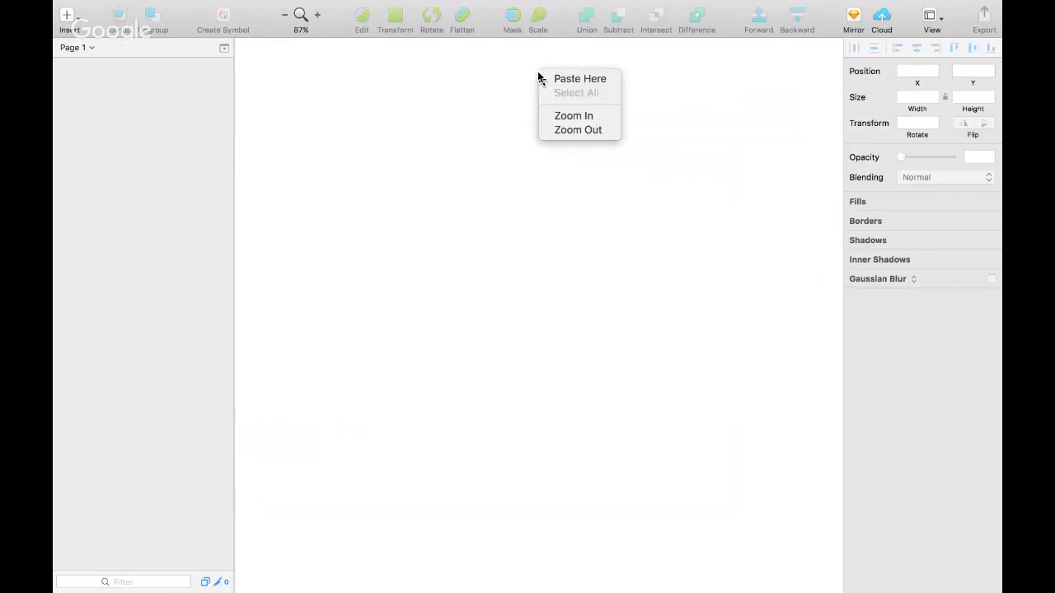
pyautogui.click(514, 30)
pyautogui.moveTo(586, 5)
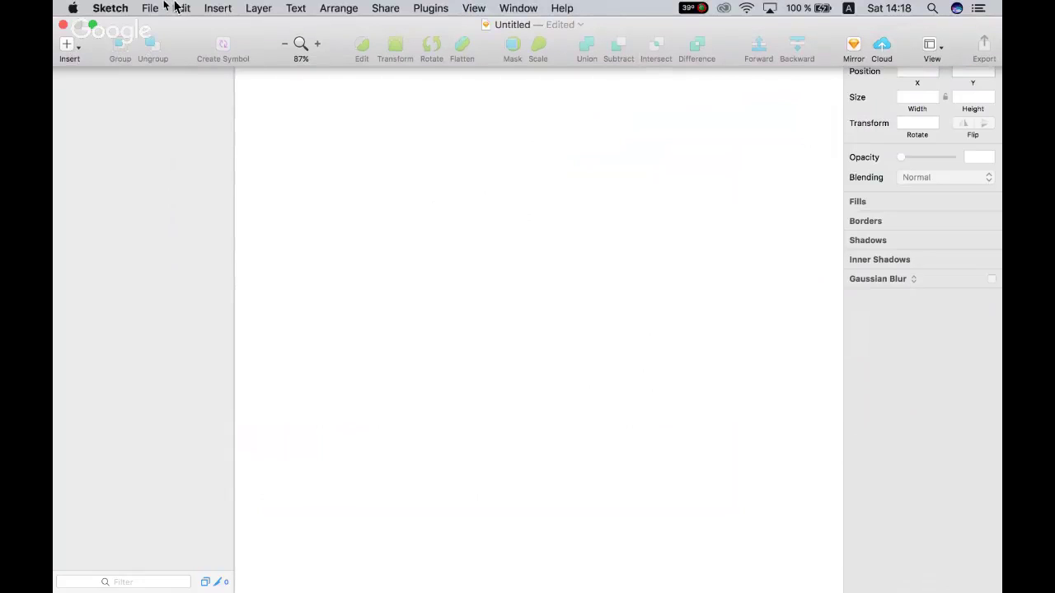
# Create a new document from the iOS App Icon template
pyautogui.click(150, 8)
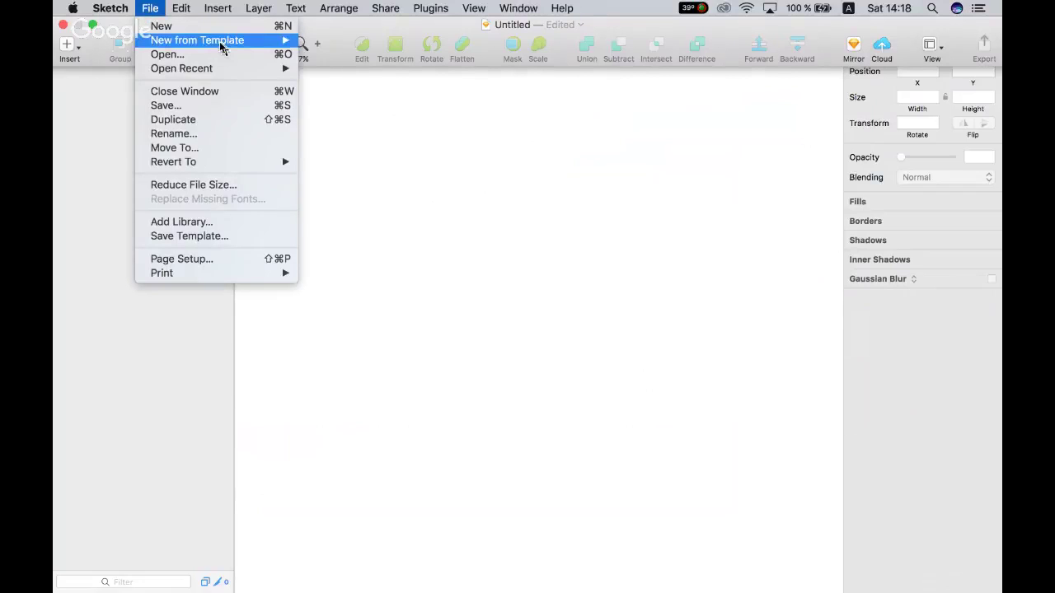
pyautogui.moveTo(233, 43)
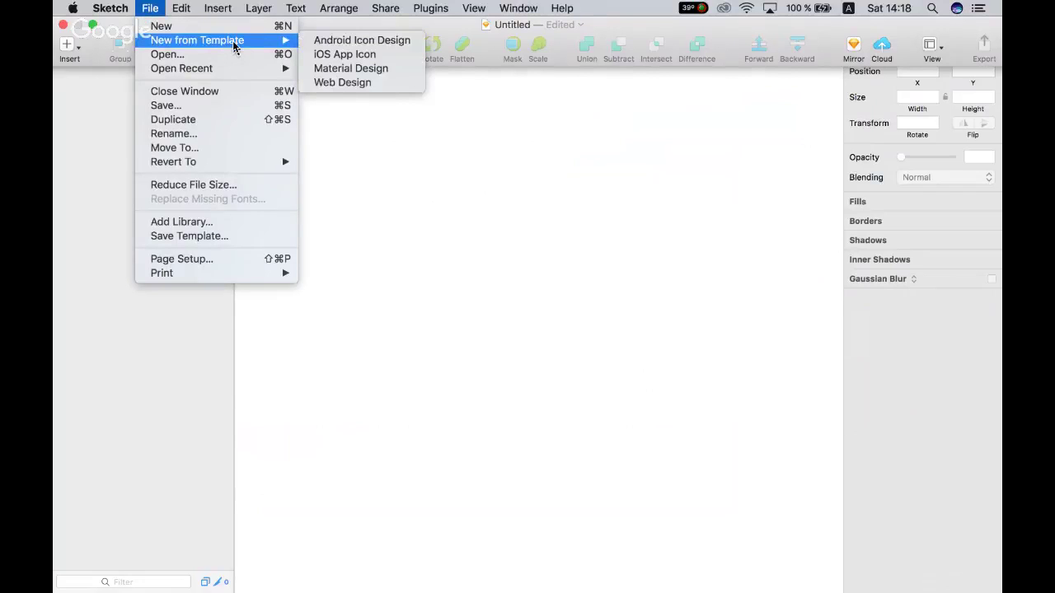
pyautogui.click(373, 57)
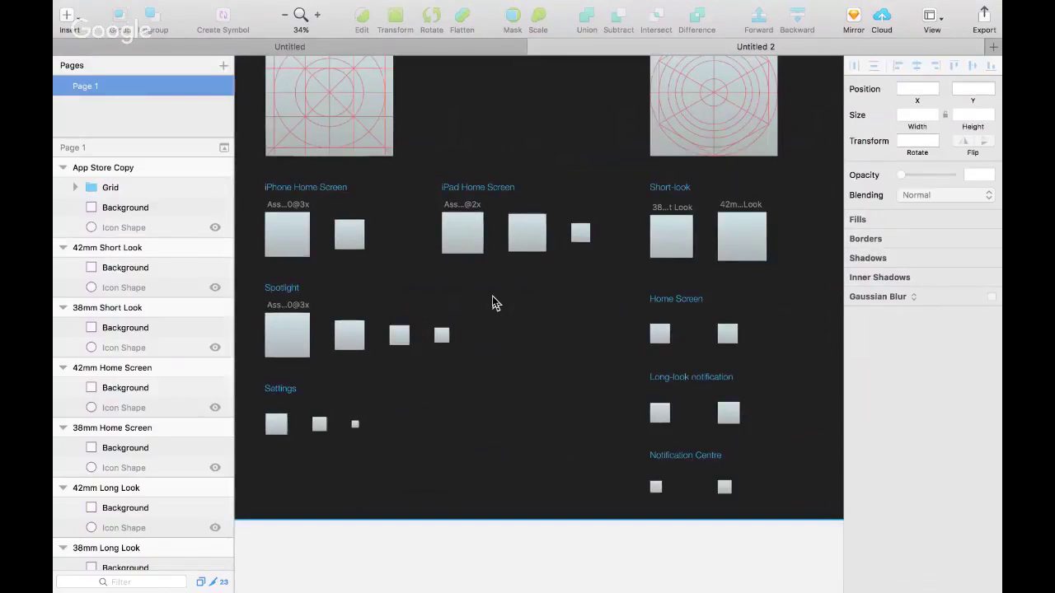
# Create further documents from the Android icon and Material Design templates
pyautogui.click(150, 8)
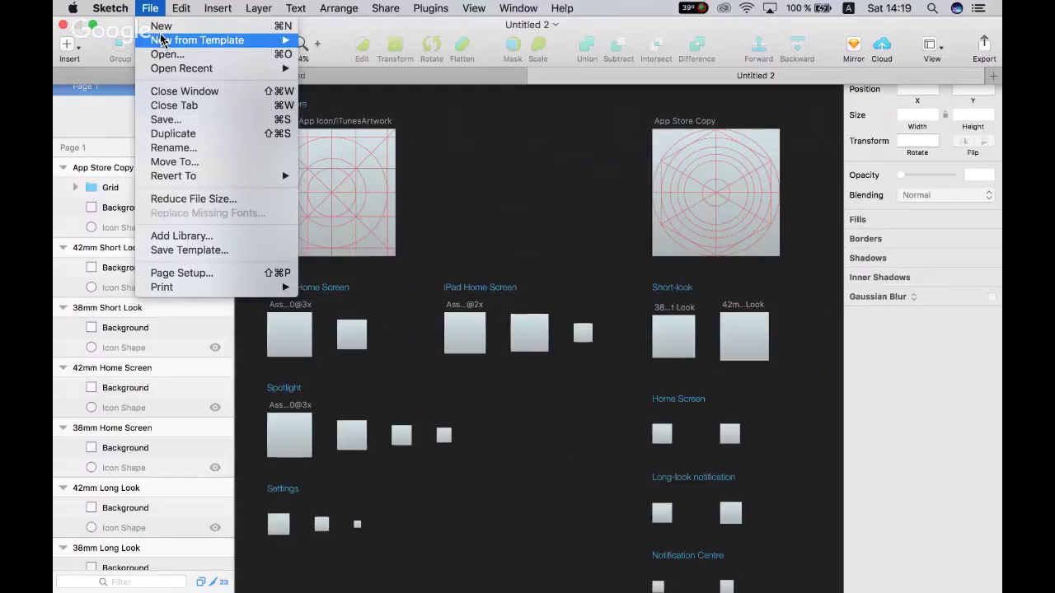
pyautogui.click(363, 67)
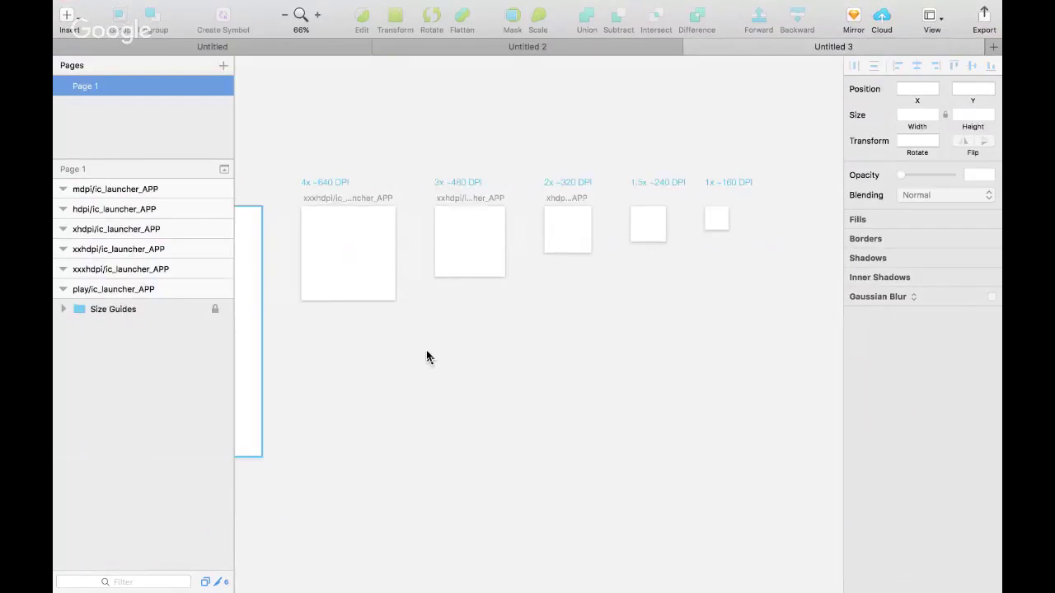
pyautogui.moveTo(206, 8)
pyautogui.click(150, 9)
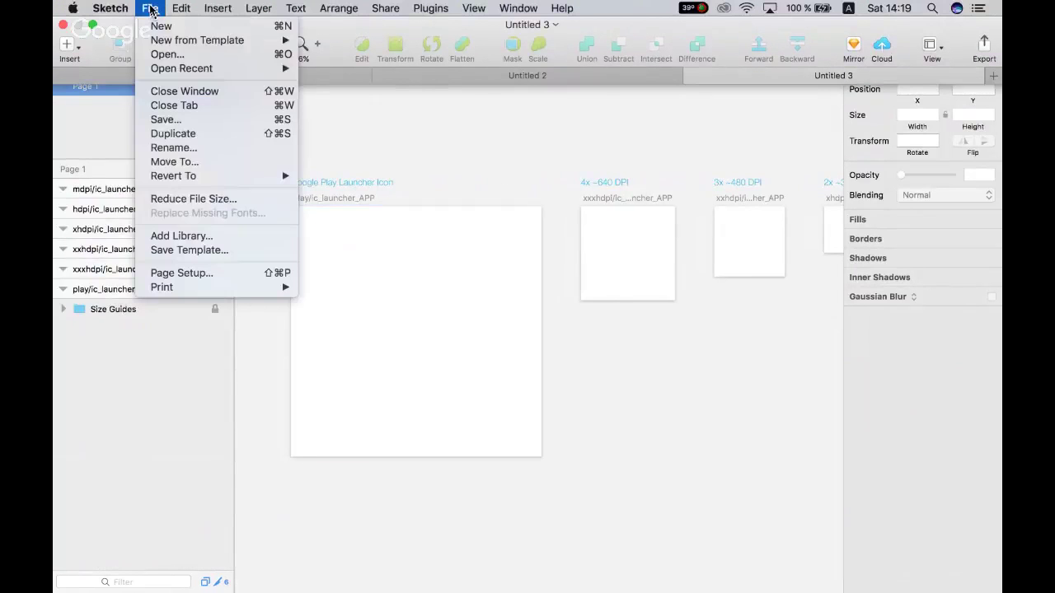
pyautogui.click(363, 69)
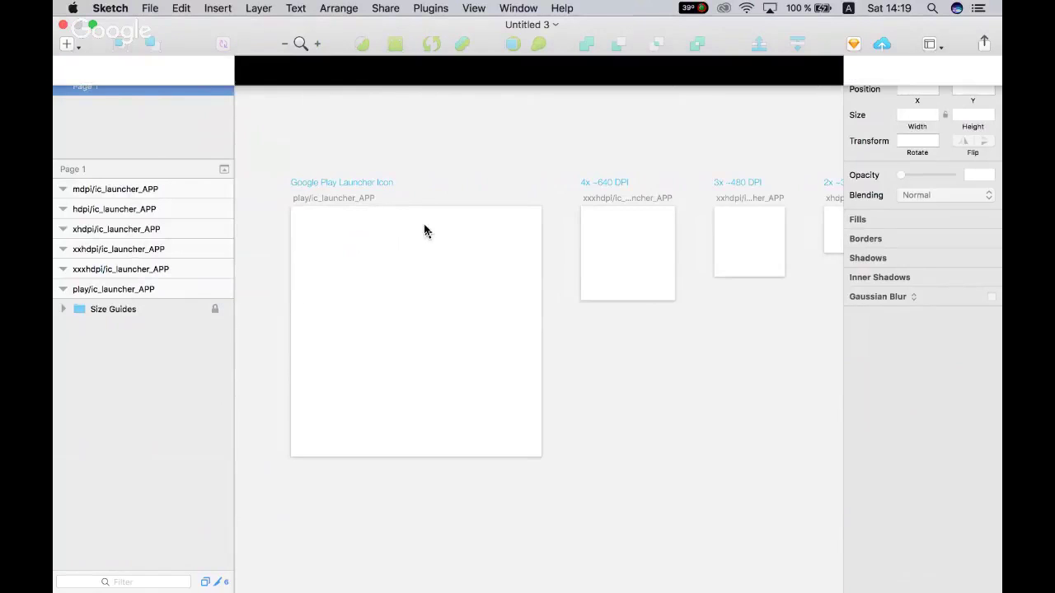
pyautogui.scroll(-15, 527, 430)
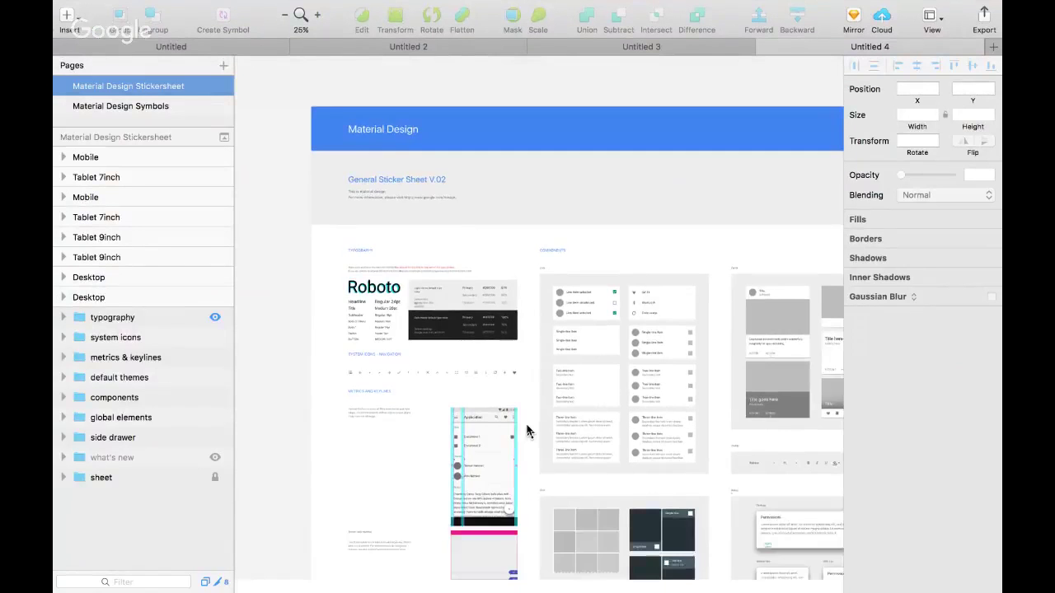
# Select sample groups on the Material Design sheet, including the Tablet 7inch and 9inch screens
pyautogui.hscroll(5, 527, 430)
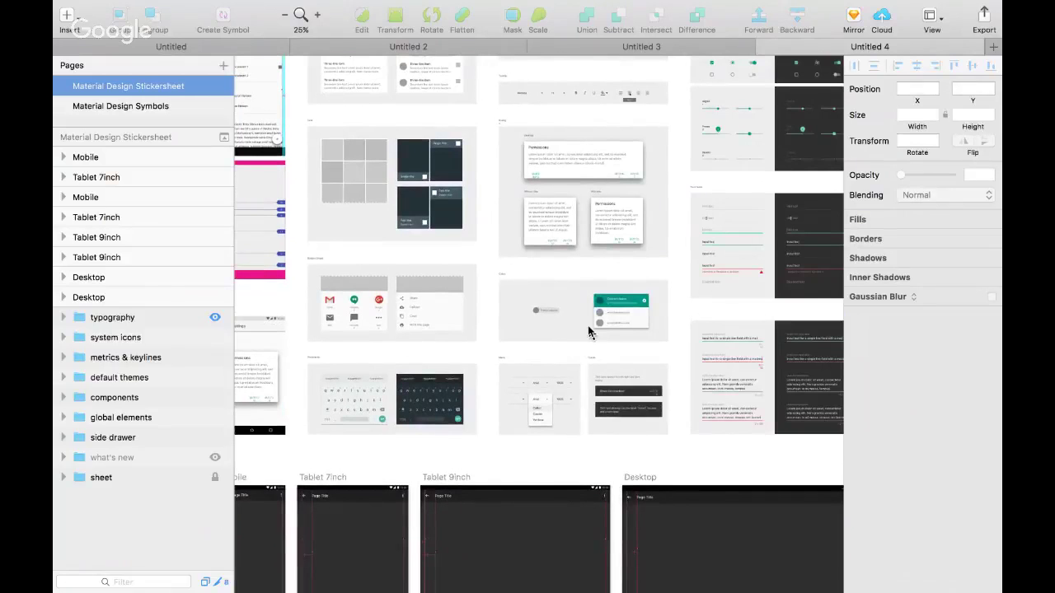
pyautogui.click(817, 244)
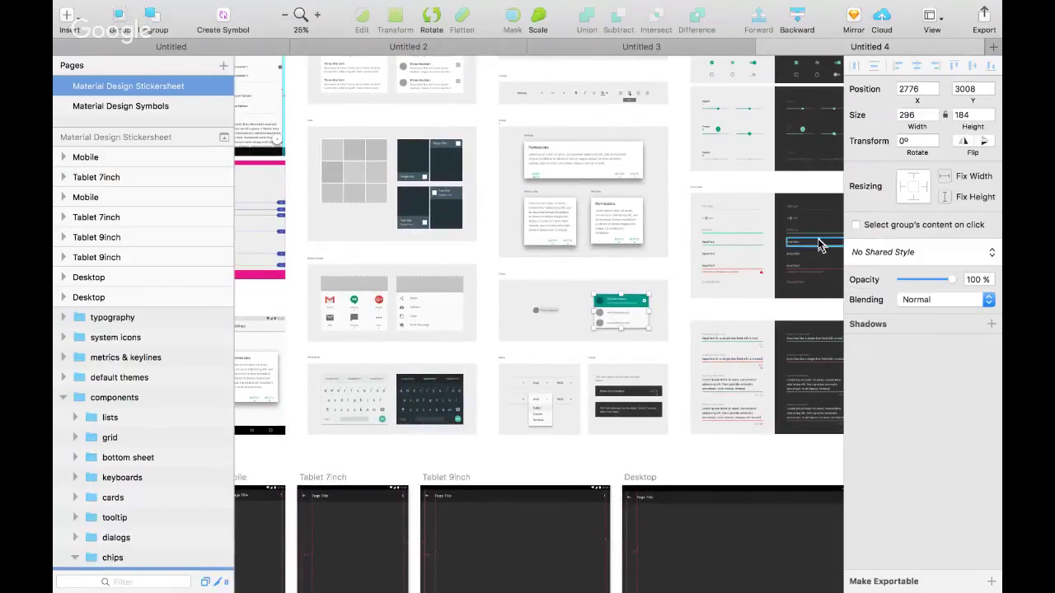
pyautogui.click(760, 230)
pyautogui.scroll(-5, 309, 318)
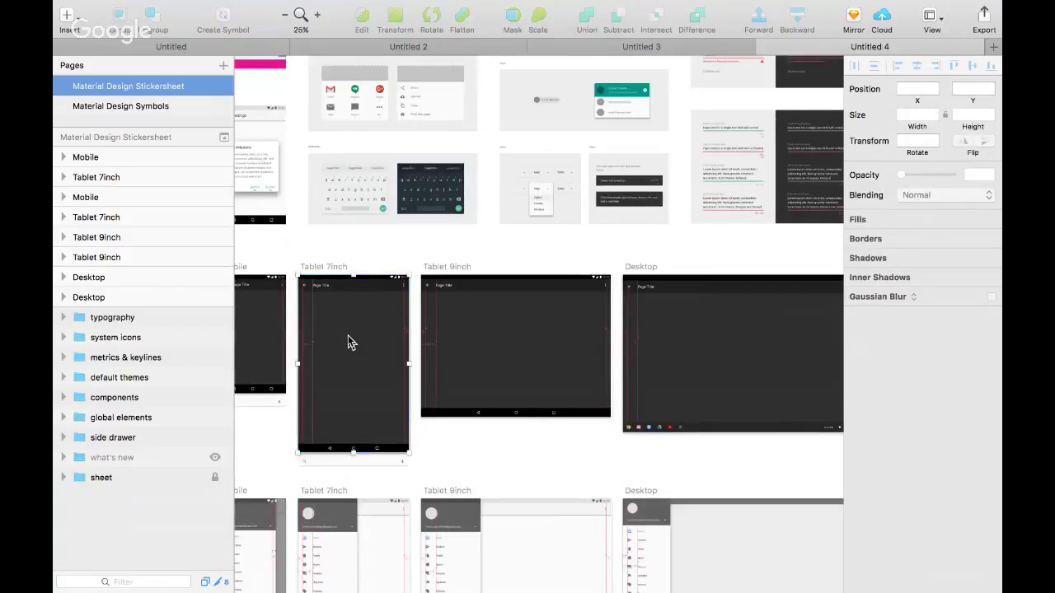
pyautogui.click(348, 342)
pyautogui.scroll(-5, 349, 341)
pyautogui.click(509, 393)
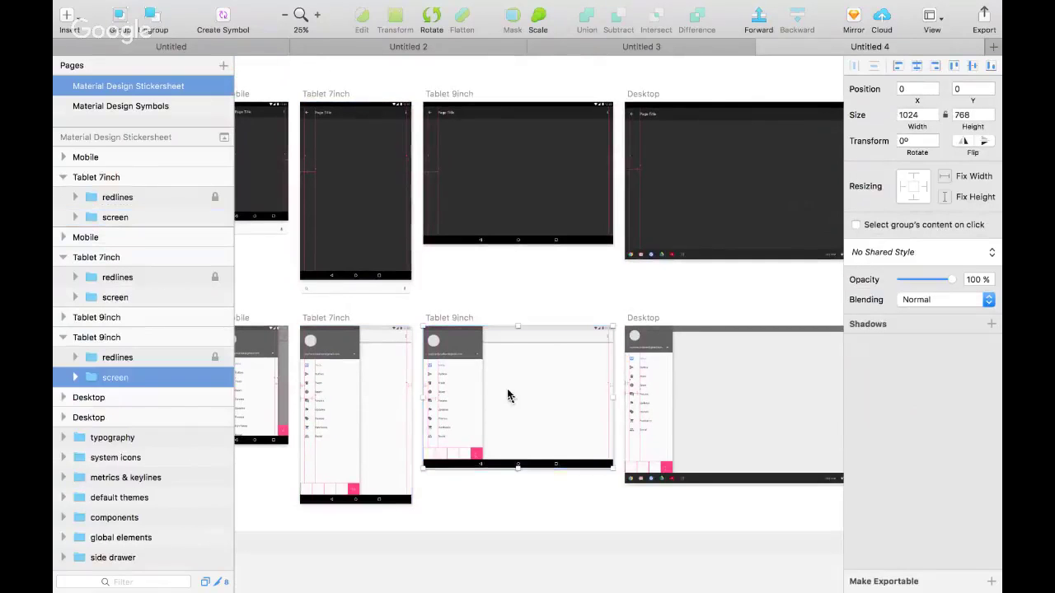
pyautogui.click(523, 140)
# Deselect the Tablet 9inch screen, then select the top component and keylines content groups
pyautogui.scroll(3, 434, 192)
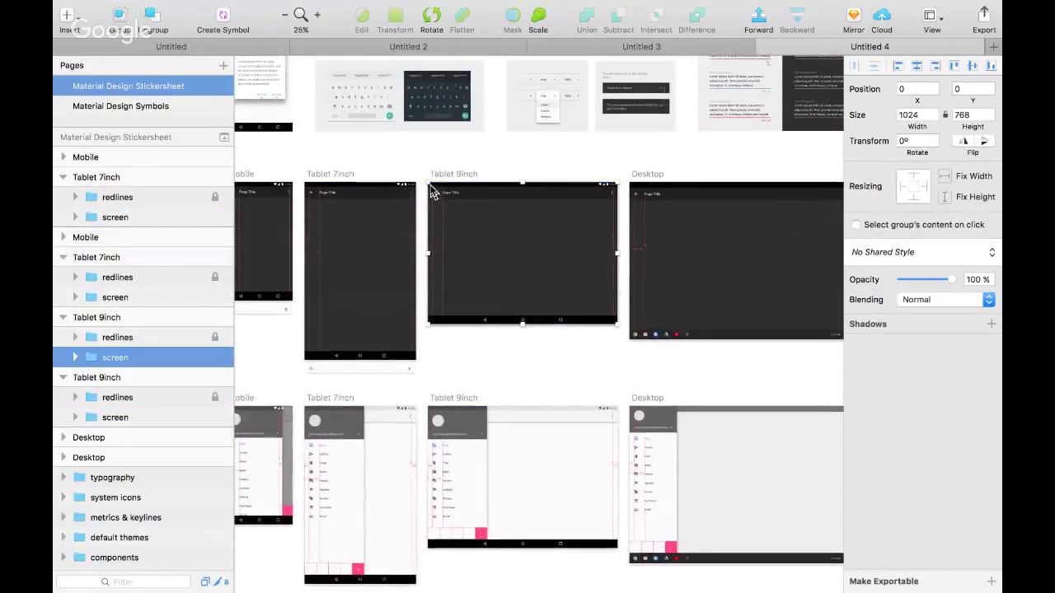
pyautogui.scroll(5, 433, 192)
pyautogui.hscroll(-3, 431, 192)
pyautogui.press('Escape')
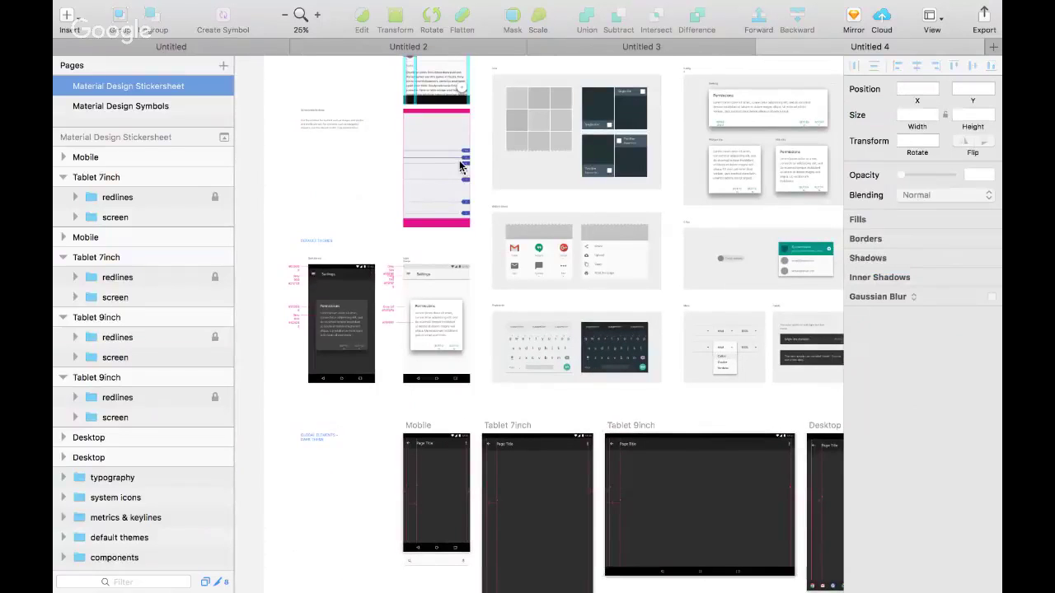
pyautogui.scroll(2, 453, 169)
pyautogui.click(443, 78)
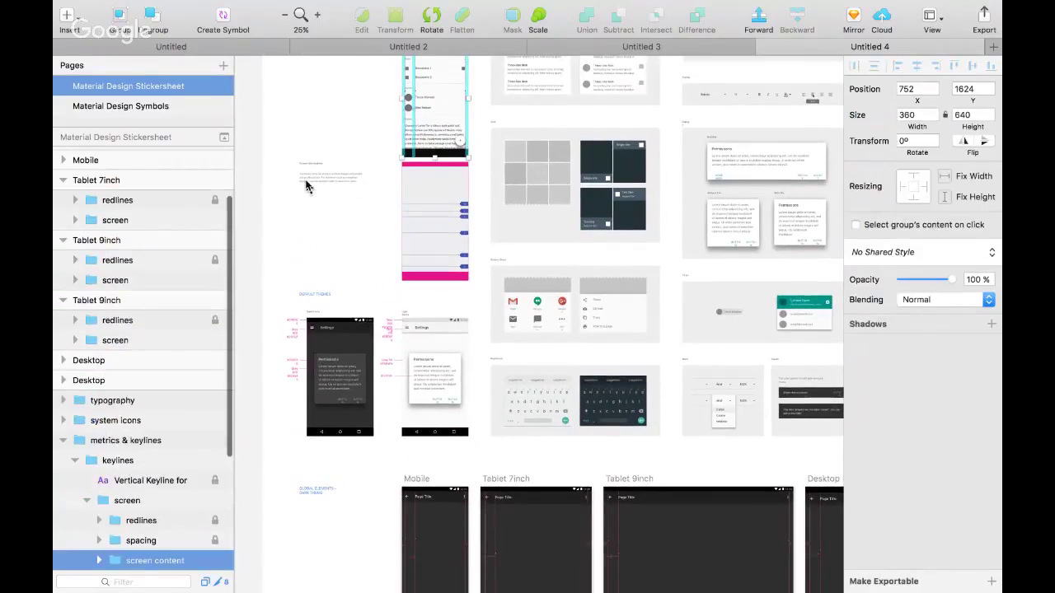
pyautogui.click(306, 186)
pyautogui.scroll(10, 306, 186)
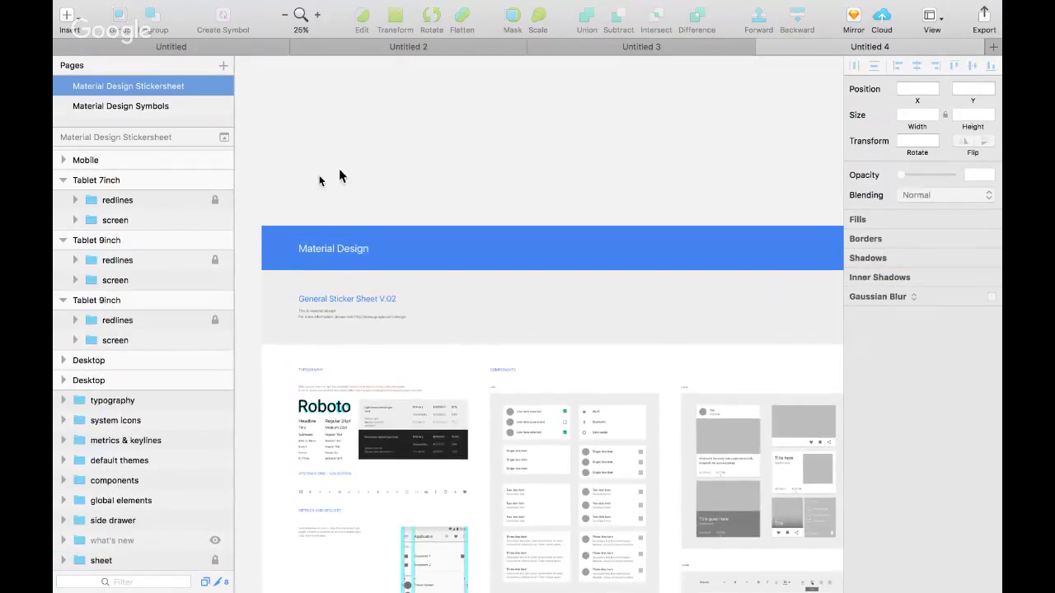
# Close the Untitled 4 and Untitled 3 documents and move to the neighbouring desktop space
pyautogui.click(767, 49)
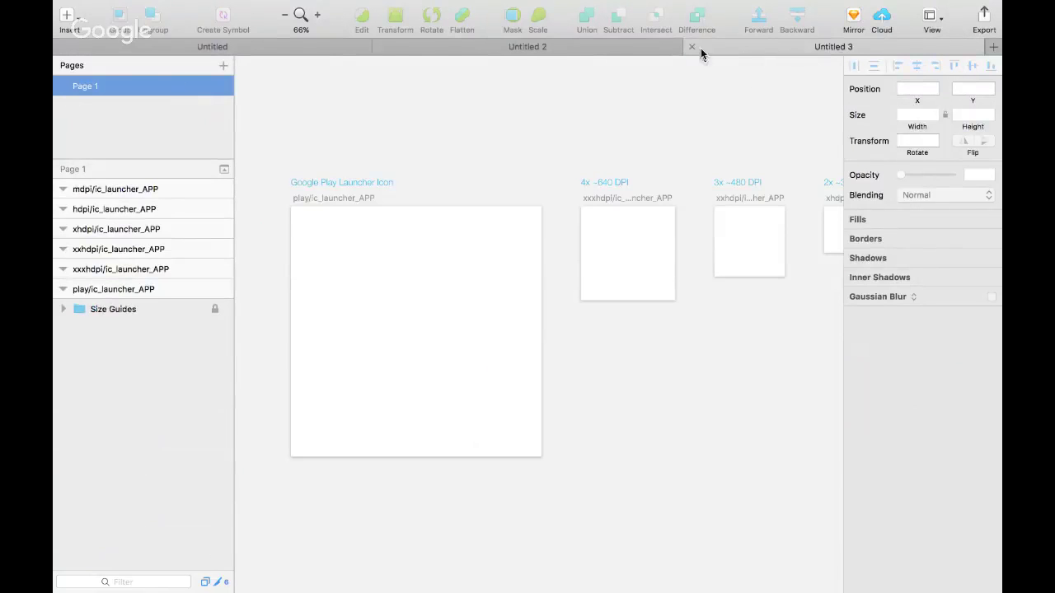
pyautogui.click(691, 49)
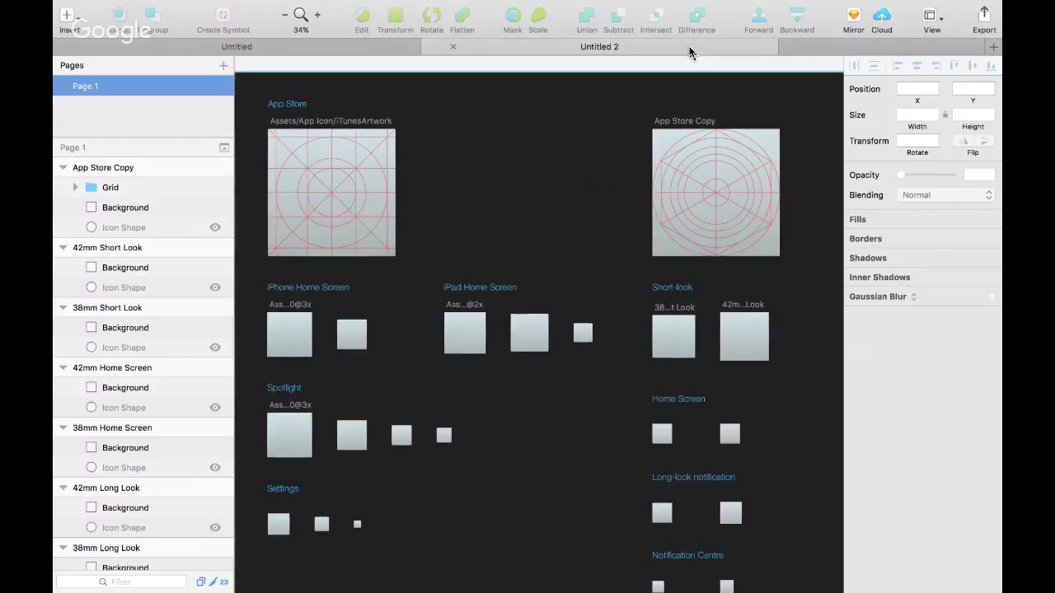
pyautogui.moveTo(283, 5)
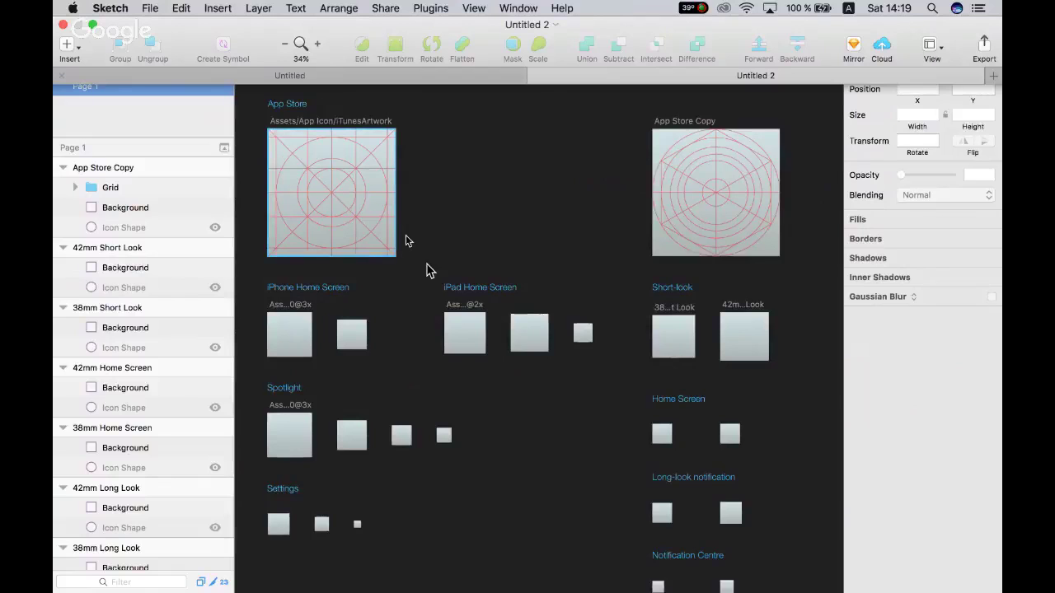
pyautogui.hotkey('ctrl', 'Right')
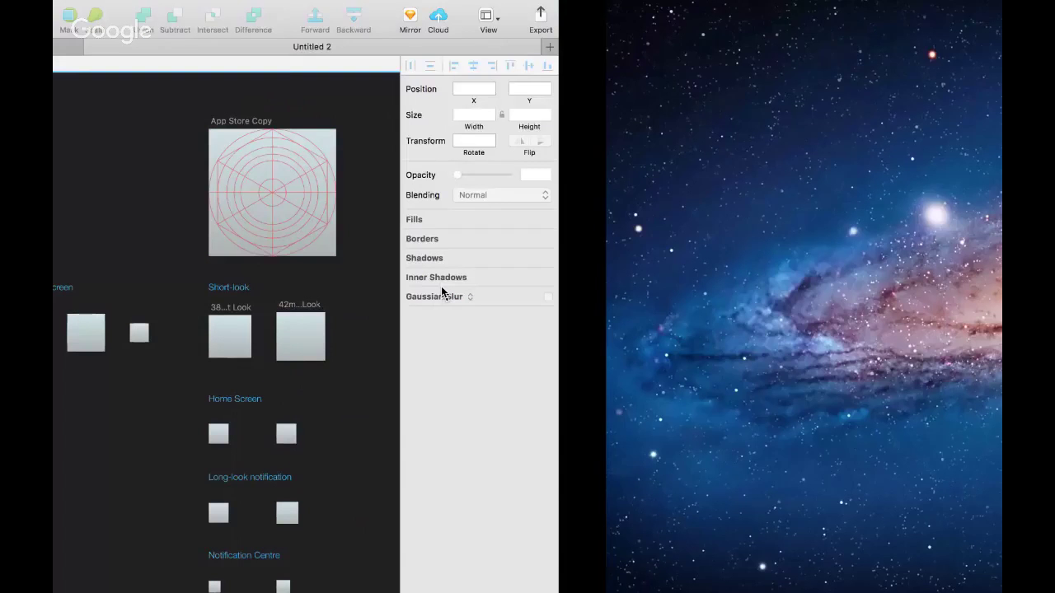
# In Chrome, read the Sketch pricing page down to its footer, jump back to the top, then return to Sketch
pyautogui.press('super+Tab')
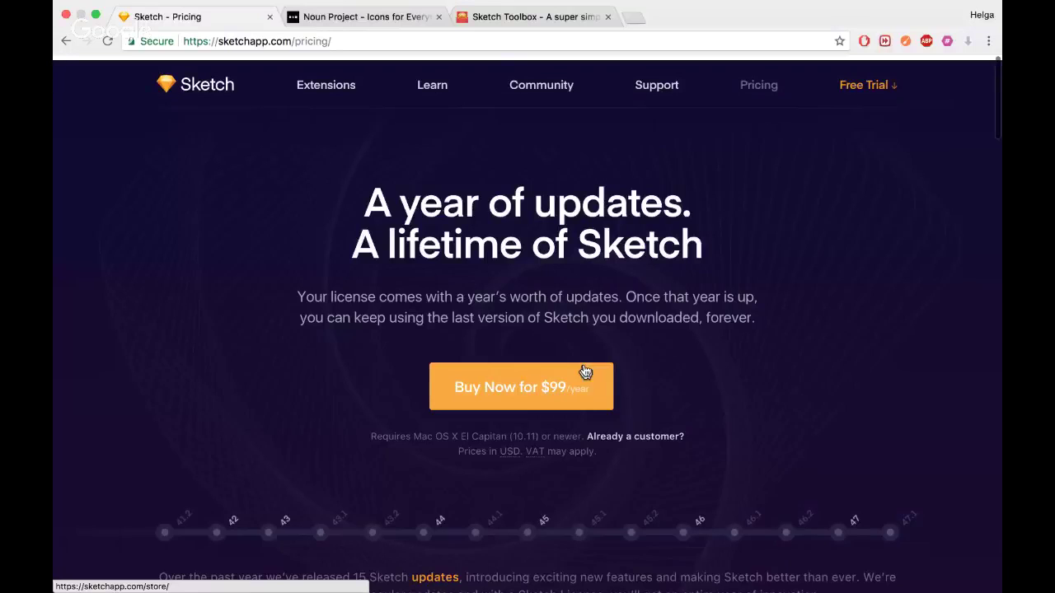
pyautogui.scroll(-1, 502, 396)
pyautogui.scroll(-2, 581, 460)
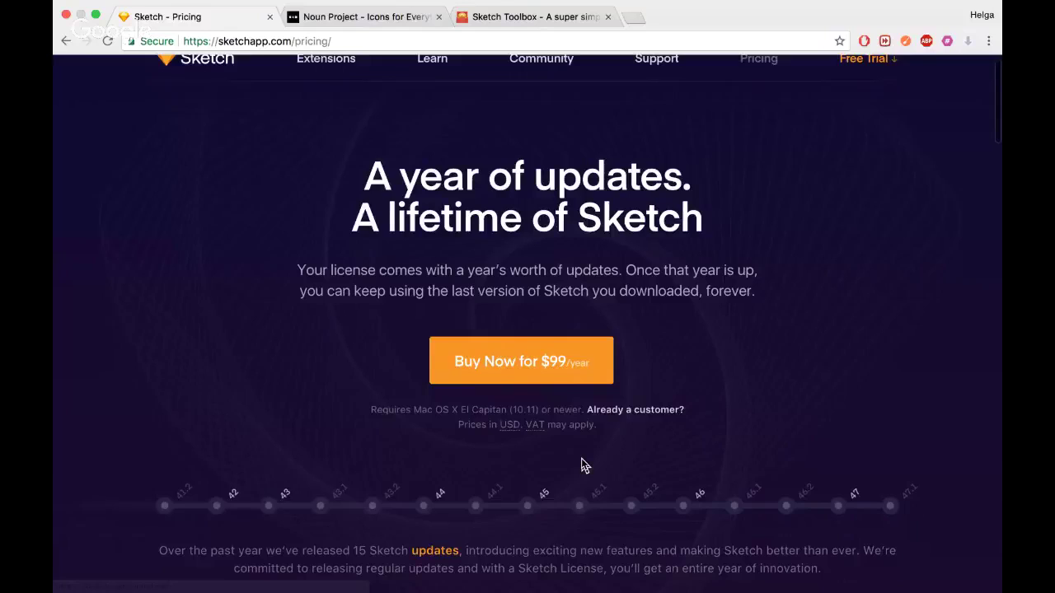
pyautogui.scroll(2, 581, 466)
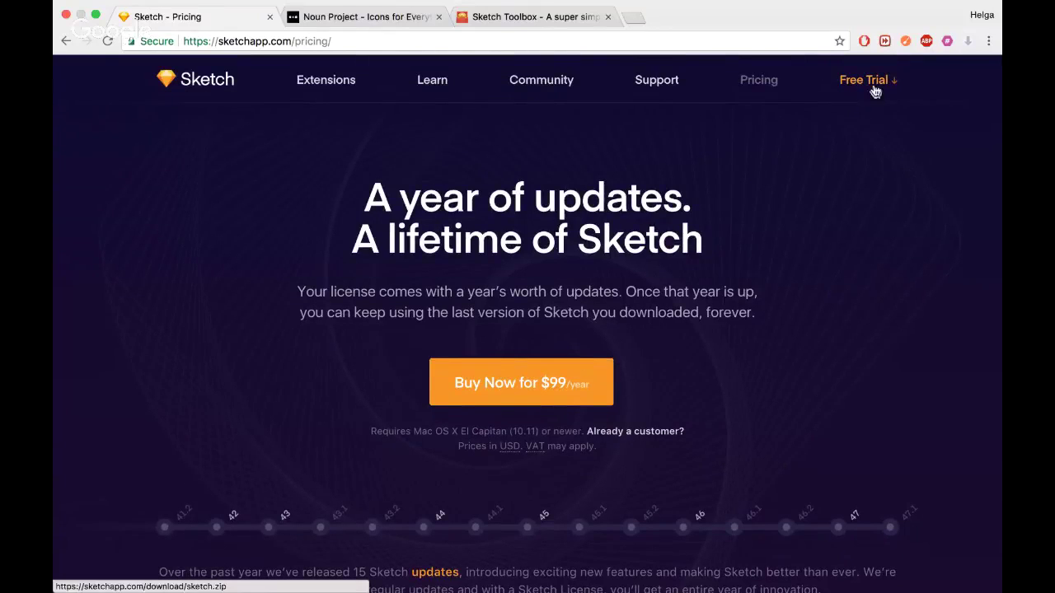
pyautogui.scroll(-2, 766, 360)
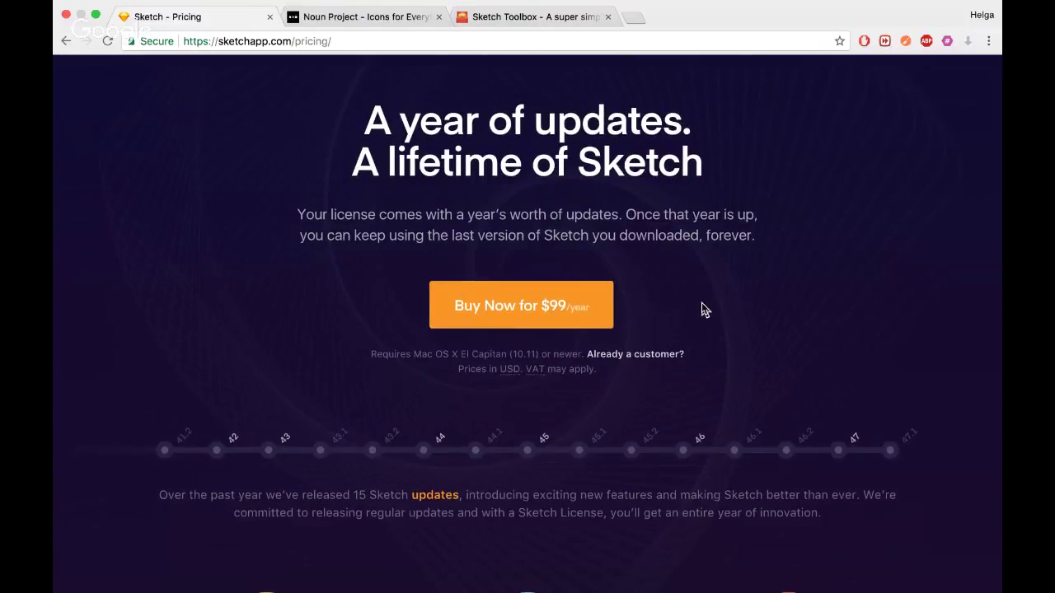
pyautogui.scroll(-7, 702, 305)
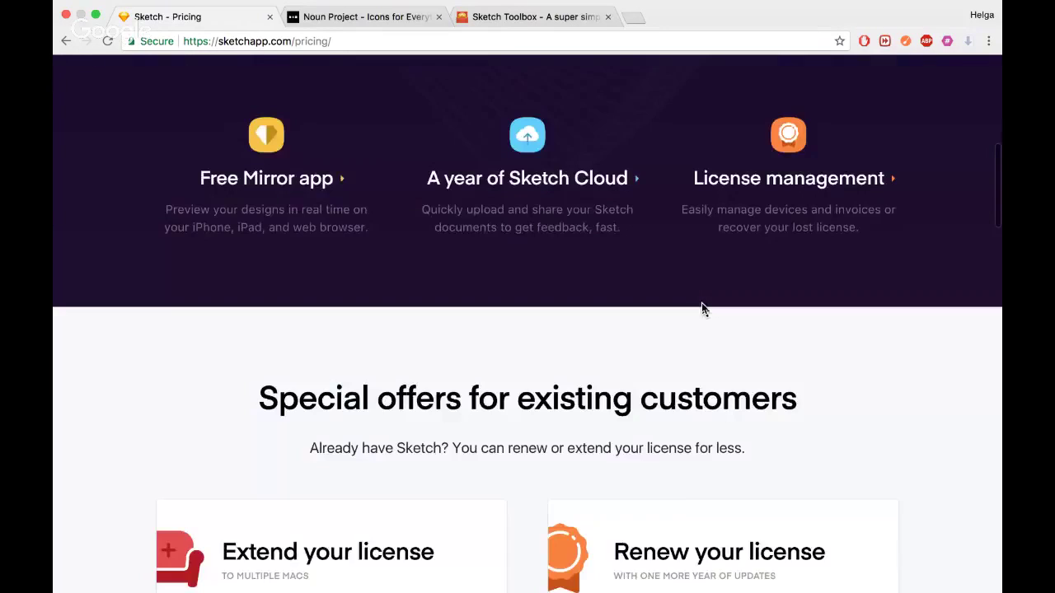
pyautogui.scroll(-7, 701, 310)
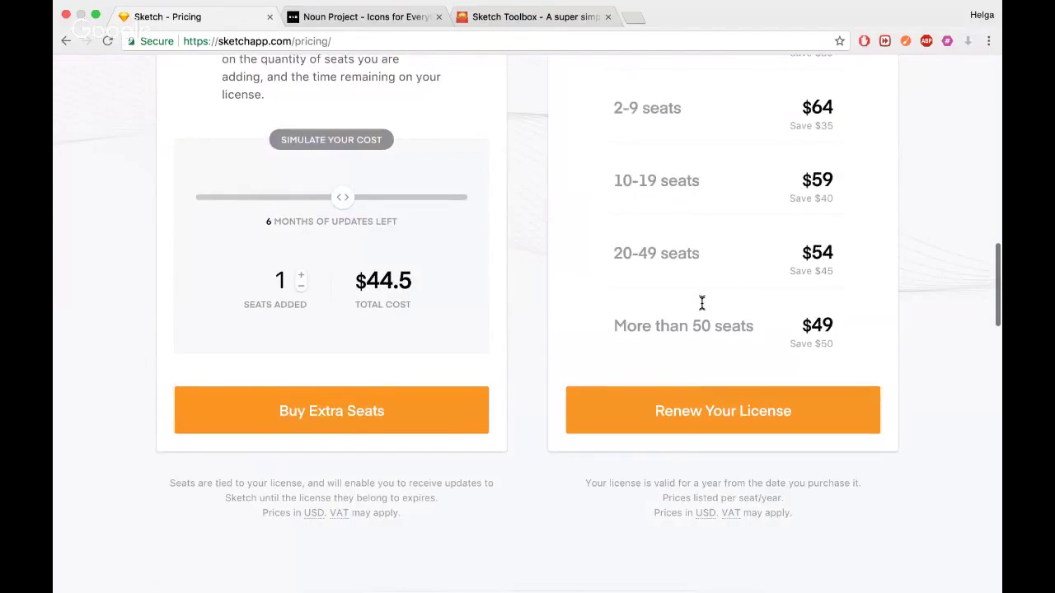
pyautogui.scroll(8, 703, 307)
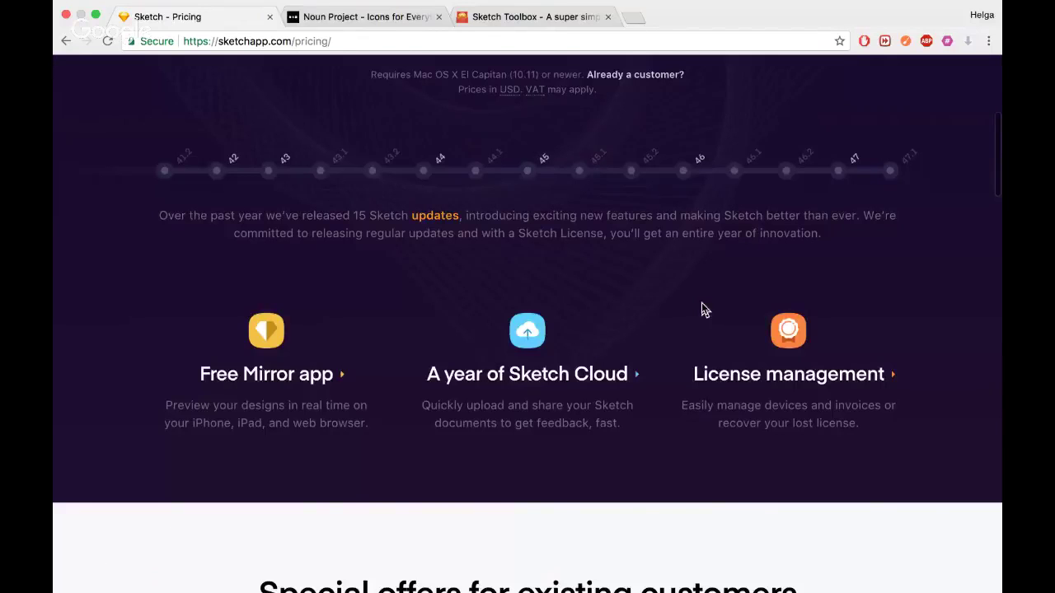
pyautogui.scroll(-10, 705, 310)
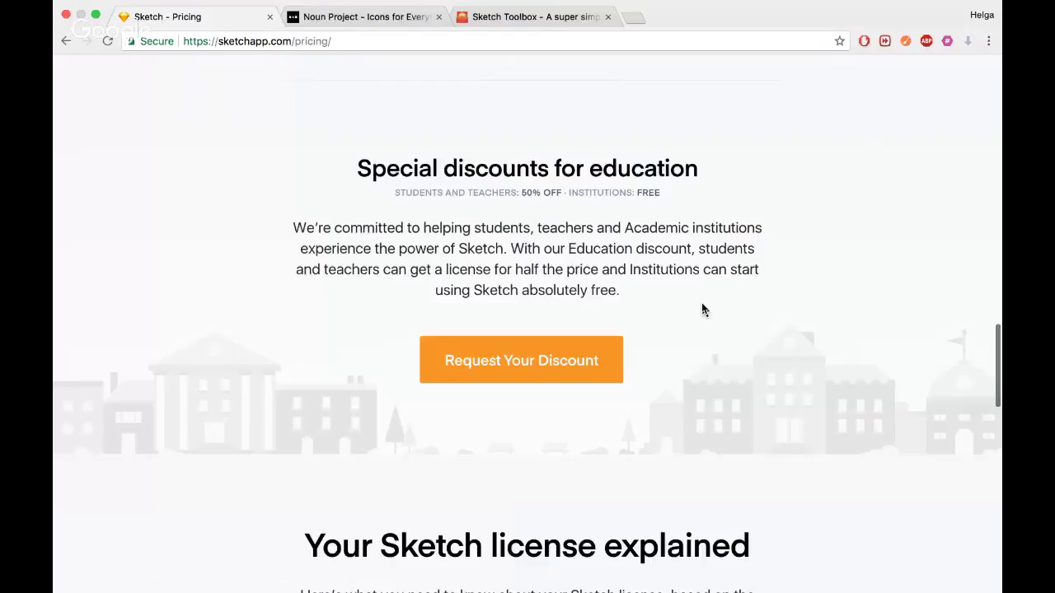
pyautogui.scroll(-10, 703, 306)
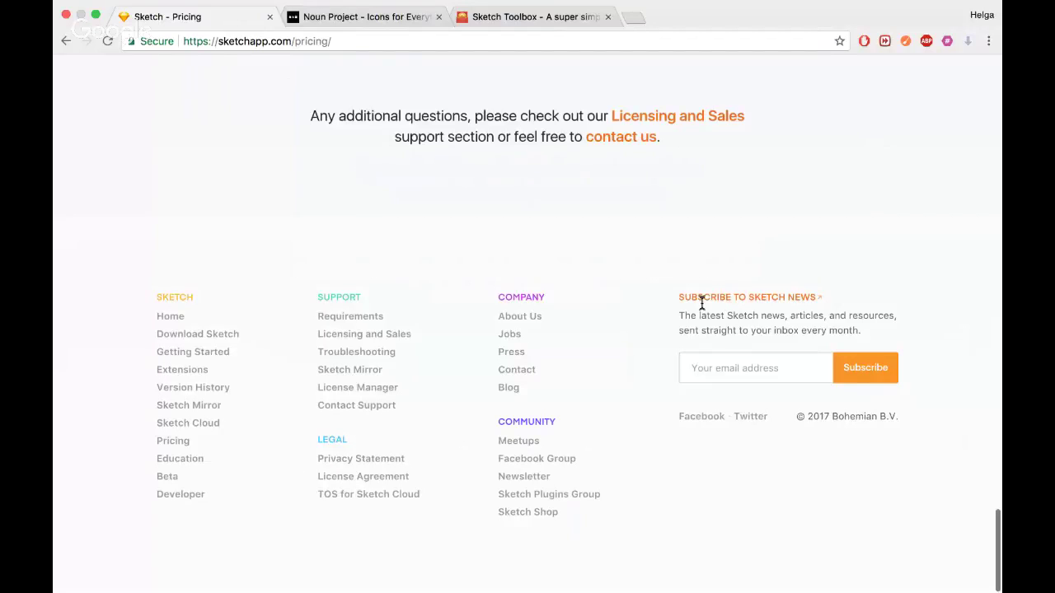
pyautogui.press('Home')
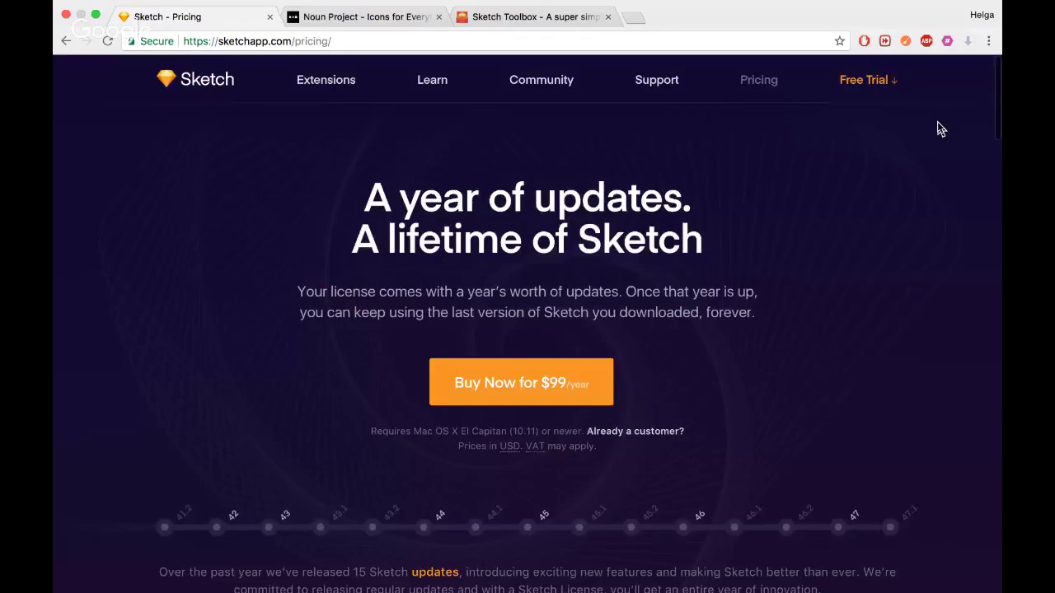
pyautogui.hotkey('ctrl', 'Right')
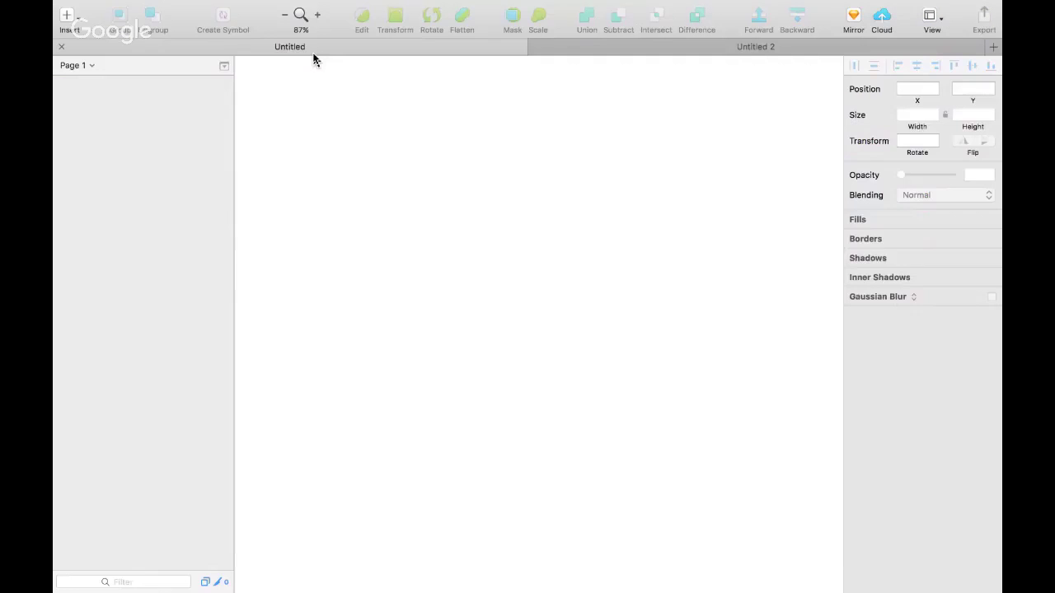
# Flip between the Untitled 2 and Untitled documents, settling on the Untitled 2 iOS icon artboards
pyautogui.click(621, 46)
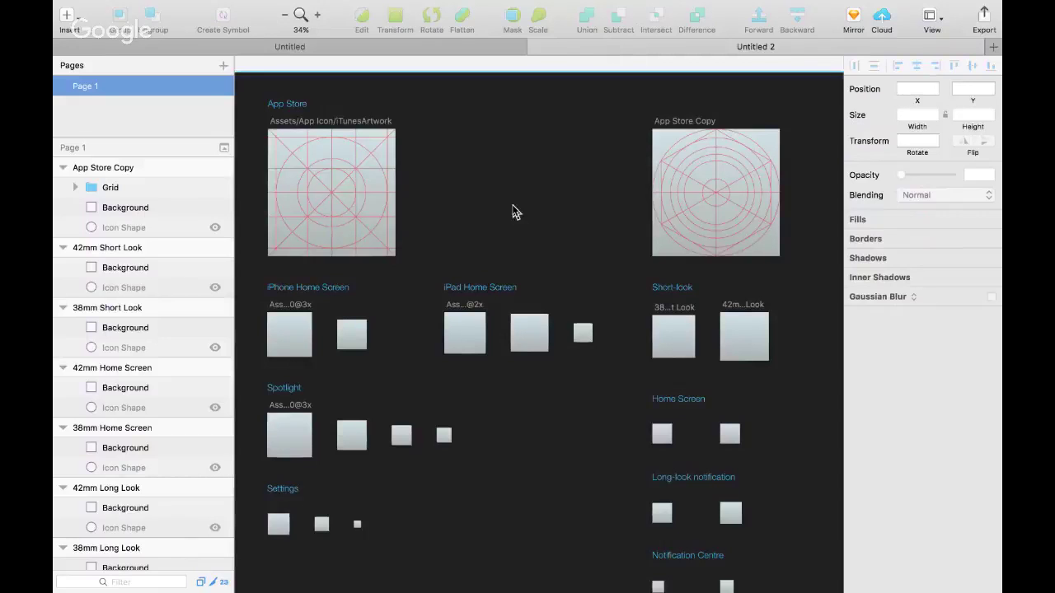
pyautogui.hotkey('ctrl', 'Left')
pyautogui.hotkey('ctrl', 'Right')
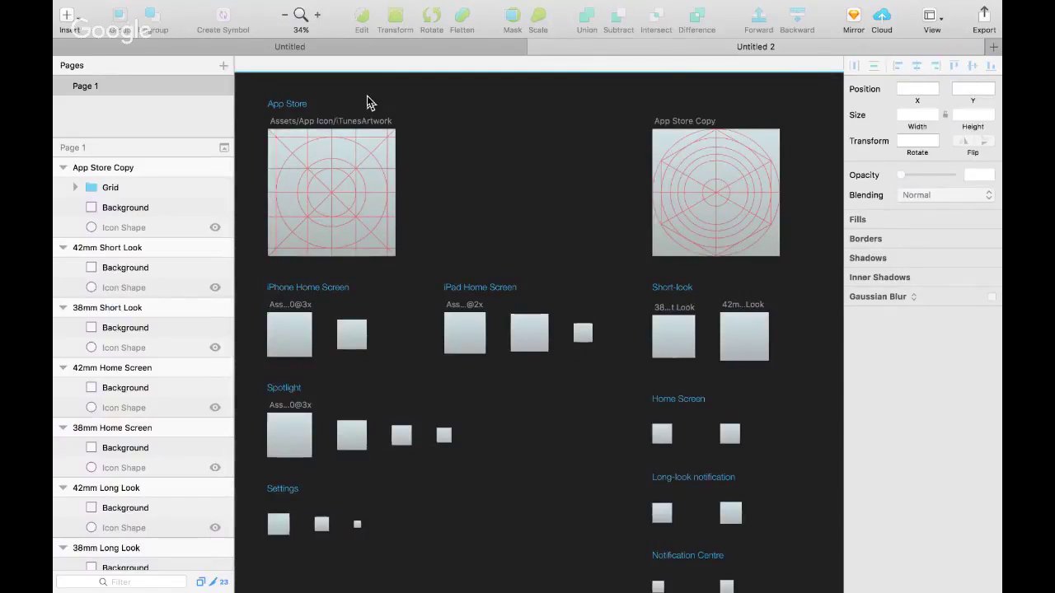
pyautogui.click(314, 44)
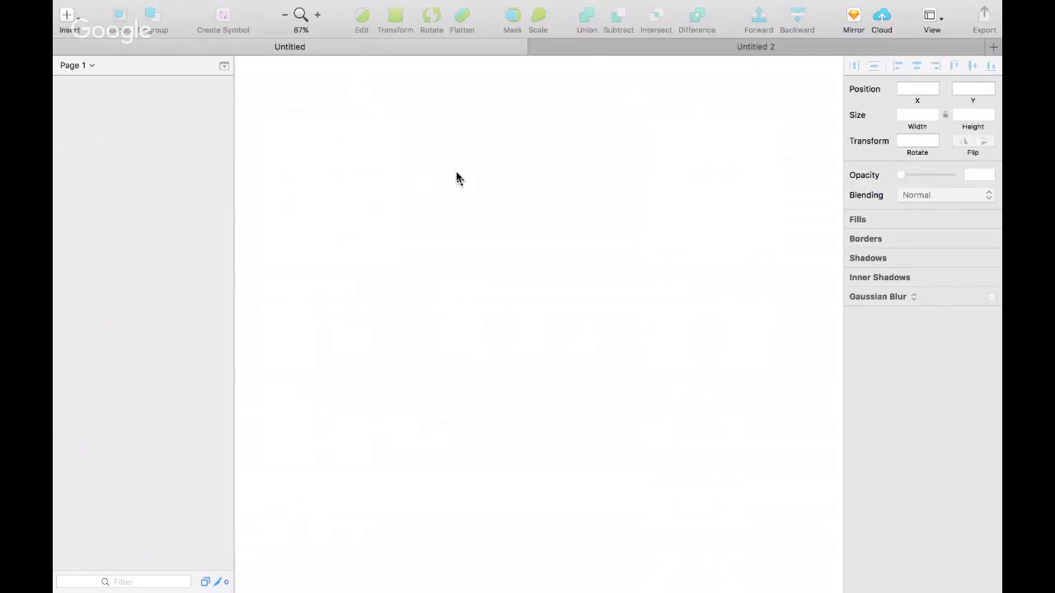
pyautogui.click(562, 47)
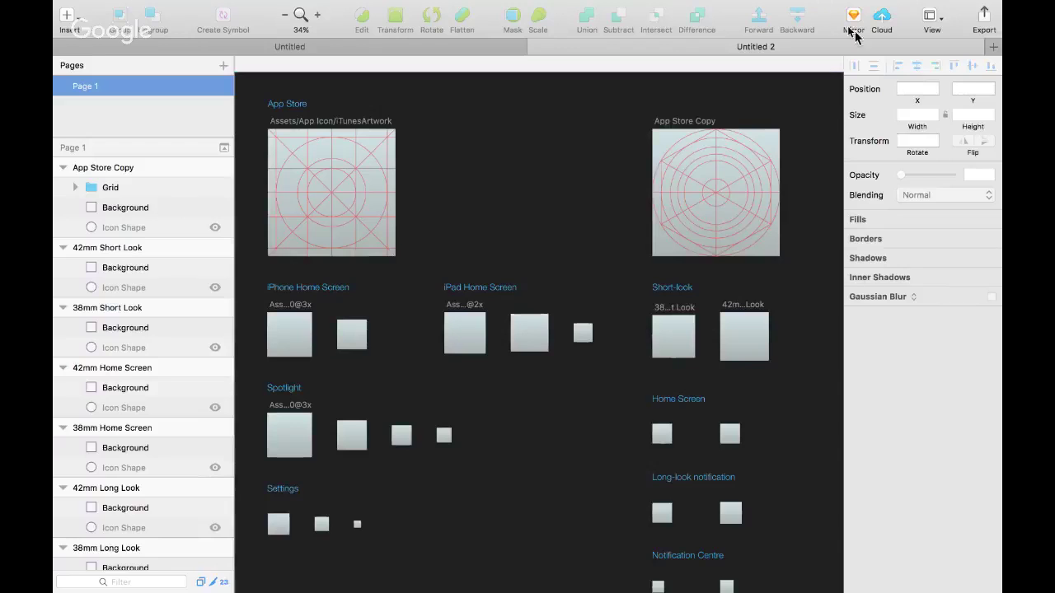
# Create a new document from the Material Design template
pyautogui.moveTo(163, 6)
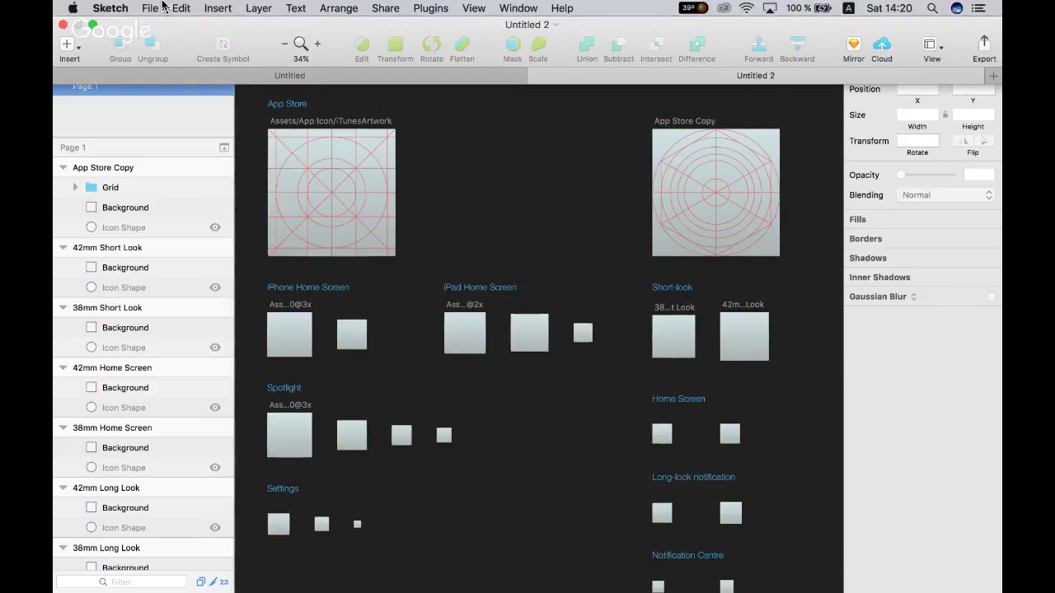
pyautogui.click(154, 8)
pyautogui.moveTo(247, 39)
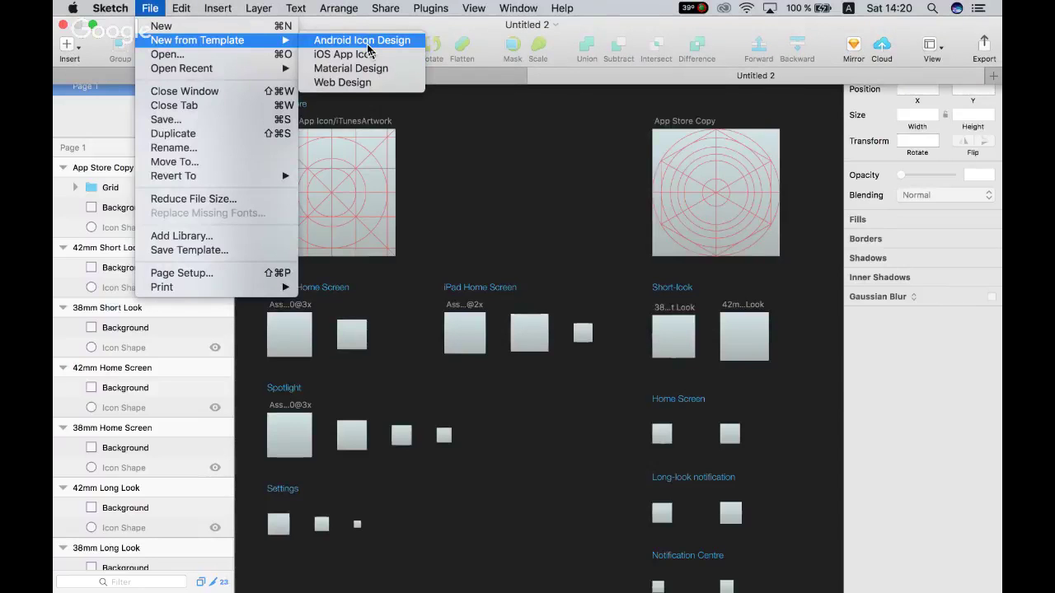
pyautogui.click(369, 52)
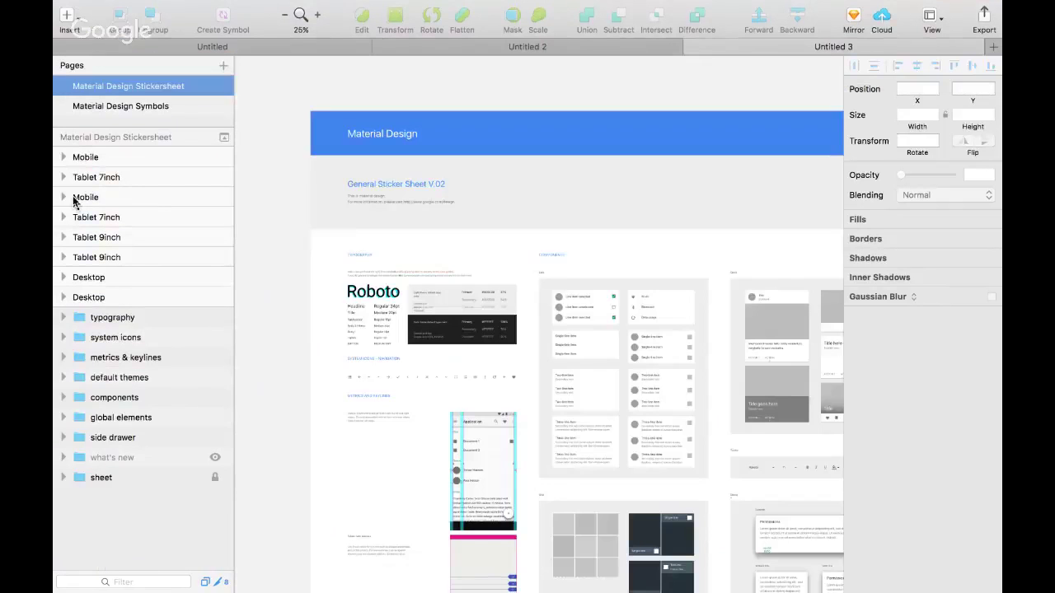
# Expand the screen, app bar and Mobile layer groups, pick the Tablet 7inch artboard, then show Untitled
pyautogui.click(74, 199)
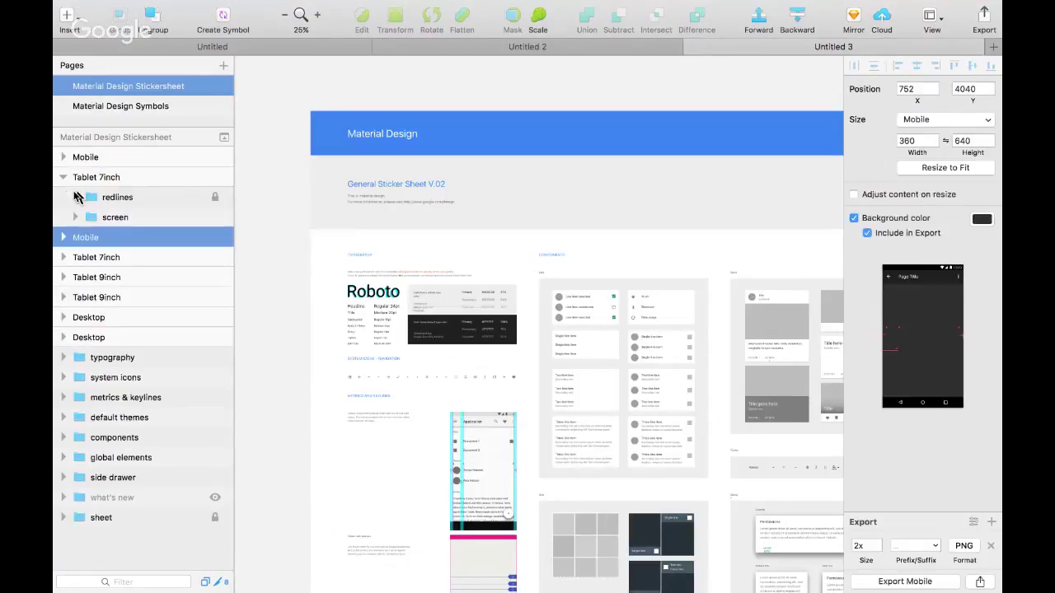
pyautogui.click(76, 216)
pyautogui.click(75, 217)
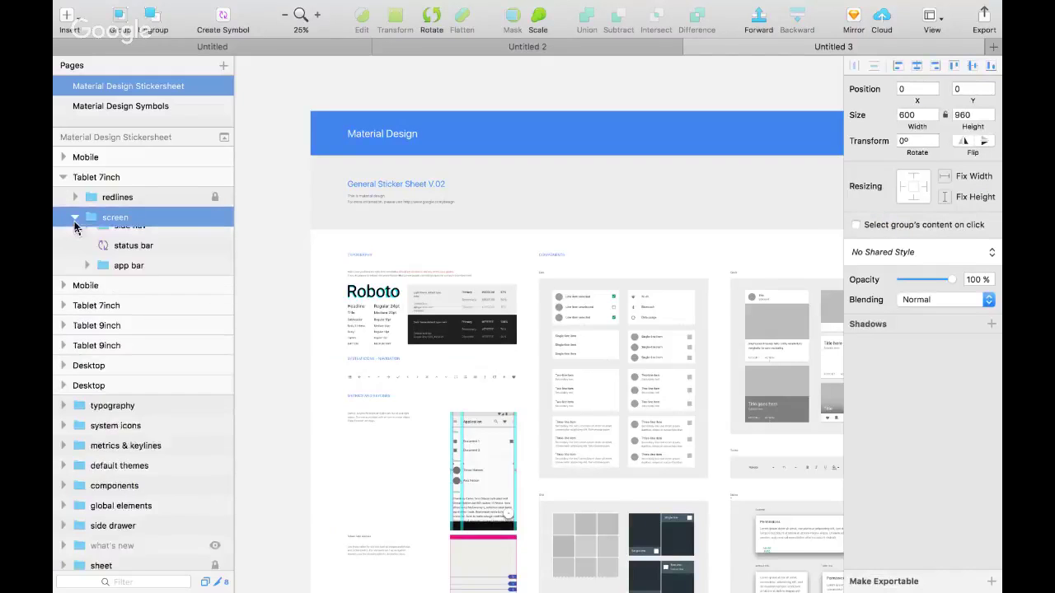
pyautogui.click(123, 237)
pyautogui.click(157, 260)
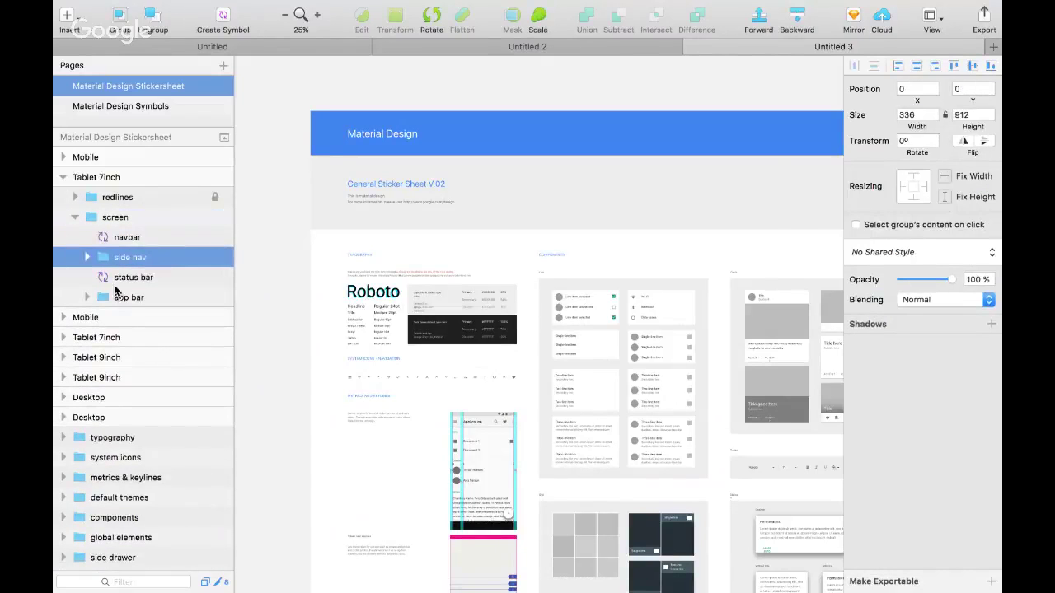
pyautogui.click(115, 286)
pyautogui.click(107, 295)
pyautogui.click(87, 297)
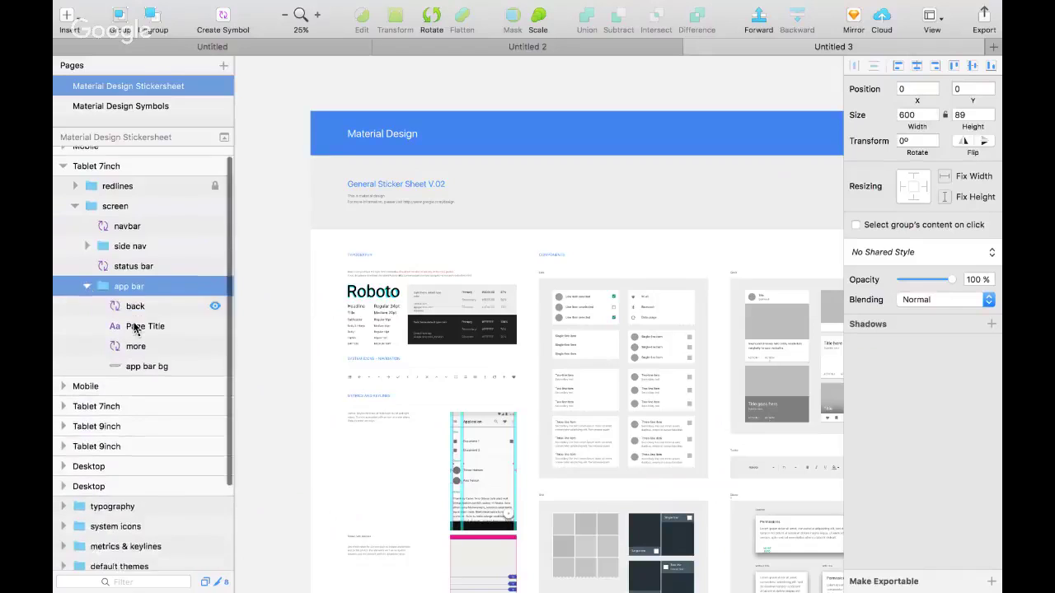
pyautogui.scroll(-5, 132, 325)
pyautogui.click(64, 278)
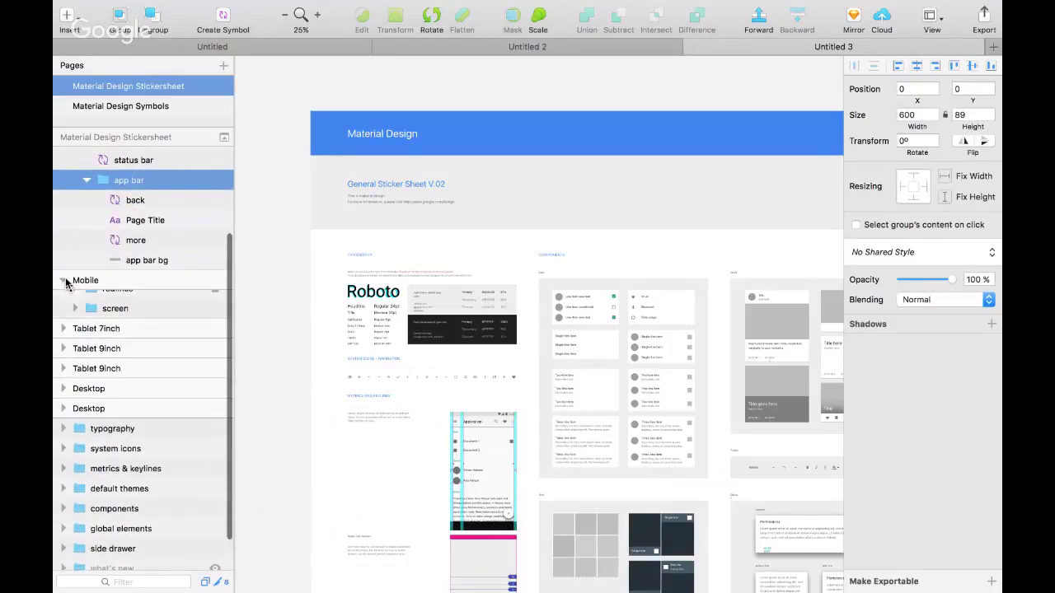
pyautogui.scroll(-2, 77, 340)
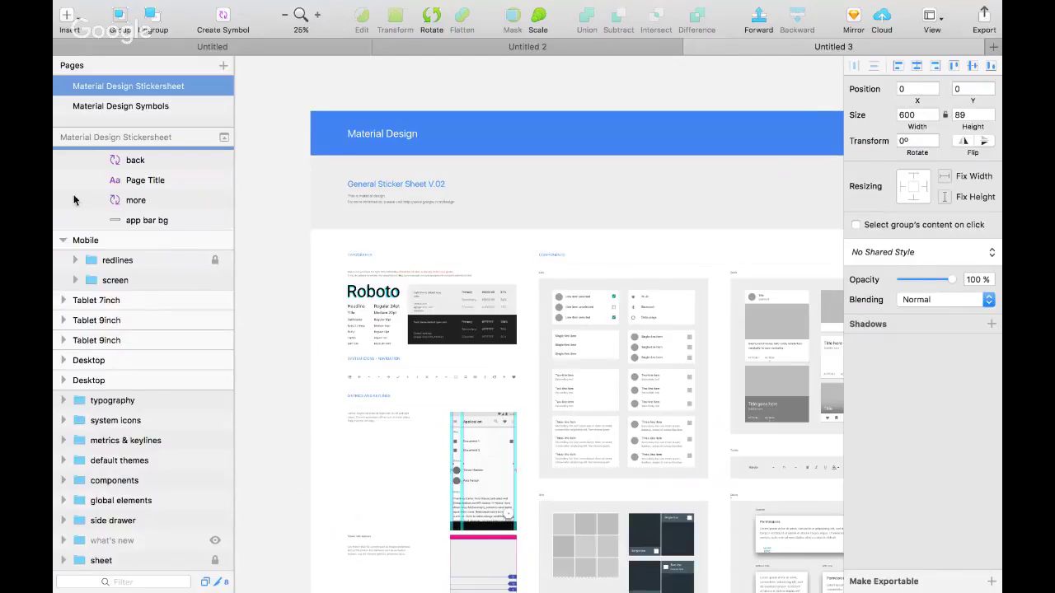
pyautogui.click(123, 302)
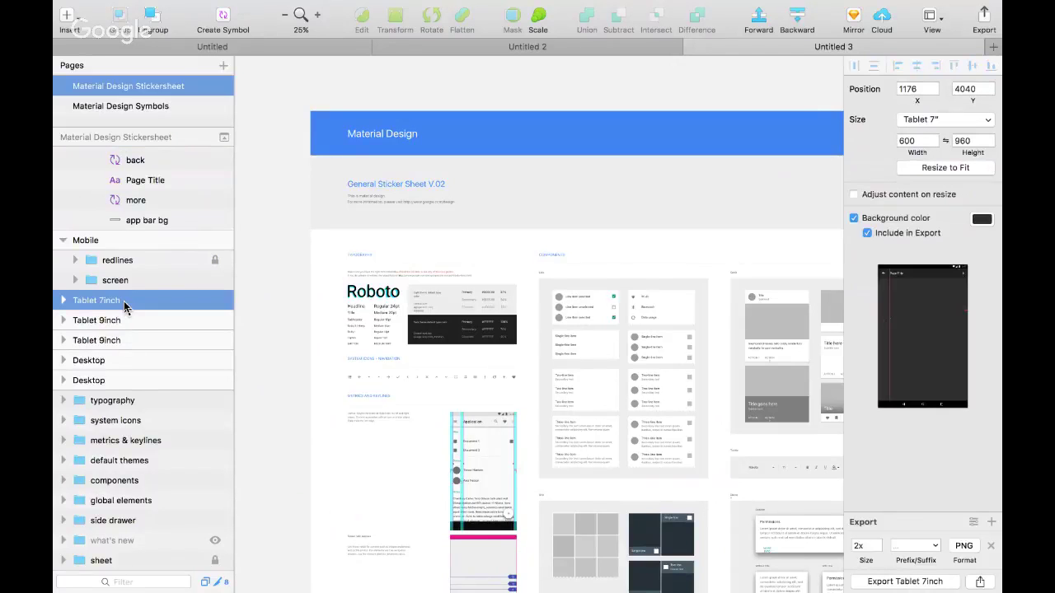
pyautogui.click(186, 46)
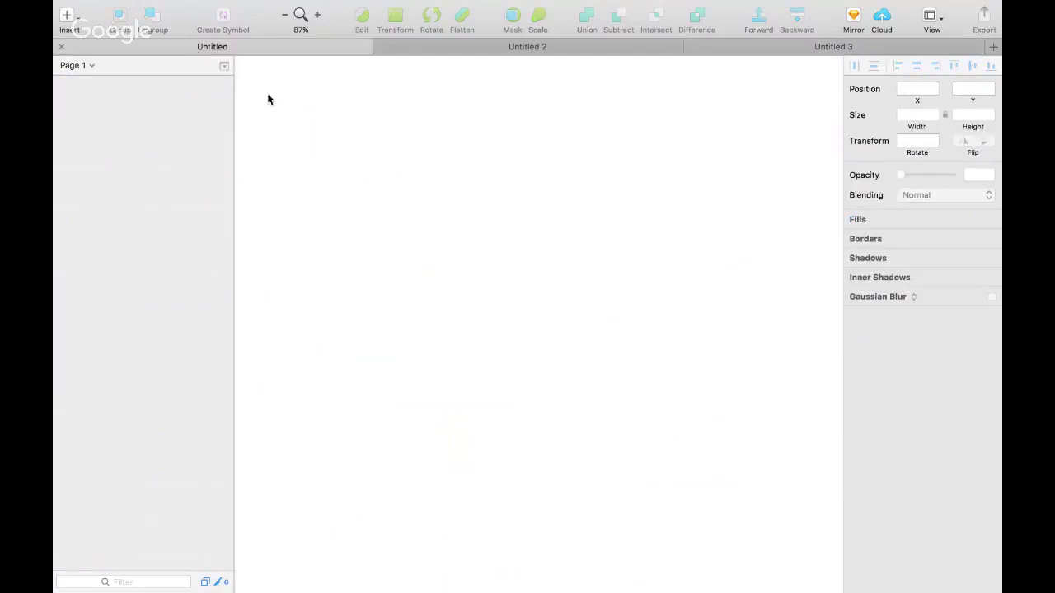
pyautogui.press('super+v')
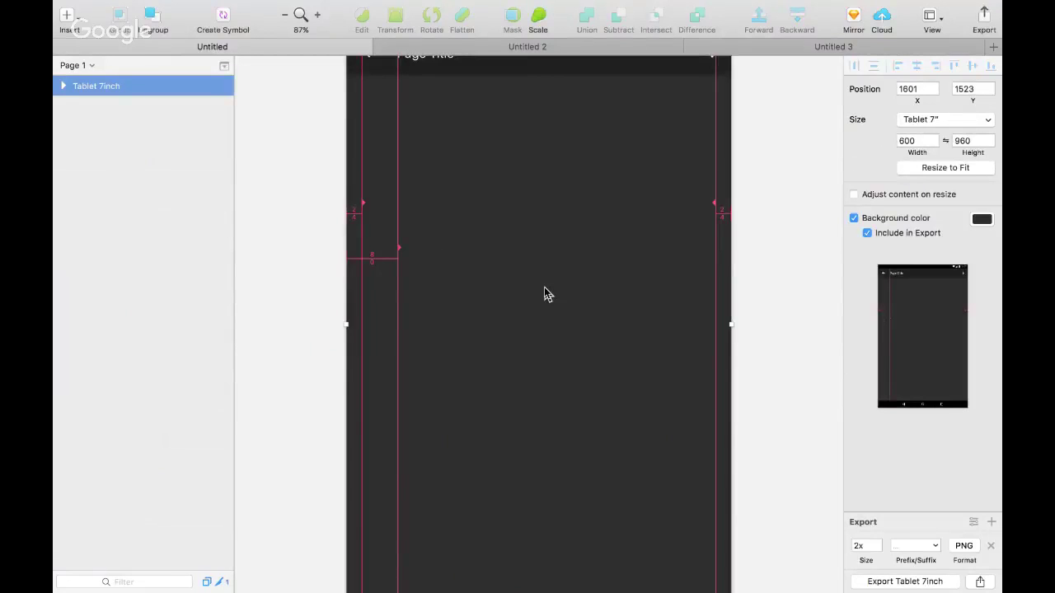
pyautogui.scroll(3, 544, 295)
pyautogui.scroll(5, 544, 294)
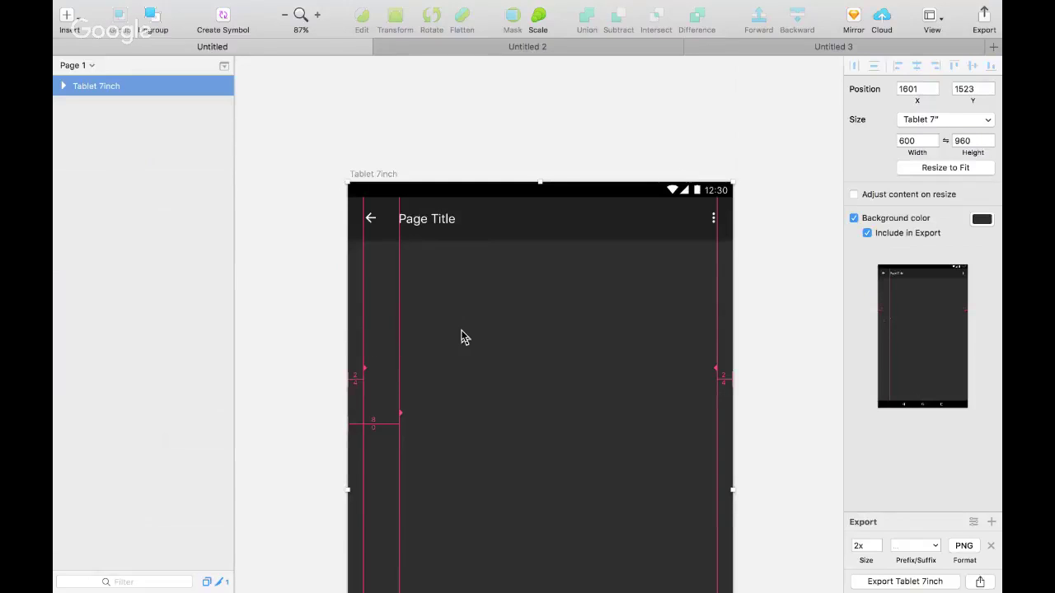
pyautogui.scroll(-10, 462, 333)
pyautogui.scroll(5, 461, 322)
pyautogui.press('Delete')
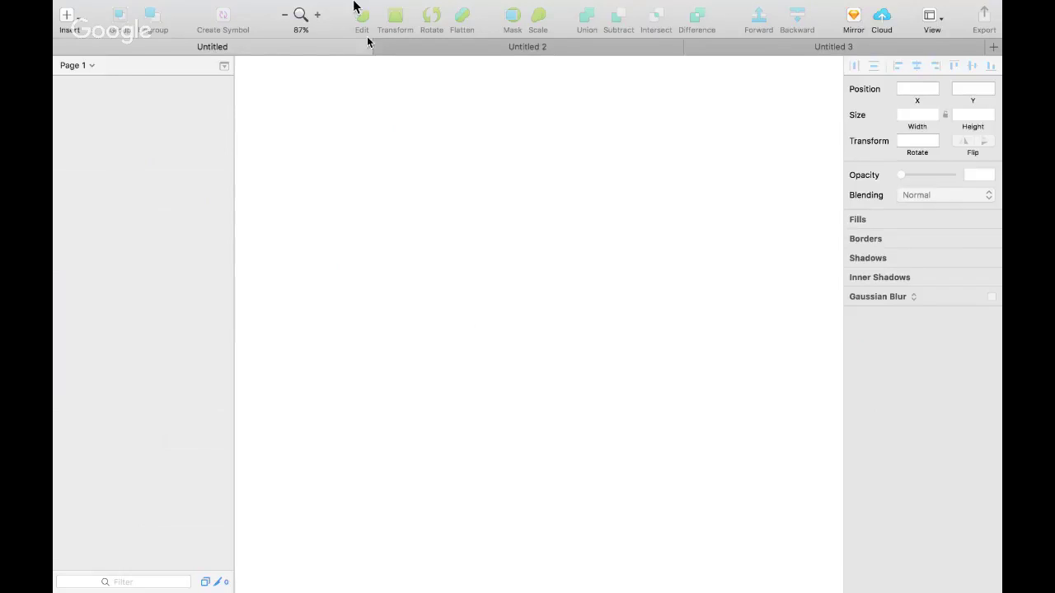
pyautogui.moveTo(341, 5)
pyautogui.click(211, 10)
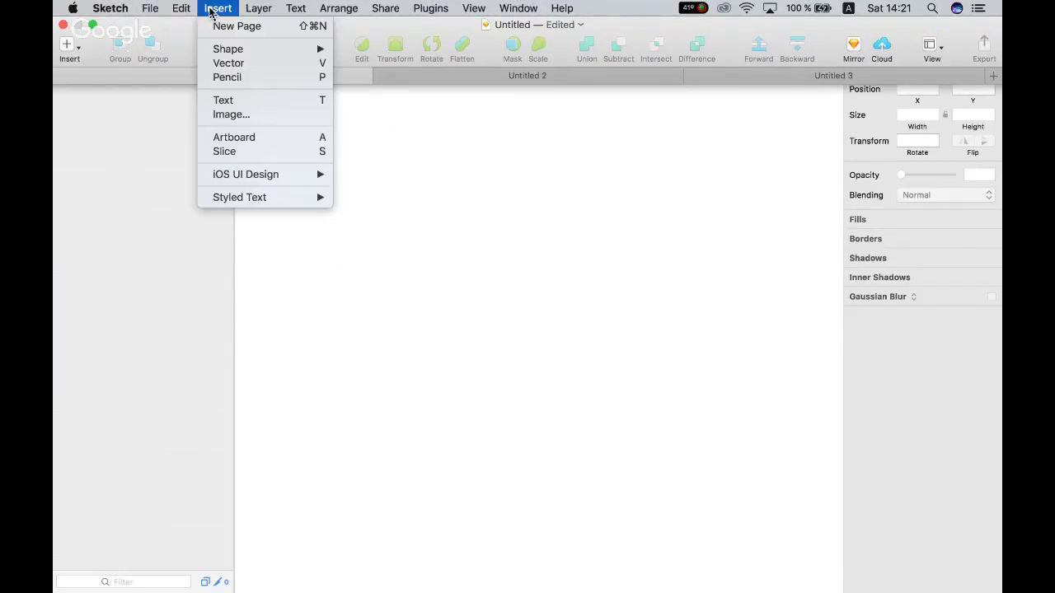
pyautogui.moveTo(233, 52)
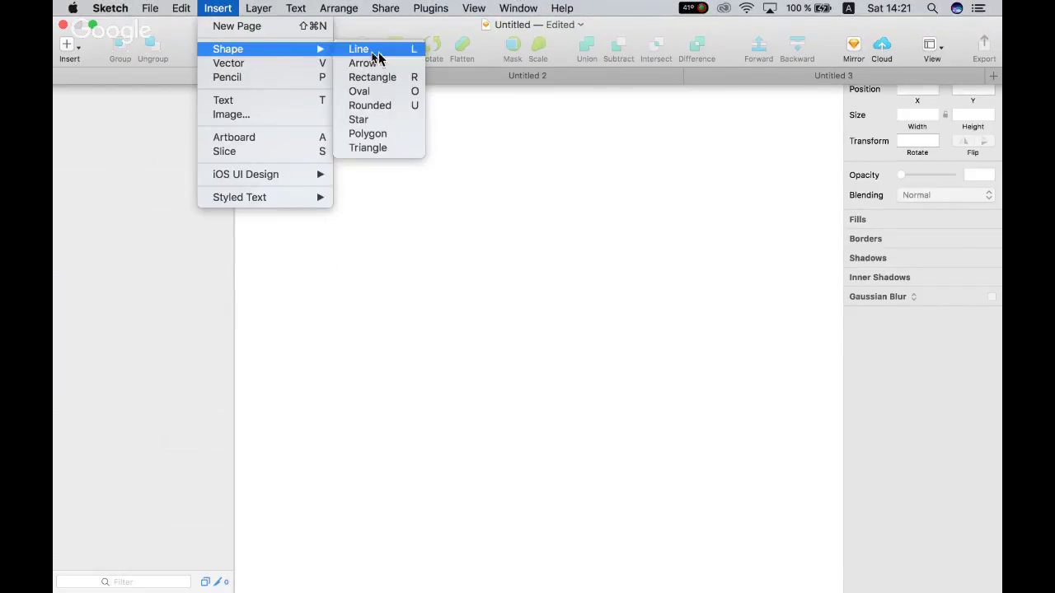
pyautogui.click(367, 133)
pyautogui.moveTo(404, 173); pyautogui.dragTo(651, 382)
pyautogui.doubleClick(579, 326)
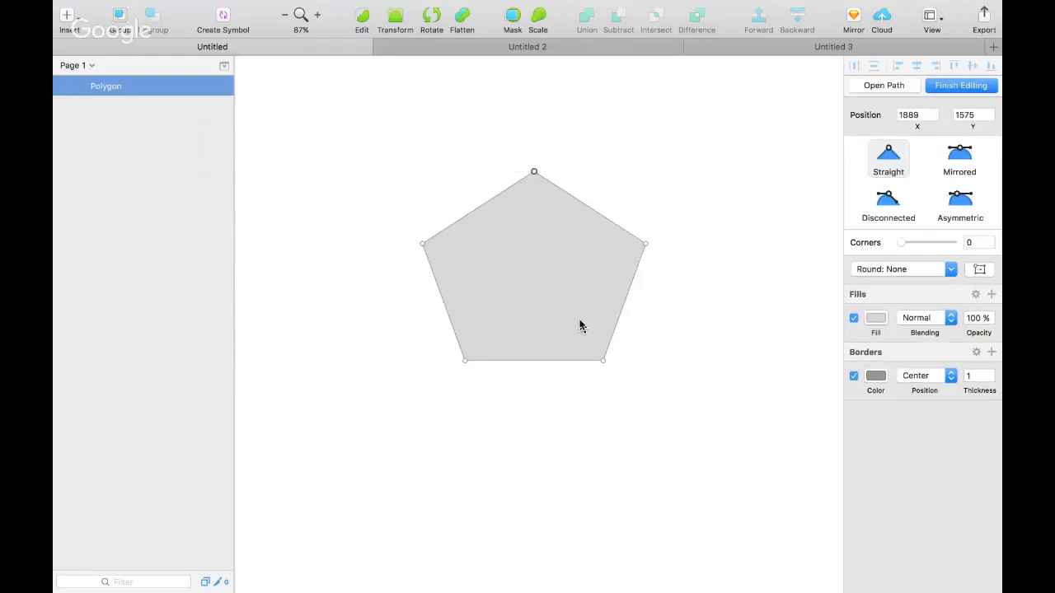
pyautogui.click(956, 90)
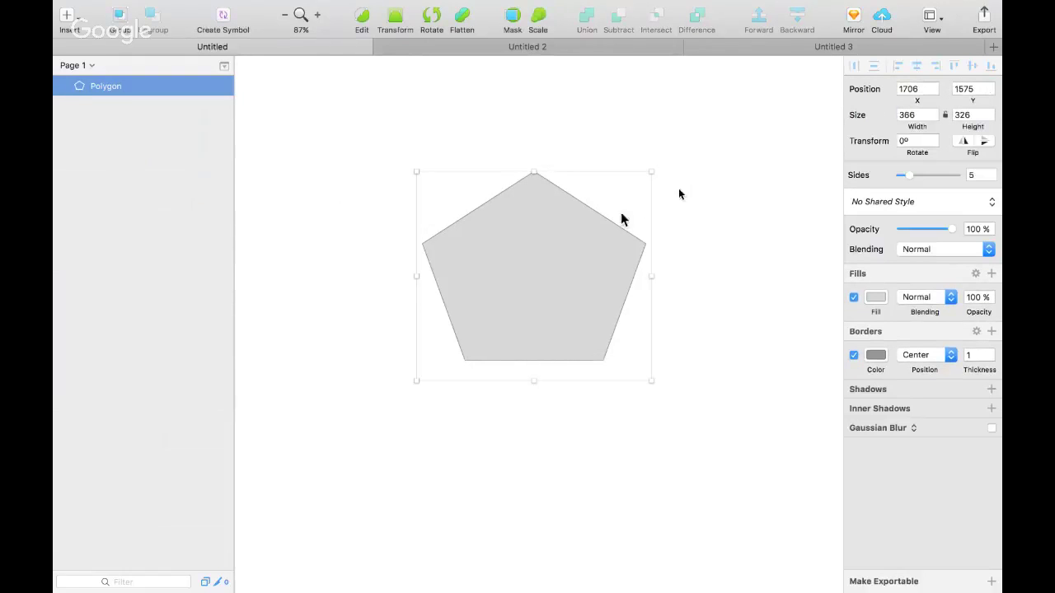
pyautogui.doubleClick(504, 285)
pyautogui.moveTo(535, 171); pyautogui.dragTo(468, 107)
pyautogui.moveTo(645, 245); pyautogui.dragTo(688, 180)
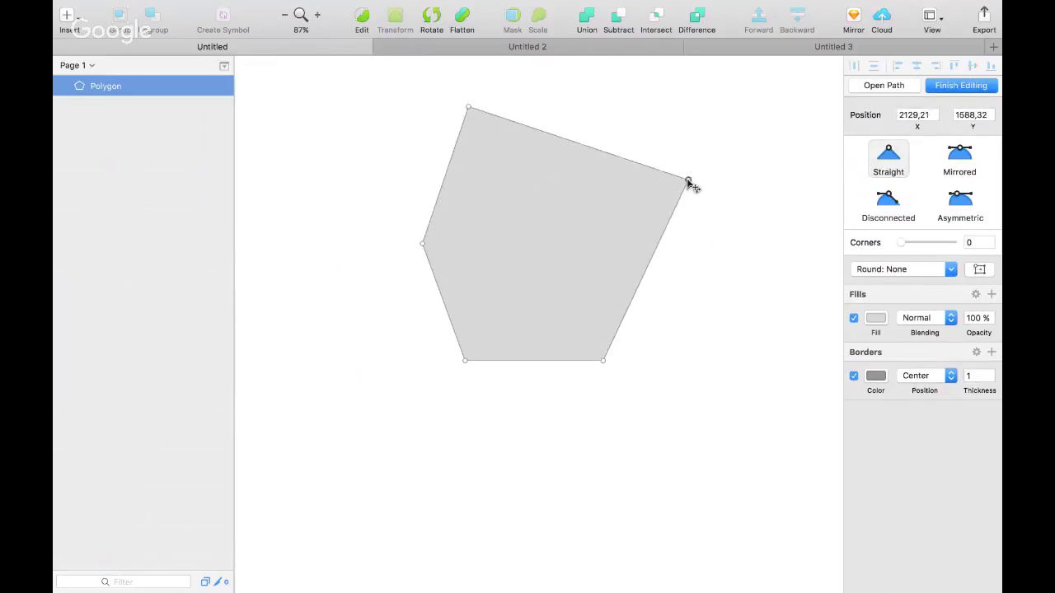
pyautogui.moveTo(422, 243); pyautogui.dragTo(324, 247)
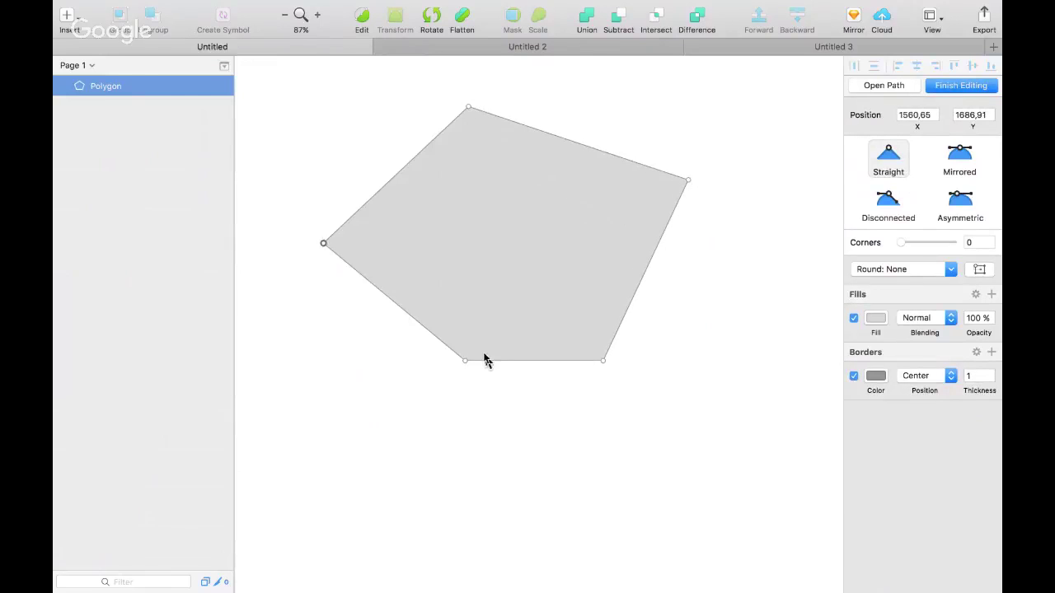
pyautogui.moveTo(463, 363); pyautogui.dragTo(508, 139)
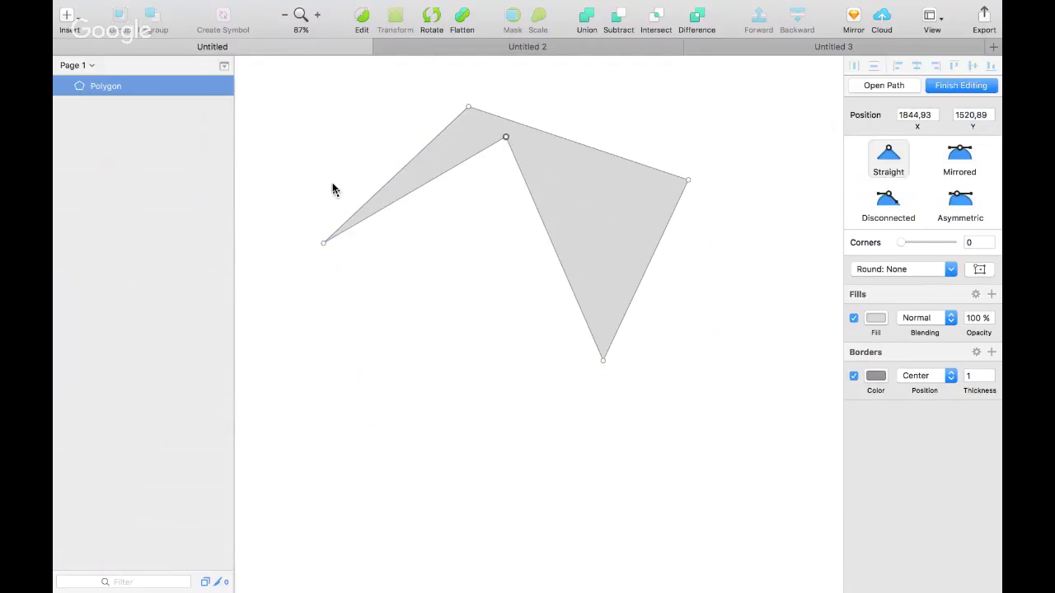
pyautogui.press('super+z')
pyautogui.press('super+z')
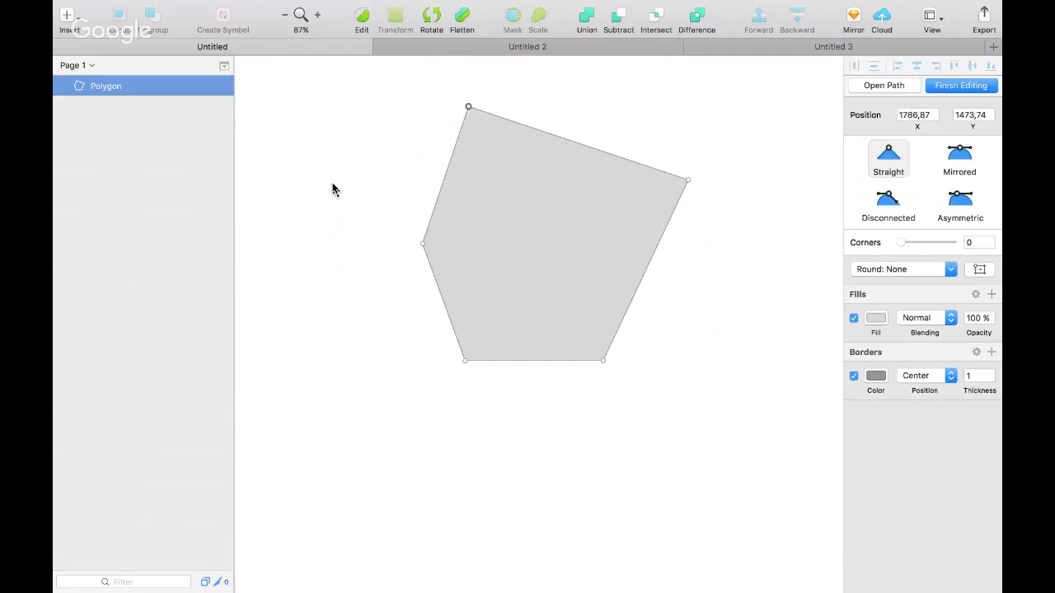
pyautogui.press('super+z')
pyautogui.press('super+z')
pyautogui.press('super+z')
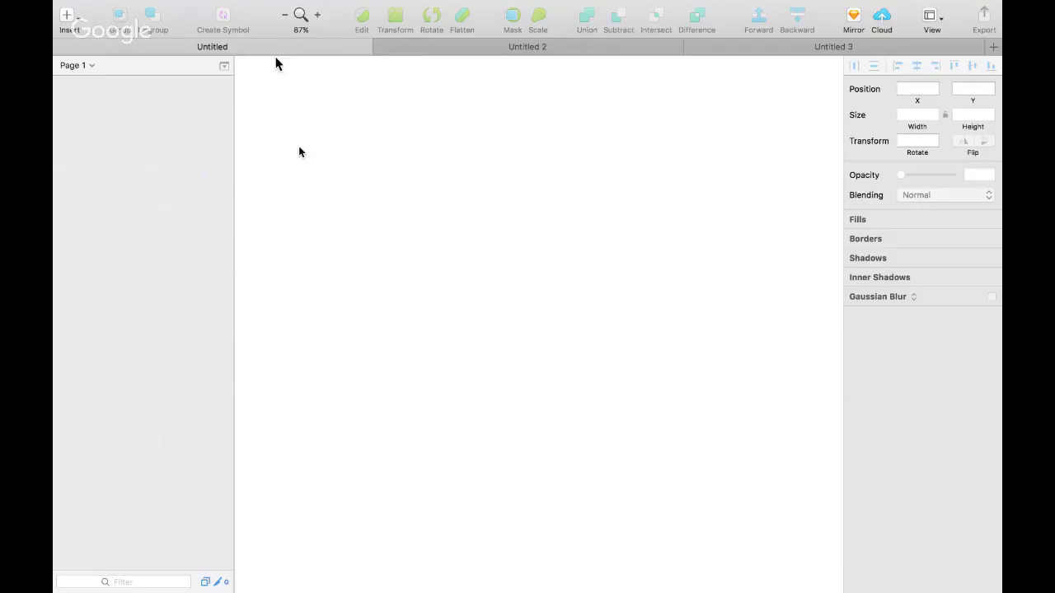
# On the Untitled 2 App Store icon, draw a test rectangle over the icon and discard it
pyautogui.click(470, 76)
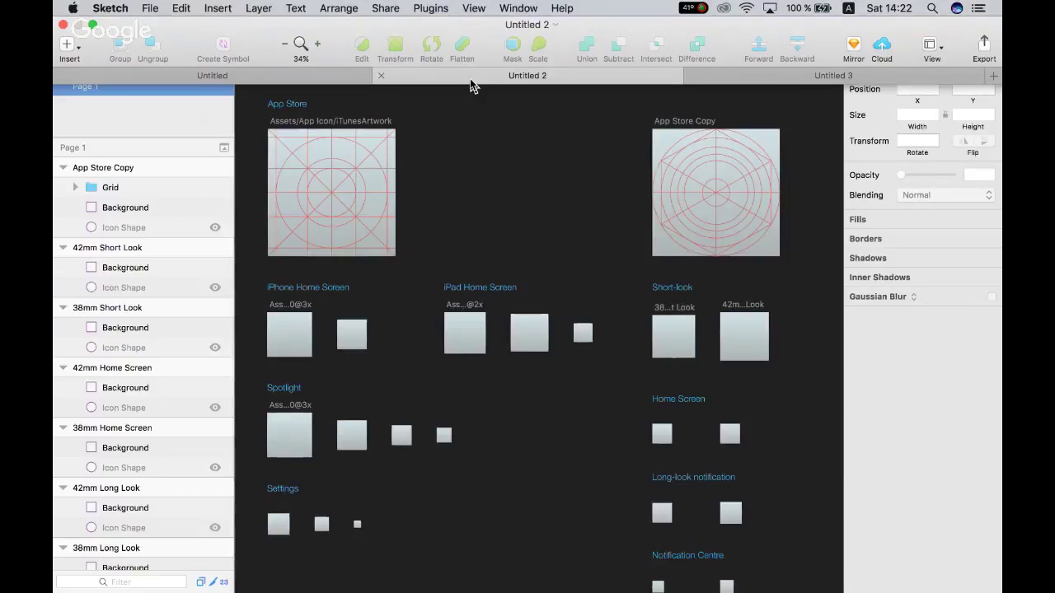
pyautogui.click(282, 185)
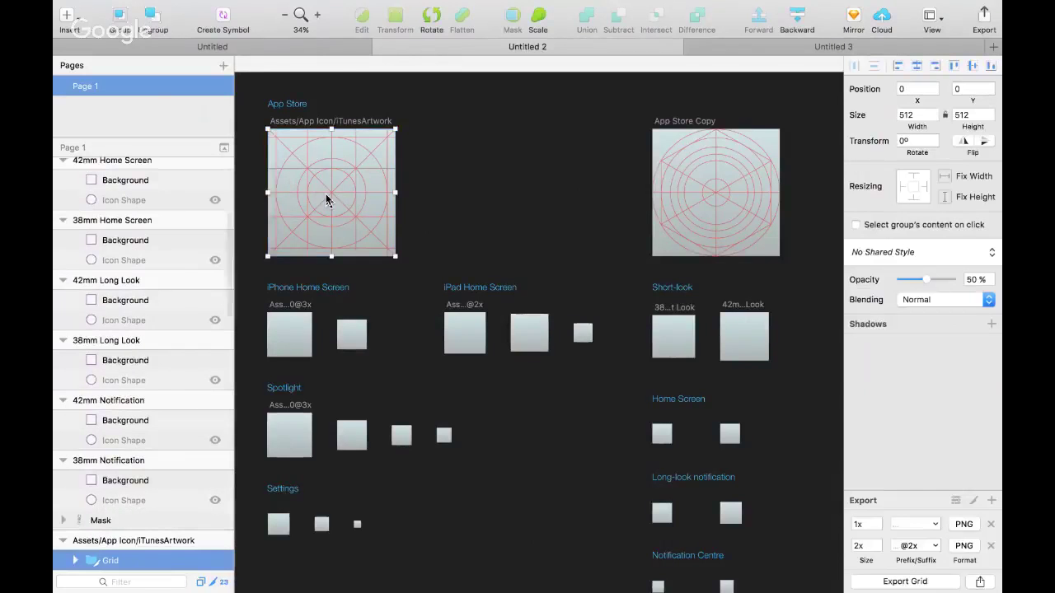
pyautogui.scroll(5, 223, 256)
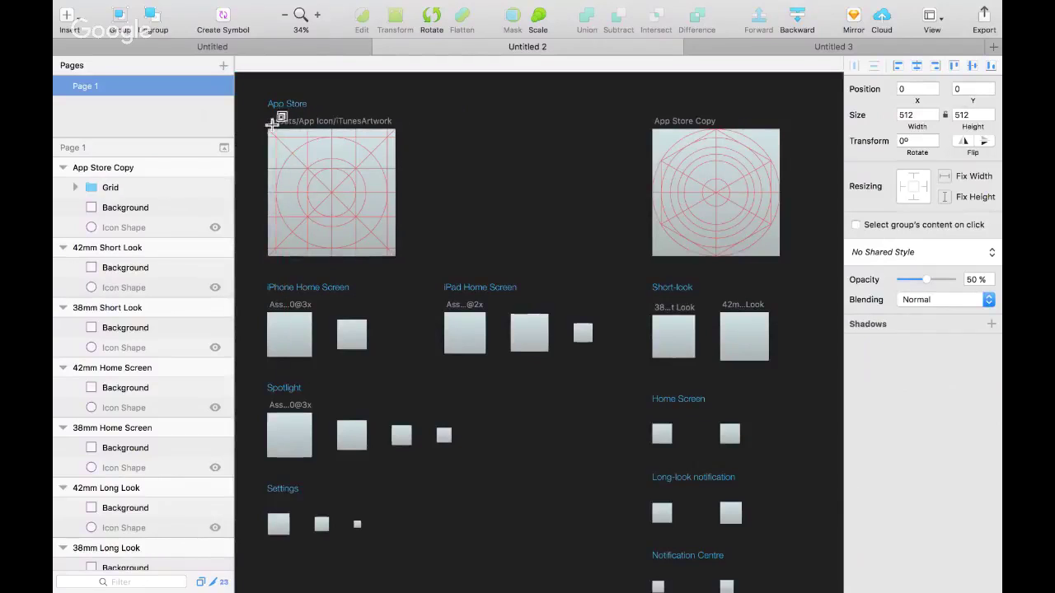
pyautogui.press('r')
pyautogui.moveTo(270, 130)
pyautogui.mouseDown()
pyautogui.moveTo(405, 240)
pyautogui.moveTo(405, 264)
pyautogui.moveTo(396, 257)
pyautogui.moveTo(431, 289)
pyautogui.moveTo(398, 258)
pyautogui.moveTo(426, 252)
pyautogui.moveTo(400, 255)
pyautogui.mouseUp()
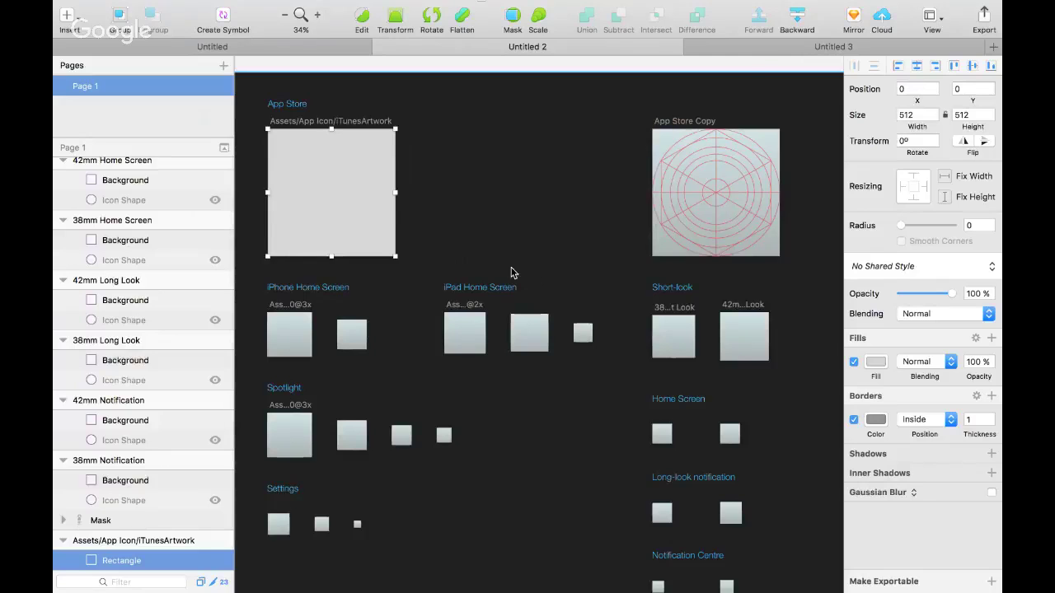
pyautogui.press('Escape')
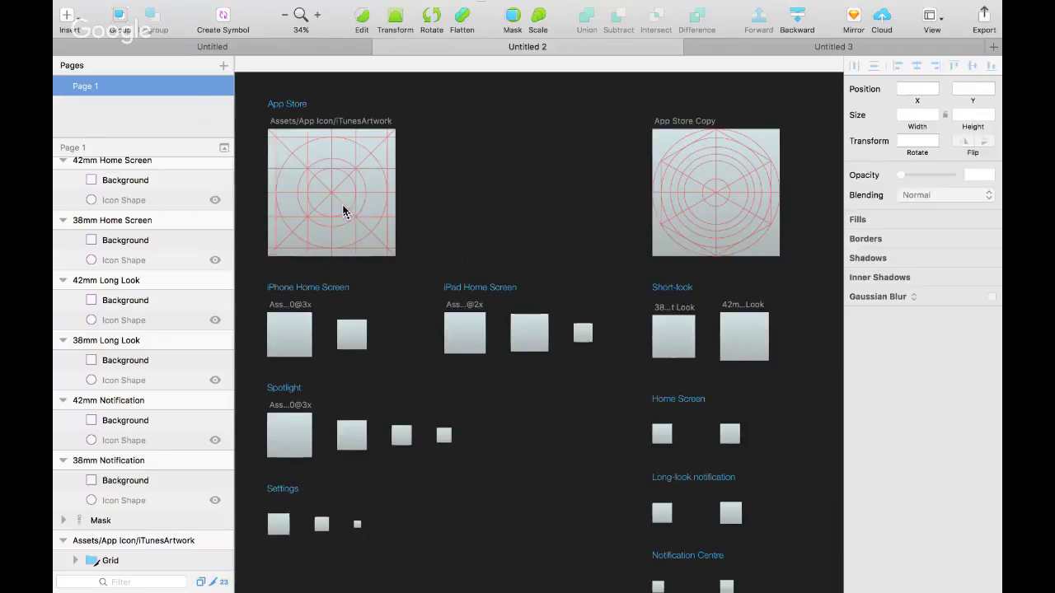
pyautogui.scroll(-2, 457, 315)
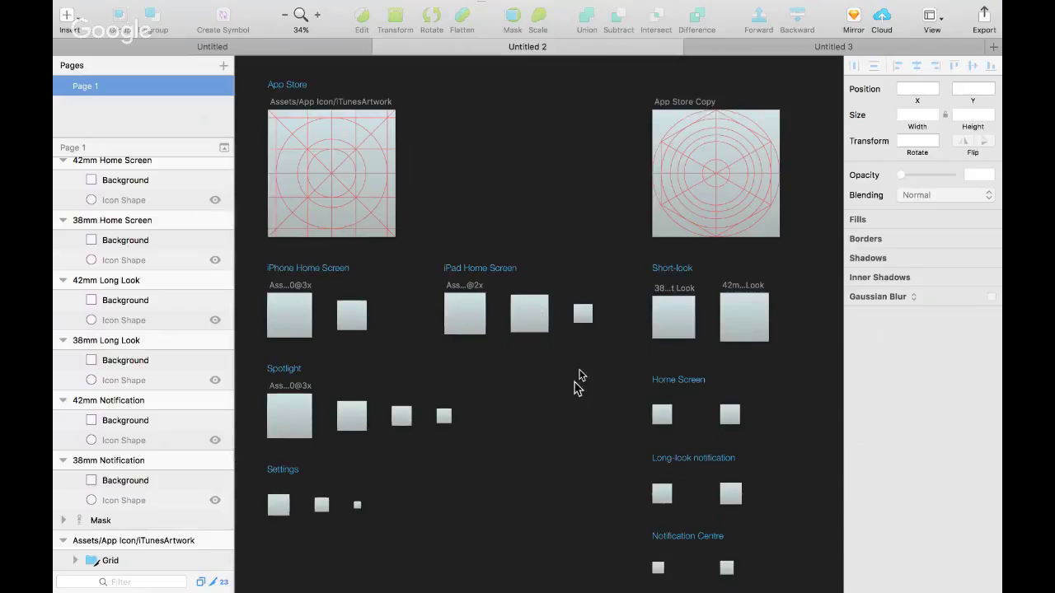
pyautogui.scroll(-3, 388, 466)
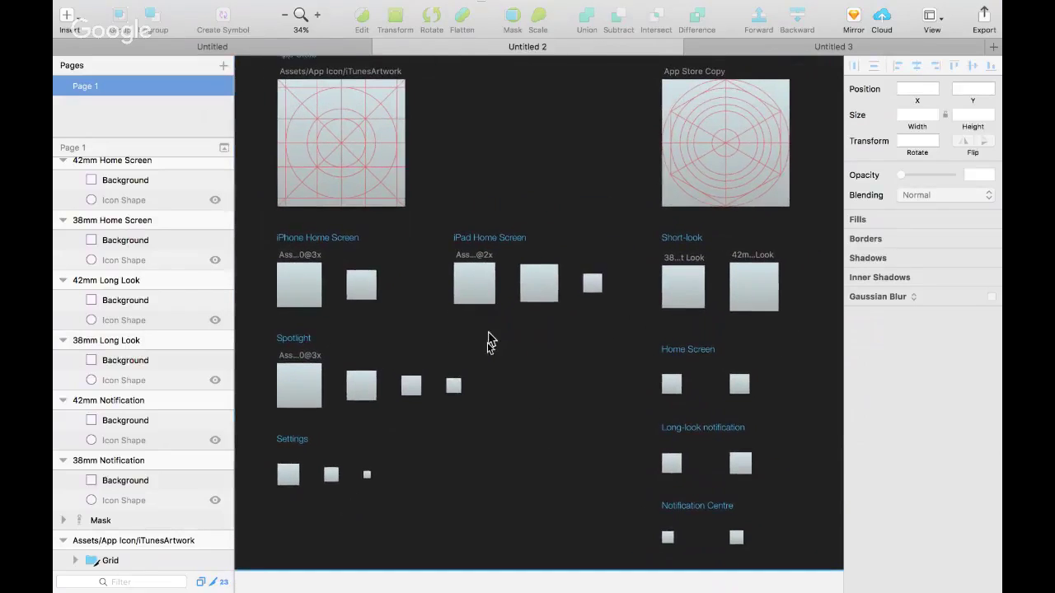
# Inspect the iTunesArtwork and App Store Copy grids and the App Icon Shape and Background layers
pyautogui.click(318, 142)
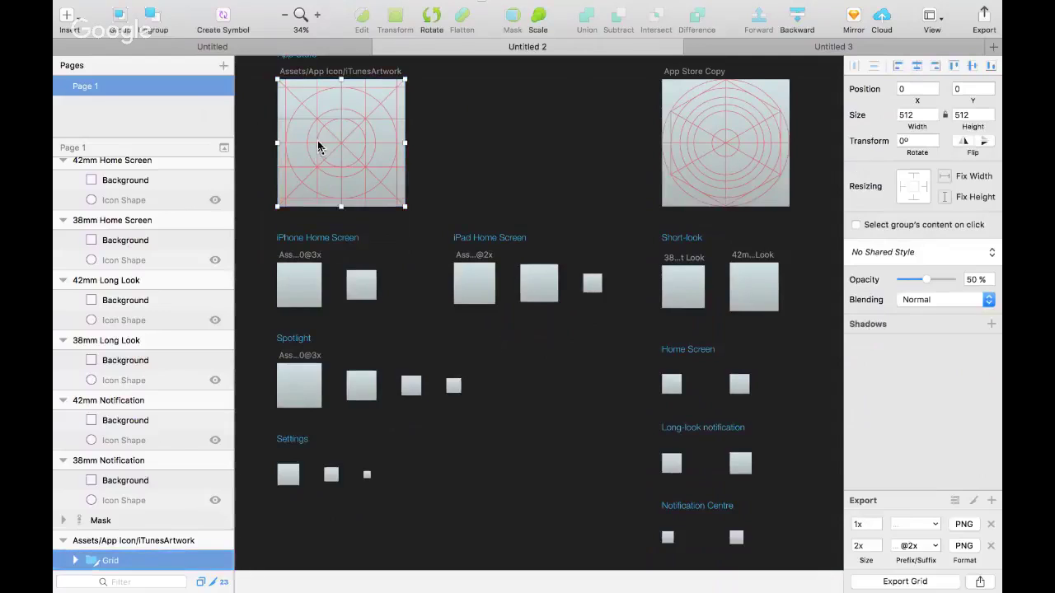
pyautogui.click(754, 128)
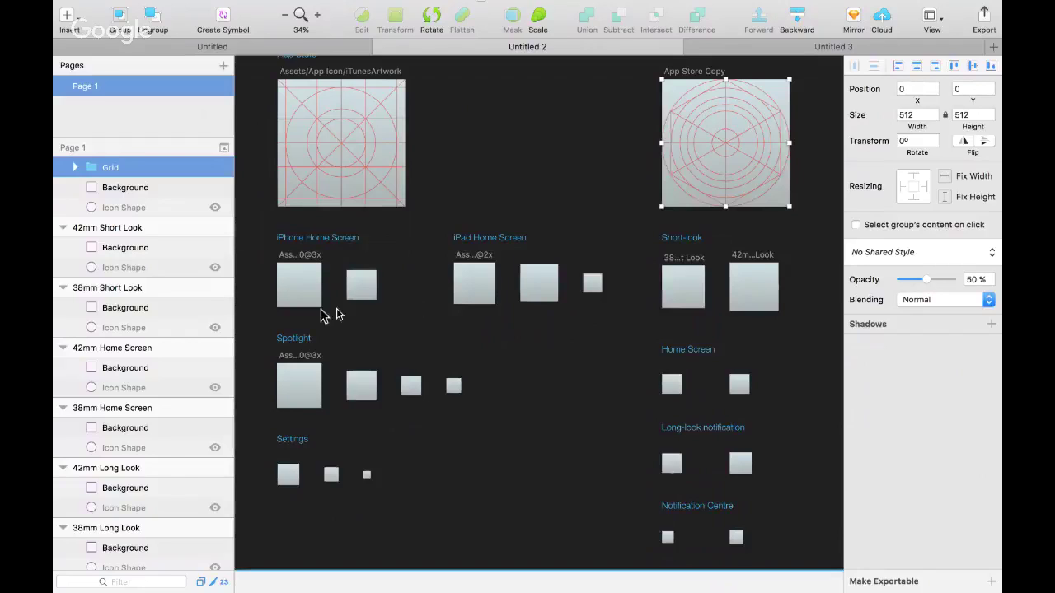
pyautogui.click(333, 92)
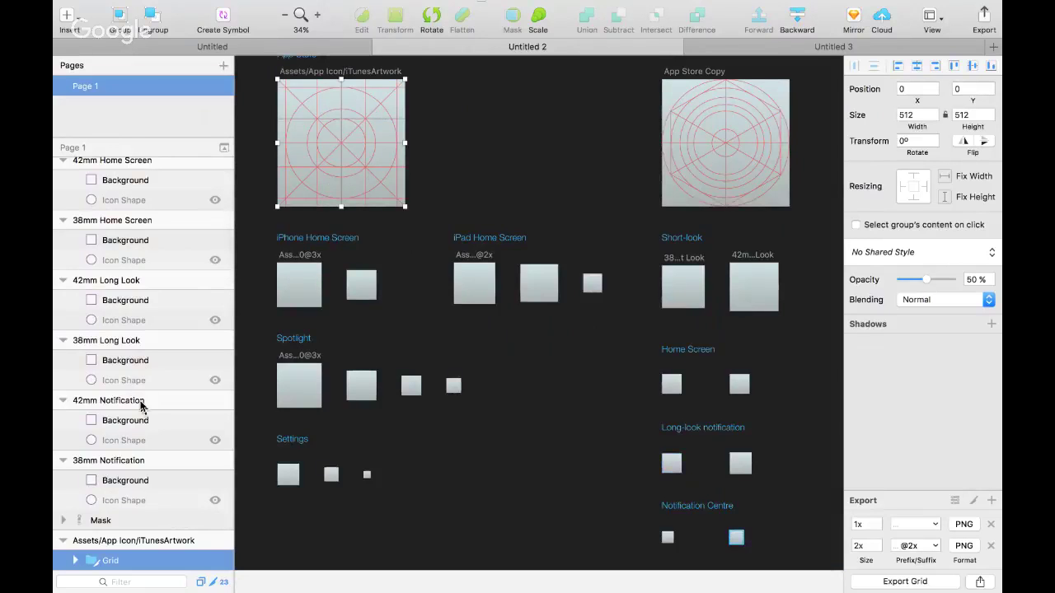
pyautogui.scroll(-6, 148, 379)
pyautogui.click(160, 371)
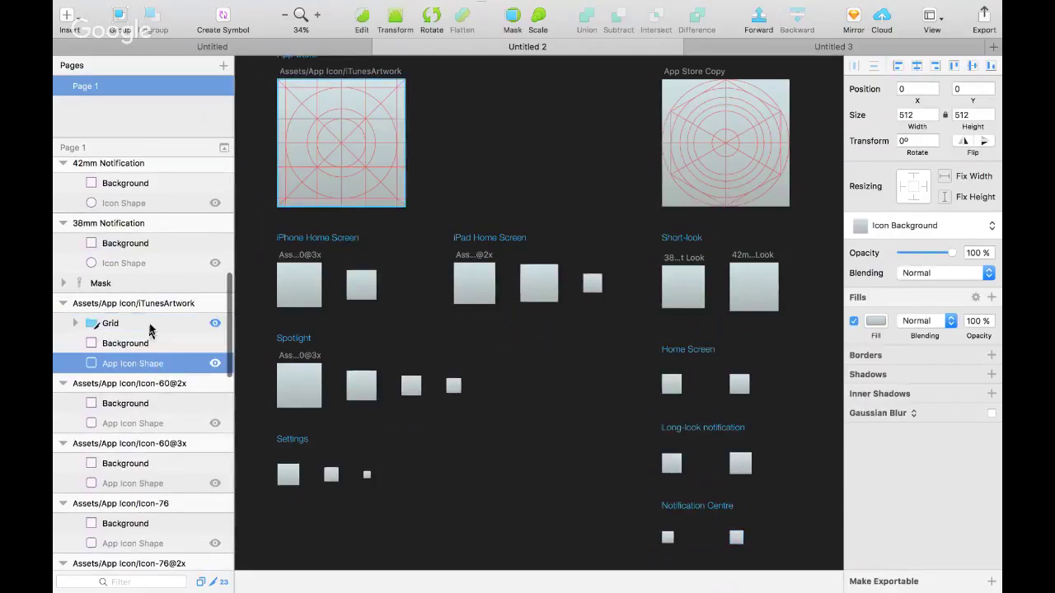
pyautogui.click(138, 346)
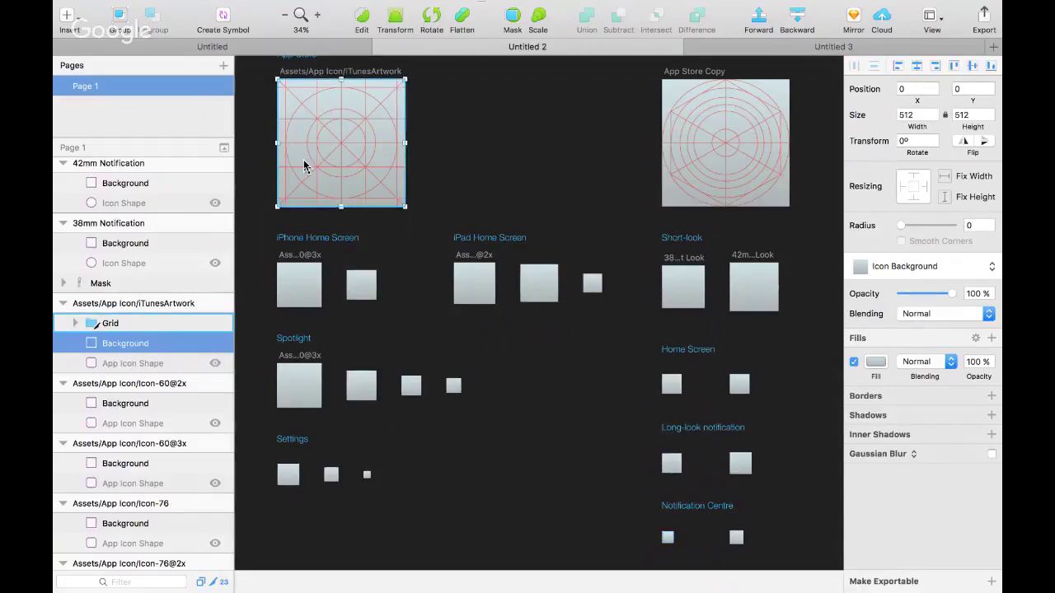
pyautogui.scroll(5, 304, 162)
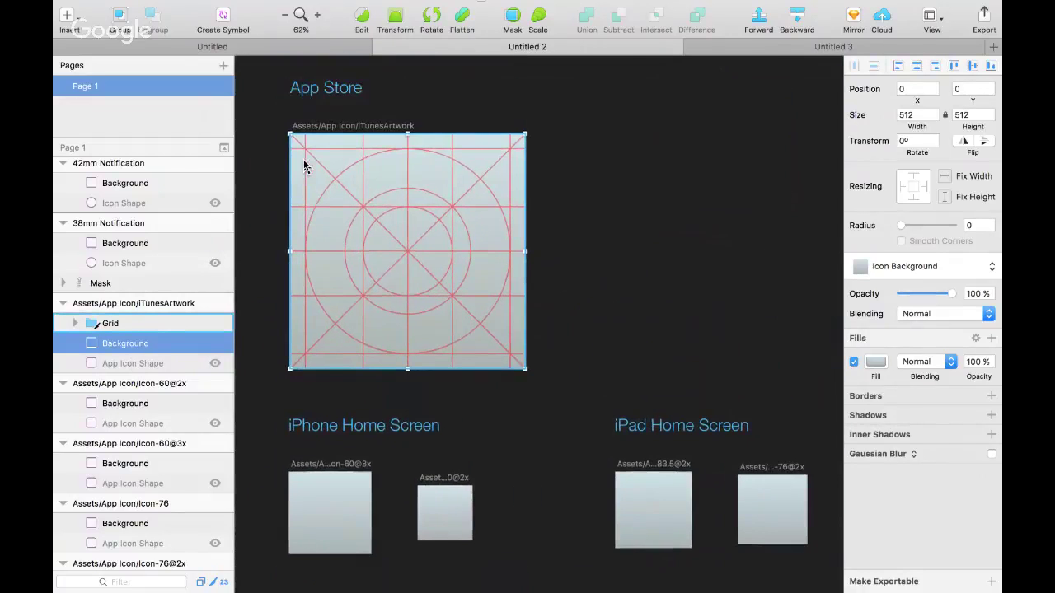
pyautogui.scroll(4, 304, 162)
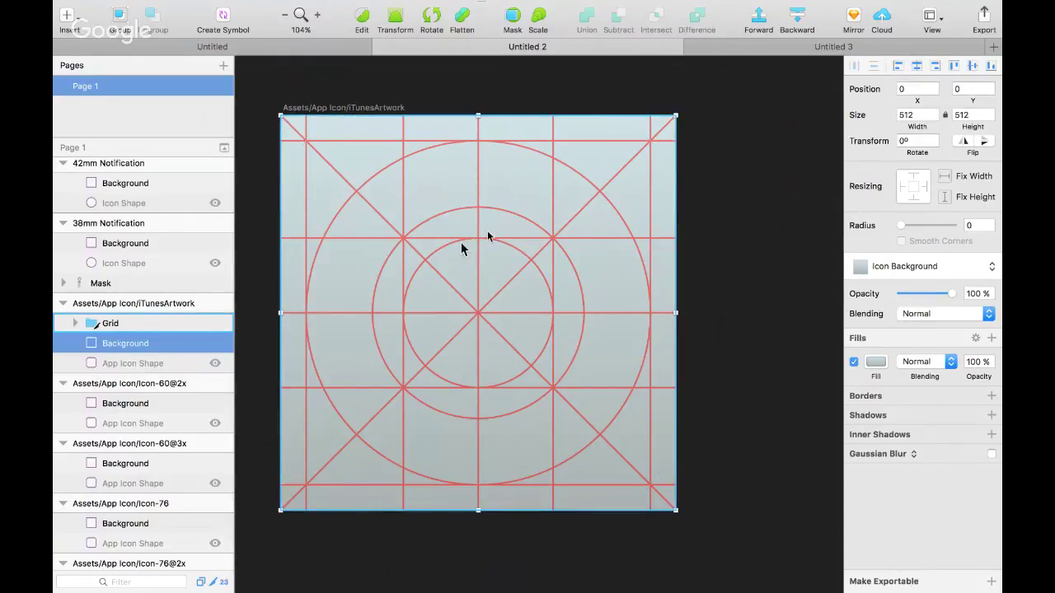
pyautogui.scroll(-5, 592, 244)
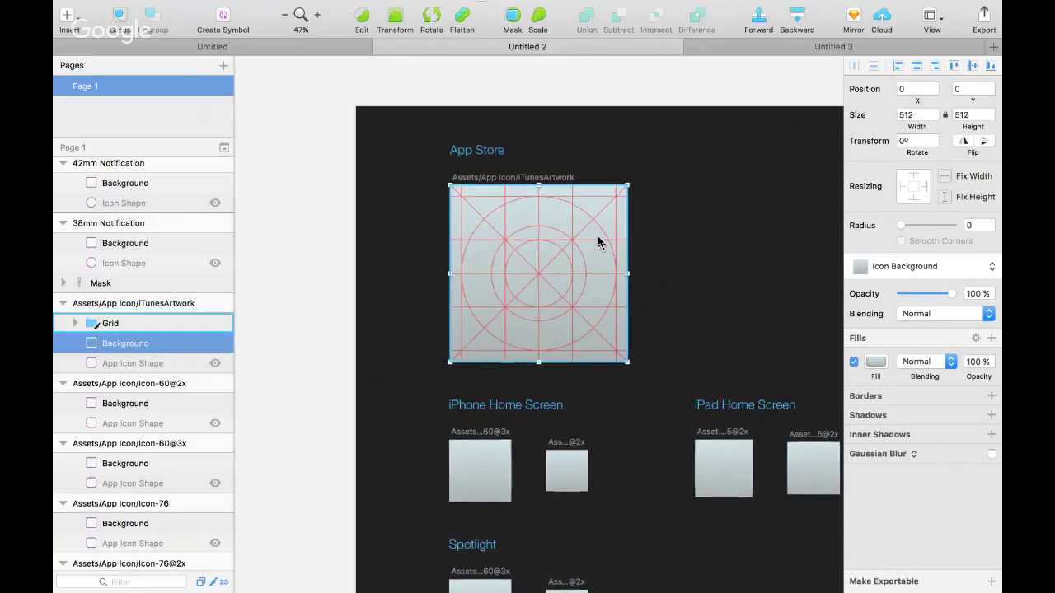
pyautogui.scroll(-4, 600, 243)
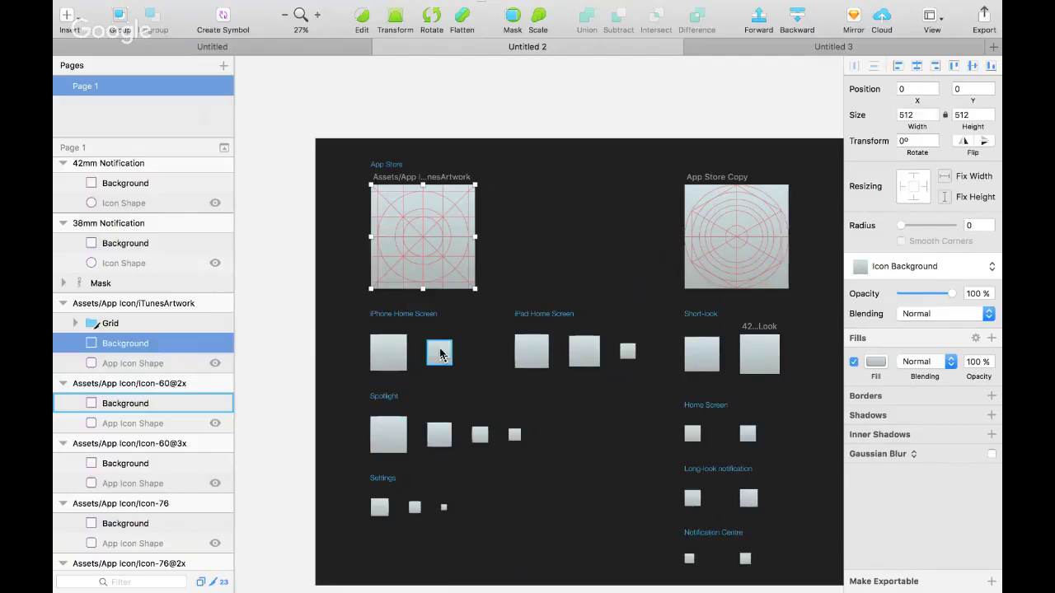
# Look at the AEIconizer plugin without running it, then switch to the blank Untitled document
pyautogui.moveTo(547, 8)
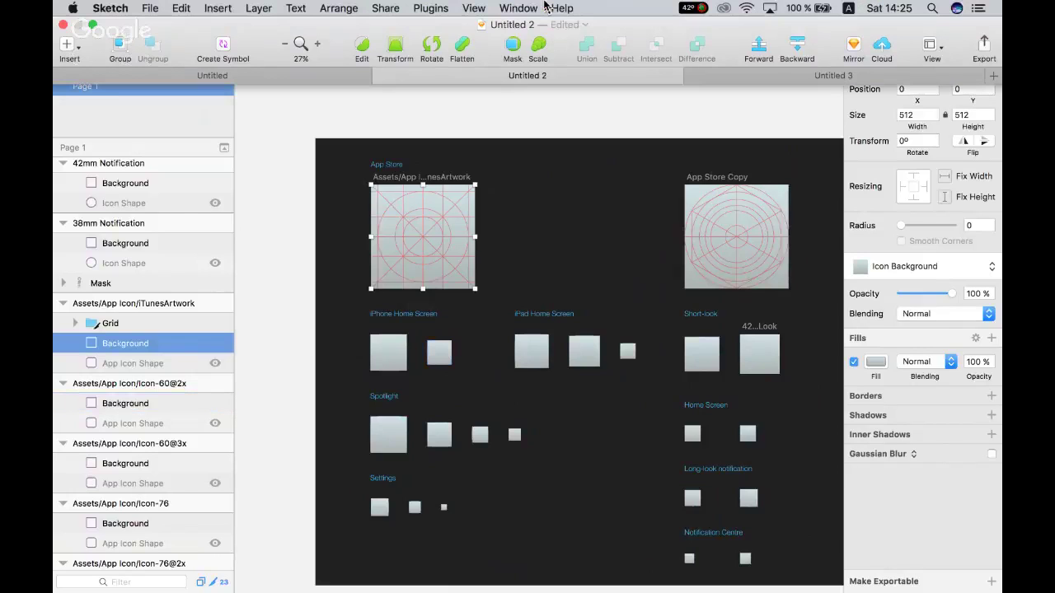
pyautogui.click(431, 8)
pyautogui.moveTo(438, 27)
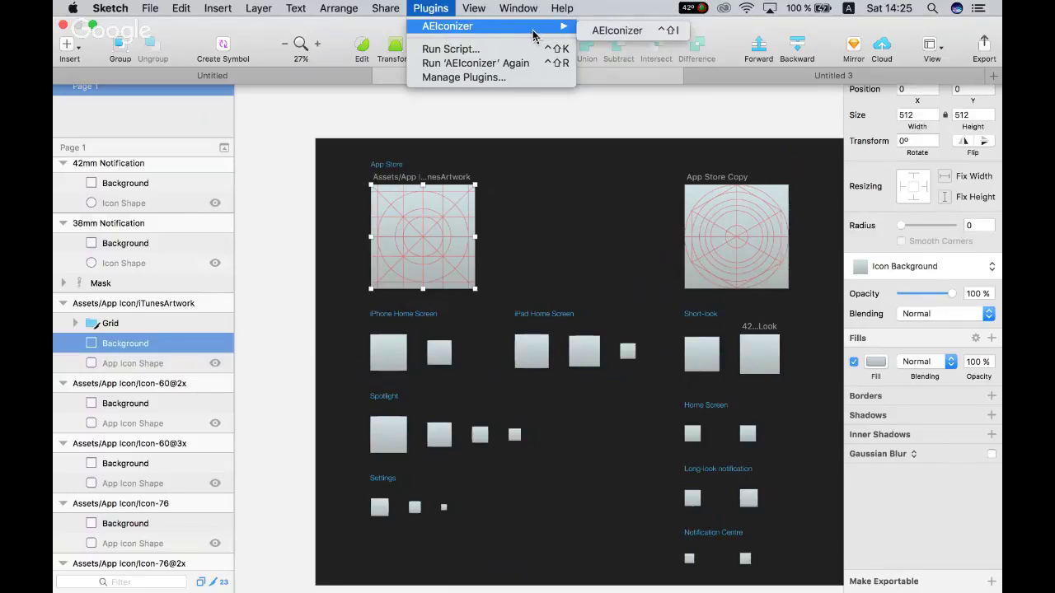
pyautogui.click(310, 104)
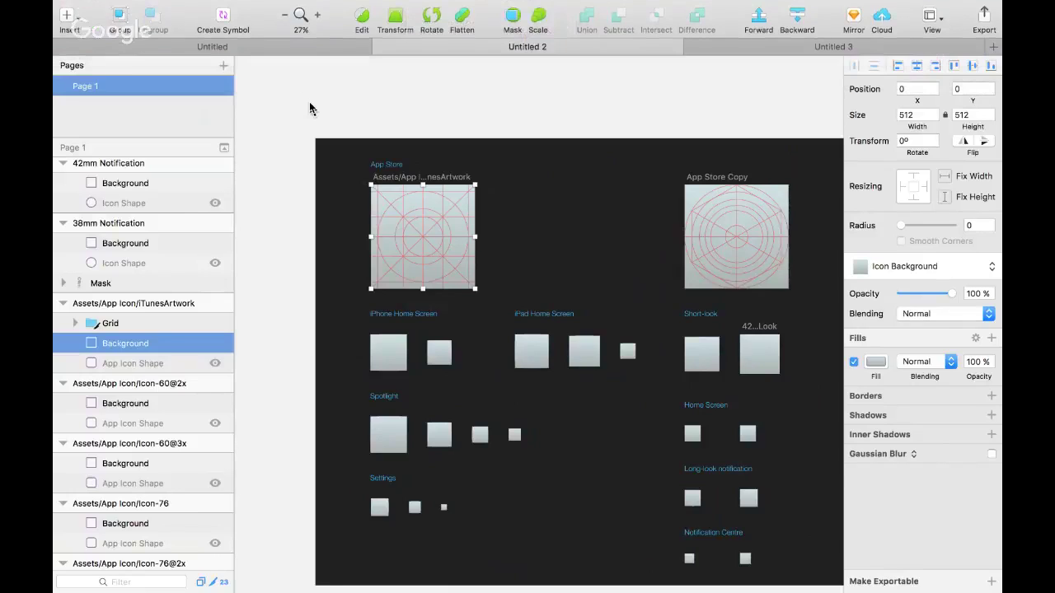
pyautogui.click(256, 43)
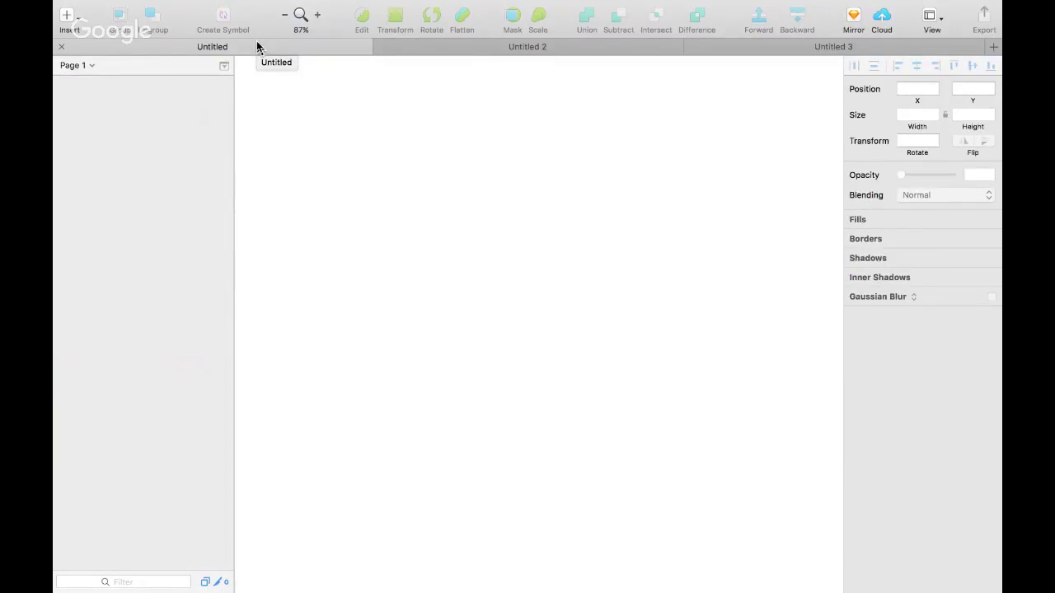
# With the Artboard tool, browse Material Design and Responsive Web presets, then add a 414 × 736 iPhone 8 Plus artboard
pyautogui.click(150, 8)
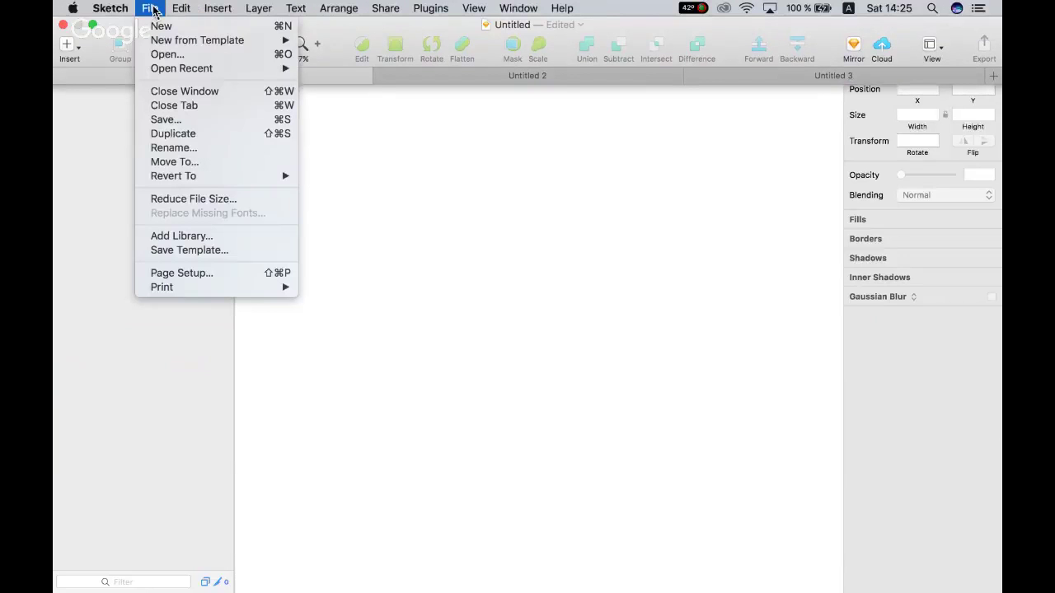
pyautogui.click(560, 241)
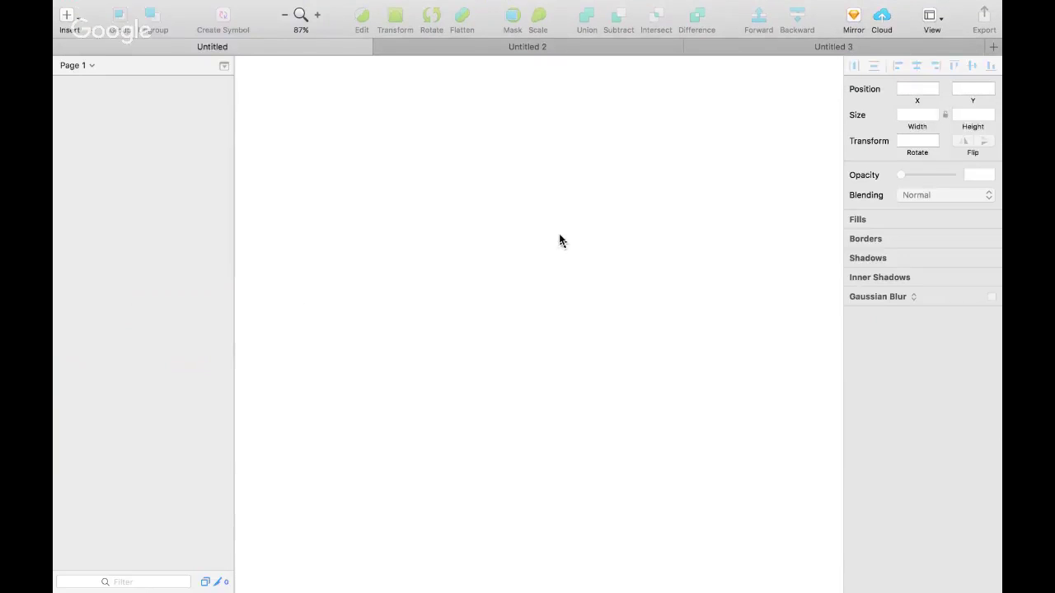
pyautogui.press('a')
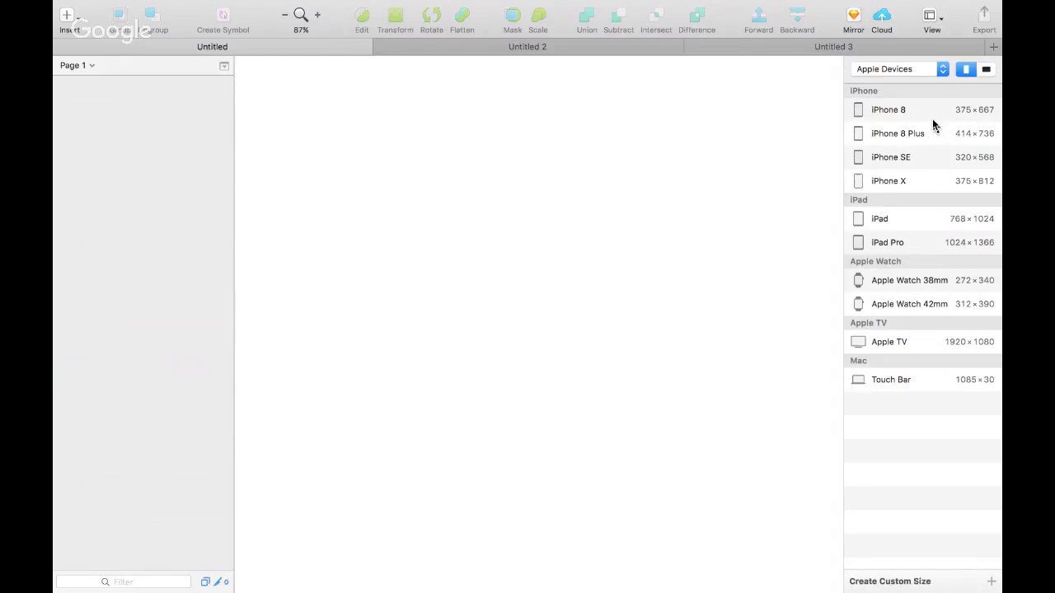
pyautogui.click(943, 69)
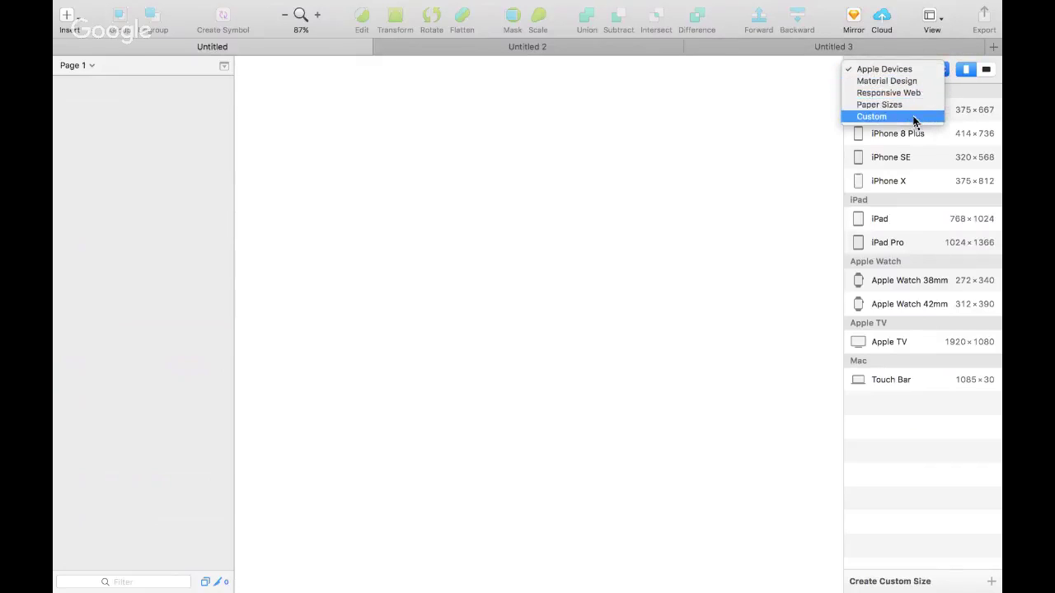
pyautogui.click(918, 81)
pyautogui.click(934, 71)
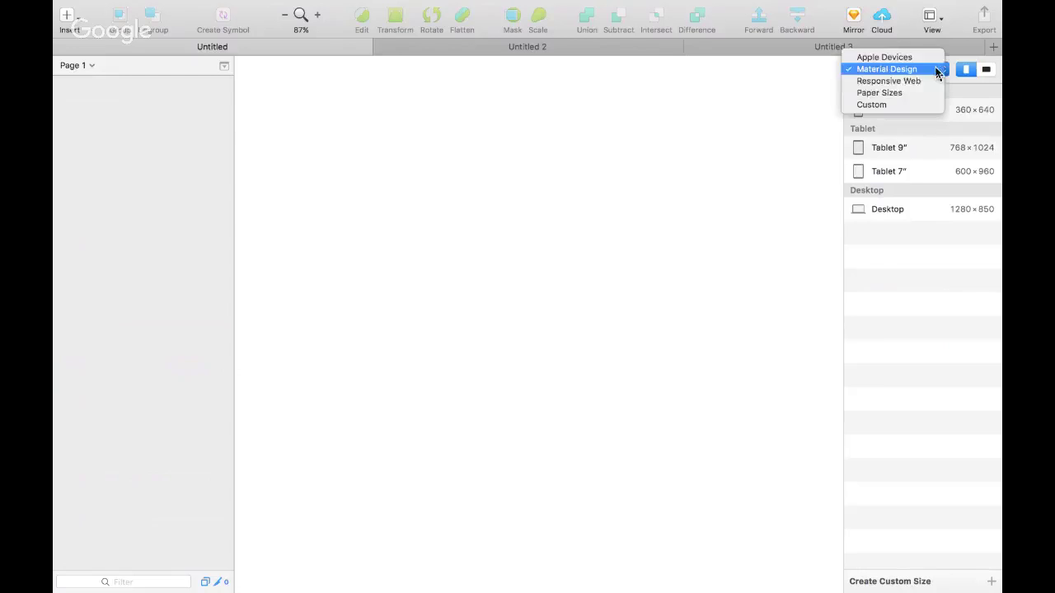
pyautogui.click(914, 81)
pyautogui.click(941, 71)
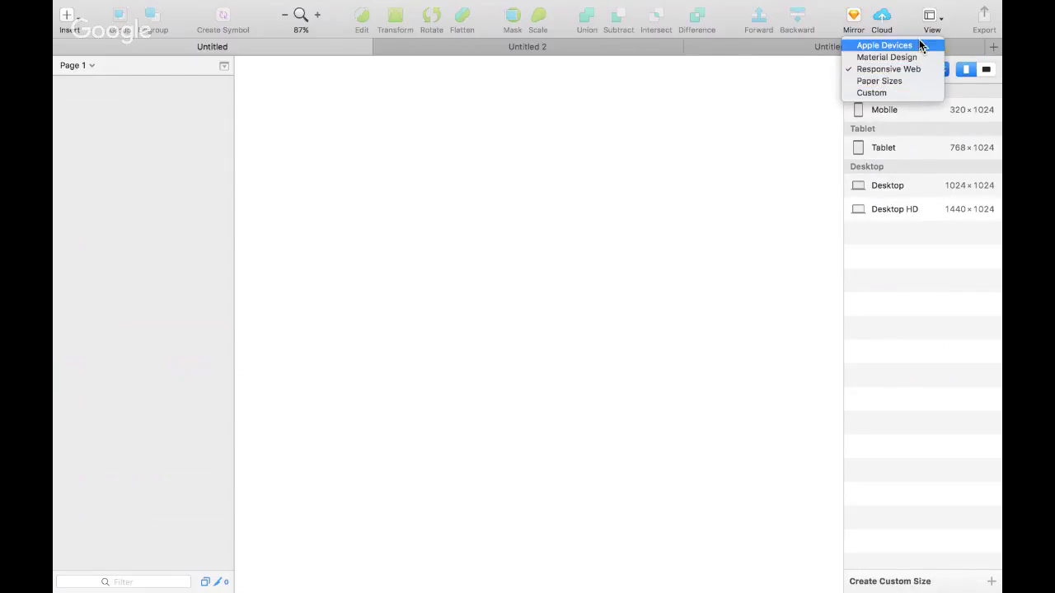
pyautogui.click(916, 46)
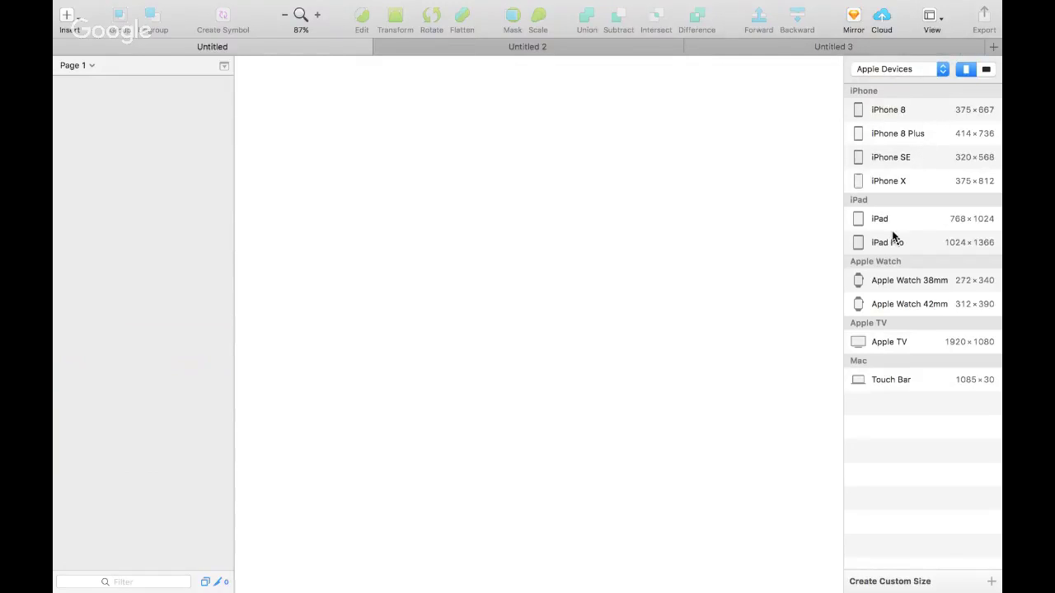
pyautogui.click(905, 138)
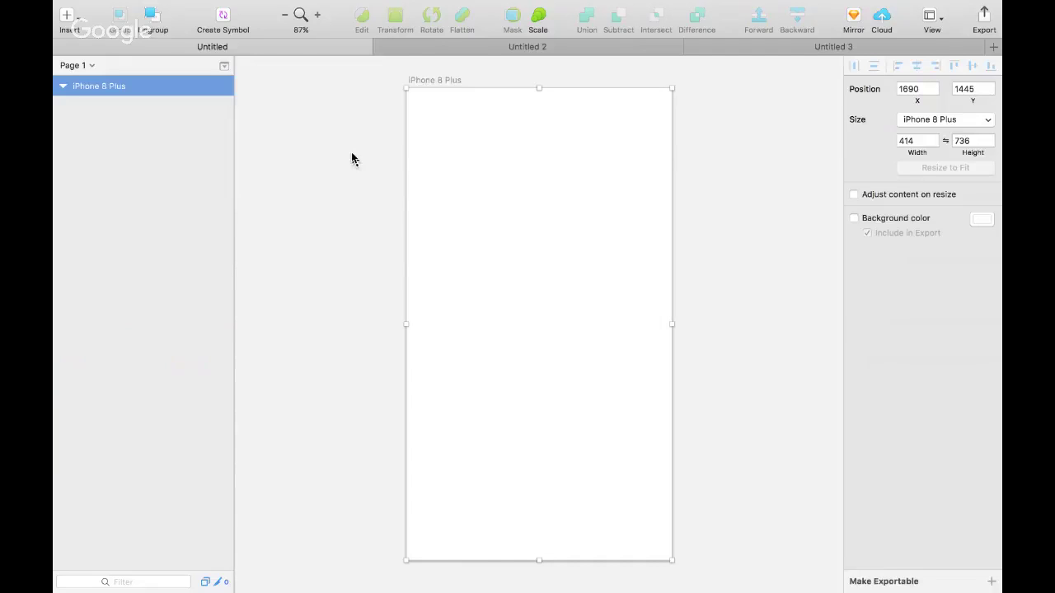
# Set the iPhone 8 Plus artboard height to 414 so it becomes a 414 × 414 square, then zoom in
pyautogui.click(921, 141)
pyautogui.press('Tab')
pyautogui.write('414')
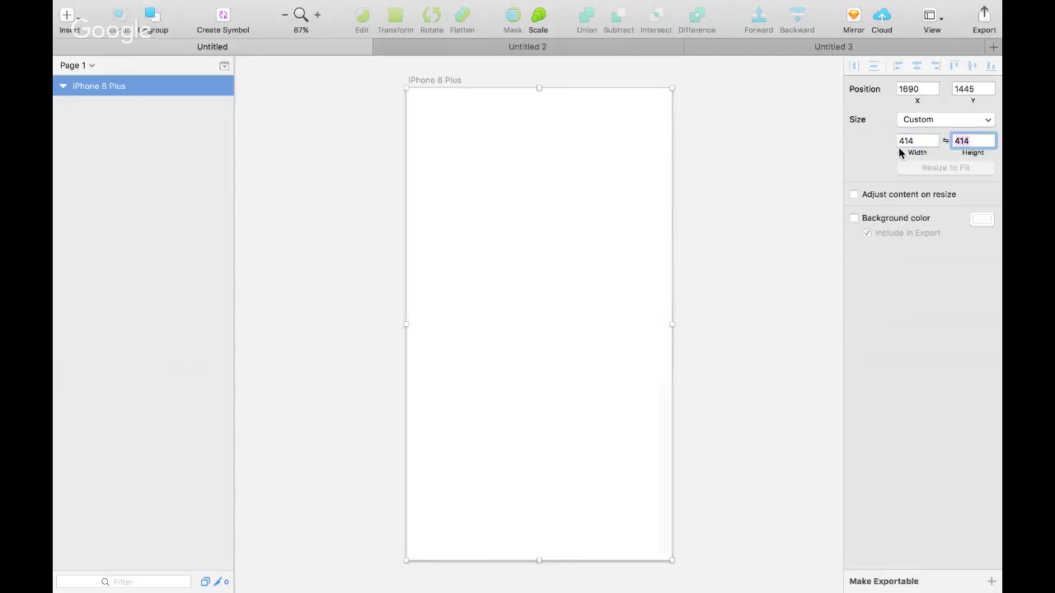
pyautogui.press('Return')
pyautogui.scroll(5, 703, 175)
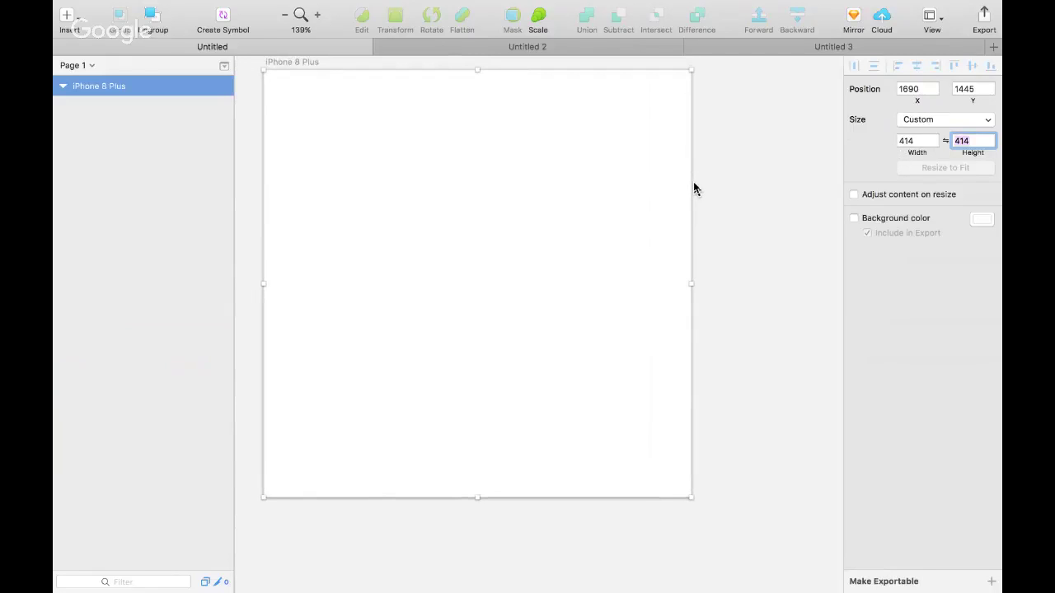
pyautogui.click(599, 189)
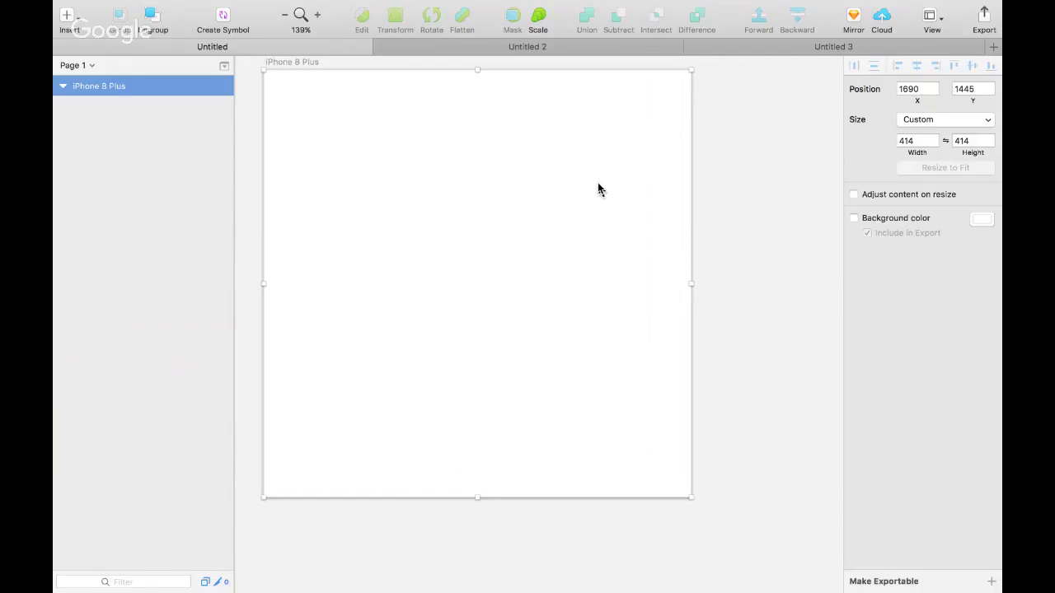
pyautogui.scroll(5, 599, 185)
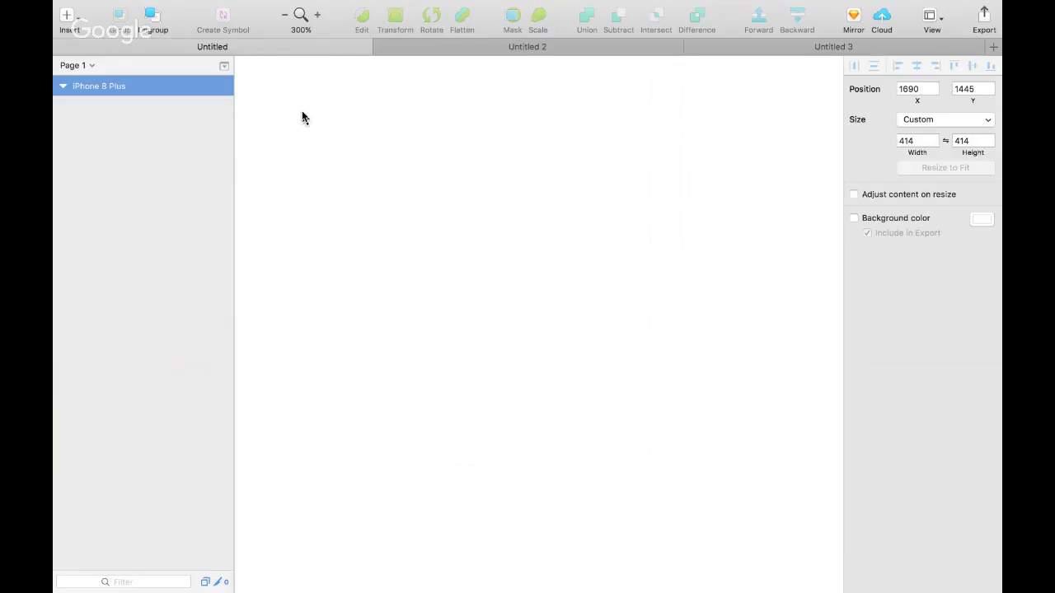
# Draw a borderless grey 191 × 191 rectangle on the square artboard, then go to Untitled 2
pyautogui.moveTo(302, 112); pyautogui.dragTo(728, 466)
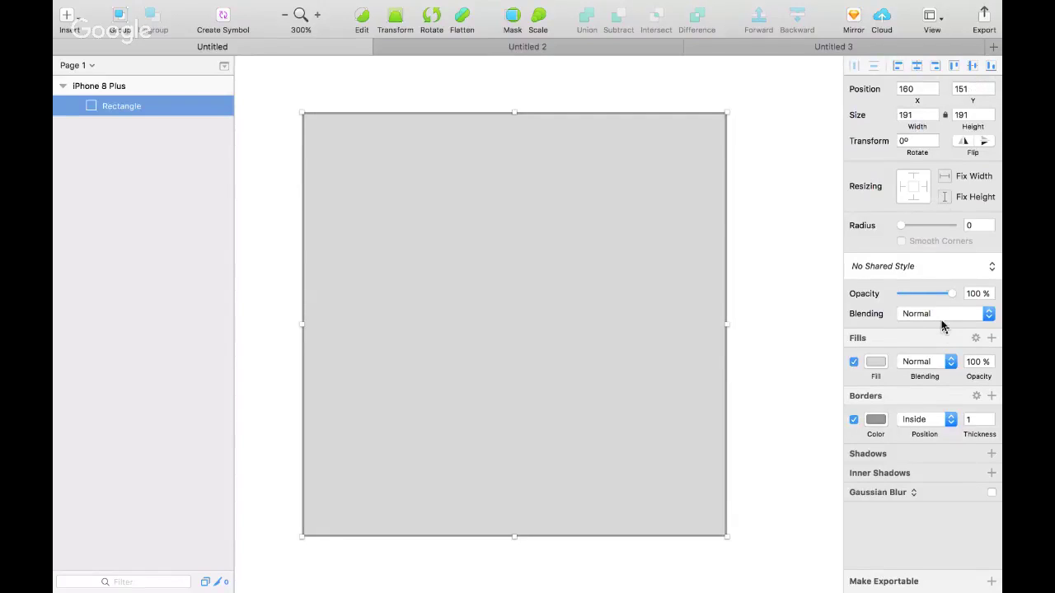
pyautogui.scroll(2, 932, 329)
pyautogui.scroll(-1, 878, 369)
pyautogui.click(854, 421)
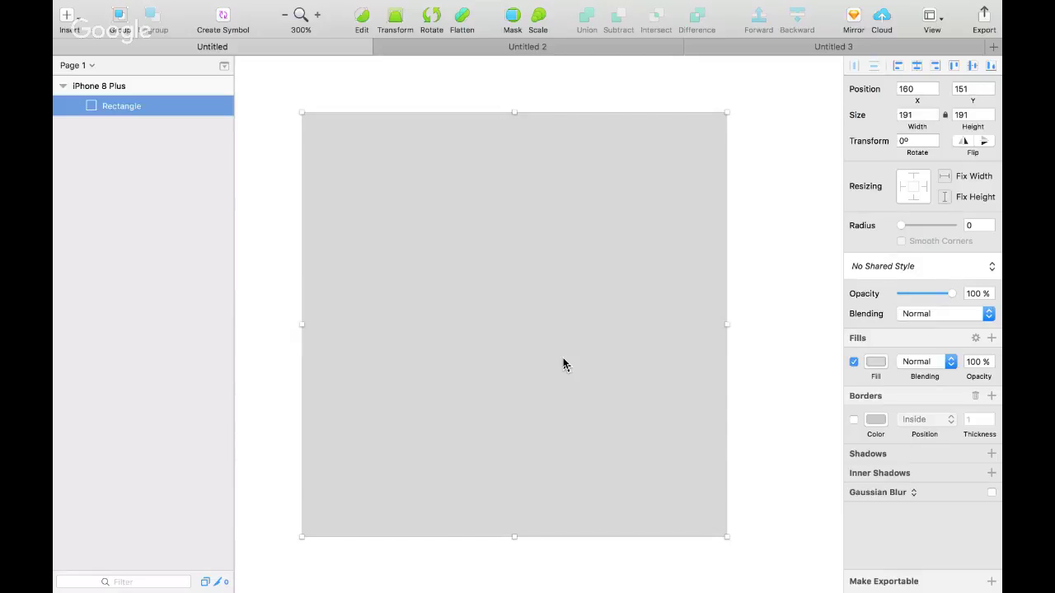
pyautogui.click(512, 48)
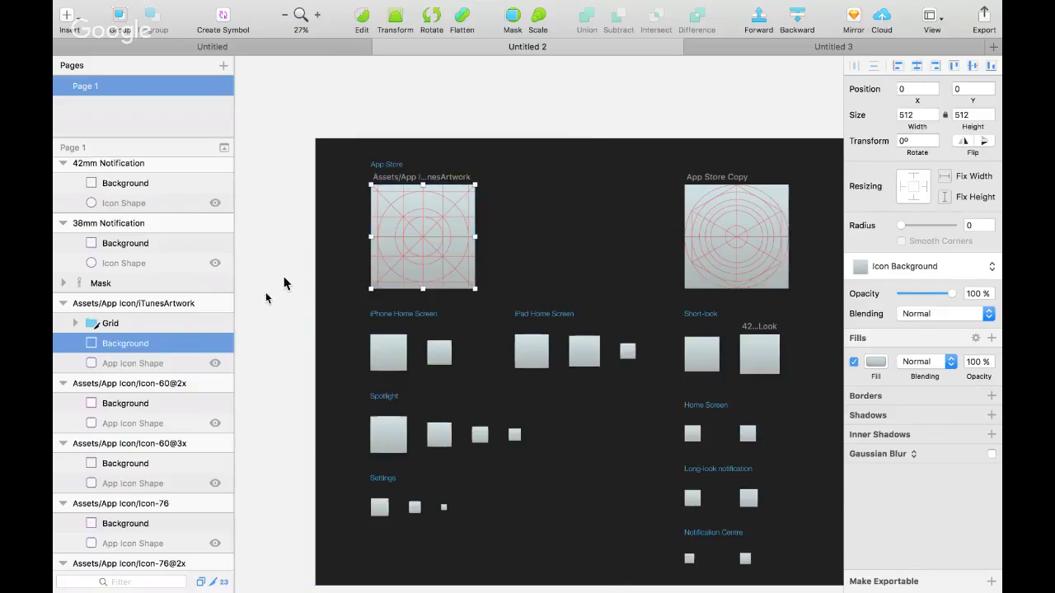
# Select the iTunesArtwork App Icon Shape layer in Untitled 2, then return to Untitled
pyautogui.click(153, 363)
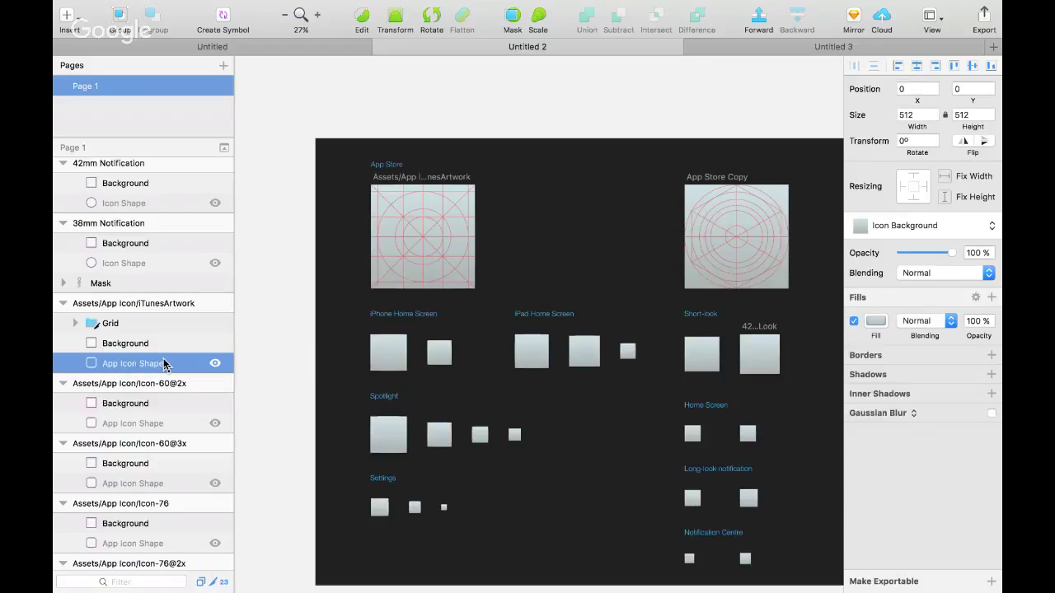
pyautogui.click(414, 233)
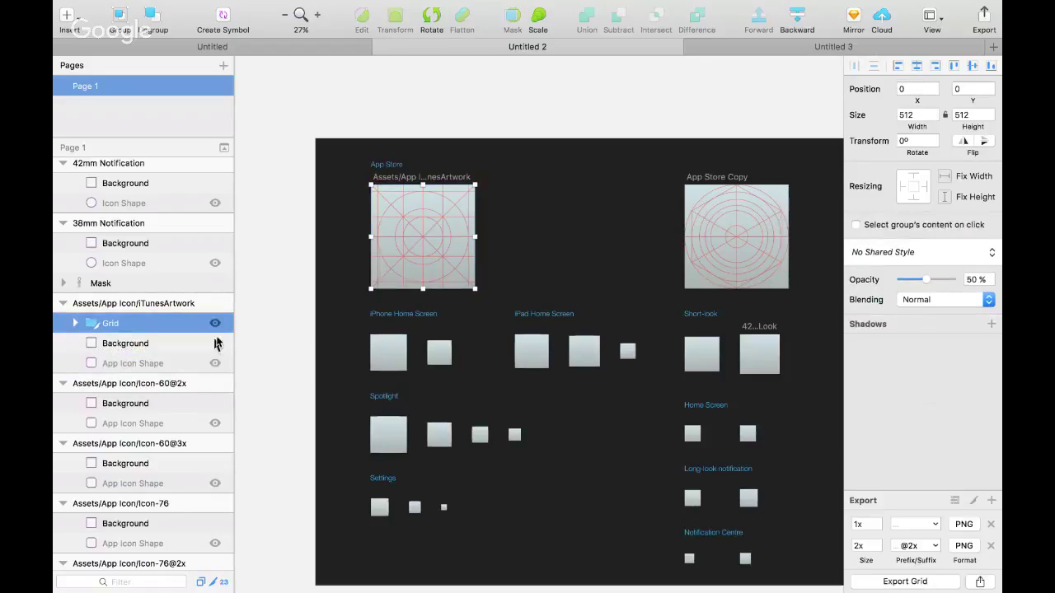
pyautogui.click(171, 360)
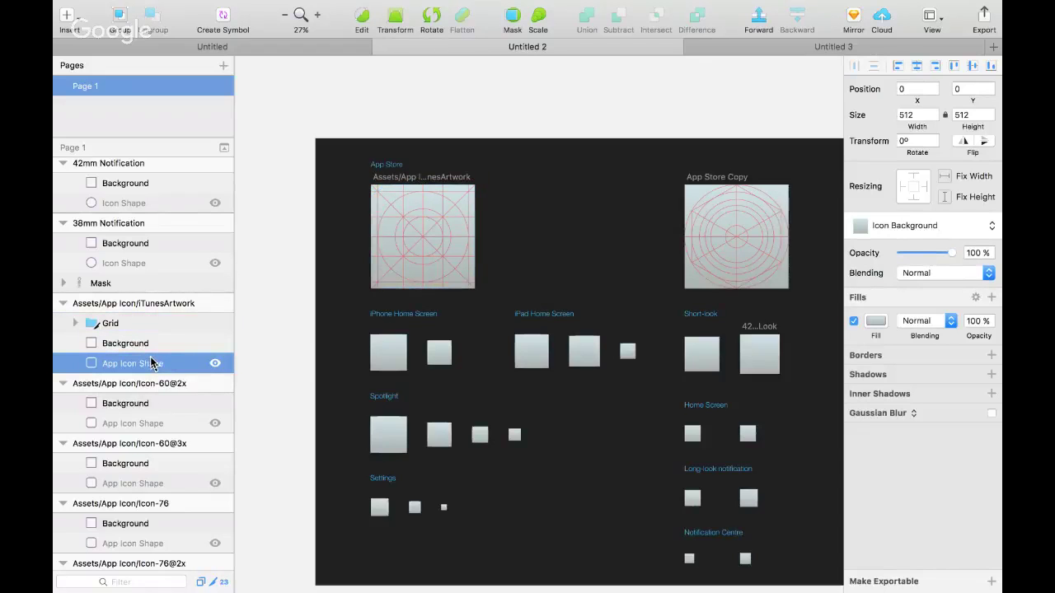
pyautogui.click(183, 46)
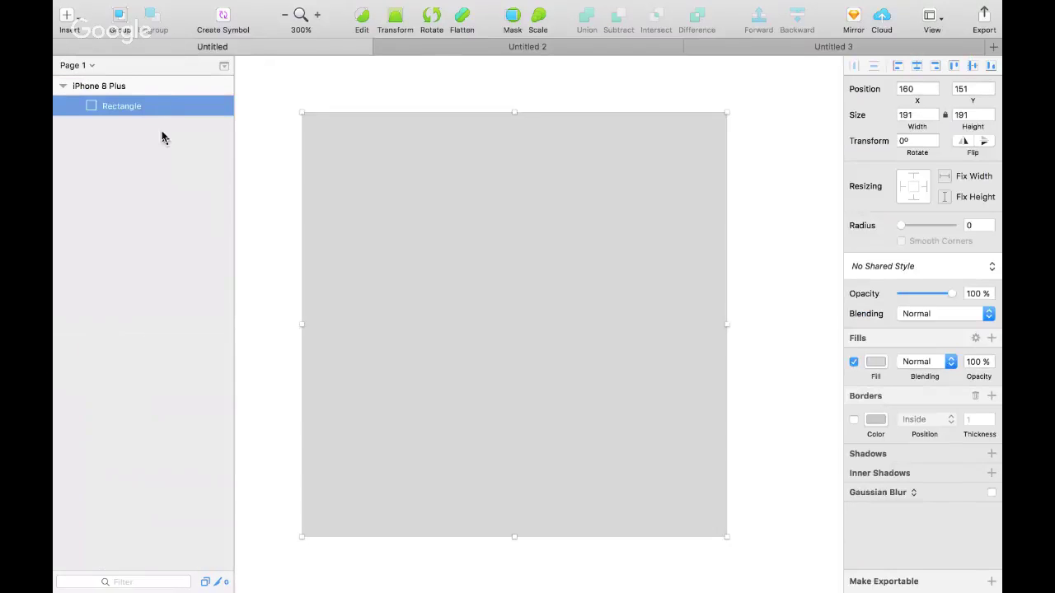
# Paste the App Icon Shape onto the square artboard, undoing an accidental shape combination
pyautogui.press('super+v')
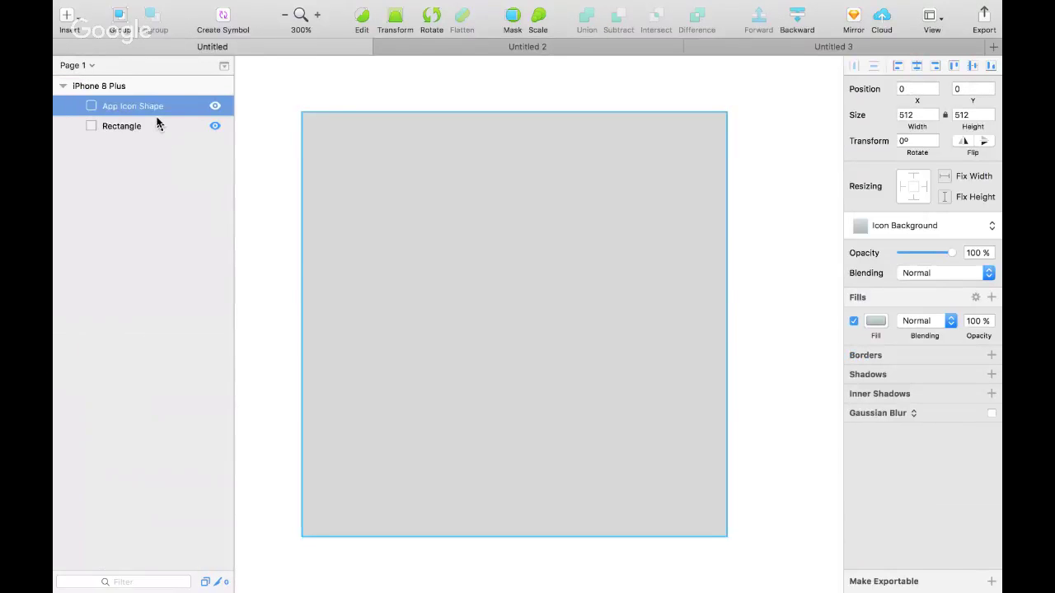
pyautogui.moveTo(146, 106)
pyautogui.mouseDown()
pyautogui.moveTo(146, 131)
pyautogui.moveTo(141, 122)
pyautogui.mouseUp()
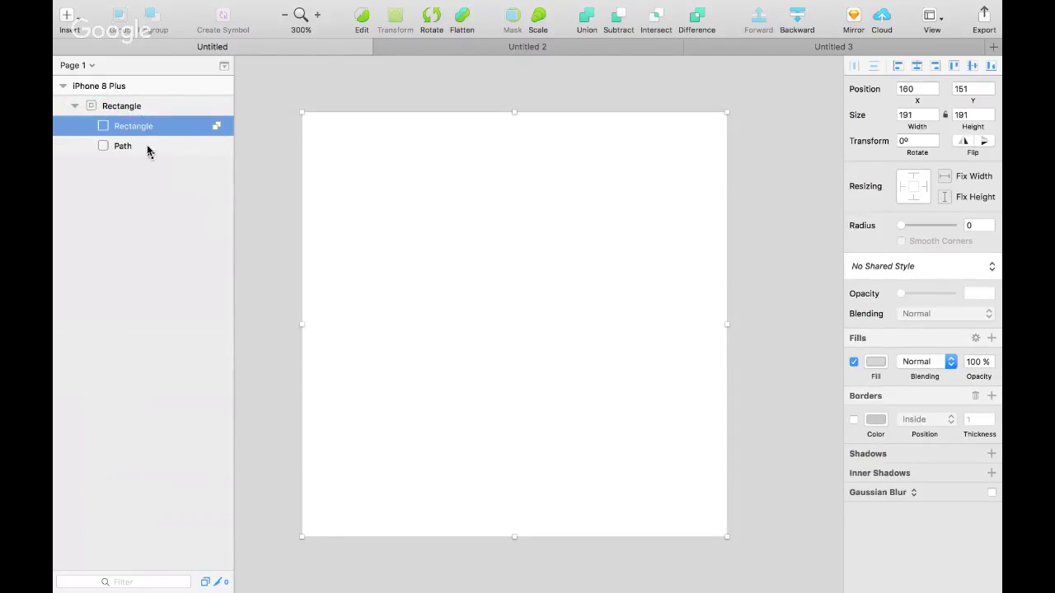
pyautogui.click(148, 151)
pyautogui.press('super+z')
pyautogui.press('super+z')
pyautogui.press('super+z')
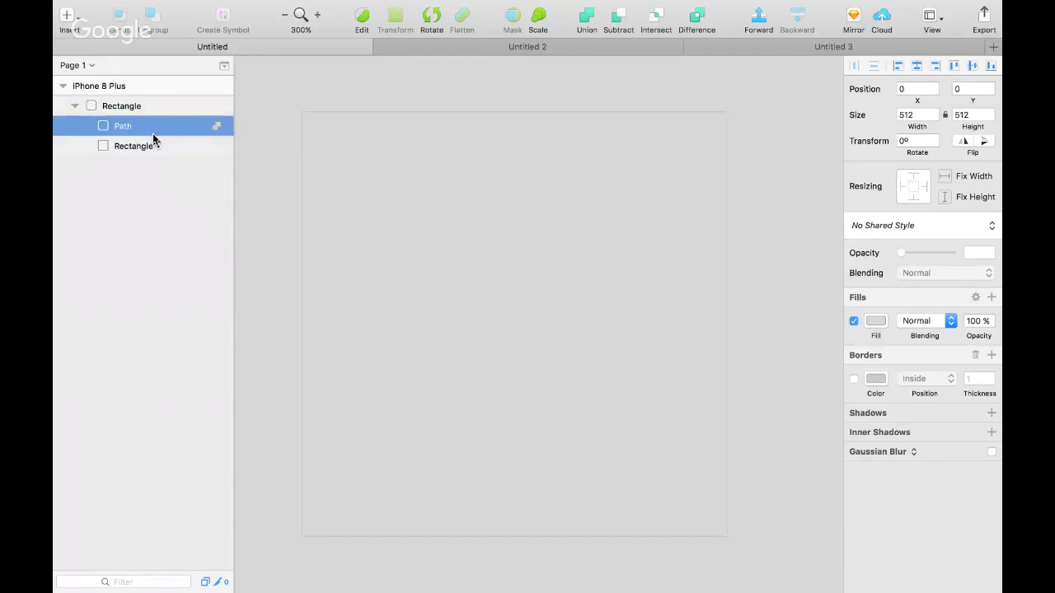
# Mask the grey rectangle with the App Icon Shape and reorder the group's Rectangle and Mask layers
pyautogui.moveTo(130, 106); pyautogui.dragTo(125, 140)
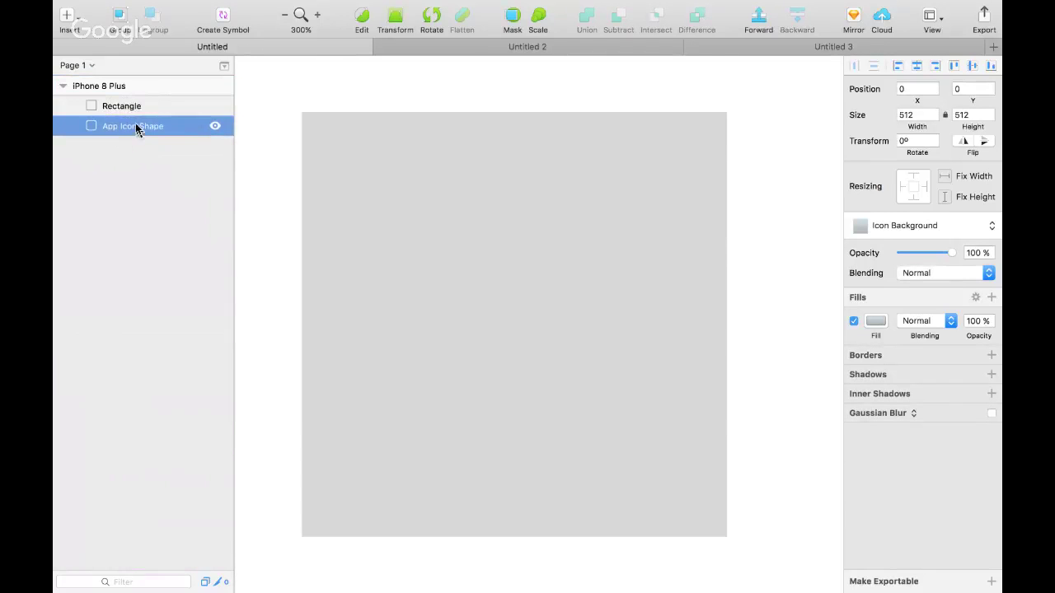
pyautogui.click(136, 109)
pyautogui.keyDown('shift'); pyautogui.click(138, 126); pyautogui.keyUp('shift')
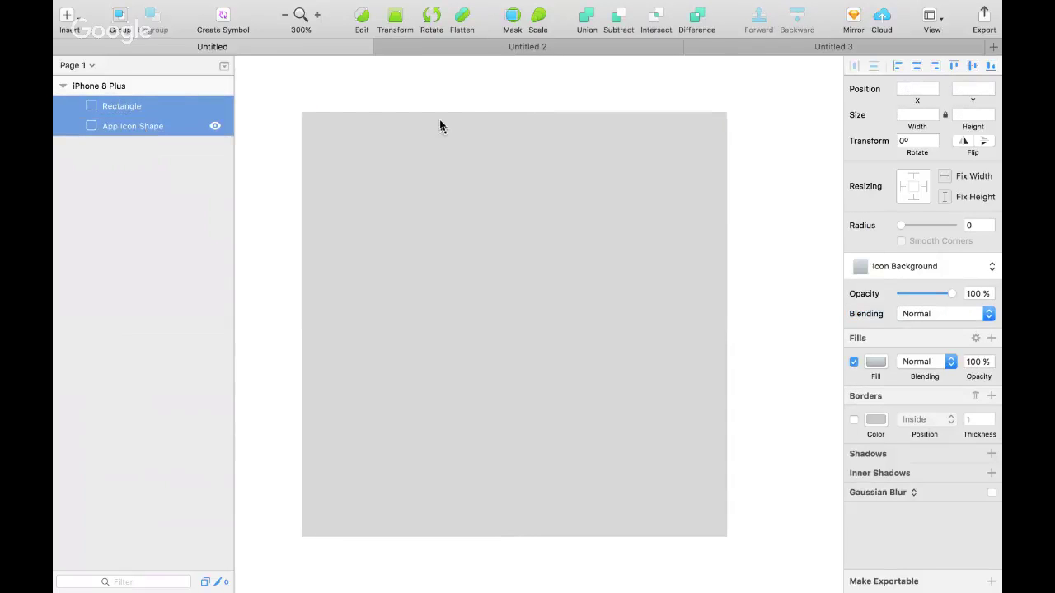
pyautogui.click(504, 28)
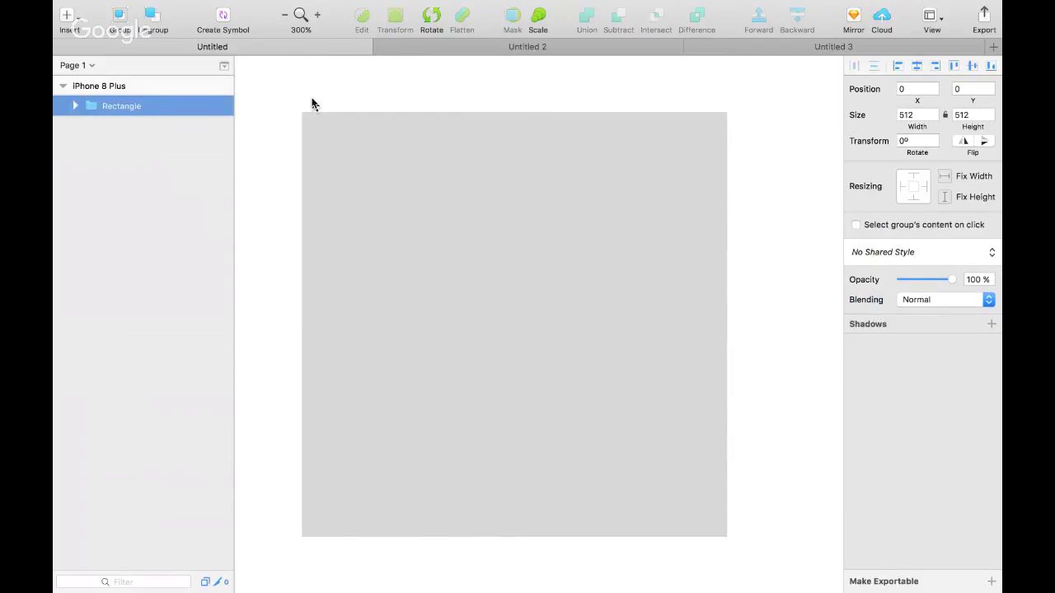
pyautogui.click(71, 106)
pyautogui.moveTo(130, 124); pyautogui.dragTo(129, 160)
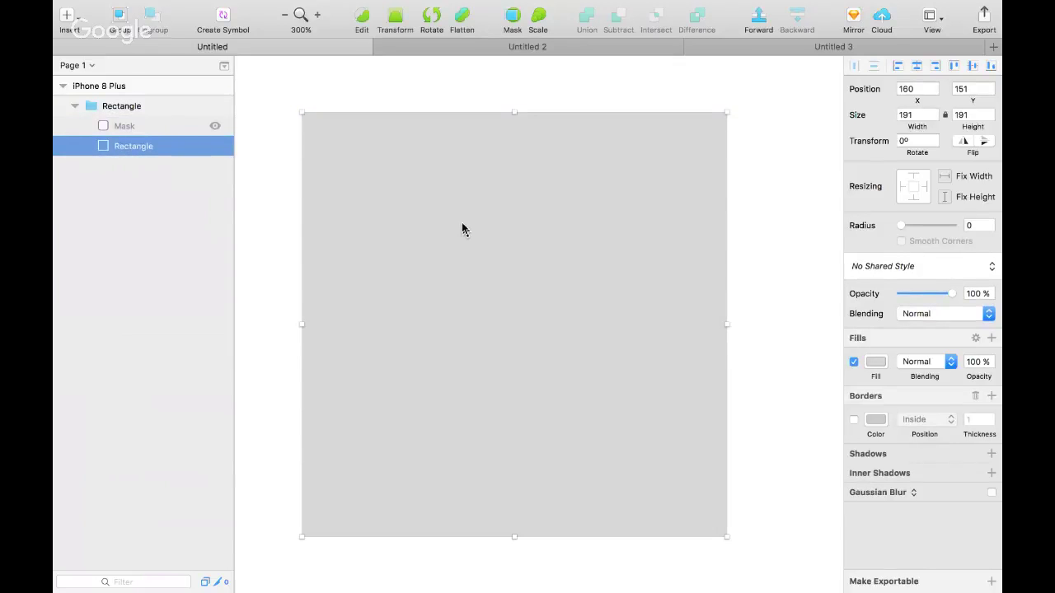
pyautogui.press('super+2')
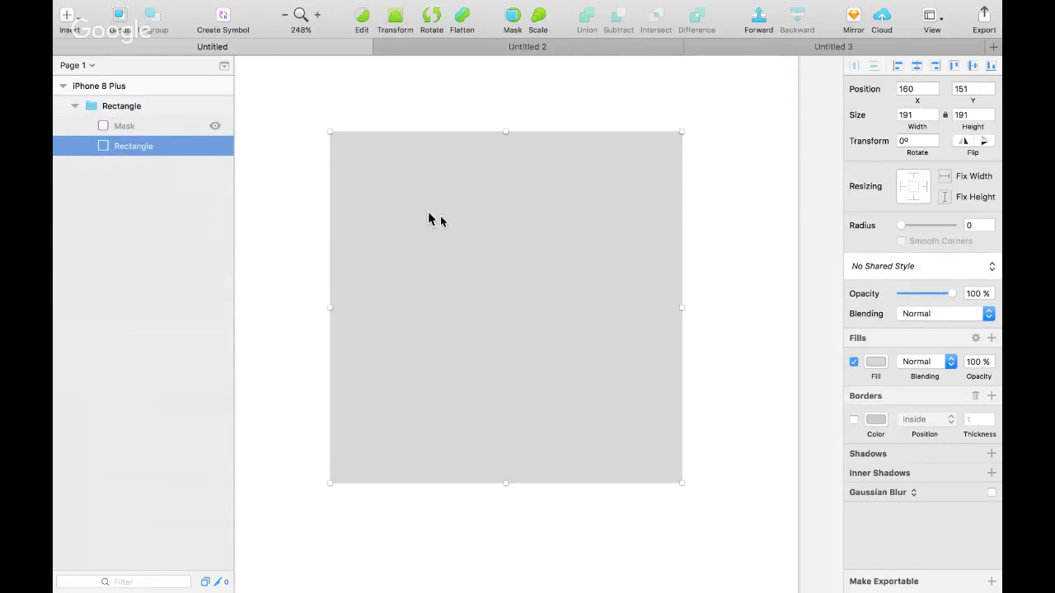
# Inspect the Mask and Rectangle layers in the group, then undo the grouping and masking
pyautogui.click(173, 132)
pyautogui.click(173, 131)
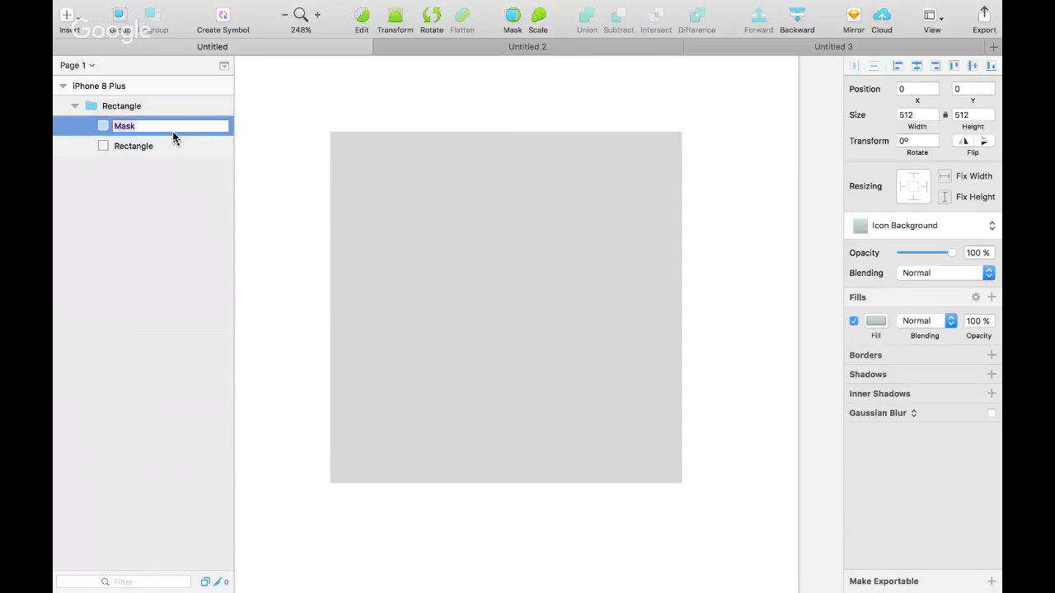
pyautogui.press('Return')
pyautogui.press('Return')
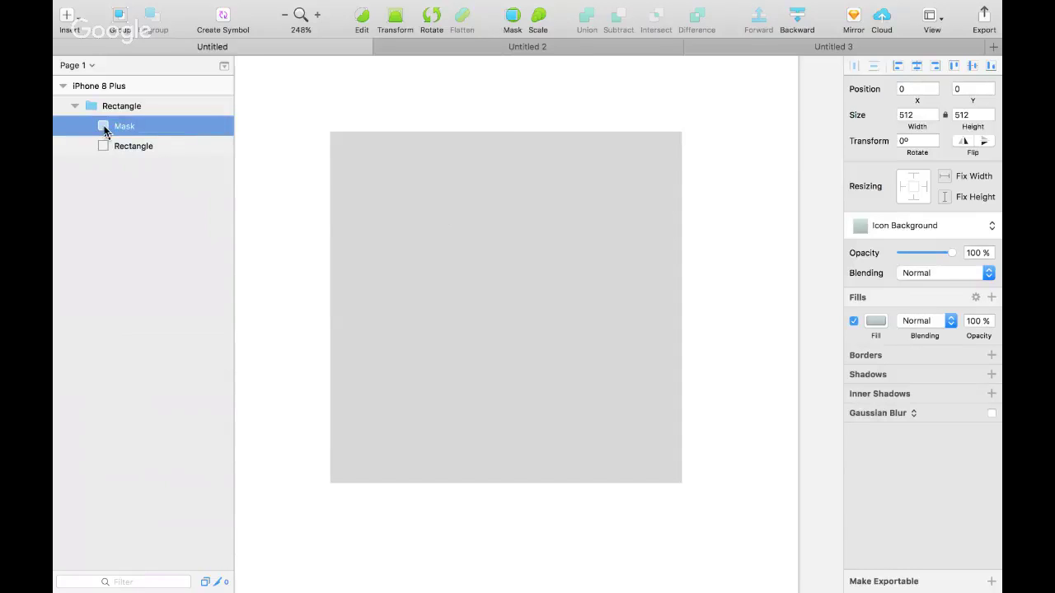
pyautogui.click(170, 148)
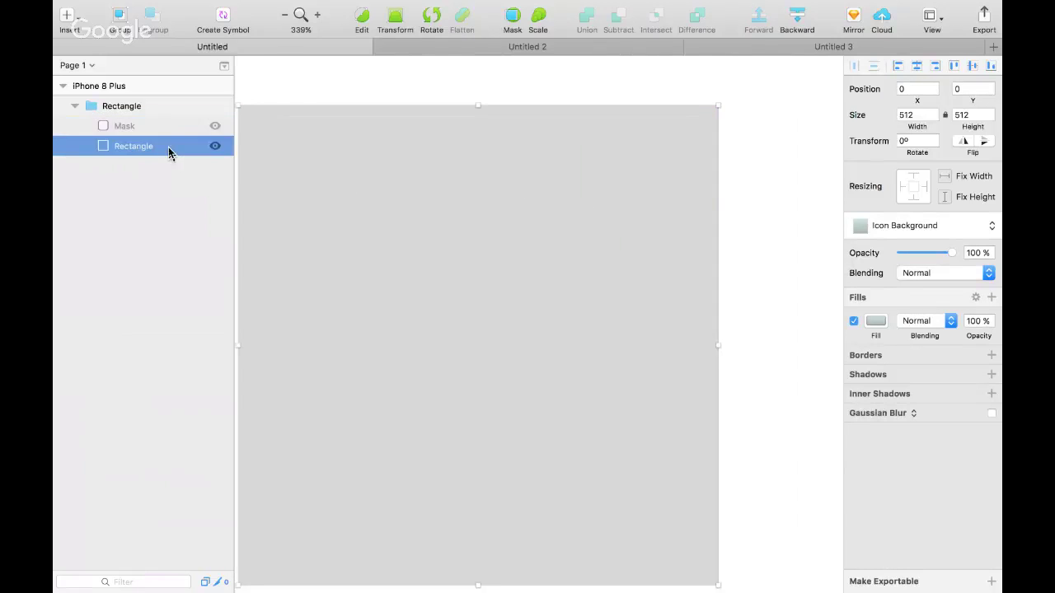
pyautogui.scroll(-3, 321, 182)
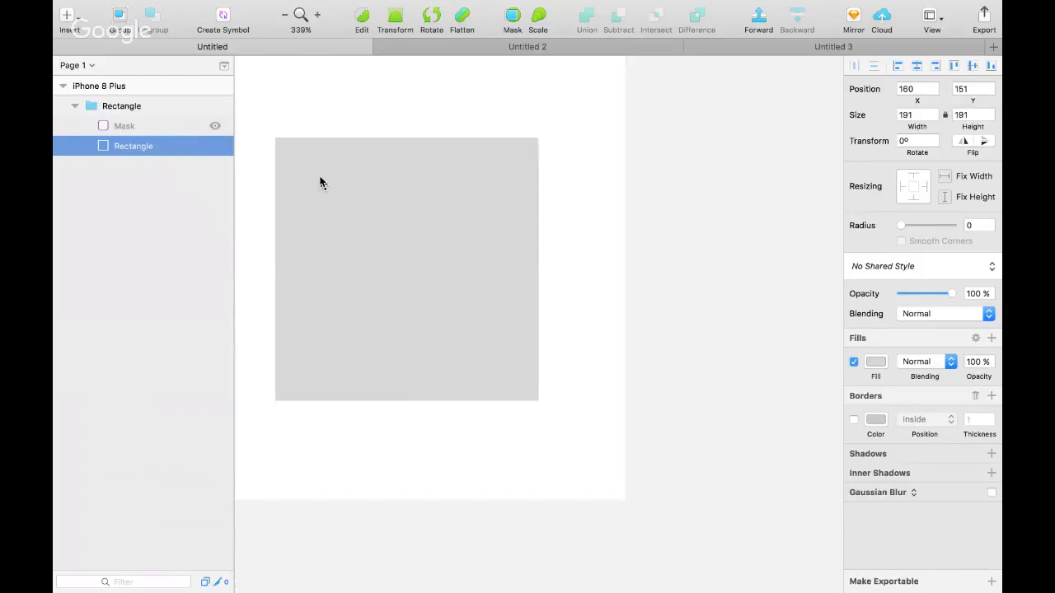
pyautogui.click(140, 128)
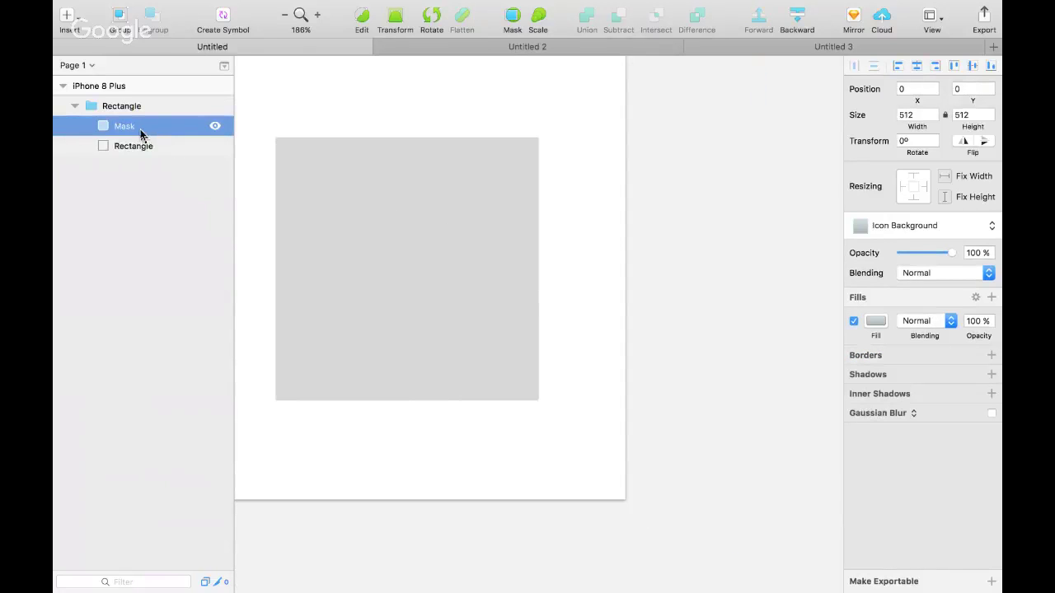
pyautogui.hscroll(-2, 381, 164)
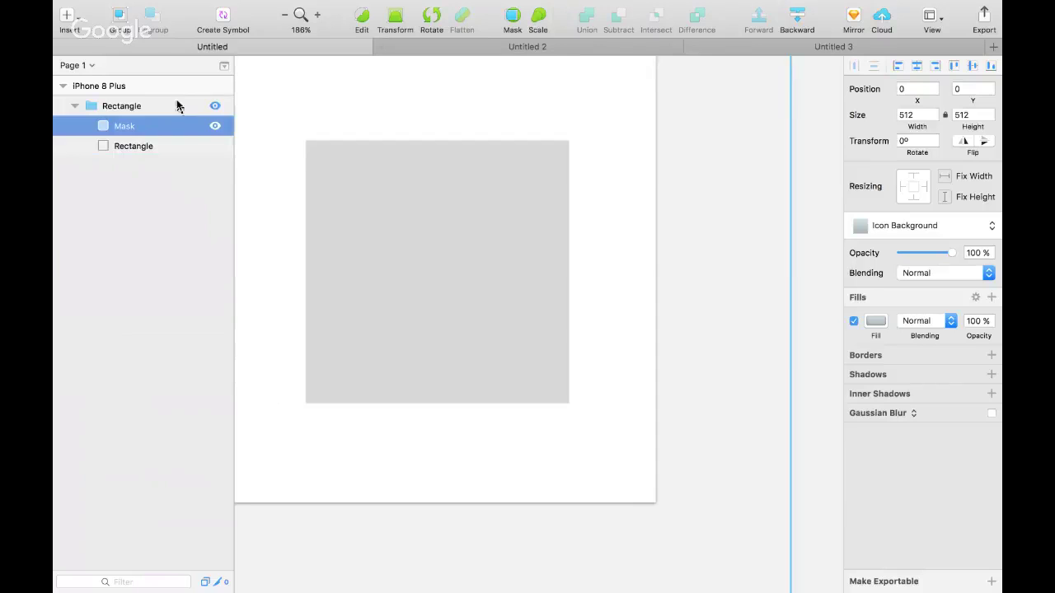
pyautogui.click(75, 107)
pyautogui.press('super+z')
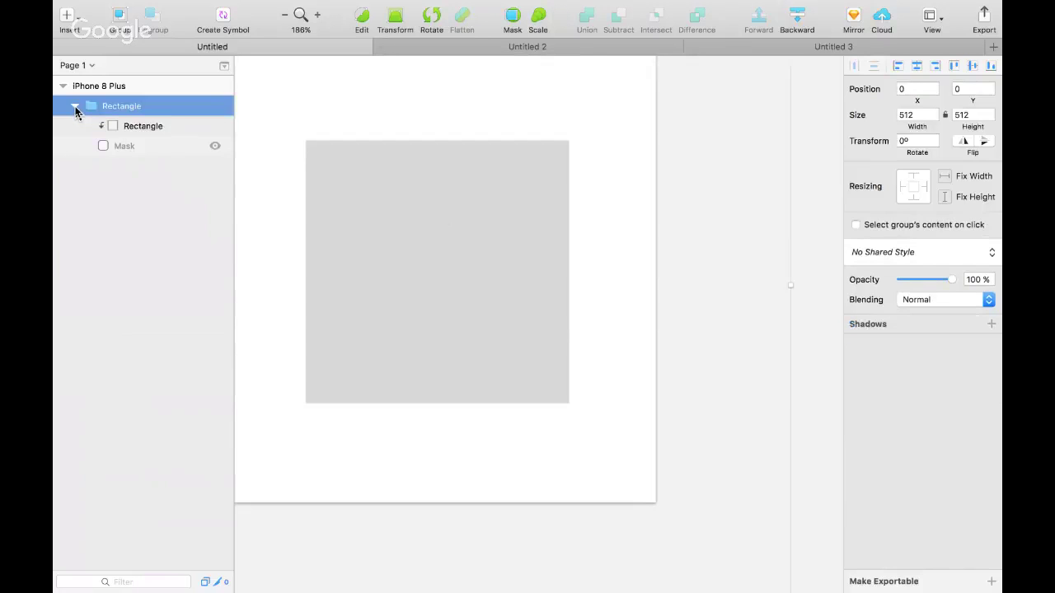
pyautogui.press('super+z')
# Undo back to an empty artboard and paste the App Icon Shape copied from Untitled 2
pyautogui.press('super+z')
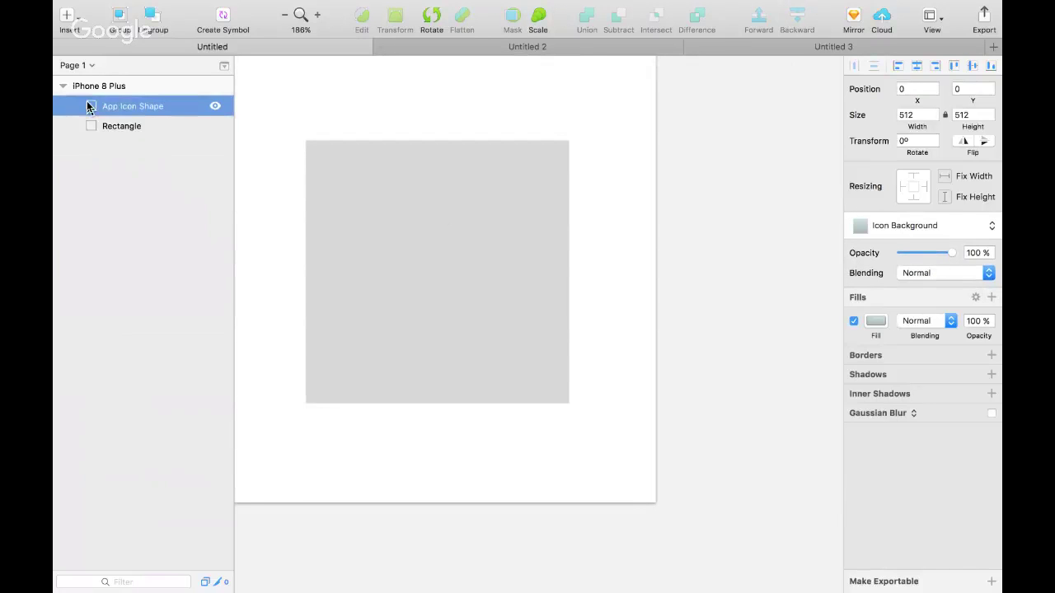
pyautogui.press('super+z')
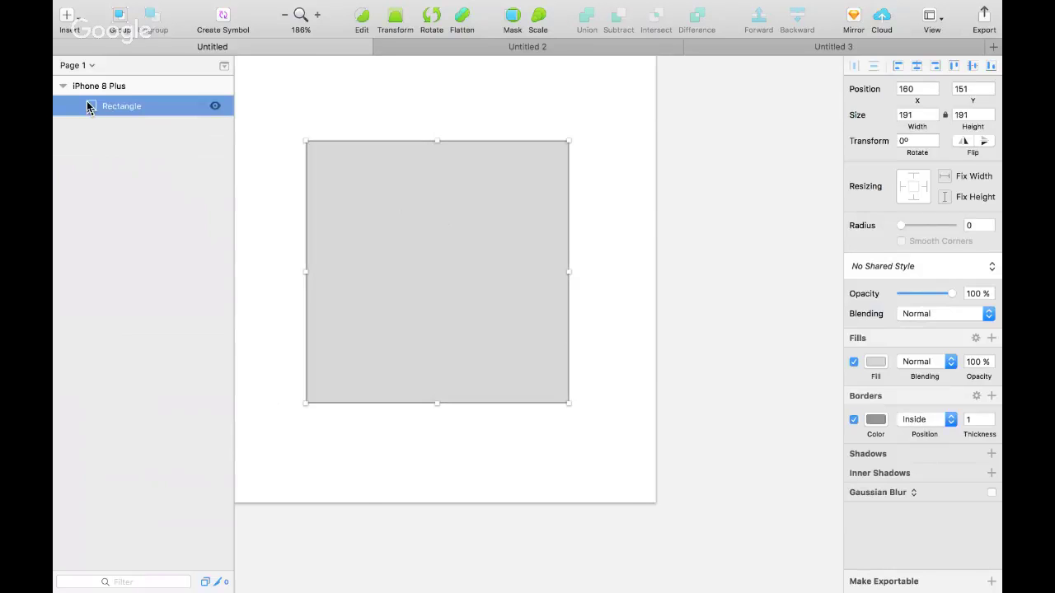
pyautogui.press('super+z')
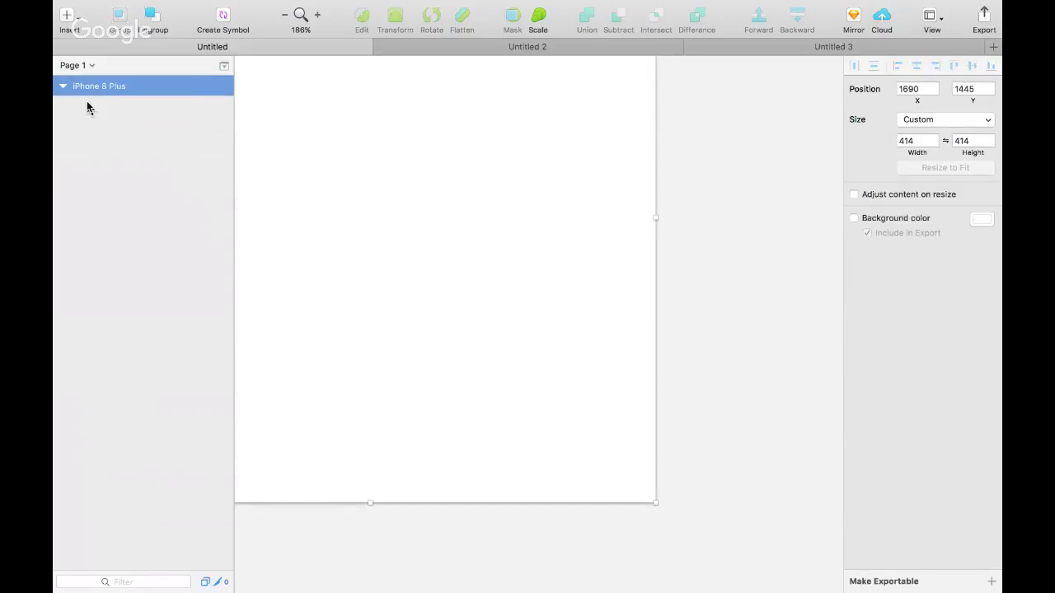
pyautogui.click(444, 46)
pyautogui.click(142, 364)
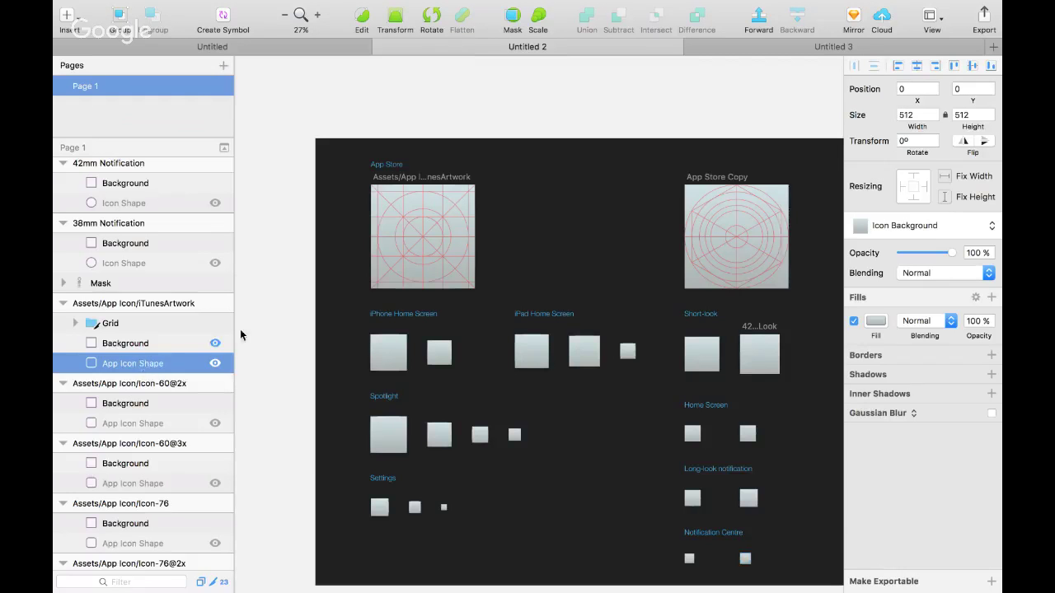
pyautogui.click(83, 368)
pyautogui.click(206, 48)
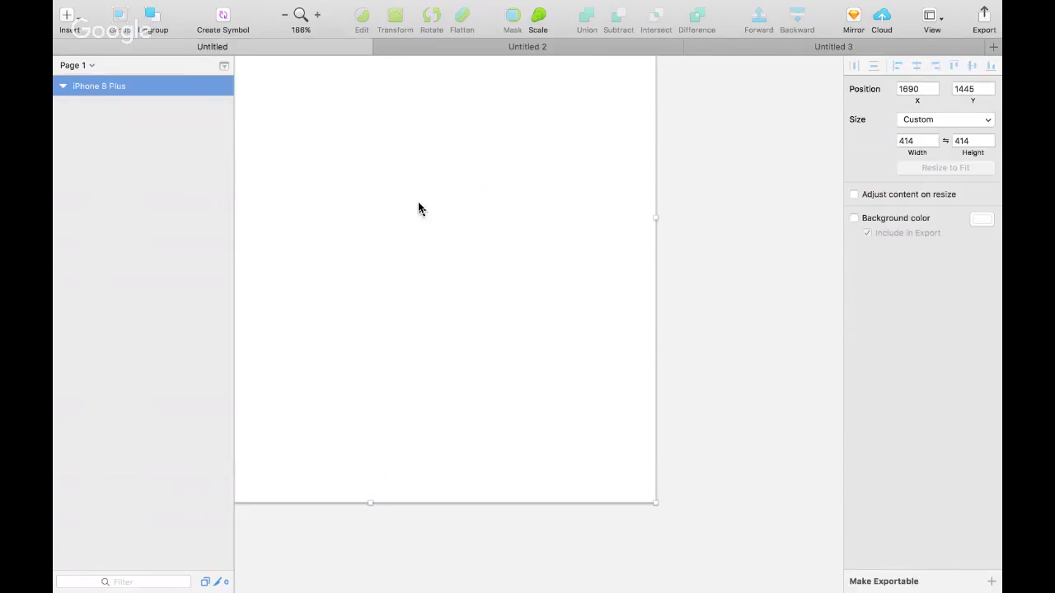
pyautogui.press('super+v')
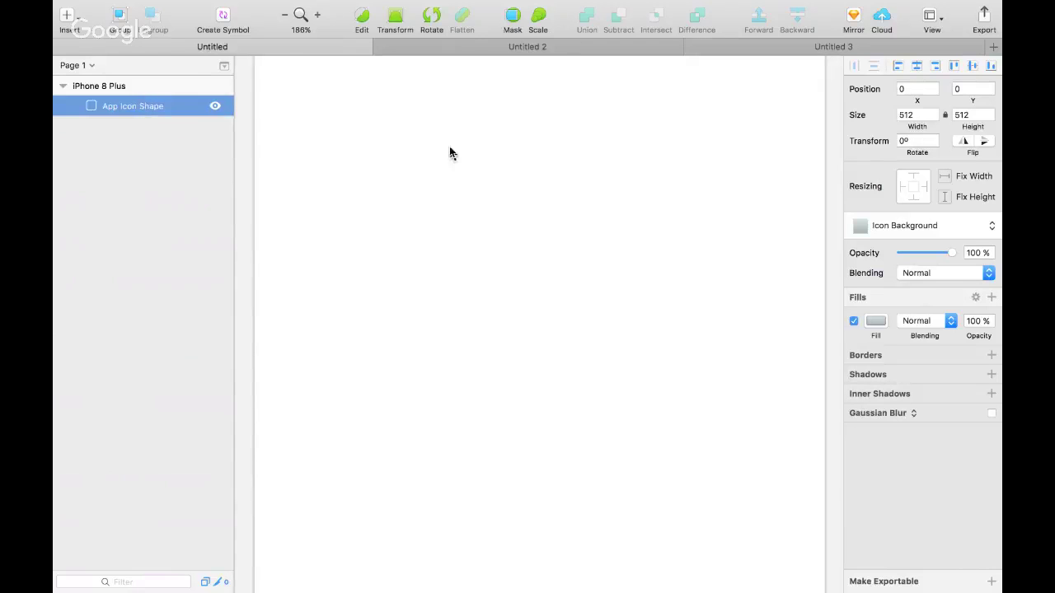
# Draw a grey 219 × 215 rectangle above App Icon Shape and select both layers
pyautogui.press('r')
pyautogui.moveTo(356, 121); pyautogui.dragTo(656, 416)
pyautogui.press('super+minus')
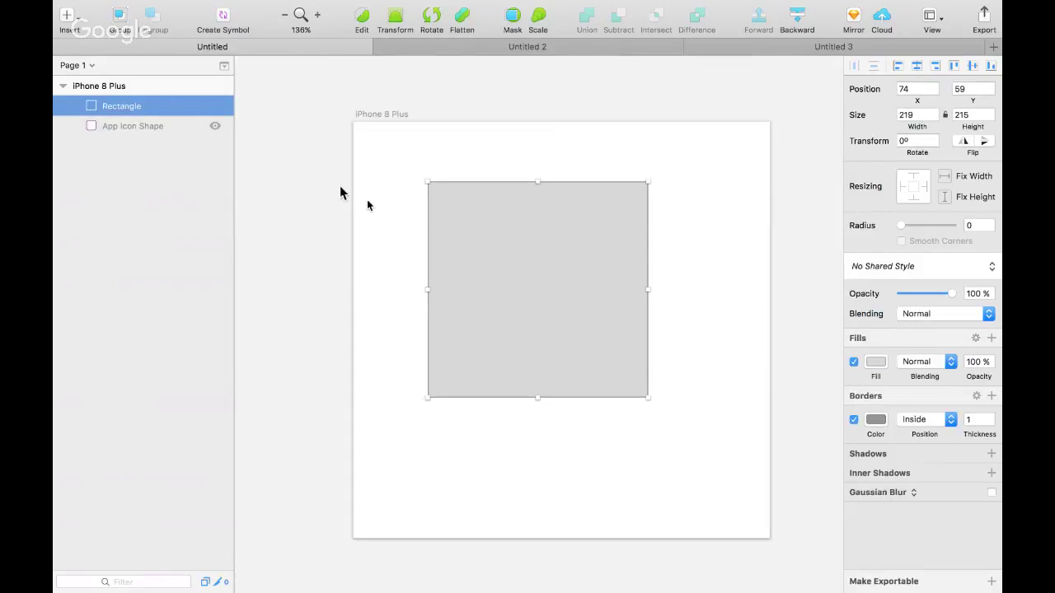
pyautogui.click(153, 127)
pyautogui.doubleClick(154, 128)
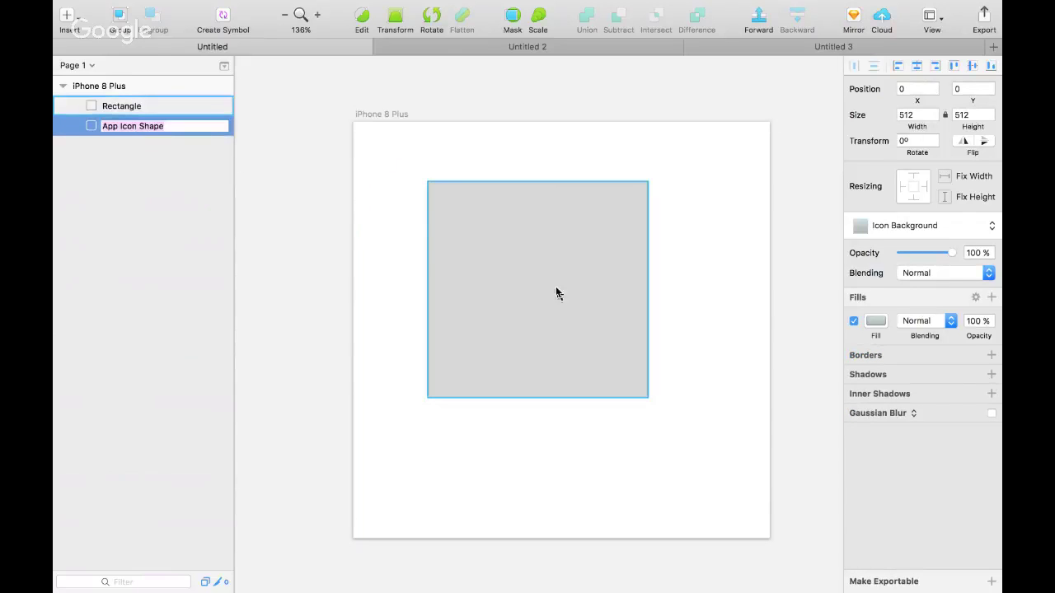
pyautogui.click(81, 132)
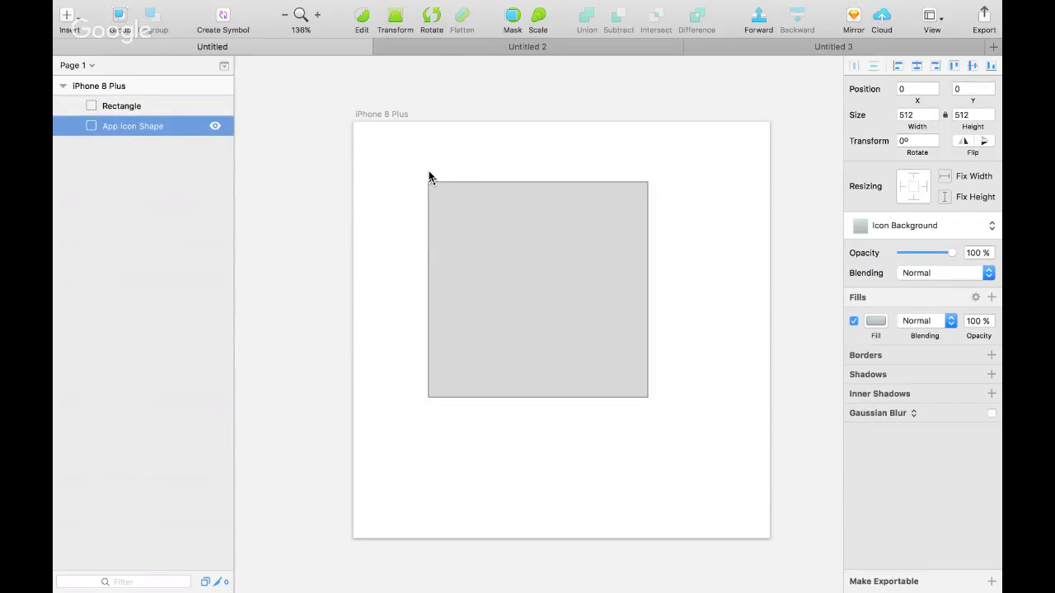
pyautogui.click(134, 104)
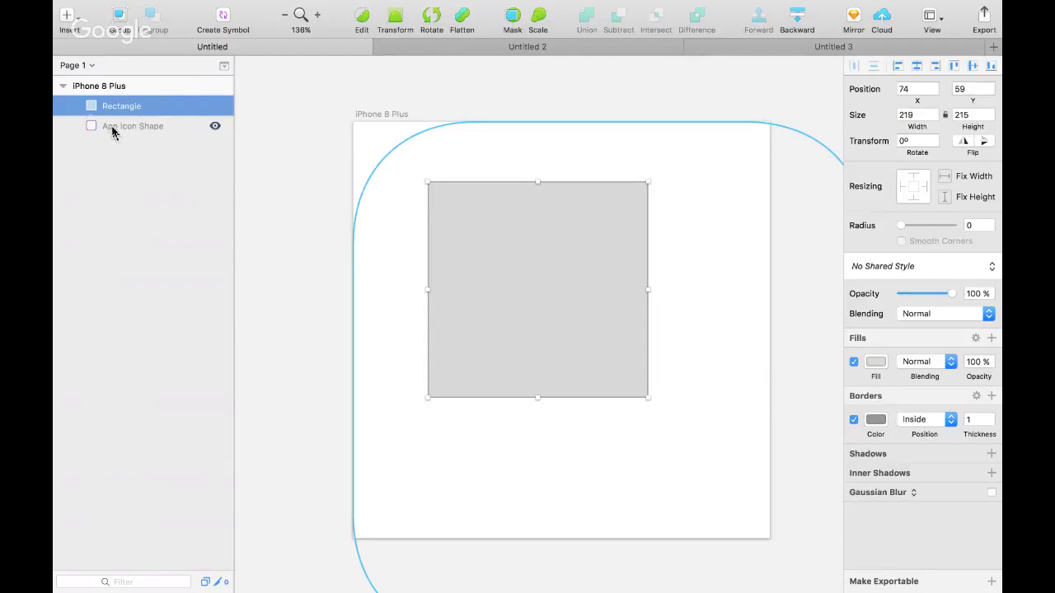
pyautogui.moveTo(112, 132)
pyautogui.mouseDown()
pyautogui.moveTo(83, 111)
pyautogui.moveTo(114, 115)
pyautogui.mouseUp()
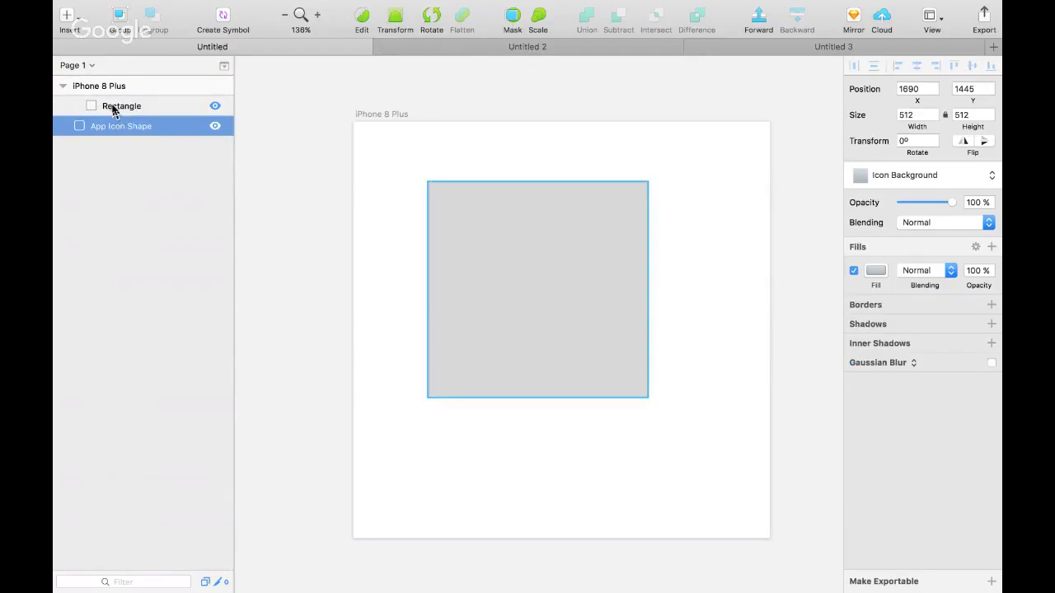
pyautogui.click(117, 108)
pyautogui.press('super+a')
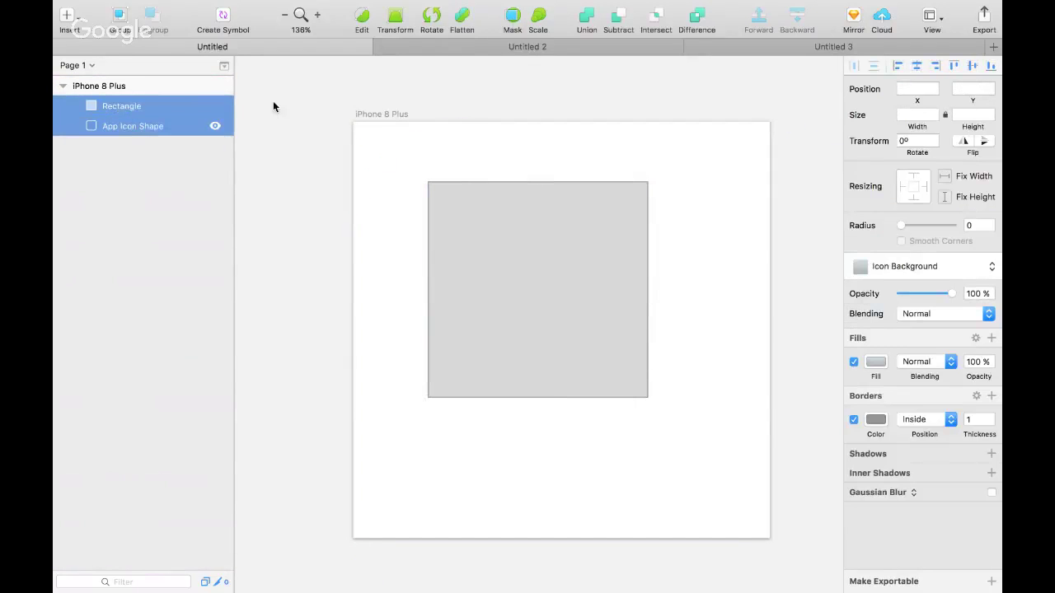
# Mask the rectangle with App Icon Shape, put Mask above Rectangle, and reposition the rectangle
pyautogui.click(513, 14)
pyautogui.click(498, 237)
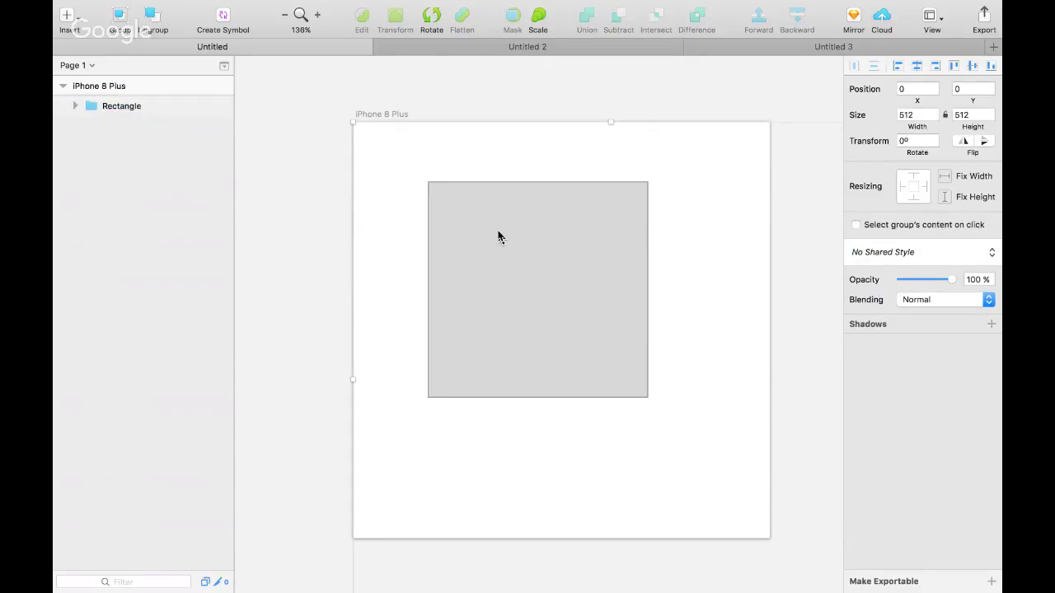
pyautogui.moveTo(498, 237); pyautogui.dragTo(459, 207)
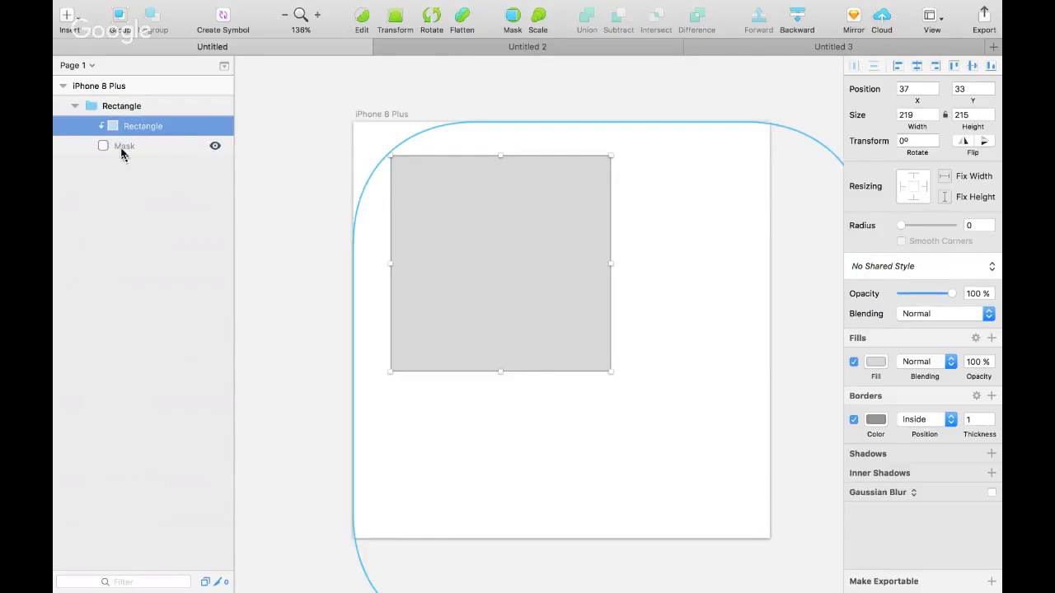
pyautogui.click(156, 147)
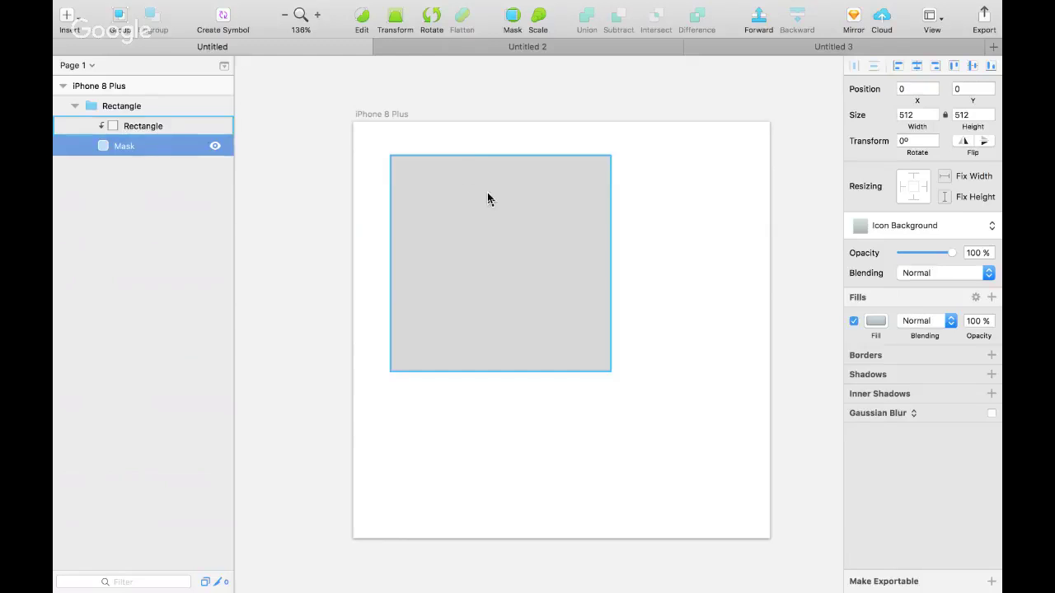
pyautogui.moveTo(487, 198); pyautogui.dragTo(449, 162)
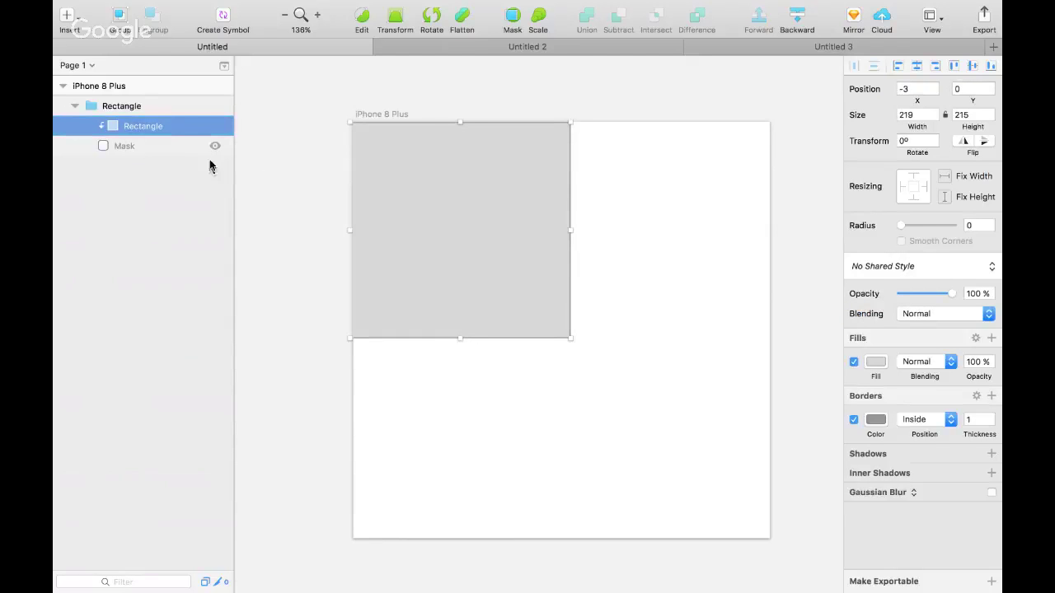
pyautogui.moveTo(170, 131)
pyautogui.mouseDown()
pyautogui.moveTo(168, 112)
pyautogui.moveTo(159, 144)
pyautogui.mouseUp()
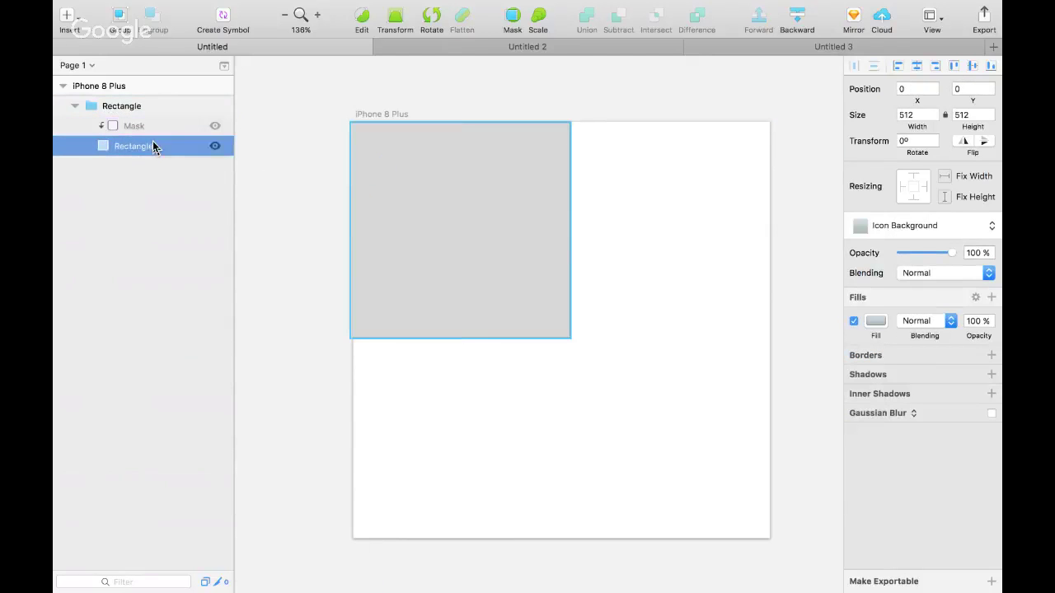
pyautogui.moveTo(472, 200); pyautogui.dragTo(528, 238)
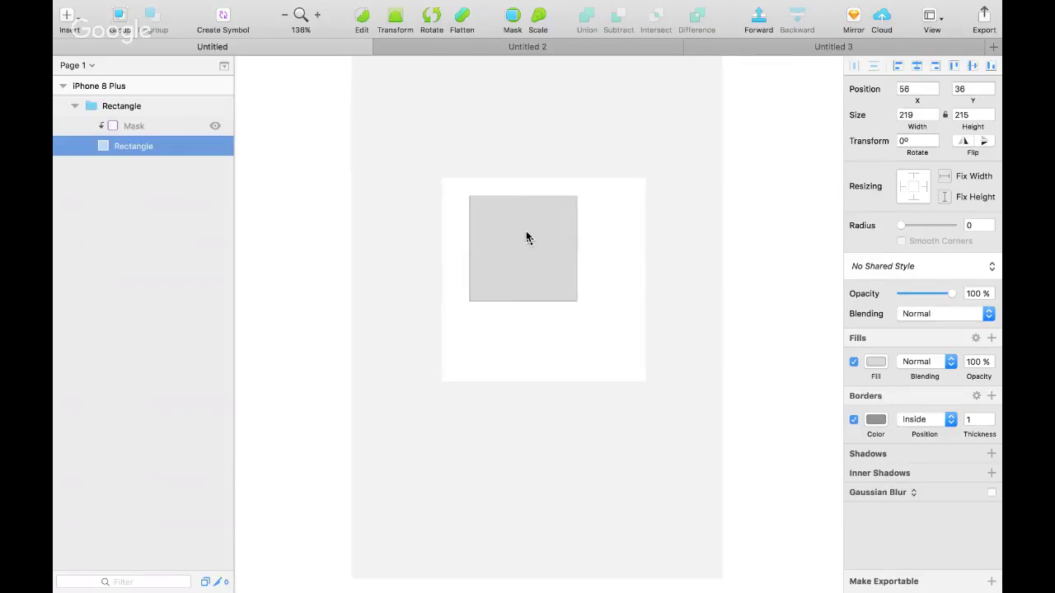
pyautogui.scroll(-5, 527, 238)
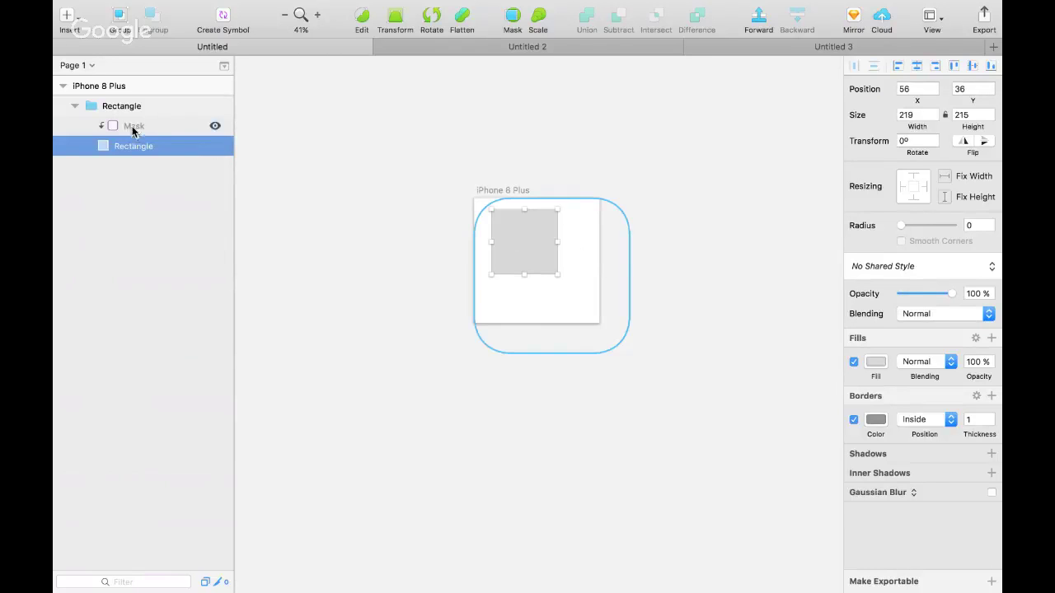
# Shrink the mask and rectangle together and reposition the Rectangle group on the artboard
pyautogui.click(132, 128)
pyautogui.keyDown('shift'); pyautogui.click(142, 145); pyautogui.keyUp('shift')
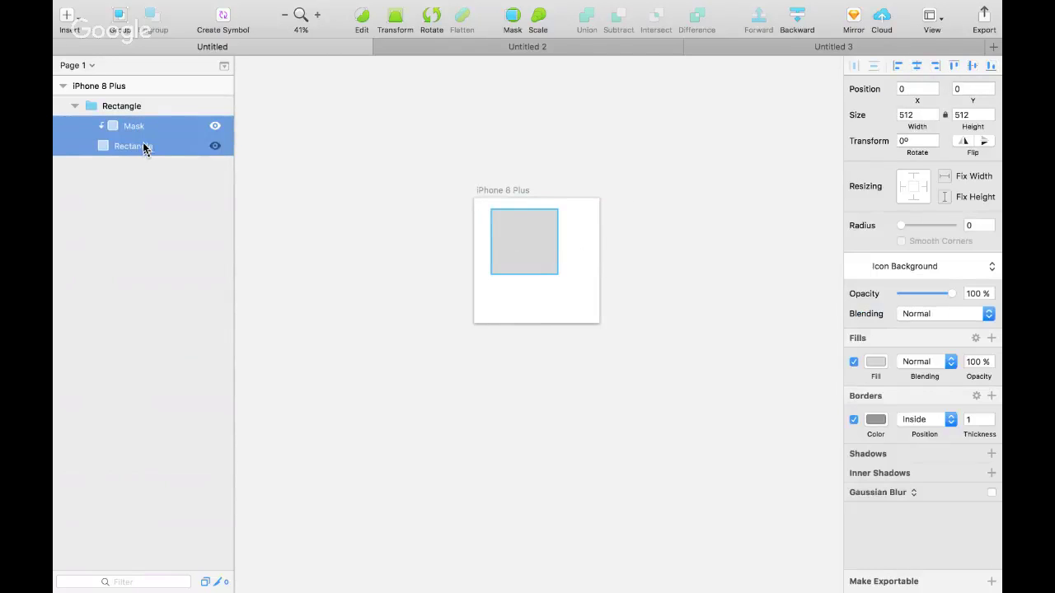
pyautogui.moveTo(629, 354); pyautogui.dragTo(527, 254)
pyautogui.click(491, 233)
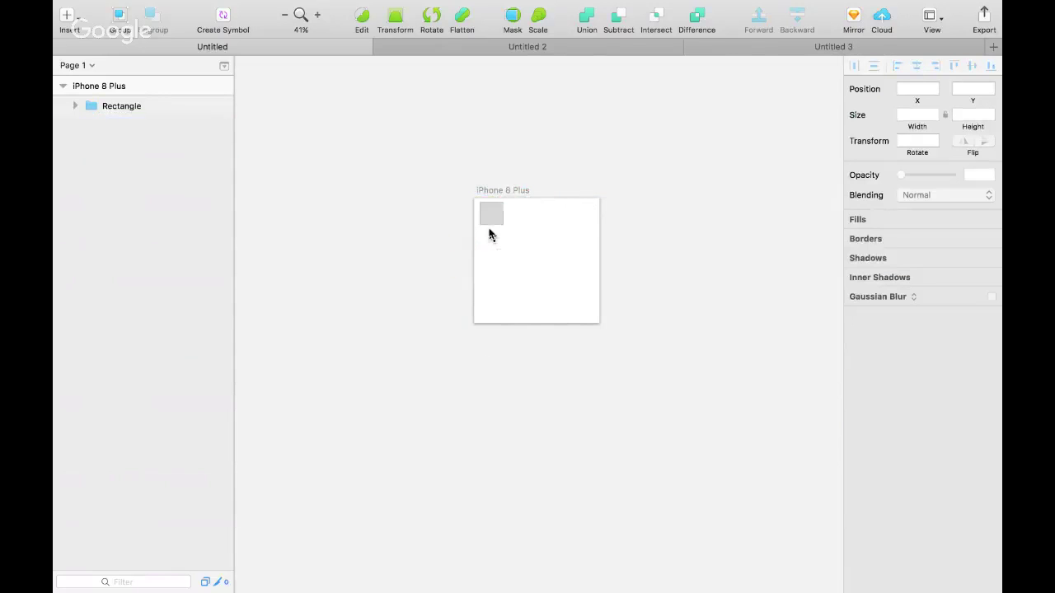
pyautogui.moveTo(489, 215); pyautogui.dragTo(523, 229)
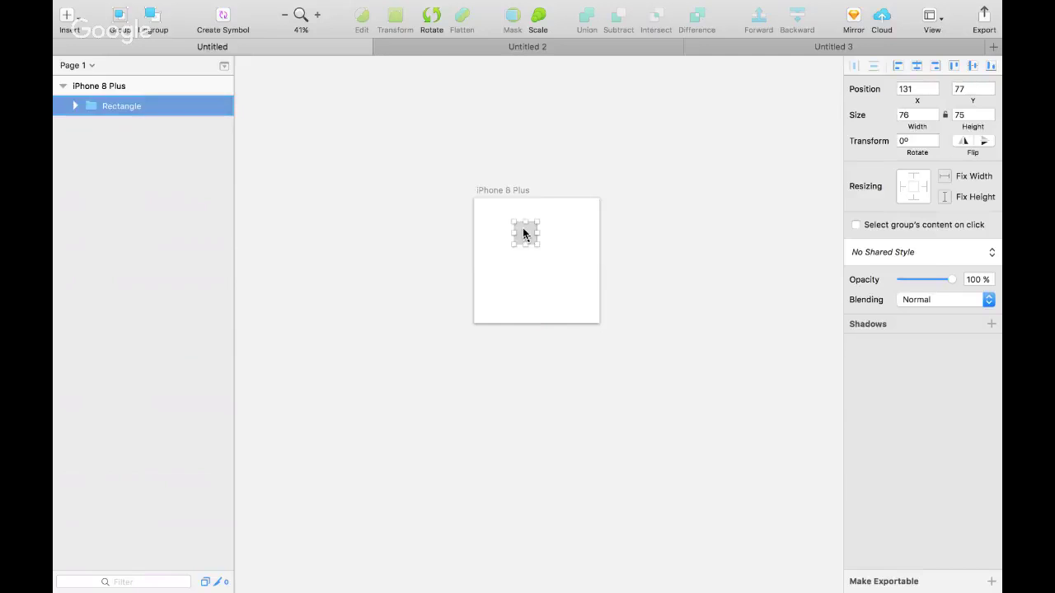
pyautogui.scroll(5, 509, 257)
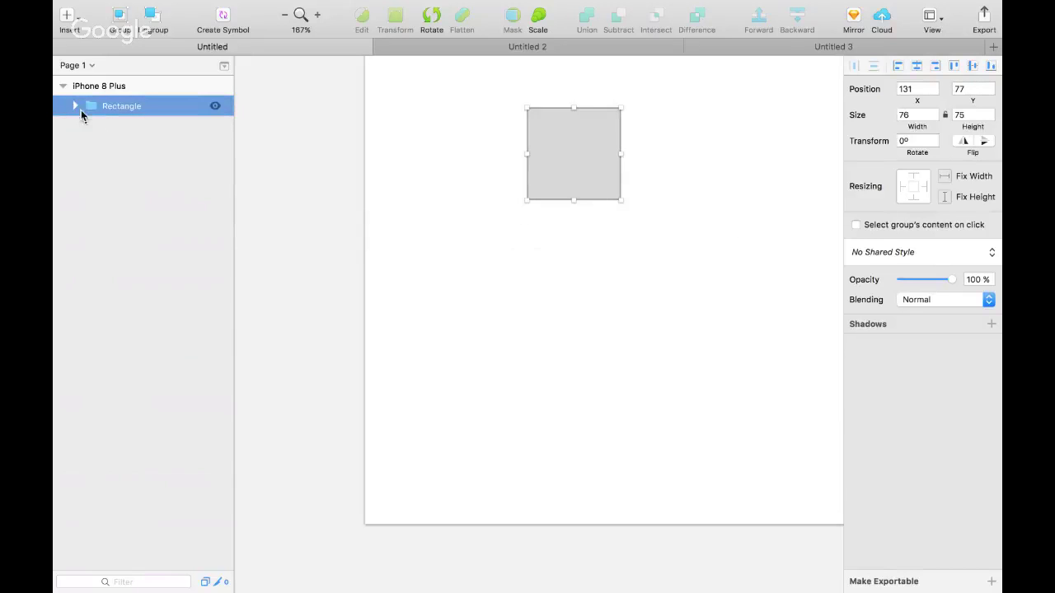
# Shrink the Mask shape and delete the inner Rectangle layer
pyautogui.click(76, 107)
pyautogui.click(120, 126)
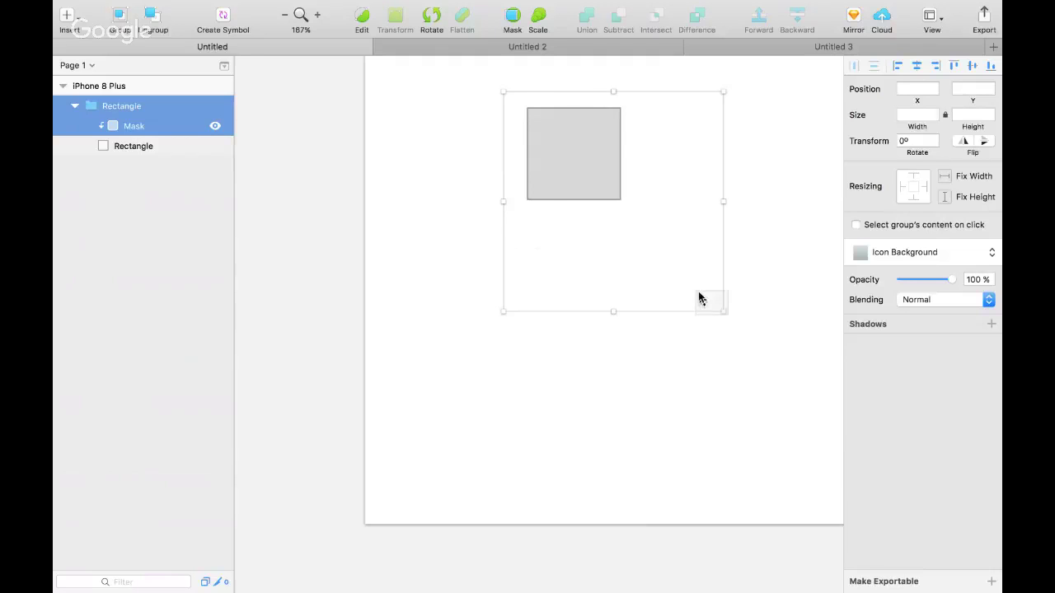
pyautogui.moveTo(723, 312); pyautogui.dragTo(742, 329)
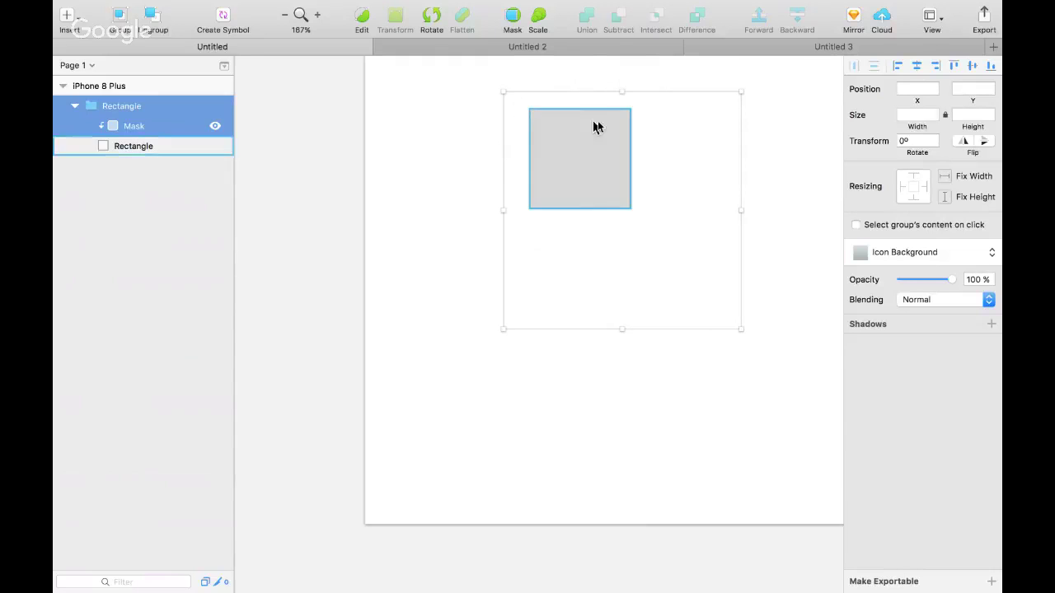
pyautogui.click(593, 126)
pyautogui.press('Delete')
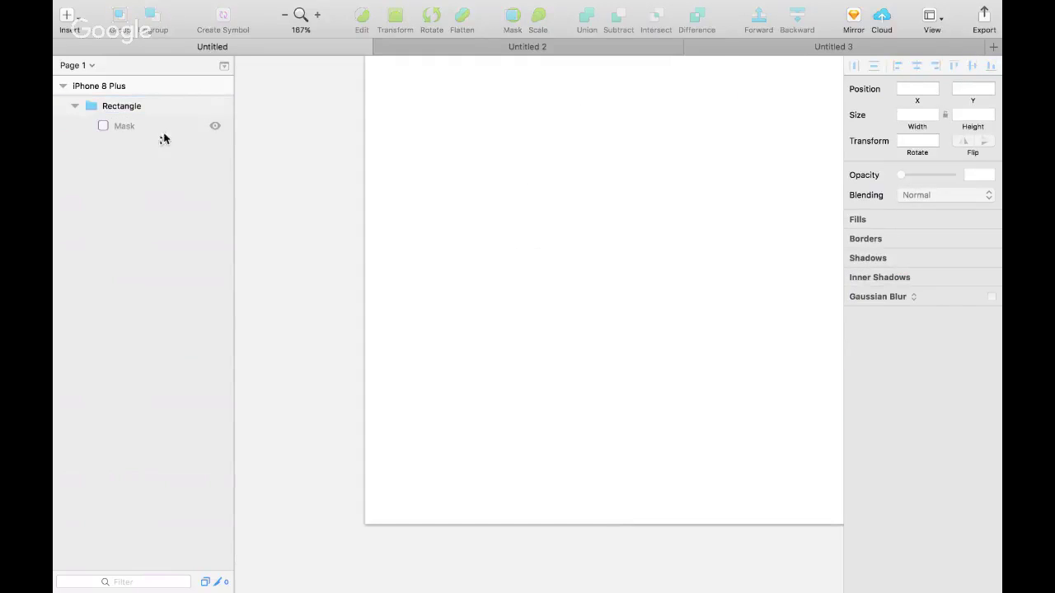
# Move Mask out of the Rectangle group, delete the empty group, and select Mask
pyautogui.click(123, 129)
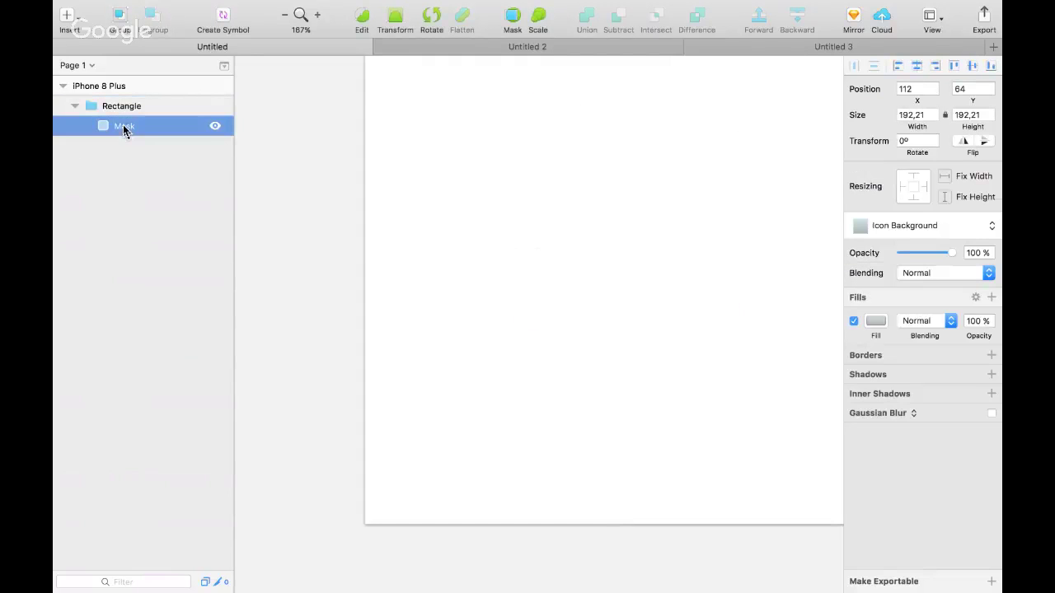
pyautogui.click(93, 104)
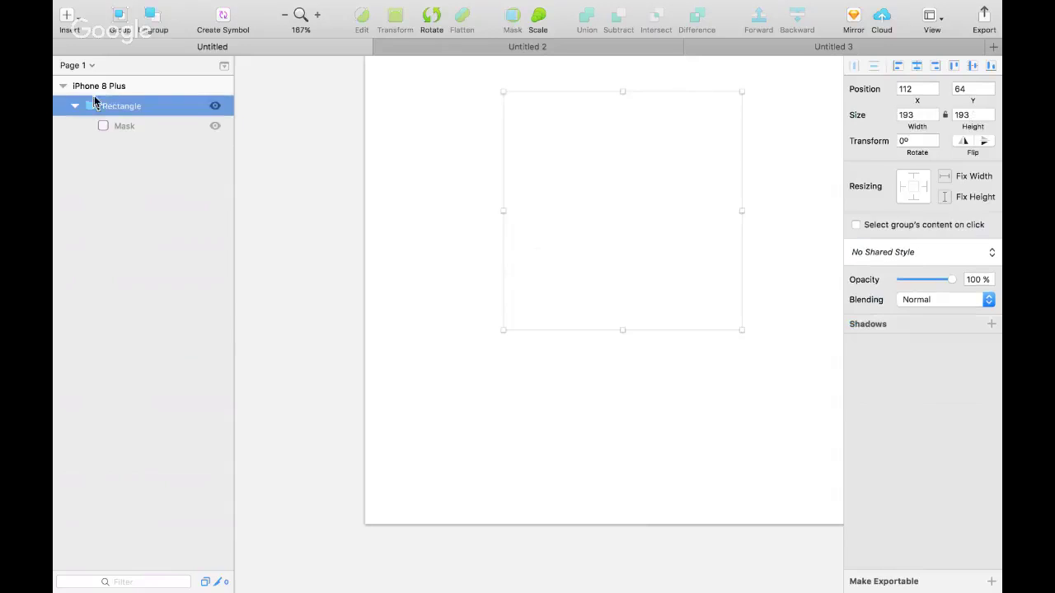
pyautogui.moveTo(115, 125); pyautogui.dragTo(103, 103)
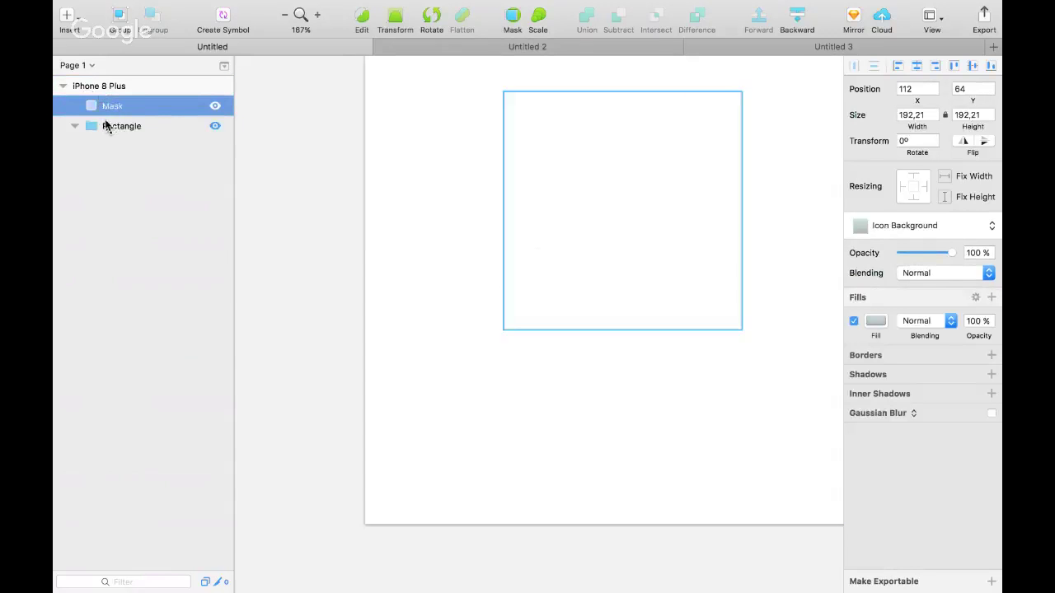
pyautogui.click(106, 126)
pyautogui.press('Delete')
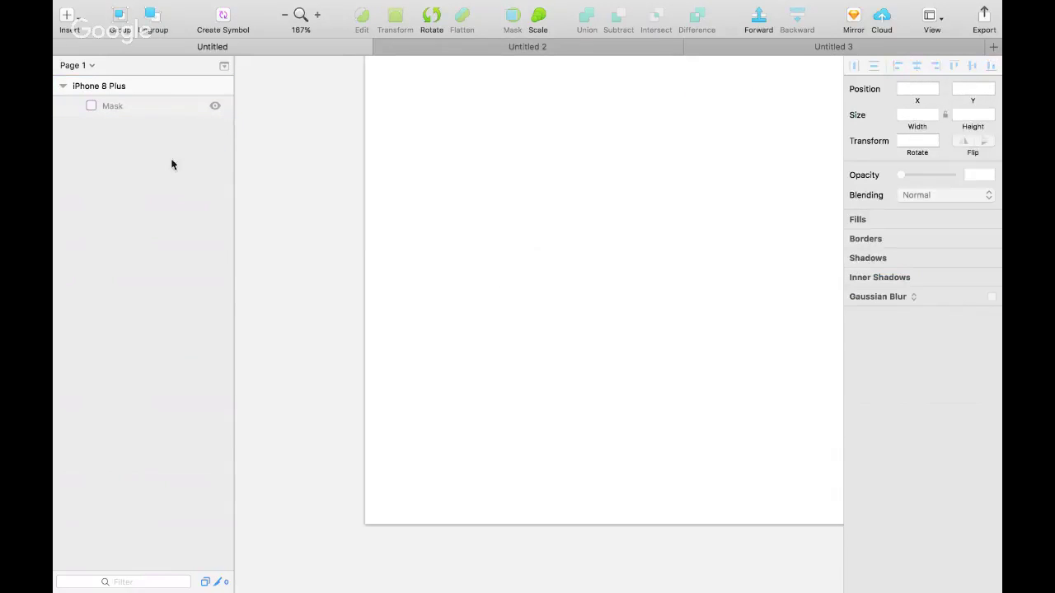
pyautogui.click(110, 92)
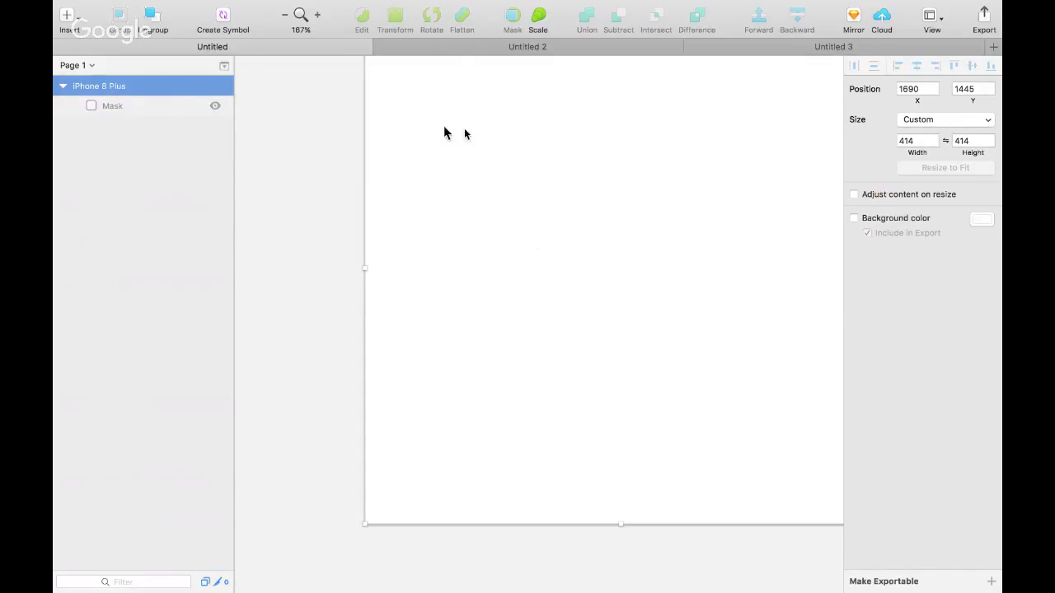
pyautogui.click(127, 108)
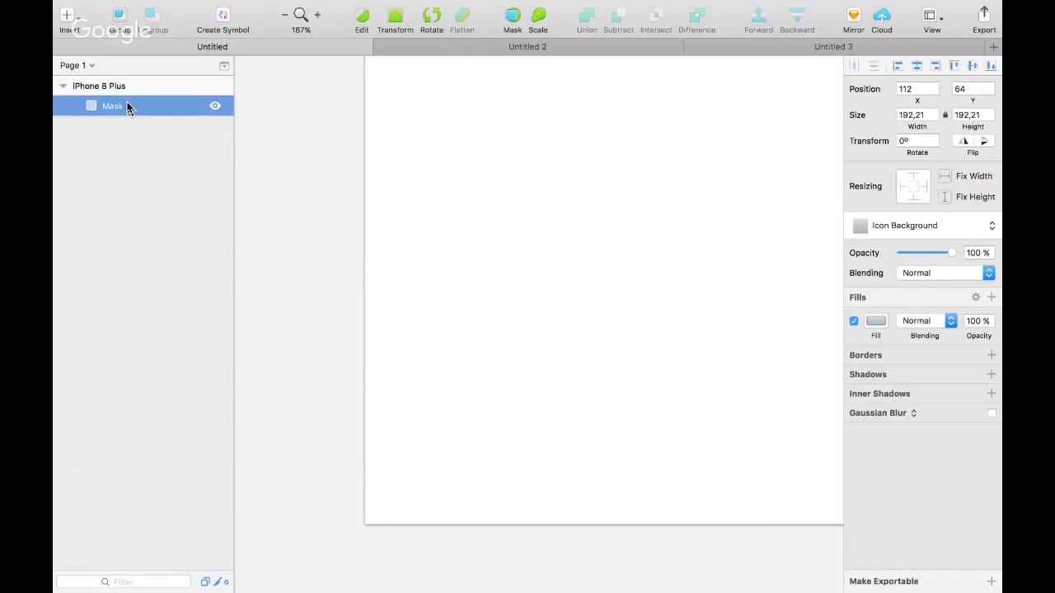
# Draw a new rectangle over the artboard's upper area and resize it from the bottom-left corner
pyautogui.press('r')
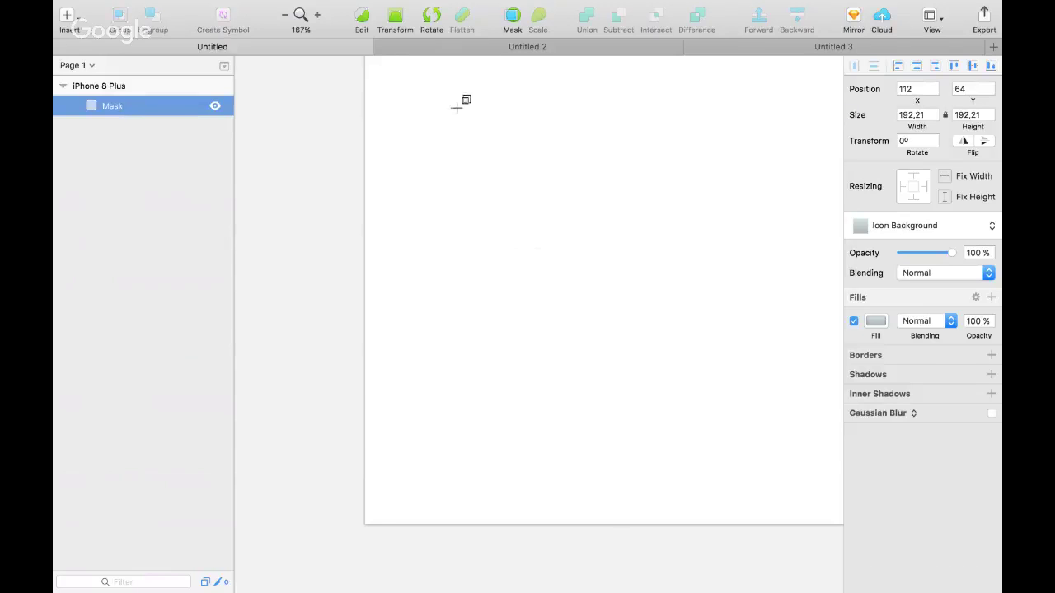
pyautogui.moveTo(447, 82); pyautogui.dragTo(781, 401)
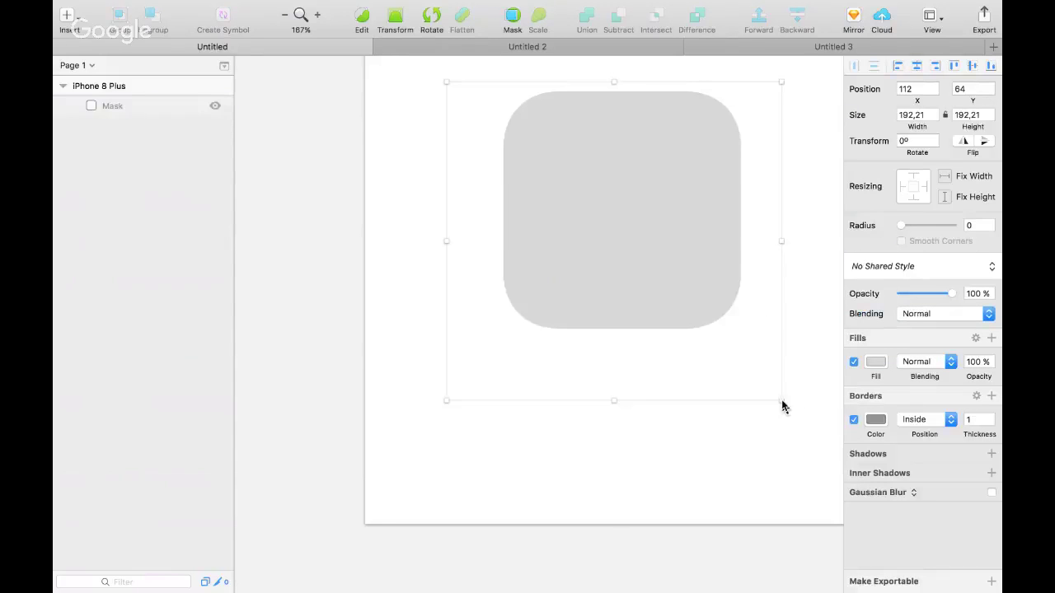
pyautogui.scroll(5, 680, 246)
pyautogui.hscroll(5, 680, 246)
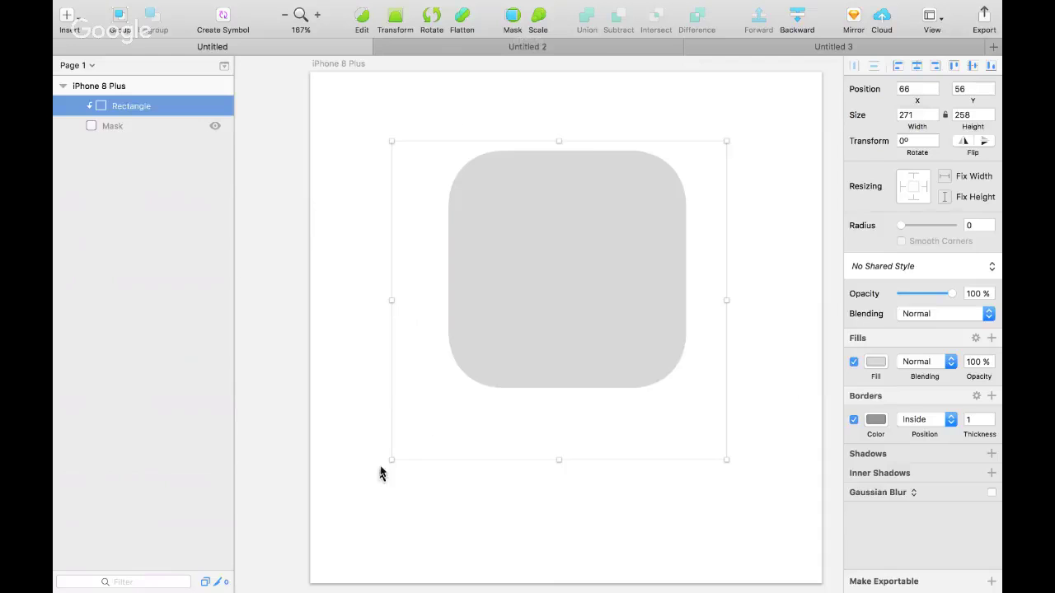
pyautogui.moveTo(392, 459); pyautogui.dragTo(350, 470)
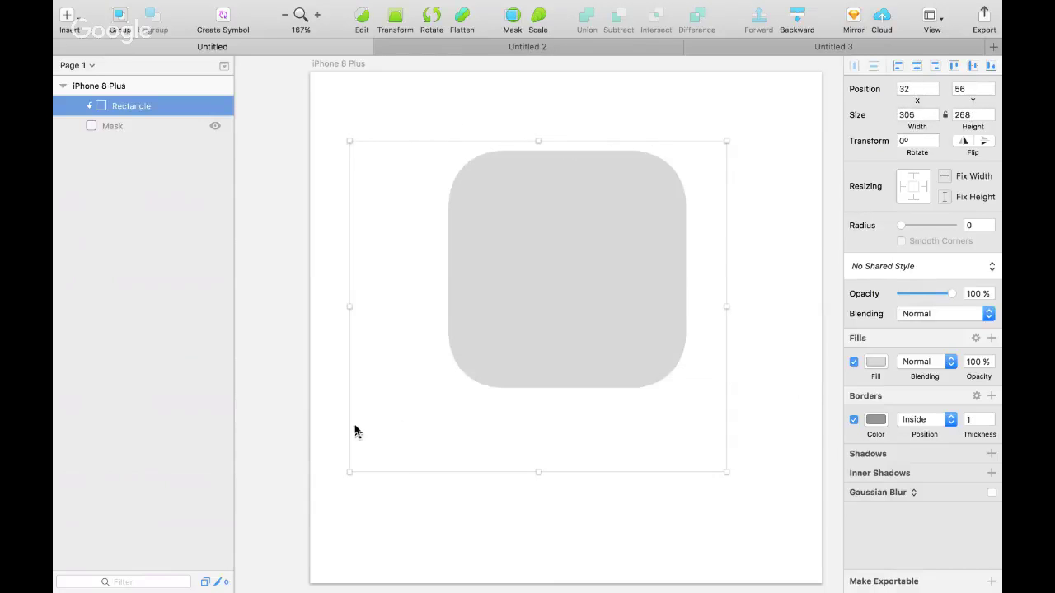
pyautogui.click(399, 438)
pyautogui.click(397, 439)
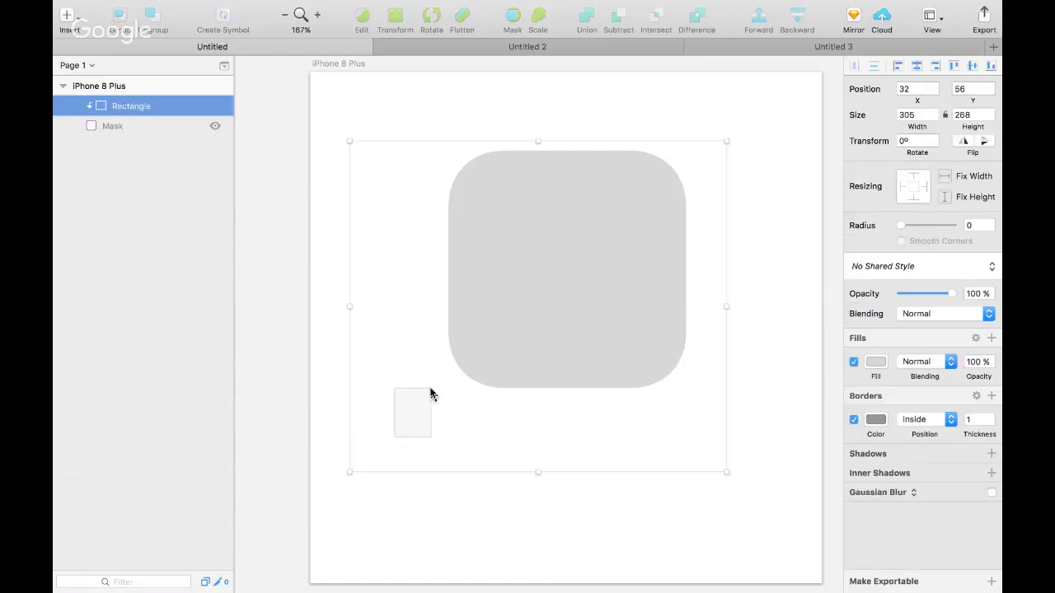
pyautogui.click(99, 128)
pyautogui.click(641, 219)
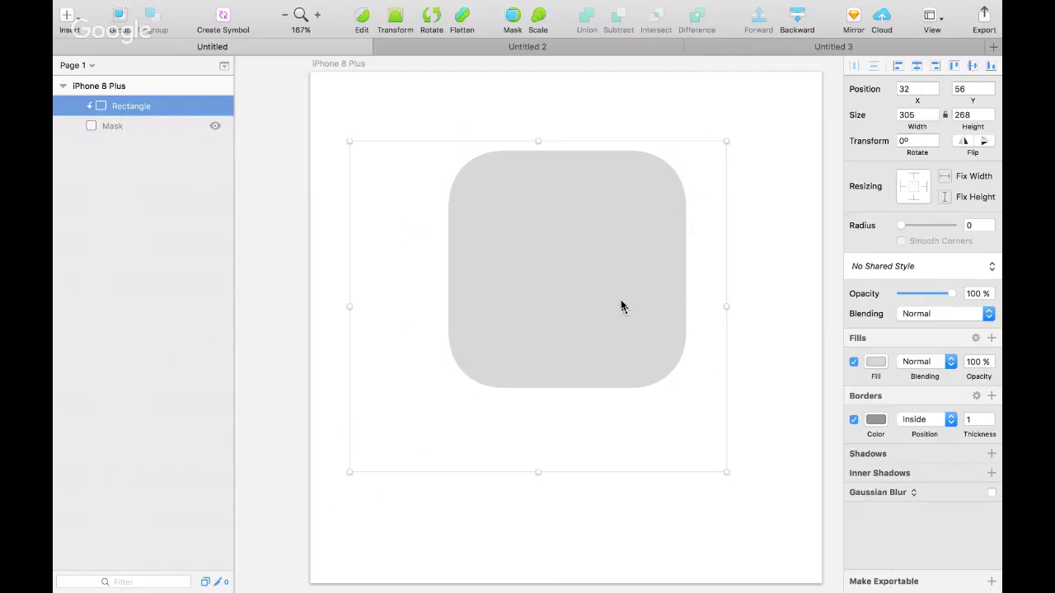
# Pull the rectangle's top-right vector point up and outward, then finish point editing
pyautogui.doubleClick(588, 258)
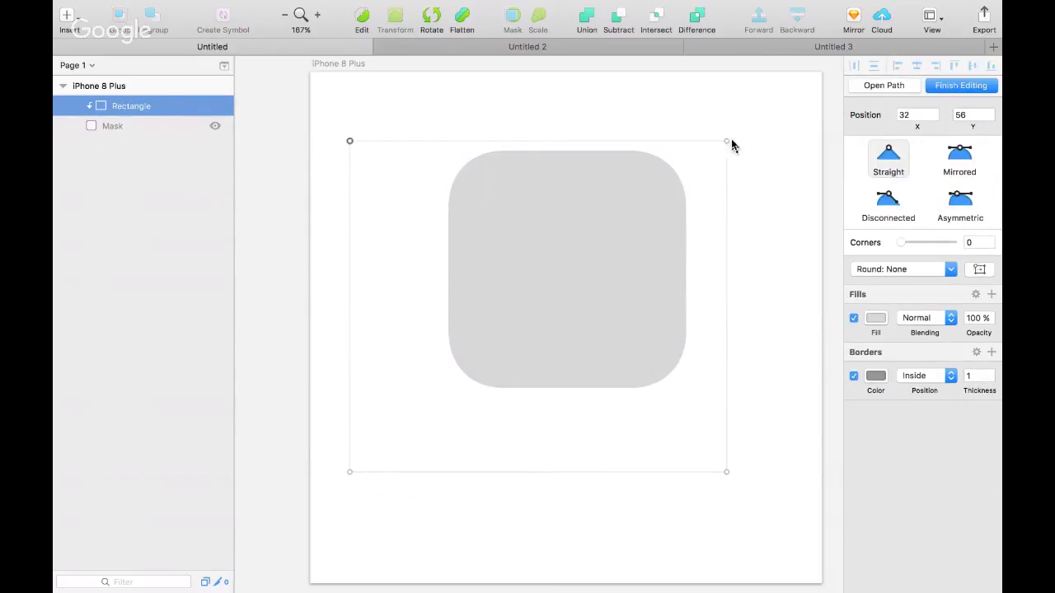
pyautogui.moveTo(726, 141); pyautogui.dragTo(750, 113)
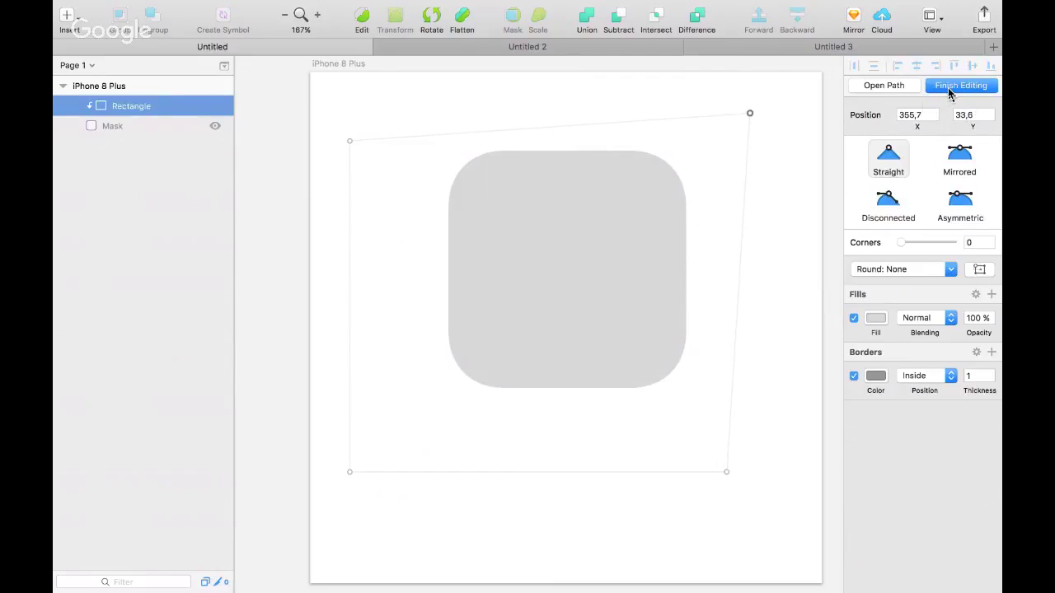
pyautogui.click(949, 87)
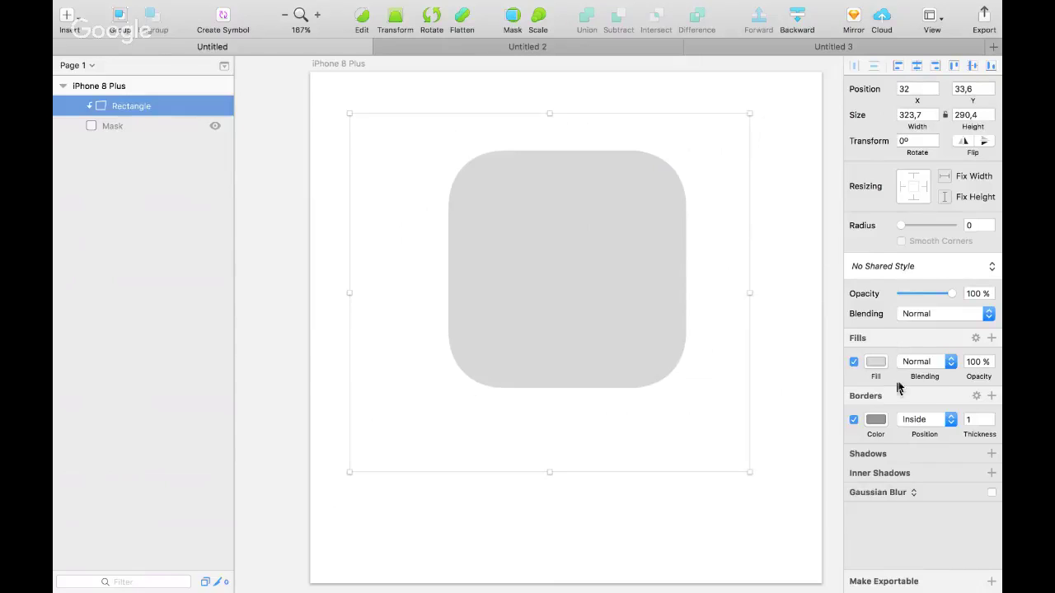
# Fill the masked rectangle with dark charcoal 262222
pyautogui.click(876, 363)
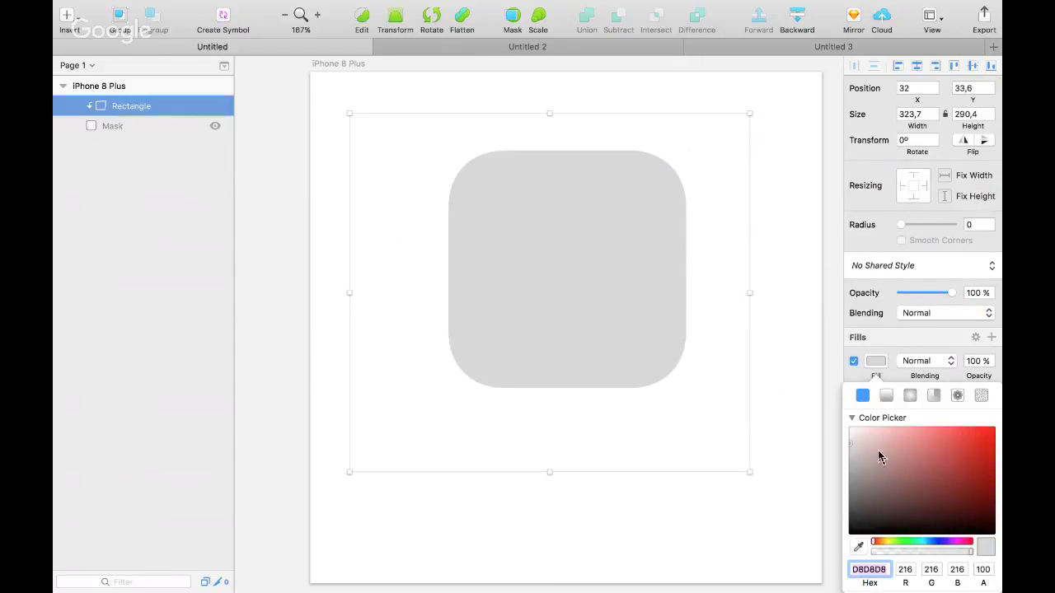
pyautogui.scroll(-3, 879, 454)
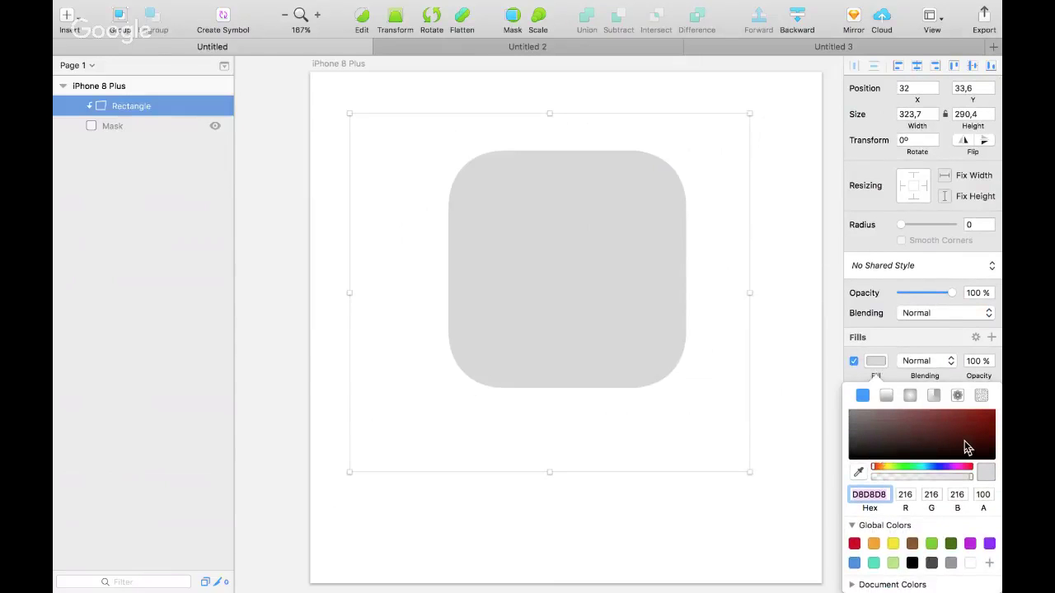
pyautogui.scroll(2, 887, 441)
pyautogui.moveTo(885, 453); pyautogui.dragTo(864, 524)
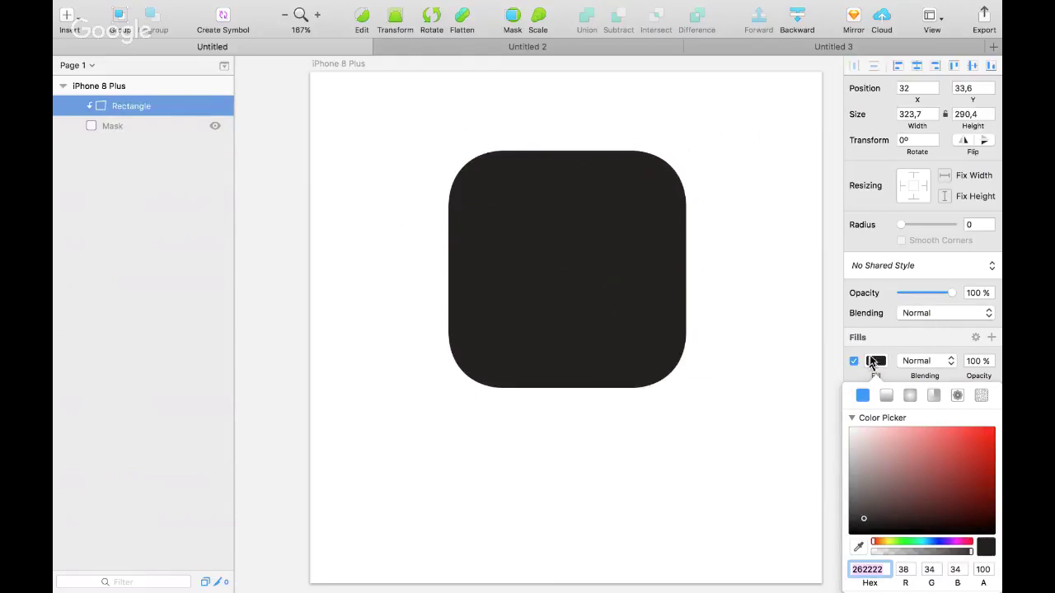
pyautogui.click(875, 356)
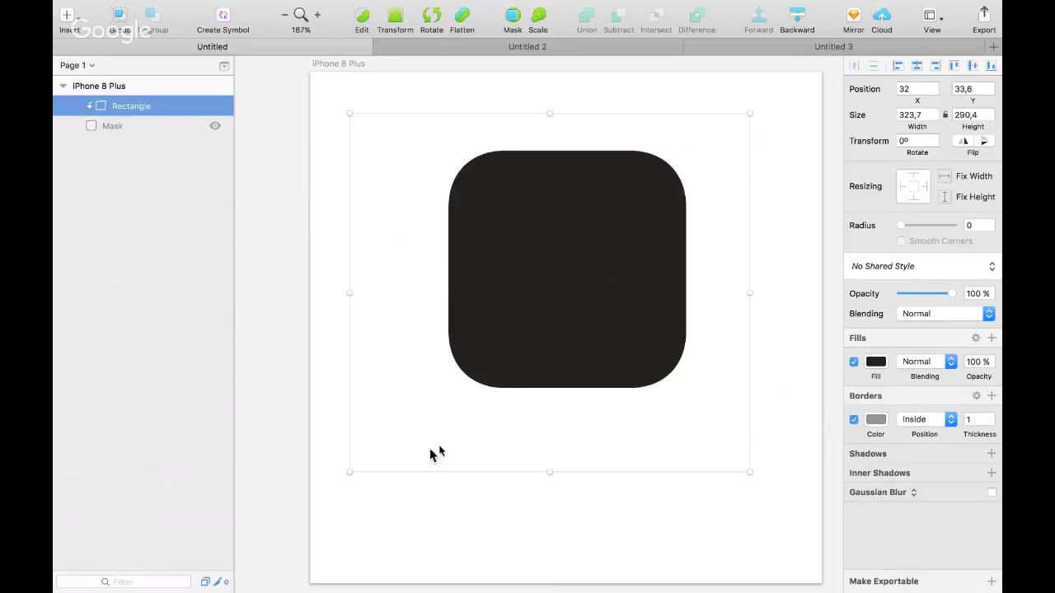
# Resize the rectangle to 285.7 × 266.4 and remove its border
pyautogui.moveTo(350, 472); pyautogui.dragTo(396, 442)
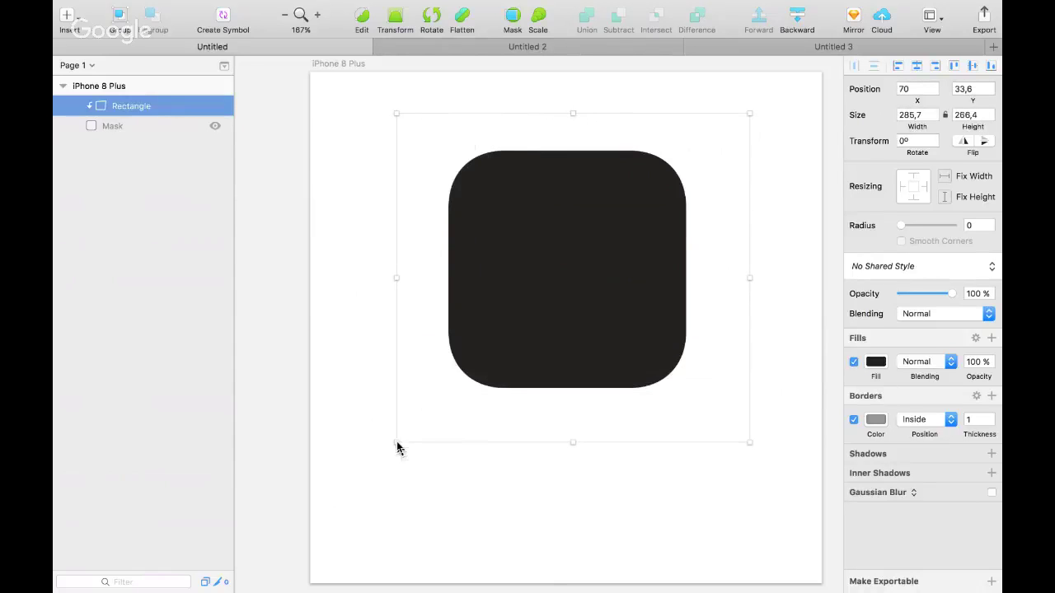
pyautogui.click(877, 420)
pyautogui.click(854, 361)
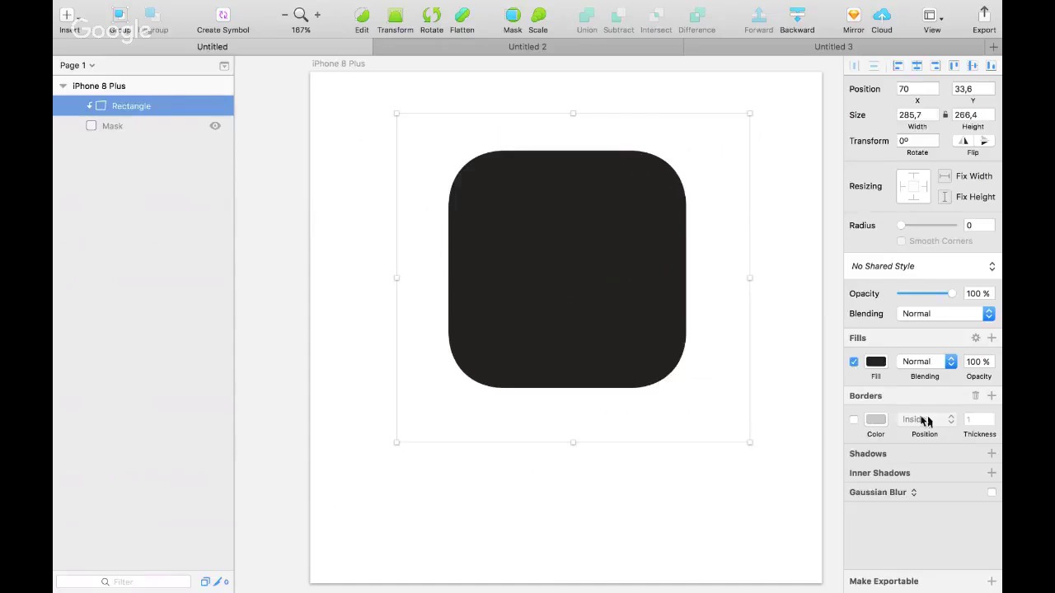
pyautogui.click(976, 397)
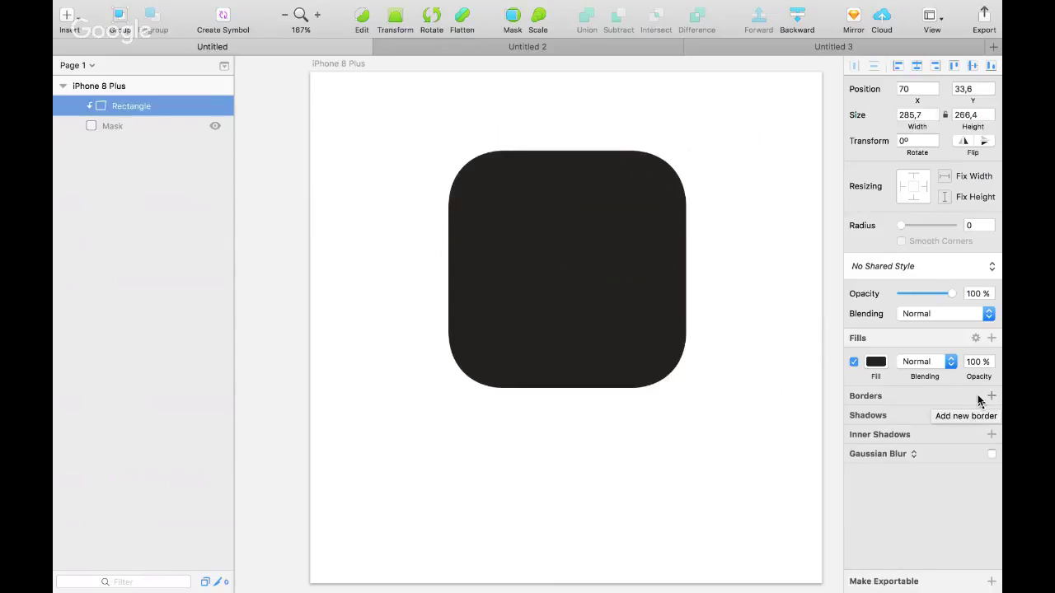
pyautogui.click(589, 321)
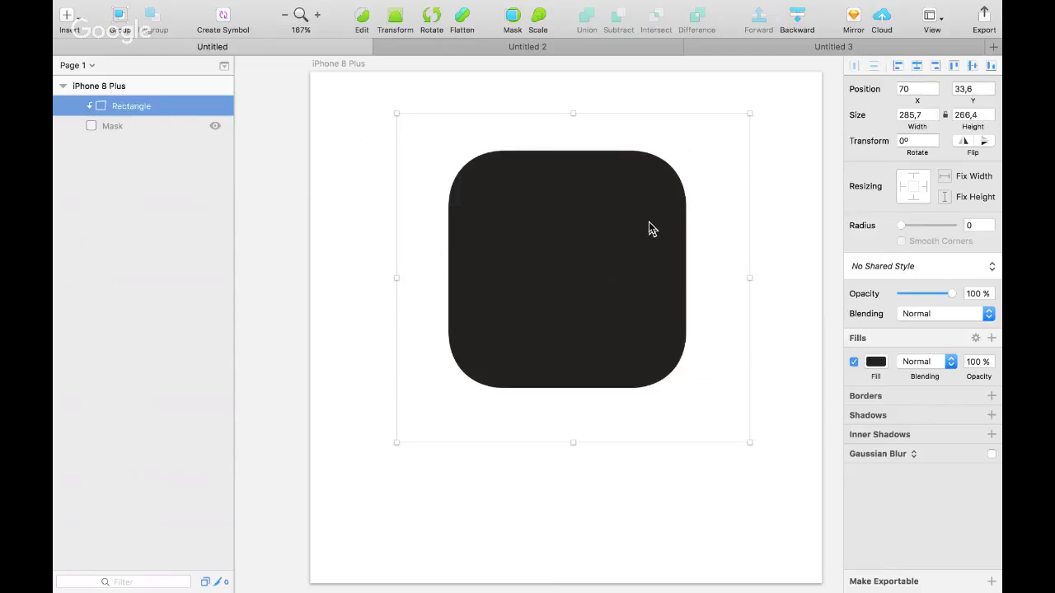
pyautogui.hscroll(5, 648, 229)
# Swipe across desktop spaces from Sketch to Chrome's Sketch pricing page
pyautogui.hscroll(5, 648, 229)
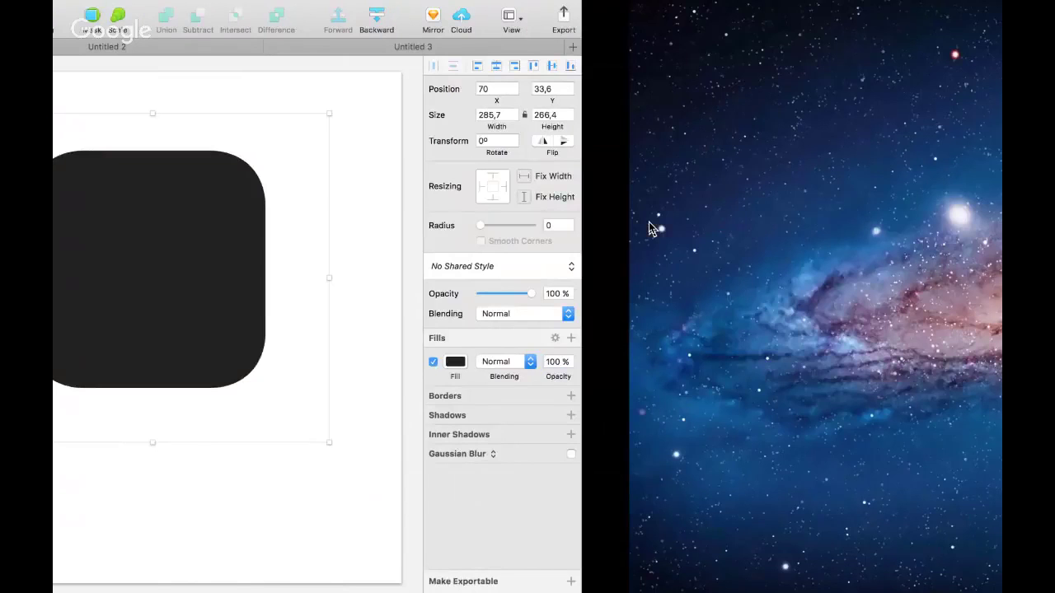
pyautogui.hscroll(-5, 648, 227)
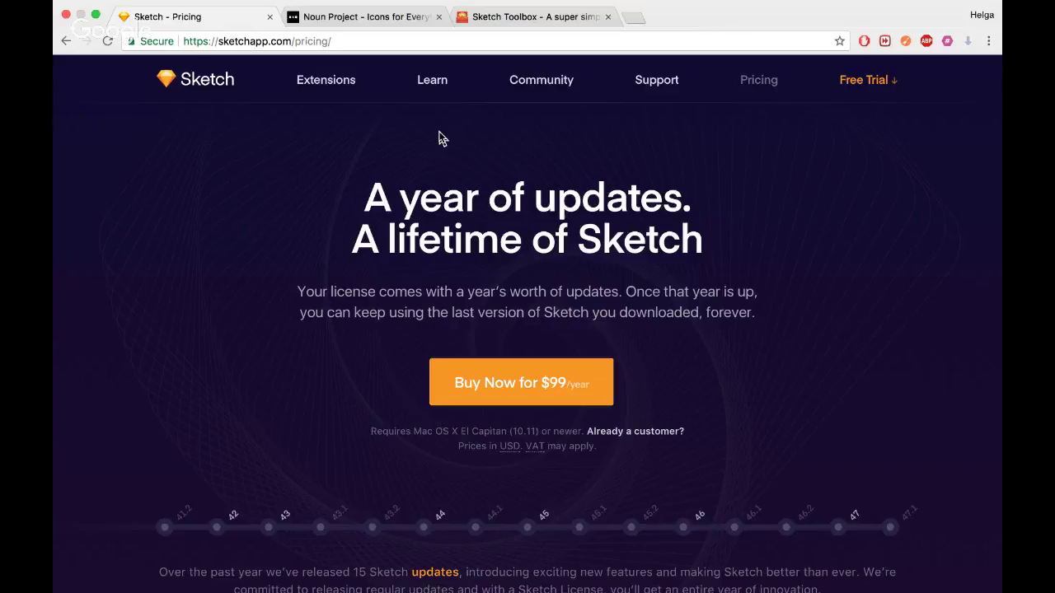
# Browse the Noun Project 'Icons for everything' homepage and focus its 'Search for anything' field
pyautogui.click(360, 16)
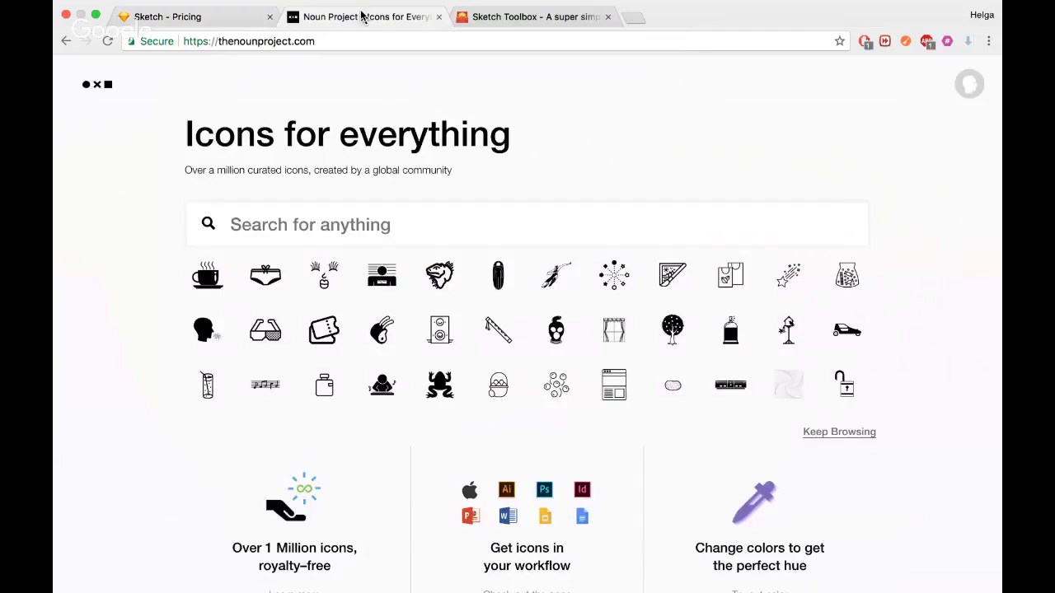
pyautogui.scroll(-15, 421, 312)
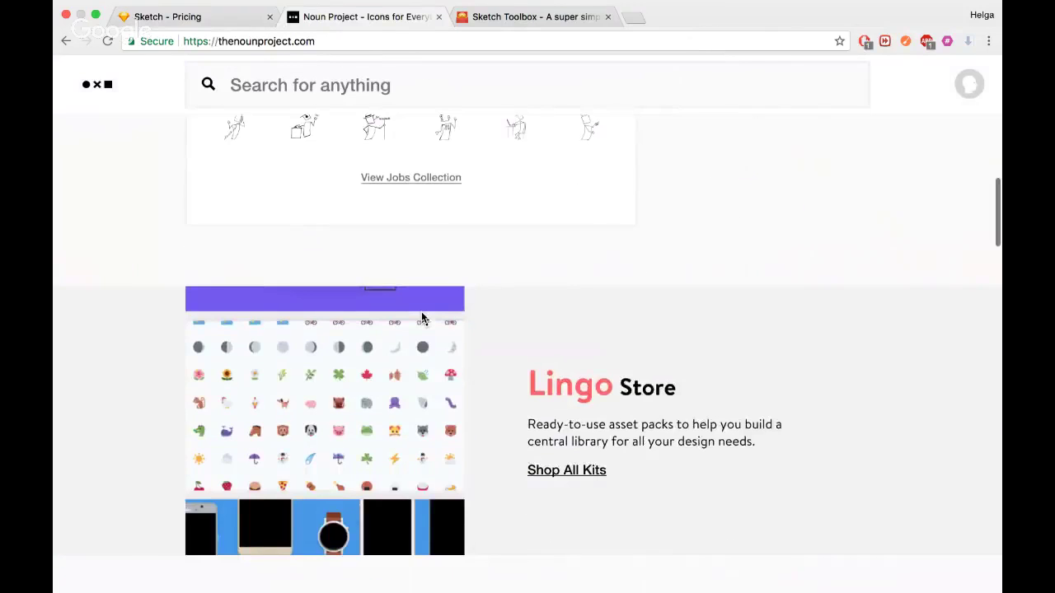
pyautogui.scroll(-8, 421, 318)
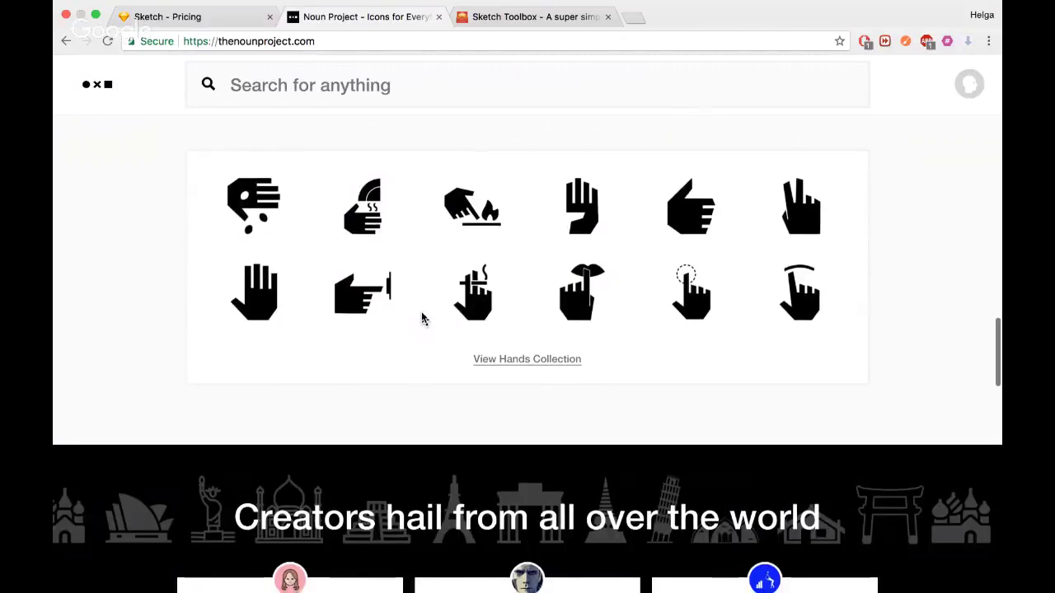
pyautogui.scroll(20, 421, 320)
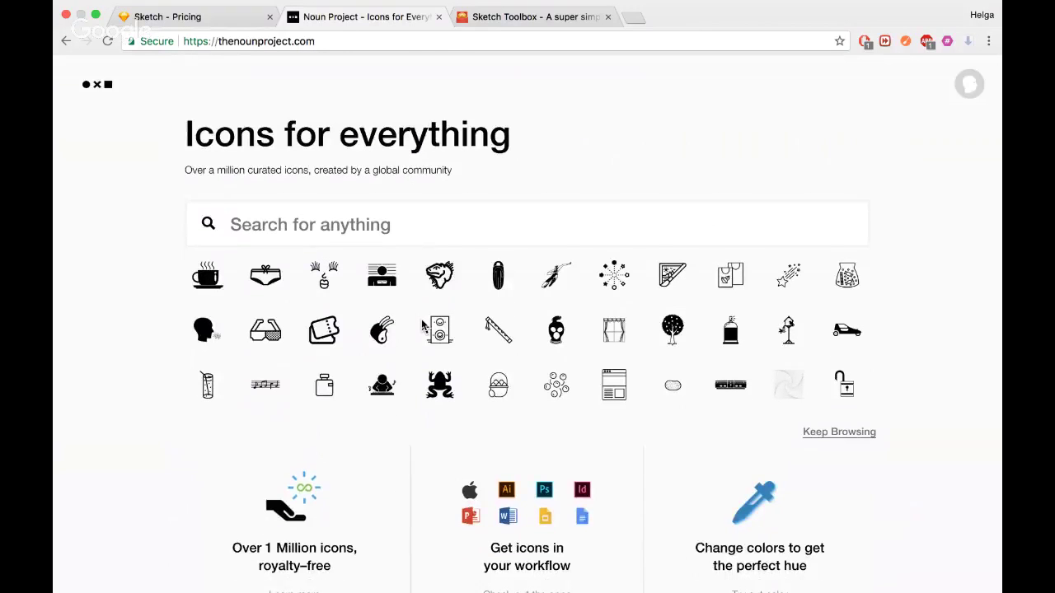
pyautogui.scroll(-3, 421, 327)
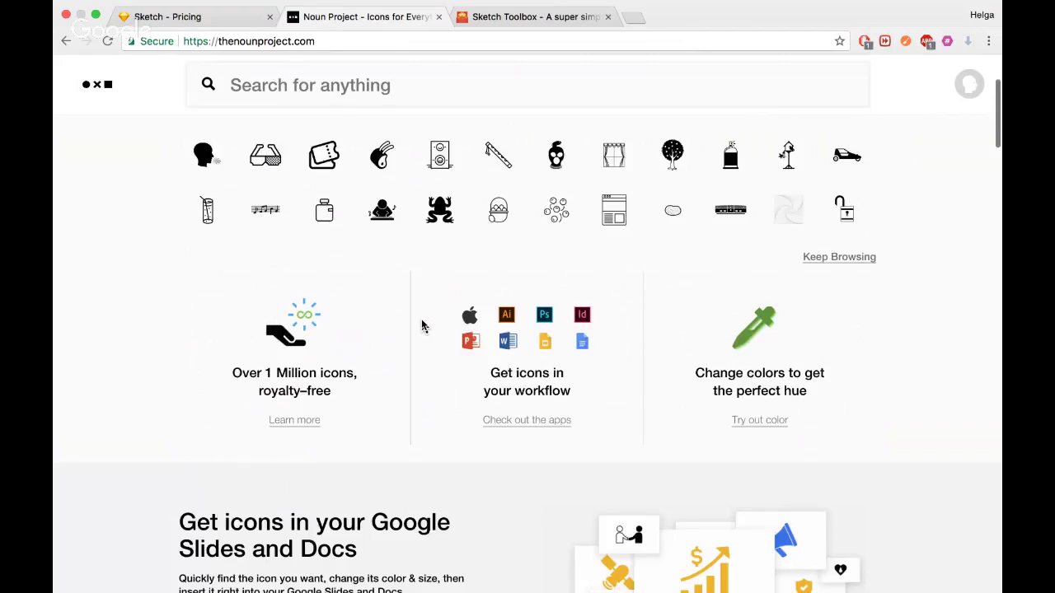
pyautogui.scroll(3, 421, 326)
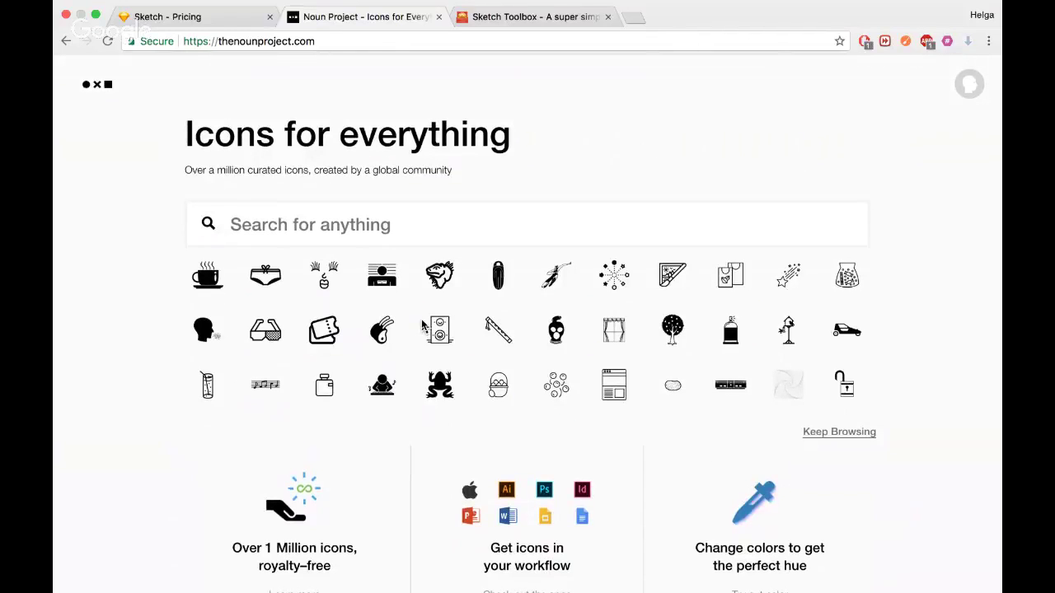
pyautogui.click(284, 41)
pyautogui.click(340, 39)
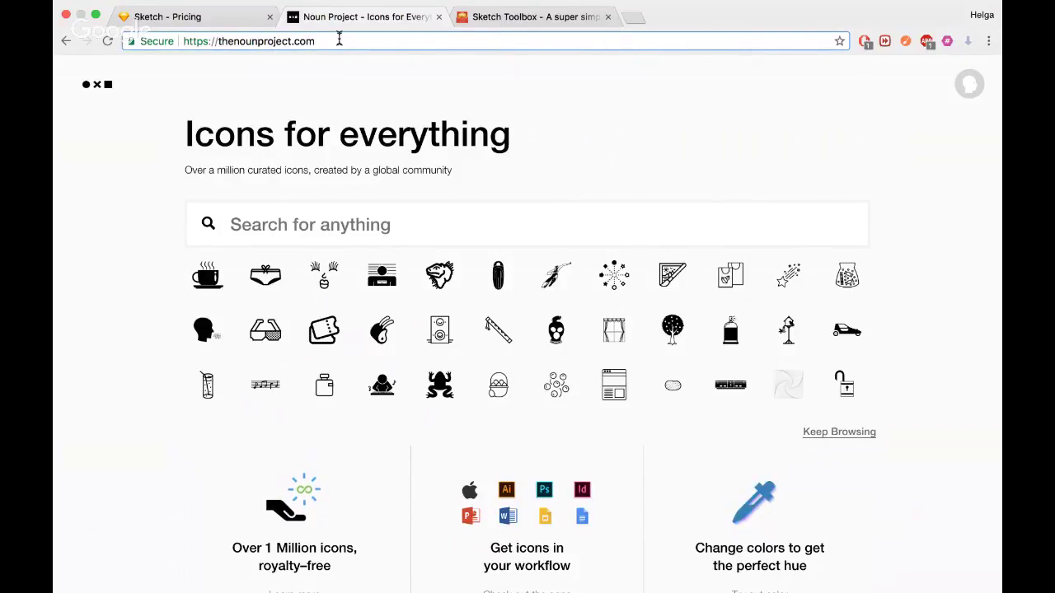
pyautogui.click(304, 210)
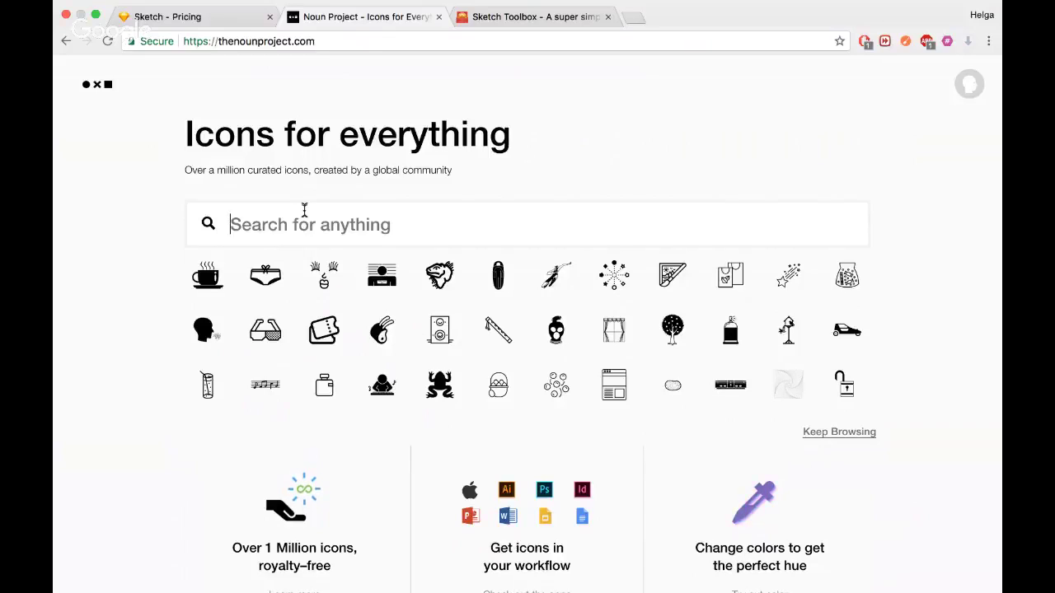
# Search Noun Project for 'moon' and browse through the 4734 moon icon results
pyautogui.write('moon')
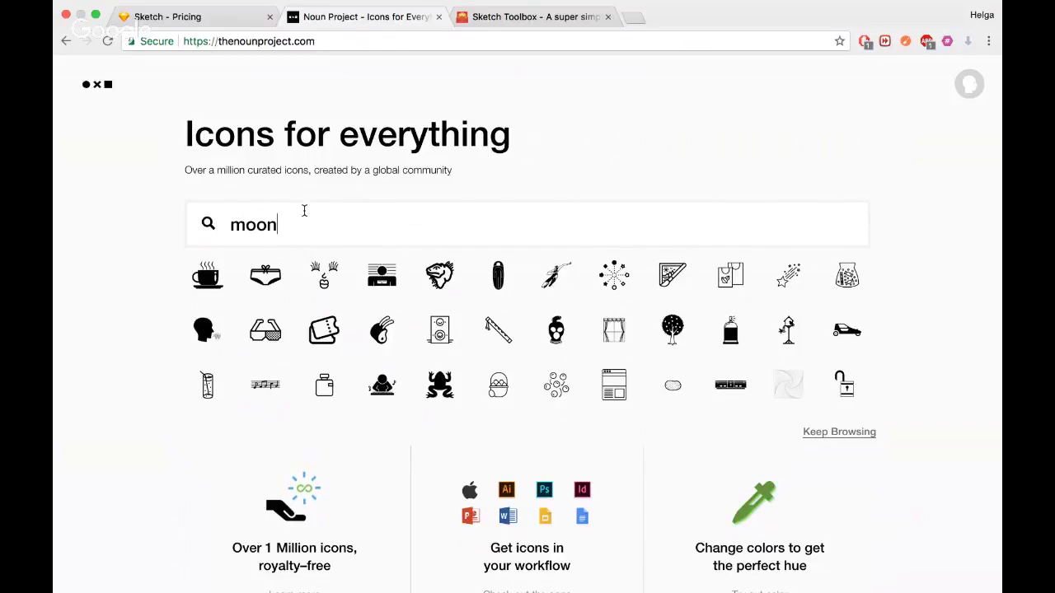
pyautogui.press('Return')
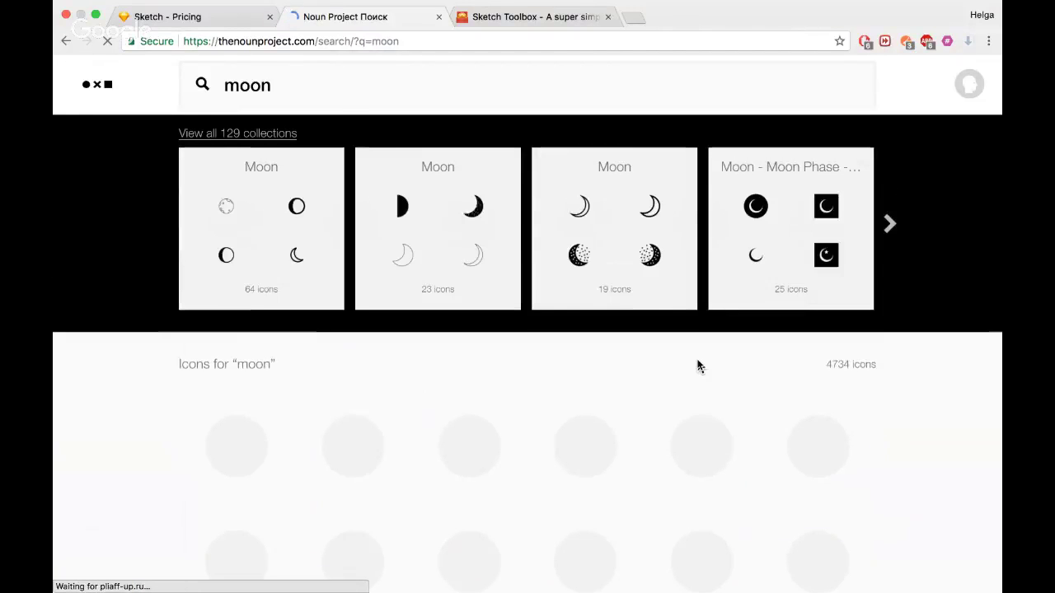
pyautogui.scroll(-5, 699, 367)
pyautogui.scroll(-10, 699, 367)
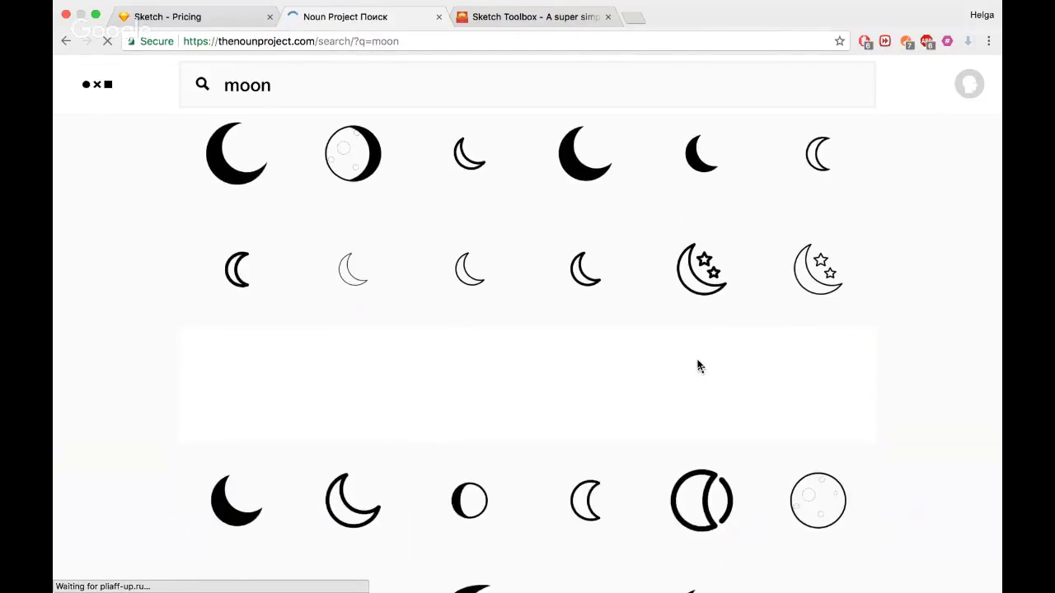
pyautogui.scroll(-14, 698, 366)
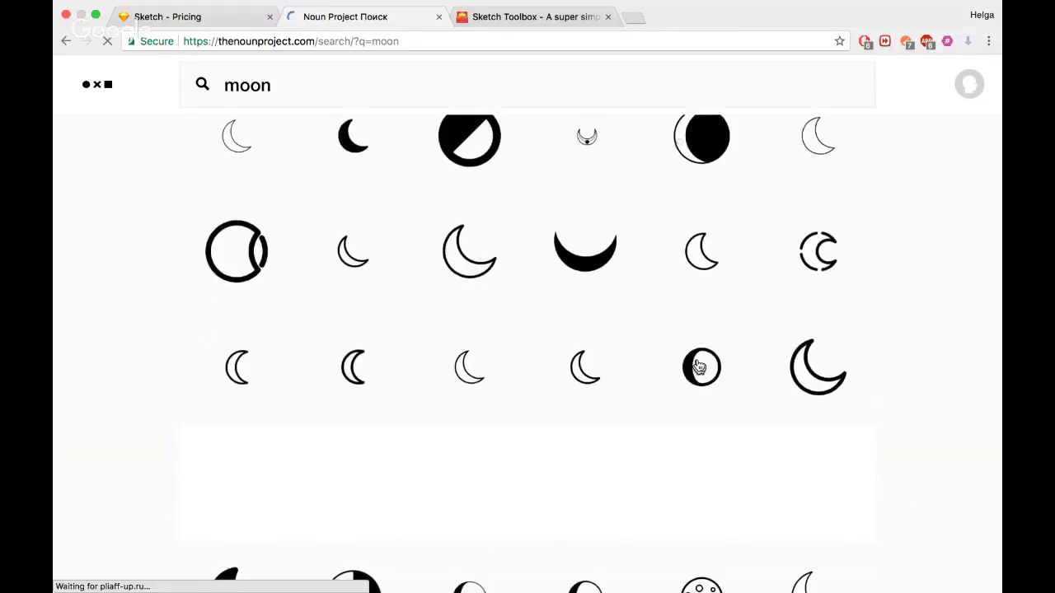
pyautogui.scroll(-7, 698, 367)
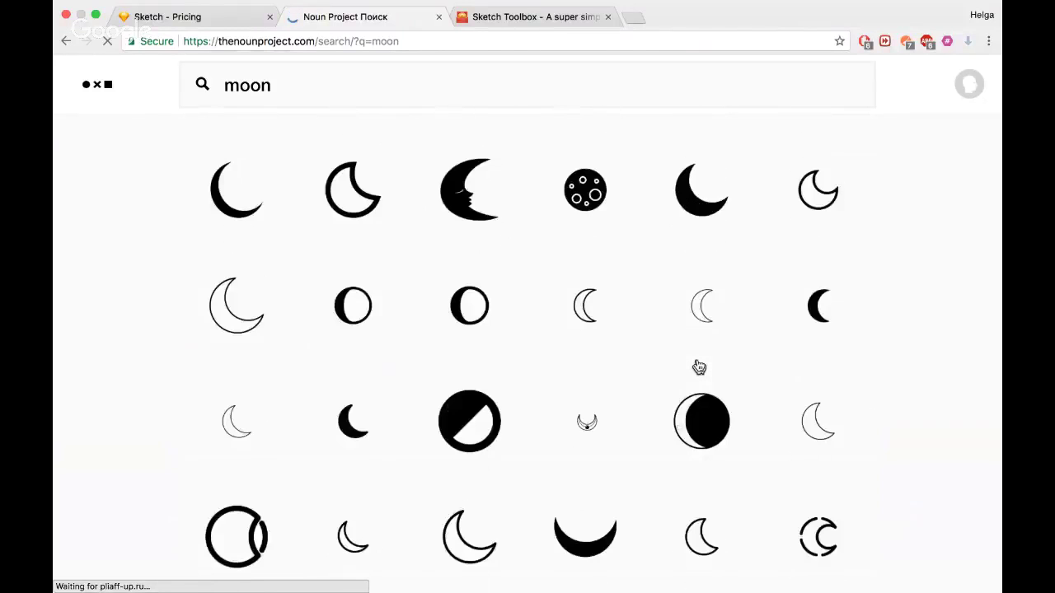
pyautogui.scroll(15, 699, 367)
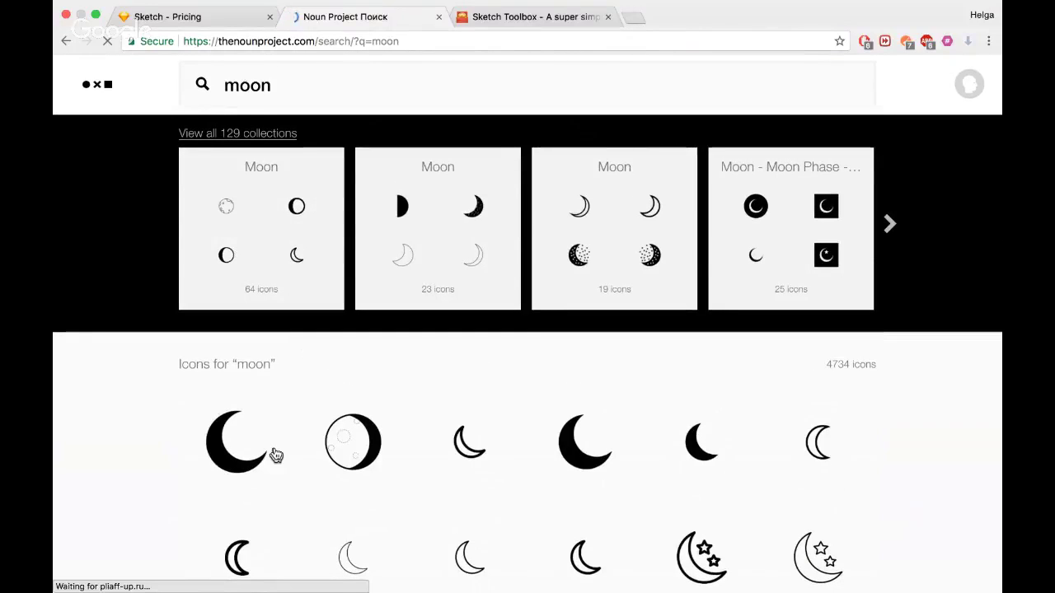
pyautogui.scroll(-10, 405, 459)
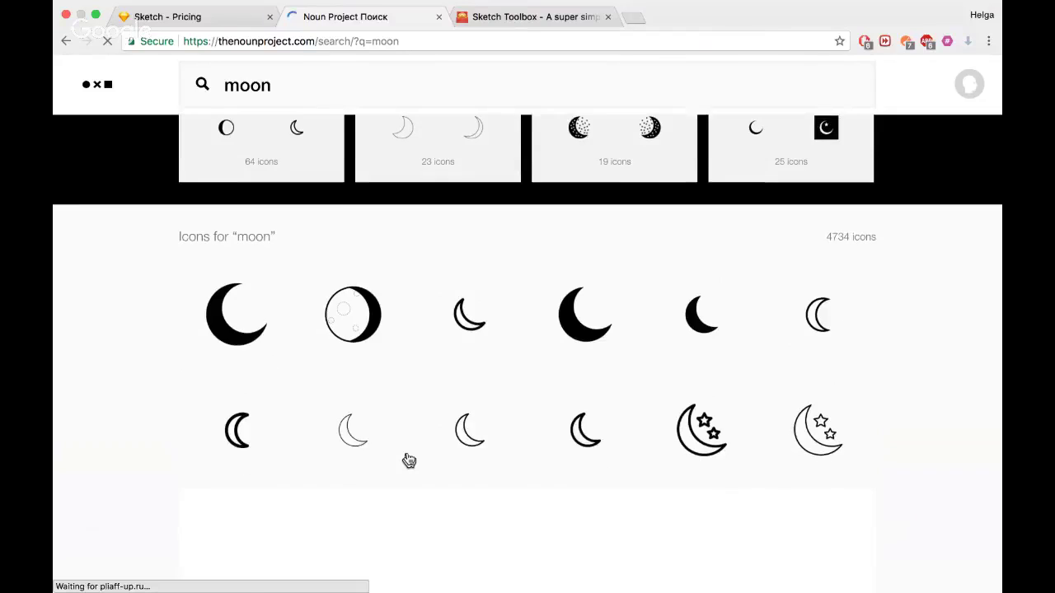
pyautogui.scroll(15, 408, 460)
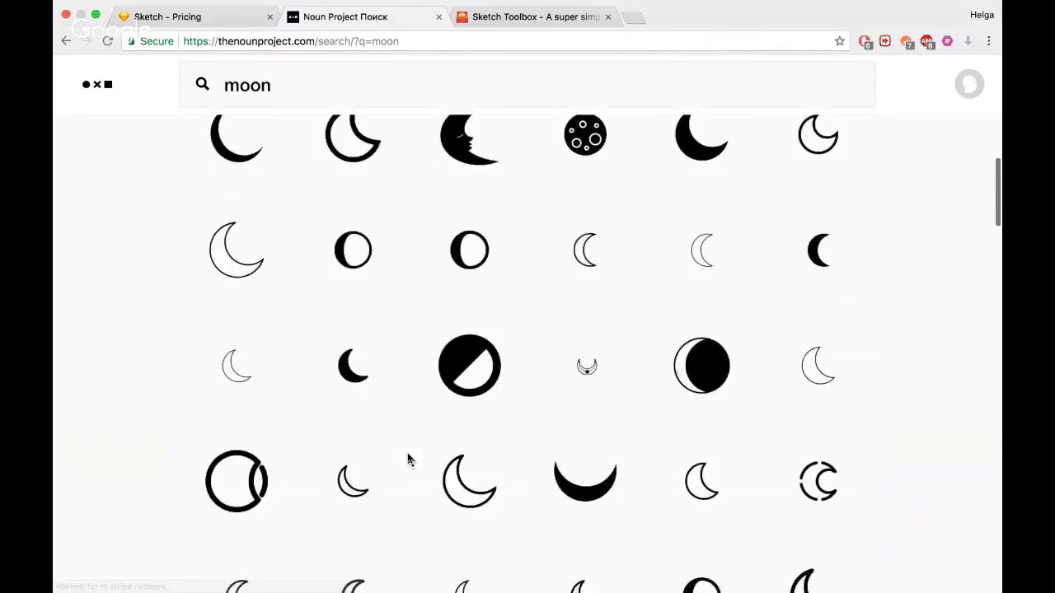
pyautogui.scroll(5, 408, 460)
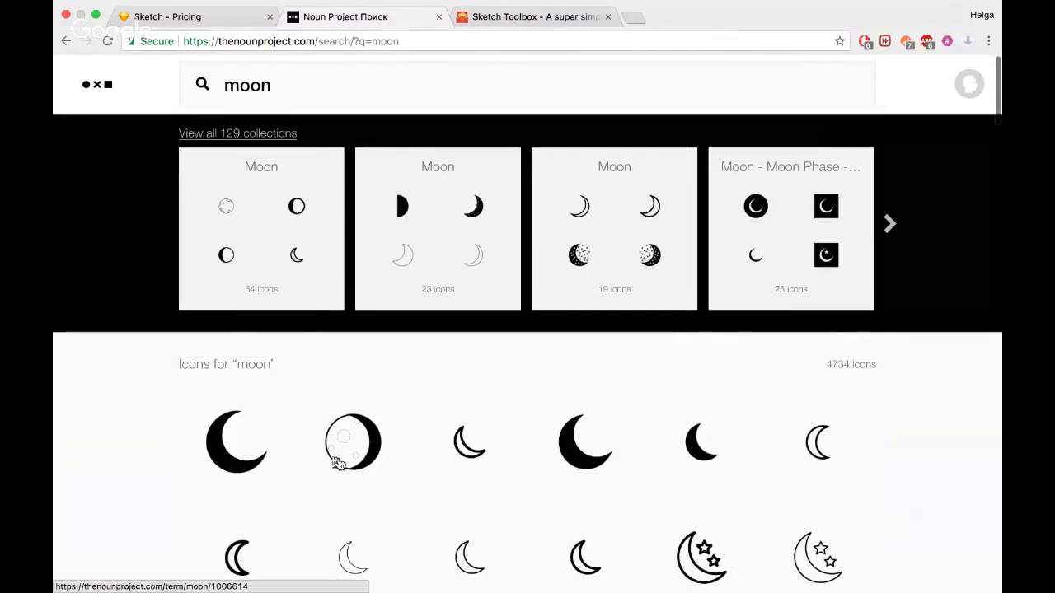
# Open the first moon icon and choose a royalty-free PNG download
pyautogui.click(229, 440)
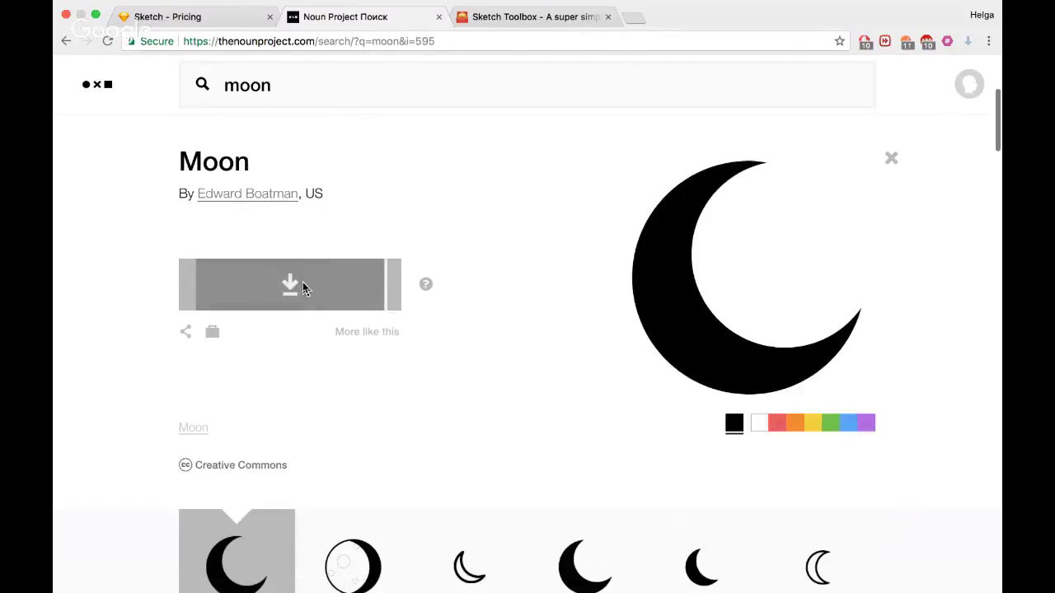
pyautogui.click(302, 285)
pyautogui.click(248, 295)
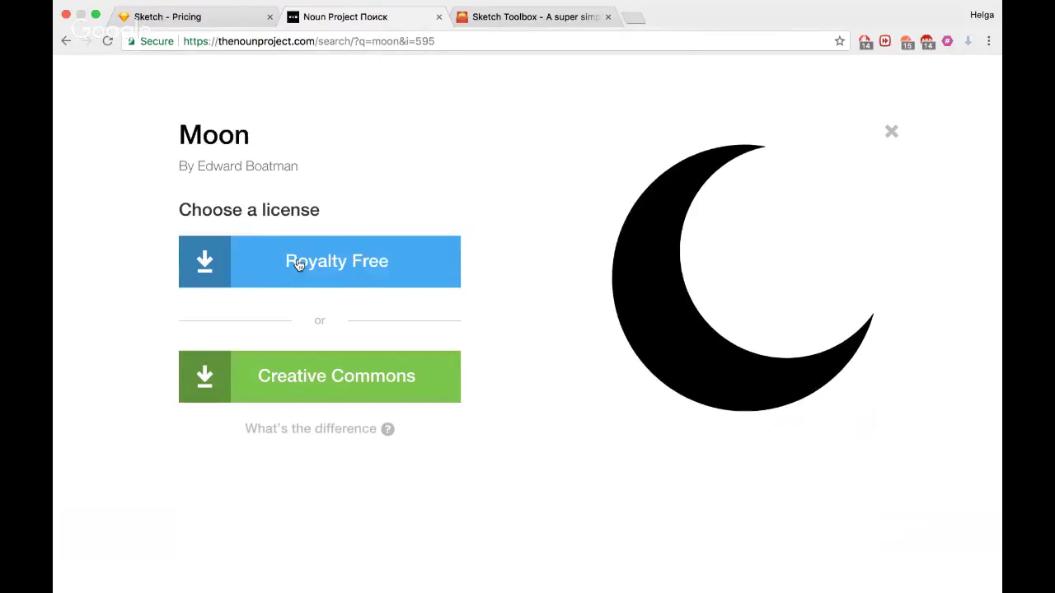
pyautogui.click(296, 262)
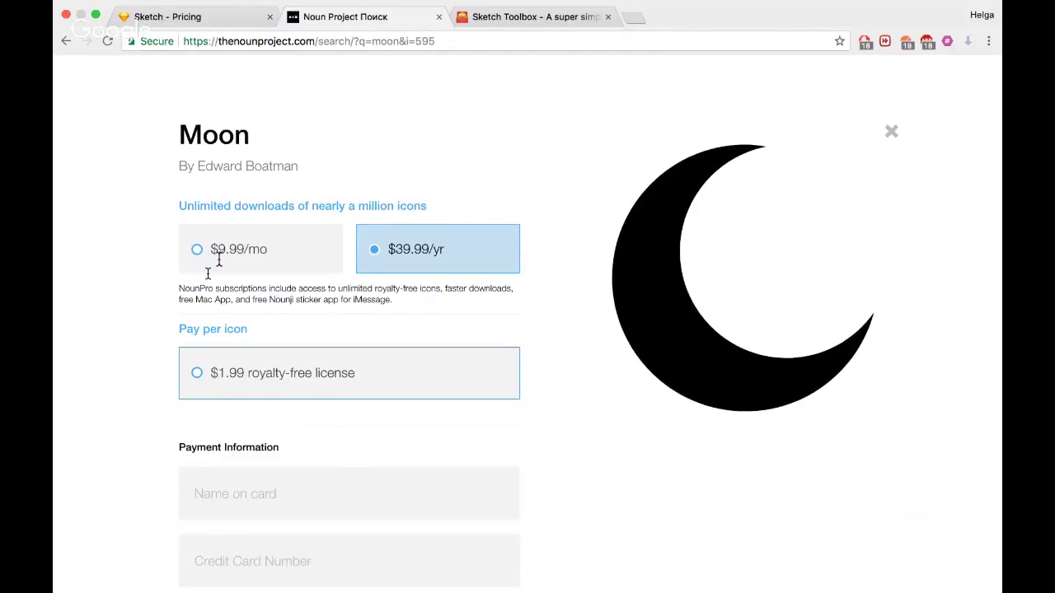
# Review the $9.99/mo, $39.99/yr and $1.99 licence options, then go back and select the page address
pyautogui.scroll(-4, 493, 431)
pyautogui.scroll(4, 489, 417)
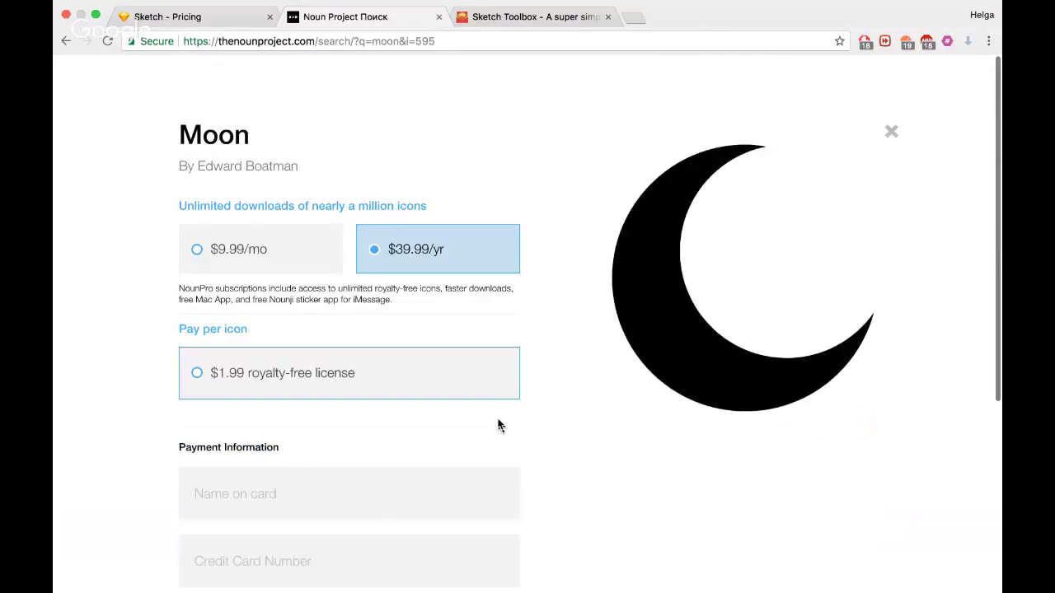
pyautogui.click(69, 43)
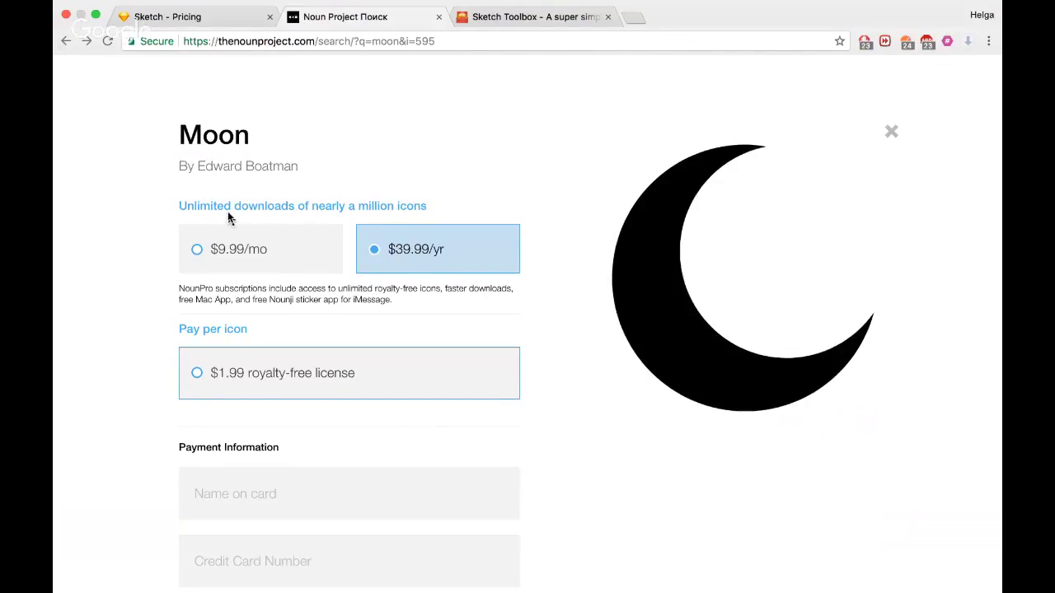
pyautogui.moveTo(462, 42); pyautogui.dragTo(318, 41)
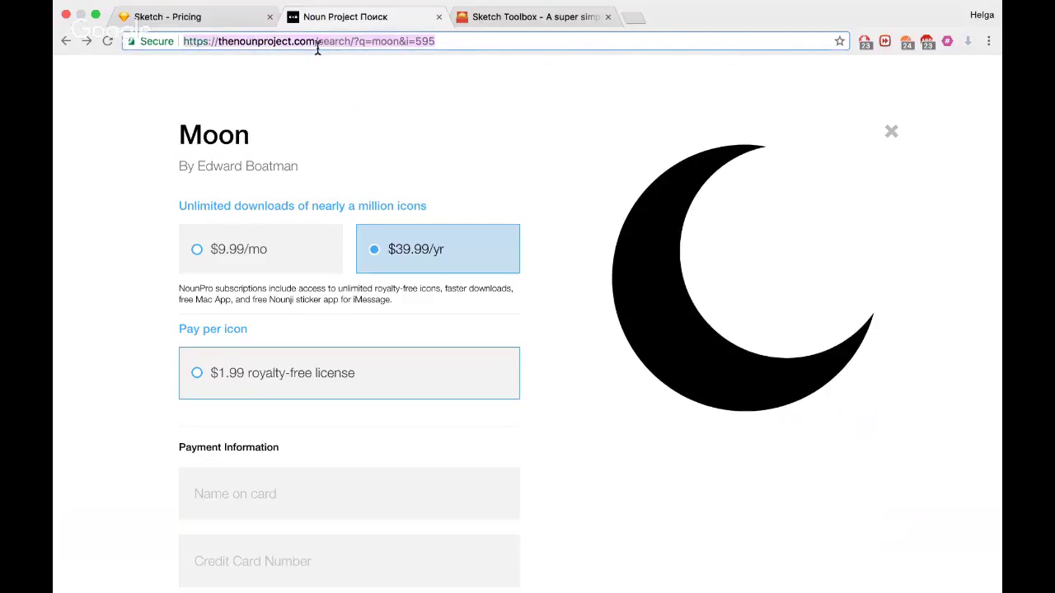
# Trim the address to thenounproject.com and load the Noun Project home page
pyautogui.press('BackSpace')
pyautogui.press('Return')
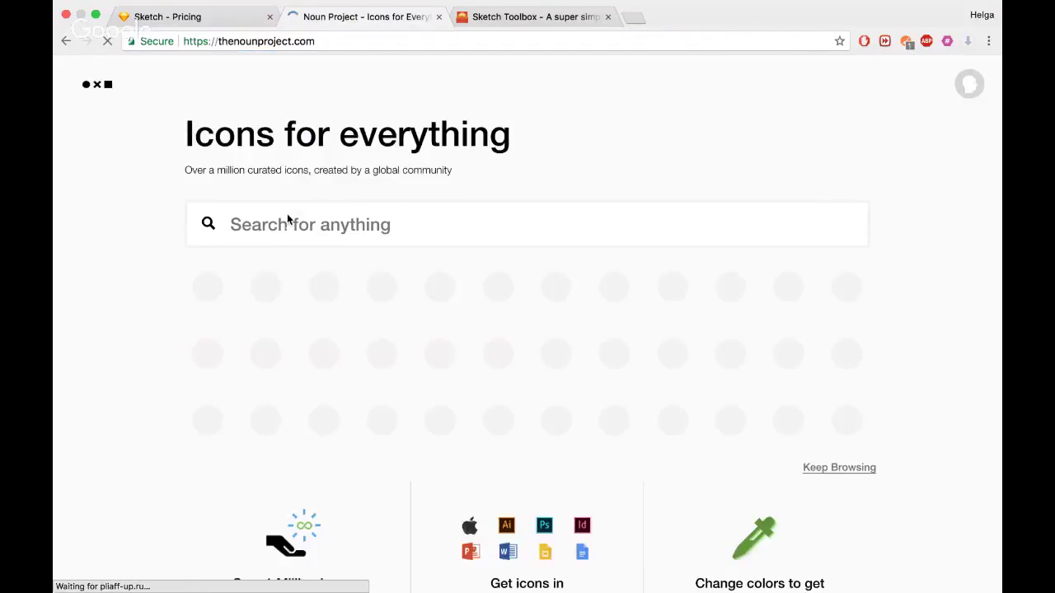
pyautogui.write('q')
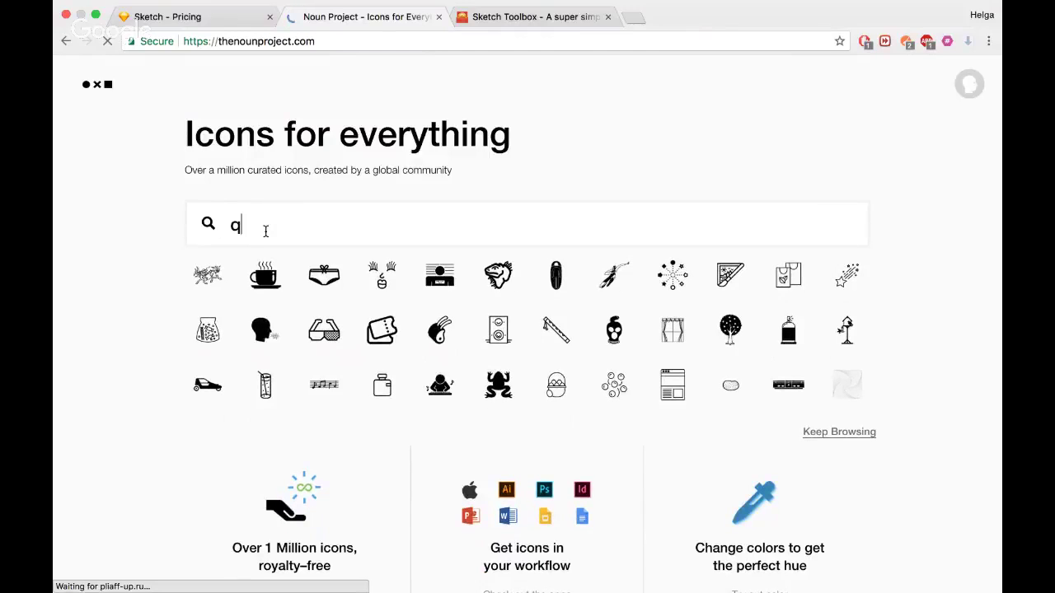
pyautogui.press('BackSpace')
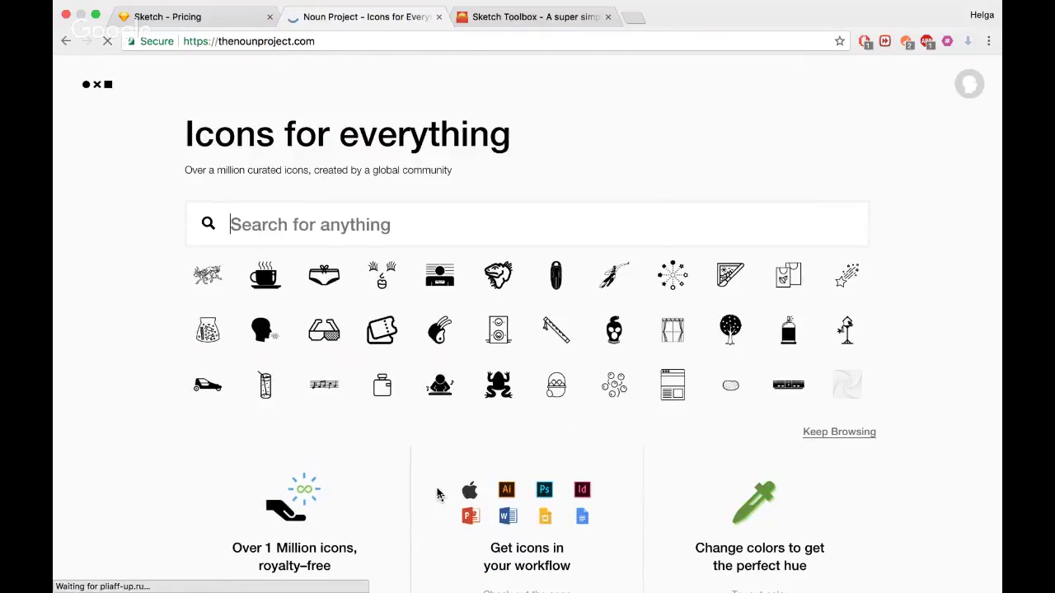
# Browse the full Building icon collection, then return to the home page
pyautogui.scroll(-4, 437, 495)
pyautogui.scroll(-6, 437, 495)
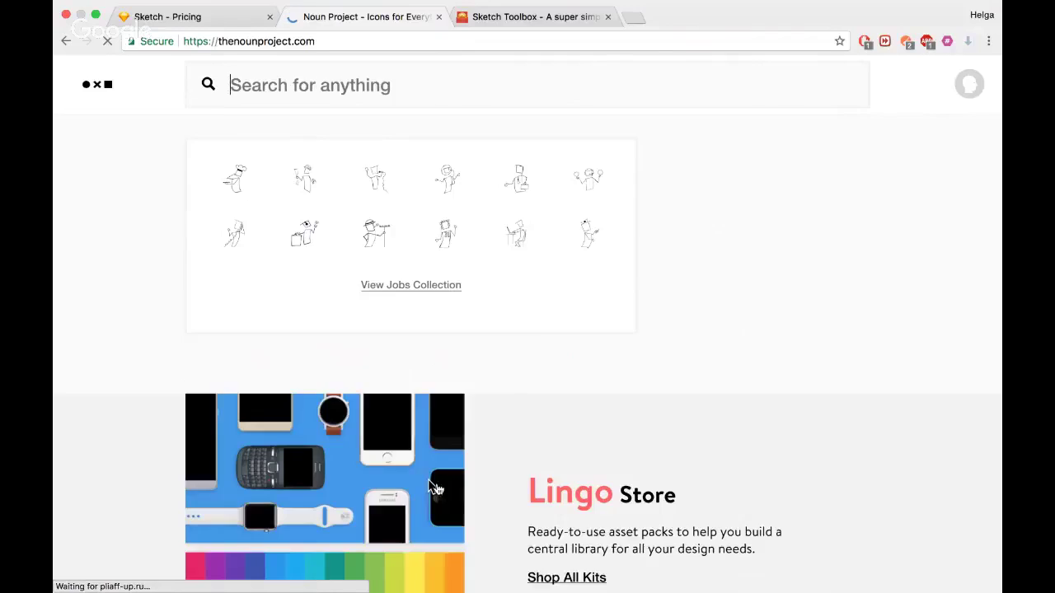
pyautogui.scroll(-10, 452, 404)
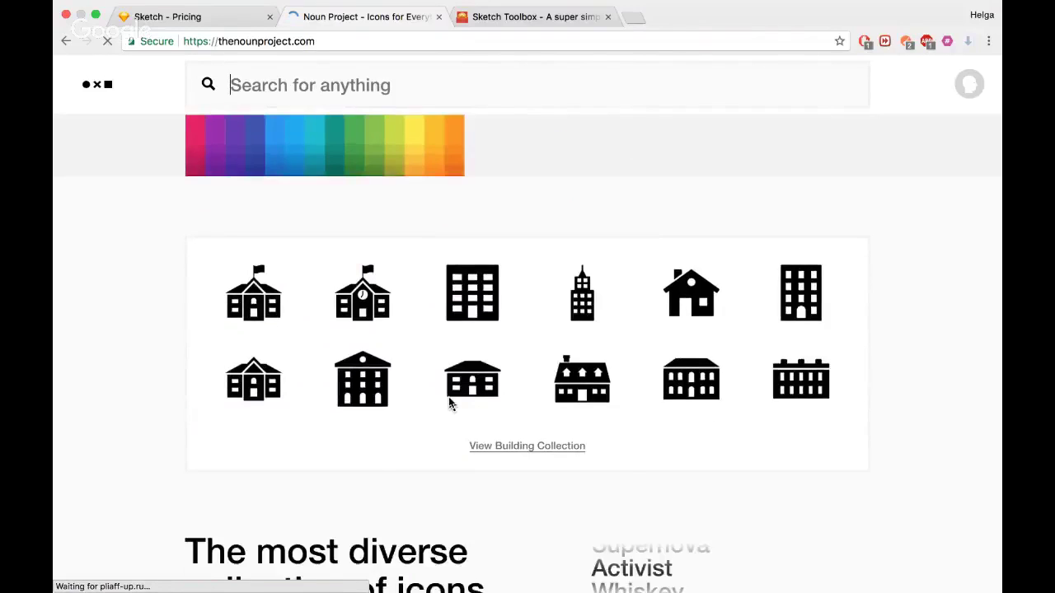
pyautogui.click(527, 317)
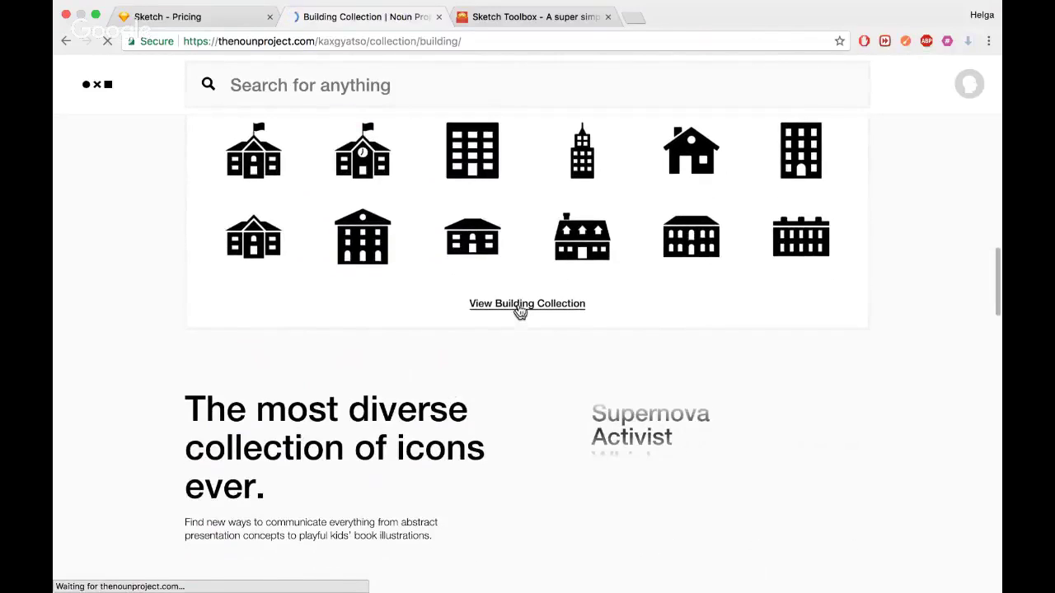
pyautogui.scroll(-4, 468, 490)
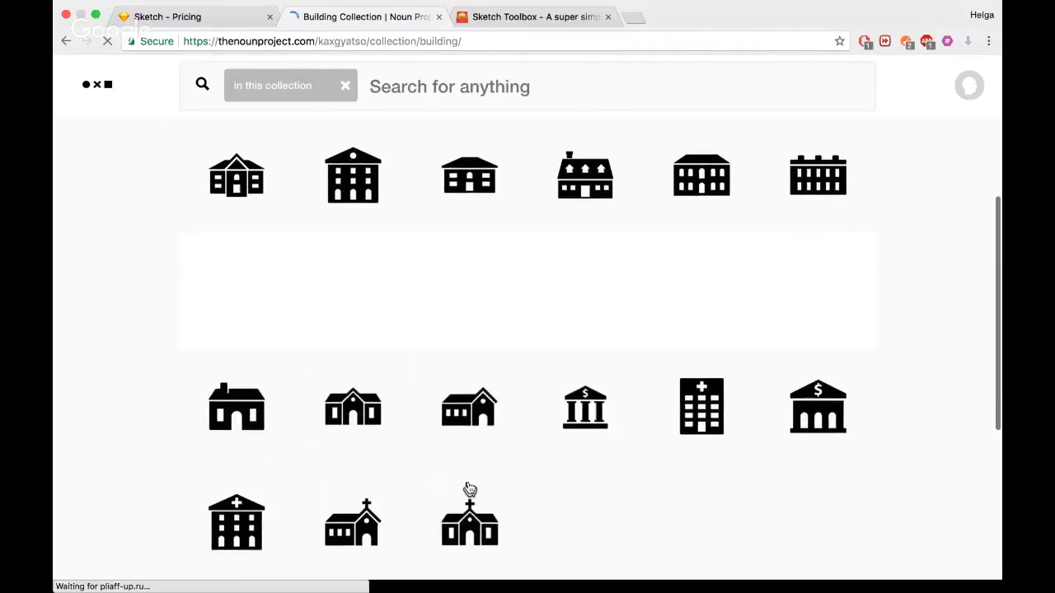
pyautogui.scroll(-2, 470, 490)
pyautogui.scroll(-2, 470, 489)
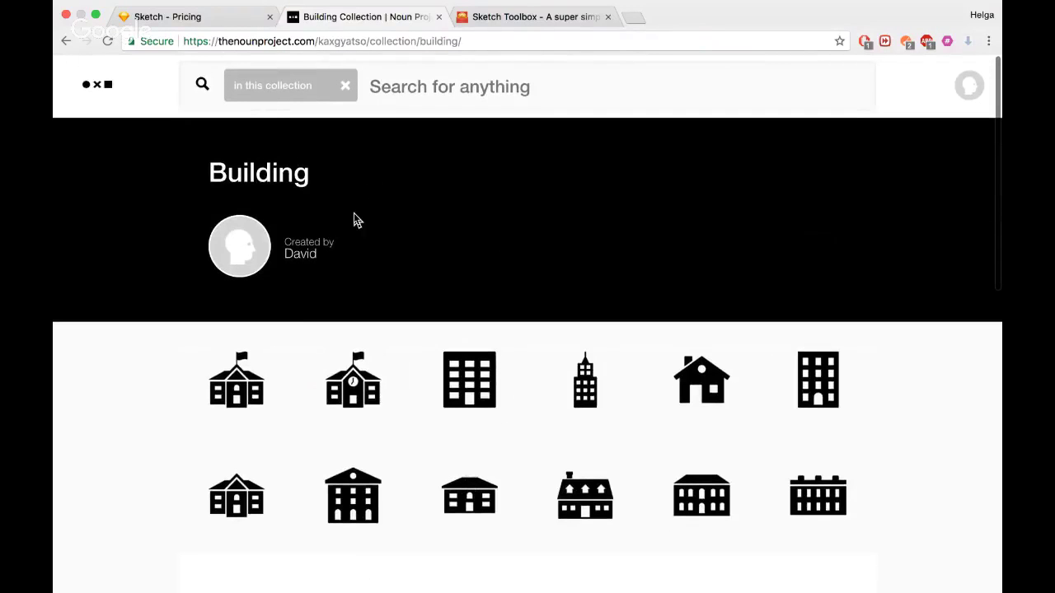
pyautogui.scroll(-5, 394, 407)
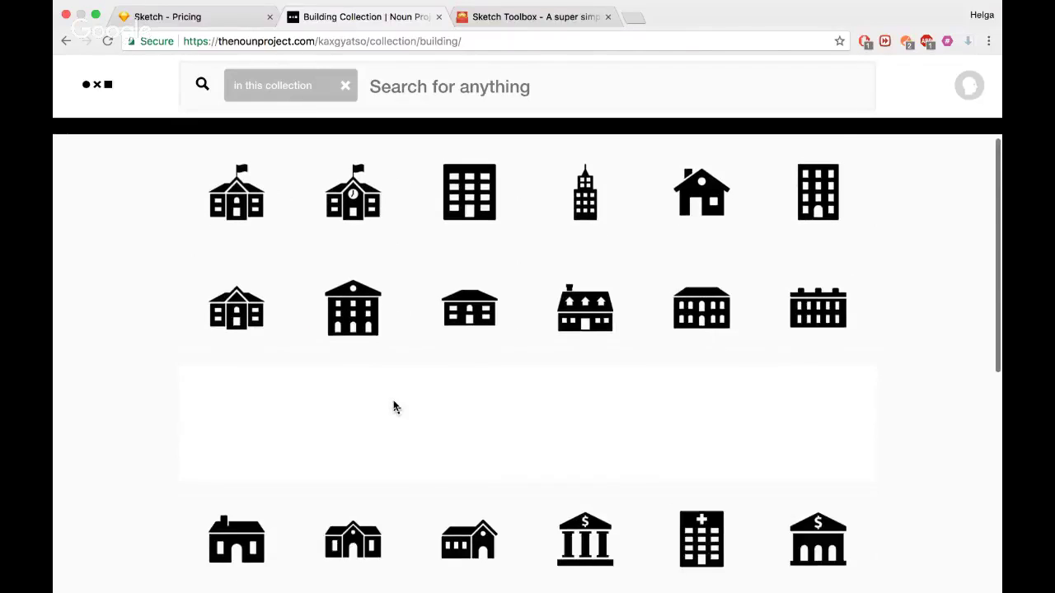
pyautogui.scroll(-3, 394, 407)
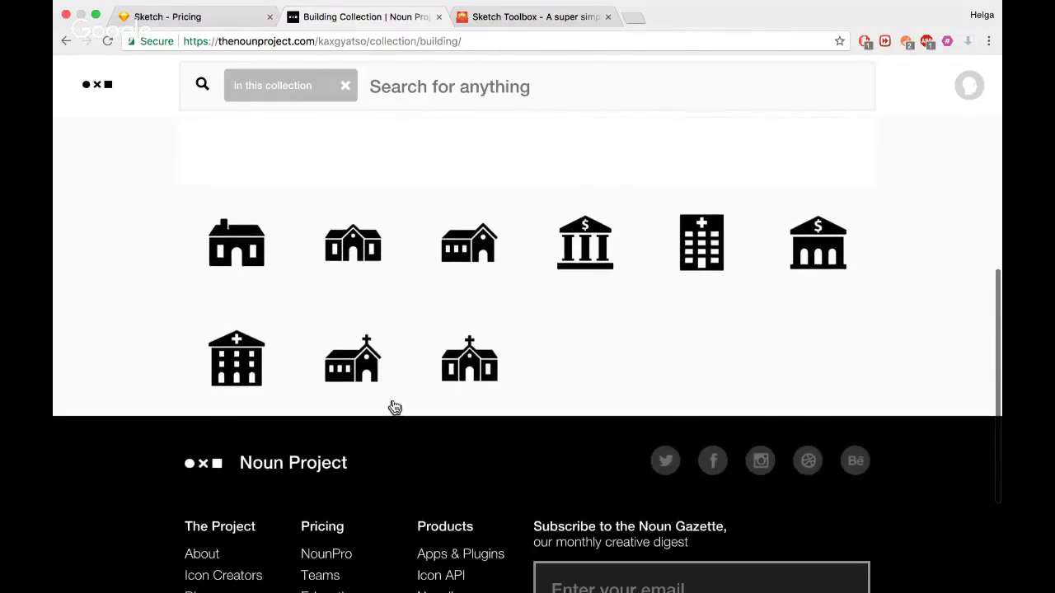
pyautogui.scroll(10, 394, 407)
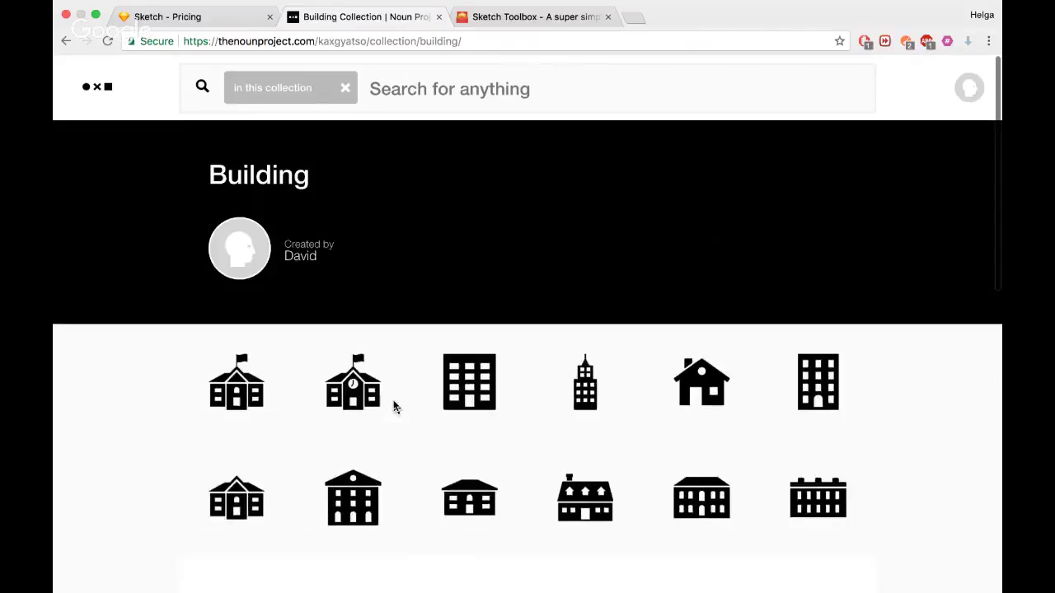
pyautogui.click(66, 40)
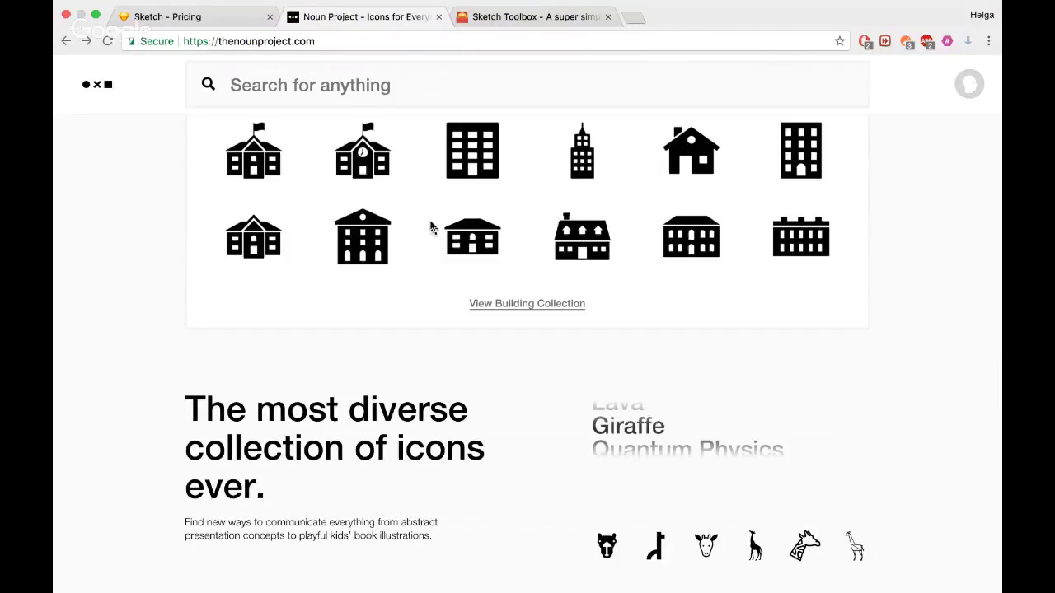
# Switch to Keynote and play the slideshow from slide 4, 'Уникальность'
pyautogui.hotkey('ctrl', 'Left')
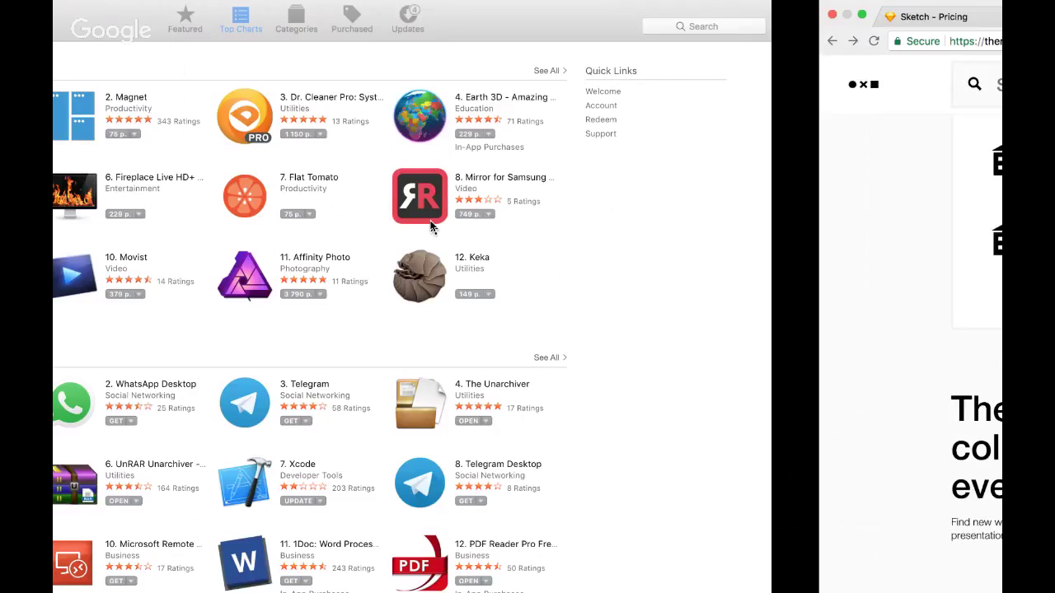
pyautogui.hotkey('ctrl', 'Left')
pyautogui.click(111, 238)
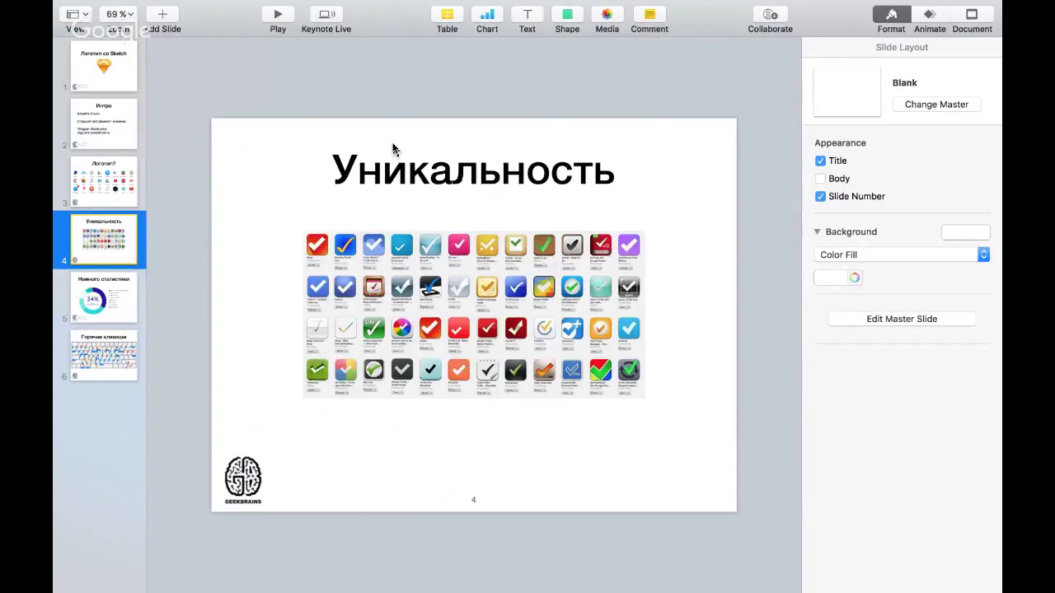
pyautogui.click(282, 16)
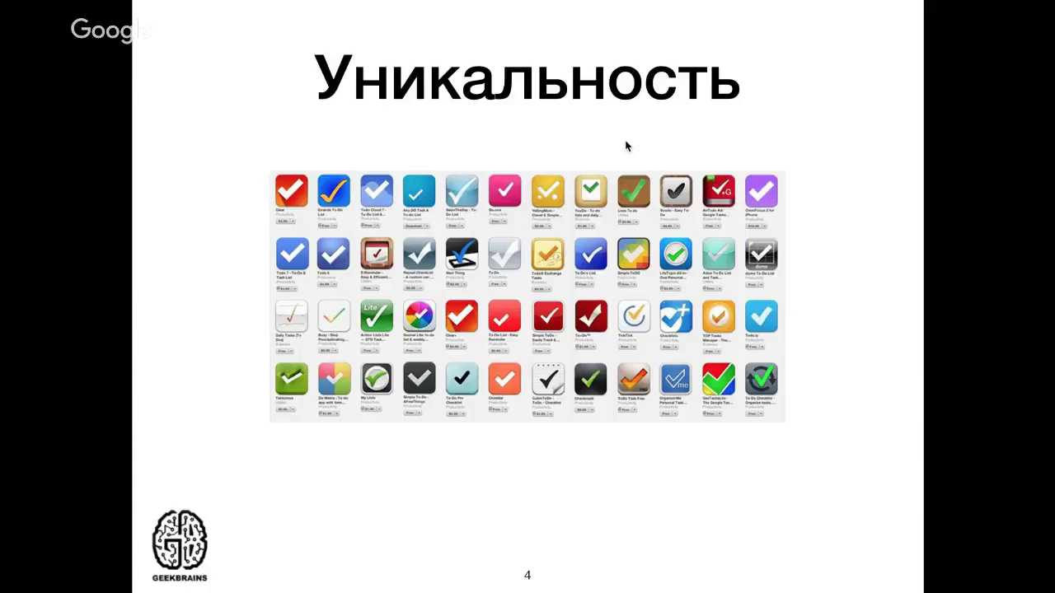
# Exit the Keynote slideshow, select the app-icons image on slide 4, and switch Spaces
pyautogui.press('Escape')
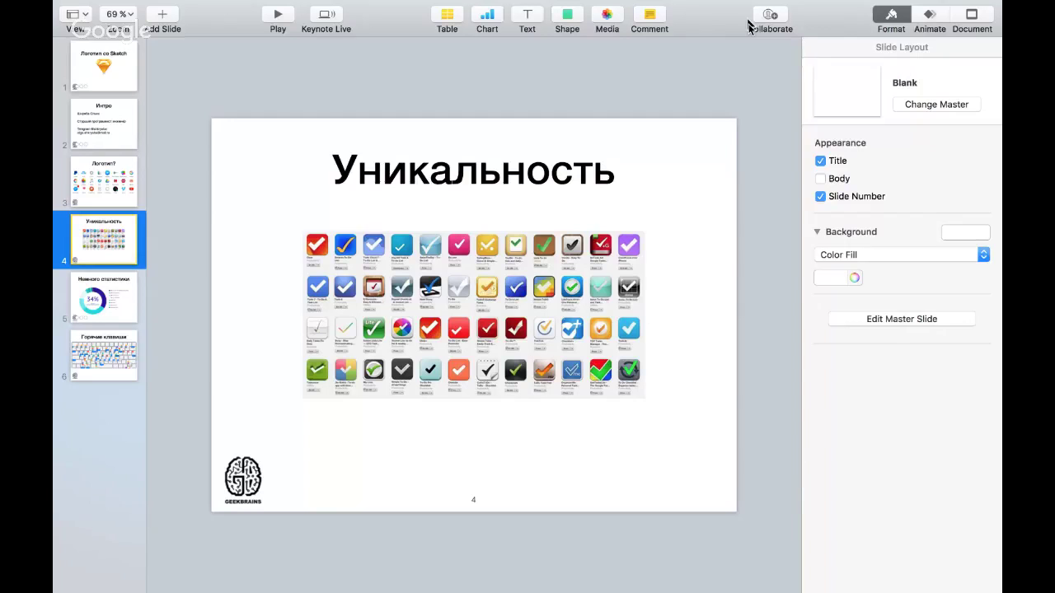
pyautogui.click(494, 321)
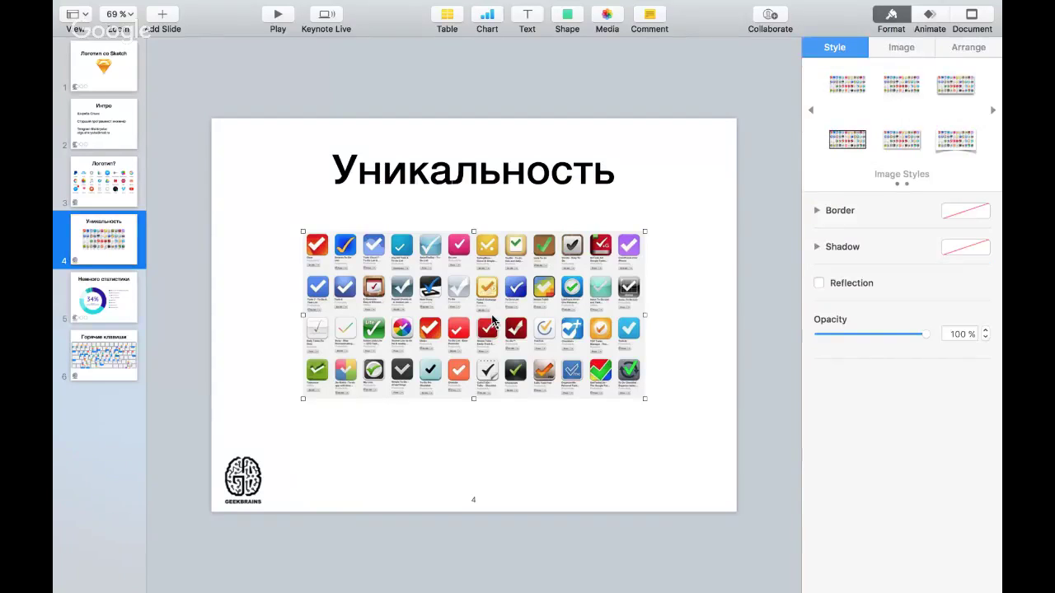
pyautogui.hotkey('ctrl', 'Right')
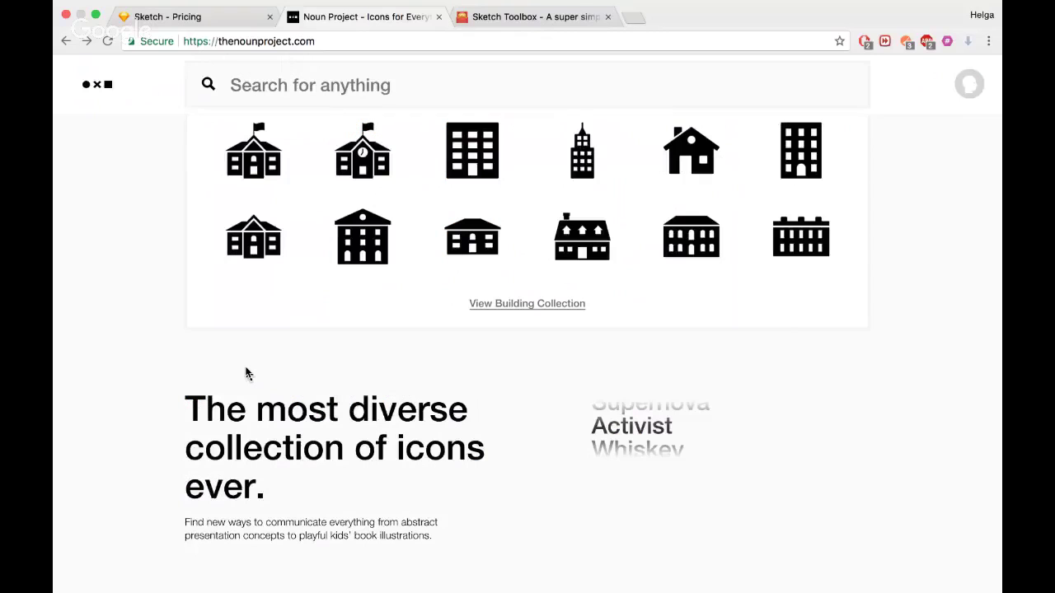
# Go back to the 'moon' search results and open the black cratered full-moon icon's details
pyautogui.scroll(10, 245, 388)
pyautogui.click(66, 41)
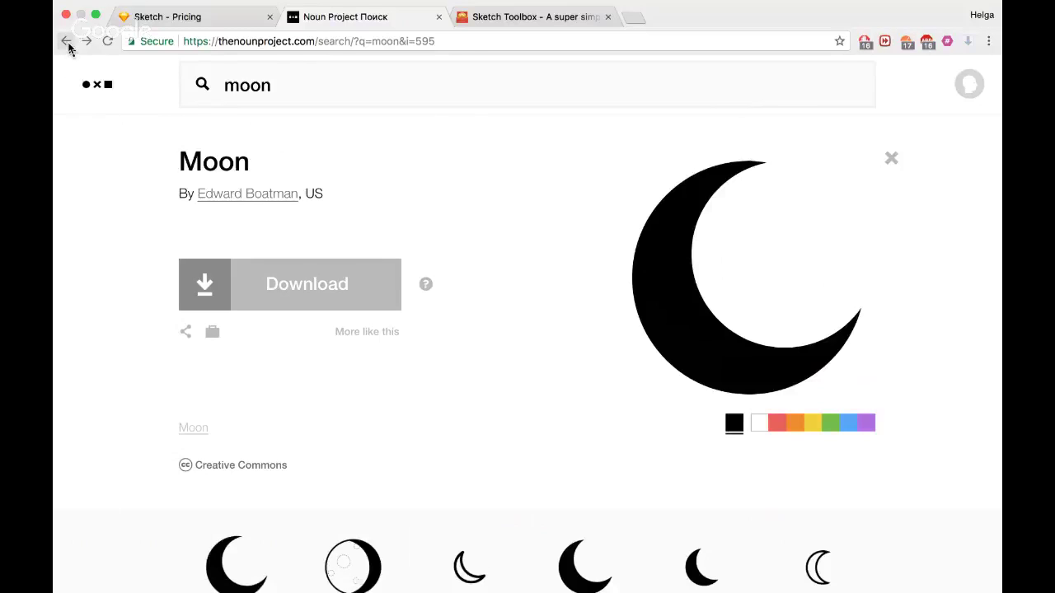
pyautogui.scroll(-10, 358, 349)
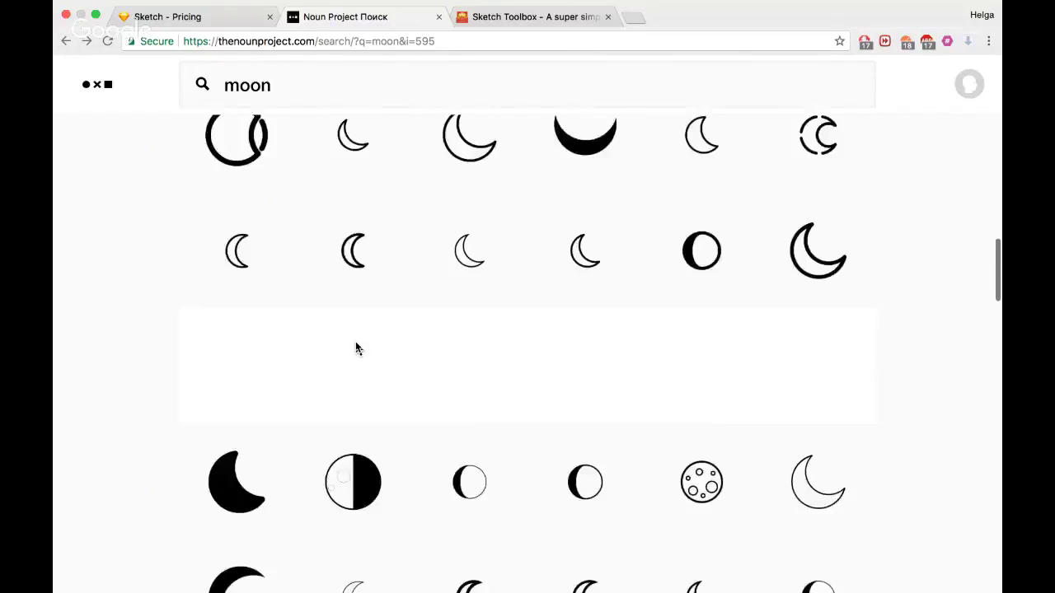
pyautogui.scroll(-10, 357, 348)
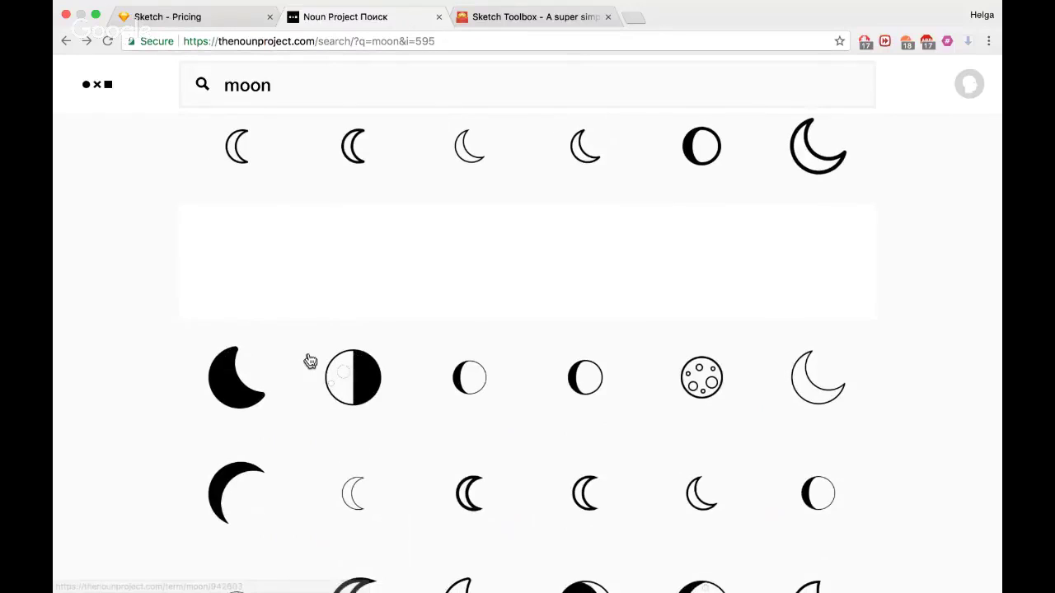
pyautogui.scroll(5, 310, 361)
pyautogui.scroll(10, 310, 361)
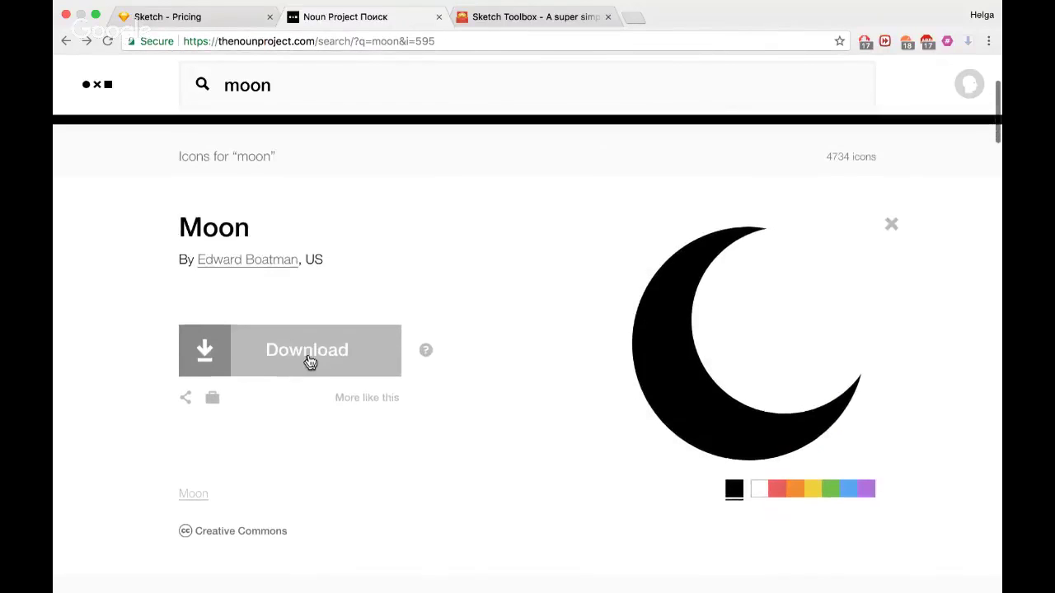
pyautogui.scroll(-5, 310, 361)
pyautogui.scroll(-5, 310, 362)
pyautogui.scroll(6, 310, 362)
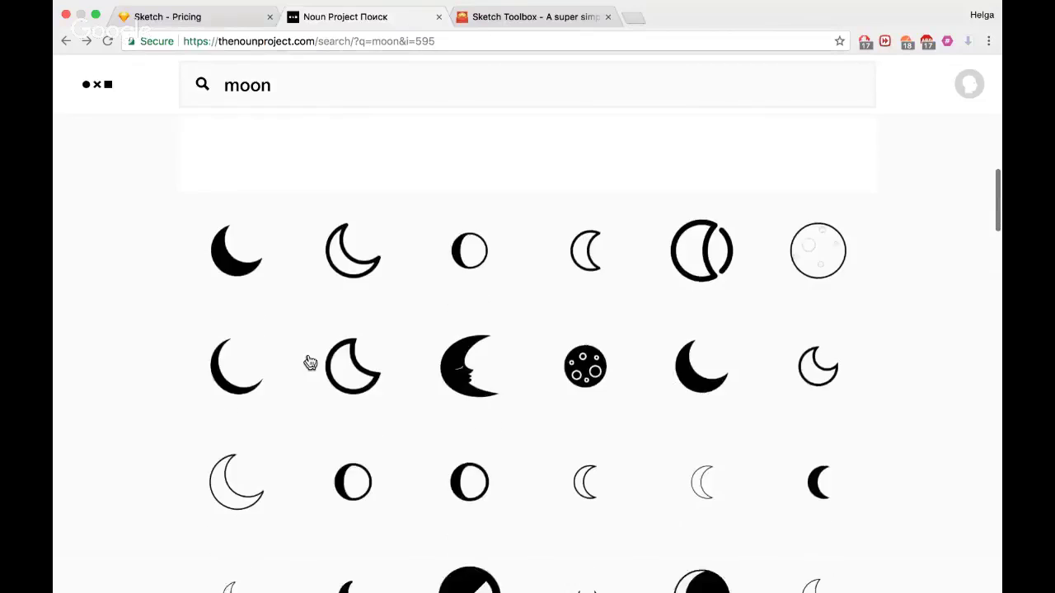
pyautogui.scroll(-2, 310, 362)
pyautogui.scroll(-1, 310, 362)
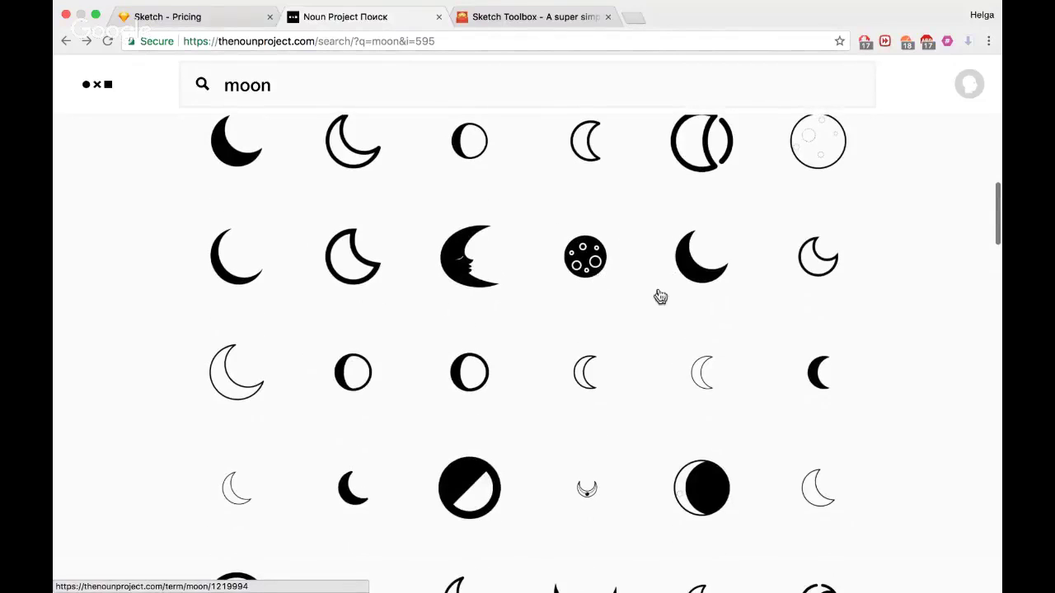
pyautogui.scroll(-1, 345, 488)
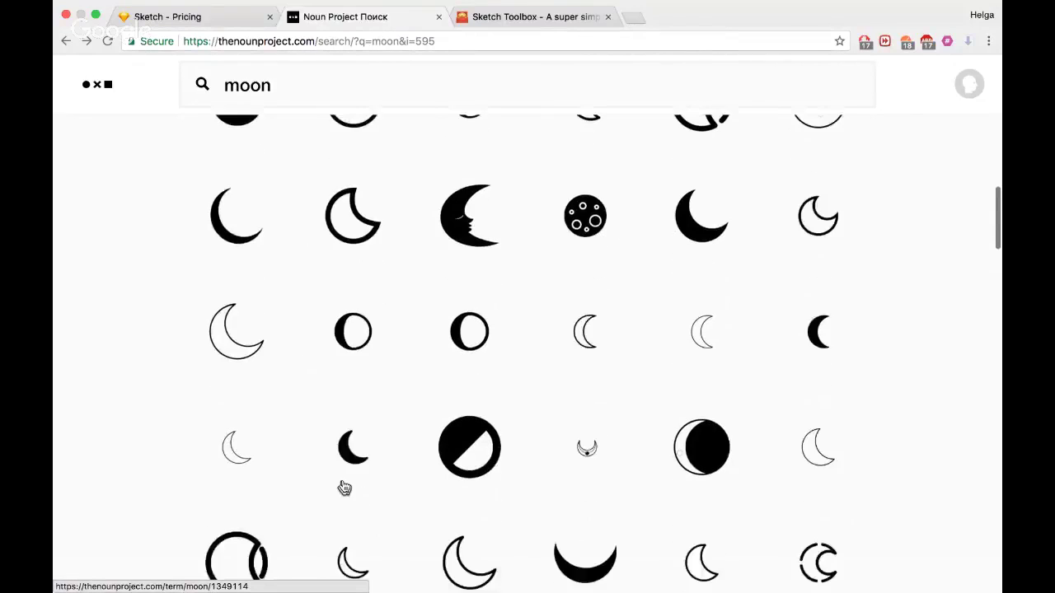
pyautogui.scroll(1, 344, 488)
pyautogui.scroll(2, 593, 315)
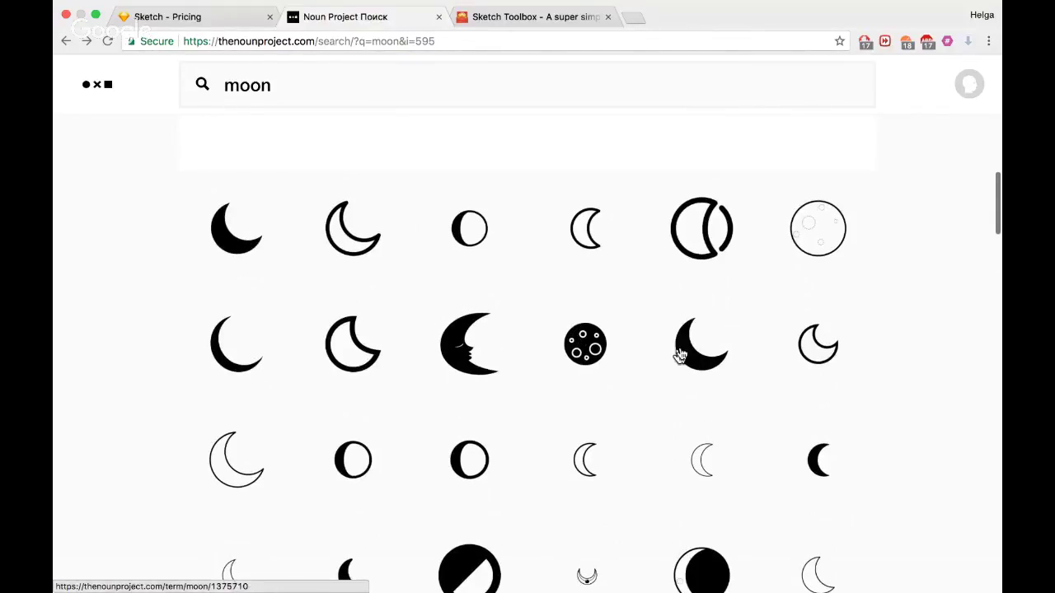
pyautogui.scroll(-1, 581, 407)
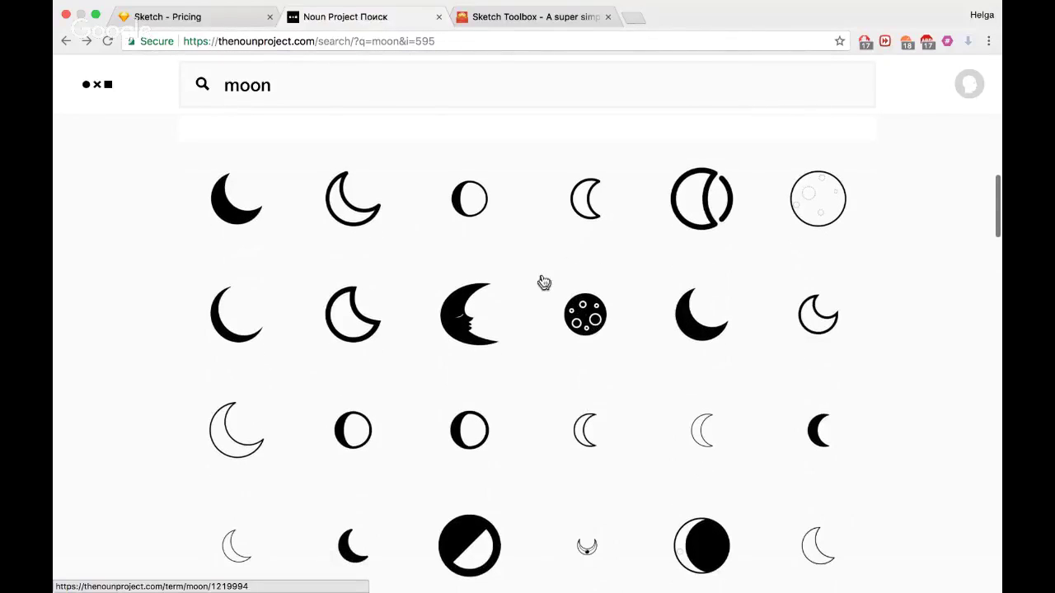
pyautogui.click(582, 305)
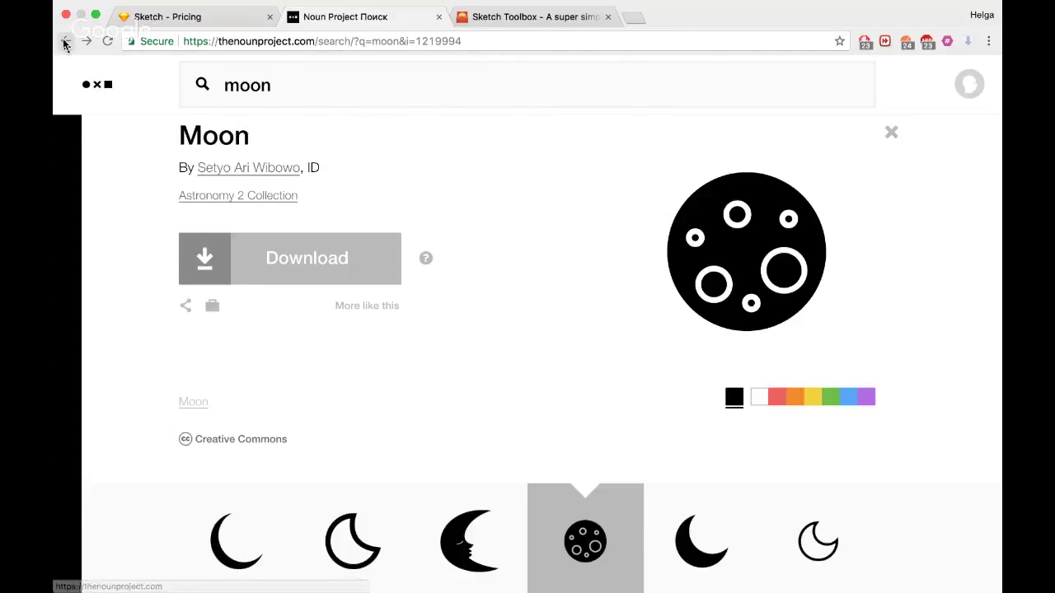
# View the details of the solid crescent and then the thin outlined crescent icons
pyautogui.scroll(-5, 499, 303)
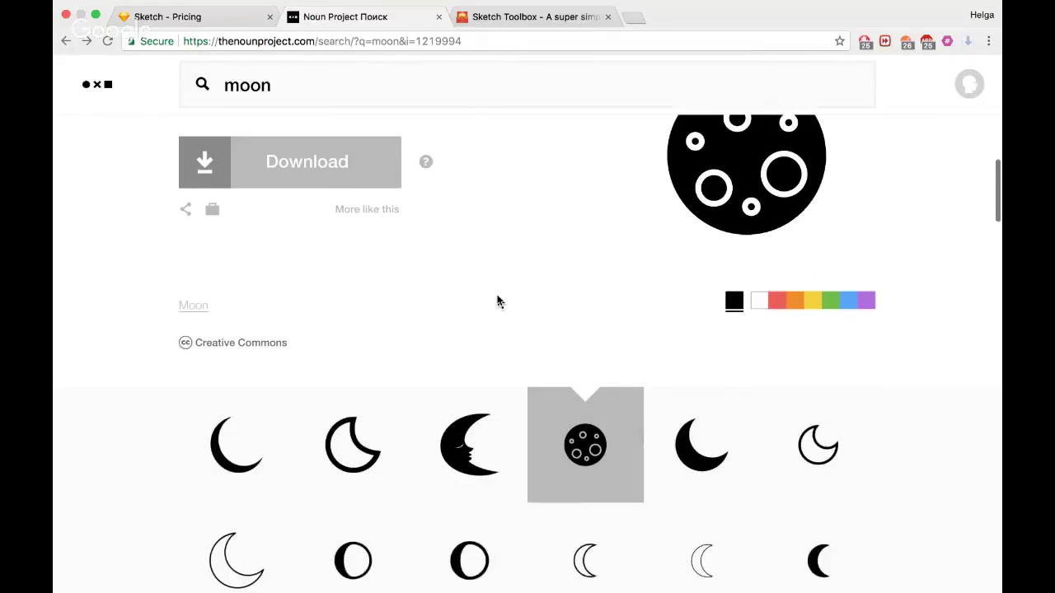
pyautogui.click(705, 243)
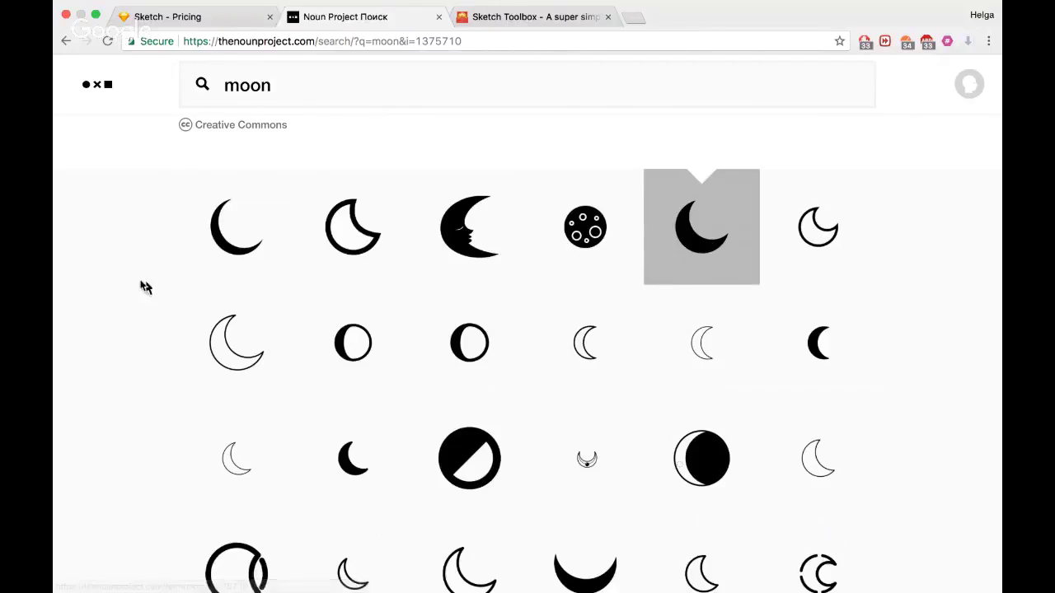
pyautogui.scroll(-2, 581, 482)
pyautogui.scroll(-4, 581, 484)
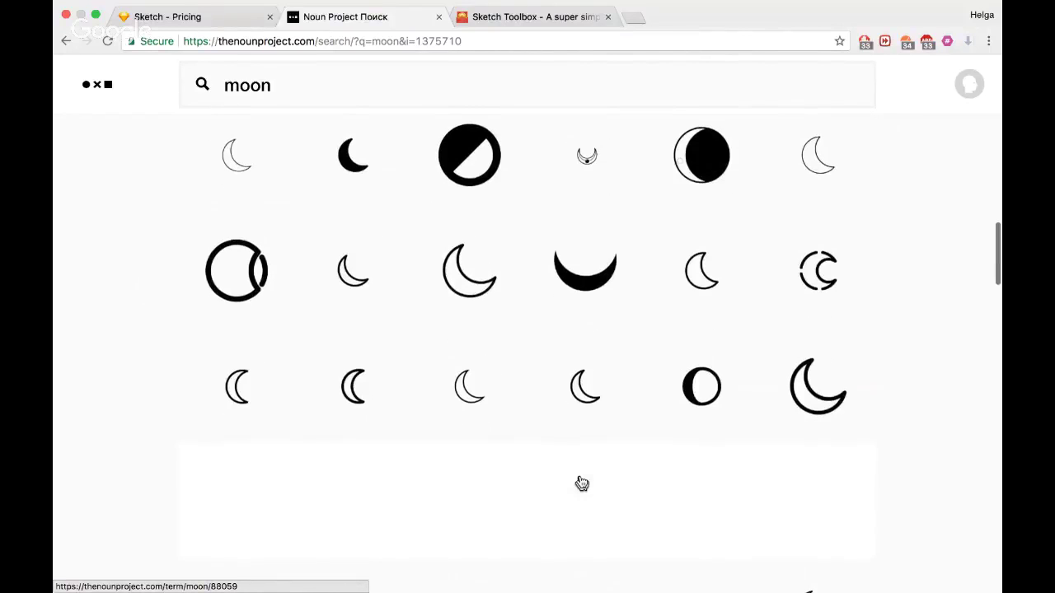
pyautogui.scroll(7, 582, 484)
pyautogui.scroll(-2, 582, 484)
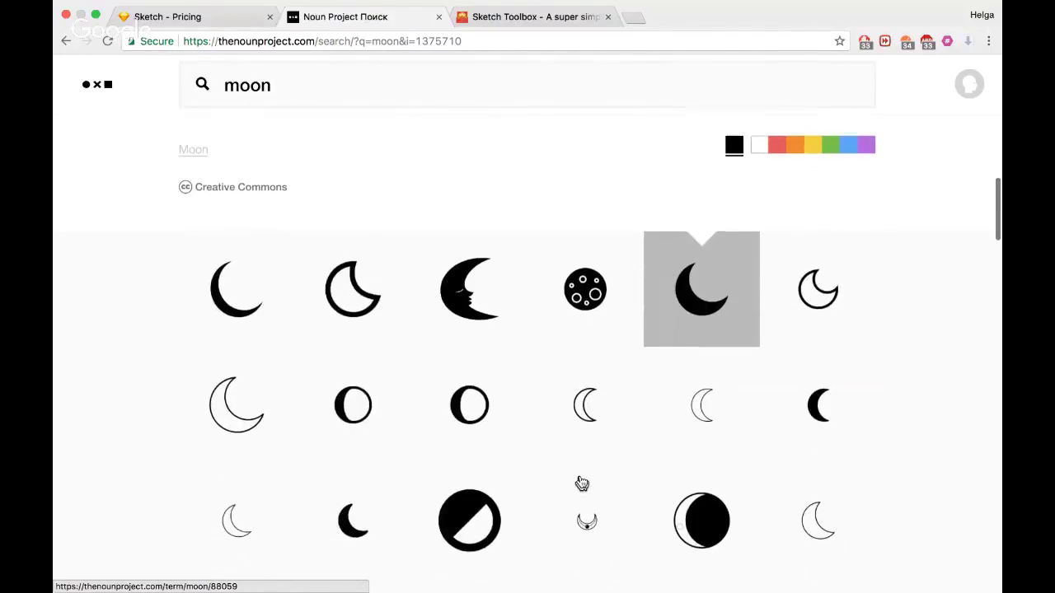
pyautogui.click(818, 276)
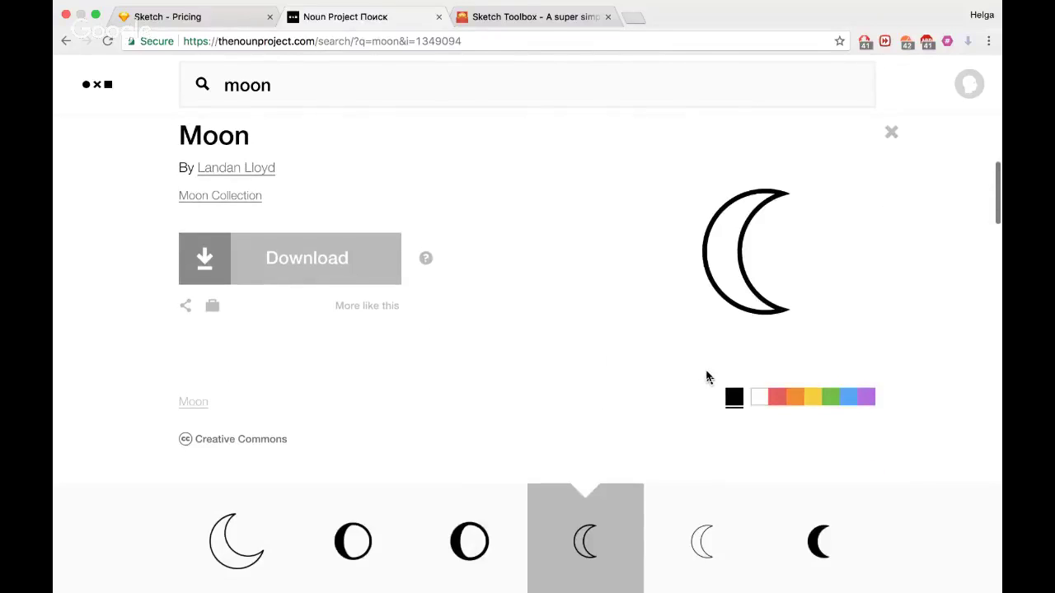
# Open the detail panel for the crescent moon with two small stars
pyautogui.scroll(6, 706, 375)
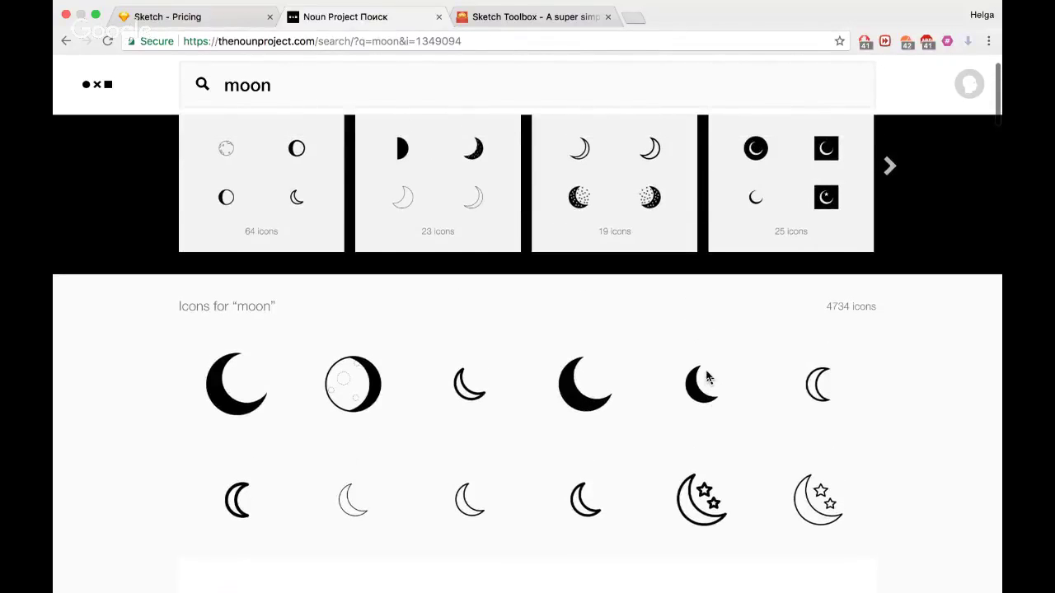
pyautogui.scroll(1, 707, 375)
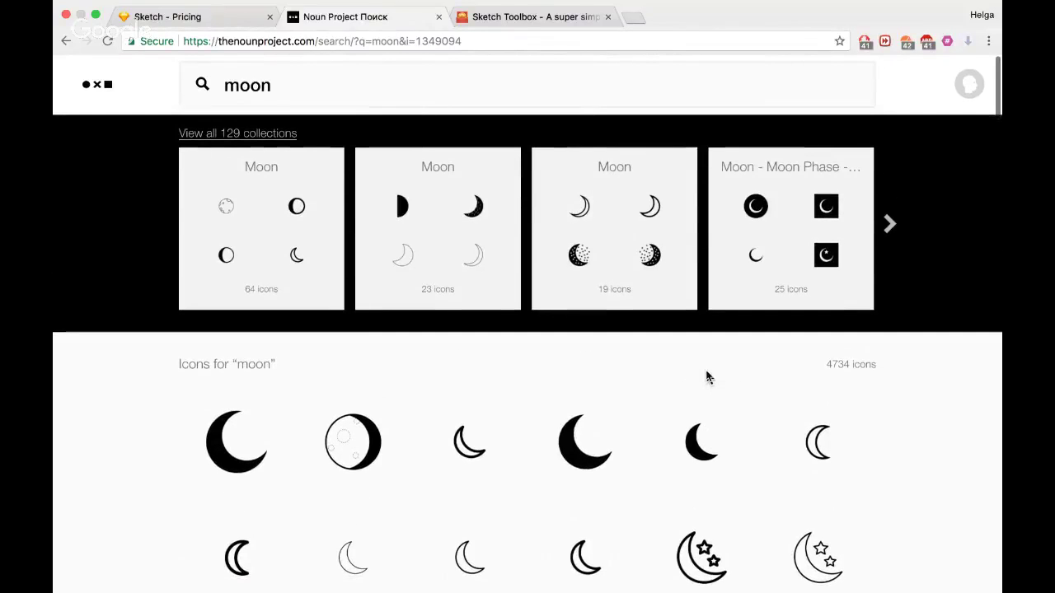
pyautogui.scroll(-3, 706, 375)
pyautogui.scroll(-2, 707, 378)
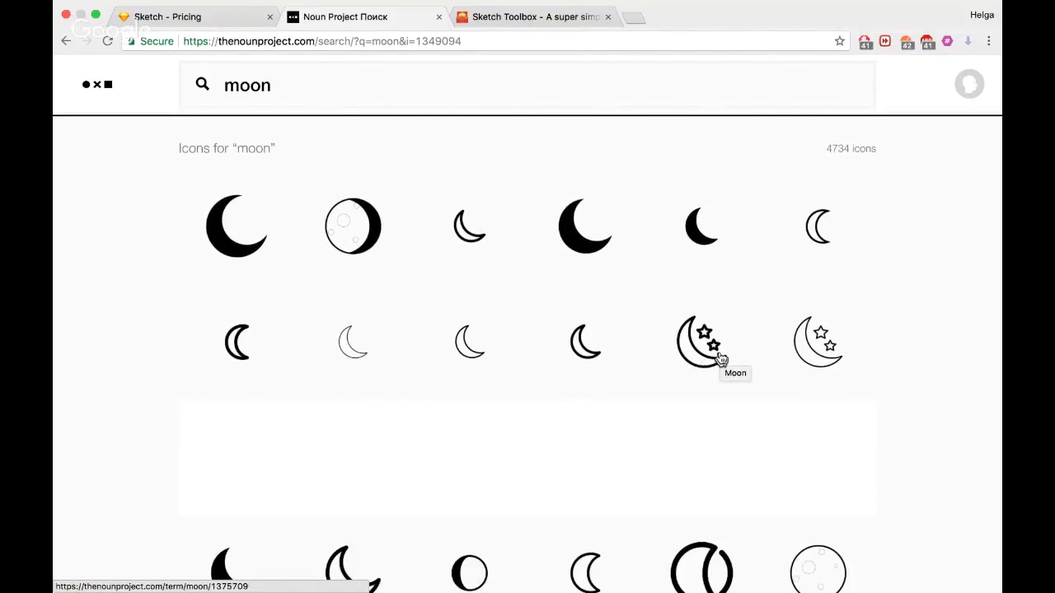
pyautogui.click(719, 356)
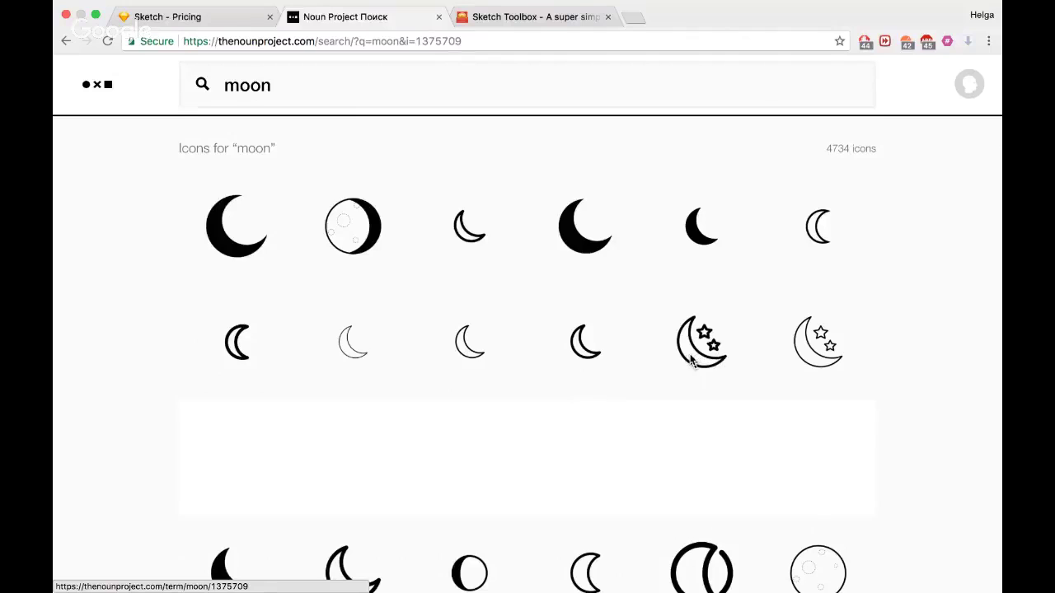
pyautogui.scroll(-1, 590, 396)
pyautogui.scroll(-1, 590, 396)
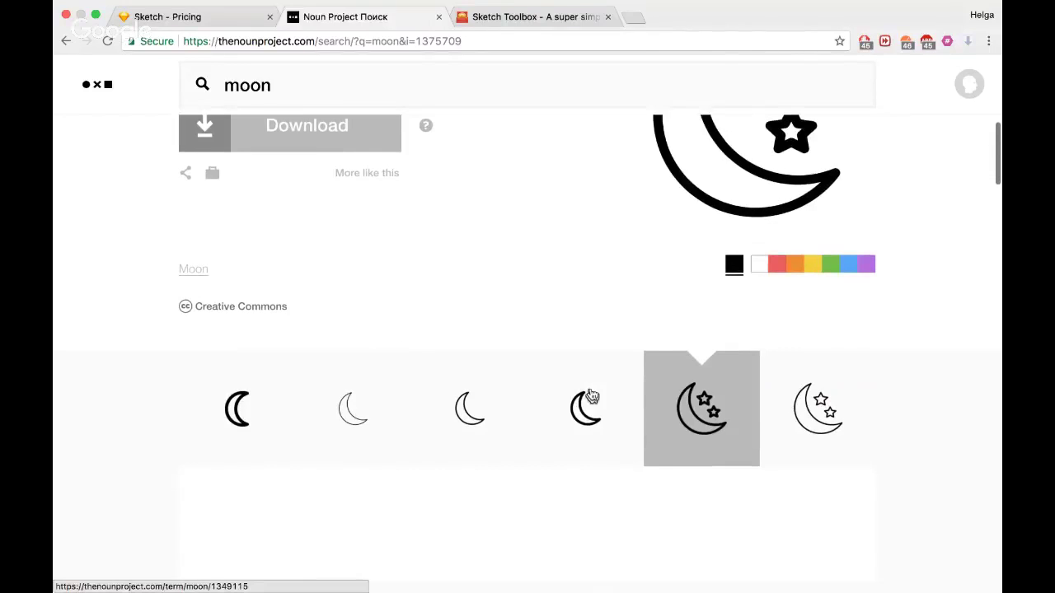
pyautogui.scroll(7, 591, 396)
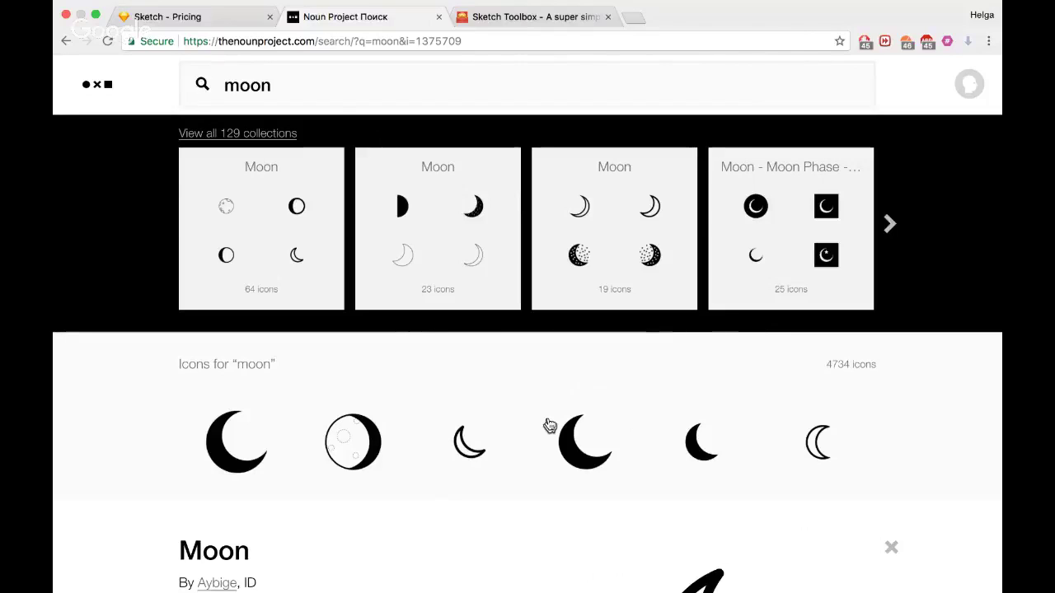
# Browse further rows of moon results and select the page's web address
pyautogui.scroll(-5, 550, 425)
pyautogui.scroll(-10, 550, 425)
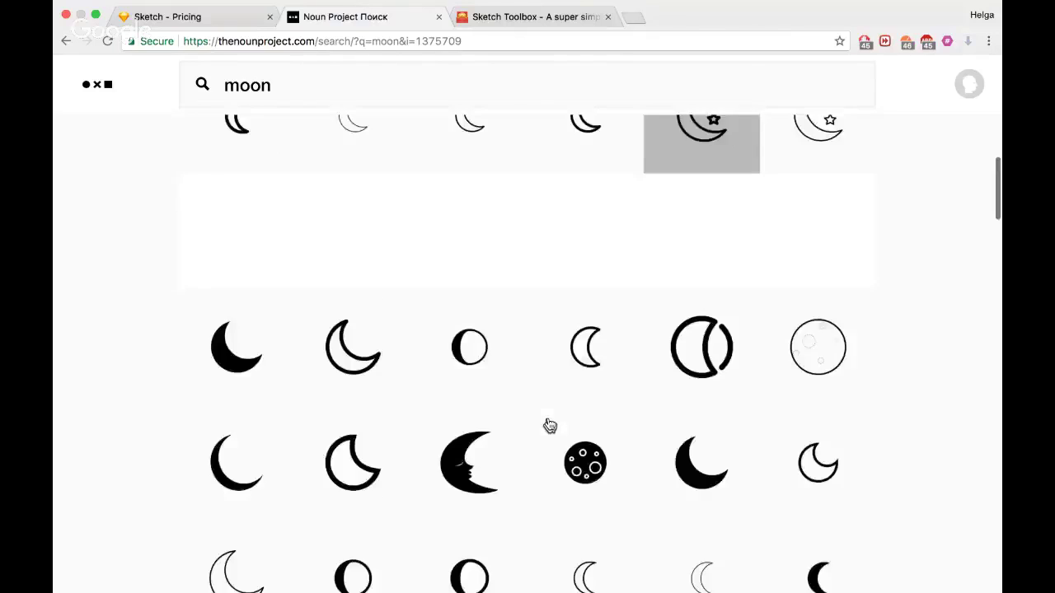
pyautogui.scroll(-15, 550, 425)
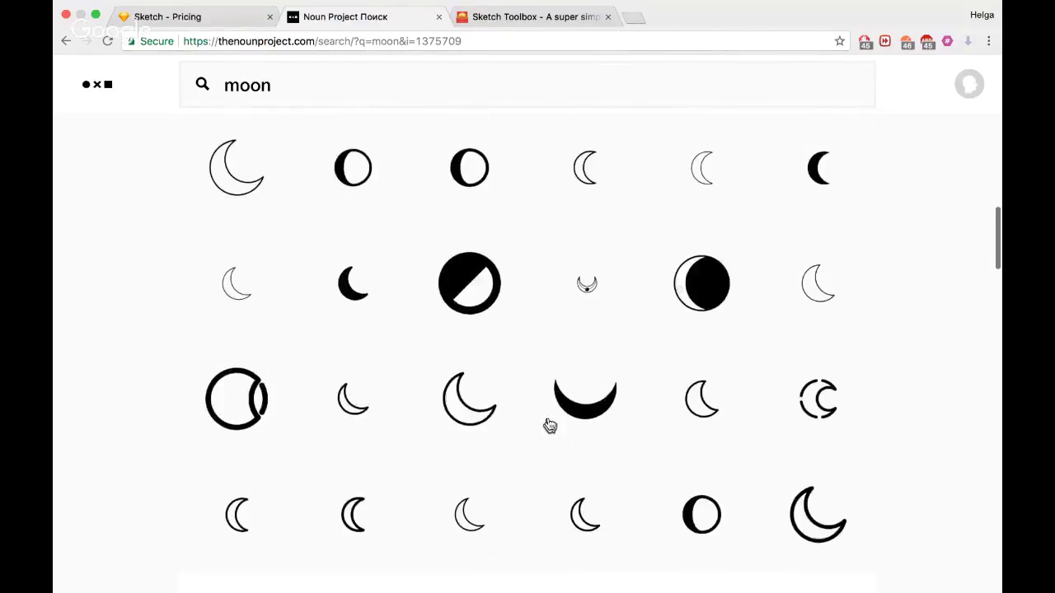
pyautogui.scroll(-1, 550, 425)
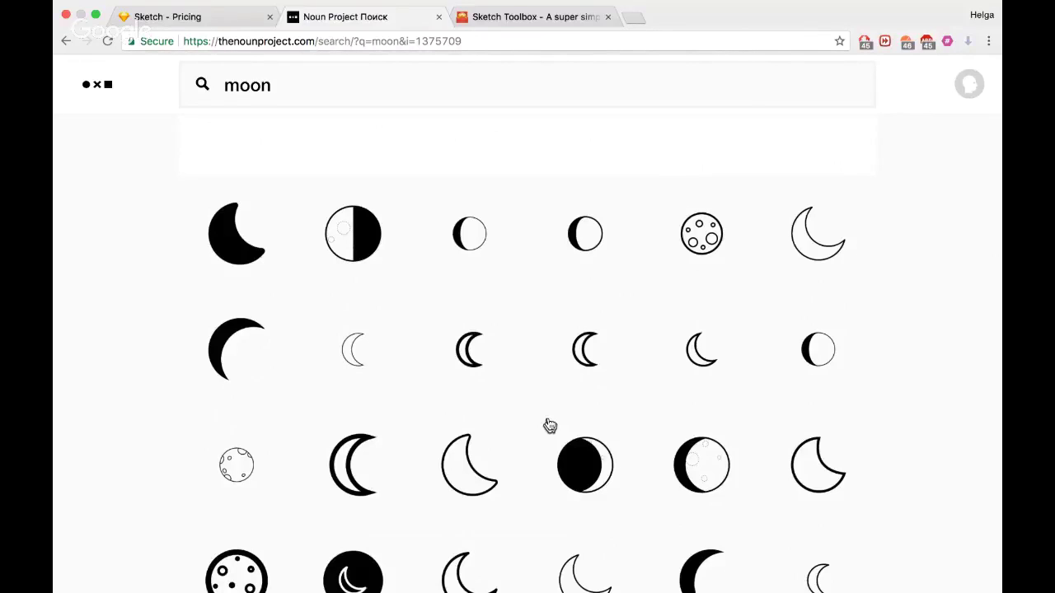
pyautogui.scroll(-10, 549, 425)
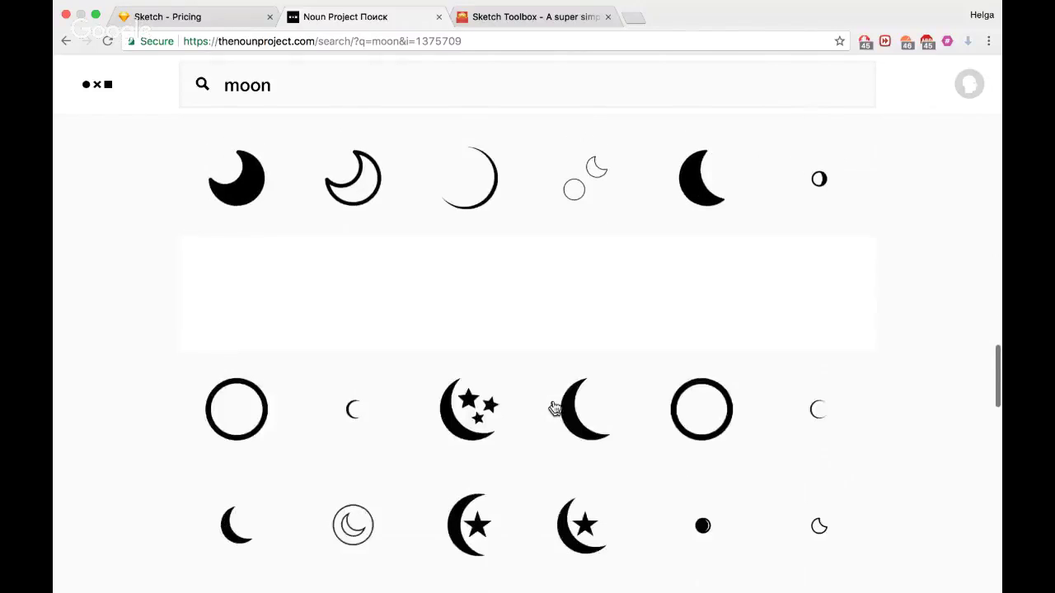
pyautogui.scroll(-5, 555, 409)
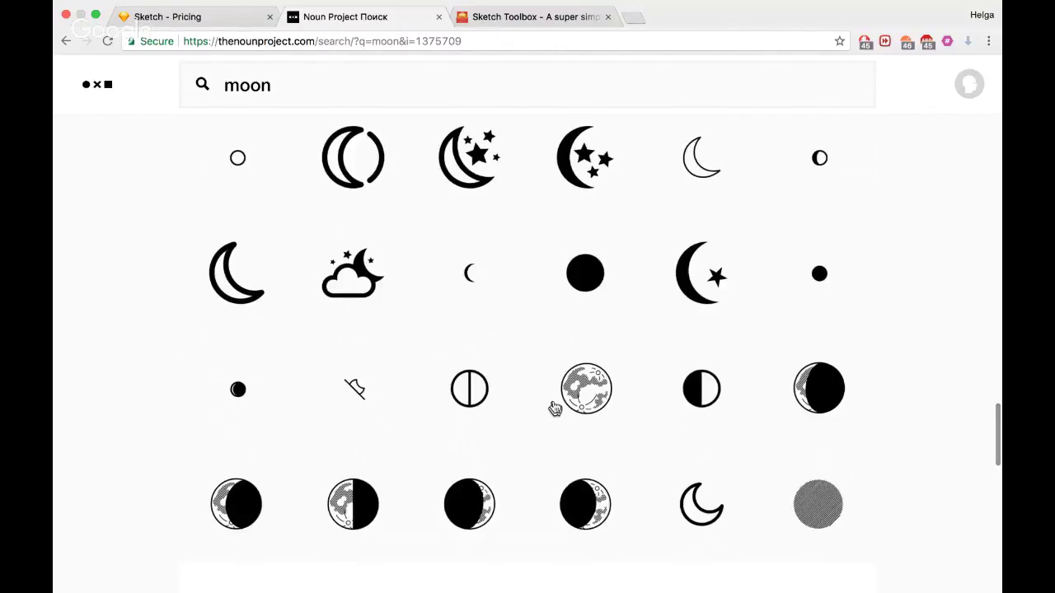
pyautogui.scroll(1, 554, 409)
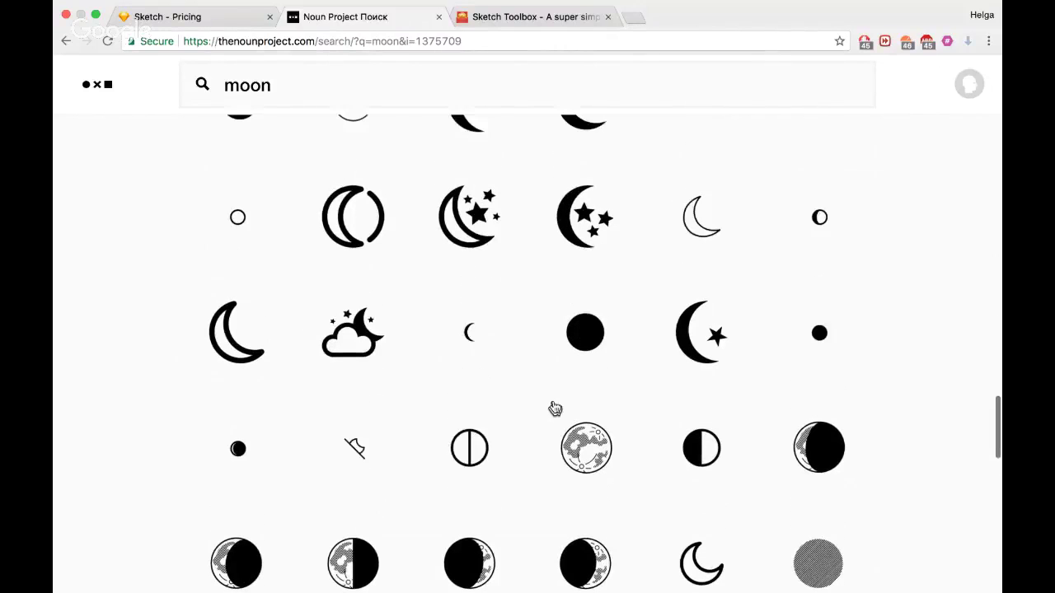
pyautogui.click(316, 47)
# Look over more moon results, then move to the full-screen Sketch icon document
pyautogui.scroll(-6, 579, 372)
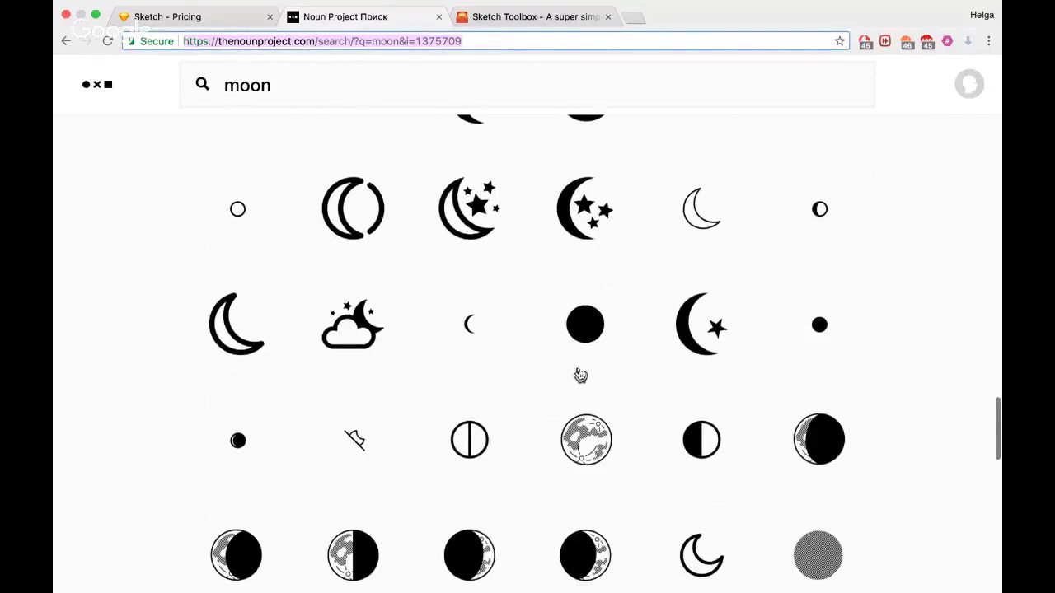
pyautogui.scroll(-10, 579, 371)
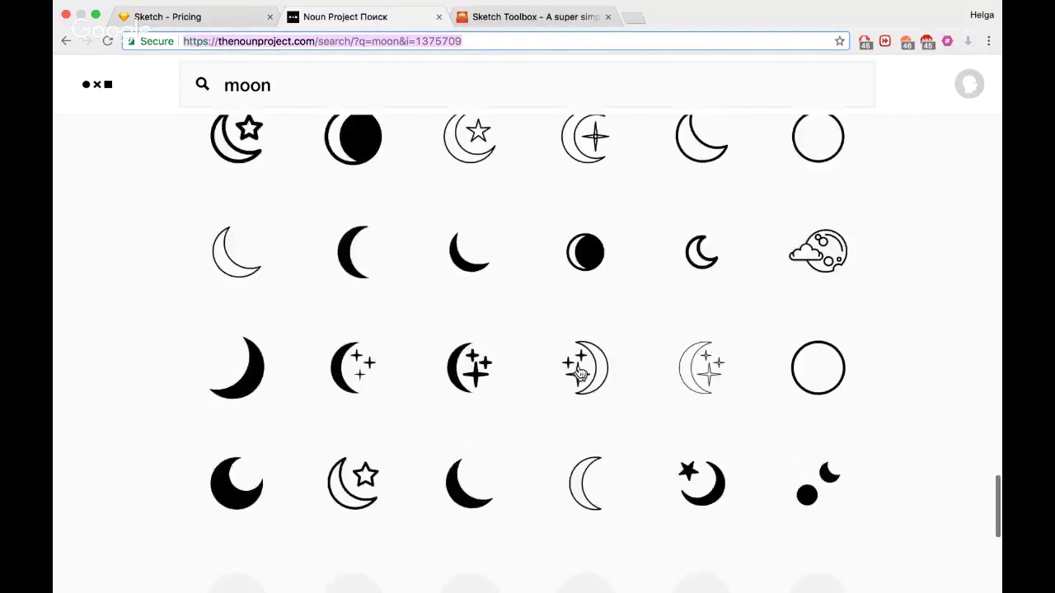
pyautogui.scroll(6, 580, 367)
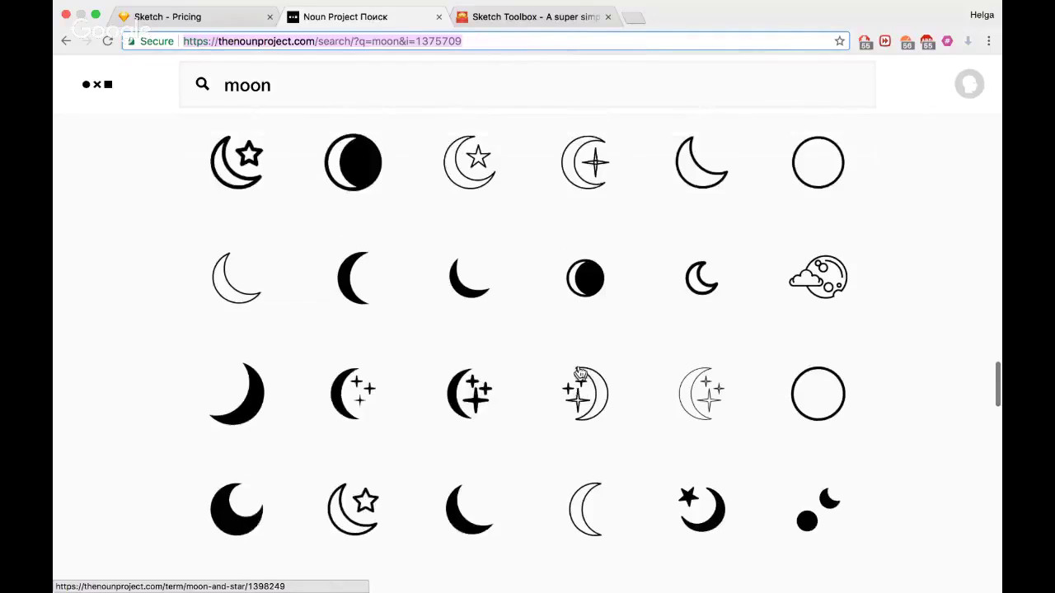
pyautogui.scroll(1, 580, 373)
pyautogui.scroll(-3, 580, 373)
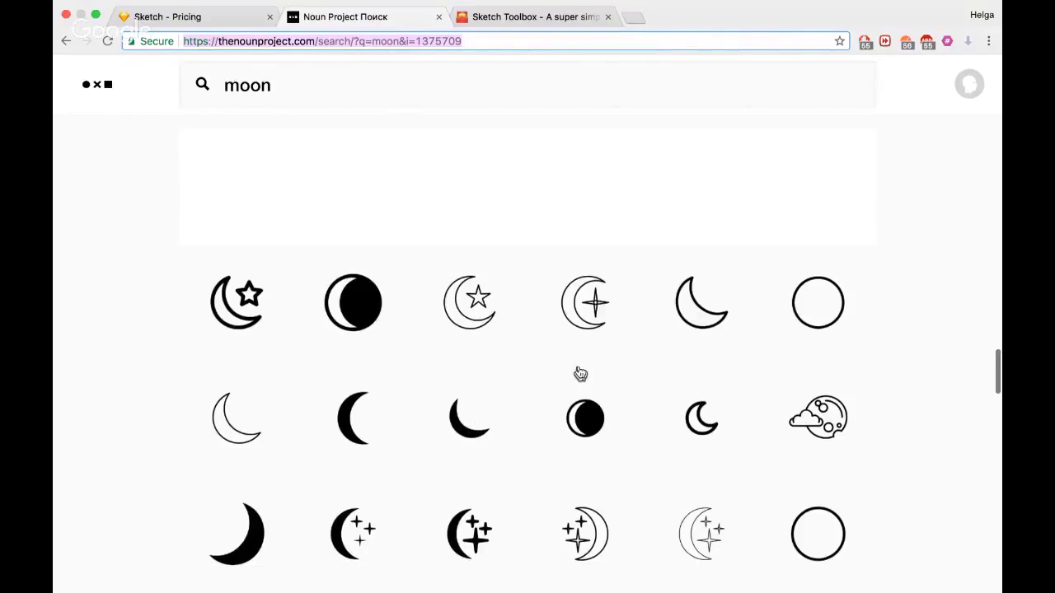
pyautogui.scroll(8, 580, 373)
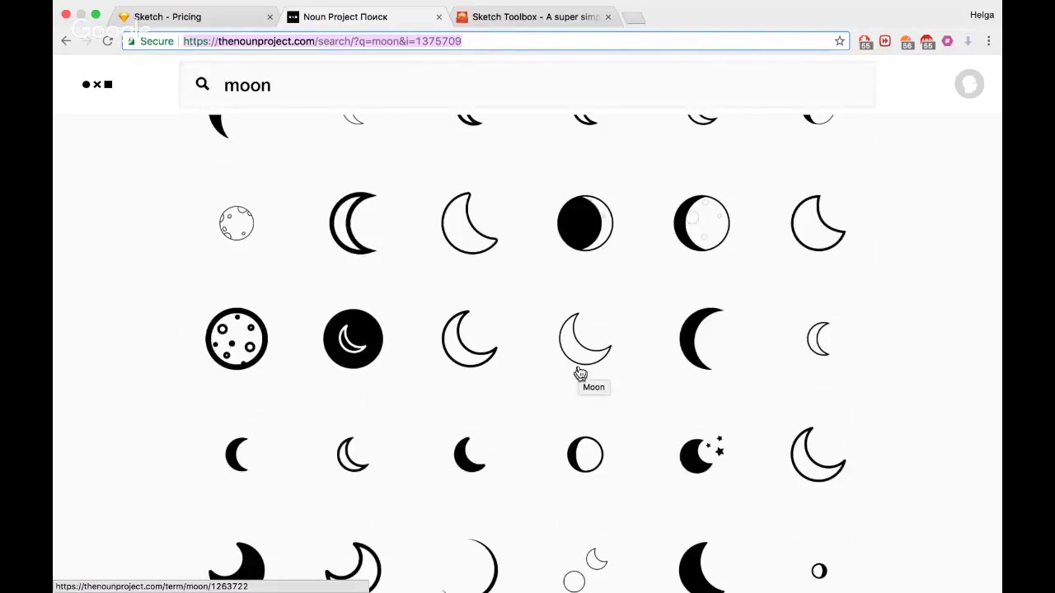
pyautogui.scroll(1, 580, 373)
pyautogui.hotkey('ctrl', 'Right')
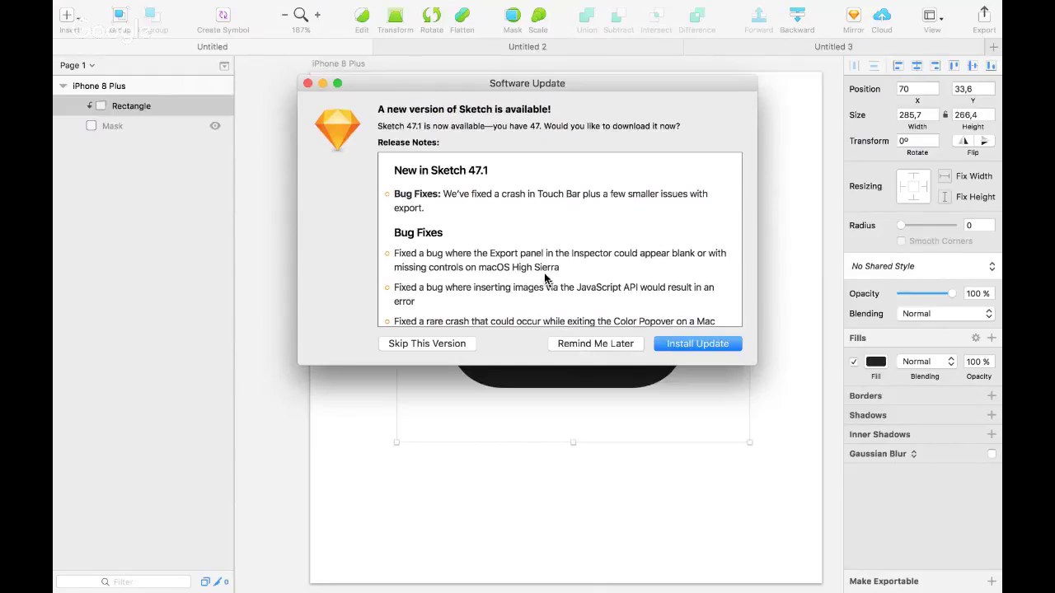
# Dismiss the Sketch update prompt and draw an oval over the dark square's upper left
pyautogui.click(571, 346)
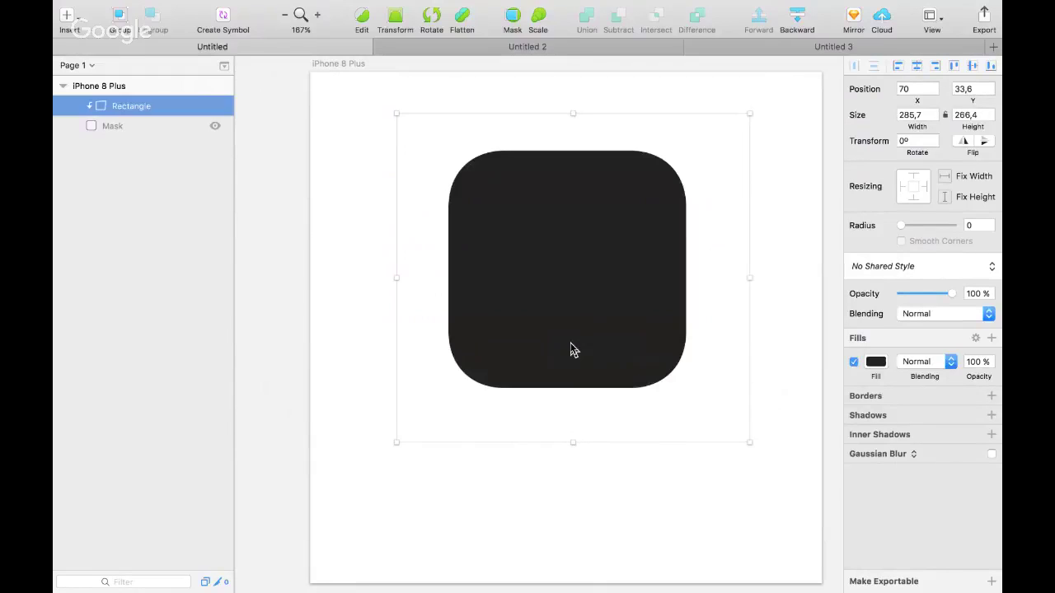
pyautogui.click(804, 379)
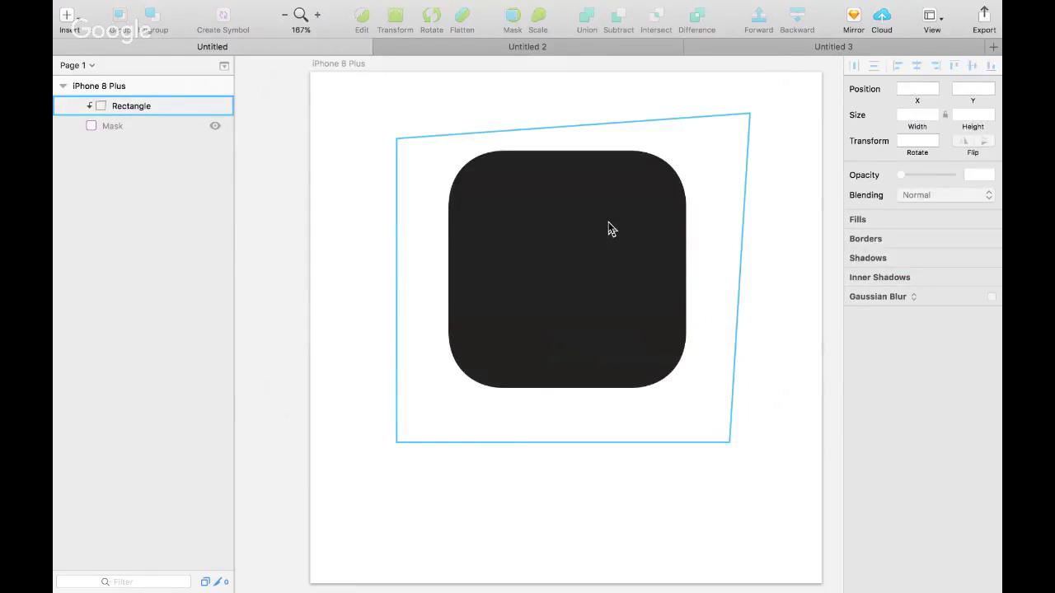
pyautogui.click(586, 233)
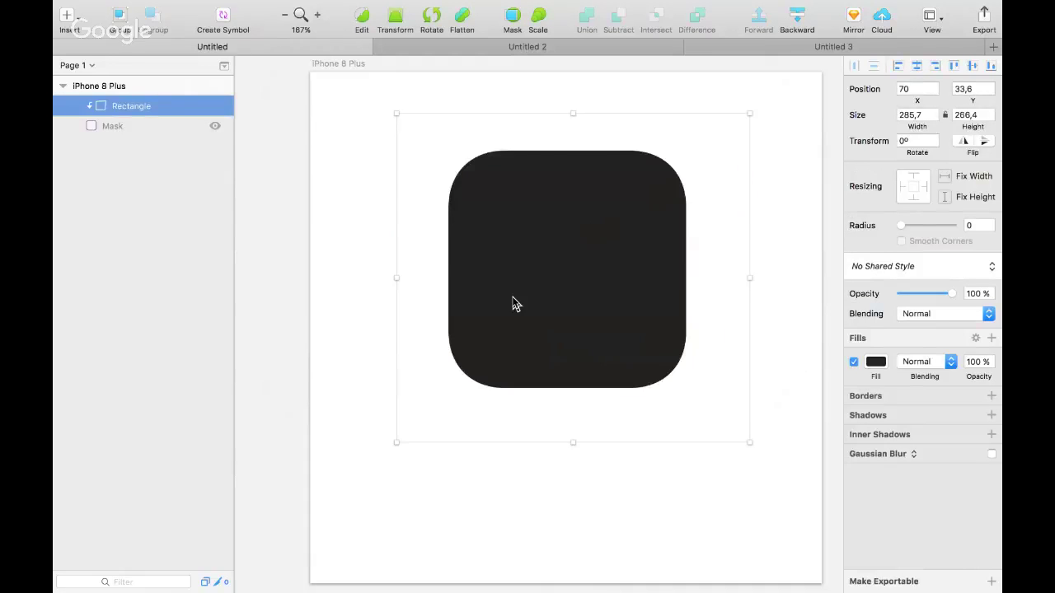
pyautogui.press('o')
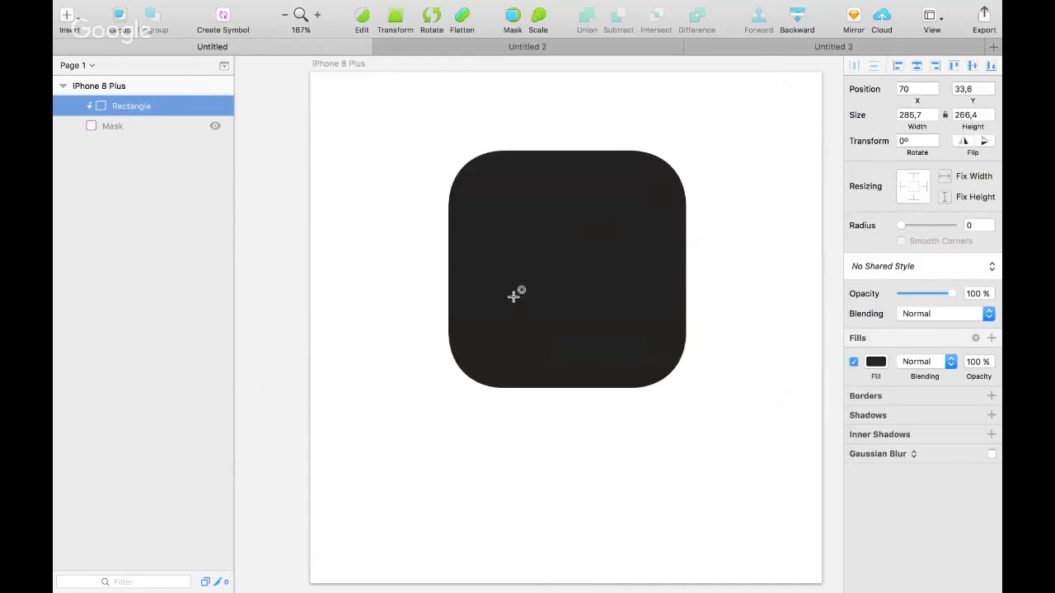
pyautogui.moveTo(483, 207); pyautogui.dragTo(606, 328)
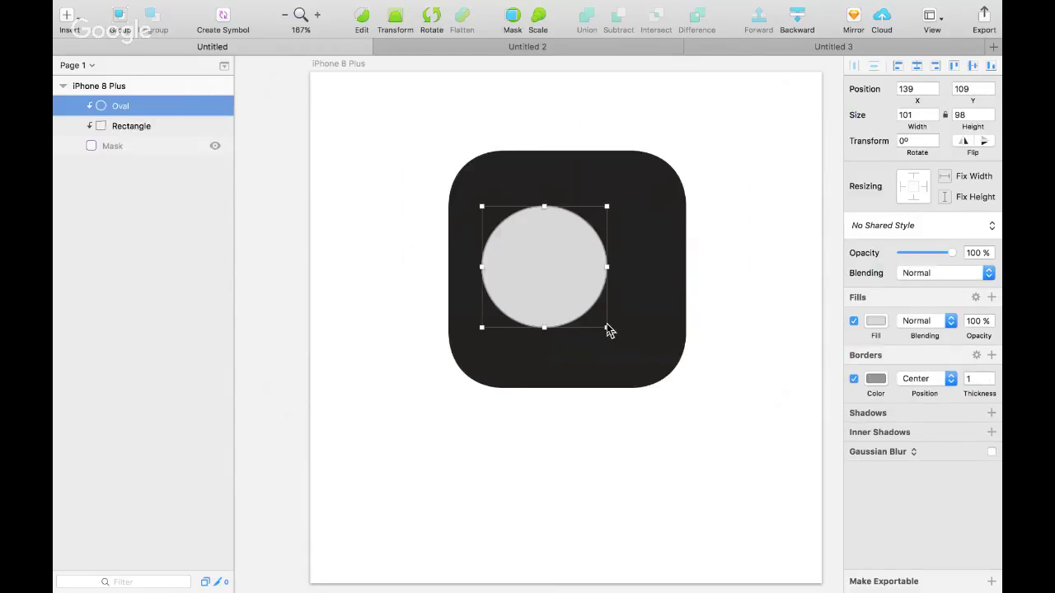
# Undo the first oval and draw a 112 × 112 circle via Insert > Shape > Oval
pyautogui.press('super+z')
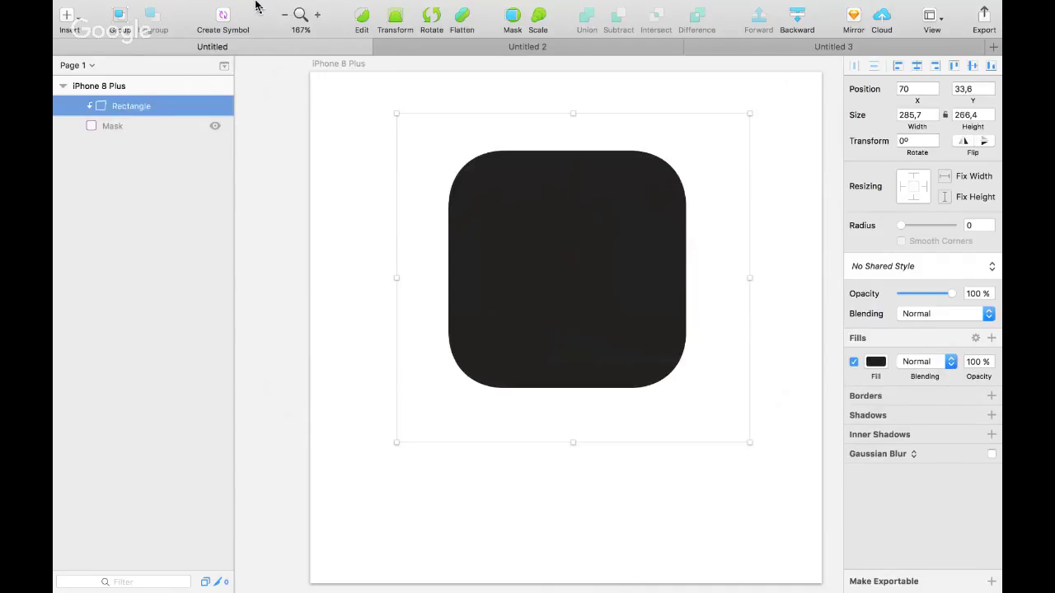
pyautogui.click(218, 10)
pyautogui.moveTo(299, 48)
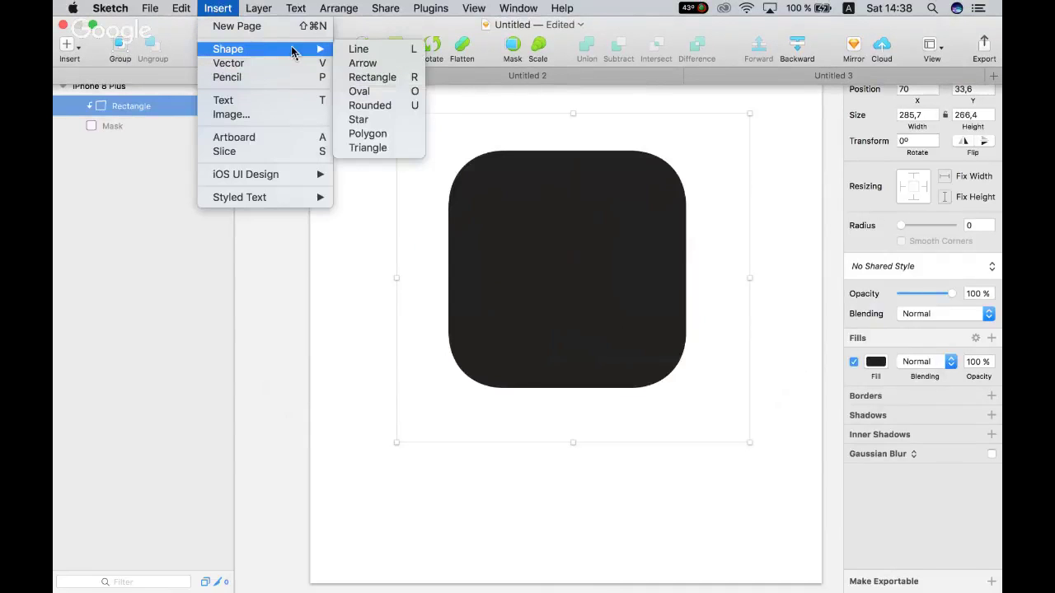
pyautogui.click(360, 92)
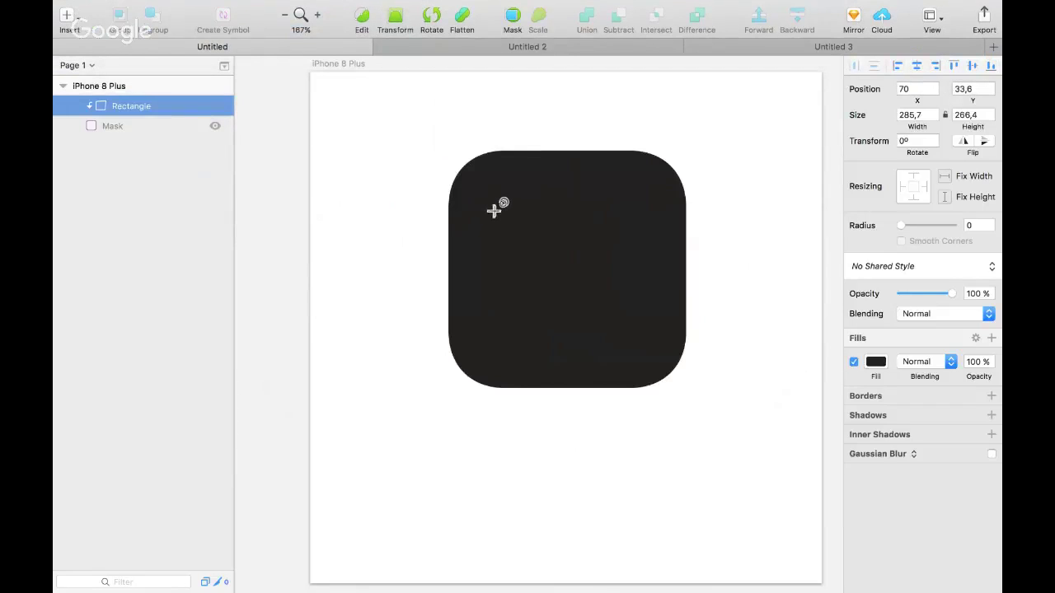
pyautogui.moveTo(483, 206); pyautogui.dragTo(619, 328)
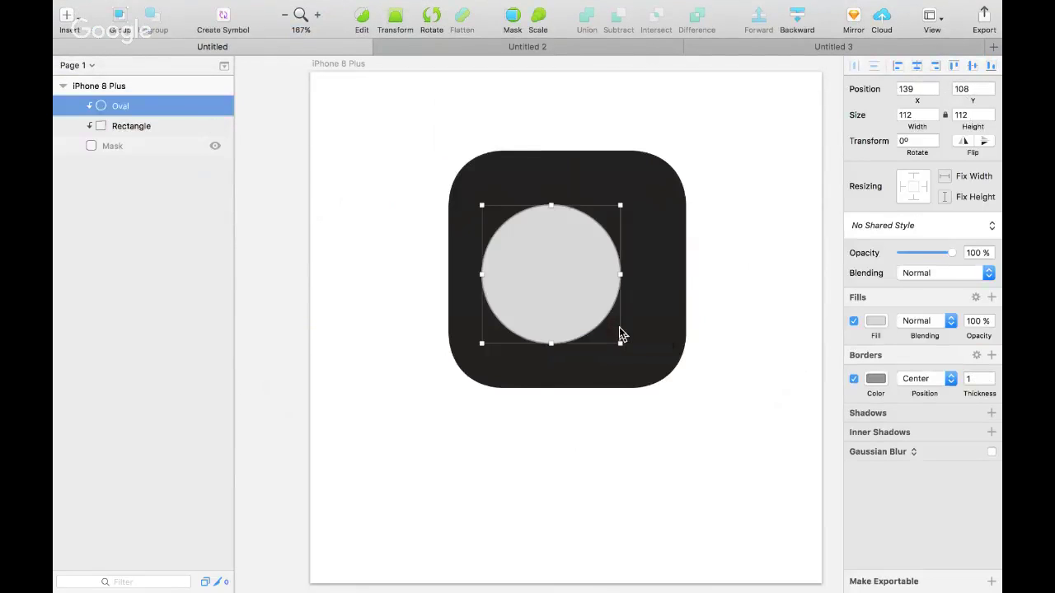
# Remove the circle's border and nudge it slightly higher
pyautogui.click(854, 379)
pyautogui.click(975, 355)
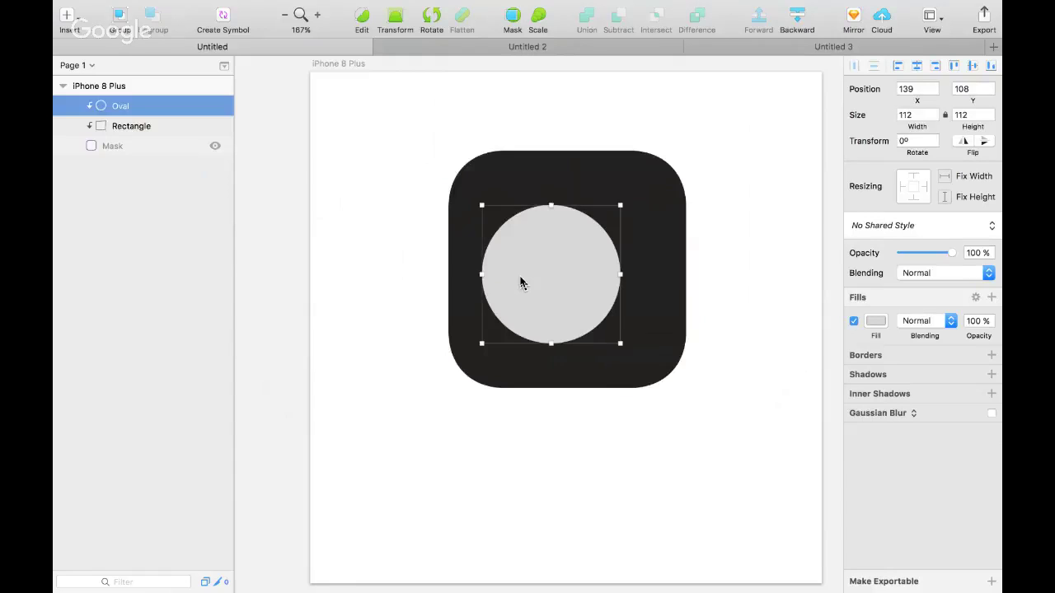
pyautogui.moveTo(520, 283)
pyautogui.mouseDown()
pyautogui.moveTo(520, 263)
pyautogui.moveTo(521, 277)
pyautogui.mouseUp()
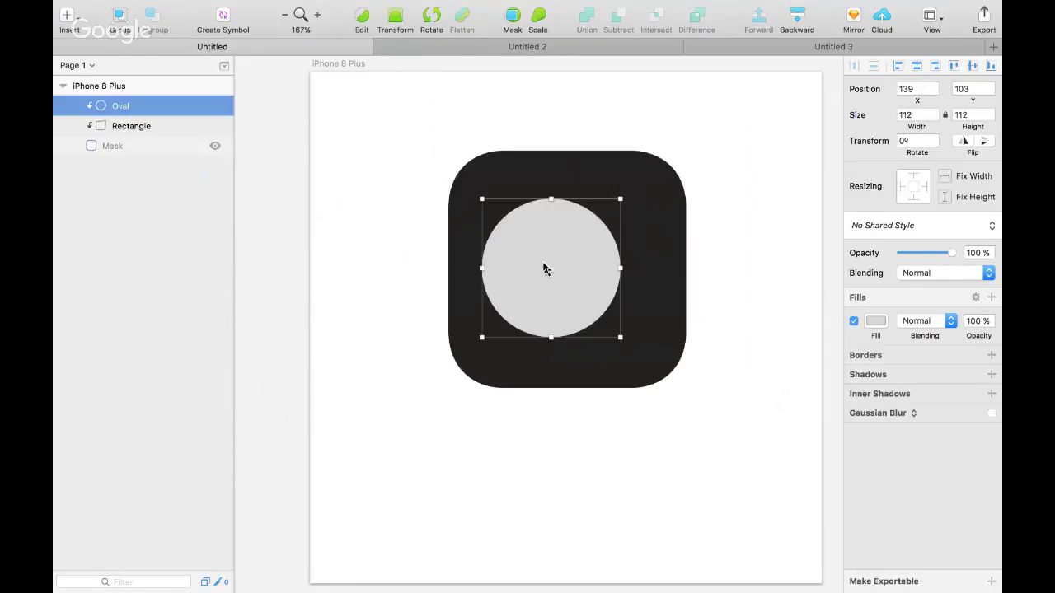
# Duplicate the circle, move the copy right to overlap, and shift the original slightly
pyautogui.press('super+d')
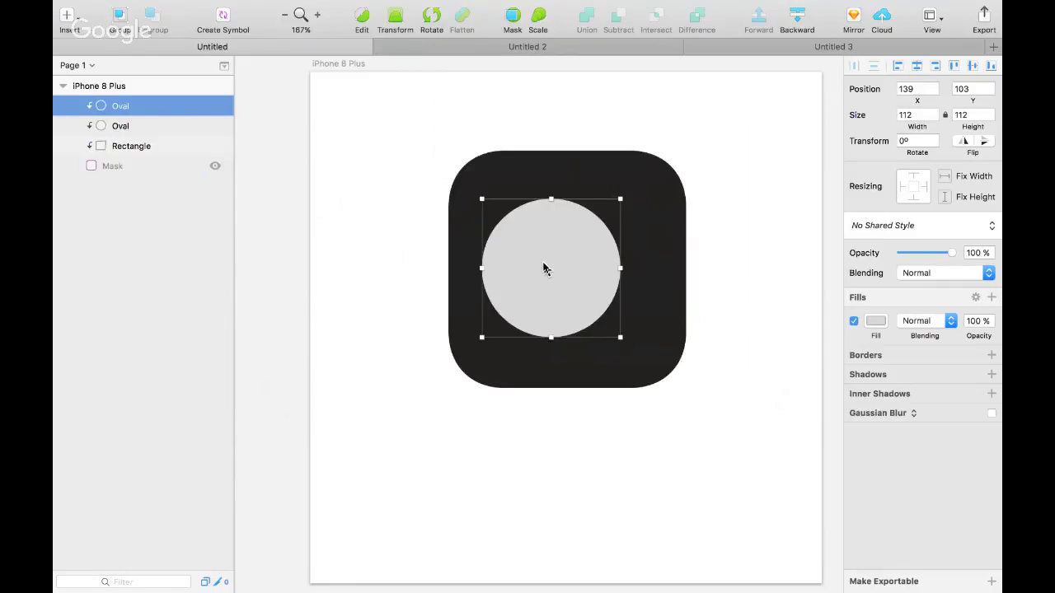
pyautogui.moveTo(539, 266); pyautogui.dragTo(596, 263)
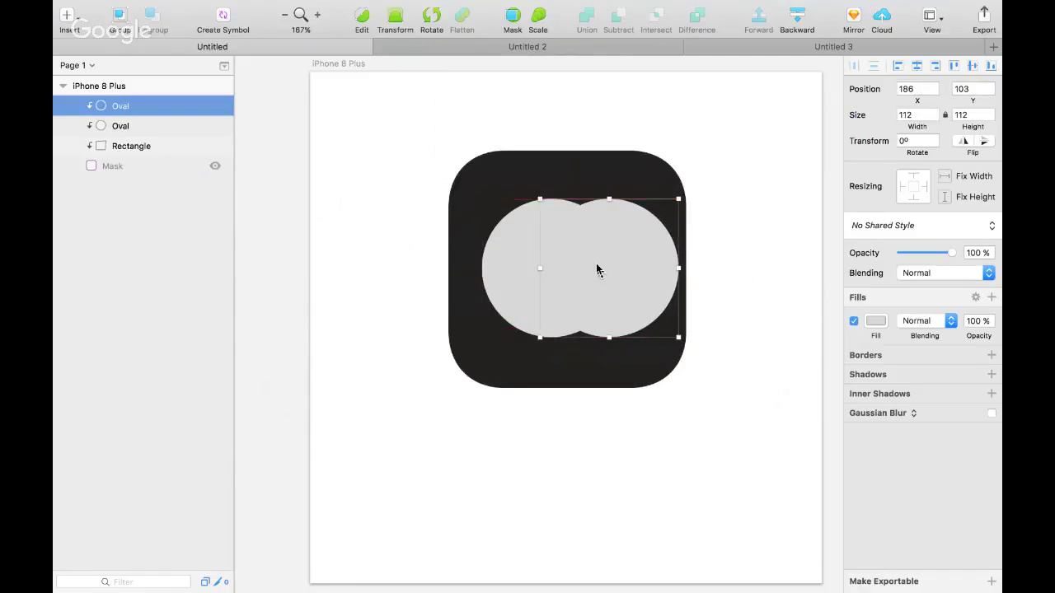
pyautogui.click(518, 274)
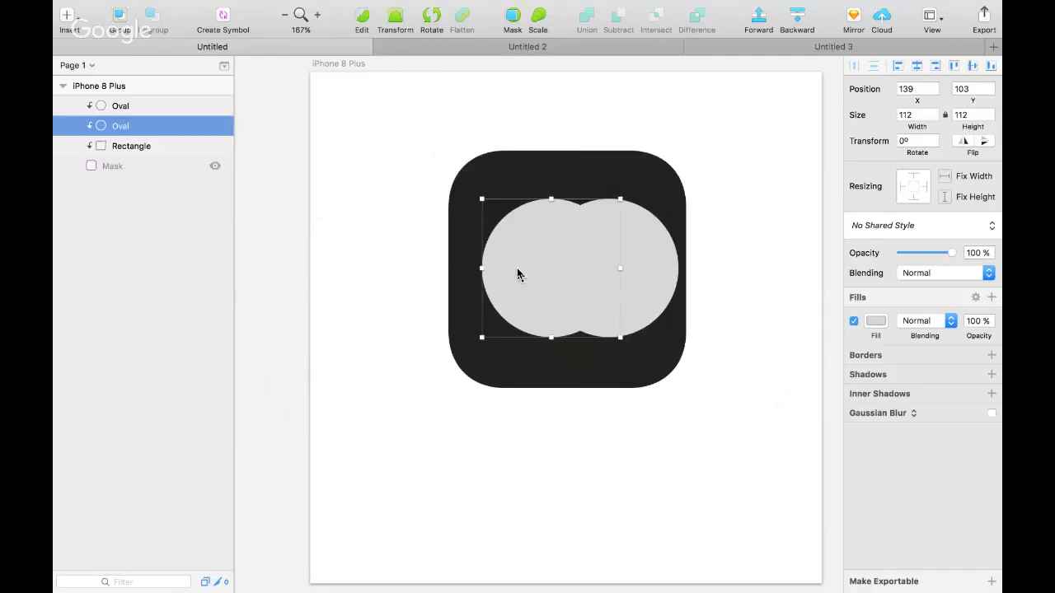
pyautogui.moveTo(517, 274)
pyautogui.mouseDown()
pyautogui.moveTo(533, 272)
pyautogui.moveTo(523, 266)
pyautogui.mouseUp()
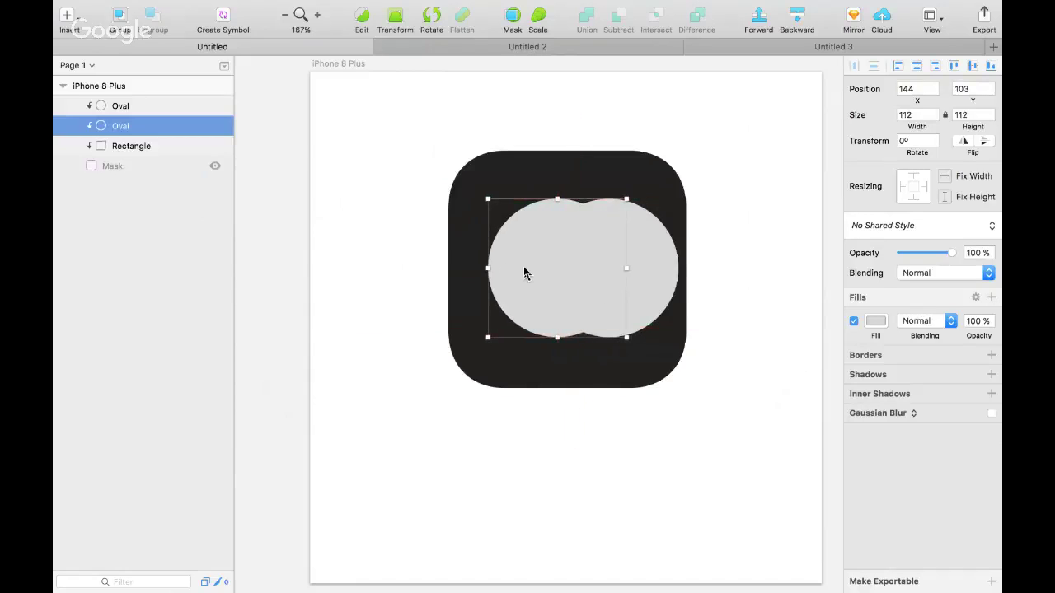
# Select every icon layer and move the whole icon down to the artboard centre
pyautogui.press('super+plus')
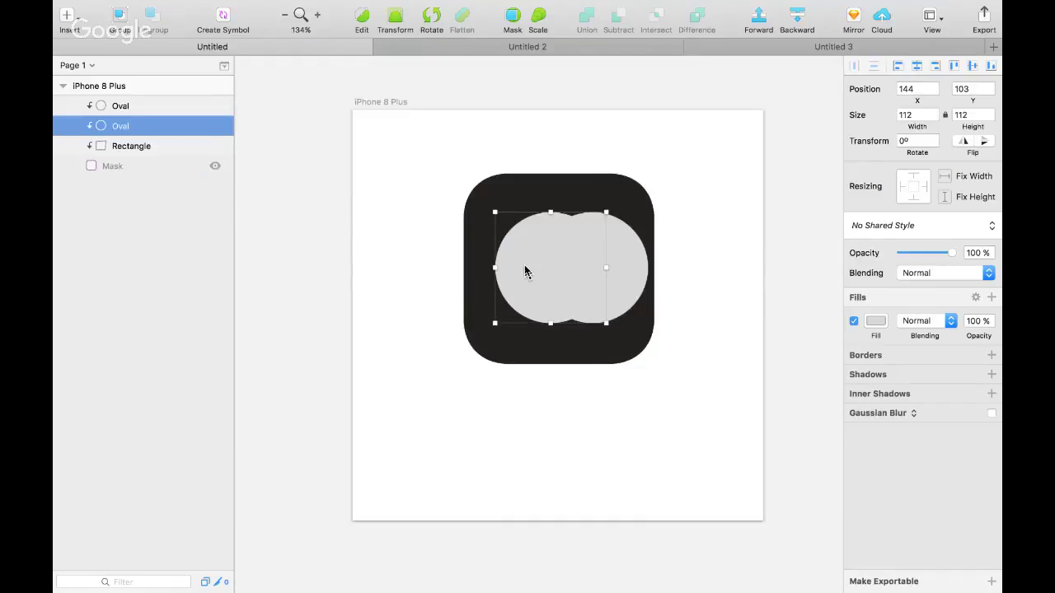
pyautogui.keyDown('shift'); pyautogui.click(142, 105); pyautogui.keyUp('shift')
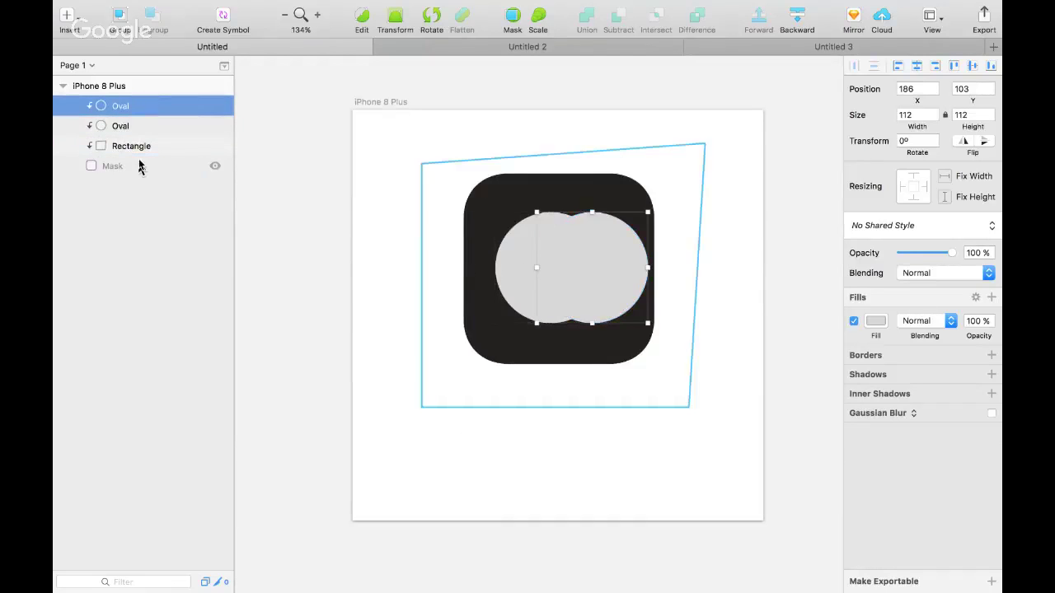
pyautogui.keyDown('shift'); pyautogui.click(140, 167); pyautogui.keyUp('shift')
pyautogui.moveTo(506, 198); pyautogui.dragTo(526, 229)
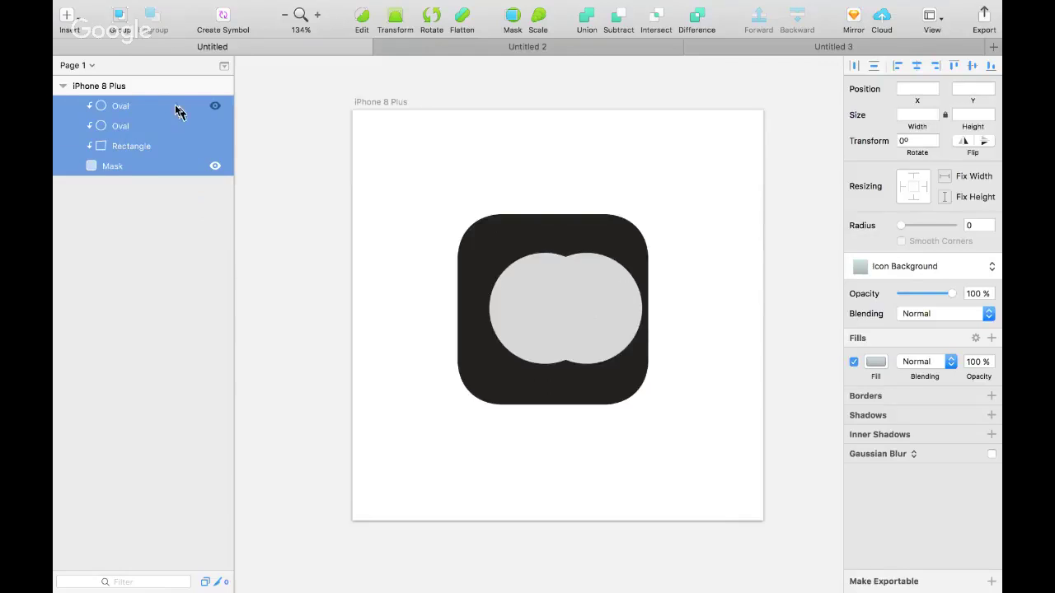
# Hide the right-hand circle copy and centre the remaining circle in the square
pyautogui.click(201, 106)
pyautogui.click(215, 126)
pyautogui.click(202, 131)
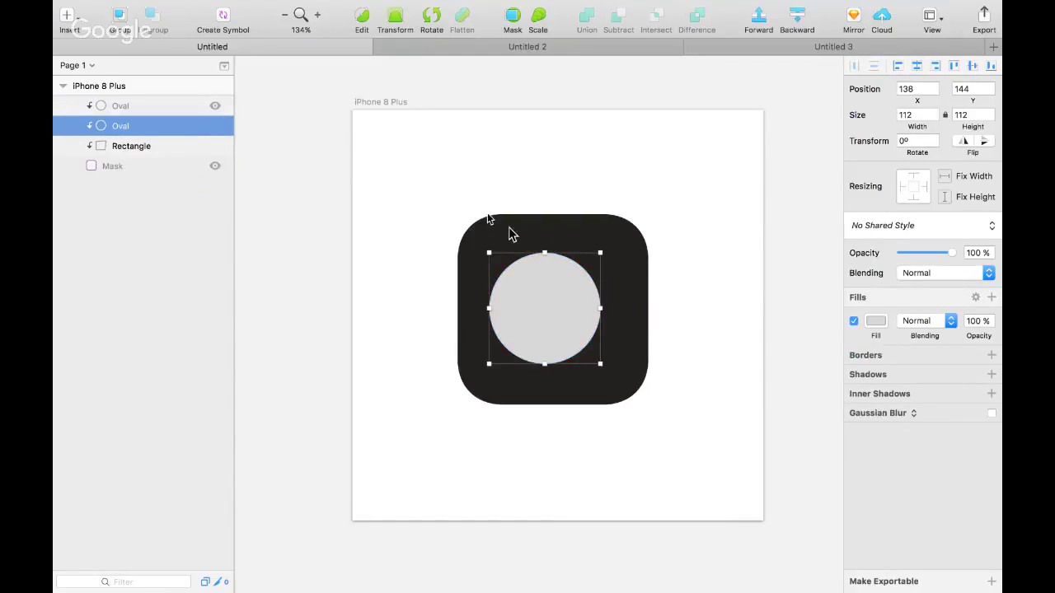
pyautogui.moveTo(544, 306); pyautogui.dragTo(551, 306)
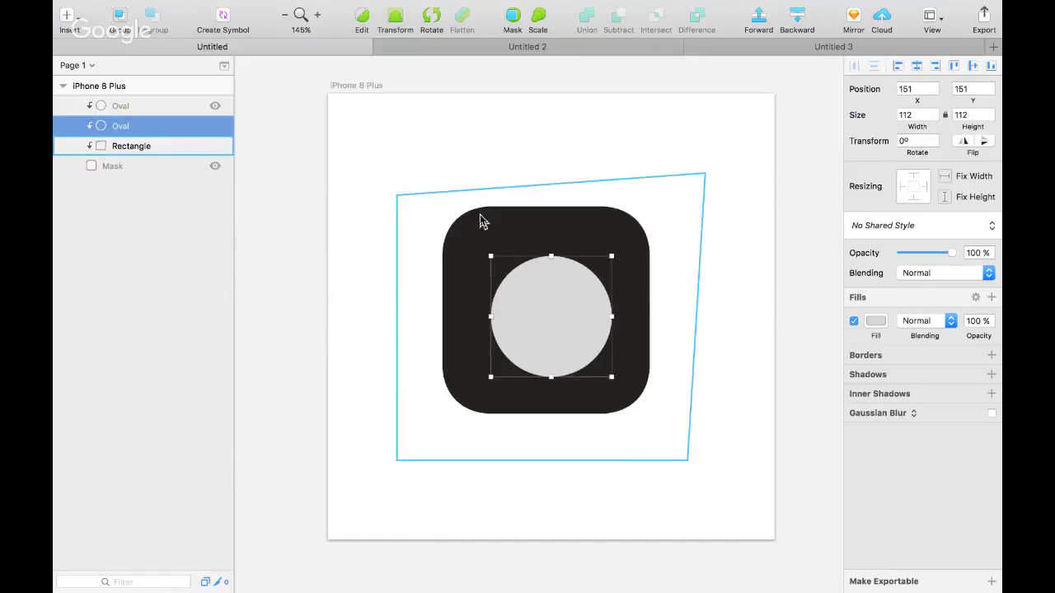
# Select the rounded square, keeping its layer name, then nudge the grey circle upward
pyautogui.click(136, 149)
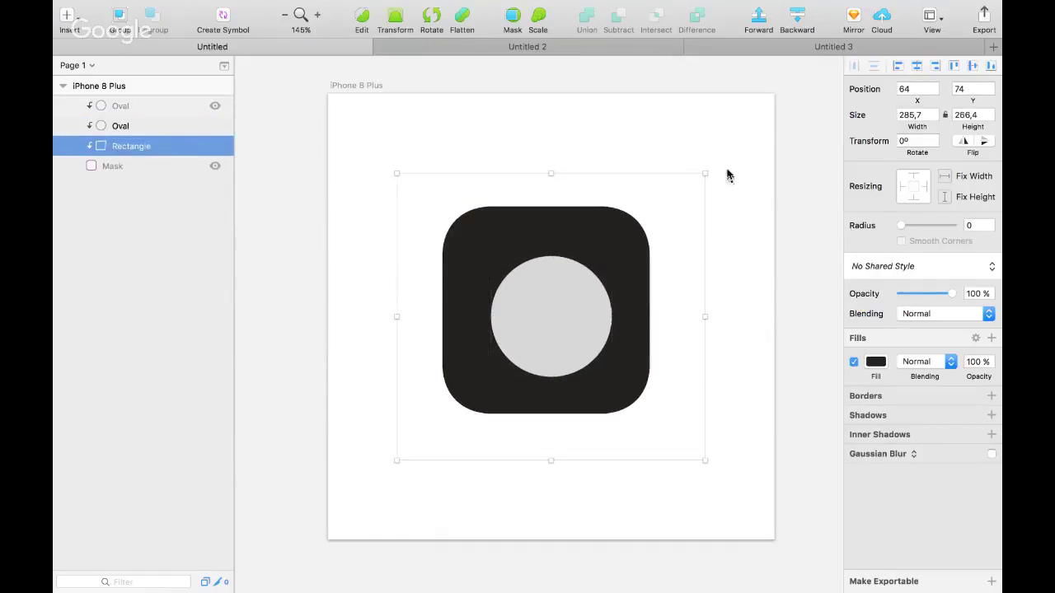
pyautogui.click(388, 445)
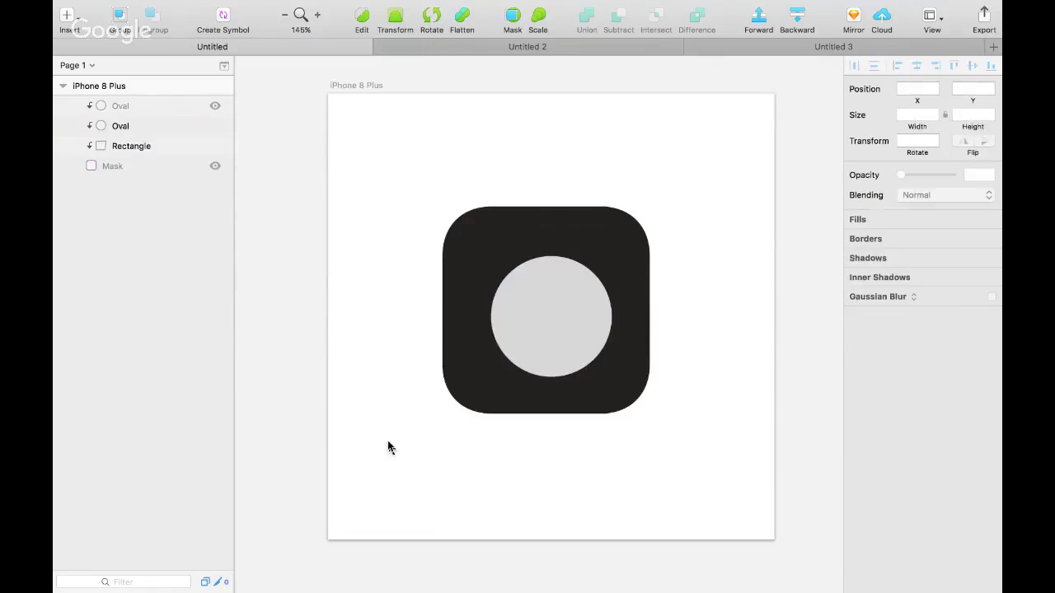
pyautogui.doubleClick(122, 146)
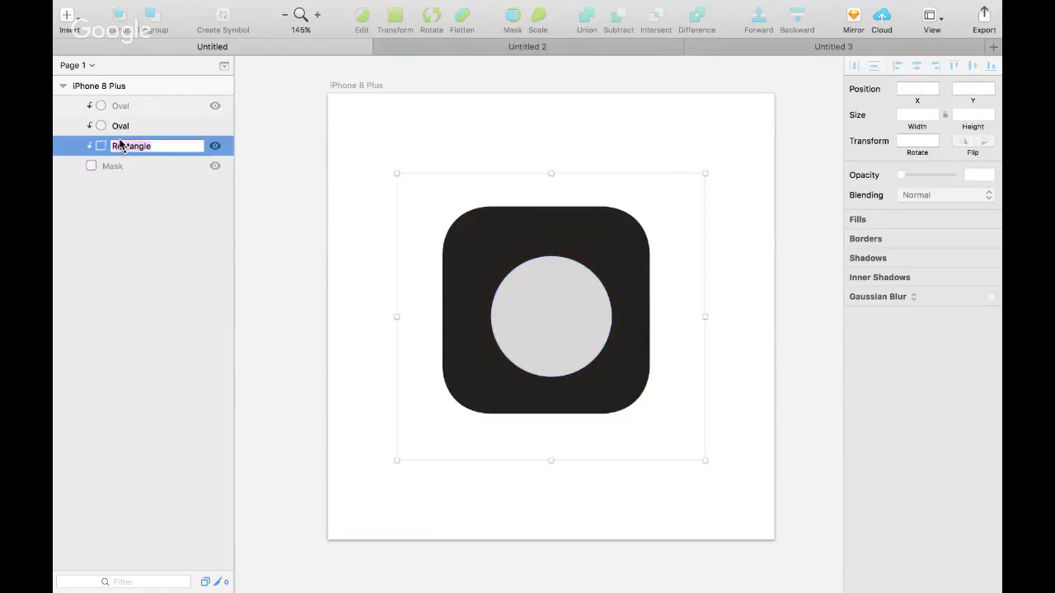
pyautogui.click(693, 201)
pyautogui.click(635, 267)
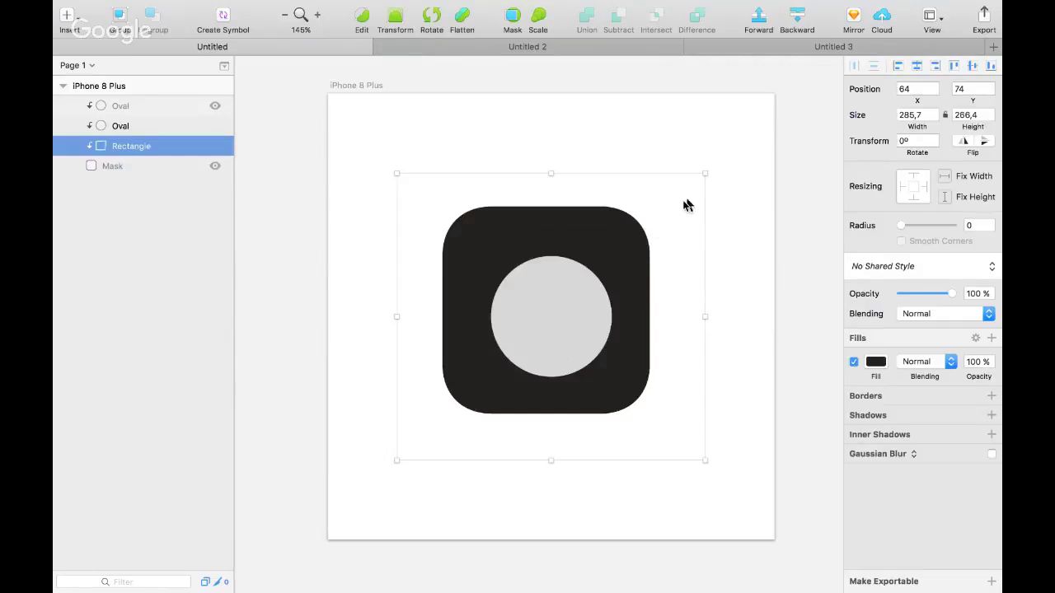
pyautogui.click(715, 170)
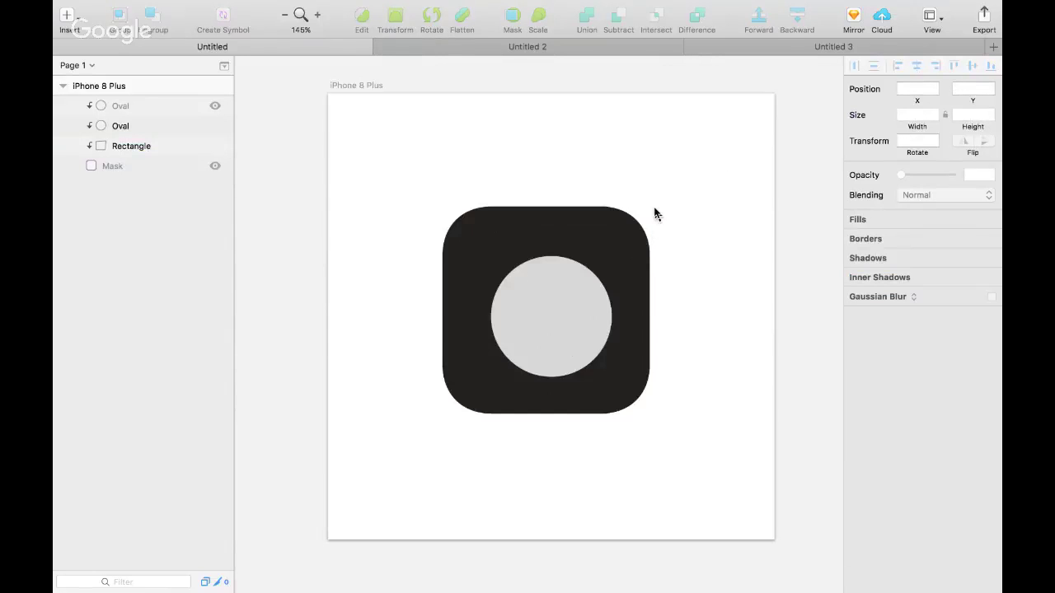
pyautogui.click(555, 255)
pyautogui.scroll(3, 575, 301)
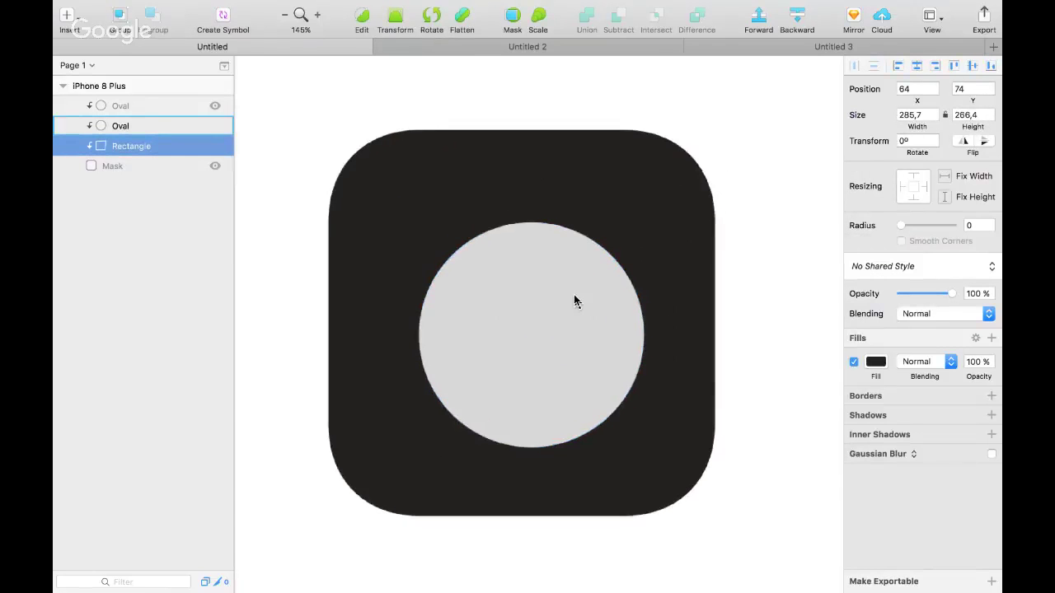
pyautogui.click(509, 346)
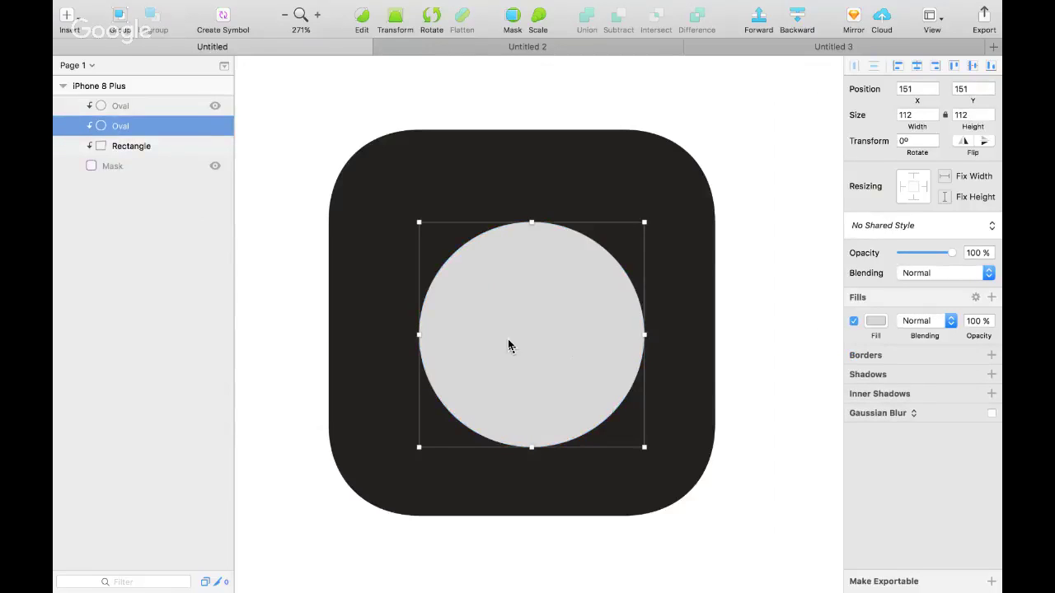
pyautogui.moveTo(530, 311); pyautogui.dragTo(526, 328)
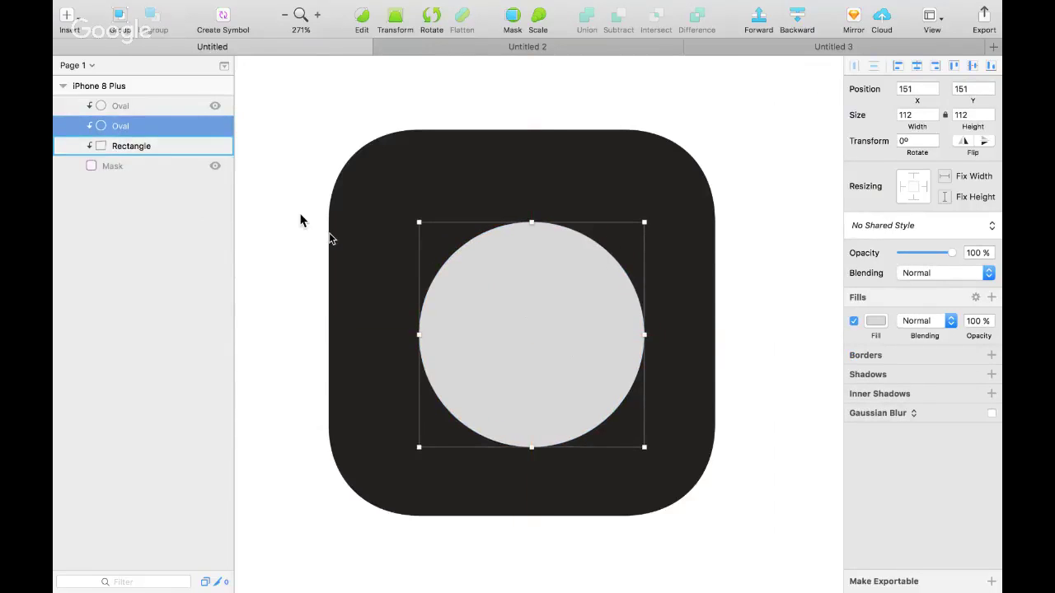
# Show the hidden second circle again and shift it right of the first
pyautogui.click(216, 125)
pyautogui.click(217, 125)
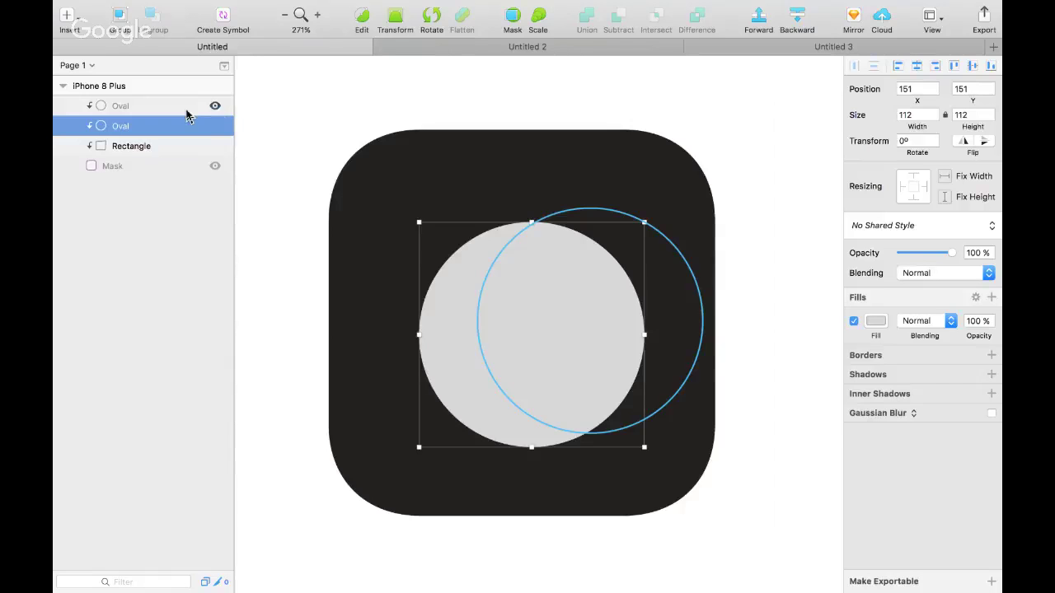
pyautogui.click(215, 108)
pyautogui.moveTo(561, 297); pyautogui.dragTo(574, 315)
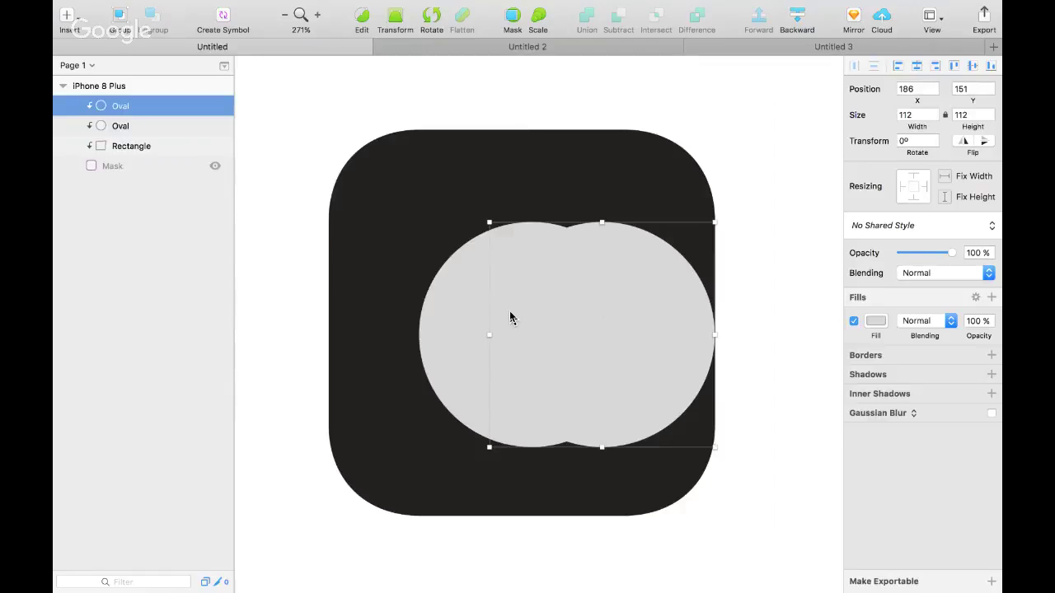
# Subtract the right circle from the left one to form a 73.5 × 112 crescent Combined Shape
pyautogui.keyDown('shift'); pyautogui.click(466, 325); pyautogui.keyUp('shift')
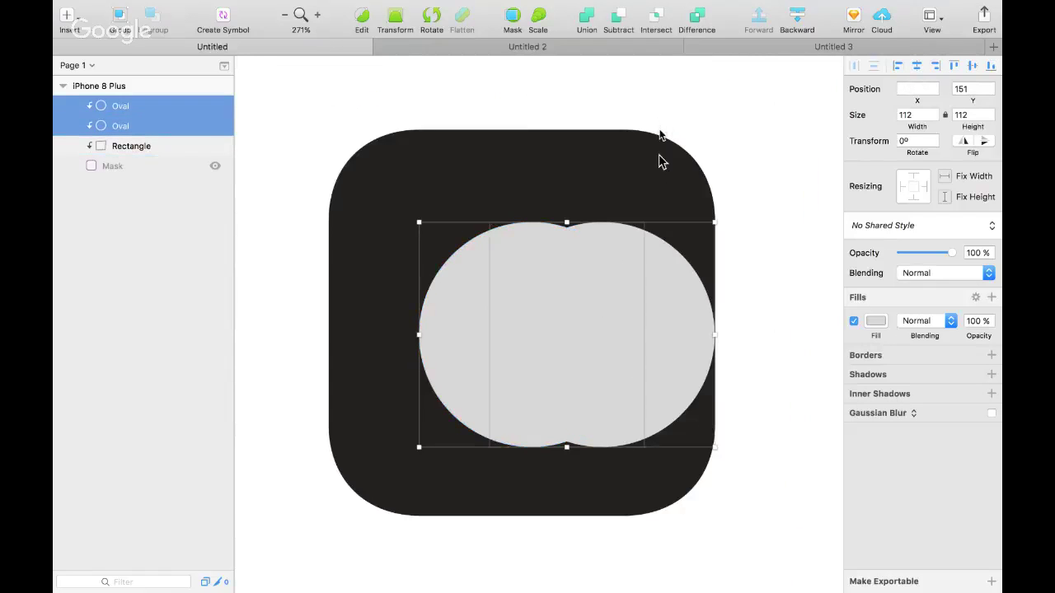
pyautogui.click(616, 25)
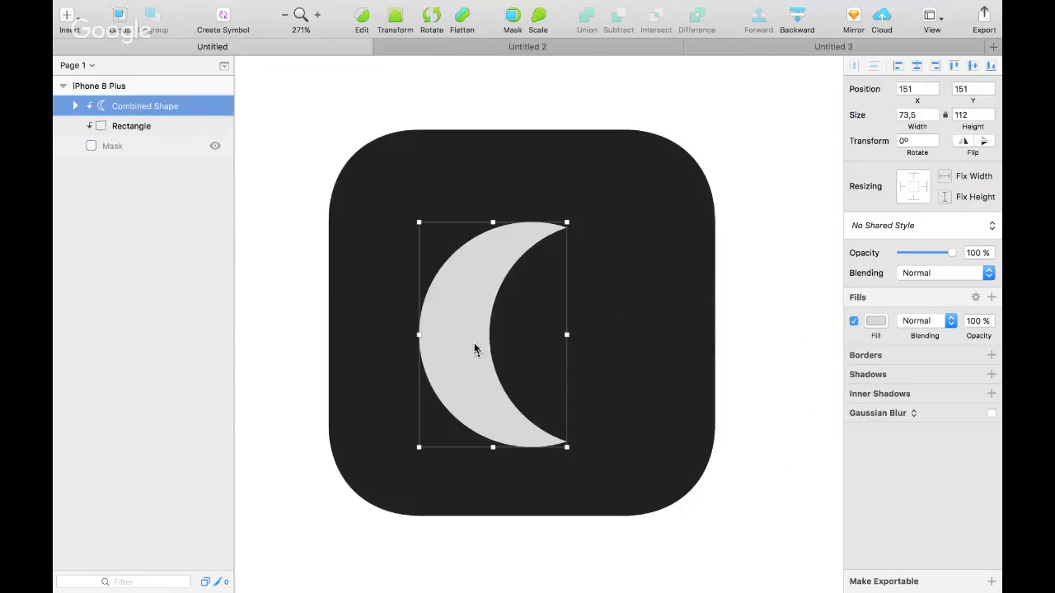
# Expand the Combined Shape and move the crescent slightly to the right
pyautogui.click(75, 108)
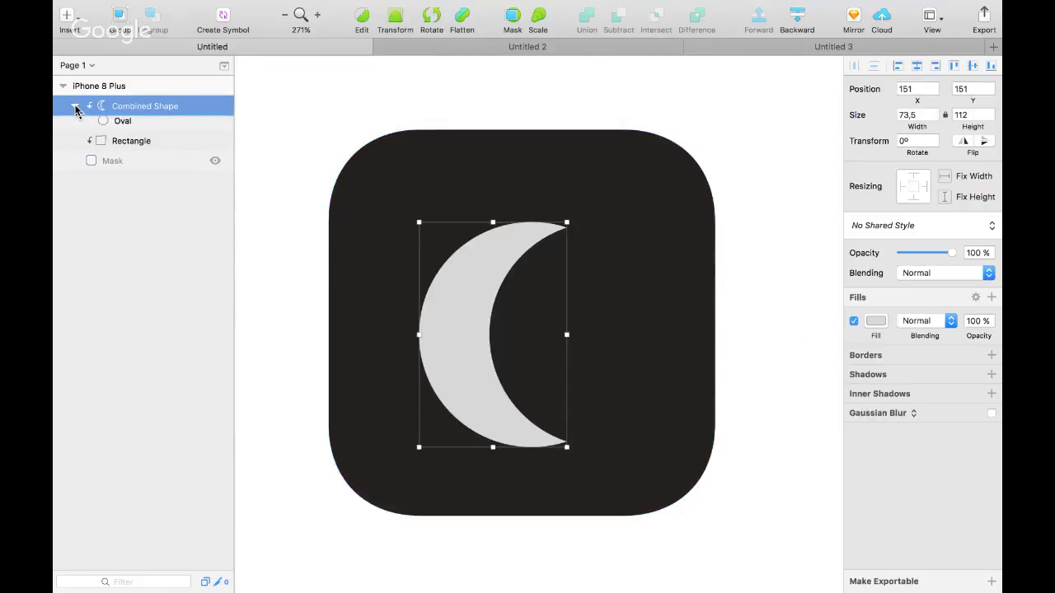
pyautogui.click(129, 126)
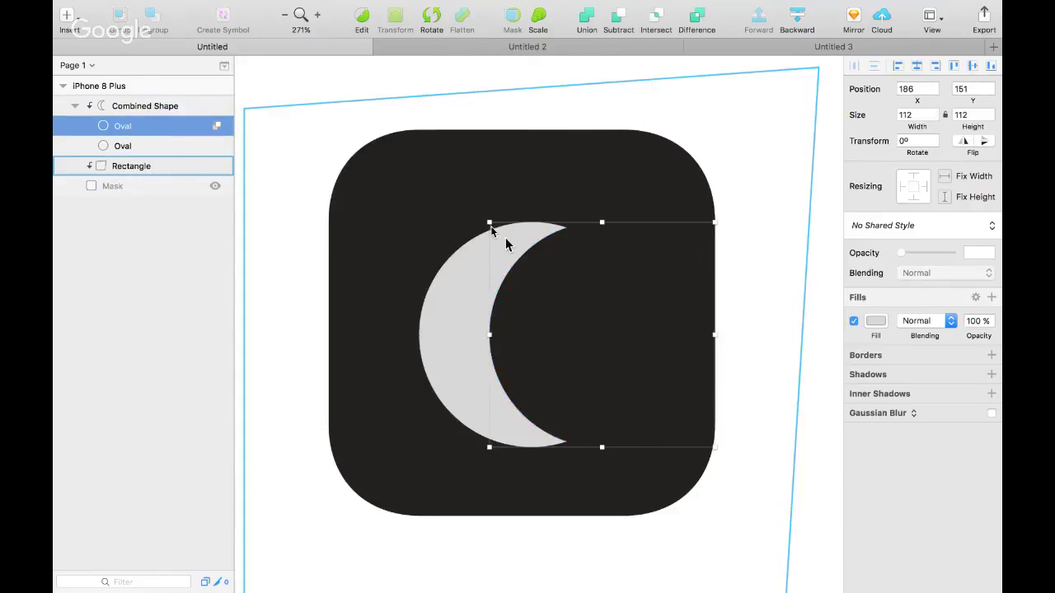
pyautogui.click(538, 317)
pyautogui.click(474, 326)
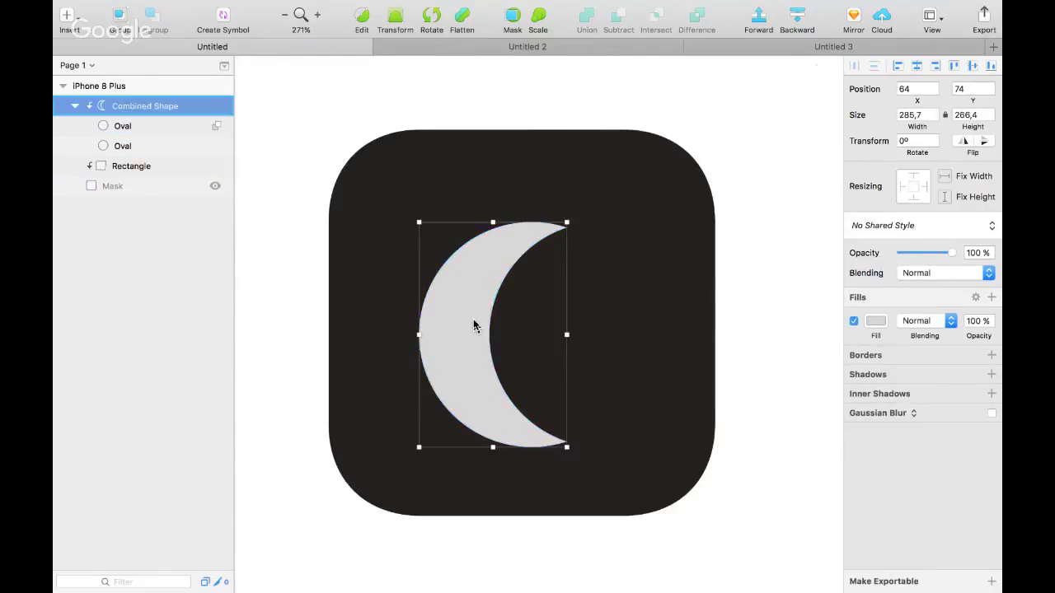
pyautogui.moveTo(476, 324)
pyautogui.mouseDown()
pyautogui.moveTo(462, 318)
pyautogui.moveTo(489, 323)
pyautogui.mouseUp()
# Edit the cutting circle's points to adjust the crescent's inner curve
pyautogui.doubleClick(140, 133)
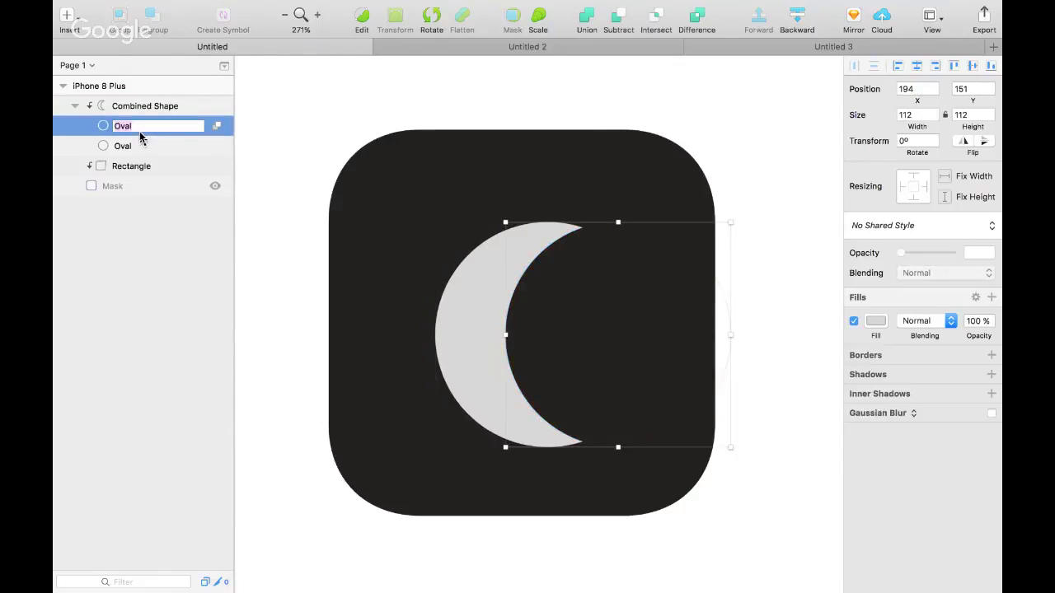
pyautogui.click(106, 136)
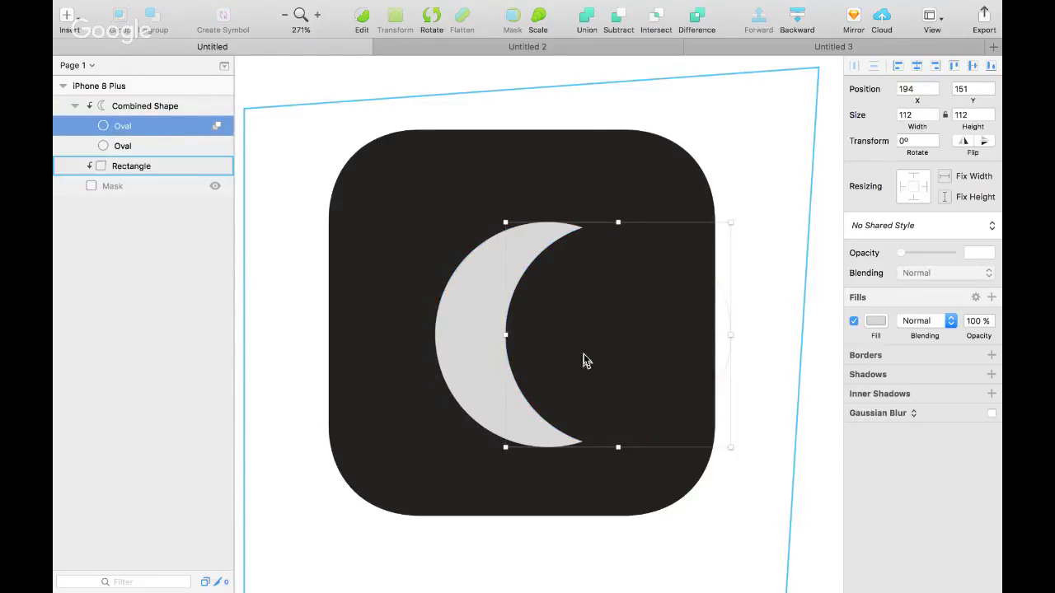
pyautogui.doubleClick(636, 297)
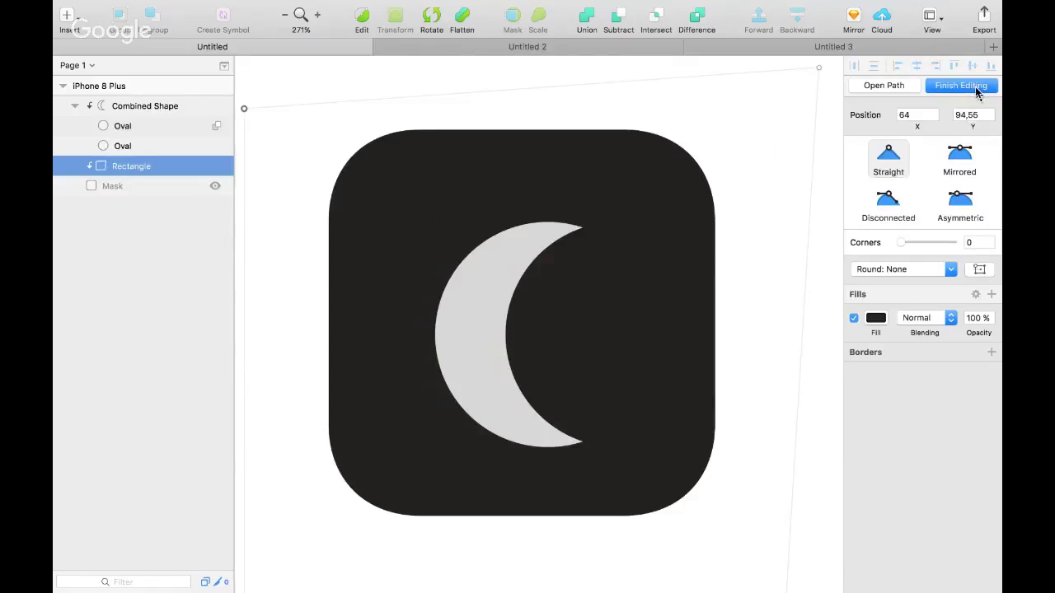
pyautogui.click(605, 267)
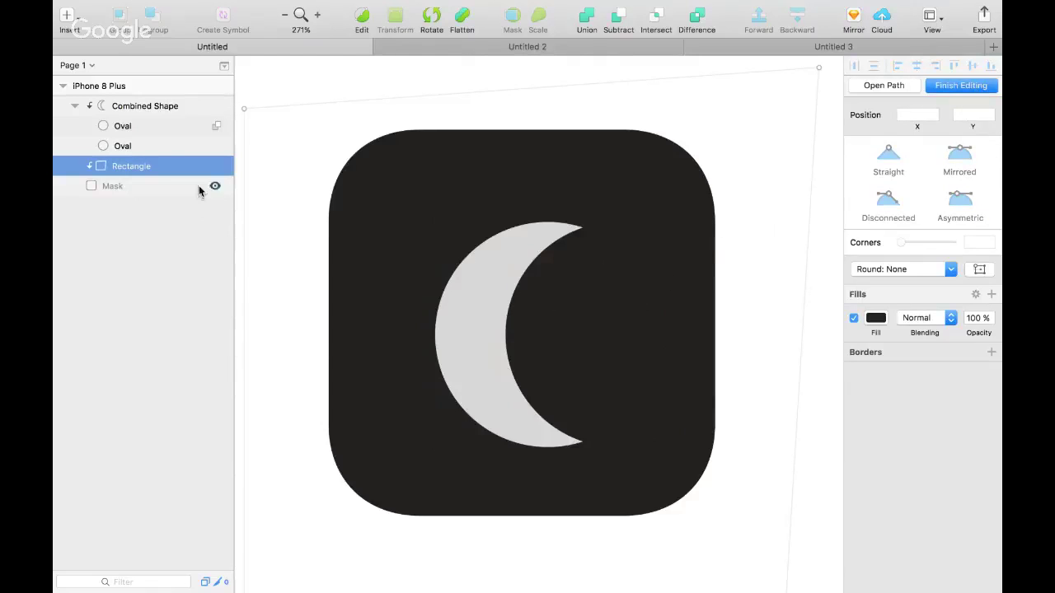
pyautogui.click(167, 130)
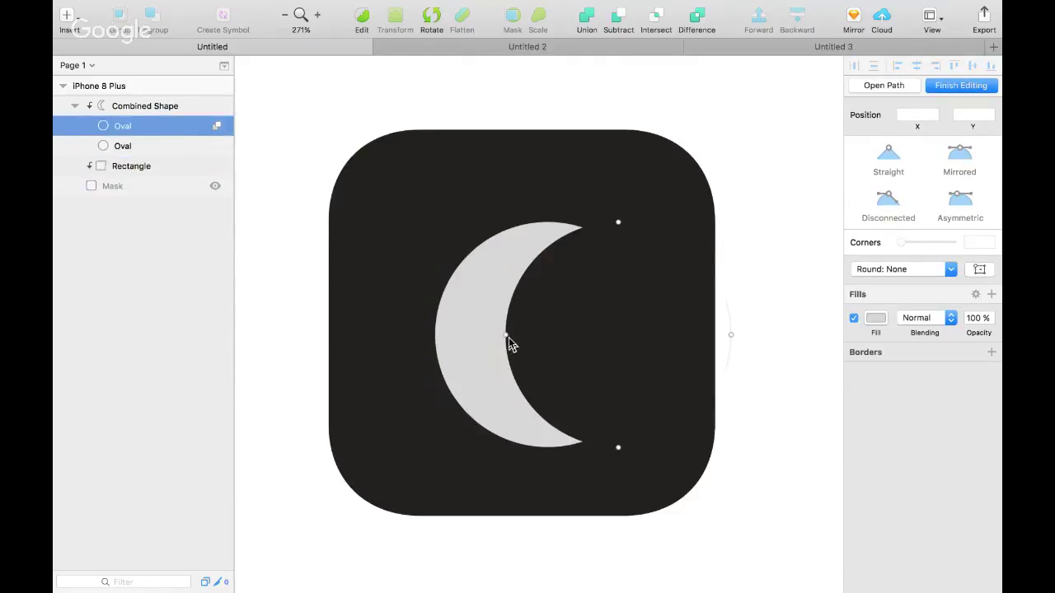
pyautogui.moveTo(506, 336); pyautogui.dragTo(528, 346)
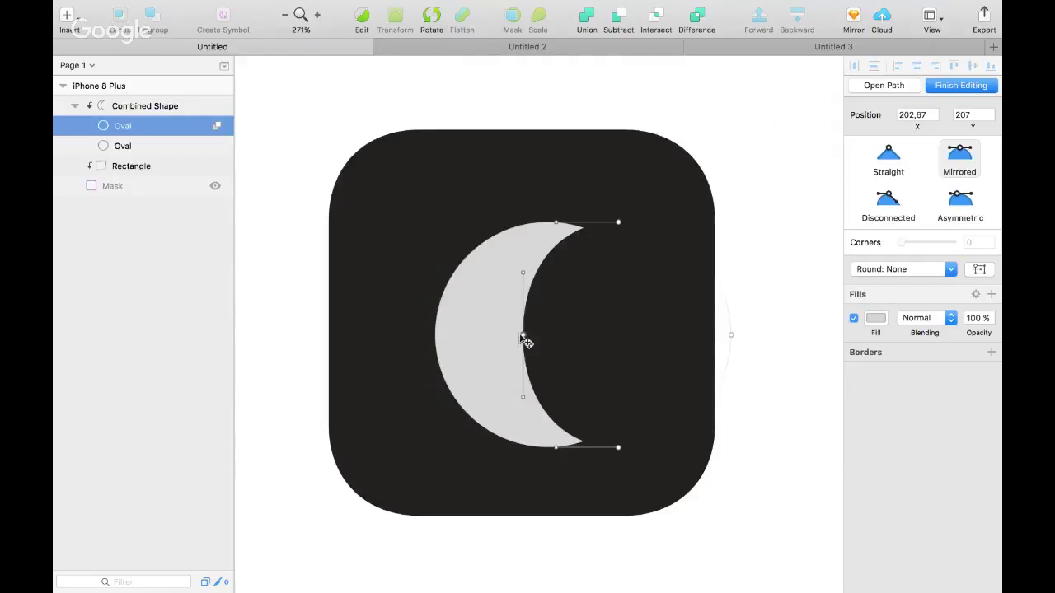
pyautogui.moveTo(526, 342); pyautogui.dragTo(518, 344)
pyautogui.click(625, 351)
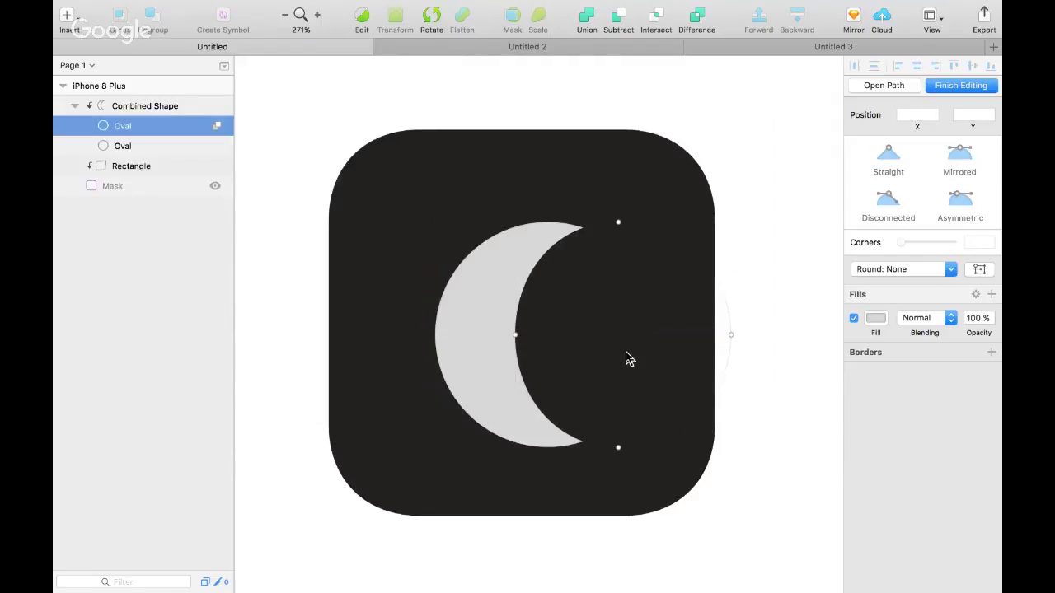
pyautogui.click(796, 382)
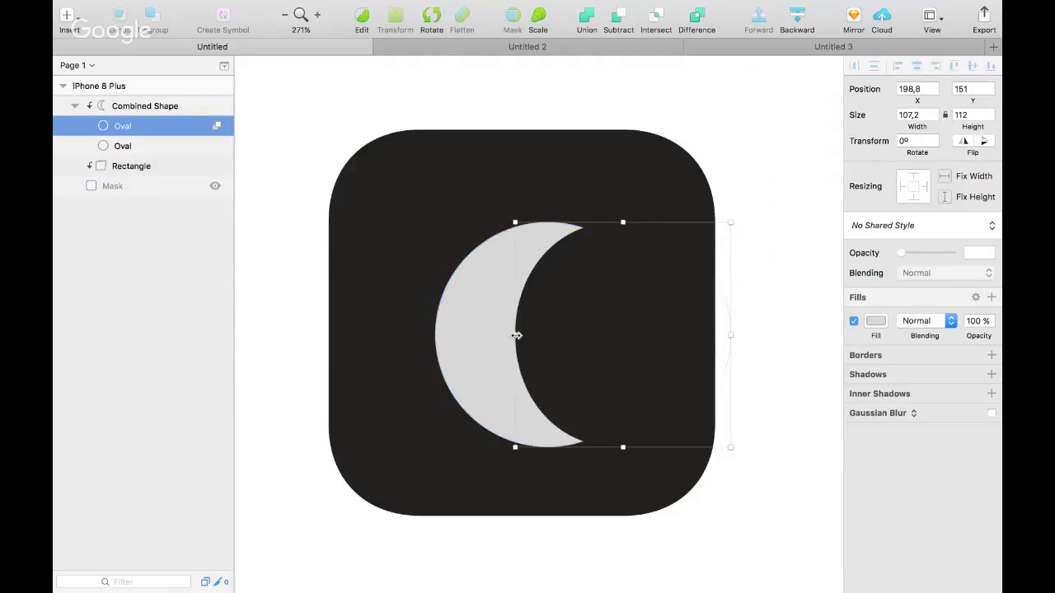
# Try widening the cutting circle to 112, then undo, leaving the crescent at X 159, Y 151
pyautogui.moveTo(516, 335); pyautogui.dragTo(505, 335)
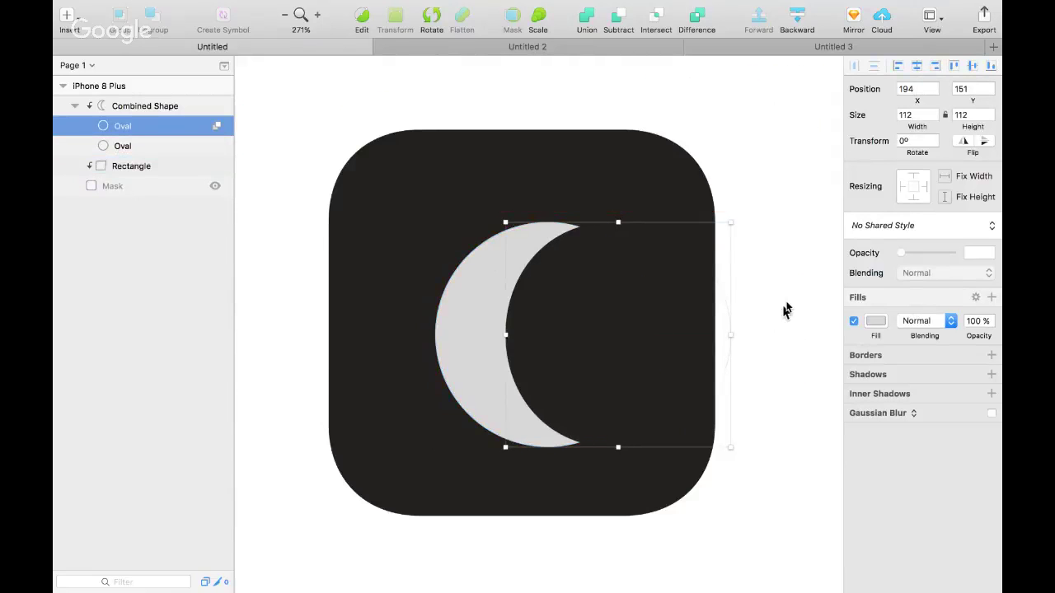
pyautogui.press('super+z')
pyautogui.press('super+z')
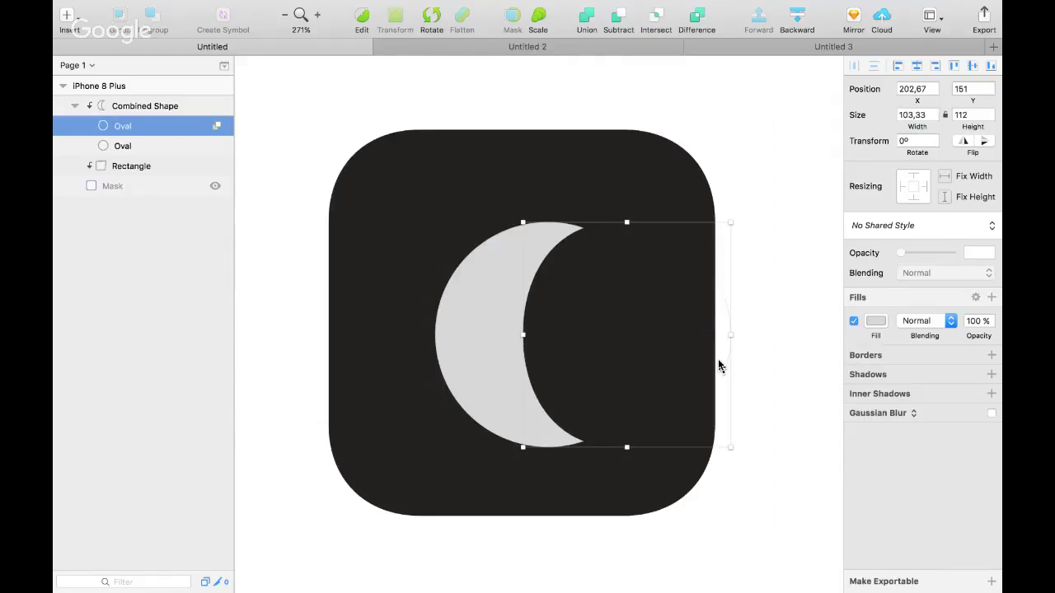
pyautogui.press('super+z')
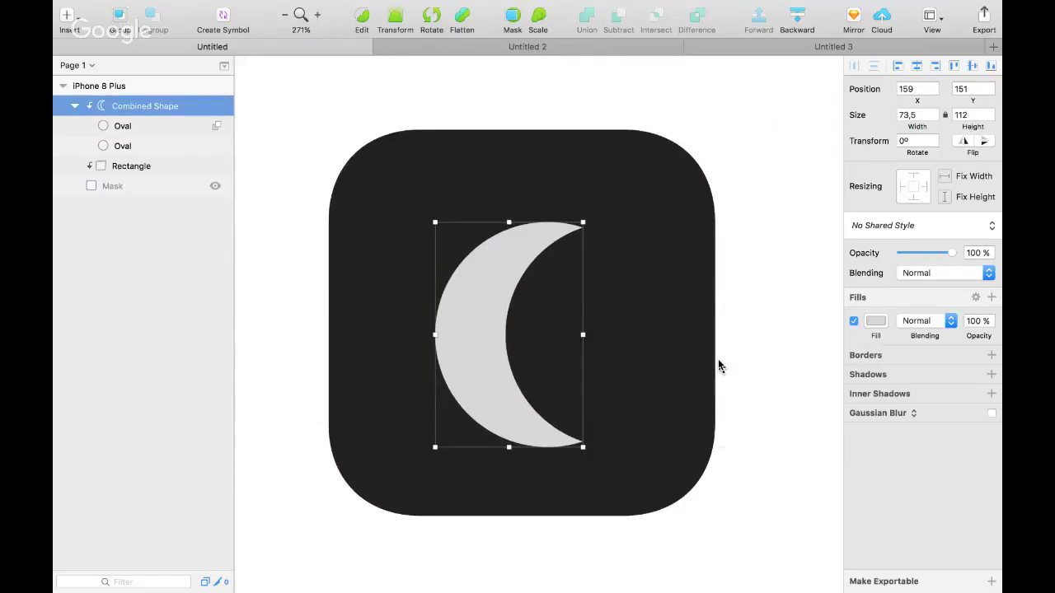
pyautogui.click(763, 277)
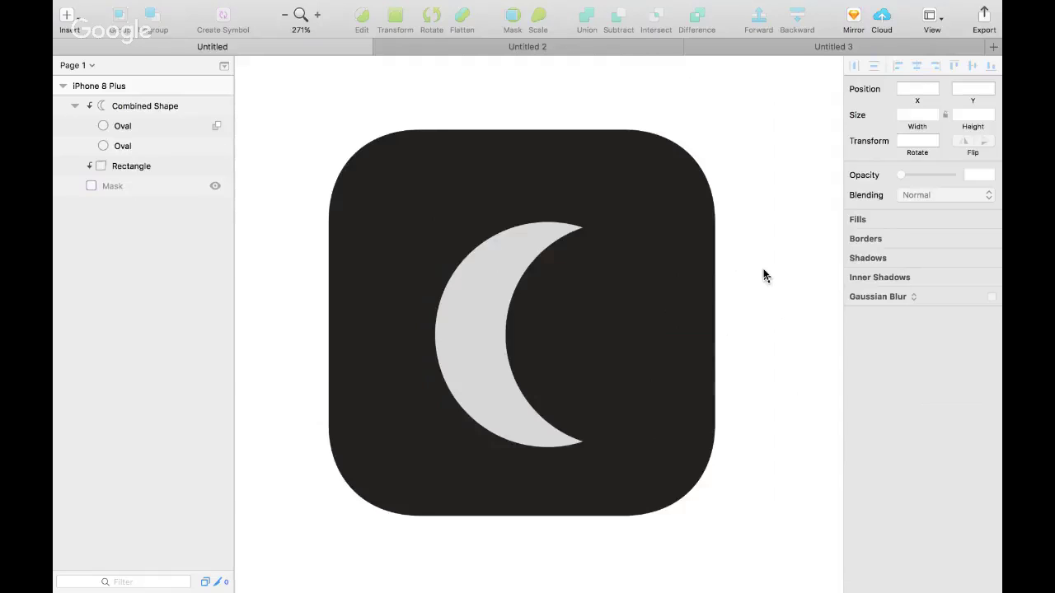
# Rotate the crescent moon to about -32° so its open side faces the upper right
pyautogui.click(478, 379)
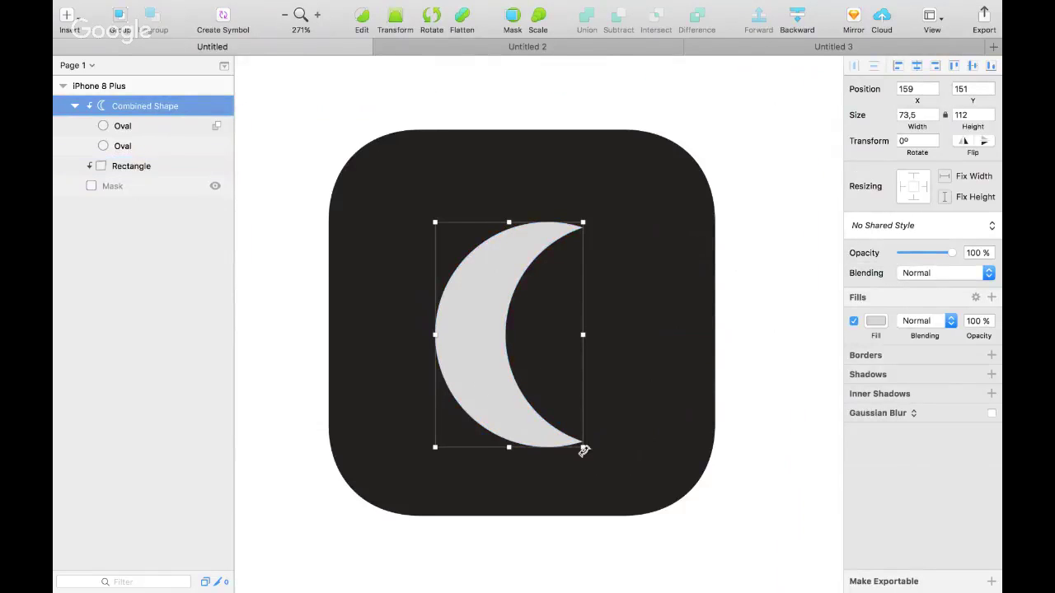
pyautogui.moveTo(583, 451); pyautogui.dragTo(642, 388)
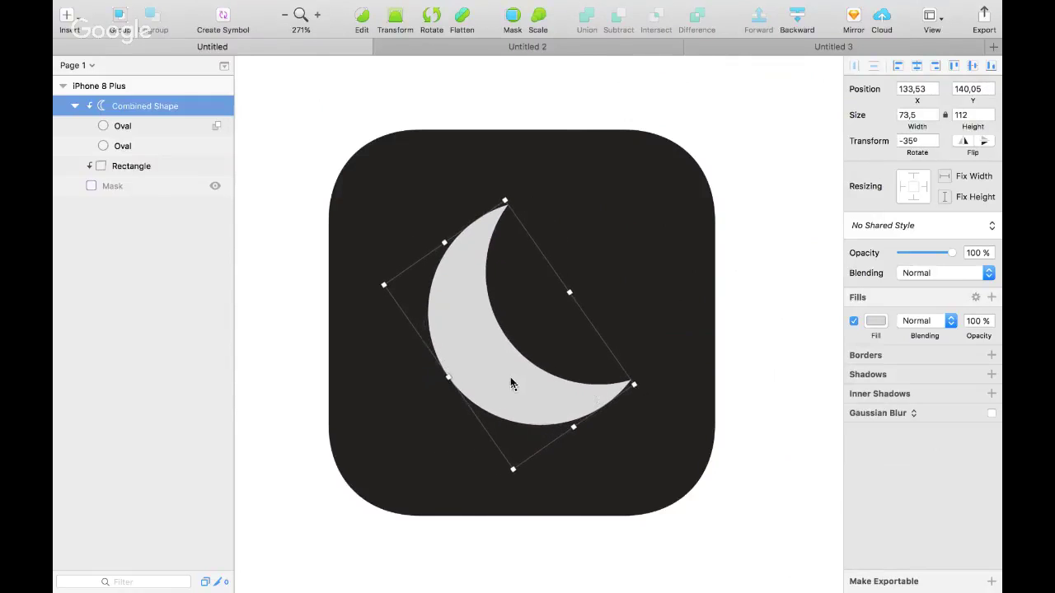
pyautogui.moveTo(513, 377); pyautogui.dragTo(522, 379)
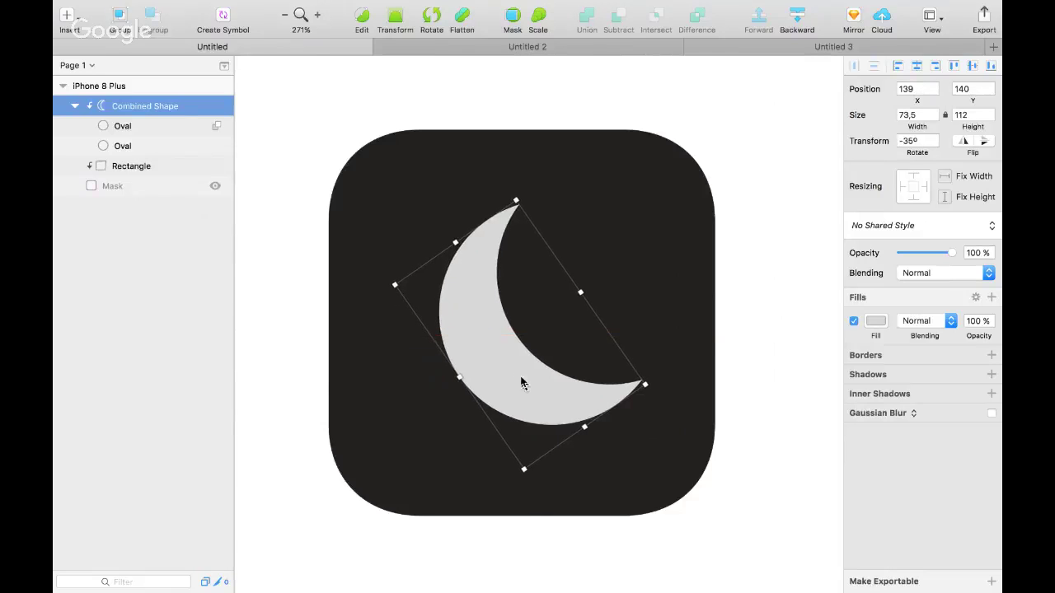
pyautogui.click(646, 387)
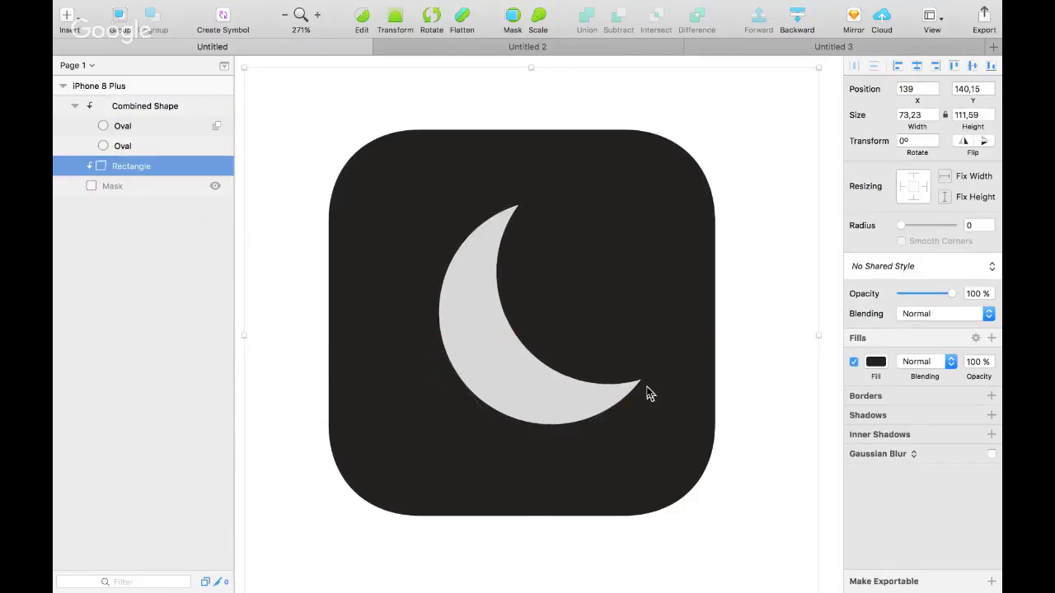
pyautogui.click(568, 396)
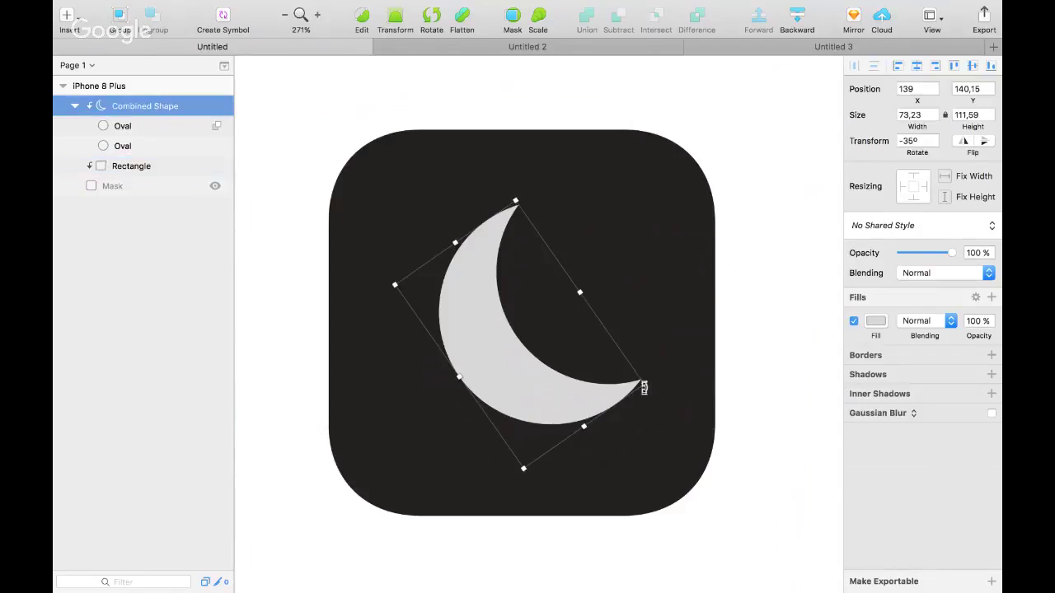
pyautogui.moveTo(645, 389); pyautogui.dragTo(643, 391)
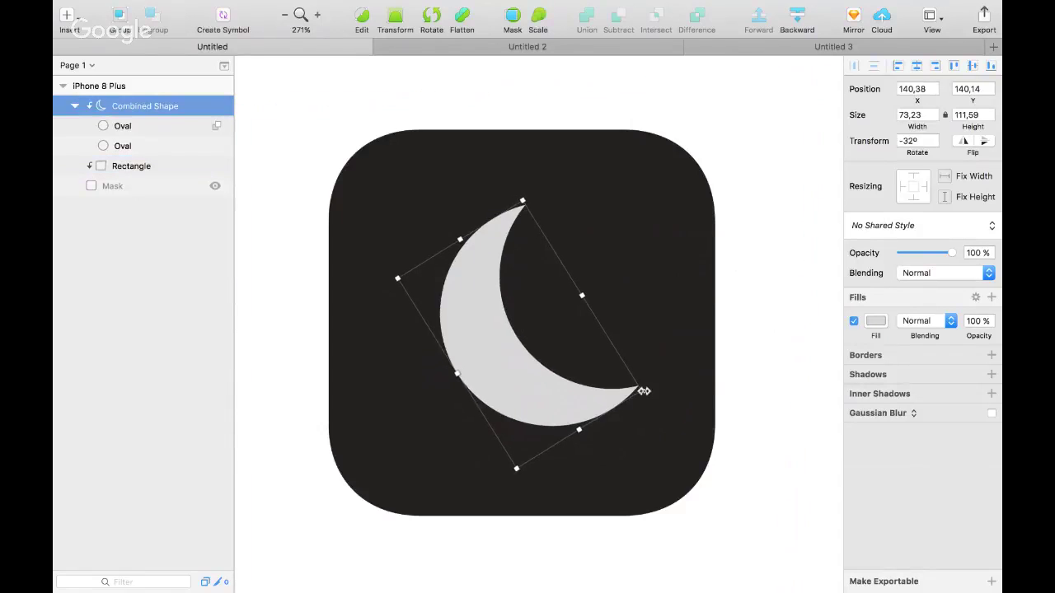
pyautogui.click(754, 390)
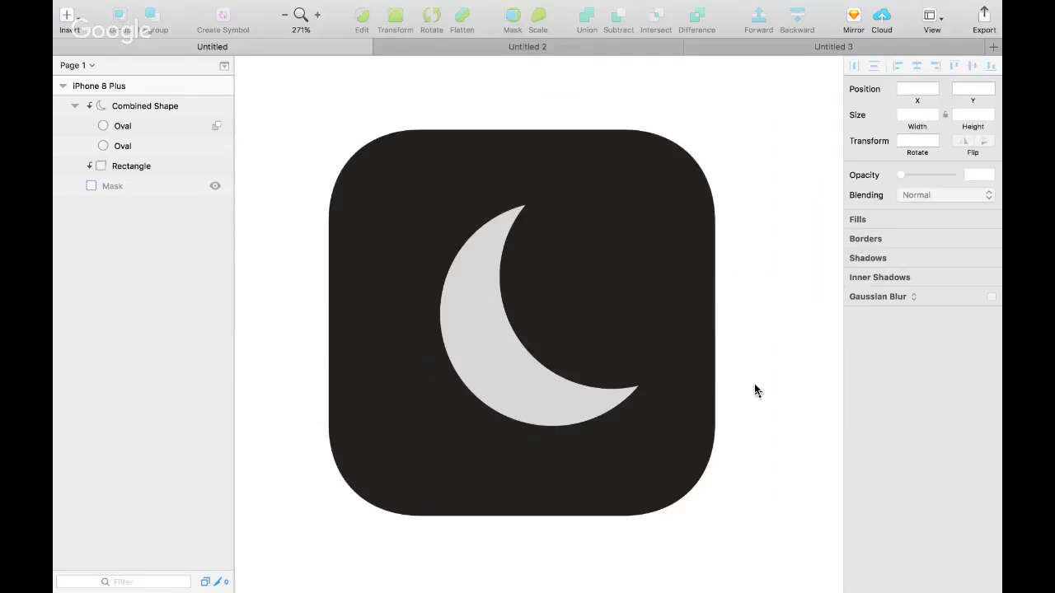
# Reposition the crescent moon in the square, nudging it 1 px right to X 140
pyautogui.click(472, 362)
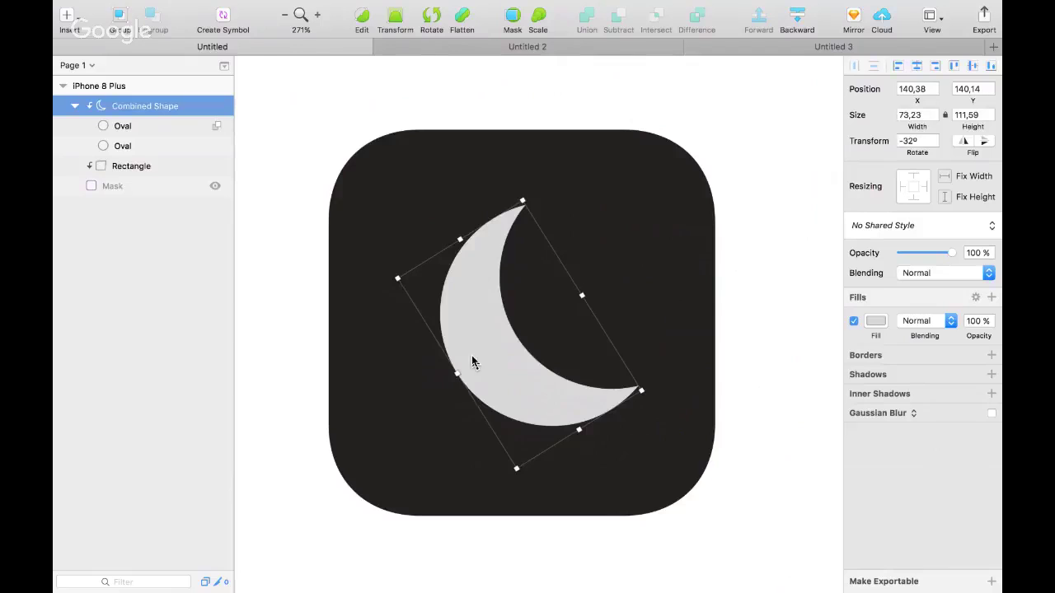
pyautogui.moveTo(486, 341); pyautogui.dragTo(514, 338)
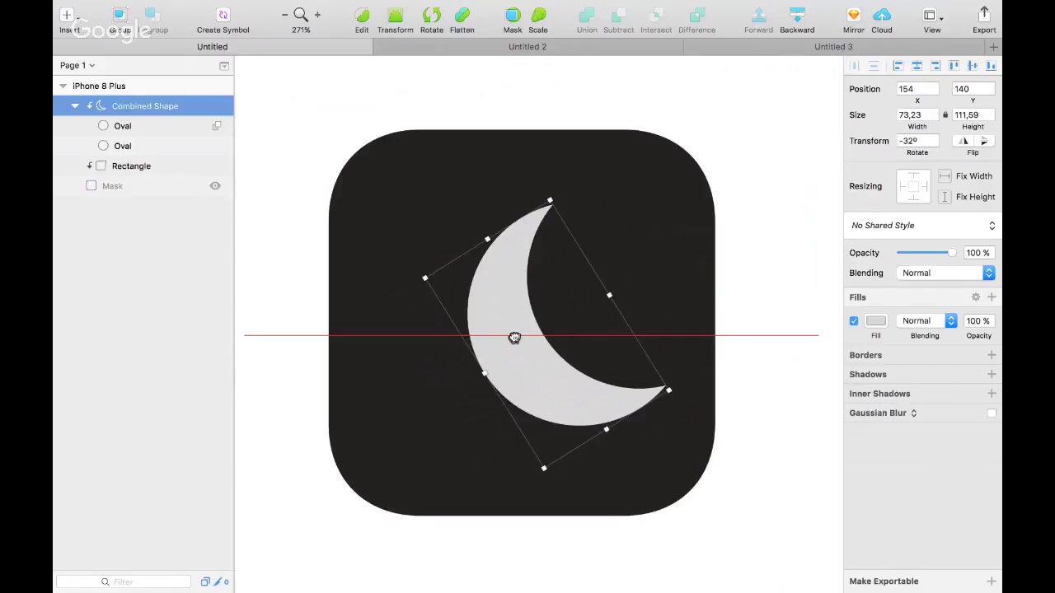
pyautogui.moveTo(514, 337); pyautogui.dragTo(489, 352)
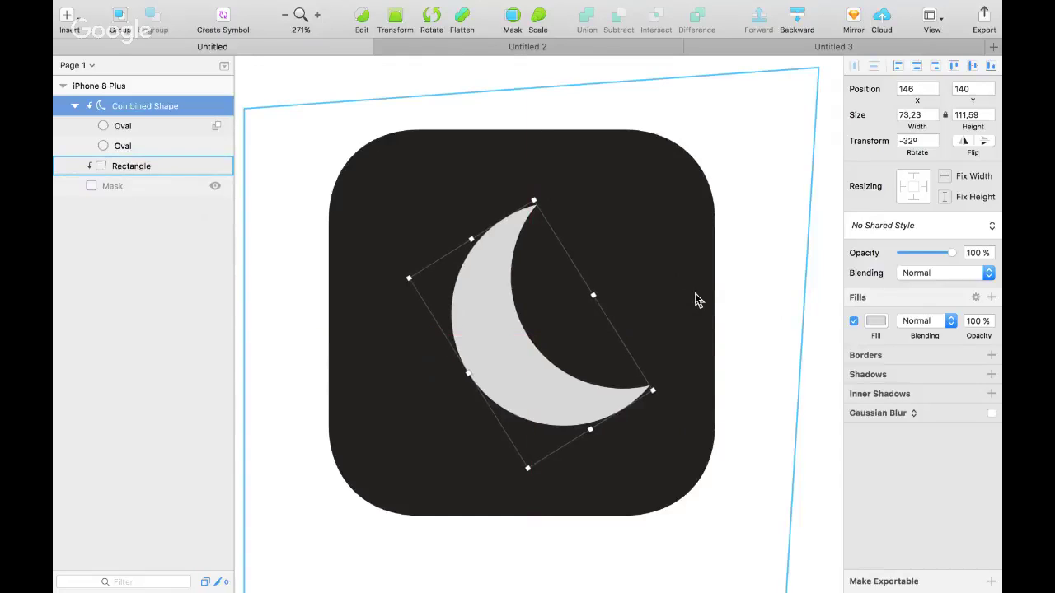
pyautogui.click(821, 321)
pyautogui.moveTo(516, 384); pyautogui.dragTo(502, 393)
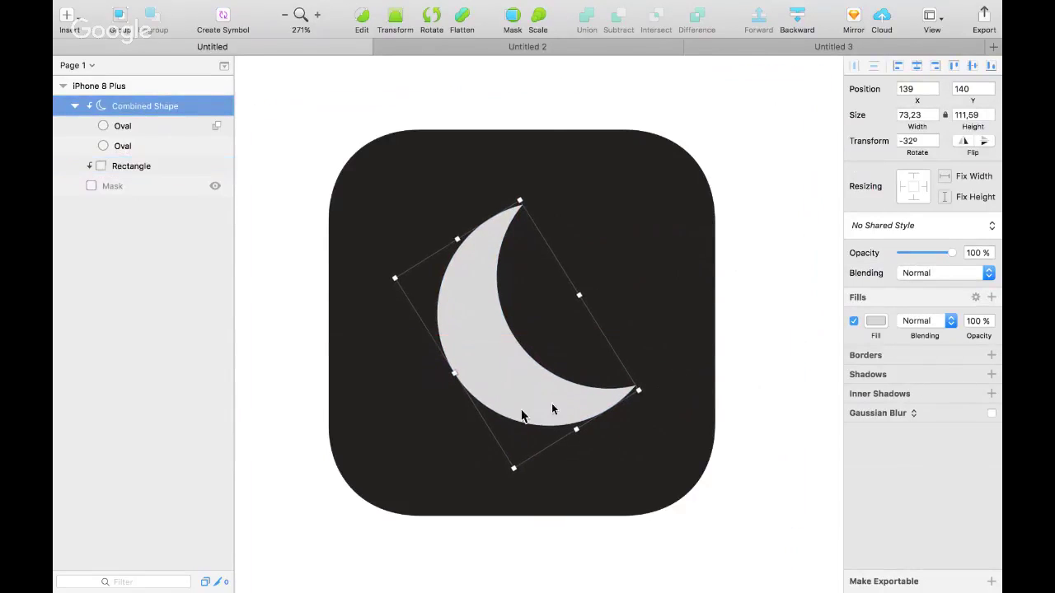
pyautogui.press('Right')
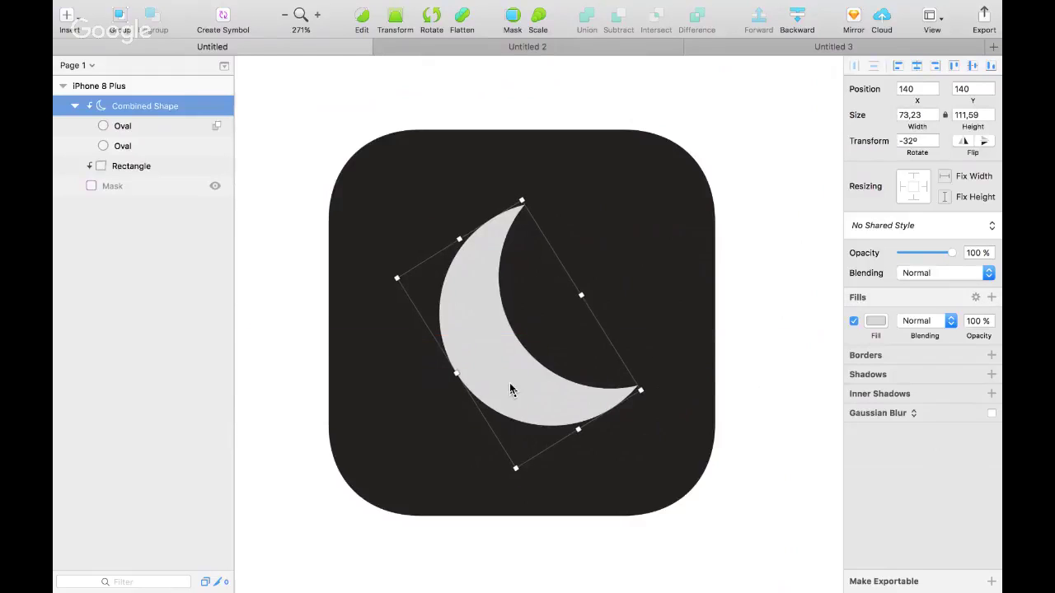
pyautogui.click(797, 303)
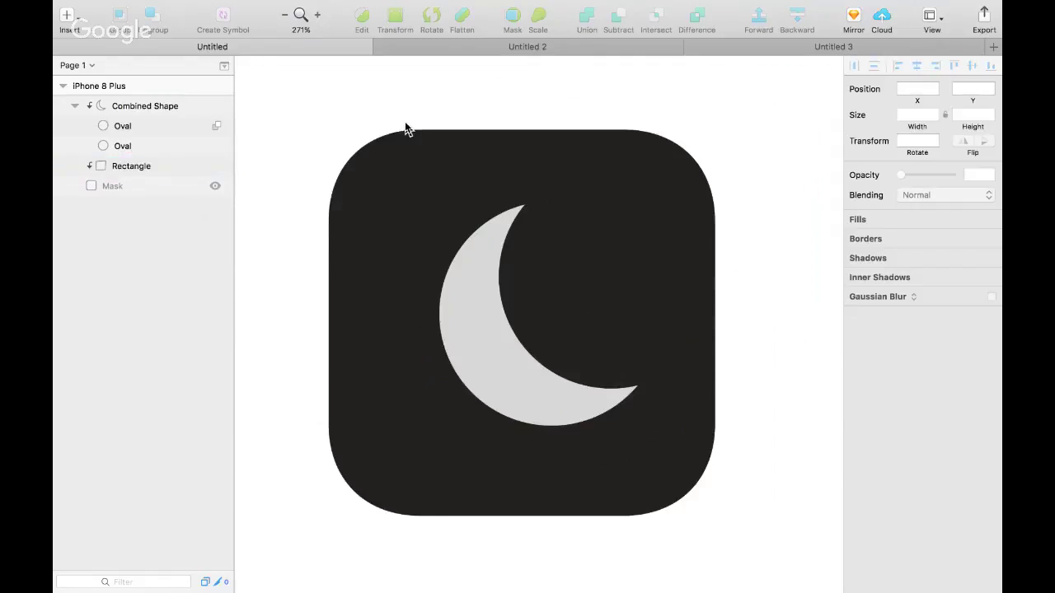
pyautogui.click(129, 146)
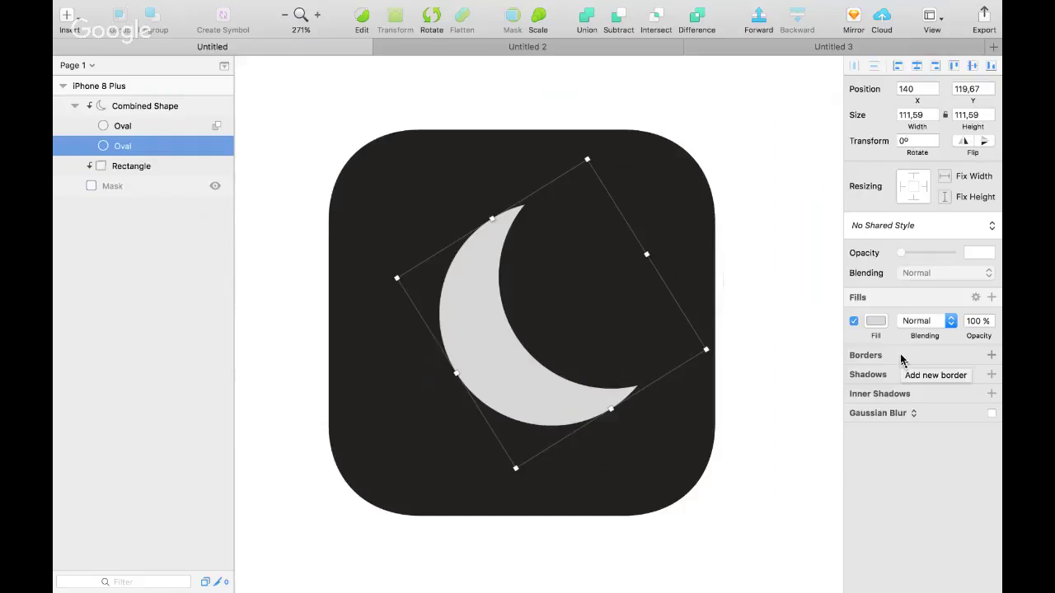
# Add an inner shadow to the oval with Normal blend and colour alpha 10
pyautogui.click(874, 395)
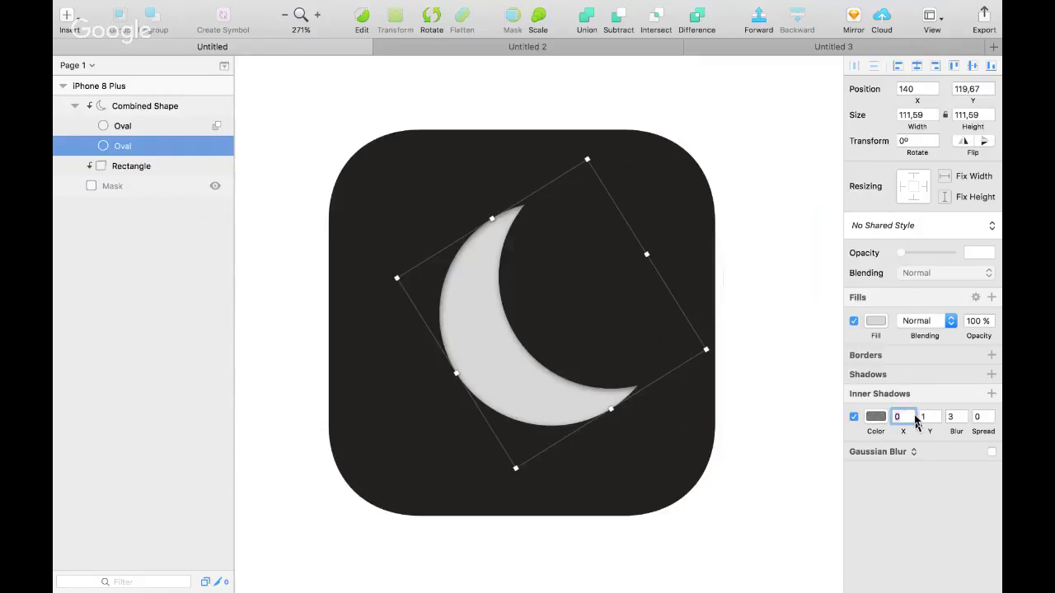
pyautogui.click(876, 417)
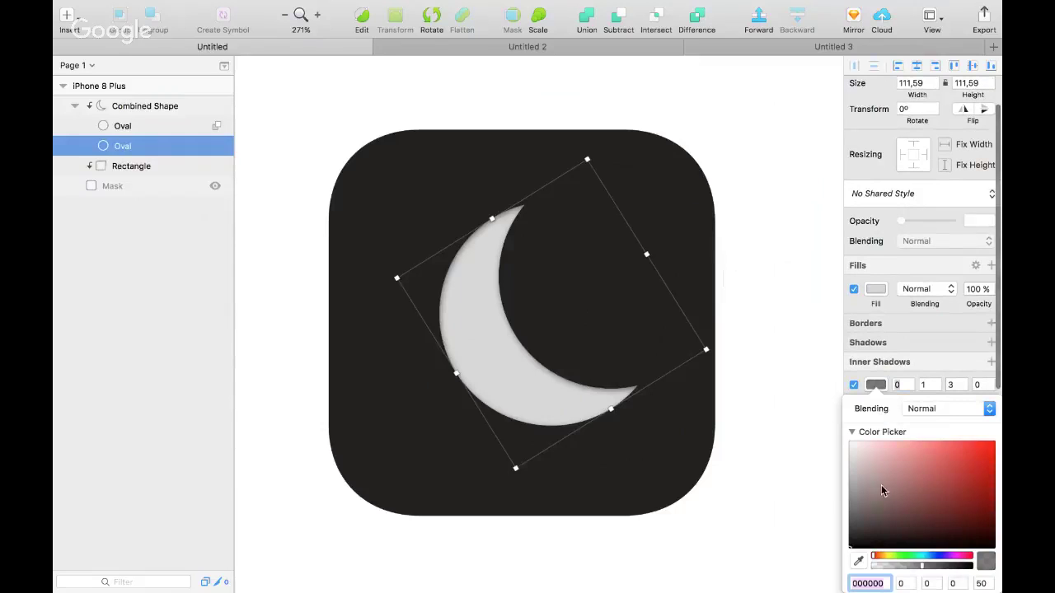
pyautogui.click(942, 410)
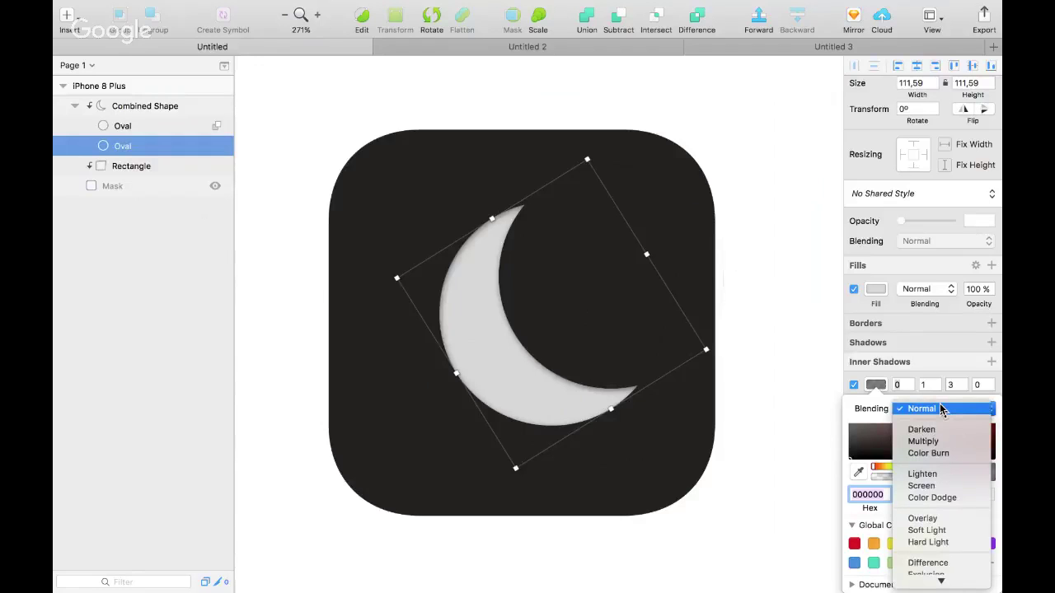
pyautogui.click(942, 410)
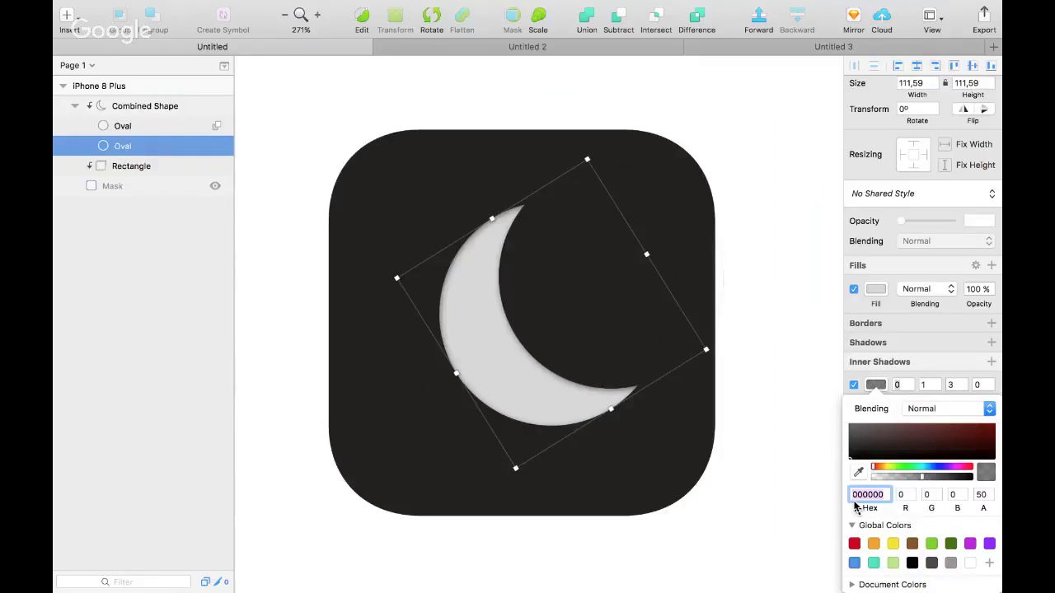
pyautogui.click(981, 496)
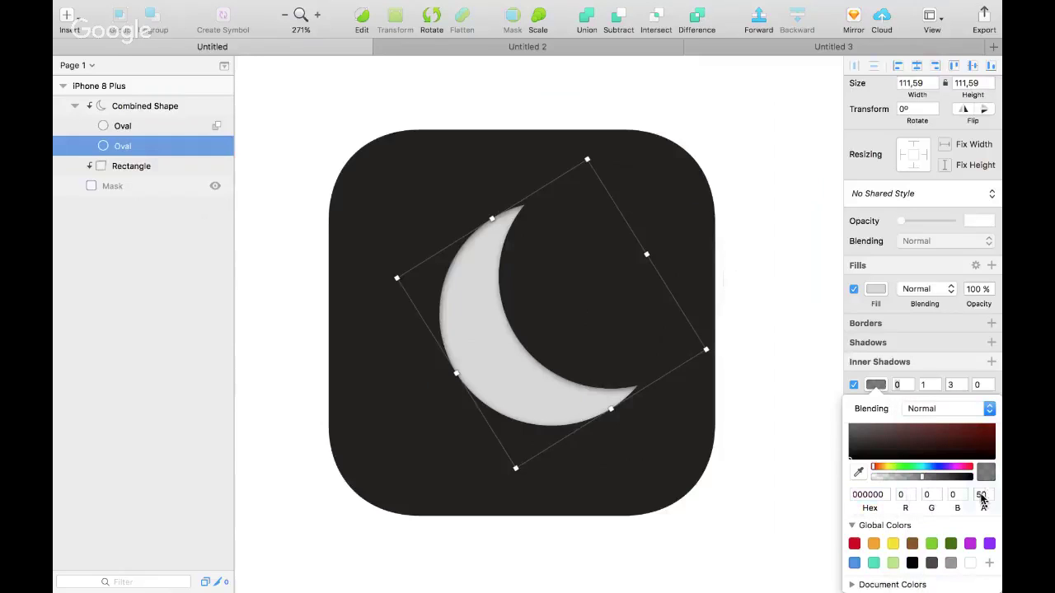
pyautogui.click(981, 494)
pyautogui.write('10')
# Set the inner shadow's X offset to 10 and blur to 0
pyautogui.click(910, 384)
pyautogui.press('BackSpace')
pyautogui.write('10')
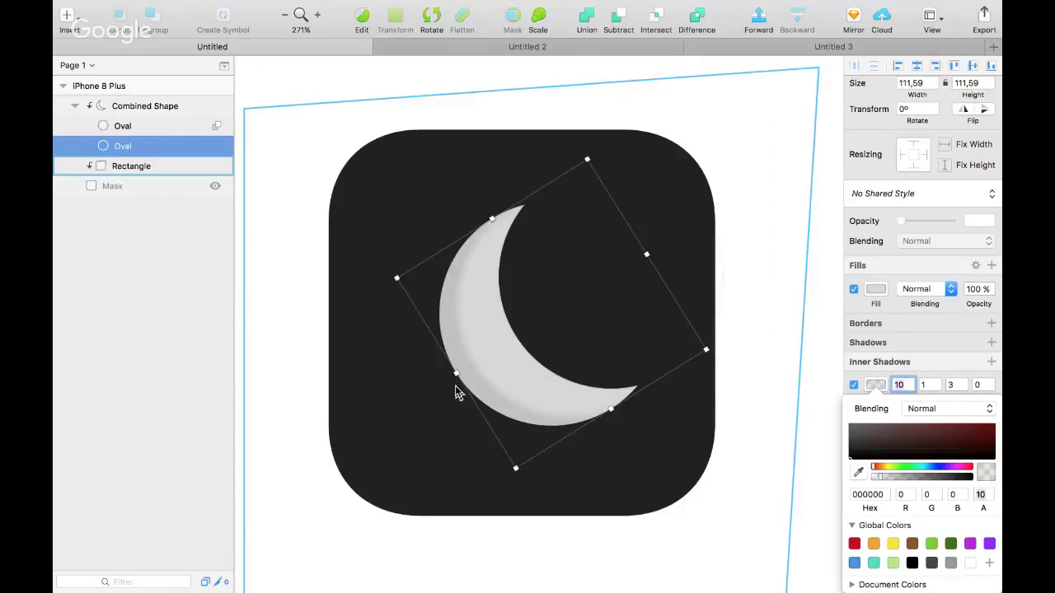
pyautogui.click(952, 385)
pyautogui.write('0')
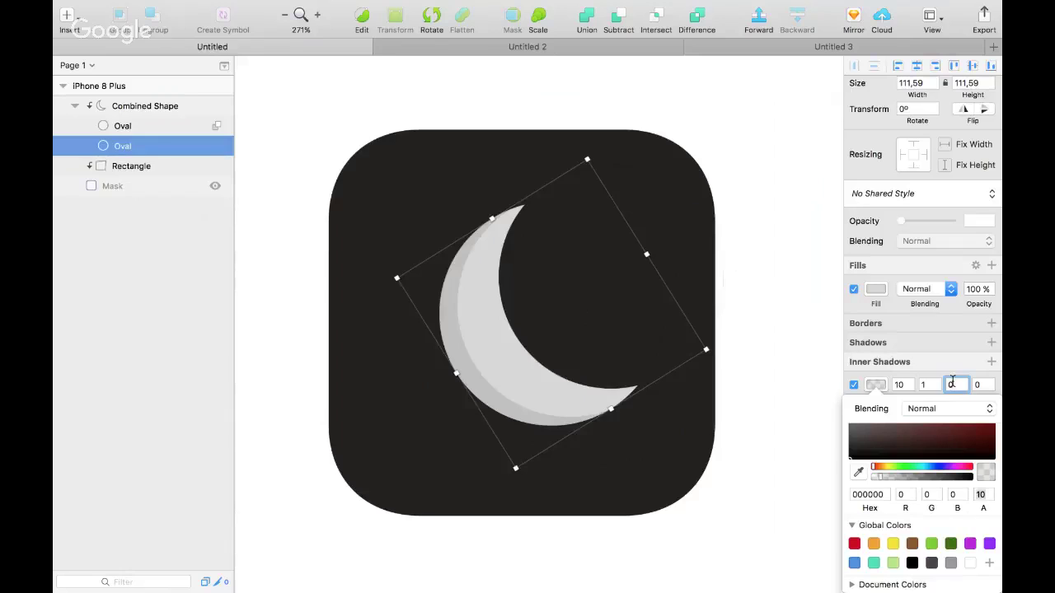
pyautogui.press('BackSpace')
pyautogui.write('4')
pyautogui.press('BackSpace')
pyautogui.write('0')
pyautogui.click(774, 449)
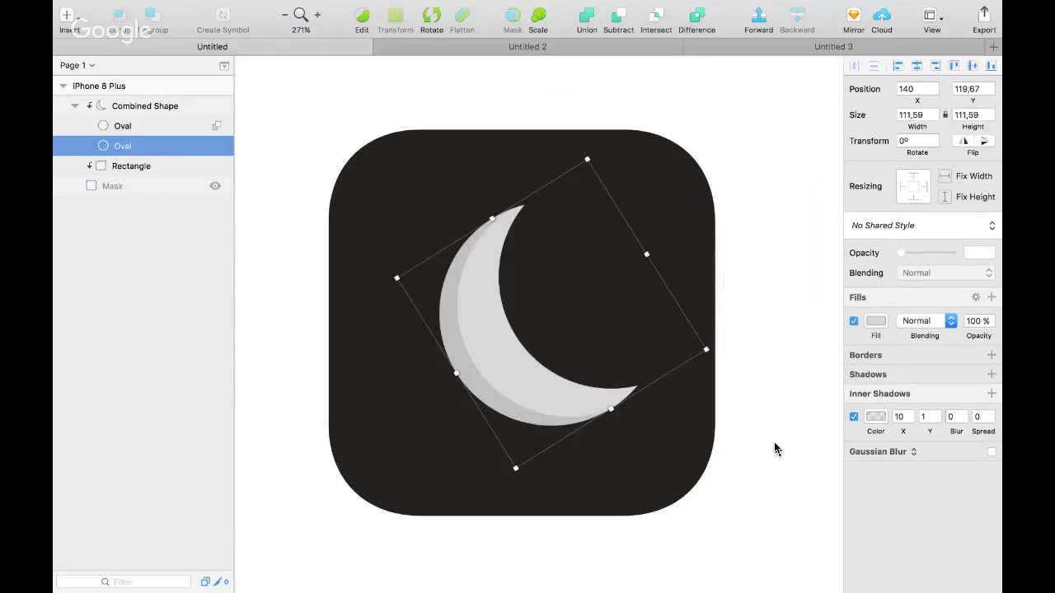
# Add a default drop shadow (0, 2, 4, 0) to the oval
pyautogui.scroll(-2, 774, 449)
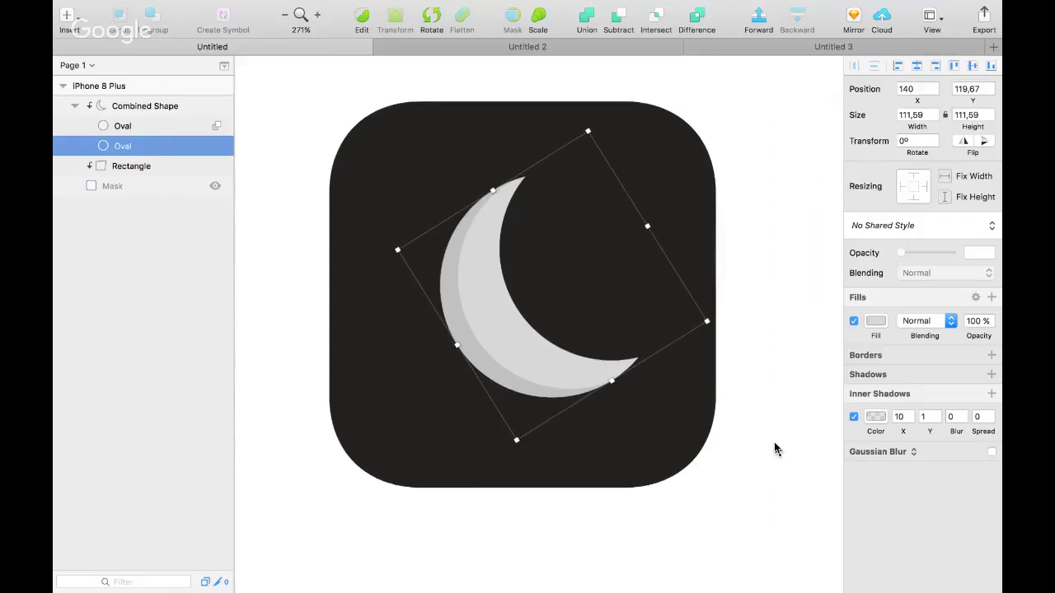
pyautogui.scroll(3, 774, 449)
pyautogui.click(992, 374)
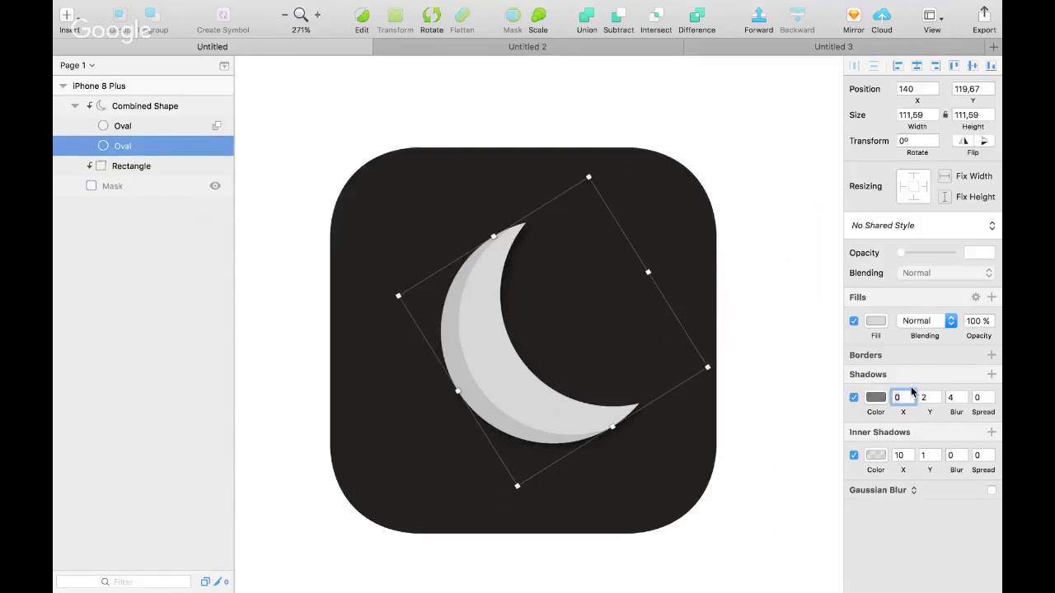
pyautogui.click(586, 285)
# Change the rounded square's fill to grey-blue 494A55
pyautogui.doubleClick(642, 186)
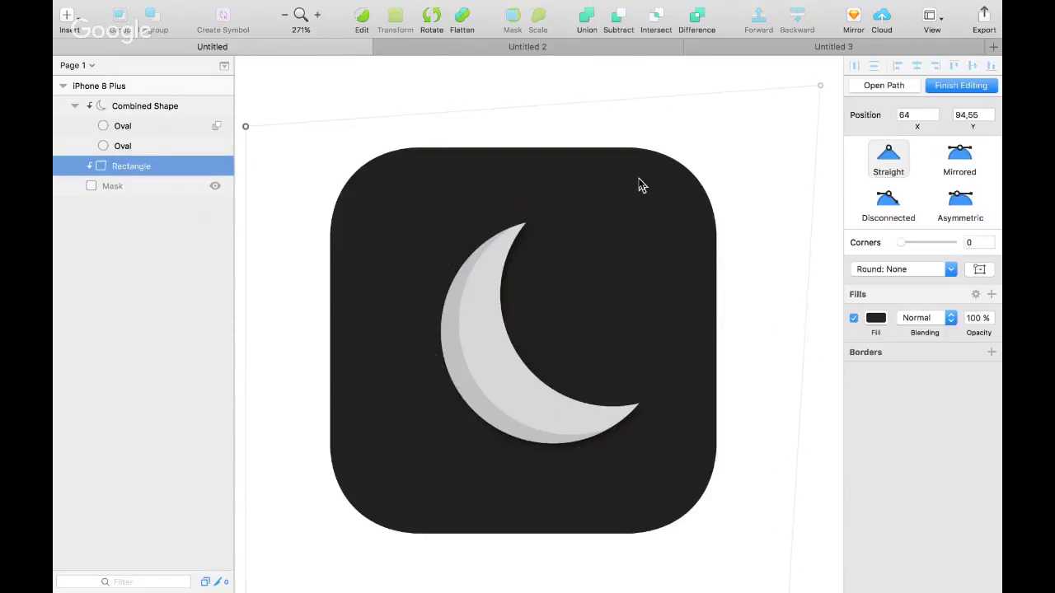
pyautogui.click(874, 316)
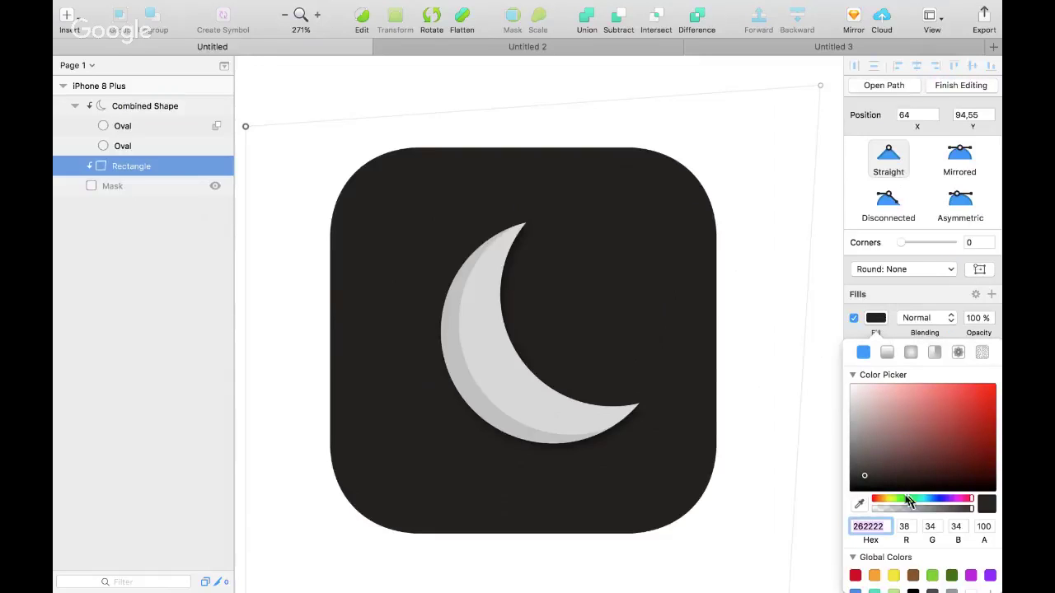
pyautogui.moveTo(923, 501); pyautogui.dragTo(939, 502)
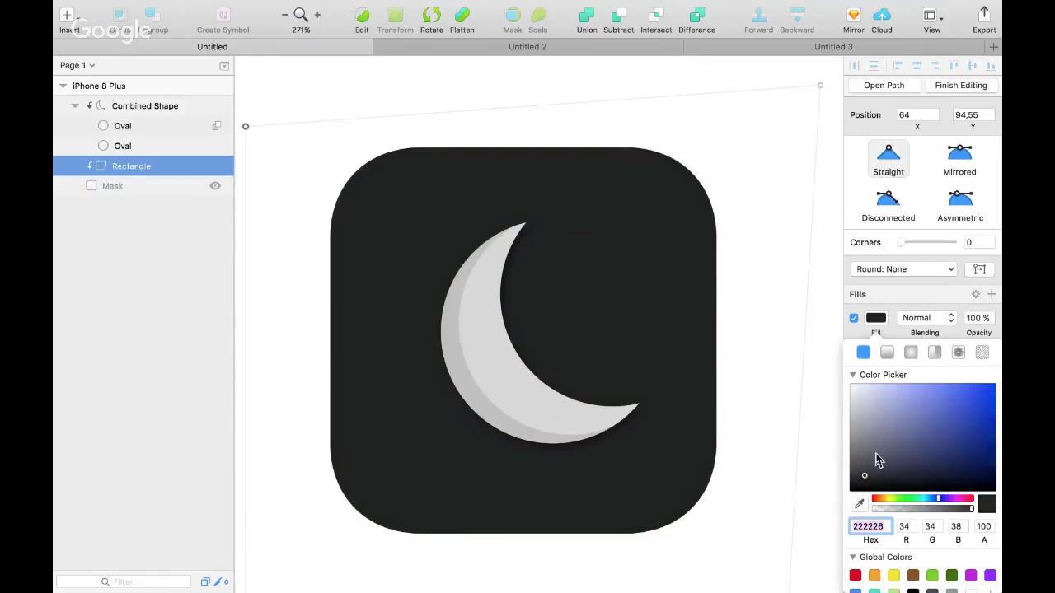
pyautogui.moveTo(875, 453); pyautogui.dragTo(869, 454)
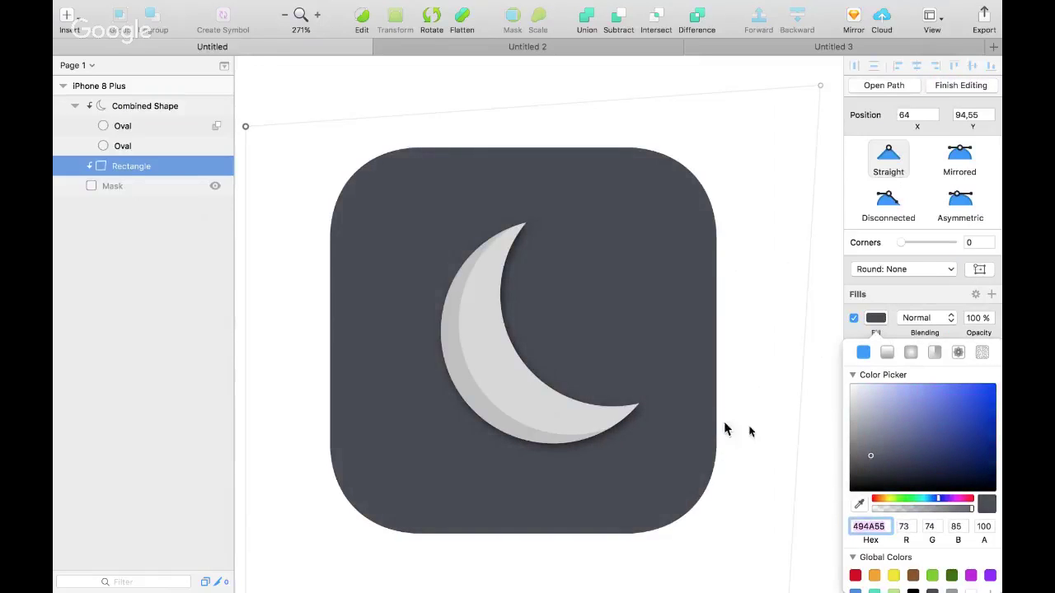
pyautogui.click(596, 357)
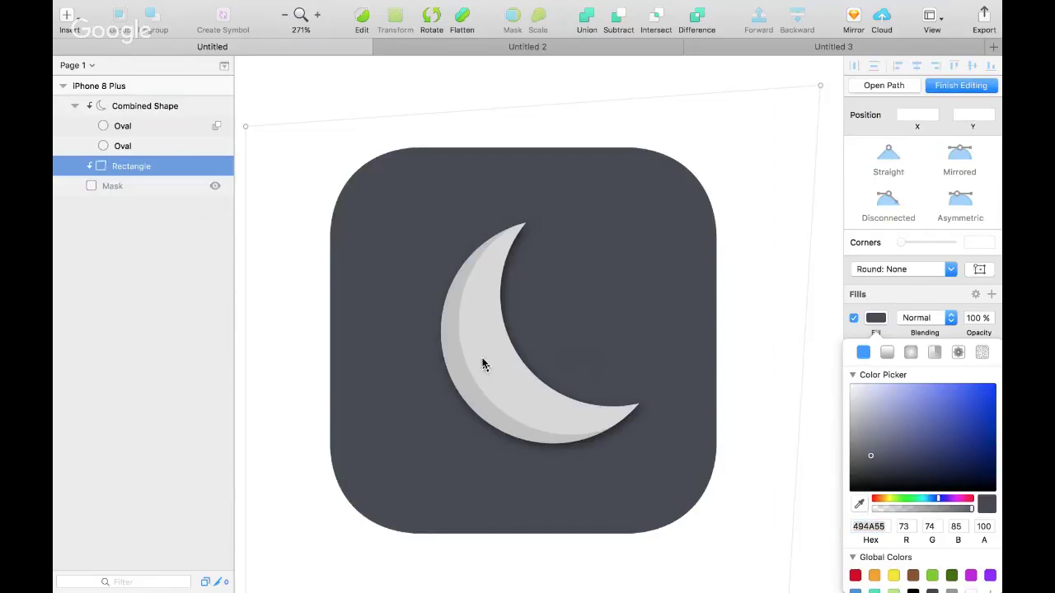
pyautogui.click(122, 127)
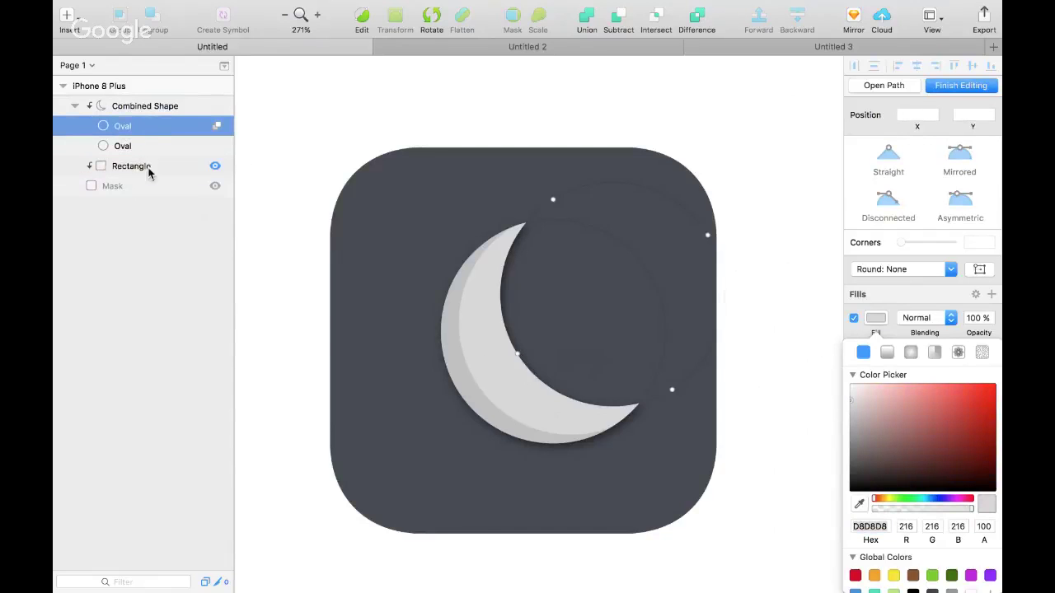
# Add a border to the second oval and switch it off
pyautogui.click(145, 148)
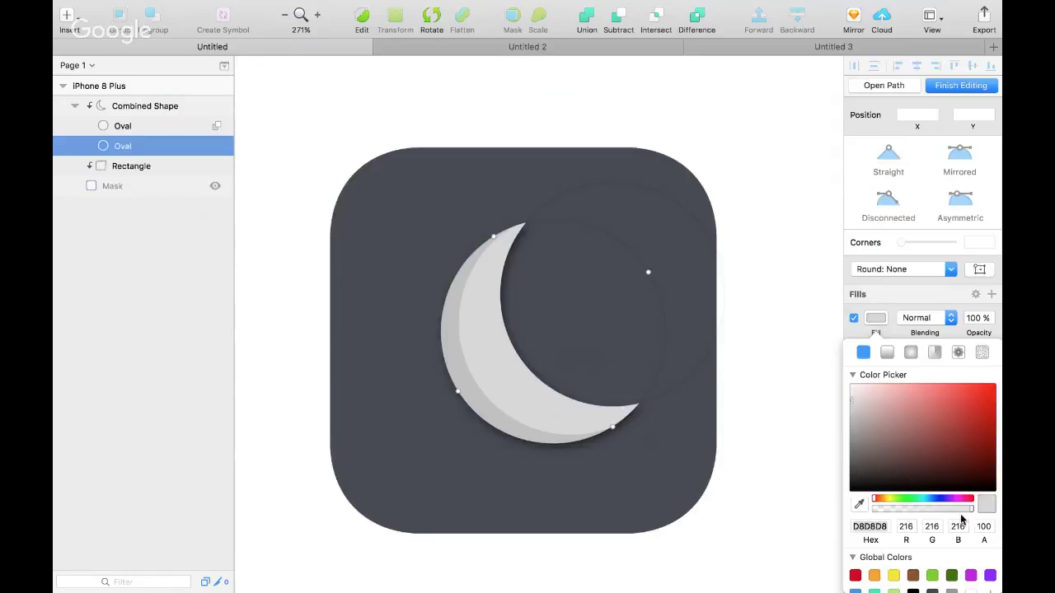
pyautogui.scroll(-2, 961, 519)
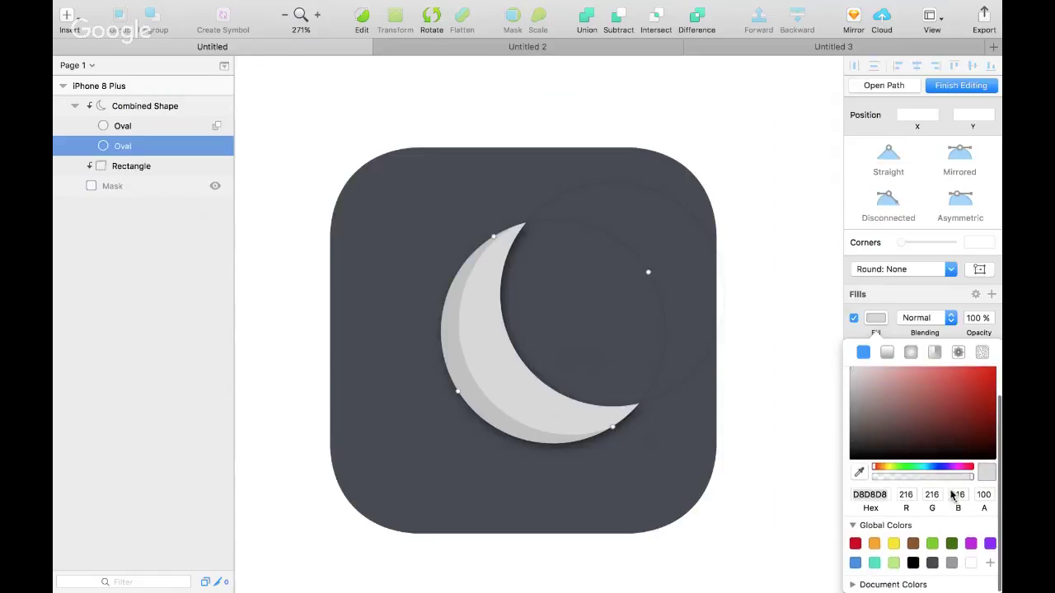
pyautogui.click(877, 302)
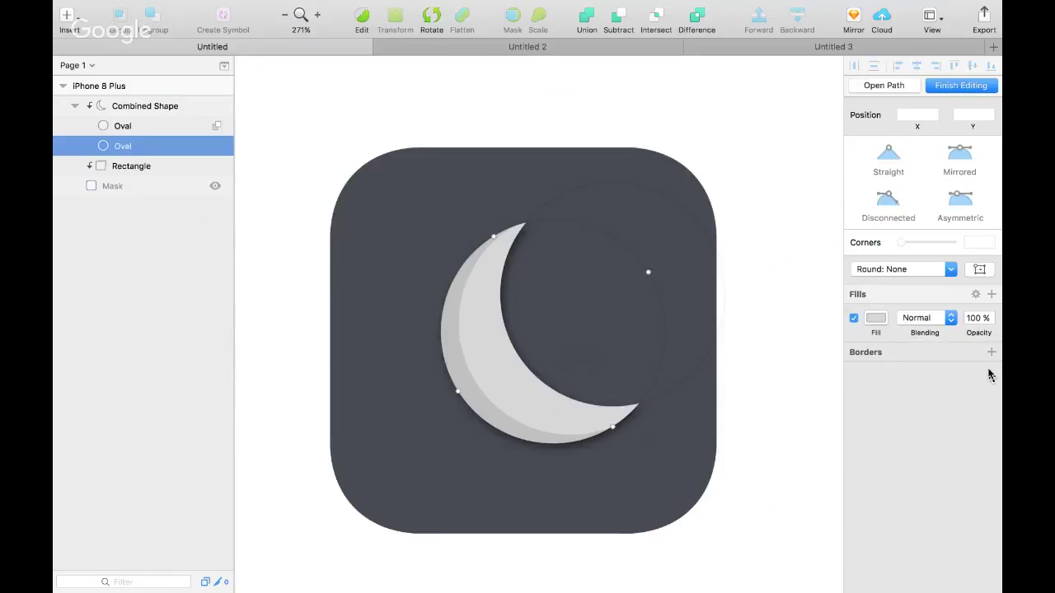
pyautogui.click(991, 352)
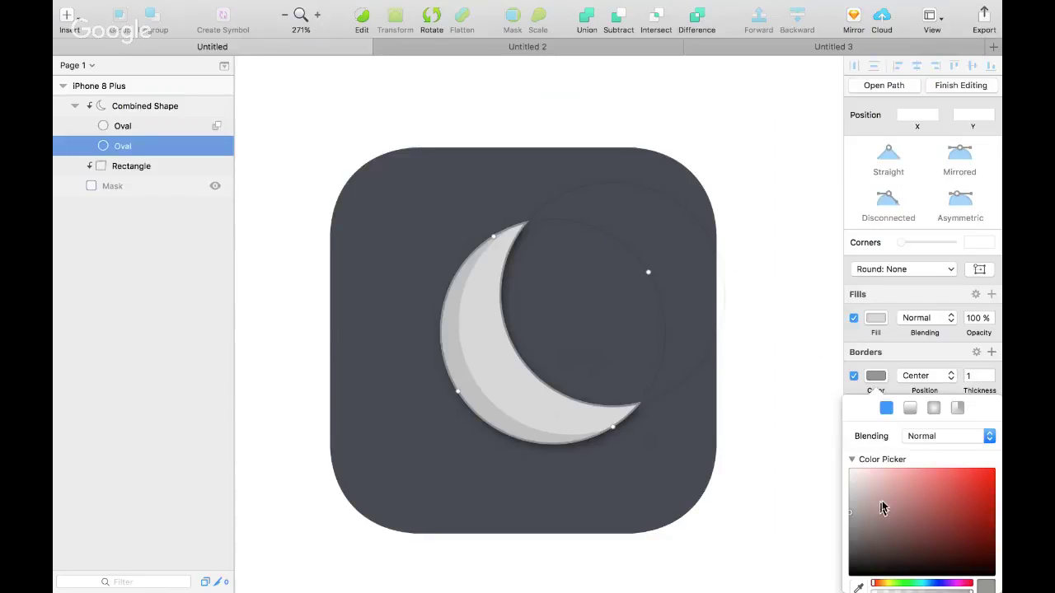
pyautogui.click(853, 376)
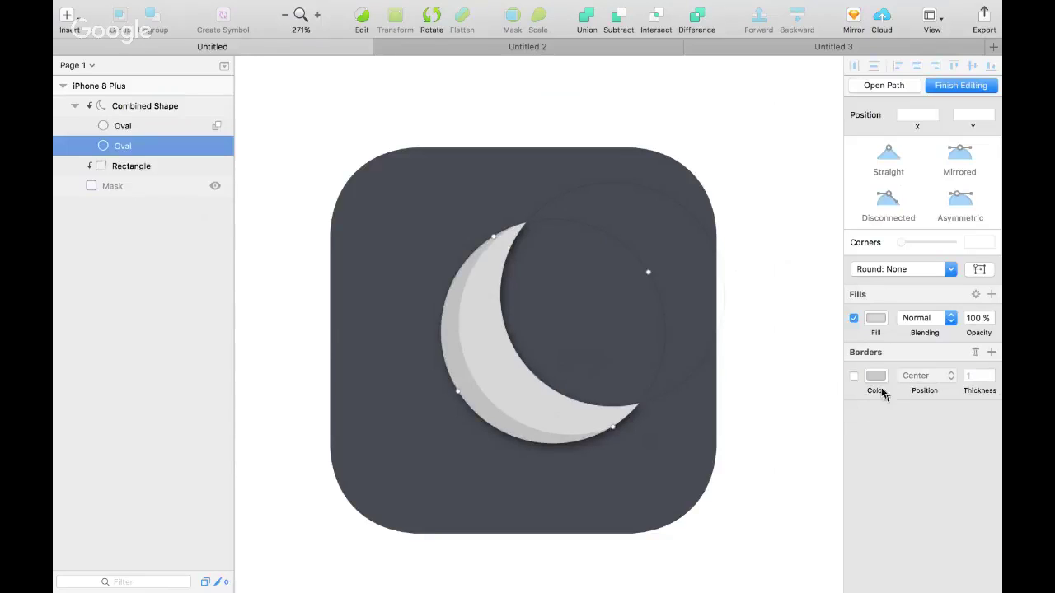
# Select the whole moon and tweak its drop shadow's opacity and blur
pyautogui.click(149, 129)
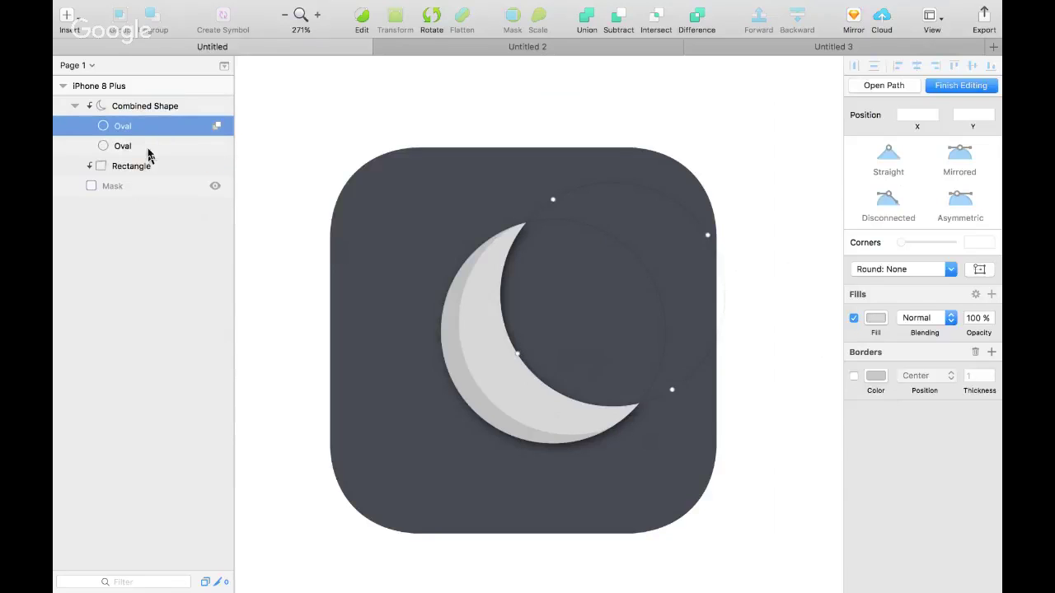
pyautogui.click(141, 165)
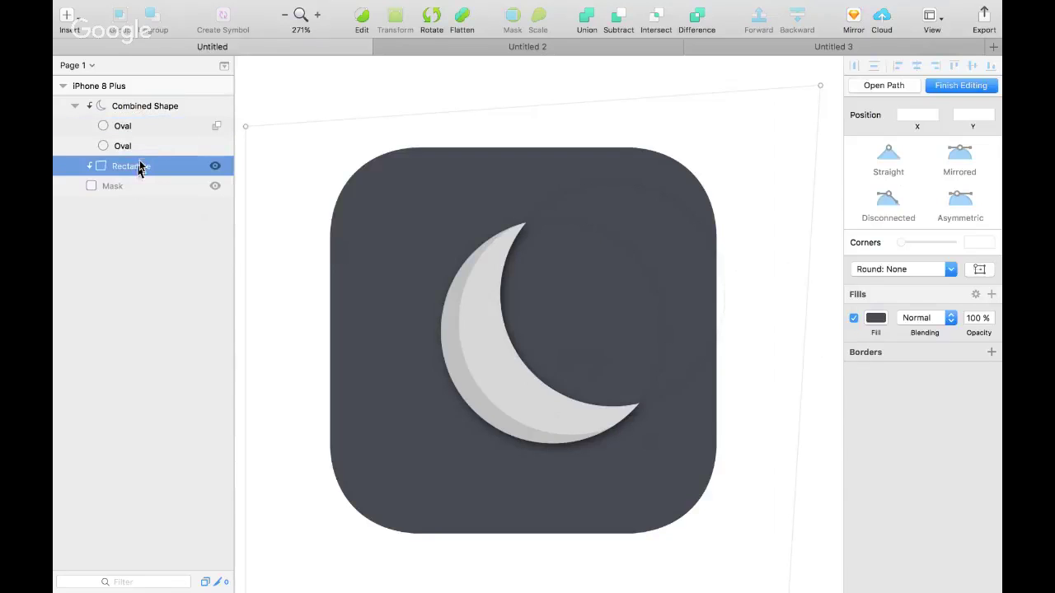
pyautogui.click(138, 110)
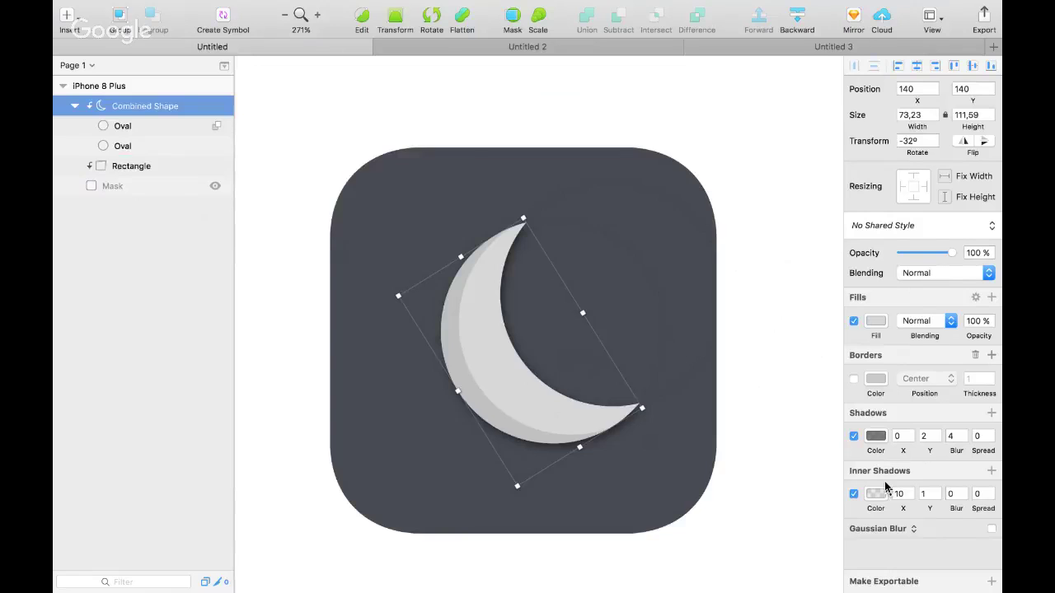
pyautogui.scroll(-1, 882, 483)
pyautogui.click(875, 438)
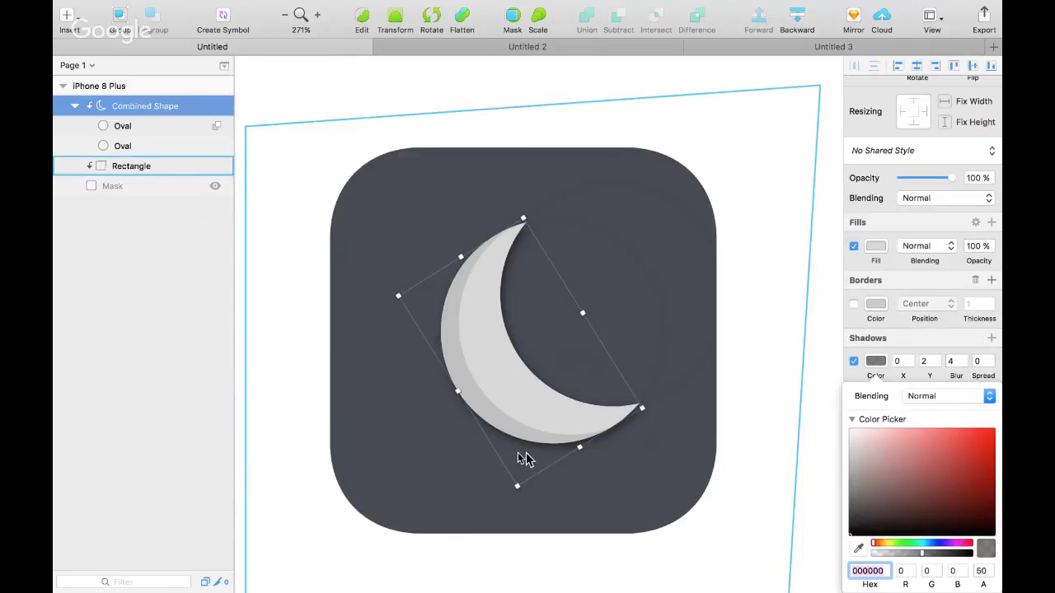
pyautogui.moveTo(930, 557); pyautogui.dragTo(901, 558)
pyautogui.click(950, 361)
pyautogui.write('0')
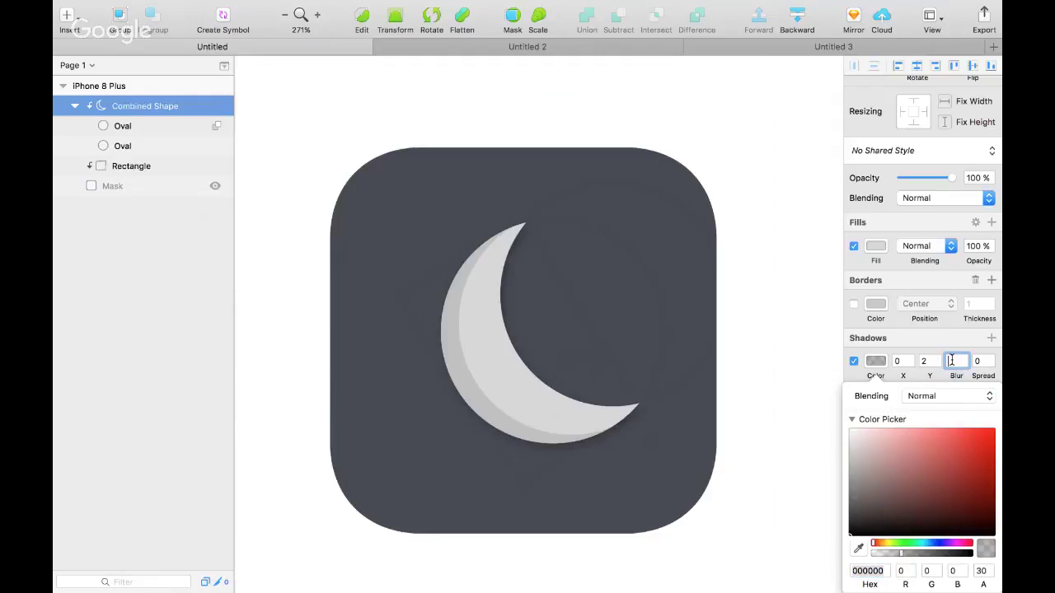
pyautogui.write('1')
# Set the moon's drop shadow colour to black at 80% alpha
pyautogui.moveTo(904, 553); pyautogui.dragTo(952, 557)
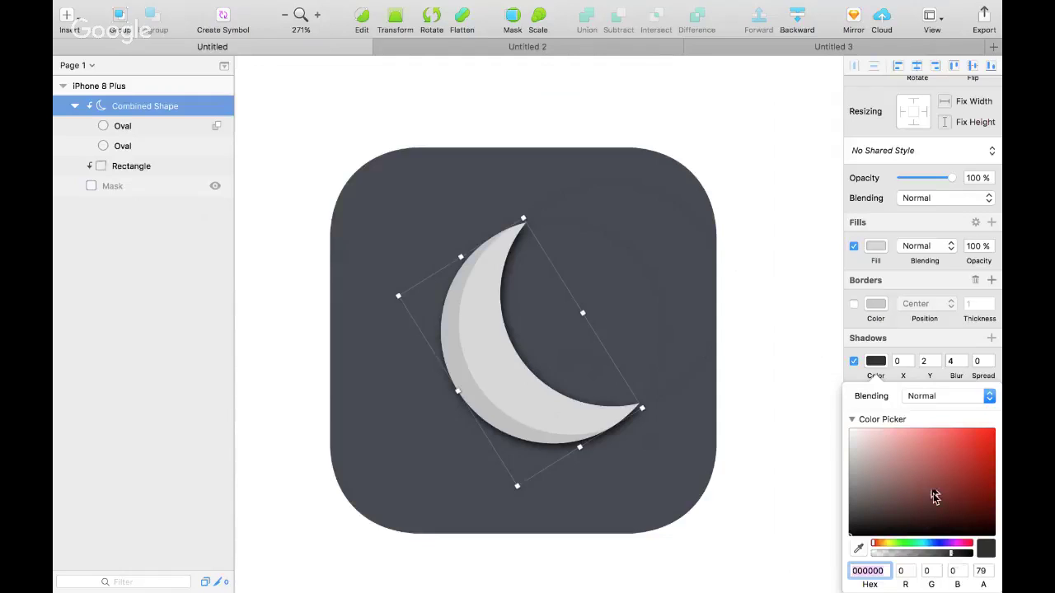
pyautogui.scroll(-2, 926, 484)
pyautogui.scroll(1, 925, 486)
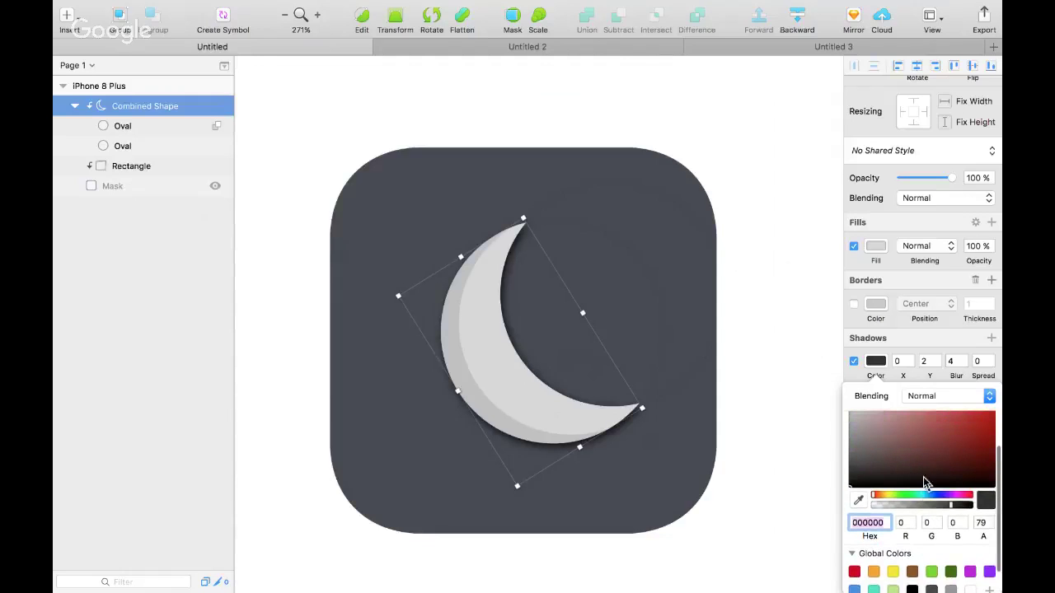
pyautogui.press('Right')
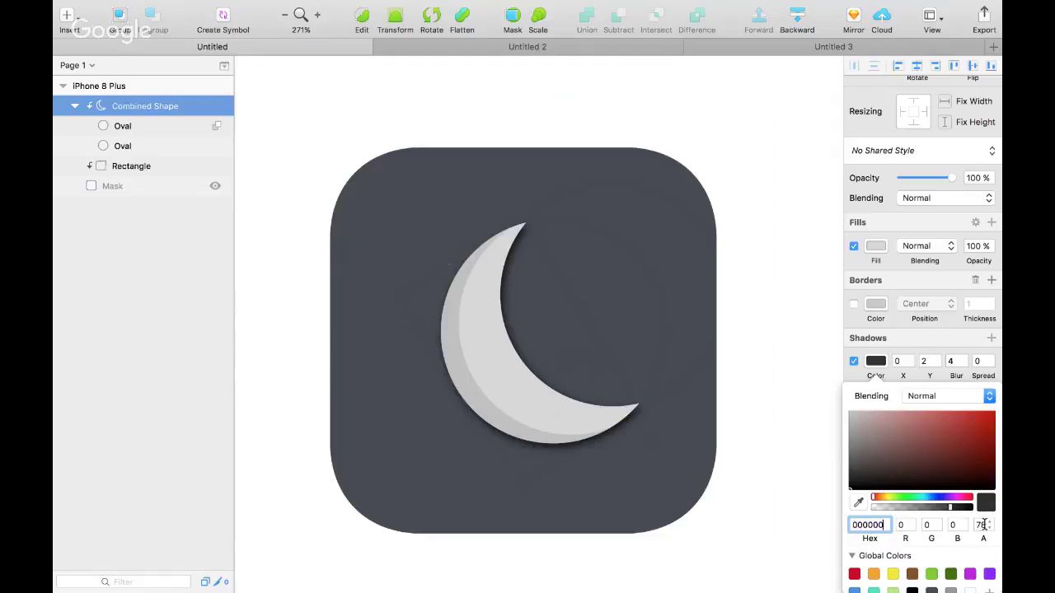
pyautogui.scroll(-2, 984, 524)
pyautogui.doubleClick(984, 524)
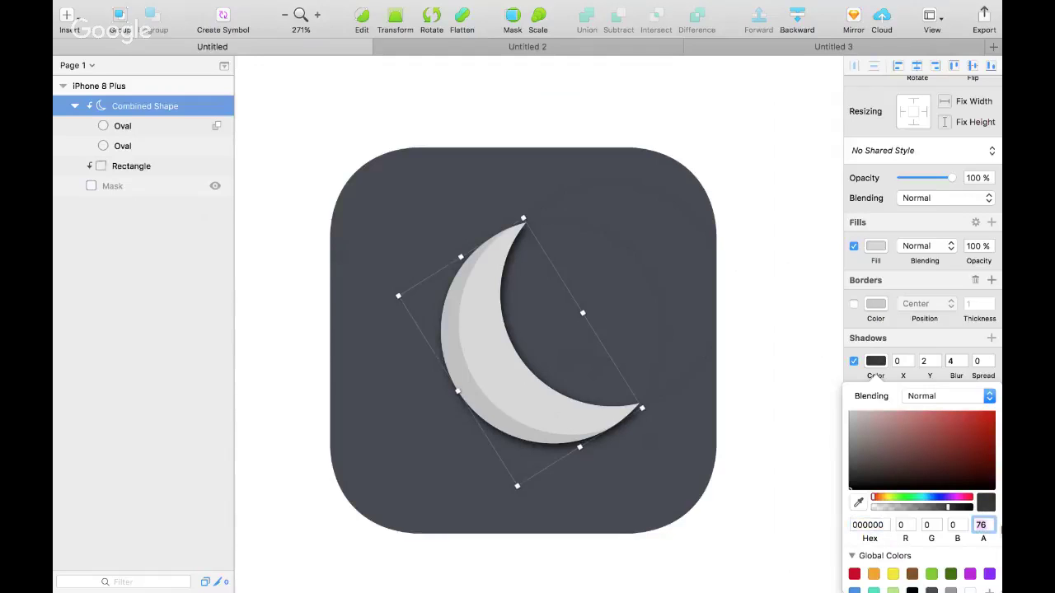
pyautogui.press('BackSpace')
pyautogui.write('100')
pyautogui.press('Return')
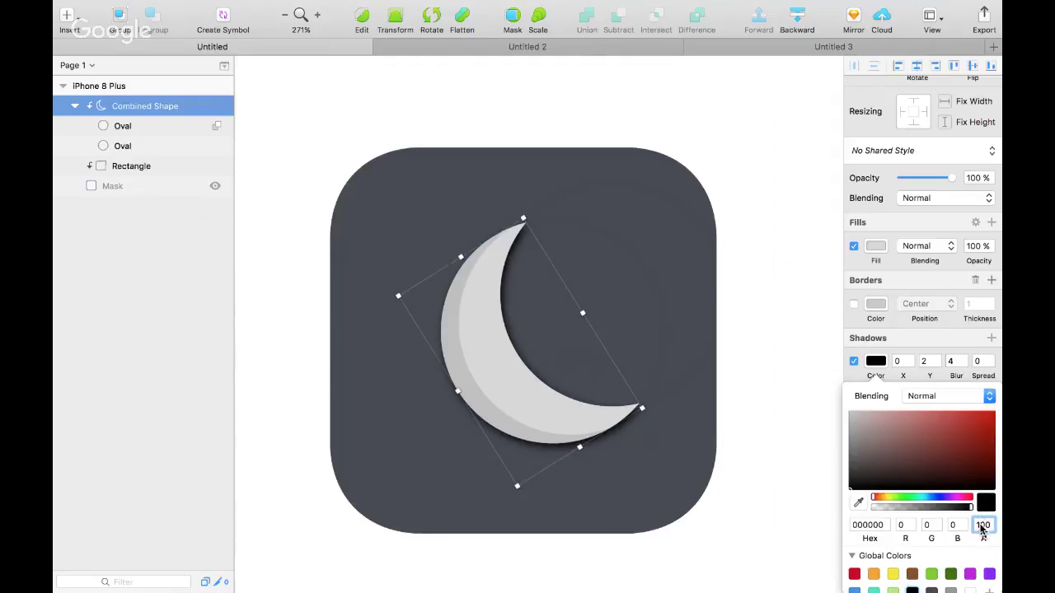
pyautogui.write('60')
pyautogui.press('BackSpace')
pyautogui.press('BackSpace')
pyautogui.write('80')
pyautogui.press('Return')
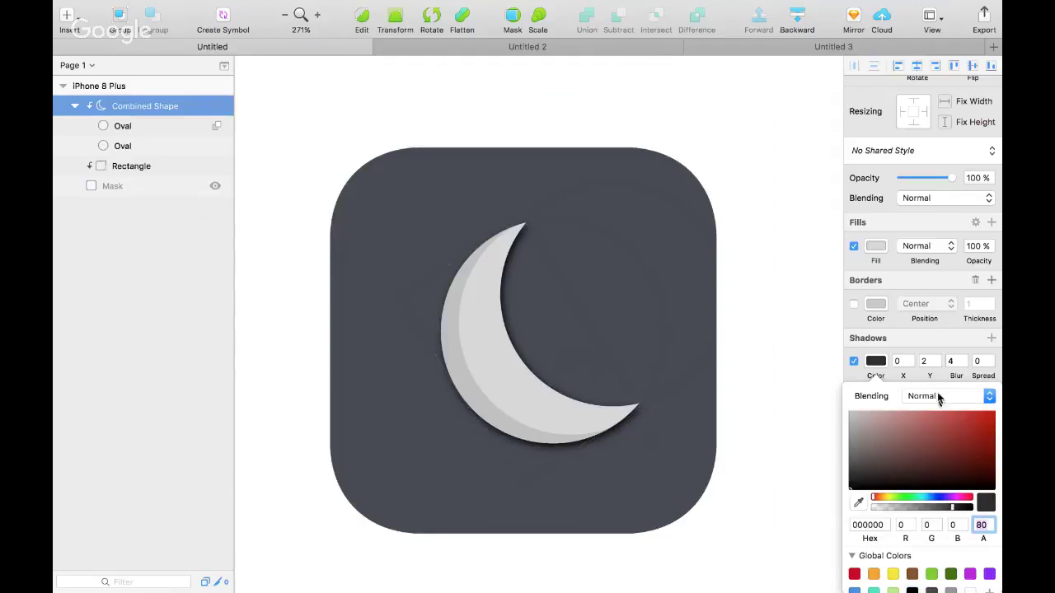
# Set the inner shadow's spread to 8
pyautogui.scroll(1, 946, 378)
pyautogui.scroll(-4, 961, 291)
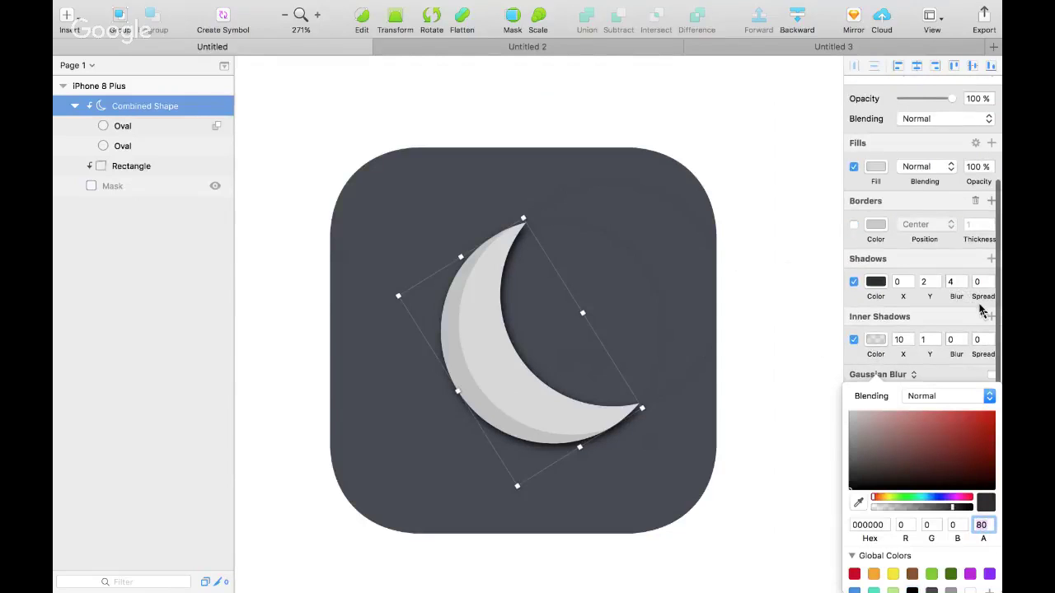
pyautogui.click(978, 340)
pyautogui.write('8')
pyautogui.press('Return')
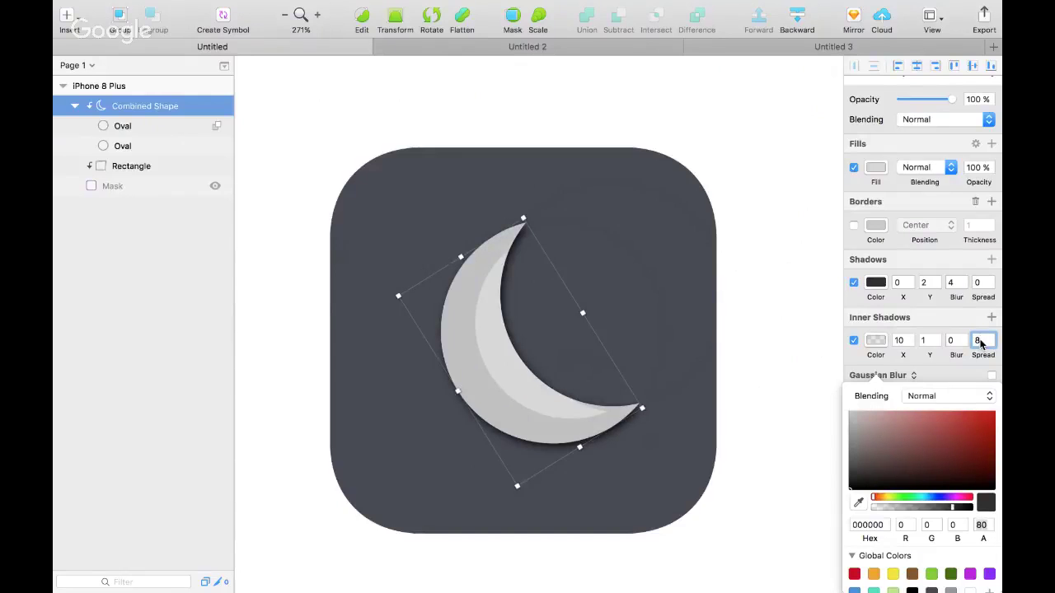
pyautogui.scroll(2, 980, 344)
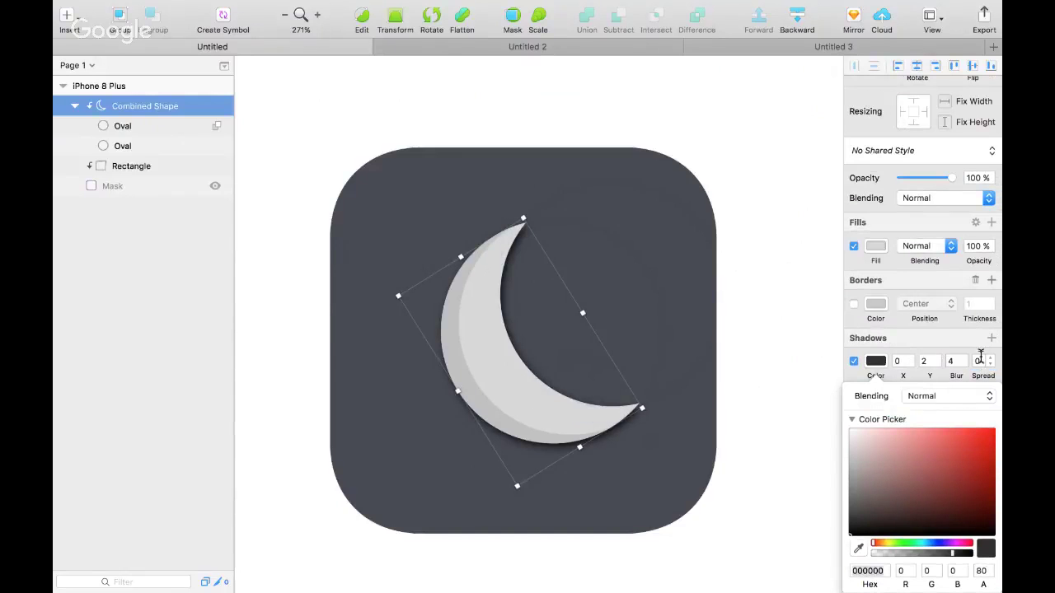
# Try drop shadow spreads of 9, 82 and 31 and offsets X 0, Y 10
pyautogui.click(981, 360)
pyautogui.write('9')
pyautogui.press('Return')
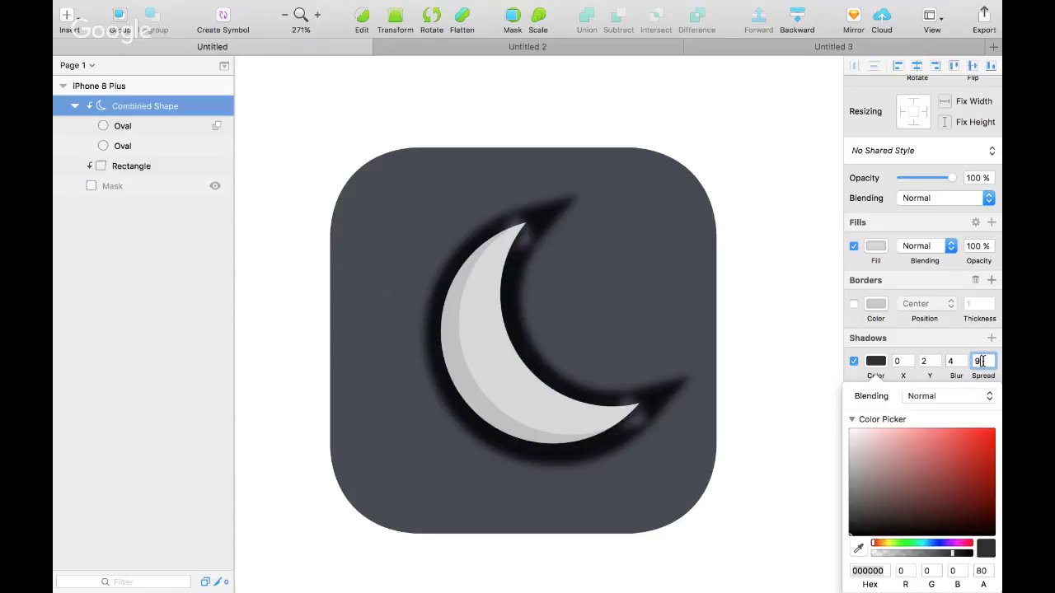
pyautogui.press('Return')
pyautogui.write('8')
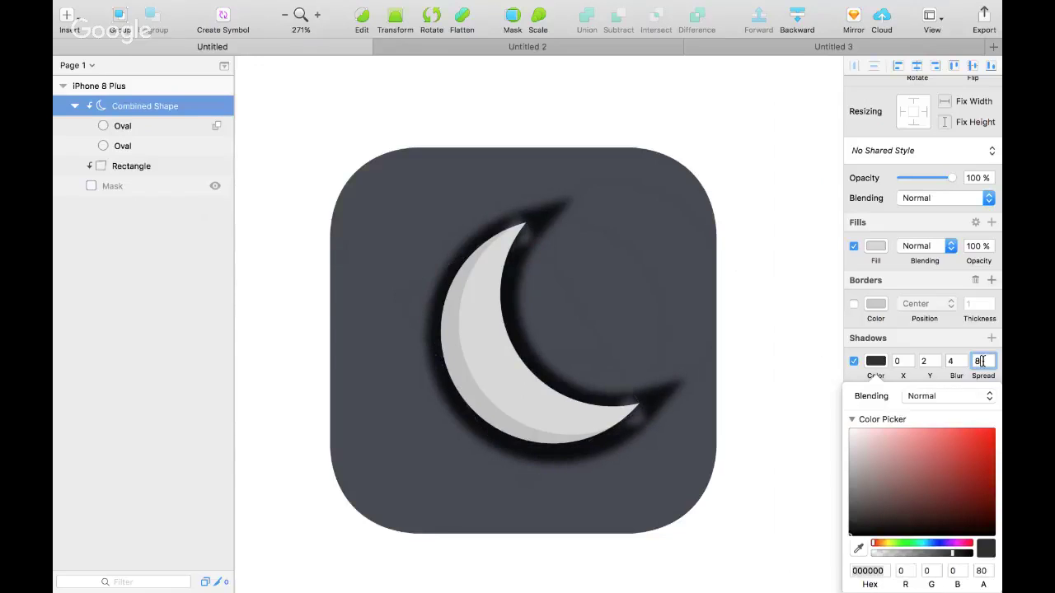
pyautogui.write('2')
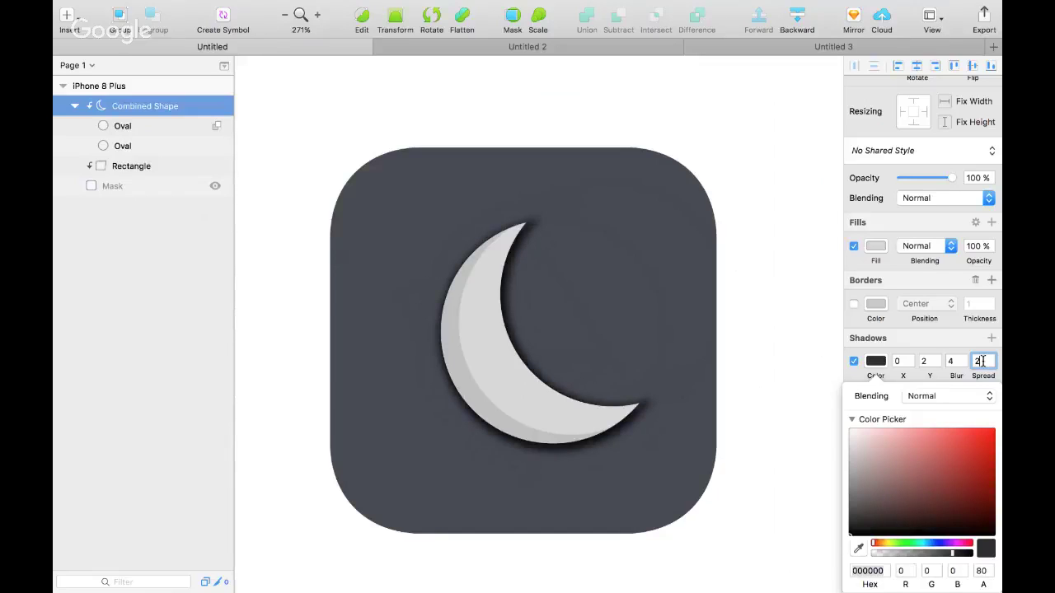
pyautogui.press('Return')
pyautogui.write('3')
pyautogui.write('1')
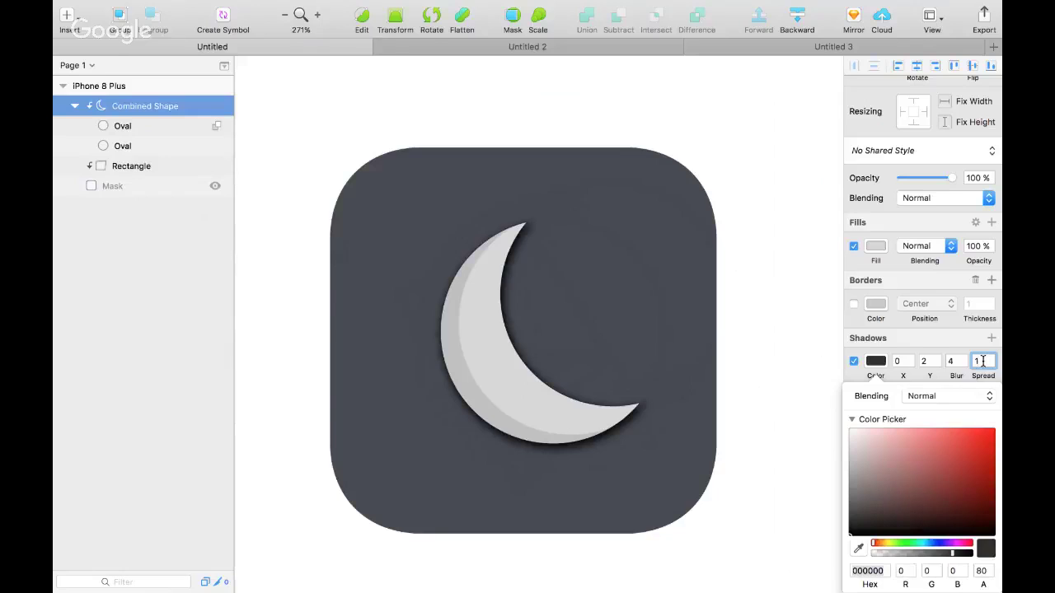
pyautogui.click(898, 361)
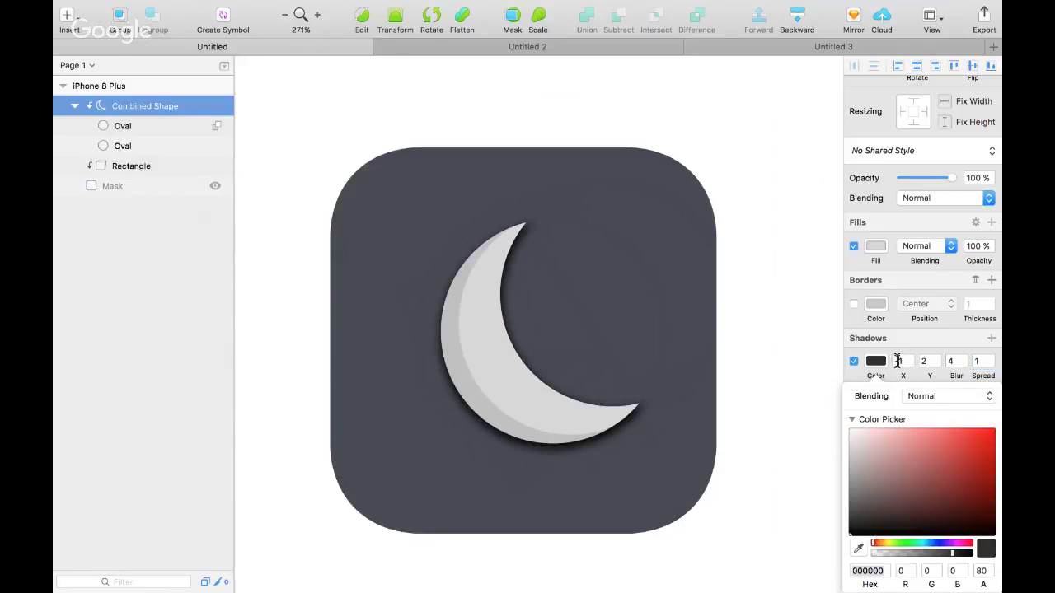
pyautogui.click(898, 361)
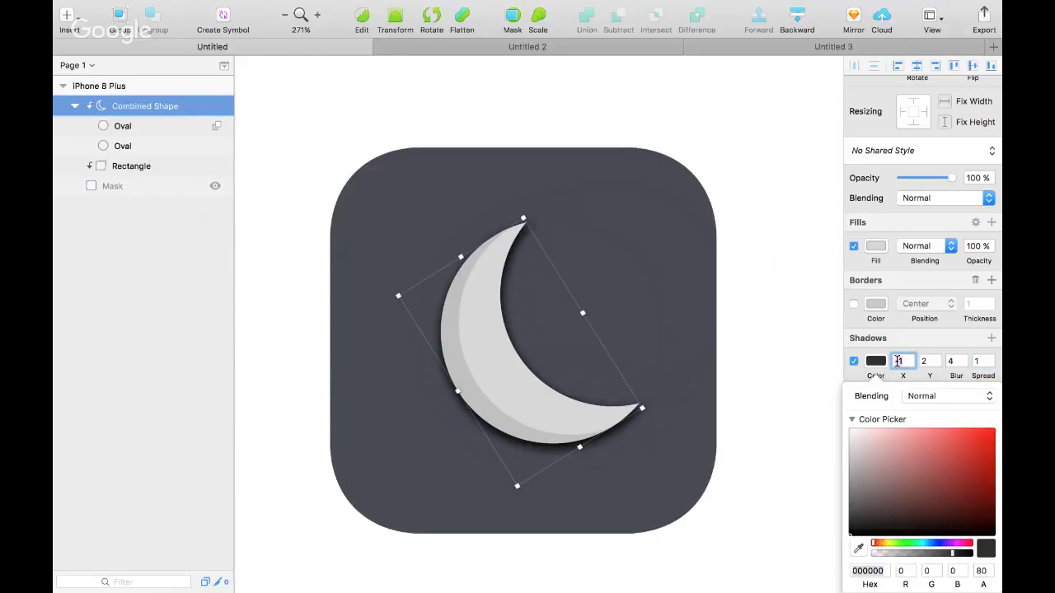
pyautogui.write('0')
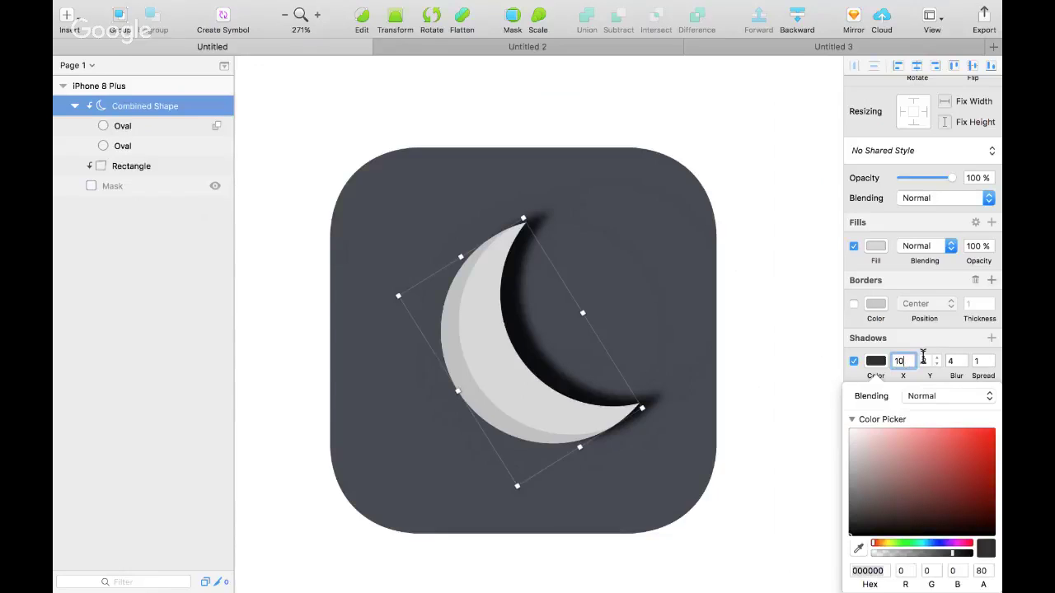
pyautogui.click(926, 361)
pyautogui.write('10')
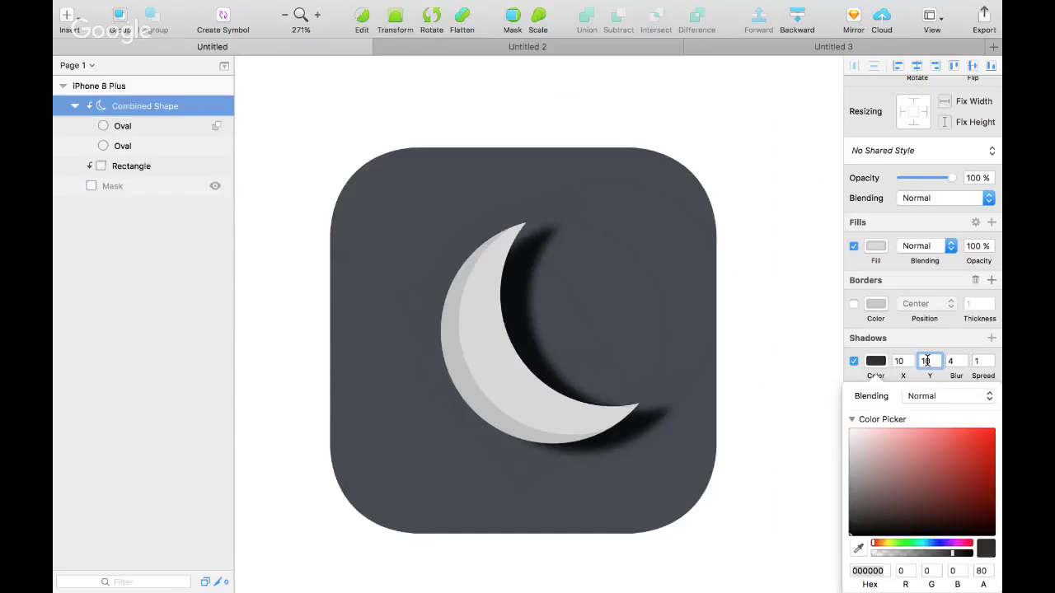
# Undo back to shadow 0, 2, 4, 0, set alpha to 80, and close the picker
pyautogui.press('super+z')
pyautogui.press('super+z')
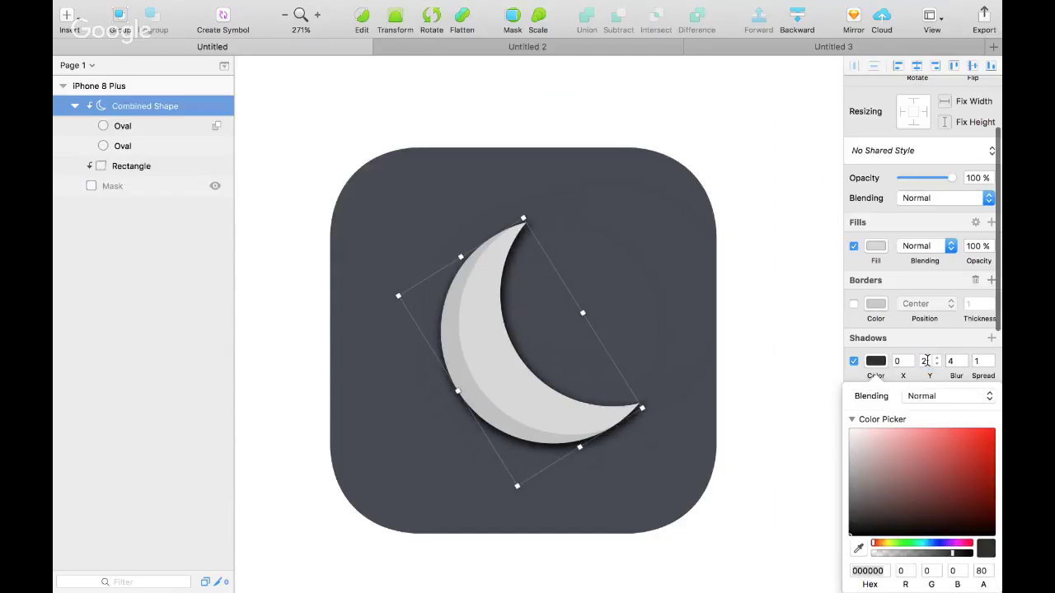
pyautogui.press('super+z')
pyautogui.press('super+z')
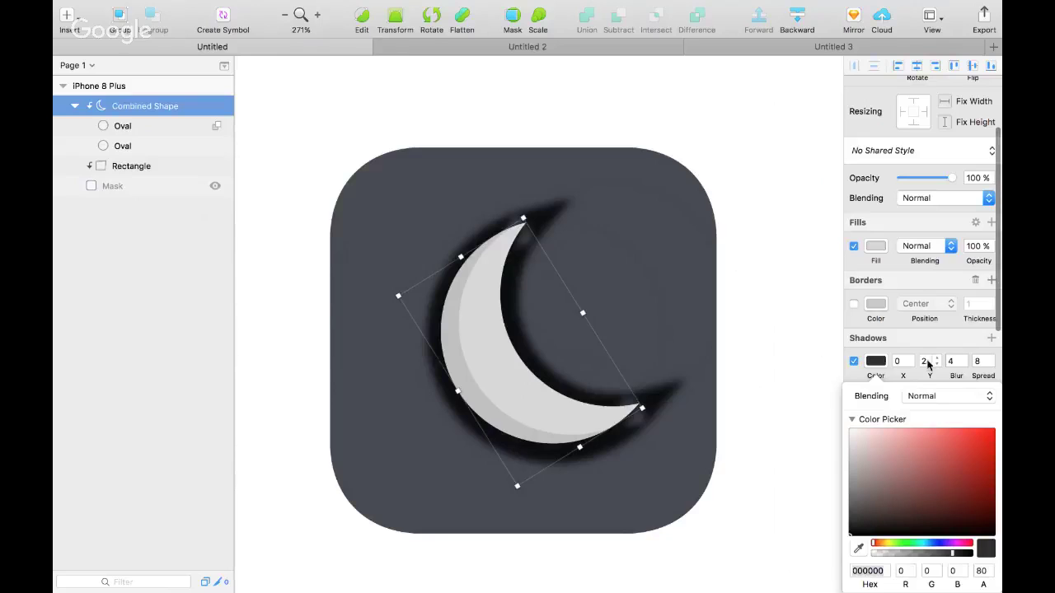
pyautogui.press('super+z')
pyautogui.press('super+z')
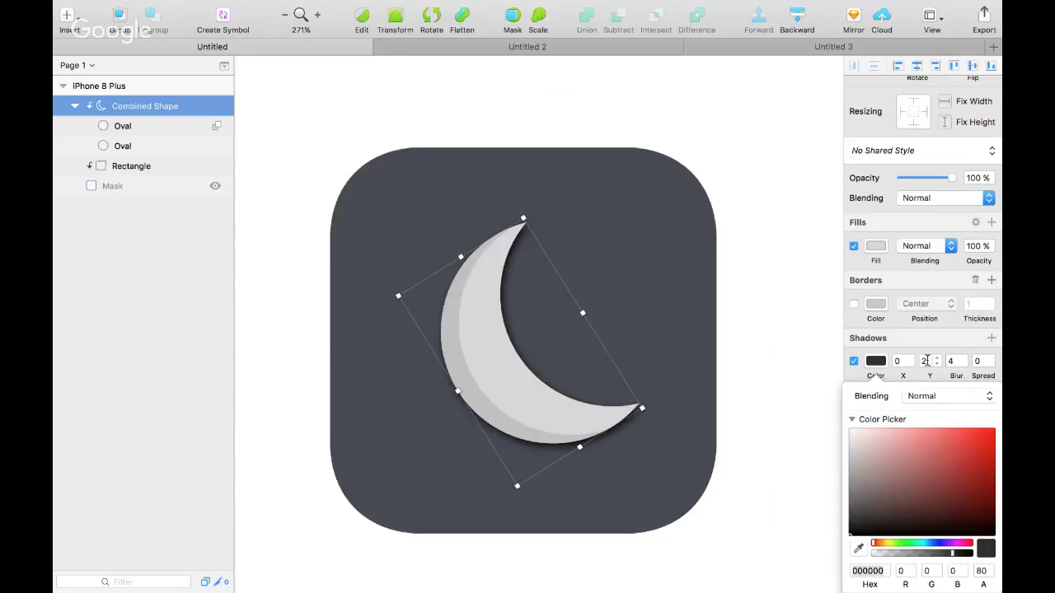
pyautogui.press('super+z')
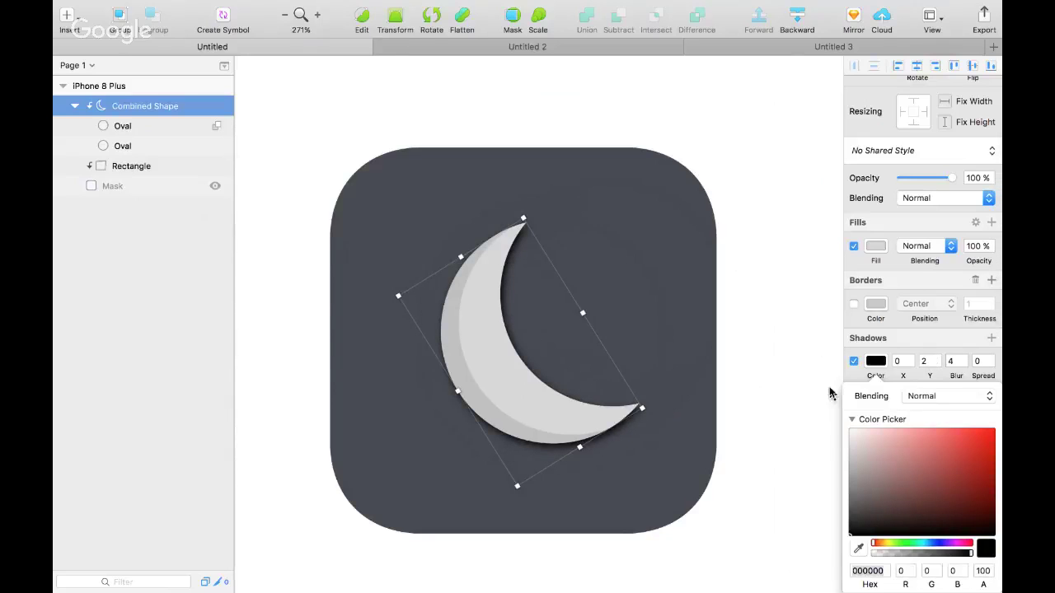
pyautogui.click(981, 575)
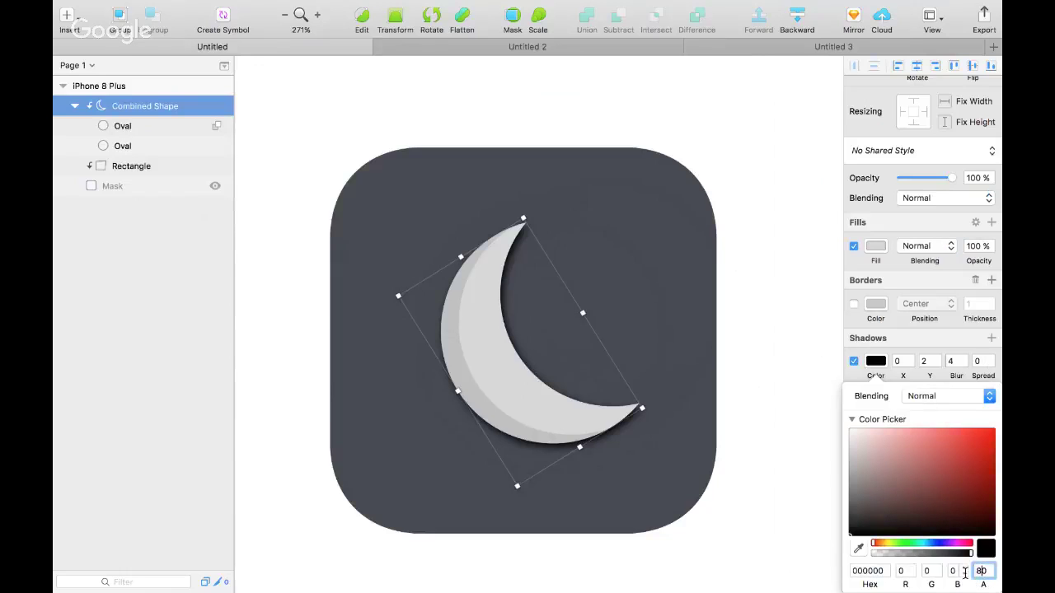
pyautogui.write('80')
pyautogui.press('Return')
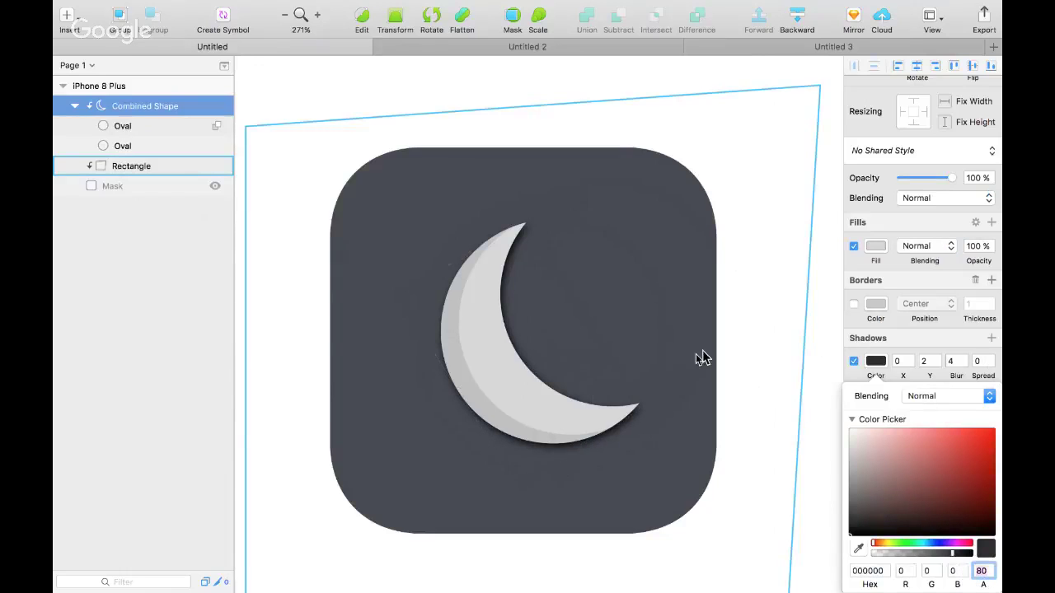
pyautogui.press('Escape')
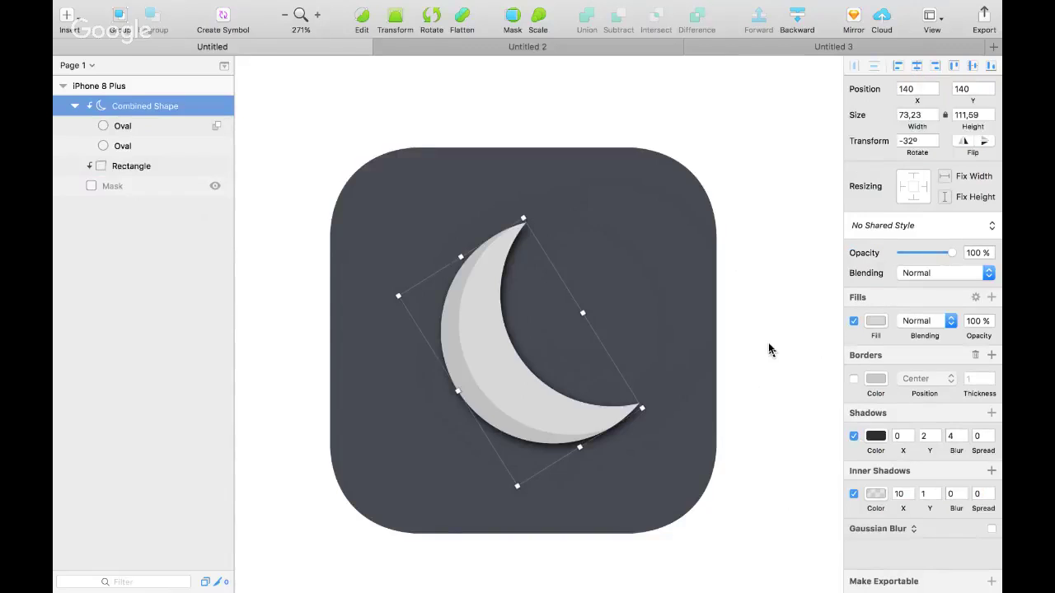
# Brighten the crescent moon's fill from grey D8D8D8 to near-white
pyautogui.click(404, 132)
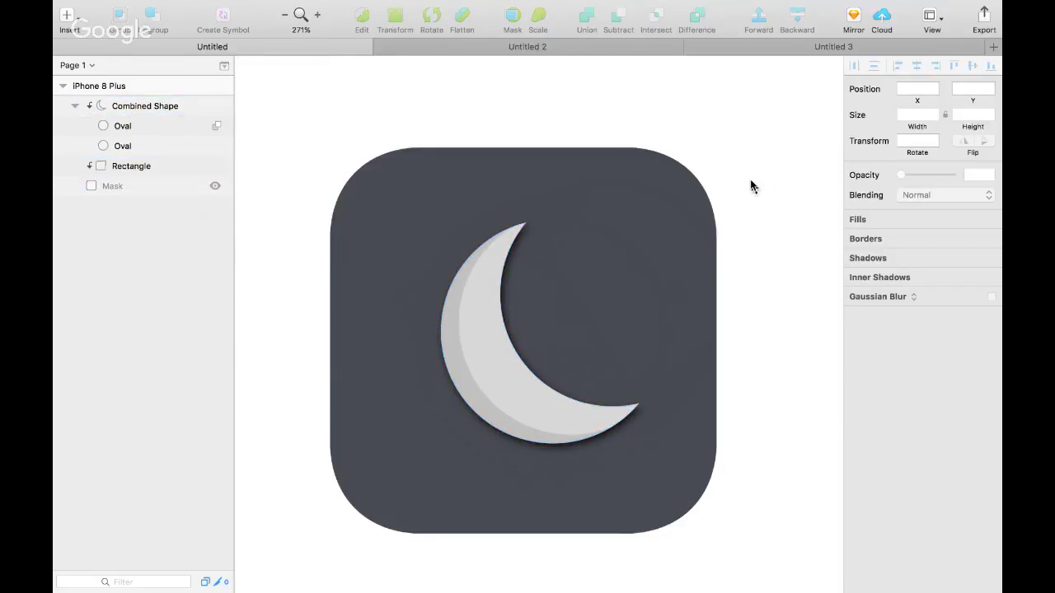
pyautogui.scroll(-3, 745, 183)
pyautogui.scroll(5, 745, 188)
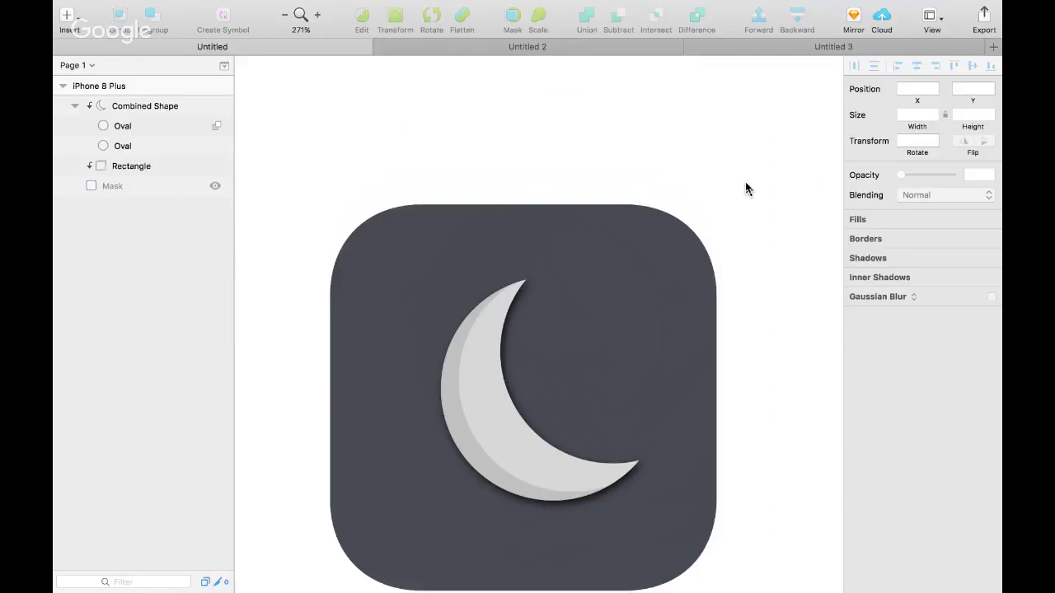
pyautogui.scroll(-5, 745, 188)
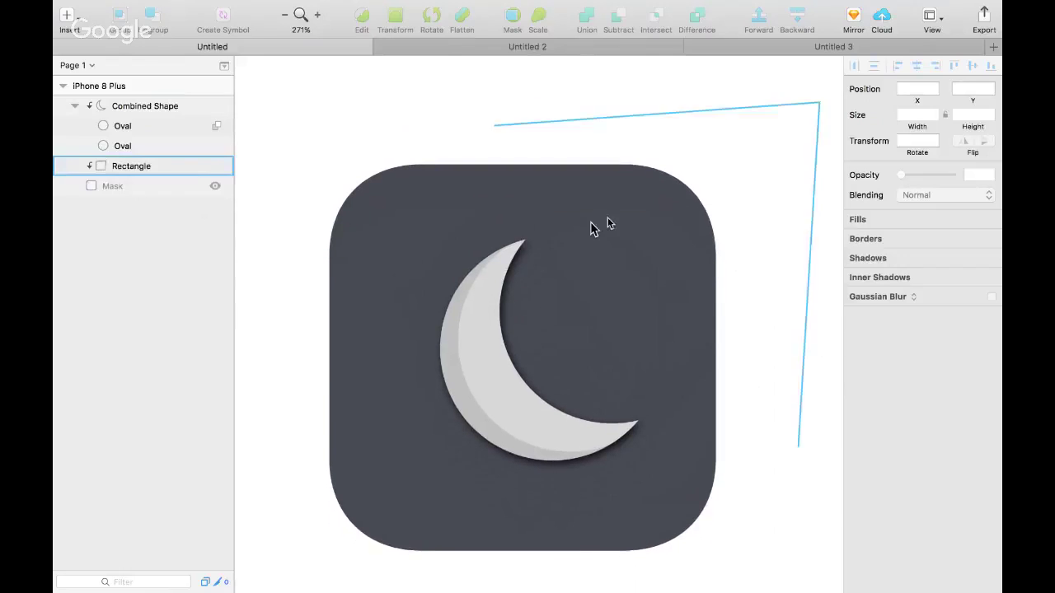
pyautogui.click(520, 412)
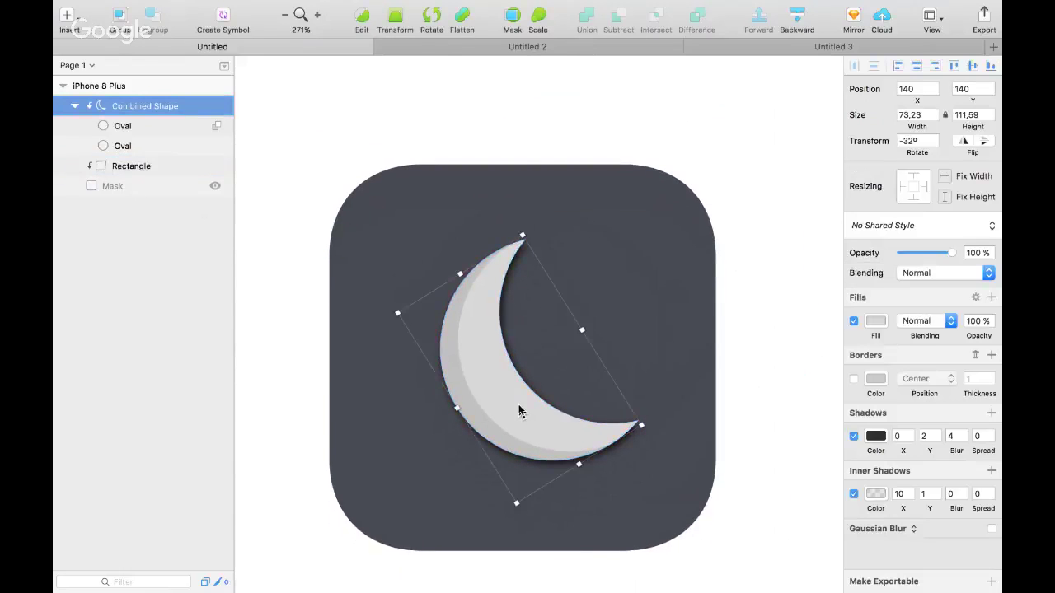
pyautogui.click(875, 320)
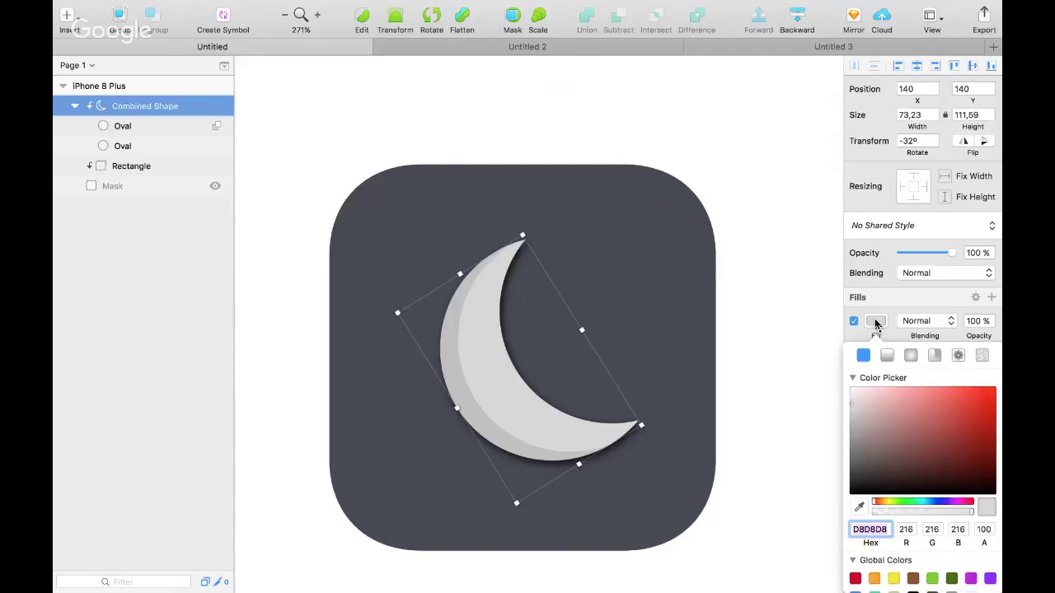
pyautogui.moveTo(853, 407); pyautogui.dragTo(847, 395)
pyautogui.click(800, 363)
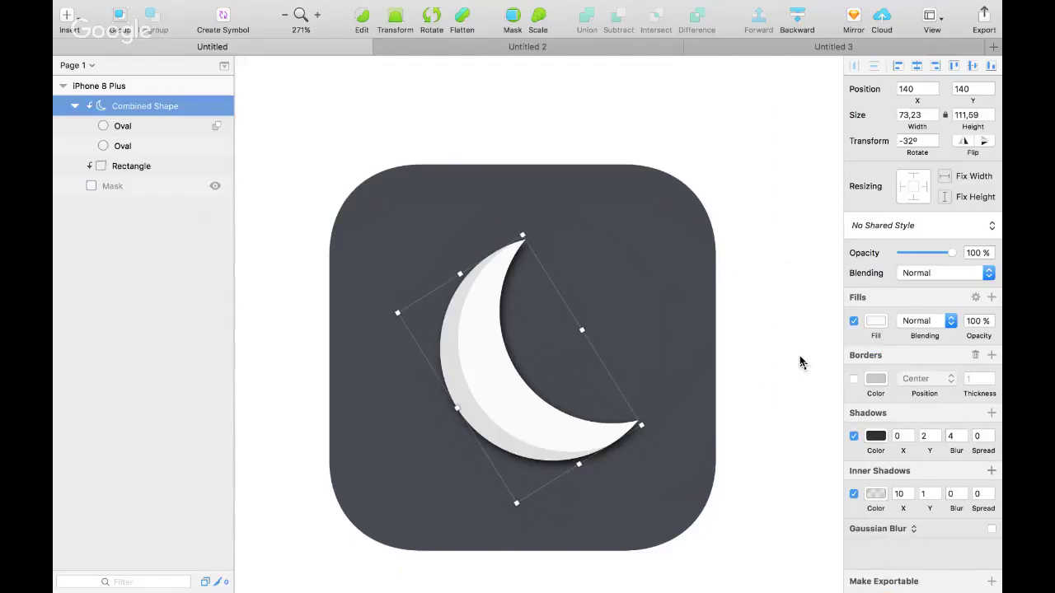
pyautogui.scroll(-2, 799, 362)
# Darken the rounded square's fill from slate 494A55 to charcoal 2F2F34
pyautogui.click(688, 267)
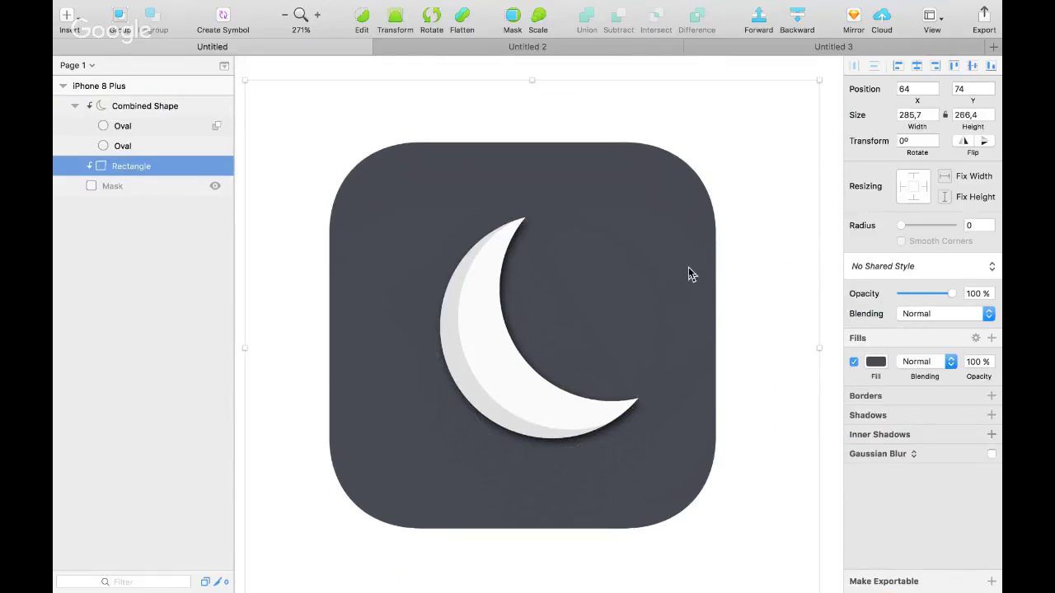
pyautogui.doubleClick(648, 247)
pyautogui.click(876, 318)
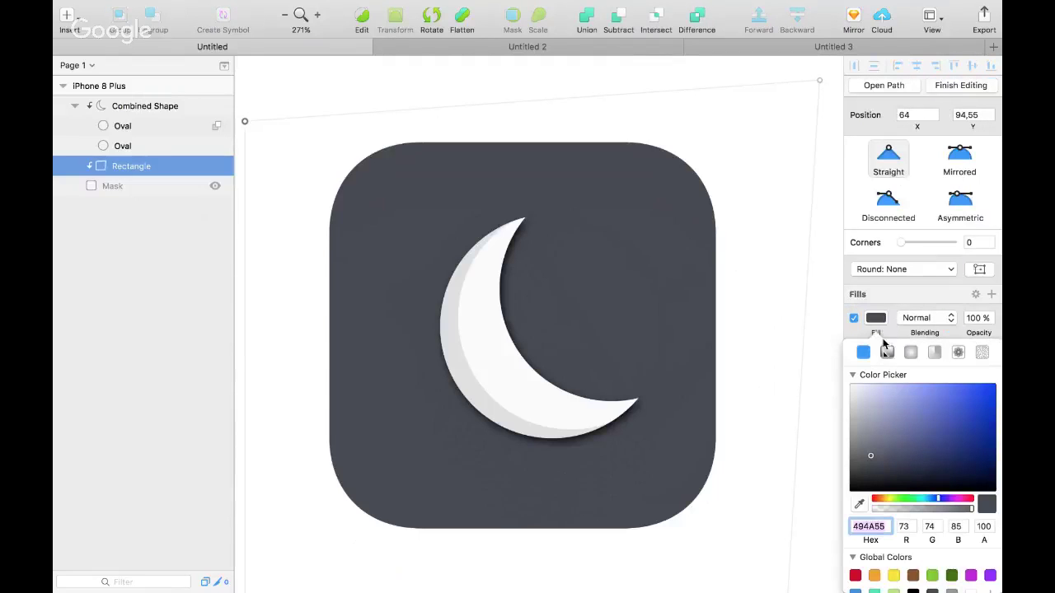
pyautogui.moveTo(869, 454); pyautogui.dragTo(862, 469)
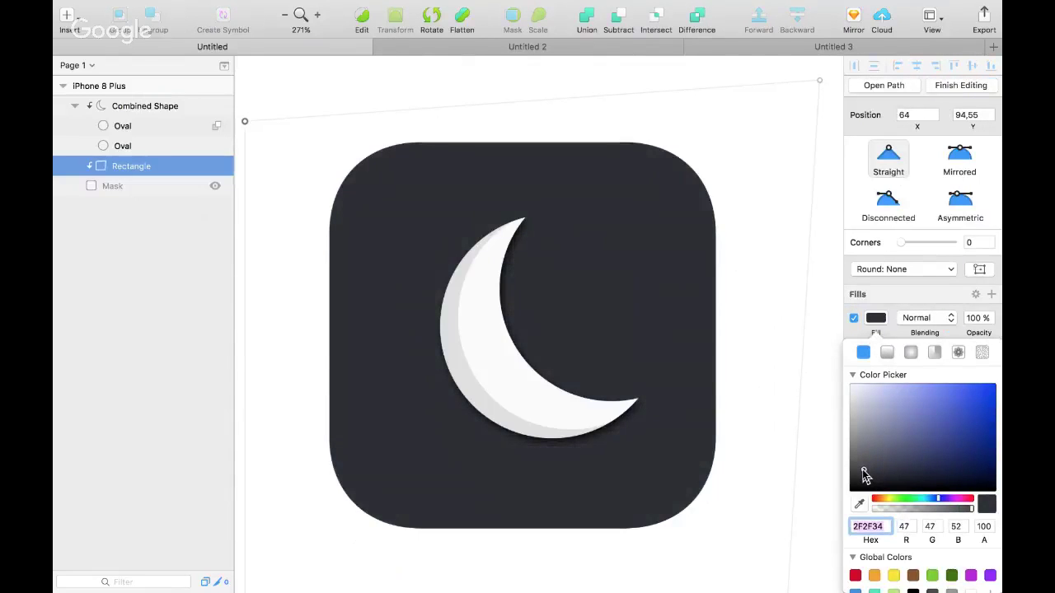
pyautogui.click(748, 219)
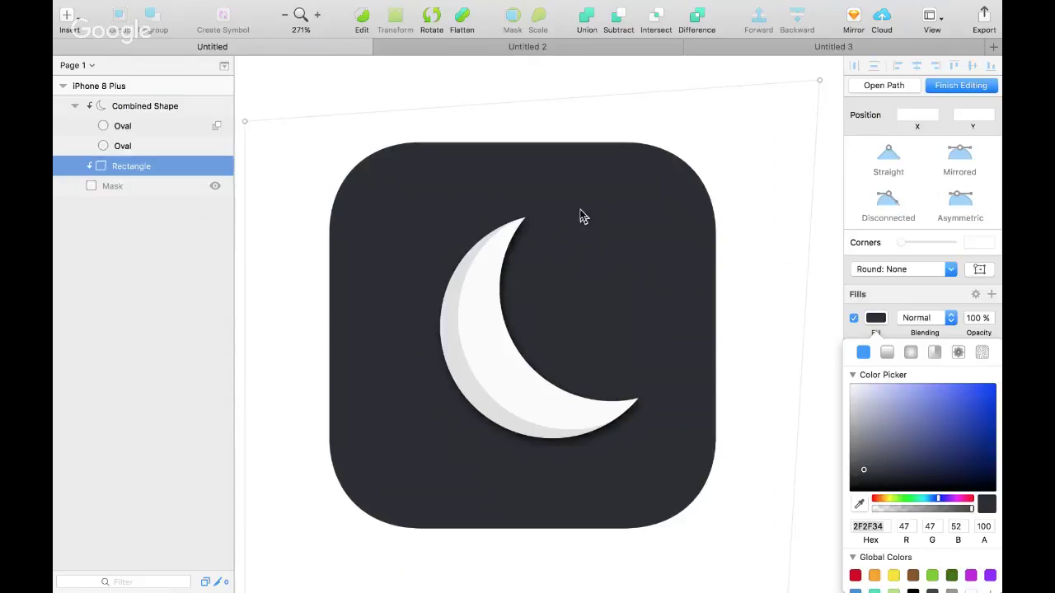
pyautogui.click(215, 8)
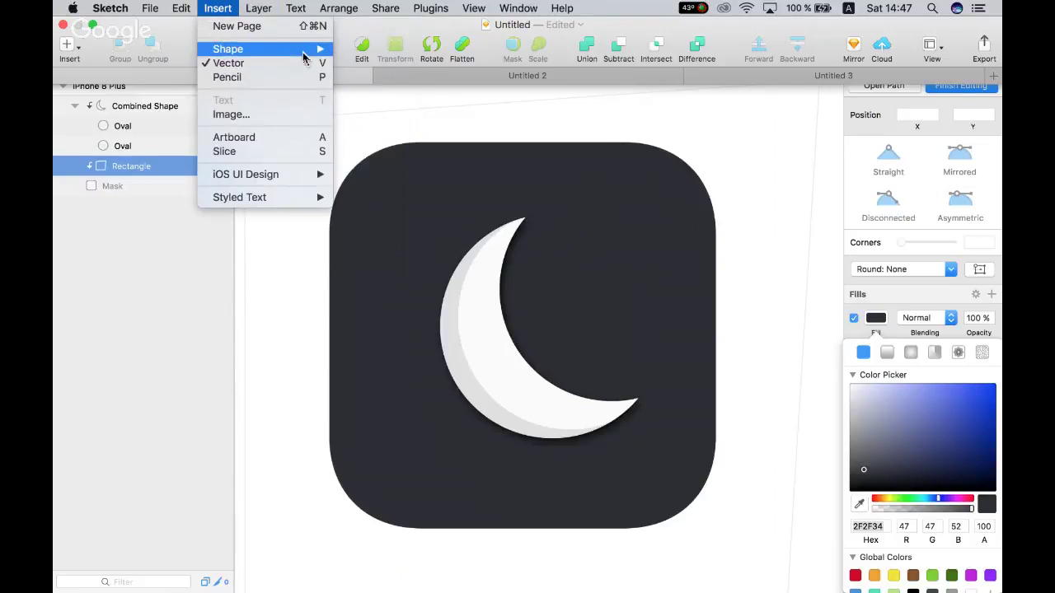
pyautogui.moveTo(306, 56)
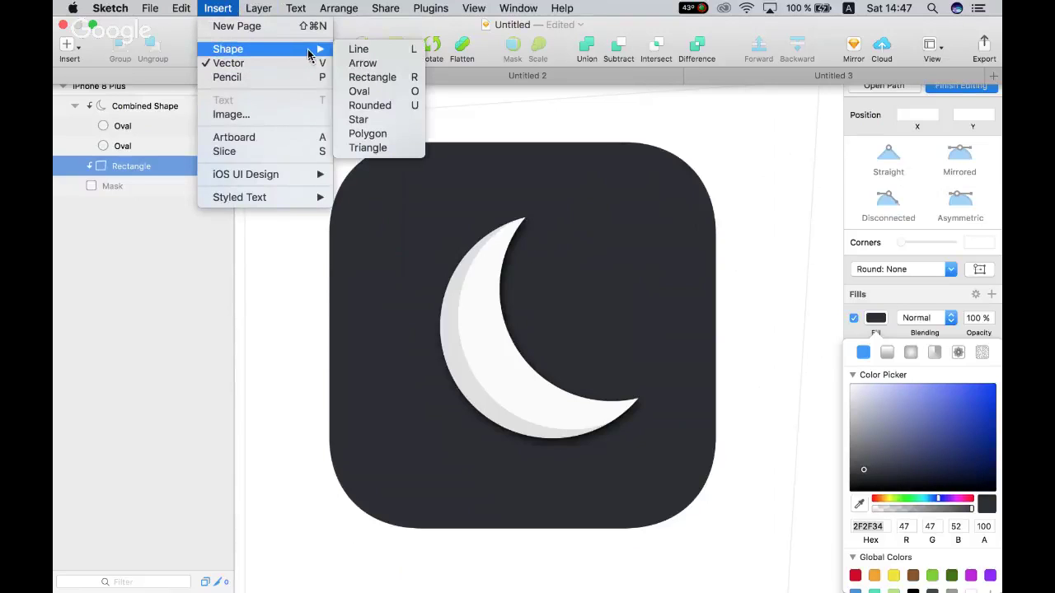
pyautogui.click(391, 53)
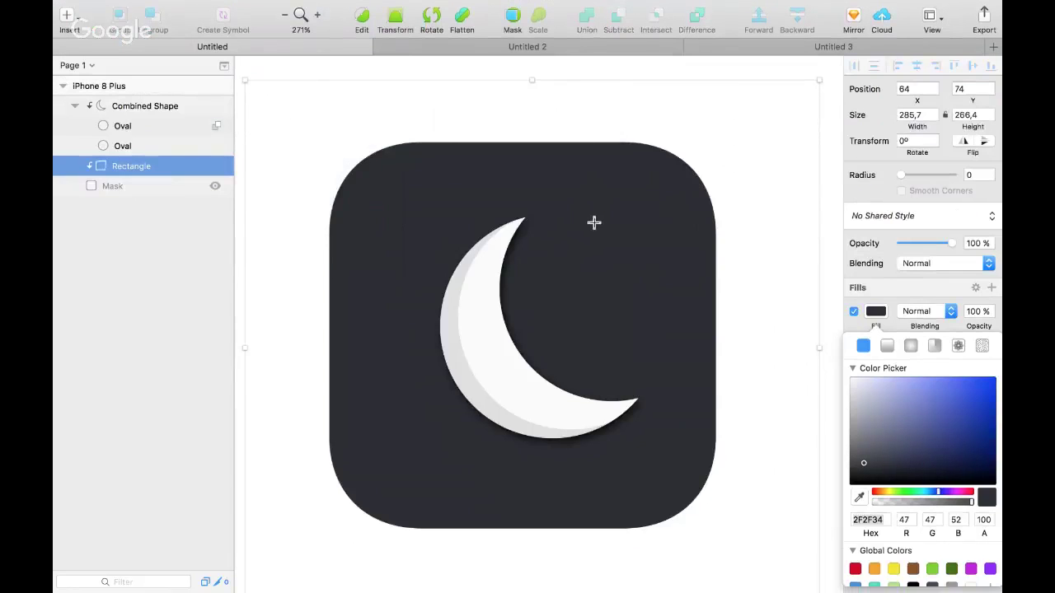
pyautogui.moveTo(584, 220); pyautogui.dragTo(599, 191)
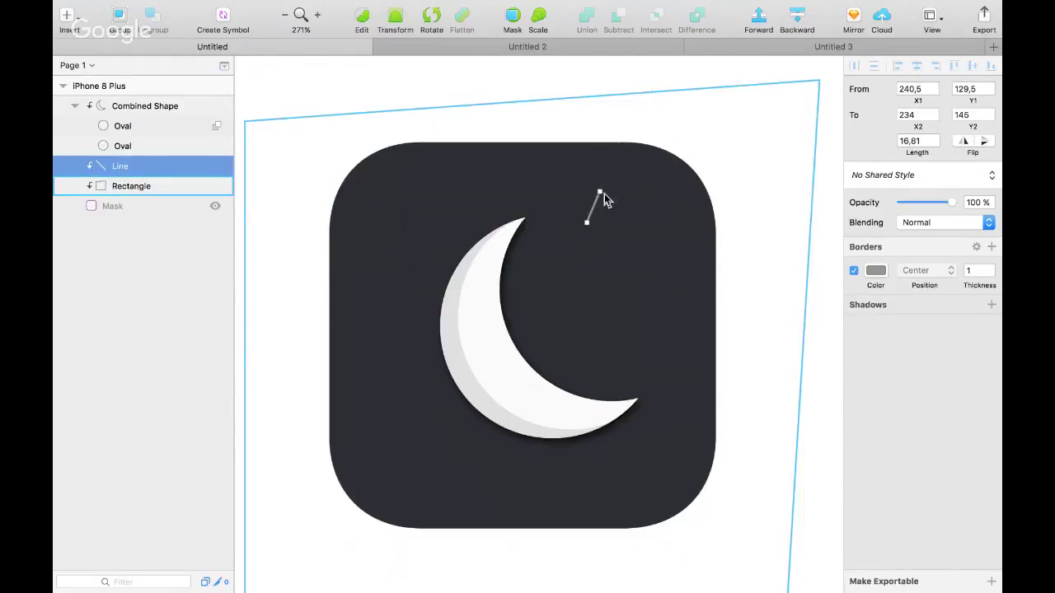
pyautogui.keyDown('shift'); pyautogui.click(601, 204); pyautogui.keyUp('shift')
pyautogui.press('Delete')
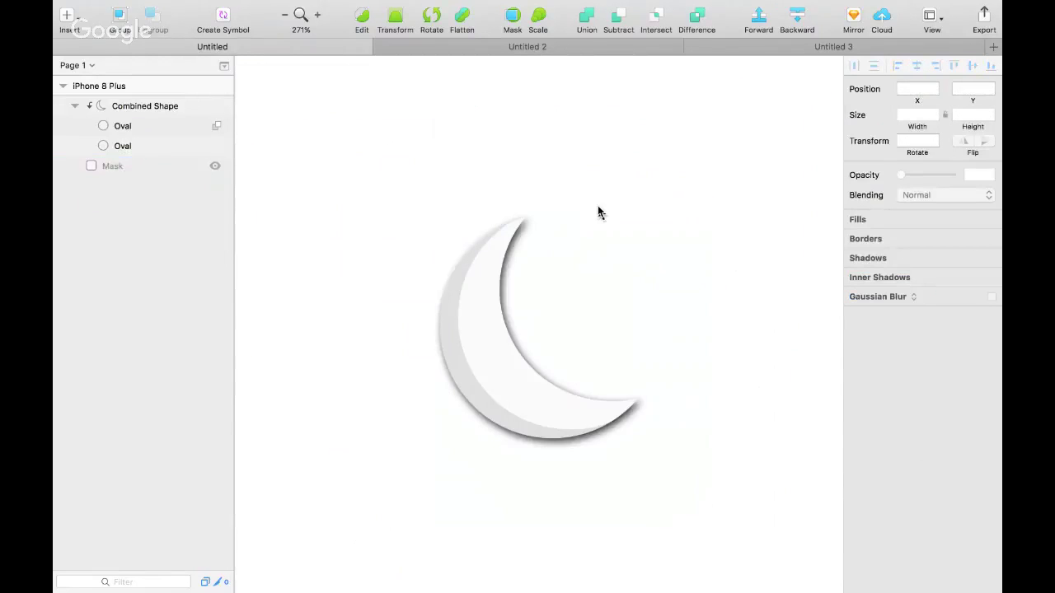
pyautogui.press('super+z')
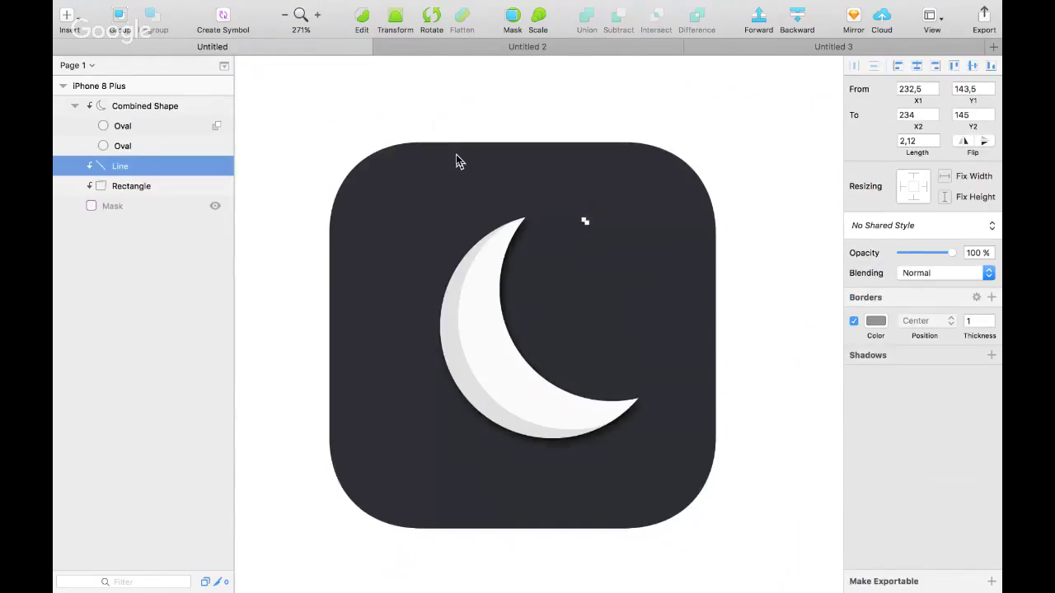
pyautogui.press('Delete')
# Draw a small triangle above-right of the moon and duplicate it beside the original
pyautogui.click(218, 8)
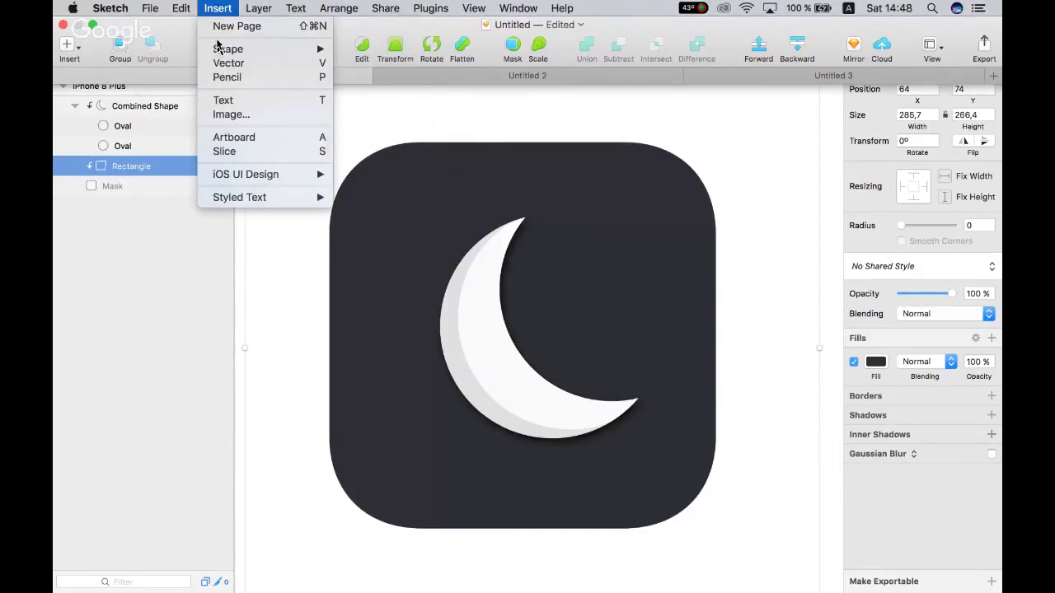
pyautogui.moveTo(280, 50)
pyautogui.click(402, 150)
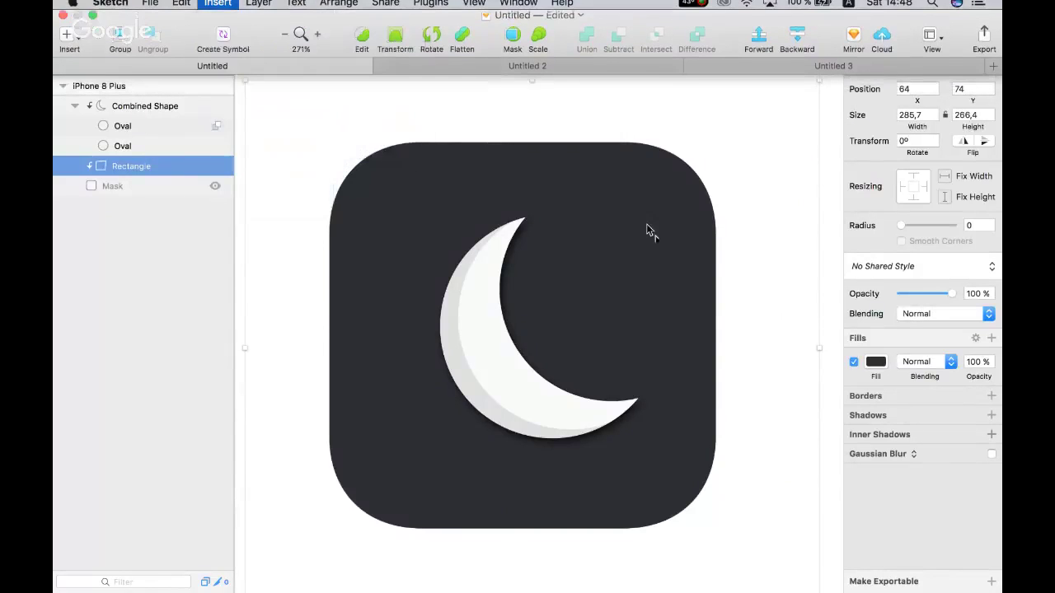
pyautogui.moveTo(572, 229); pyautogui.dragTo(601, 196)
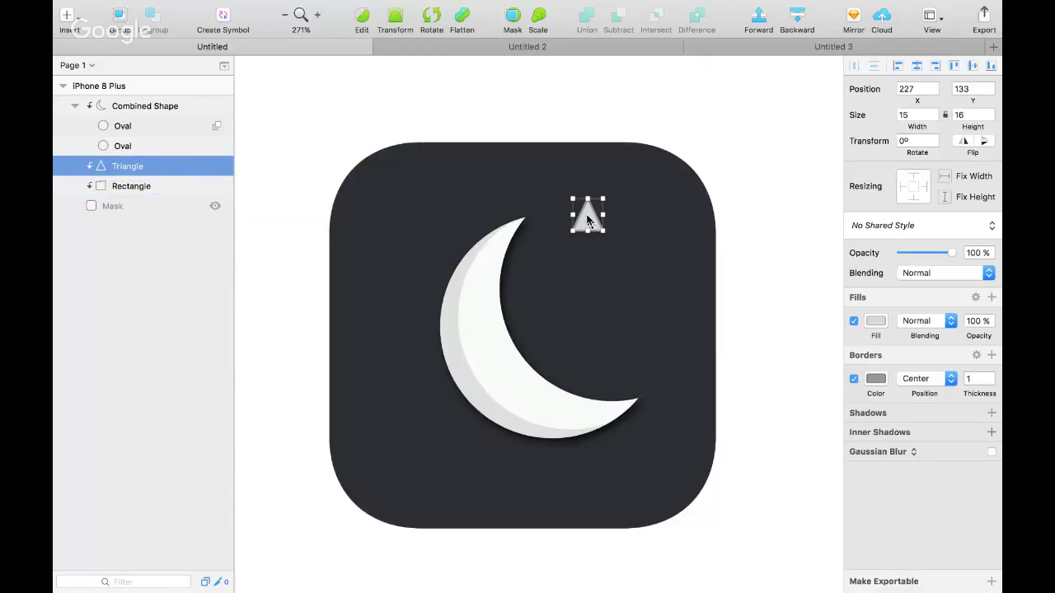
pyautogui.press('super+d')
pyautogui.moveTo(589, 215); pyautogui.dragTo(619, 228)
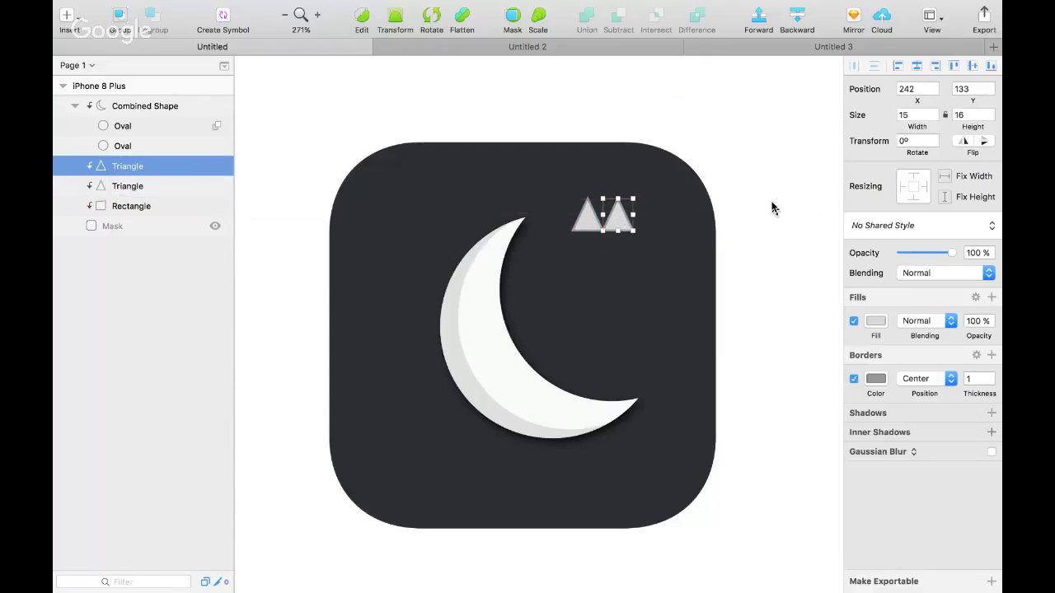
# Rotate copies to 90° and 180° and place them at the star's right and bottom
pyautogui.click(904, 141)
pyautogui.write('90')
pyautogui.press('Return')
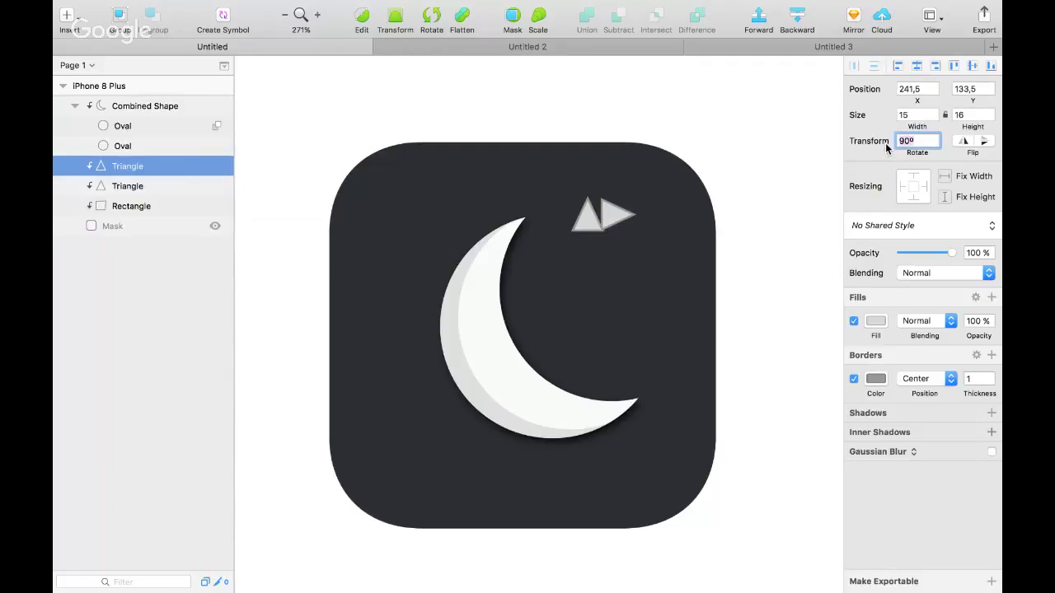
pyautogui.moveTo(607, 213); pyautogui.dragTo(607, 247)
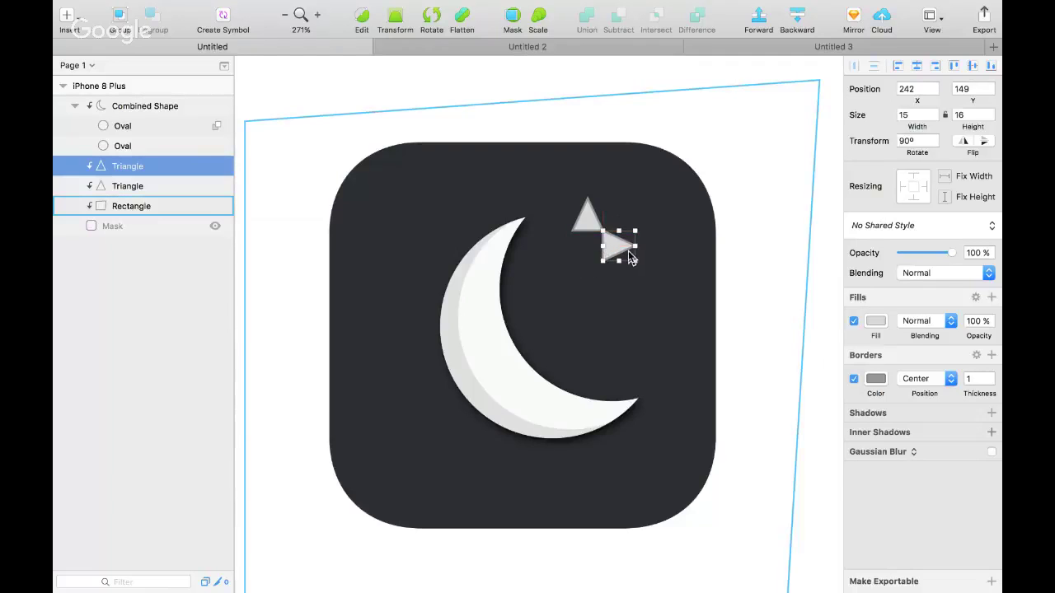
pyautogui.press('super+d')
pyautogui.moveTo(607, 242); pyautogui.dragTo(574, 255)
pyautogui.click(909, 141)
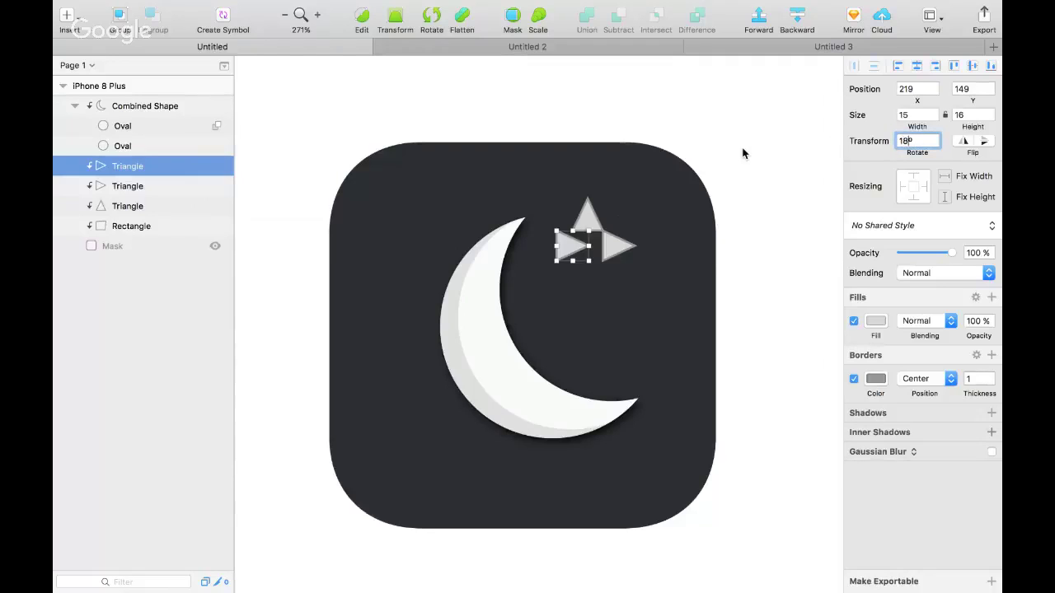
pyautogui.press('Return')
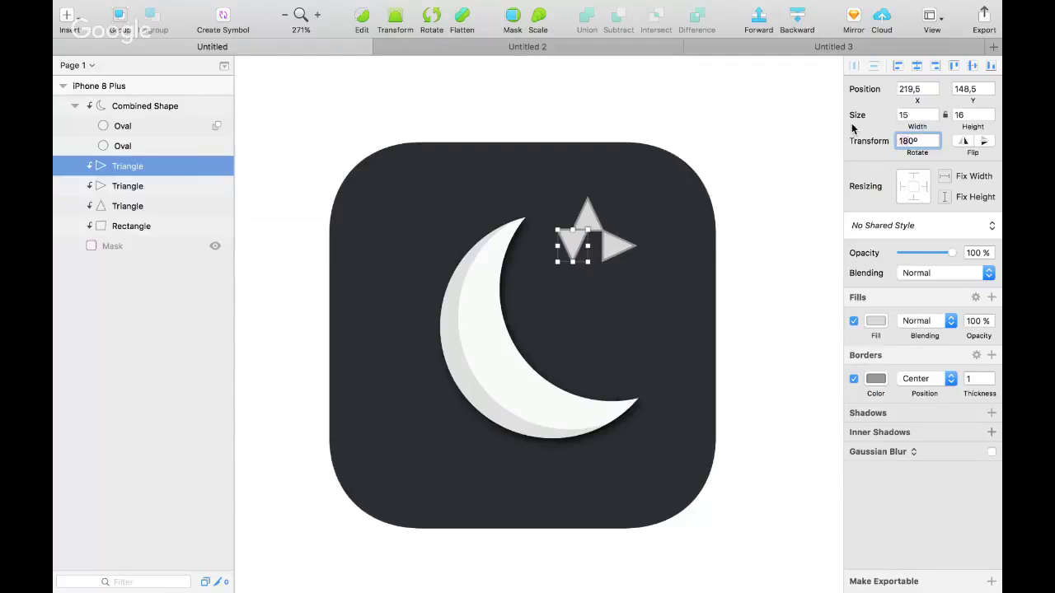
pyautogui.moveTo(571, 243); pyautogui.dragTo(586, 278)
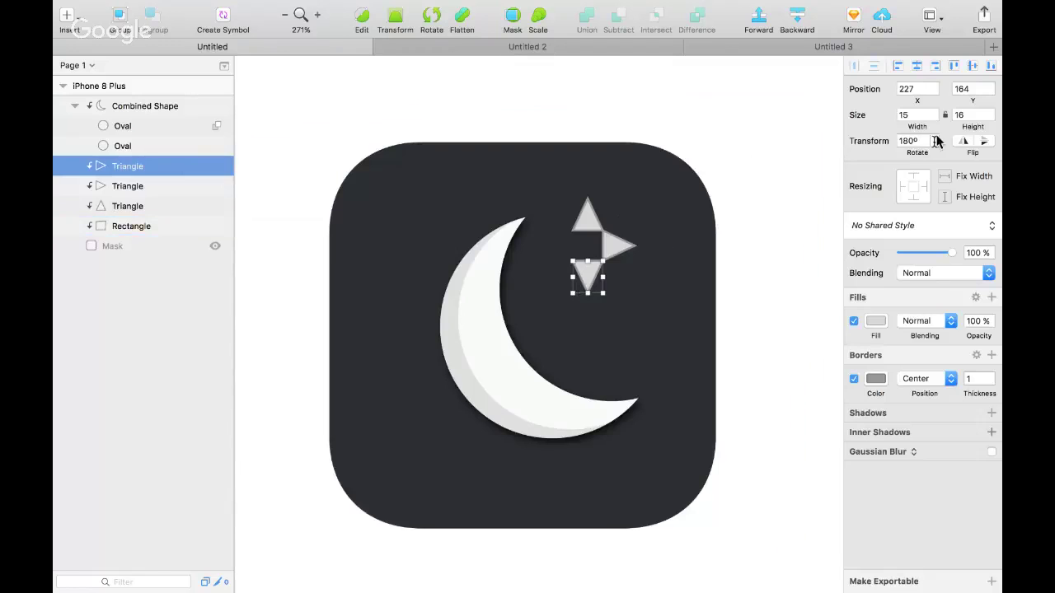
# Add a -90° copy on the left to complete the four-pointed star
pyautogui.press('super+d')
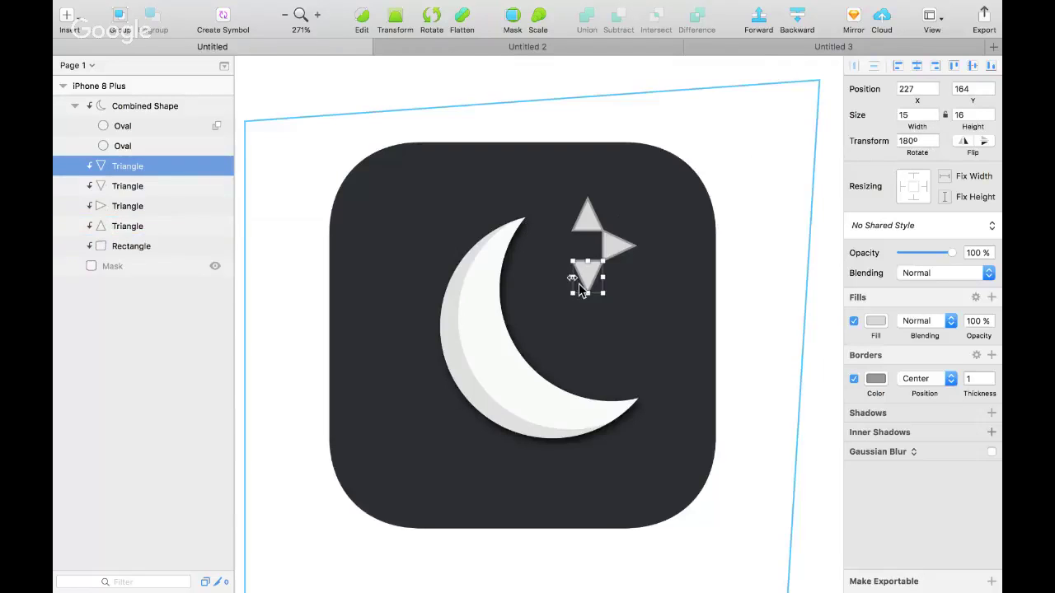
pyautogui.moveTo(582, 270); pyautogui.dragTo(558, 260)
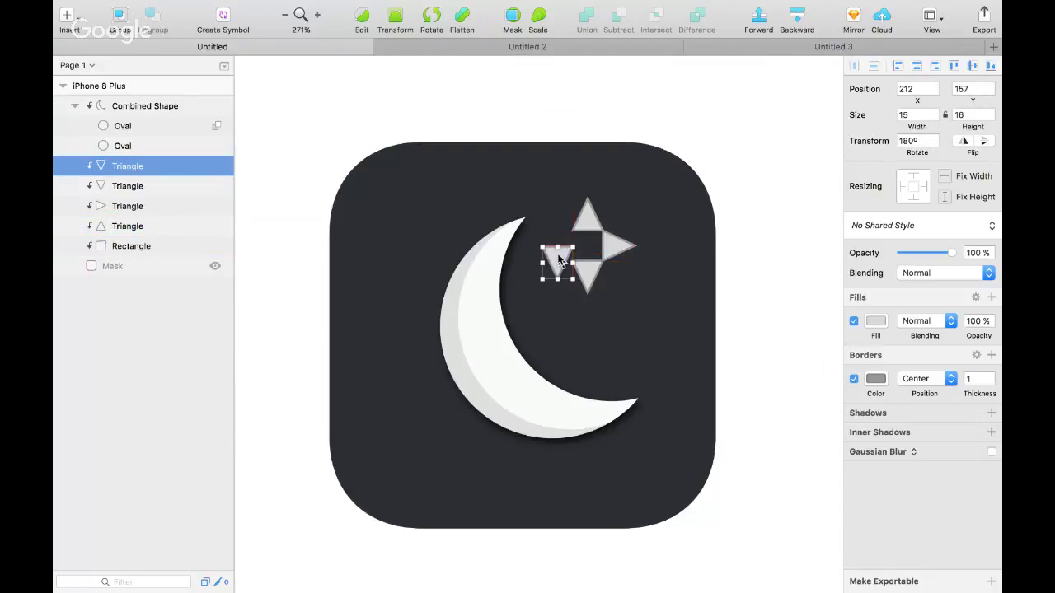
pyautogui.click(909, 143)
pyautogui.write('9')
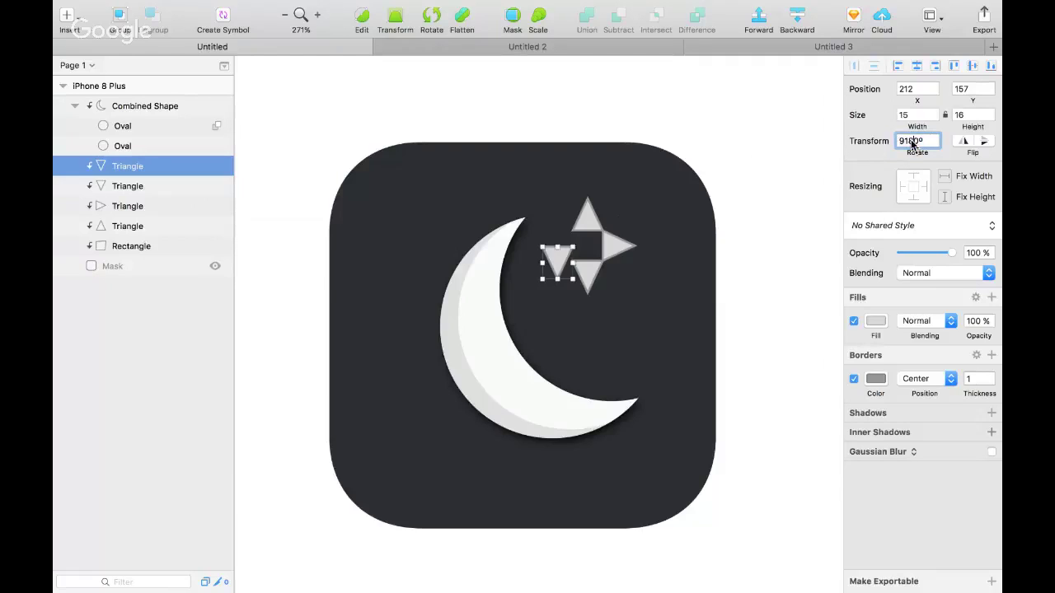
pyautogui.press('Return')
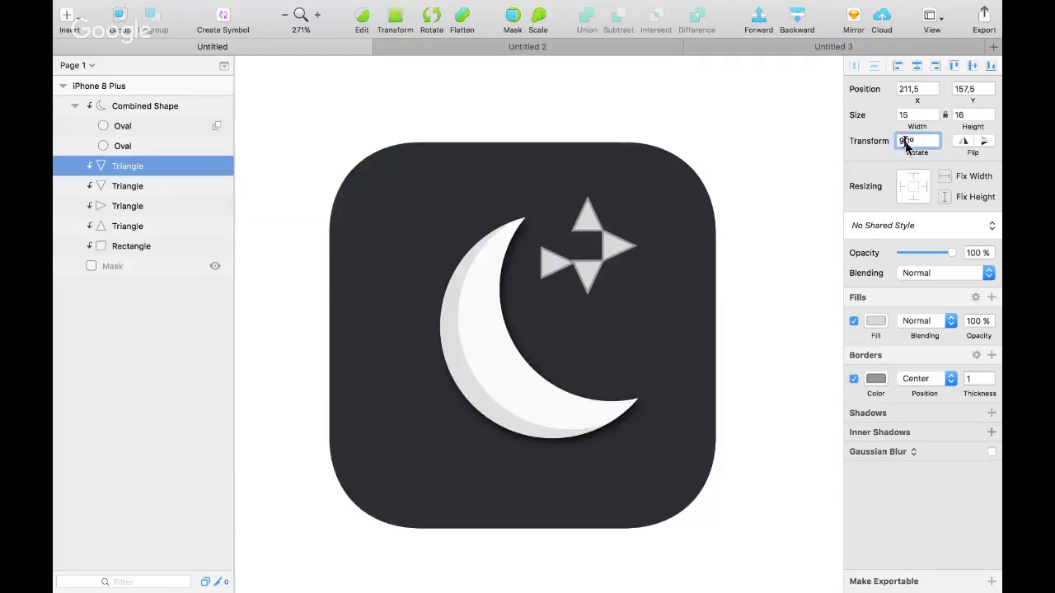
pyautogui.press('Return')
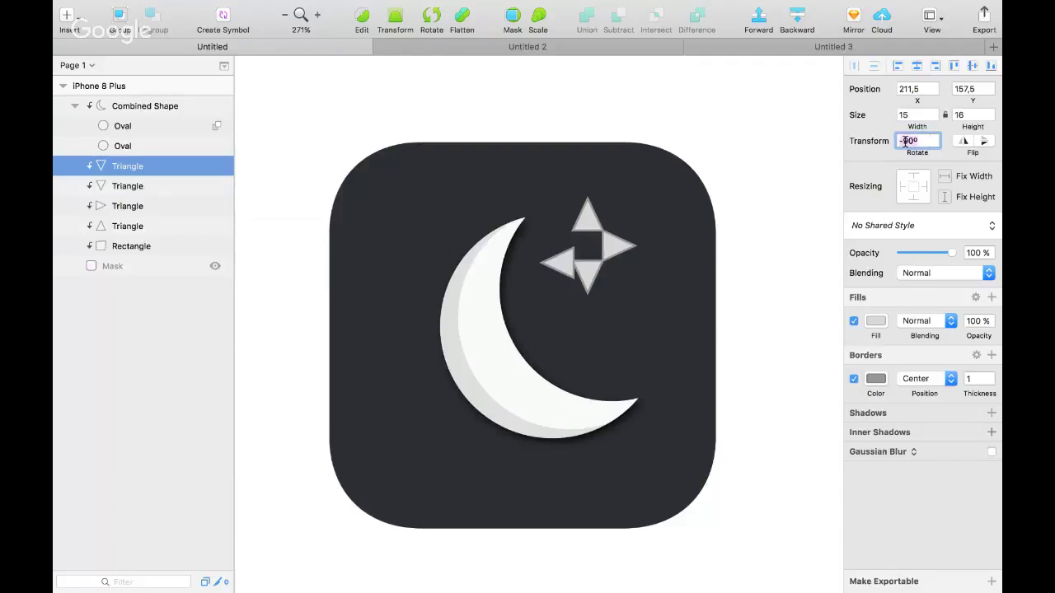
pyautogui.moveTo(557, 265); pyautogui.dragTo(555, 245)
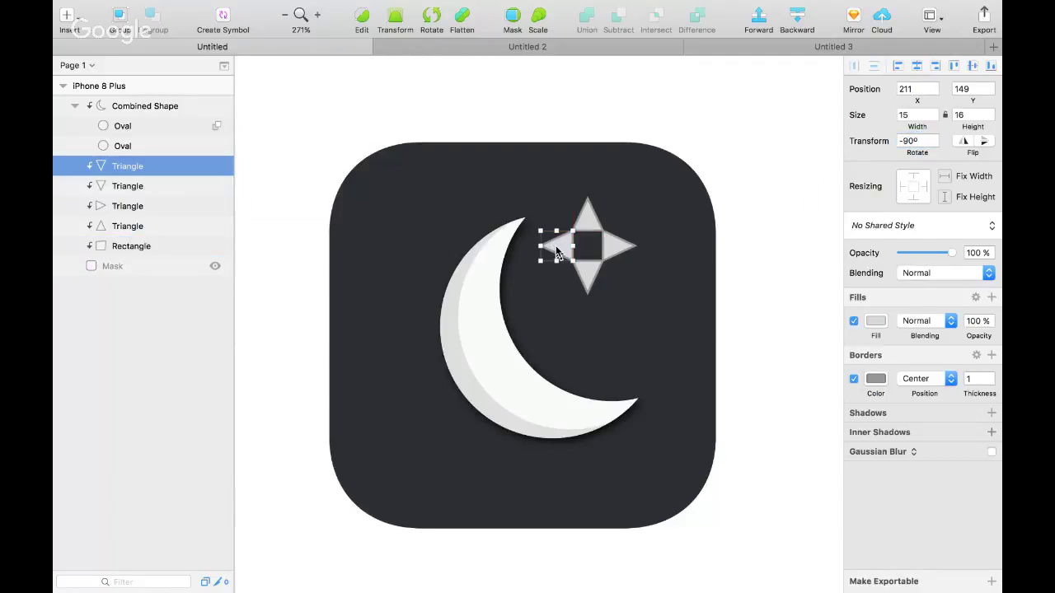
pyautogui.click(640, 280)
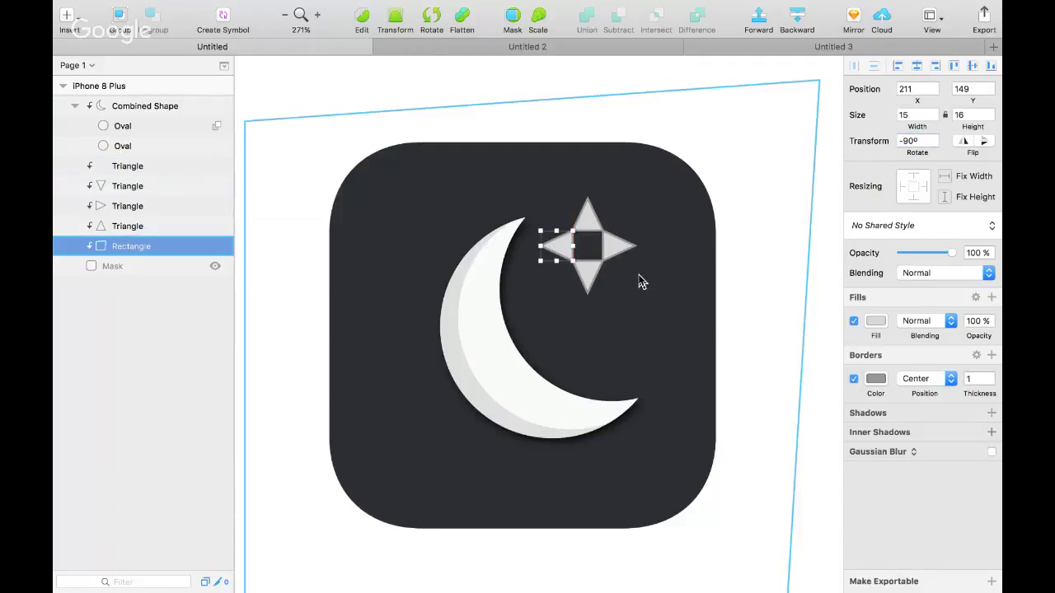
# Select the star's four triangles and turn off their borders
pyautogui.click(569, 245)
pyautogui.keyDown('shift'); pyautogui.click(588, 231); pyautogui.keyUp('shift')
pyautogui.keyDown('shift'); pyautogui.click(611, 251); pyautogui.keyUp('shift')
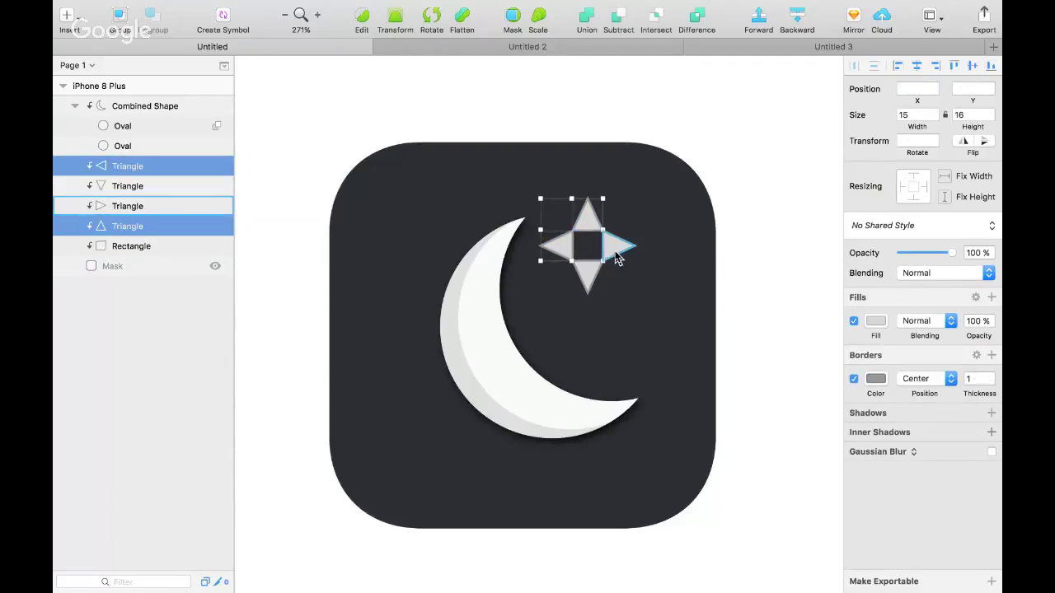
pyautogui.keyDown('shift'); pyautogui.click(594, 277); pyautogui.keyUp('shift')
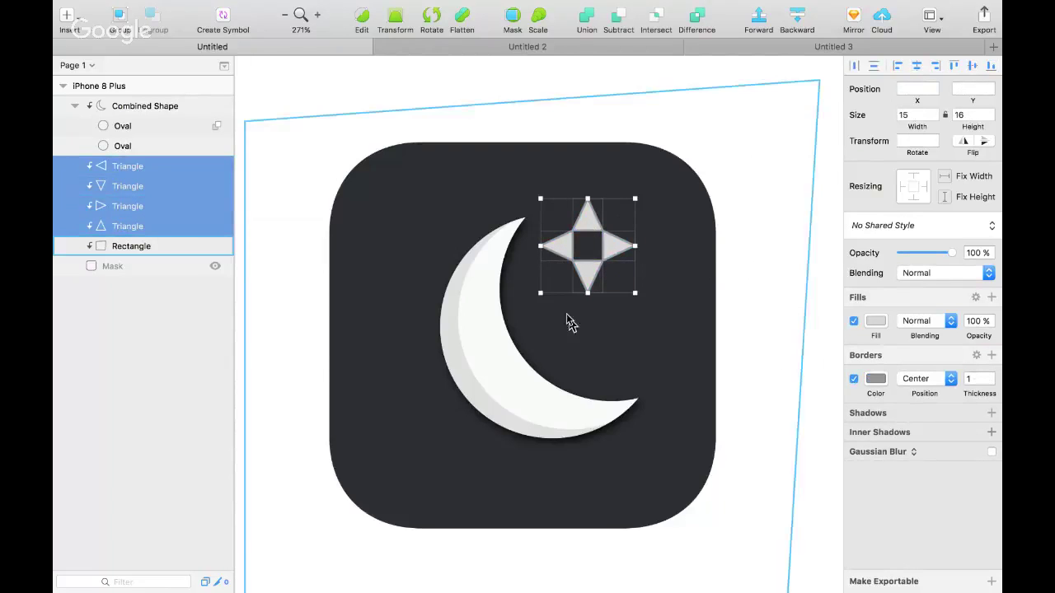
pyautogui.click(854, 379)
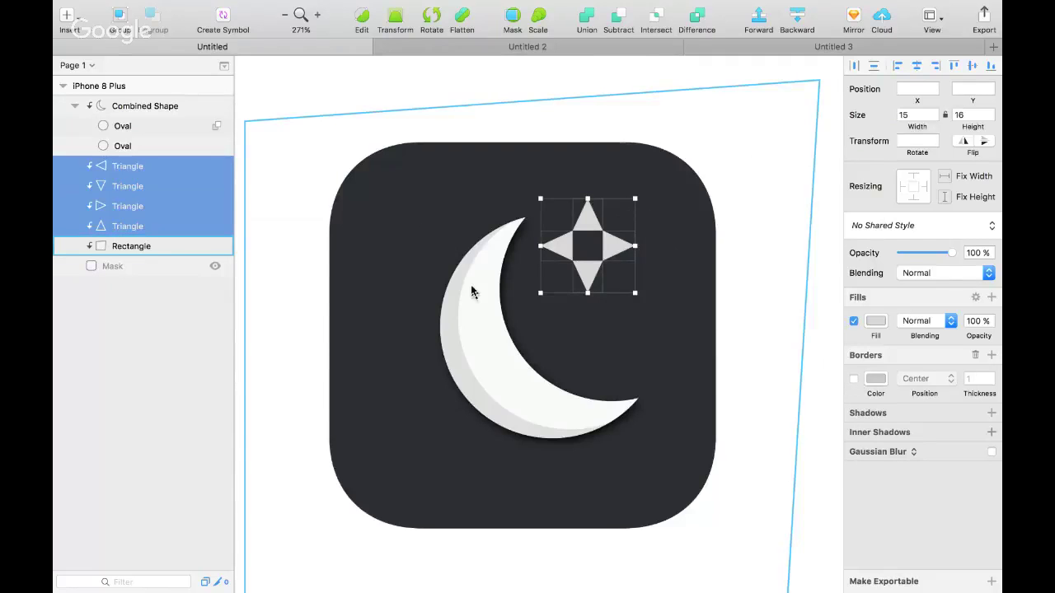
# Draw a small square at the star's centre and remove its outline
pyautogui.moveTo(272, 4)
pyautogui.click(215, 8)
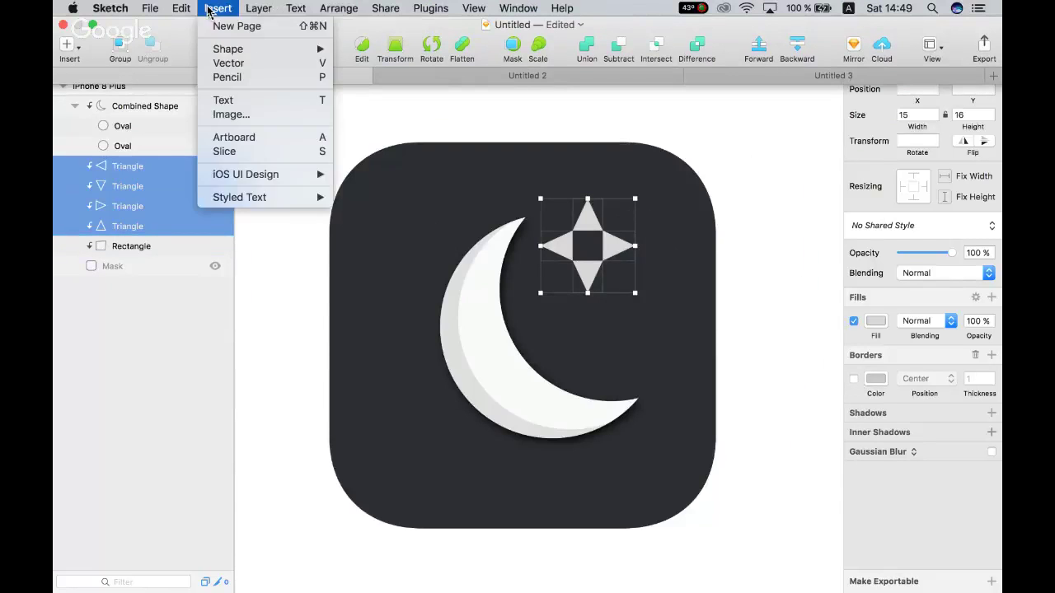
pyautogui.moveTo(271, 51)
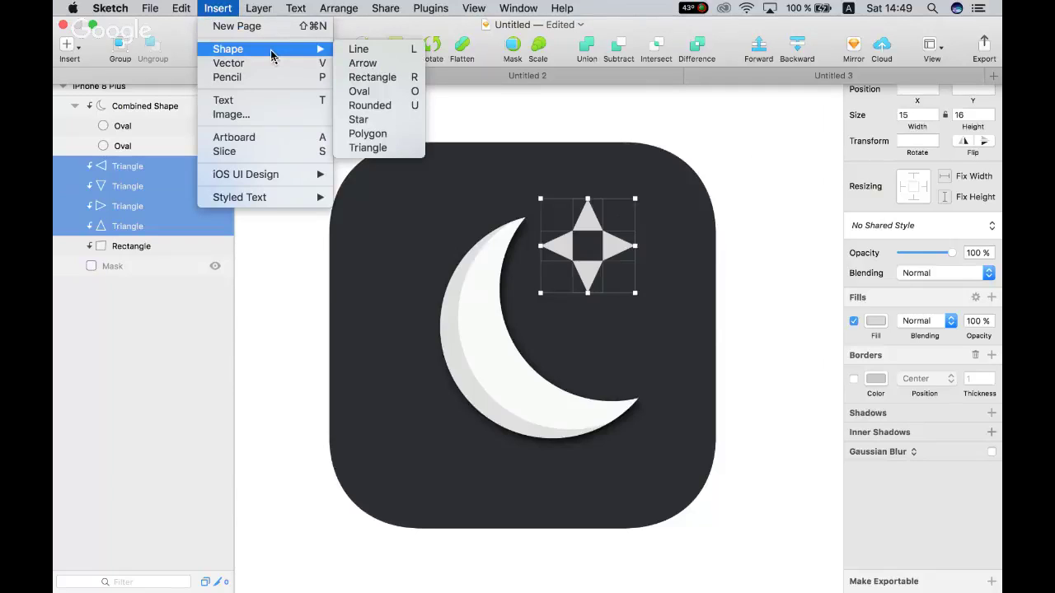
pyautogui.click(424, 77)
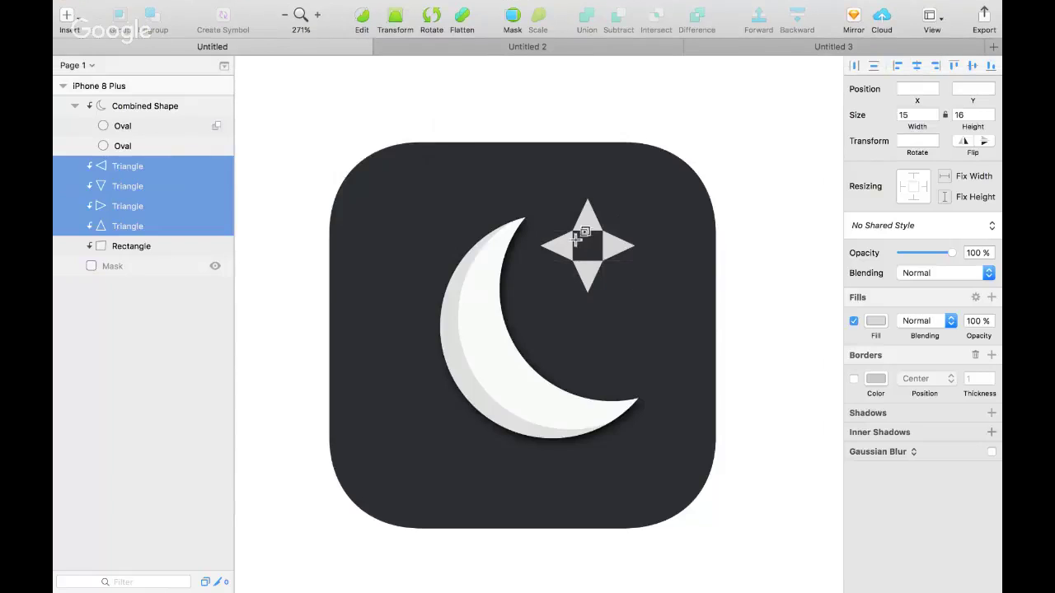
pyautogui.moveTo(573, 231); pyautogui.dragTo(602, 262)
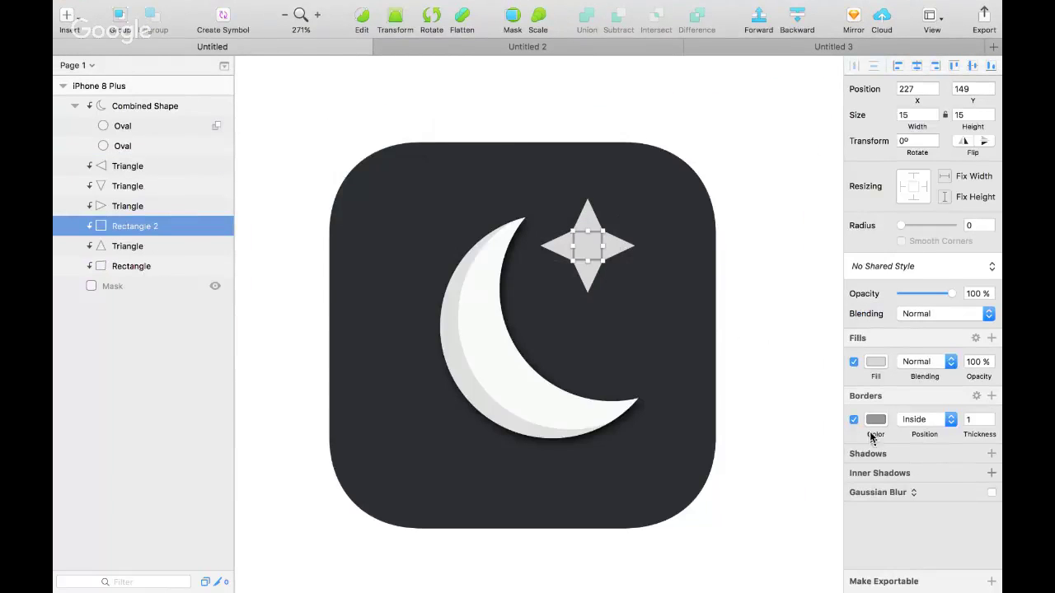
pyautogui.click(853, 420)
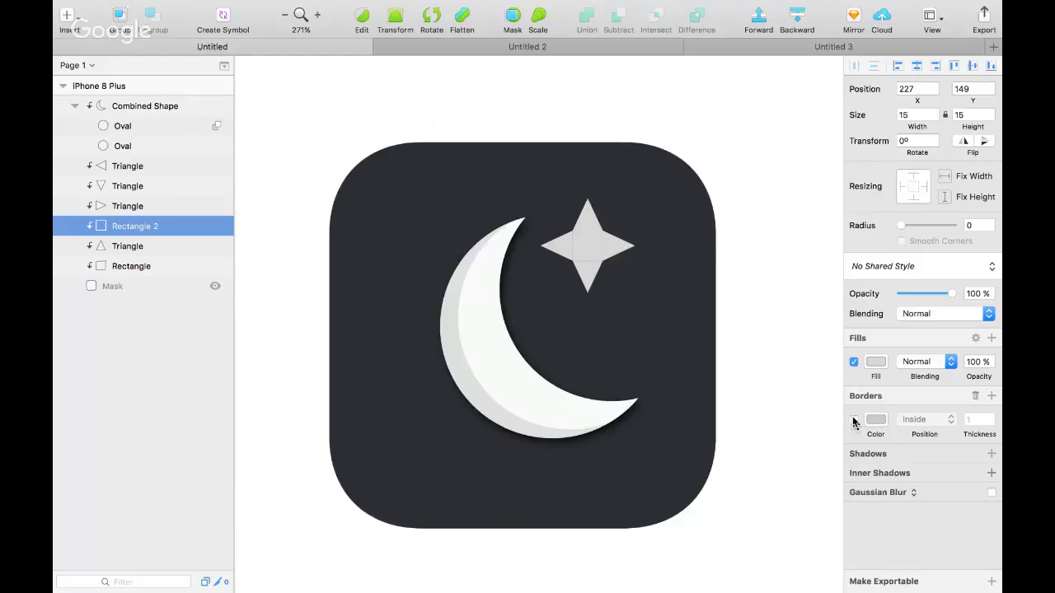
# Select all five star pieces and Union them into one Combined Shape
pyautogui.click(583, 269)
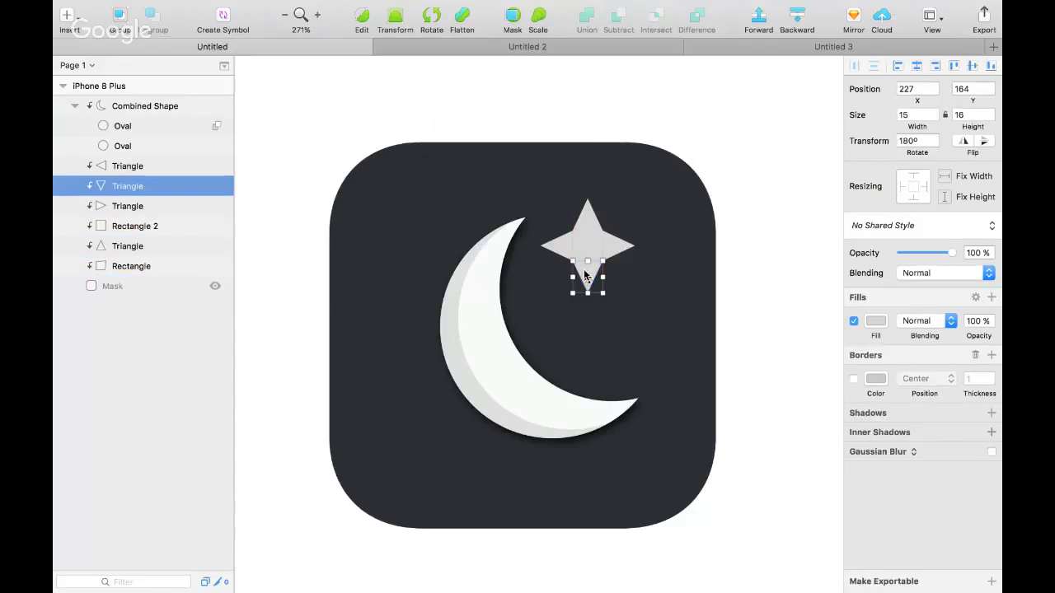
pyautogui.scroll(8, 589, 212)
pyautogui.click(564, 245)
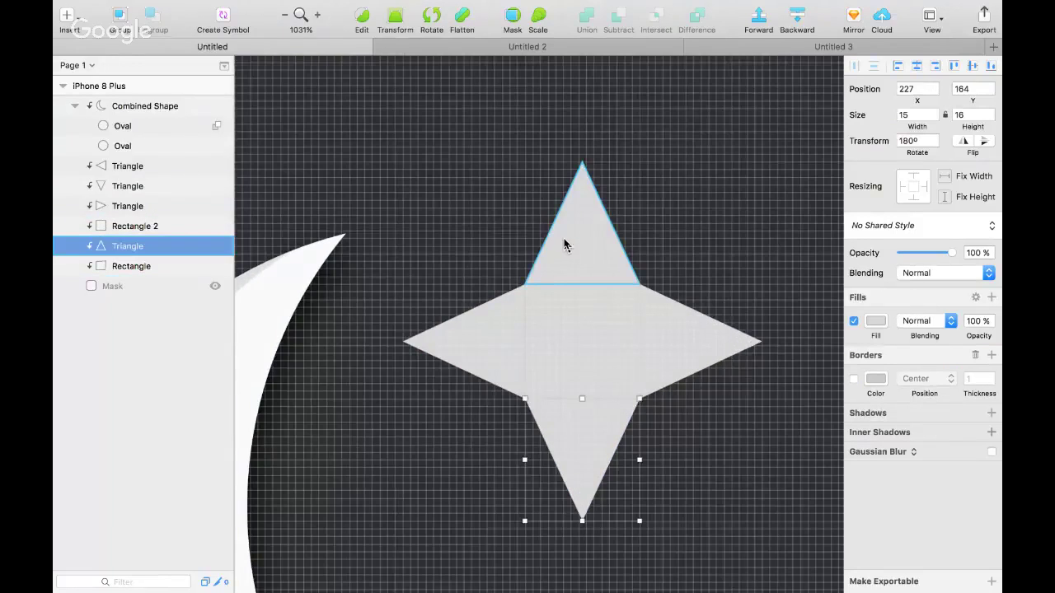
pyautogui.keyDown('shift'); pyautogui.click(513, 330); pyautogui.keyUp('shift')
pyautogui.keyDown('shift'); pyautogui.click(572, 337); pyautogui.keyUp('shift')
pyautogui.keyDown('shift'); pyautogui.click(683, 337); pyautogui.keyUp('shift')
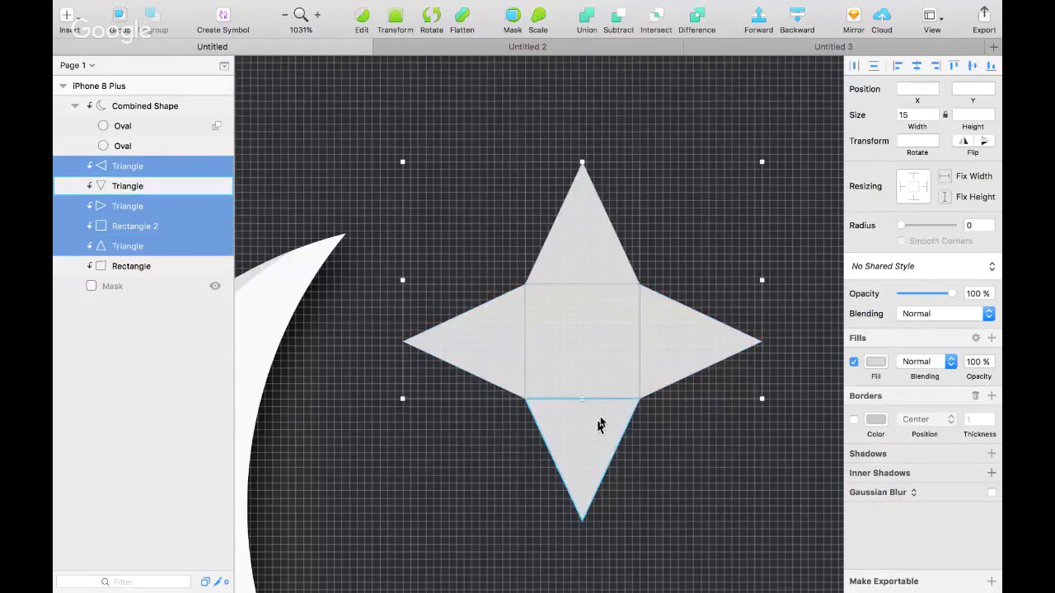
pyautogui.keyDown('shift'); pyautogui.click(572, 468); pyautogui.keyUp('shift')
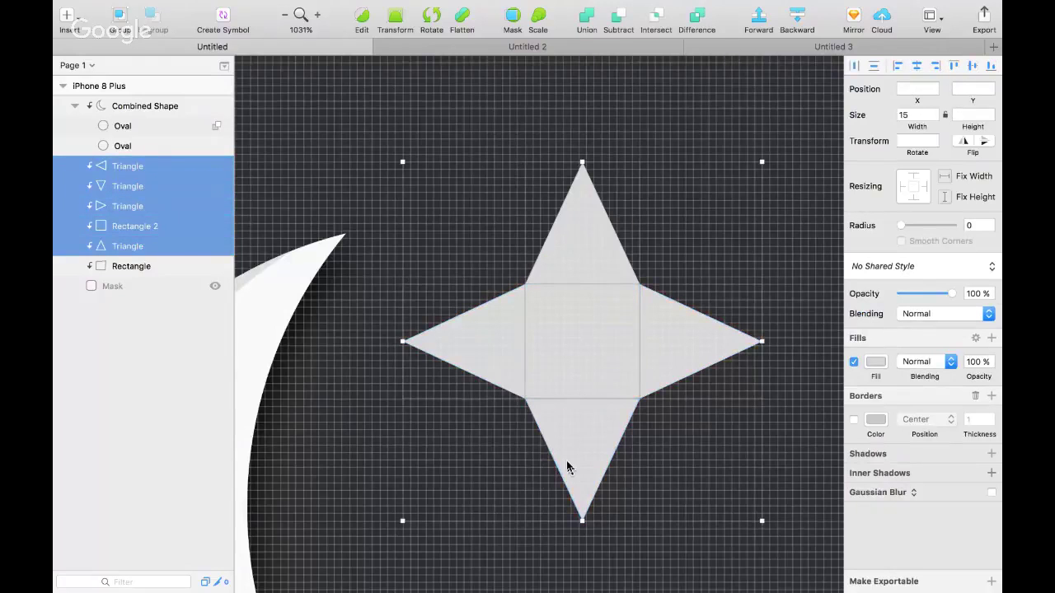
pyautogui.click(589, 18)
# Shrink the merged star to 29 × 29 and move it to X 215, Y 140 beside the moon
pyautogui.press('super+1')
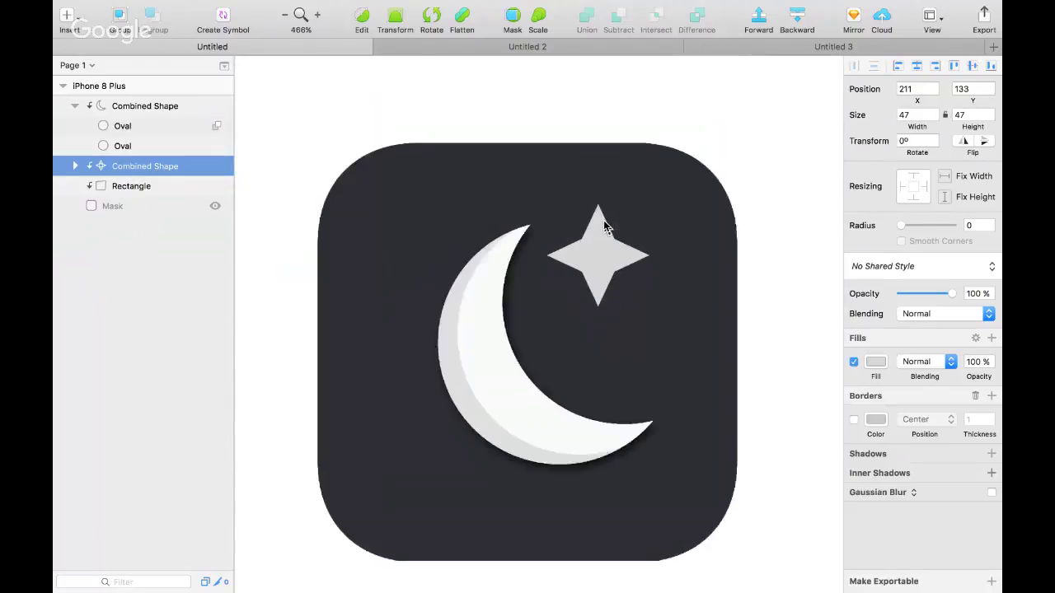
pyautogui.click(581, 280)
pyautogui.click(607, 234)
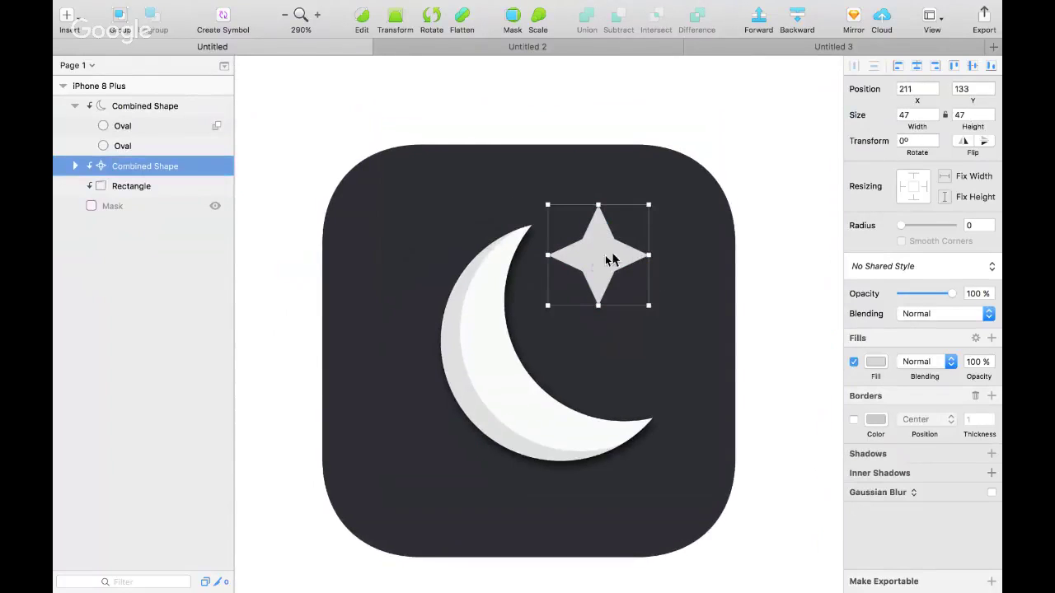
pyautogui.moveTo(646, 207); pyautogui.dragTo(617, 236)
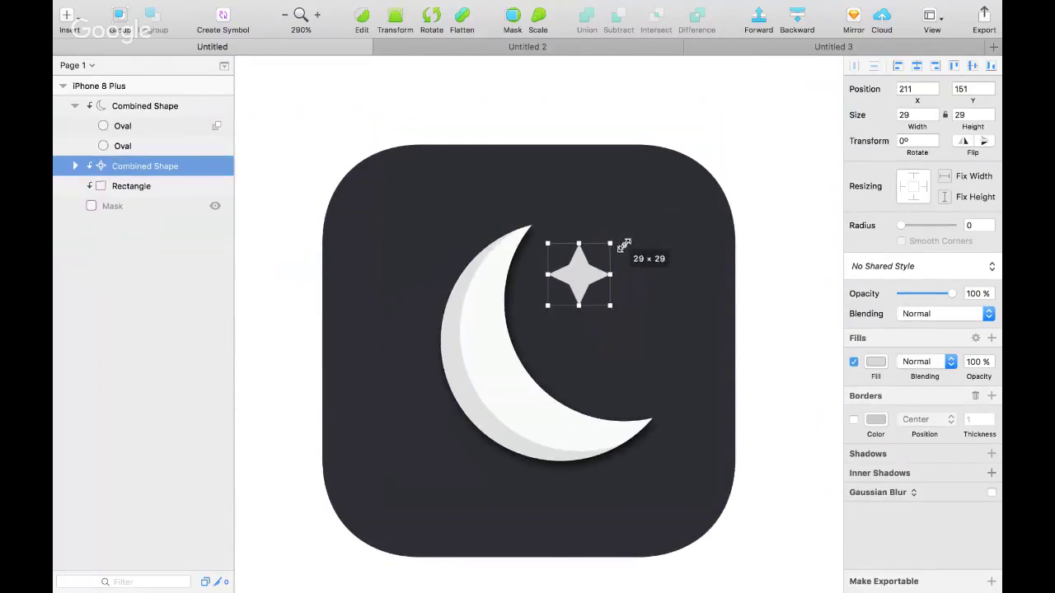
pyautogui.moveTo(587, 277)
pyautogui.mouseDown()
pyautogui.moveTo(586, 259)
pyautogui.moveTo(601, 272)
pyautogui.moveTo(599, 263)
pyautogui.mouseUp()
pyautogui.click(574, 264)
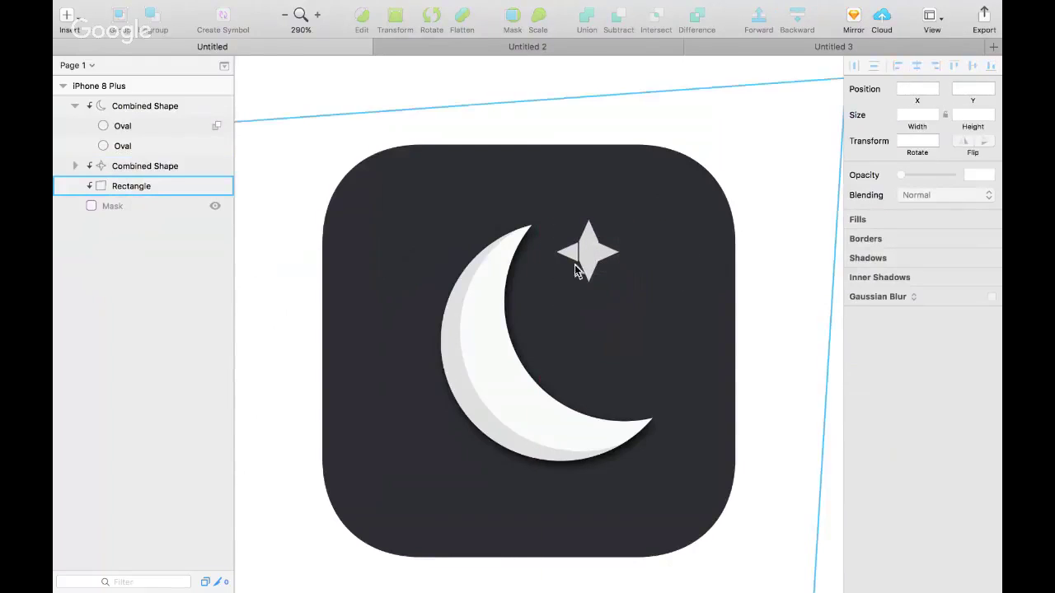
pyautogui.click(587, 258)
pyautogui.scroll(3, 589, 262)
# Edit the left triangle's points: make a corner Mirrored and drag the bottom vertex up
pyautogui.scroll(5, 587, 262)
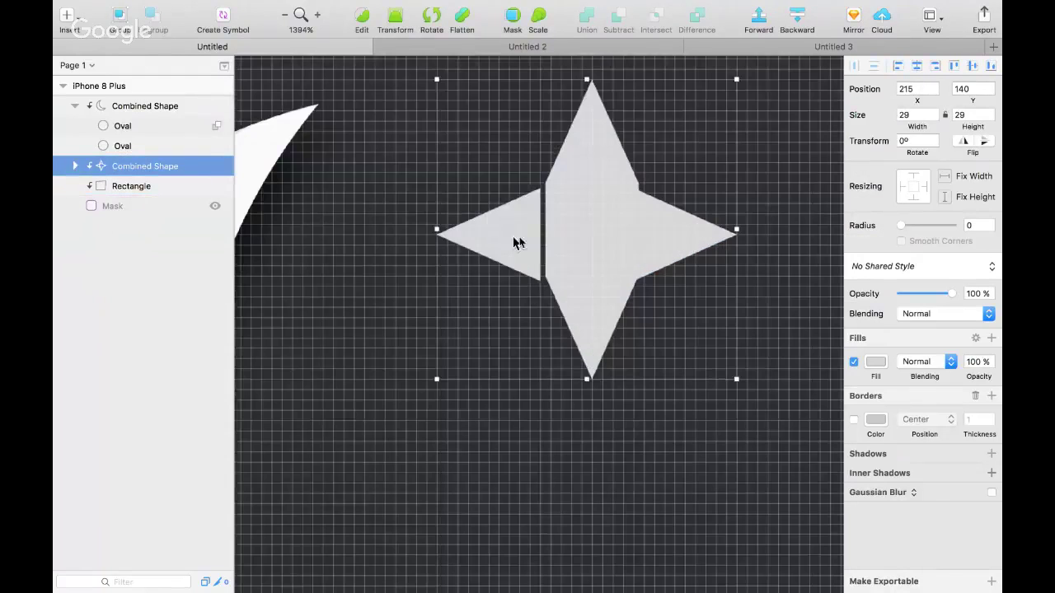
pyautogui.doubleClick(507, 241)
pyautogui.doubleClick(507, 241)
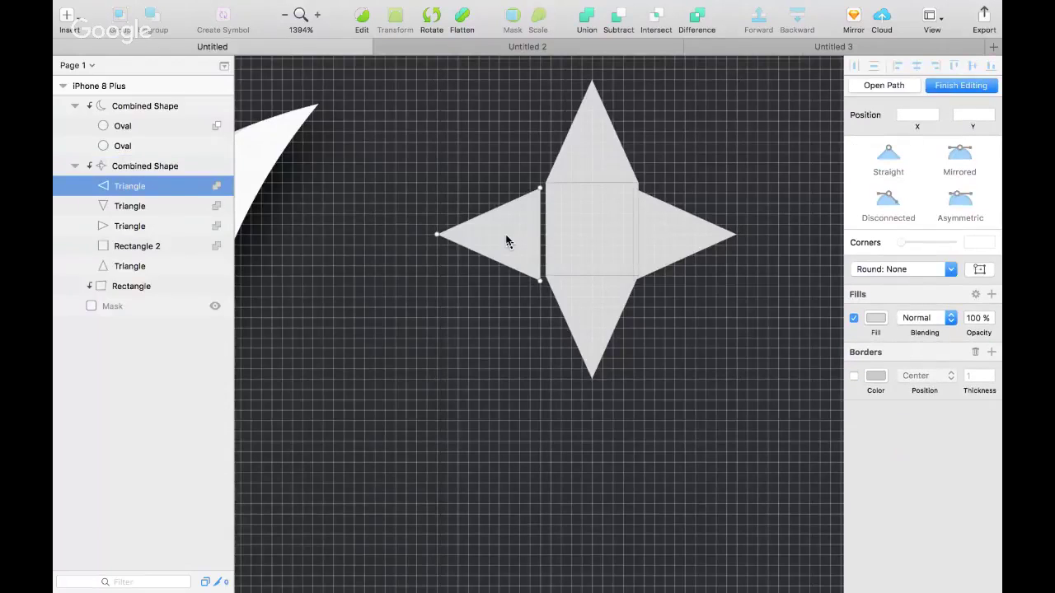
pyautogui.click(543, 189)
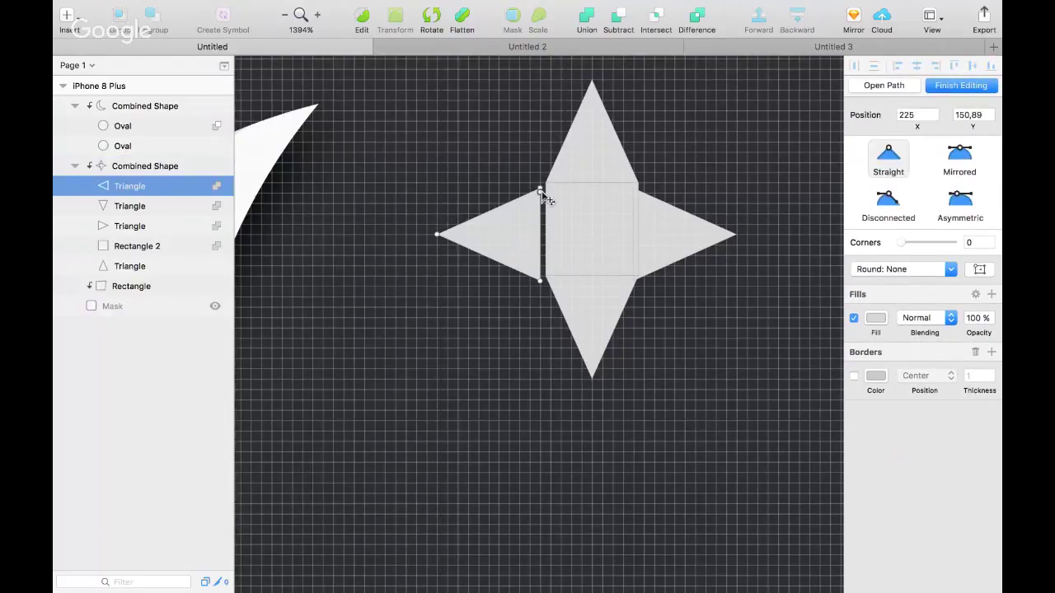
pyautogui.doubleClick(544, 190)
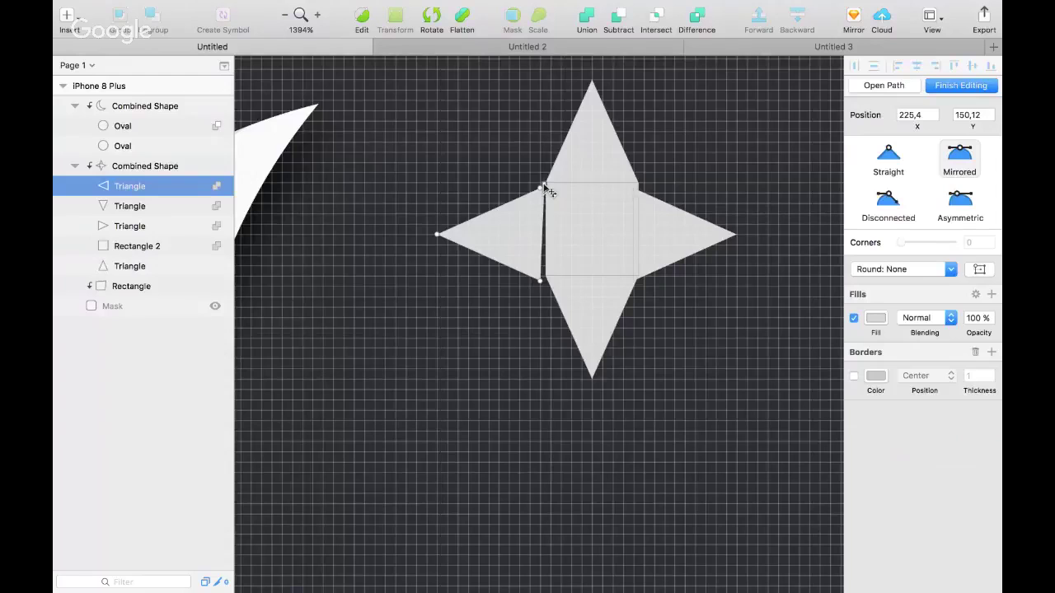
pyautogui.click(544, 282)
pyautogui.moveTo(546, 282); pyautogui.dragTo(518, 297)
# Ungroup the merged star back into separate triangles and exit point editing
pyautogui.press('super+a')
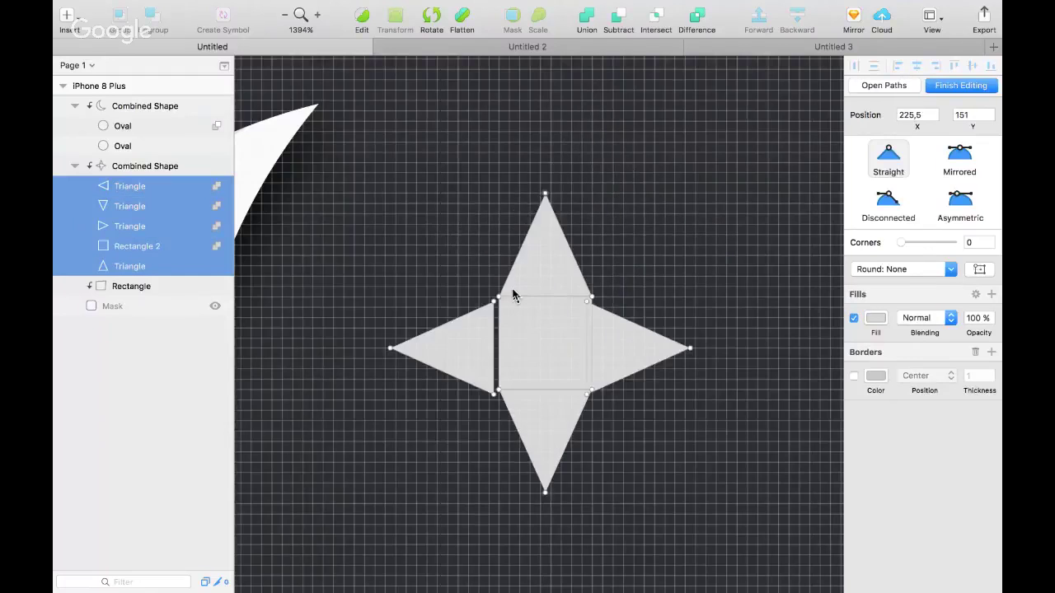
pyautogui.scroll(-5, 513, 295)
pyautogui.press('super+shift+g')
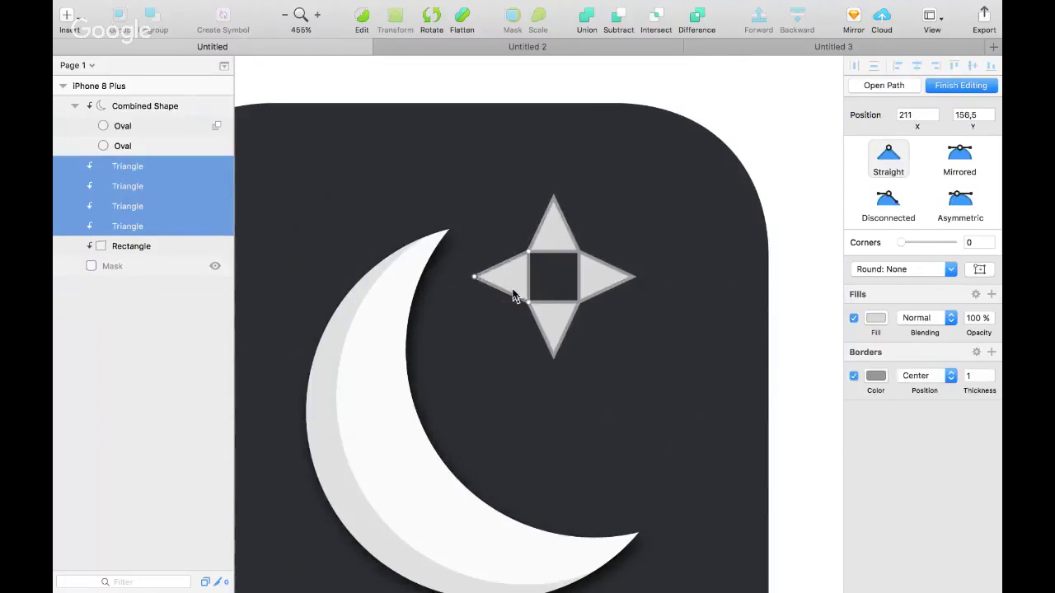
pyautogui.click(513, 295)
pyautogui.scroll(6, 576, 225)
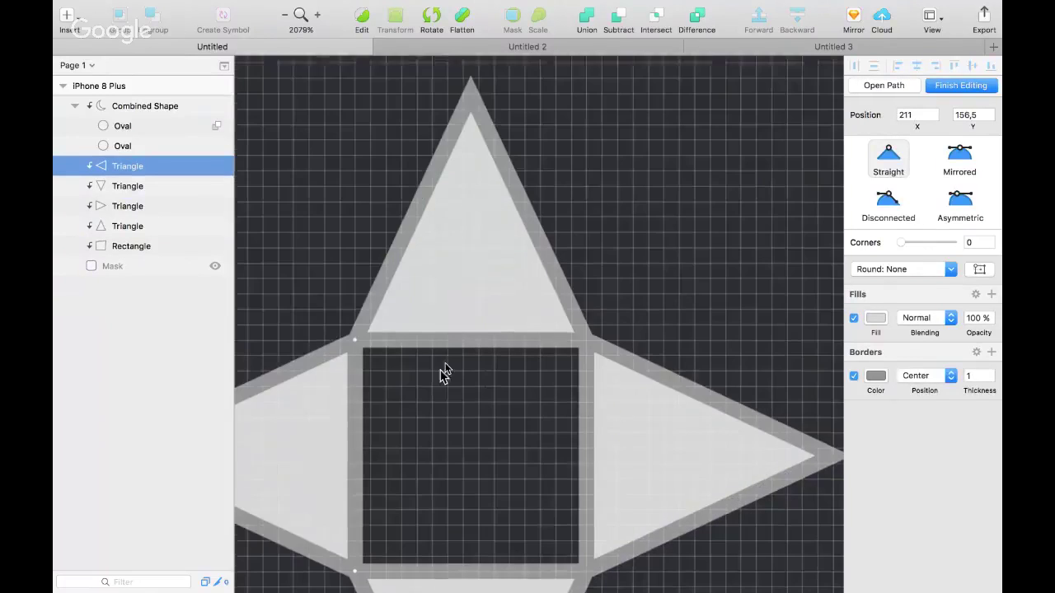
pyautogui.scroll(-2, 442, 373)
pyautogui.press('Escape')
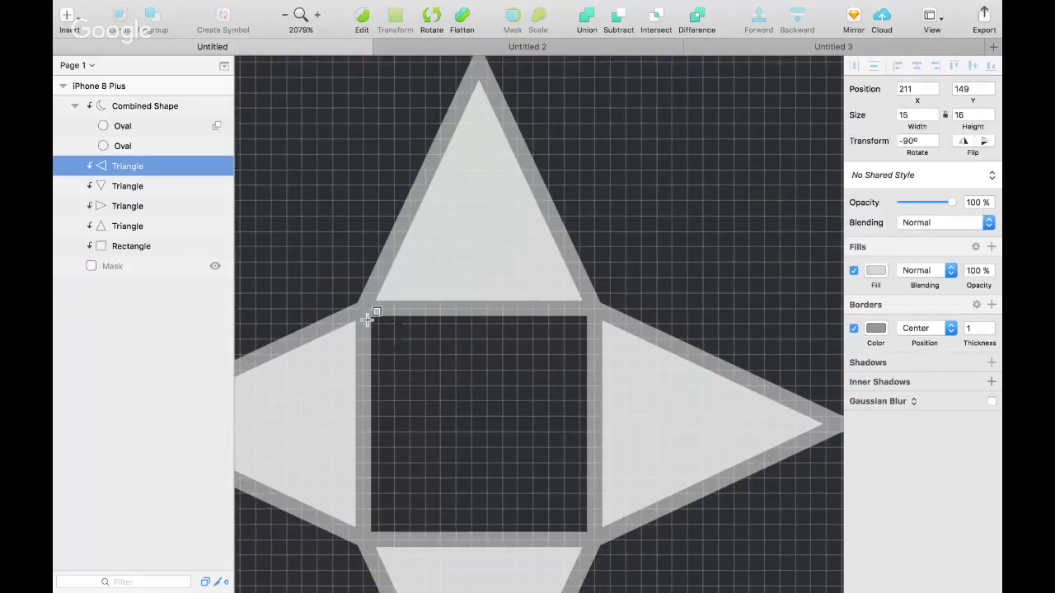
# Draw a new 15 × 15 square, Rectangle 2, in the star's centre
pyautogui.moveTo(367, 318); pyautogui.dragTo(595, 541)
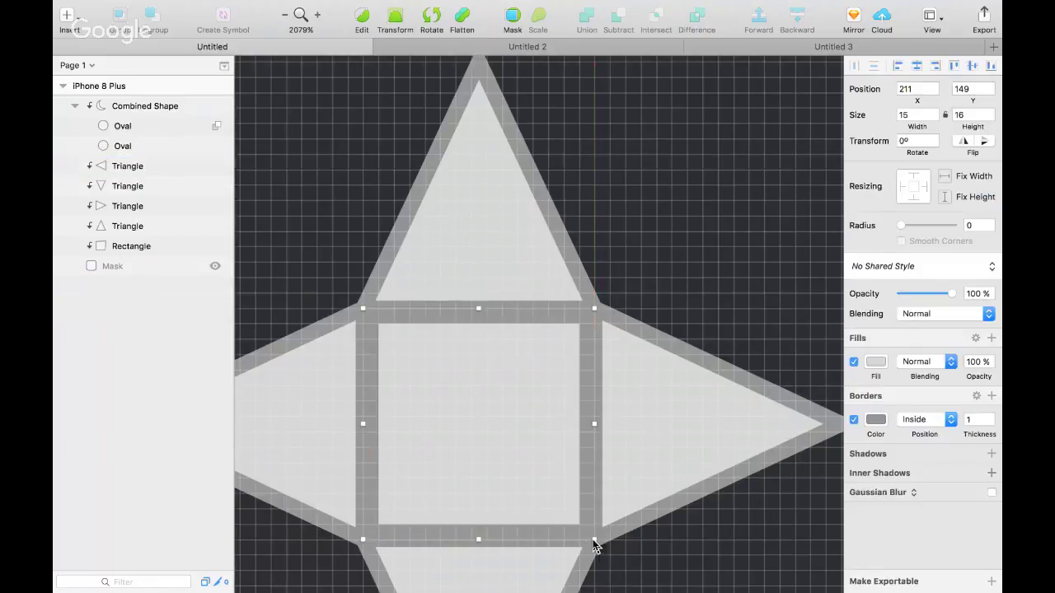
pyautogui.scroll(-3, 615, 365)
pyautogui.click(516, 284)
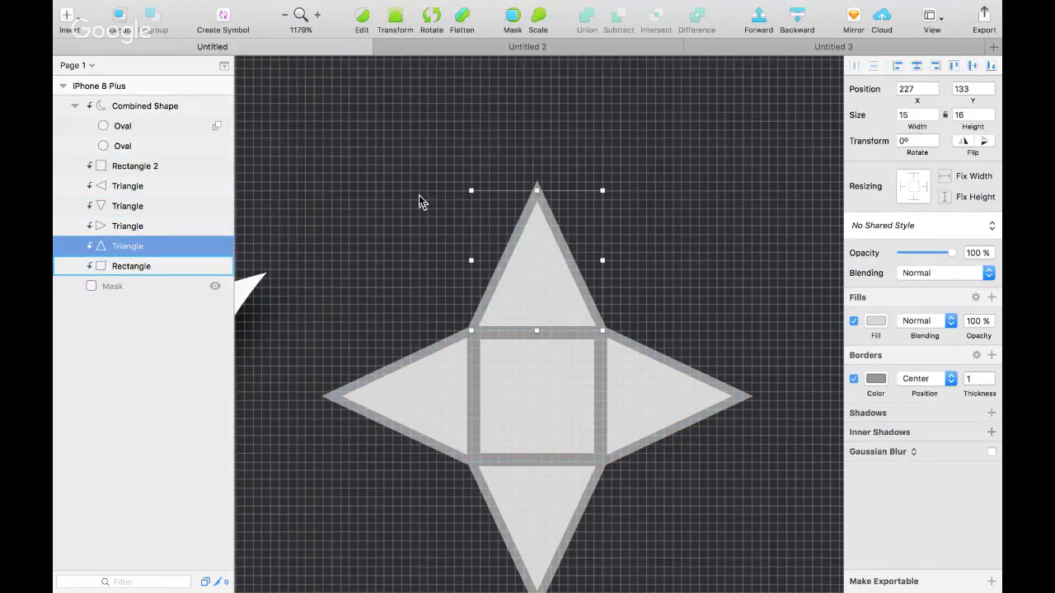
# Move the top triangle down so it sits on the centre square
pyautogui.scroll(-3, 418, 202)
pyautogui.keyDown('shift'); pyautogui.click(388, 190); pyautogui.keyUp('shift')
pyautogui.moveTo(388, 191); pyautogui.dragTo(471, 283)
pyautogui.click(471, 282)
pyautogui.click(500, 277)
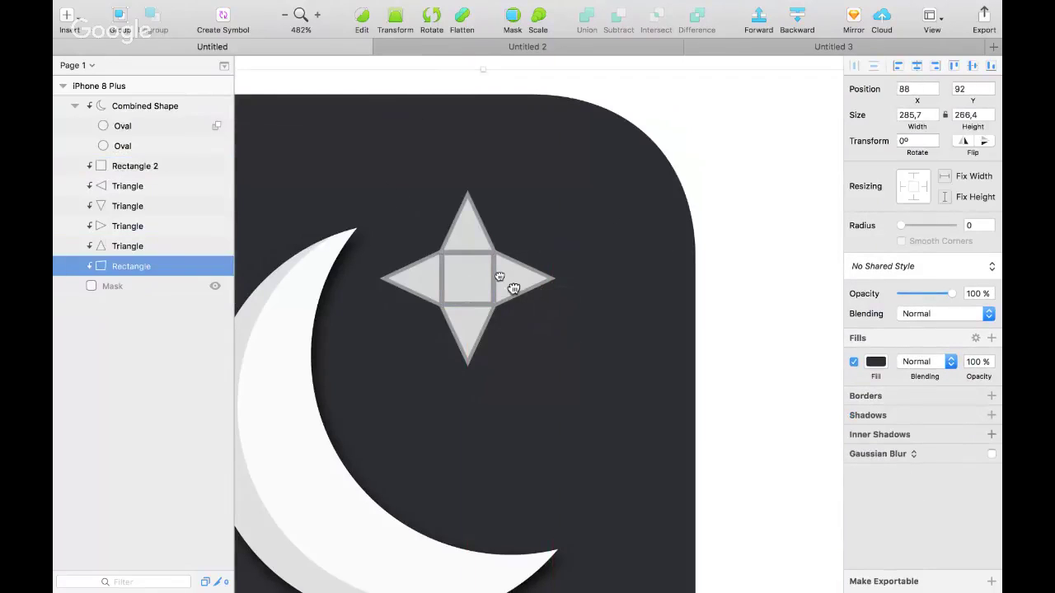
pyautogui.click(512, 286)
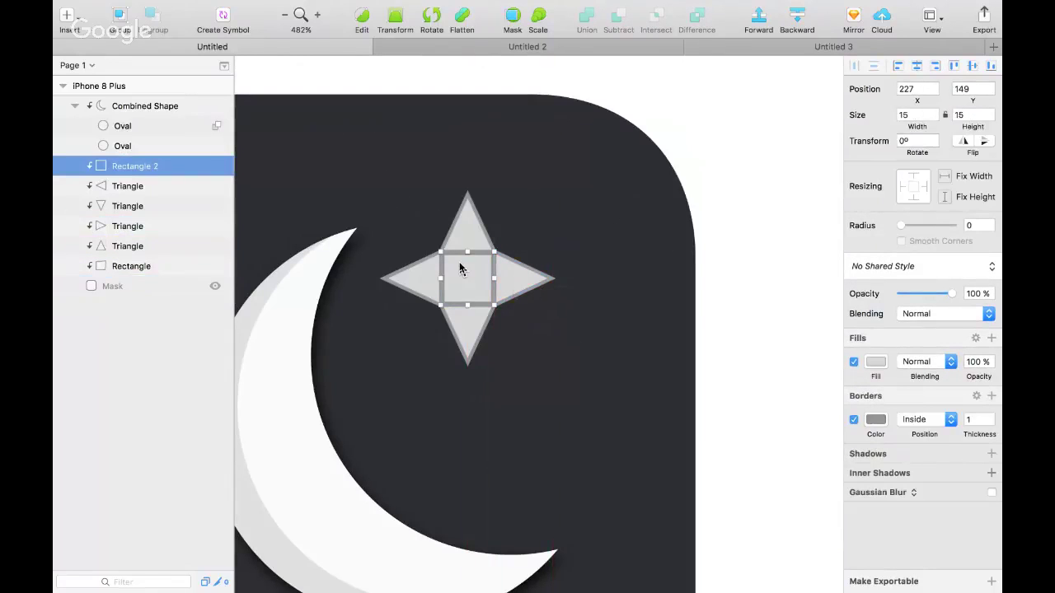
# Turn off borders on the four triangles and on the Rectangle 2 centre square
pyautogui.scroll(3, 460, 269)
pyautogui.keyDown('shift'); pyautogui.click(464, 208); pyautogui.keyUp('shift')
pyautogui.keyDown('shift'); pyautogui.click(401, 278); pyautogui.keyUp('shift')
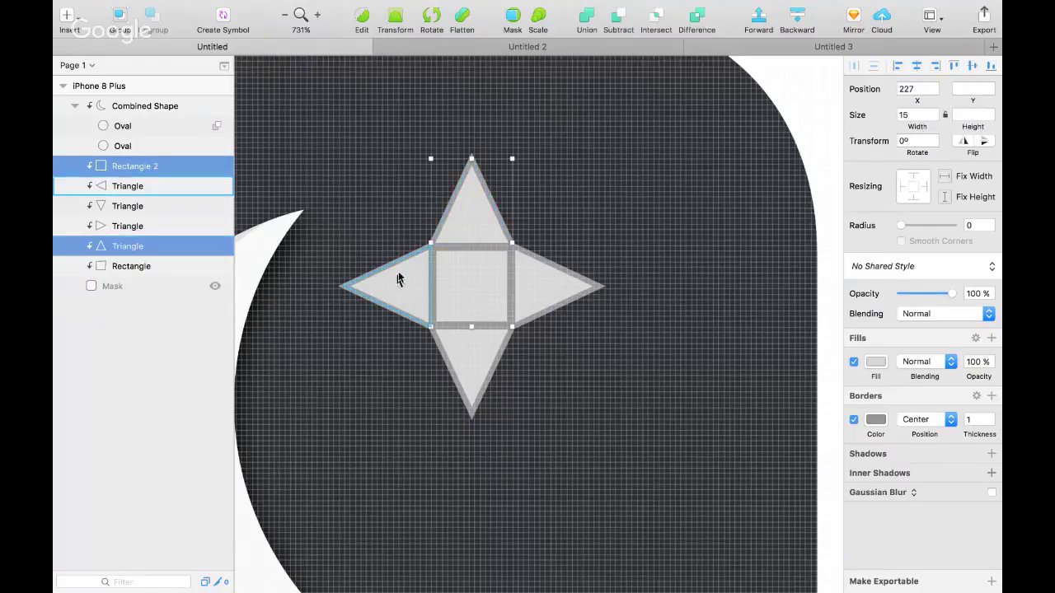
pyautogui.keyDown('shift'); pyautogui.click(472, 287); pyautogui.keyUp('shift')
pyautogui.keyDown('shift'); pyautogui.click(534, 289); pyautogui.keyUp('shift')
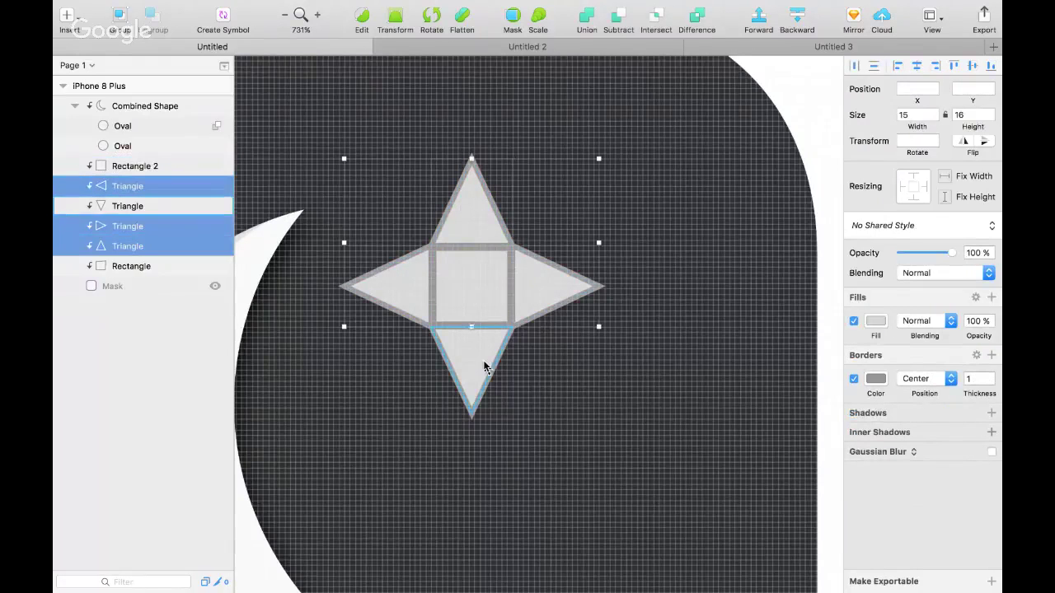
pyautogui.keyDown('shift'); pyautogui.click(483, 365); pyautogui.keyUp('shift')
pyautogui.click(854, 379)
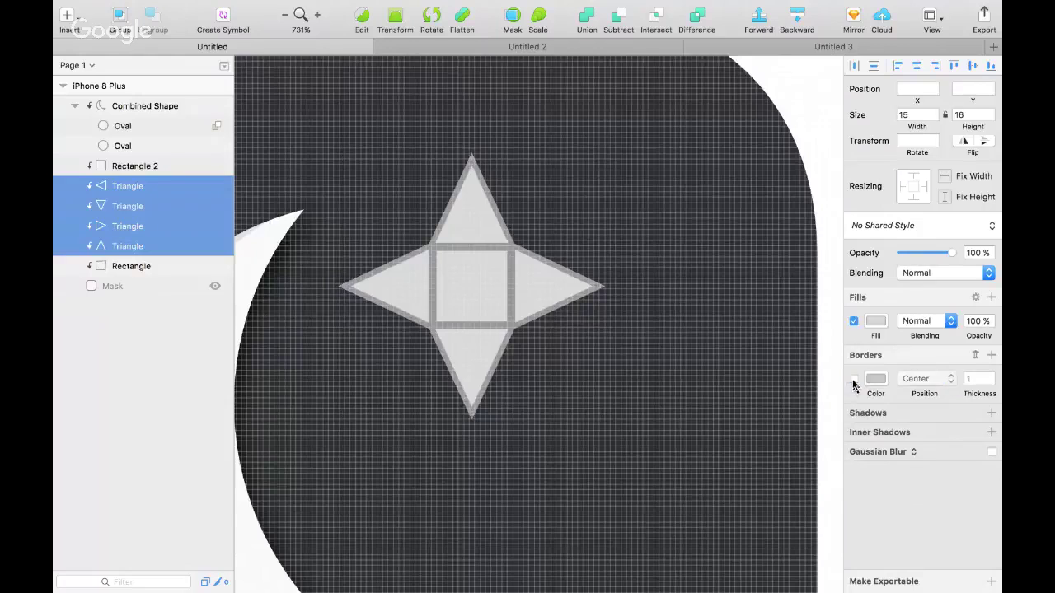
pyautogui.click(475, 294)
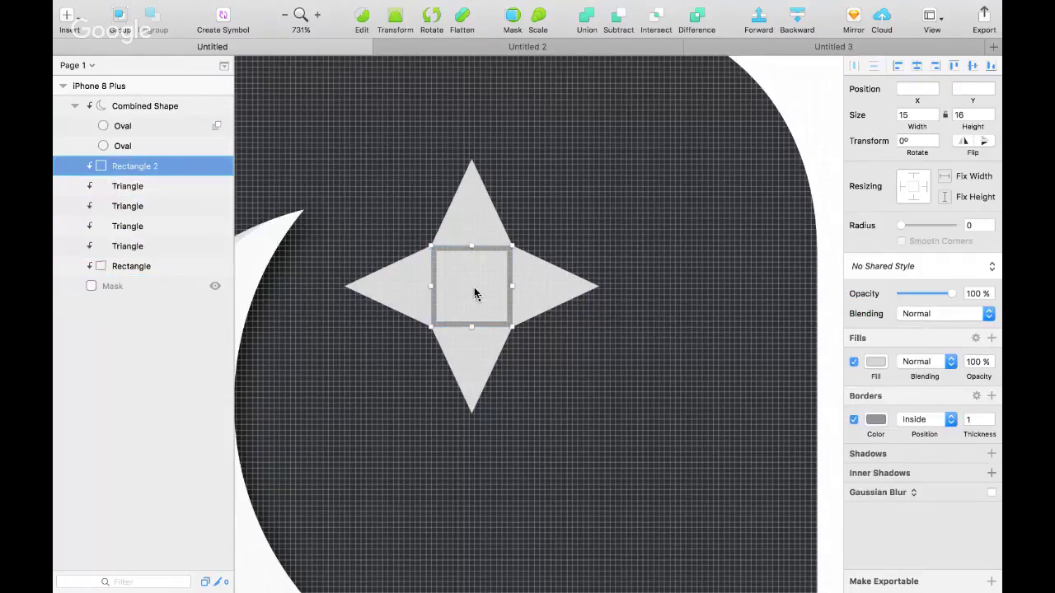
pyautogui.click(854, 419)
# Shift-select all five star layers and Union them into one shape
pyautogui.click(459, 238)
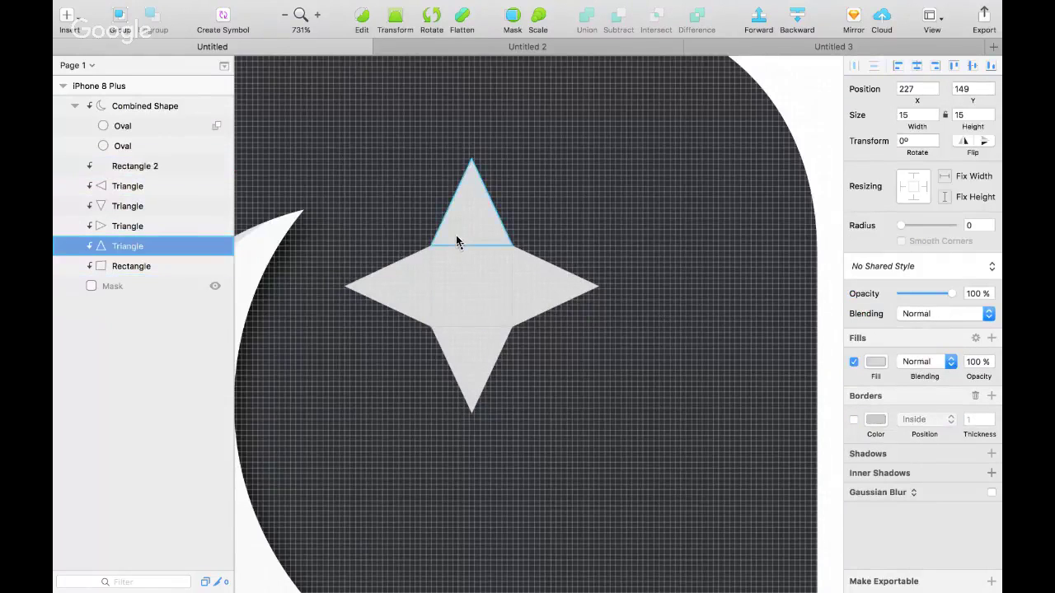
pyautogui.keyDown('shift'); pyautogui.click(407, 294); pyautogui.keyUp('shift')
pyautogui.keyDown('shift'); pyautogui.click(459, 294); pyautogui.keyUp('shift')
pyautogui.keyDown('shift'); pyautogui.click(527, 293); pyautogui.keyUp('shift')
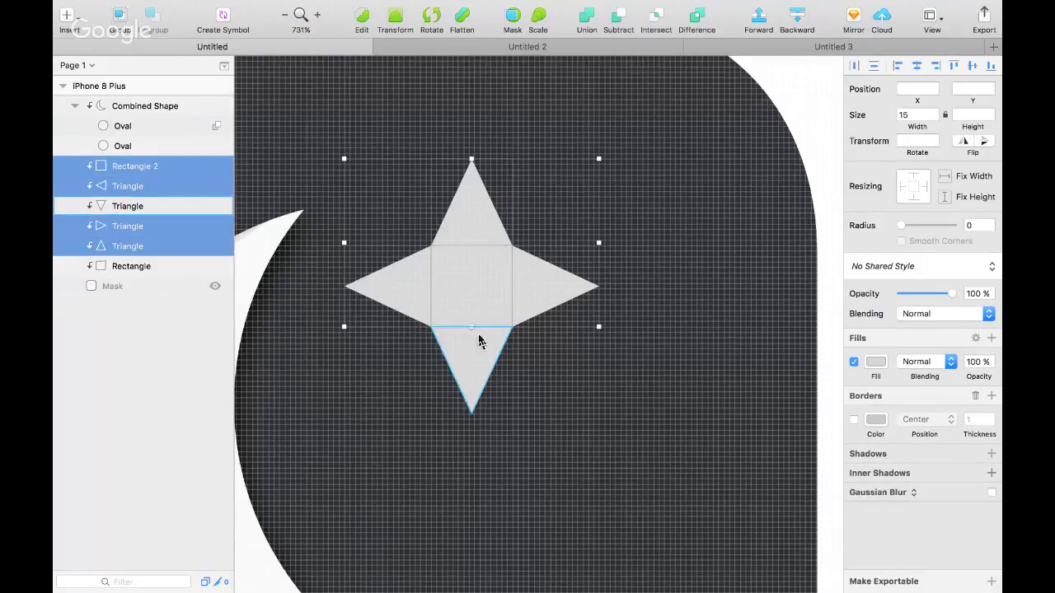
pyautogui.keyDown('shift'); pyautogui.click(482, 346); pyautogui.keyUp('shift')
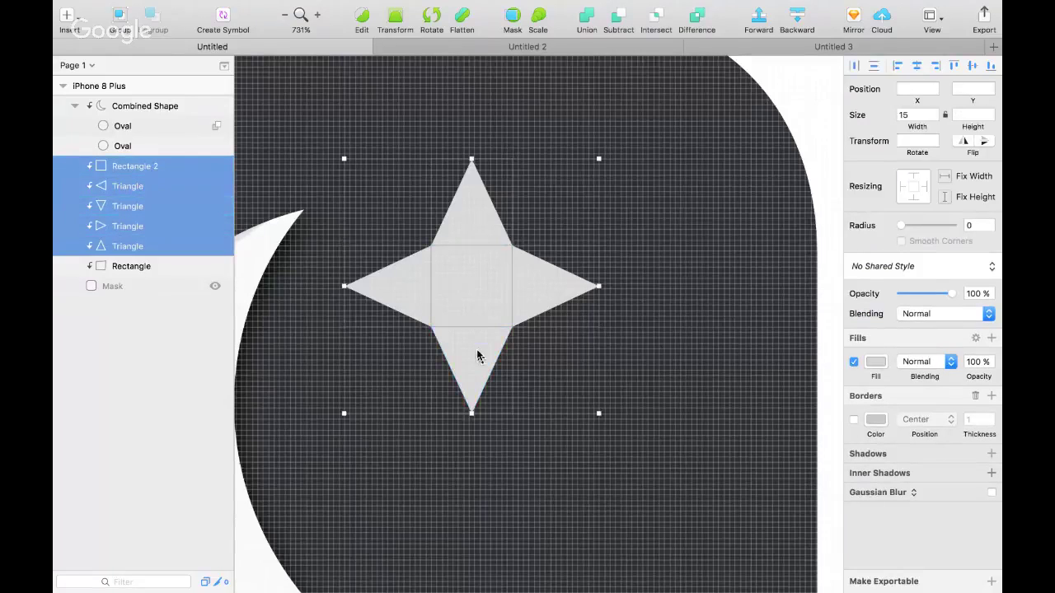
pyautogui.click(586, 18)
# Shrink the merged star to about 24 × 24
pyautogui.scroll(-5, 544, 157)
pyautogui.scroll(-3, 544, 156)
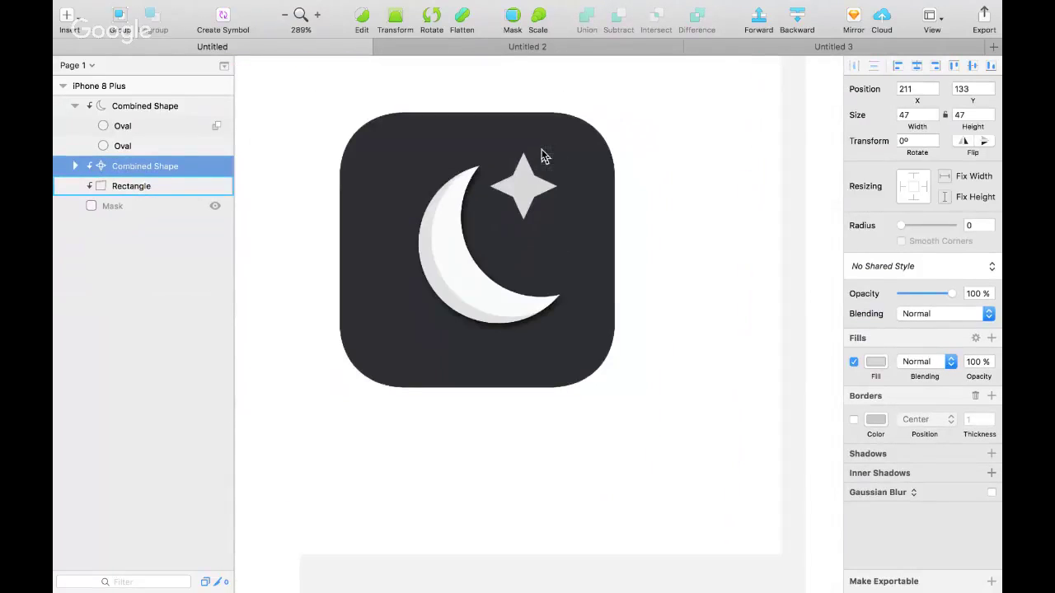
pyautogui.click(542, 154)
pyautogui.click(532, 194)
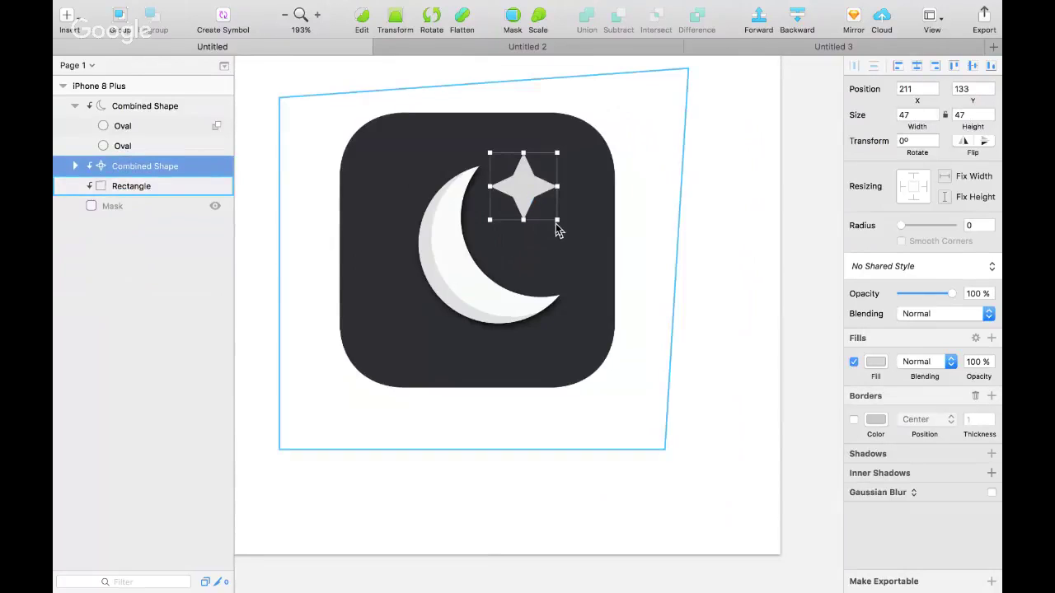
pyautogui.moveTo(557, 219); pyautogui.dragTo(511, 183)
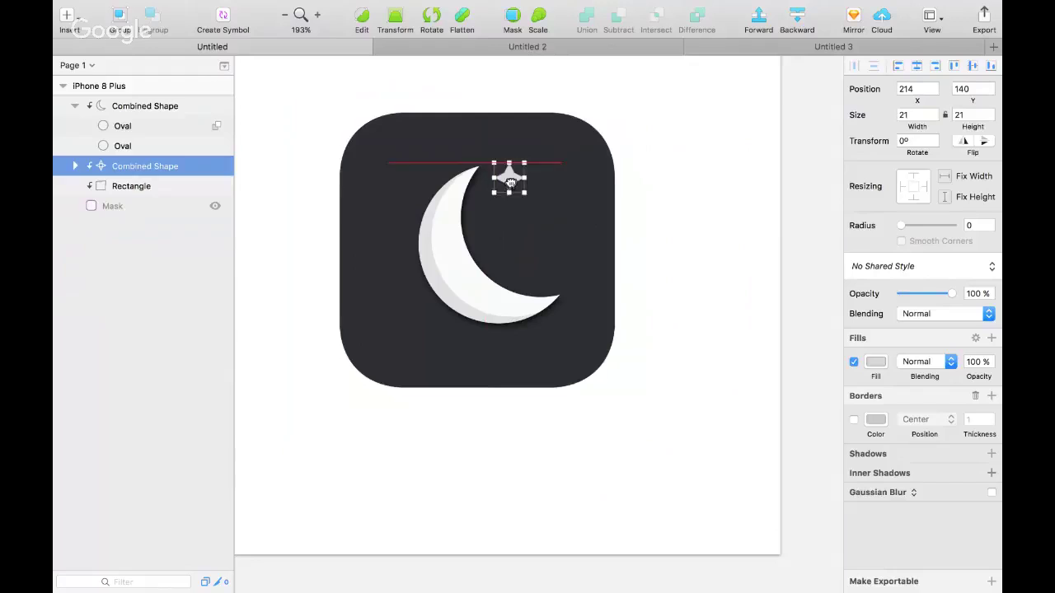
# Add an inner shadow (X 0, Y 1, Blur 3, Spread 0) to the star
pyautogui.click(688, 222)
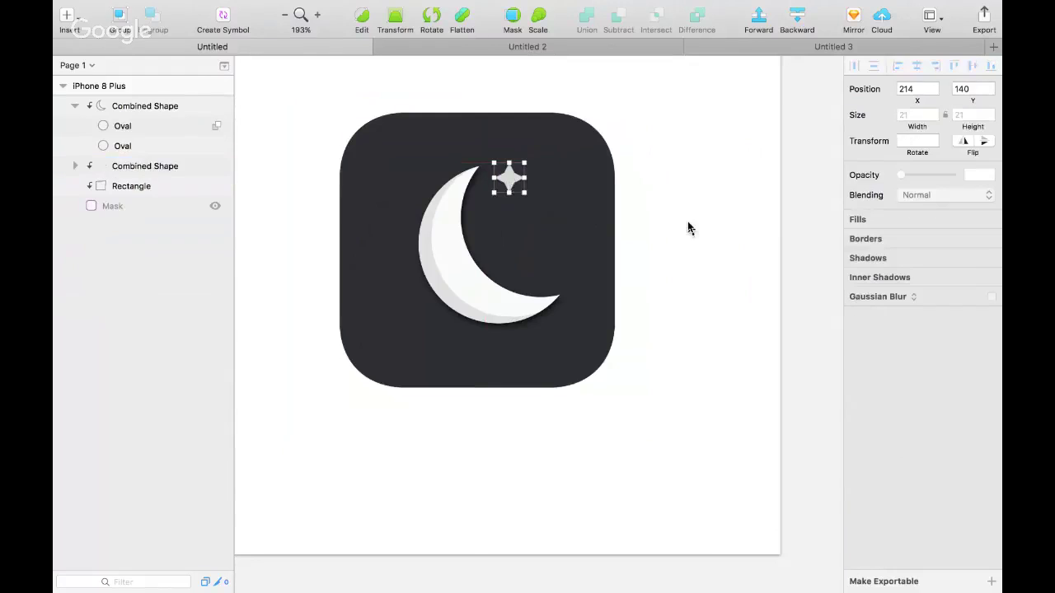
pyautogui.click(508, 177)
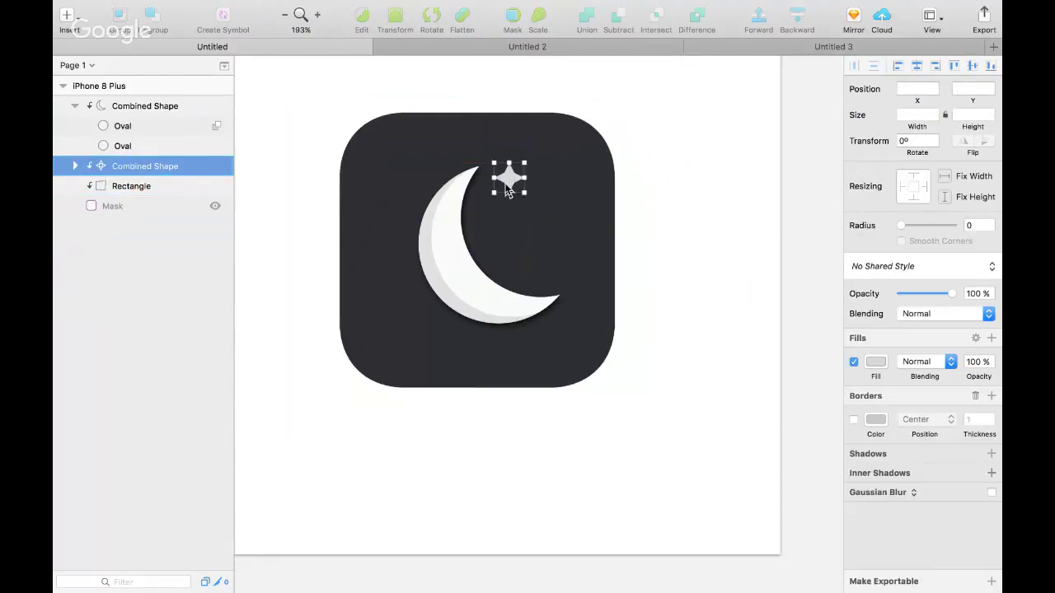
pyautogui.click(904, 473)
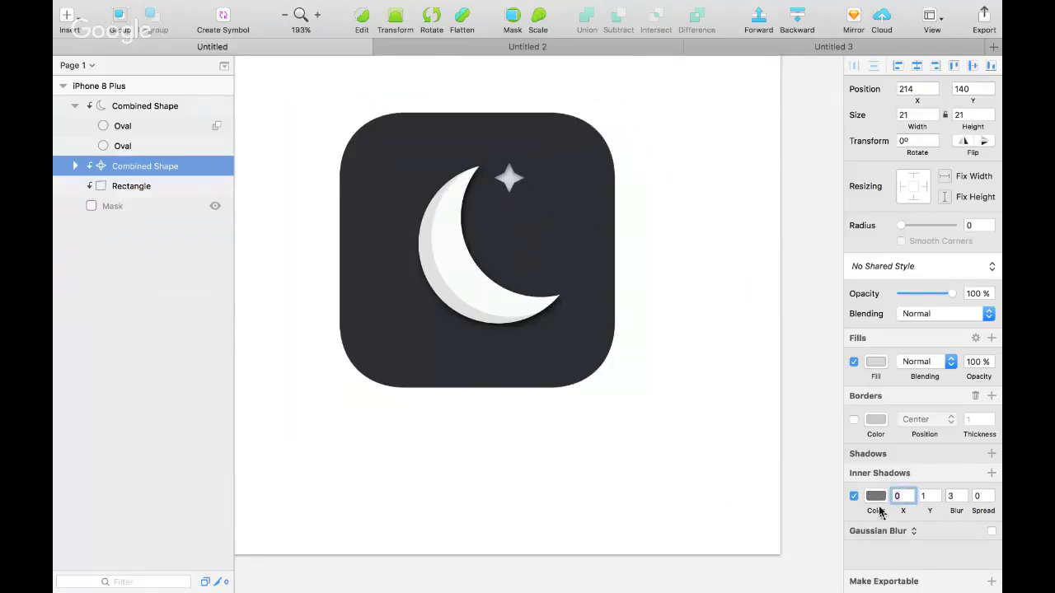
# Set the star's inner shadow to Blur 0, Y 0 and X 10
pyautogui.click(948, 495)
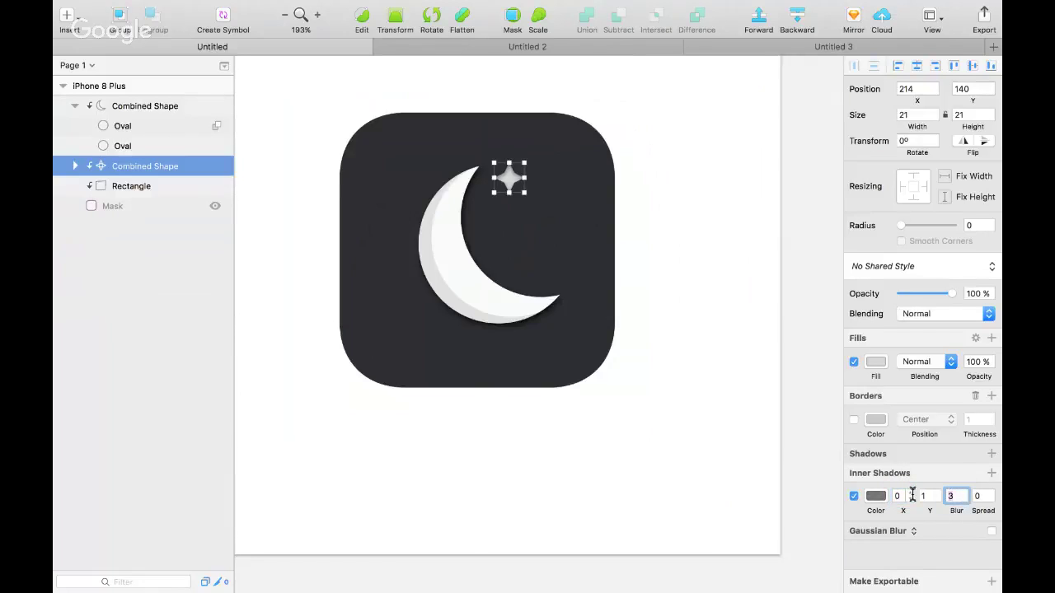
pyautogui.press('BackSpace')
pyautogui.write('0')
pyautogui.click(924, 498)
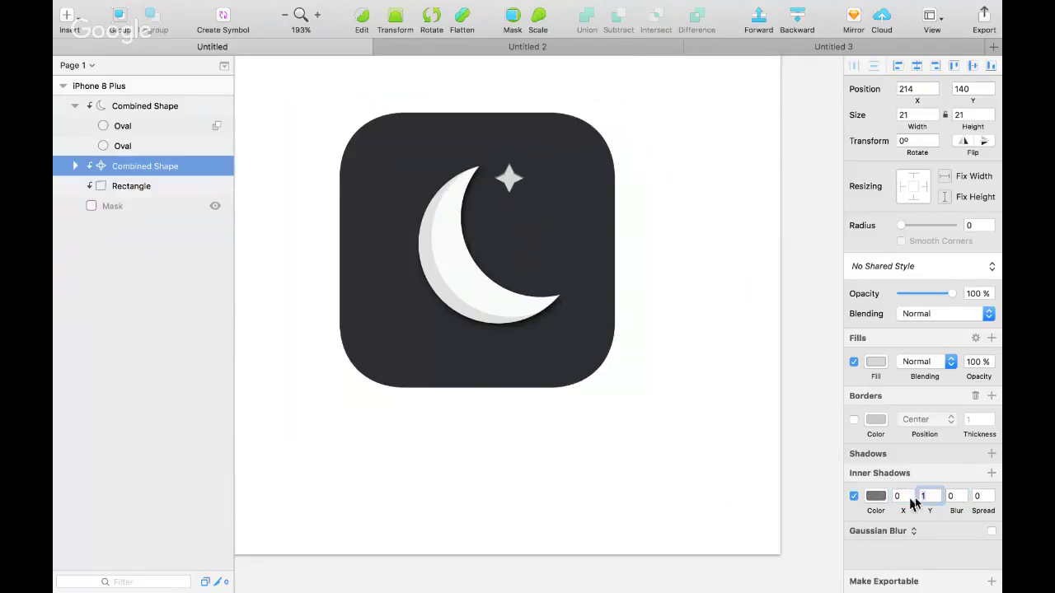
pyautogui.write('0')
pyautogui.click(459, 250)
pyautogui.scroll(-1, 930, 518)
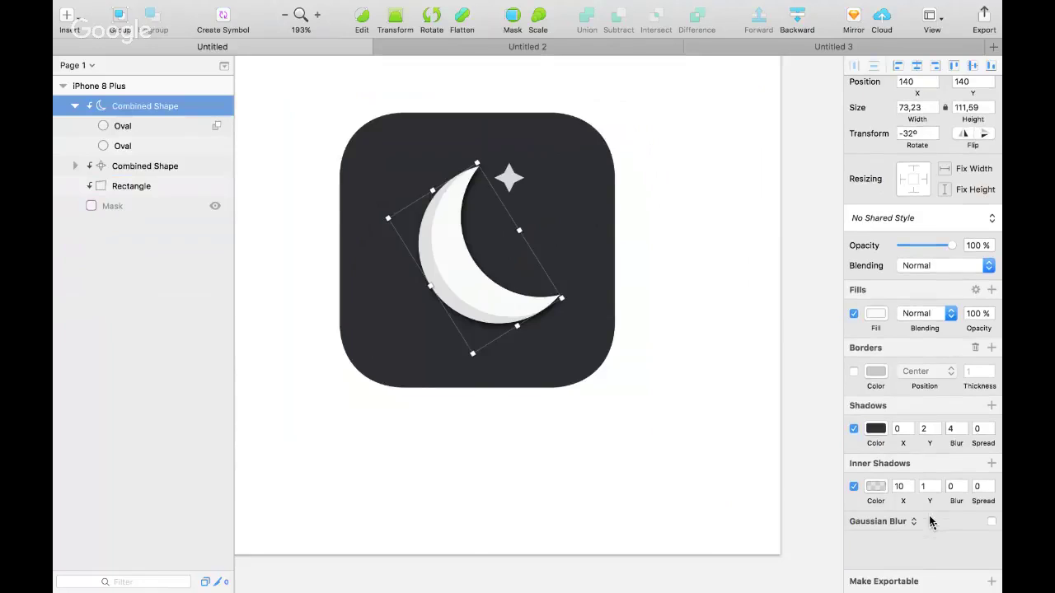
pyautogui.click(511, 178)
pyautogui.click(890, 496)
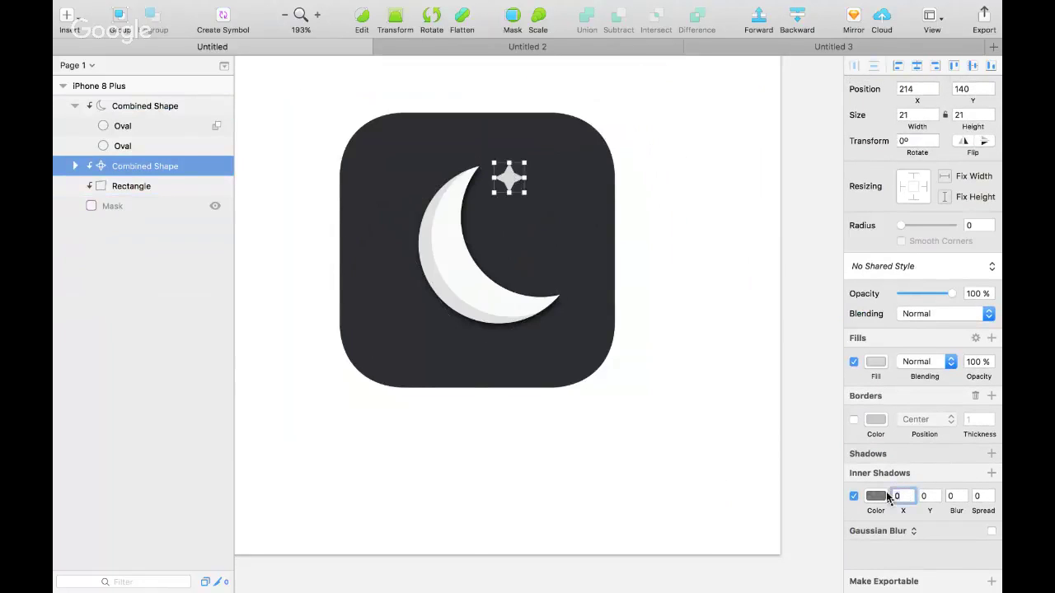
pyautogui.write('10')
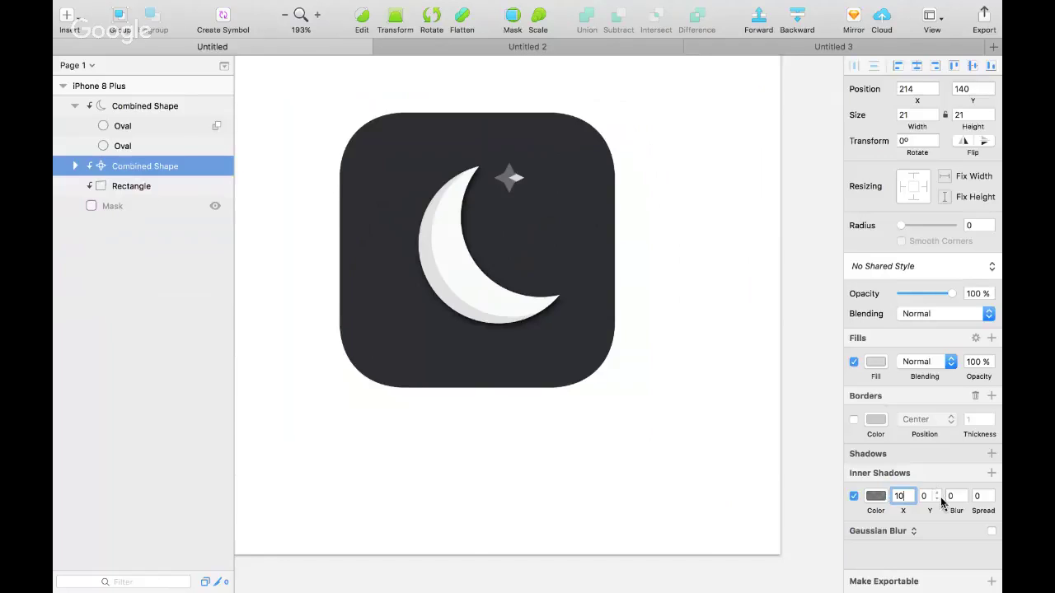
# Make the inner shadow's black colour nearly transparent with the opacity slider
pyautogui.click(876, 498)
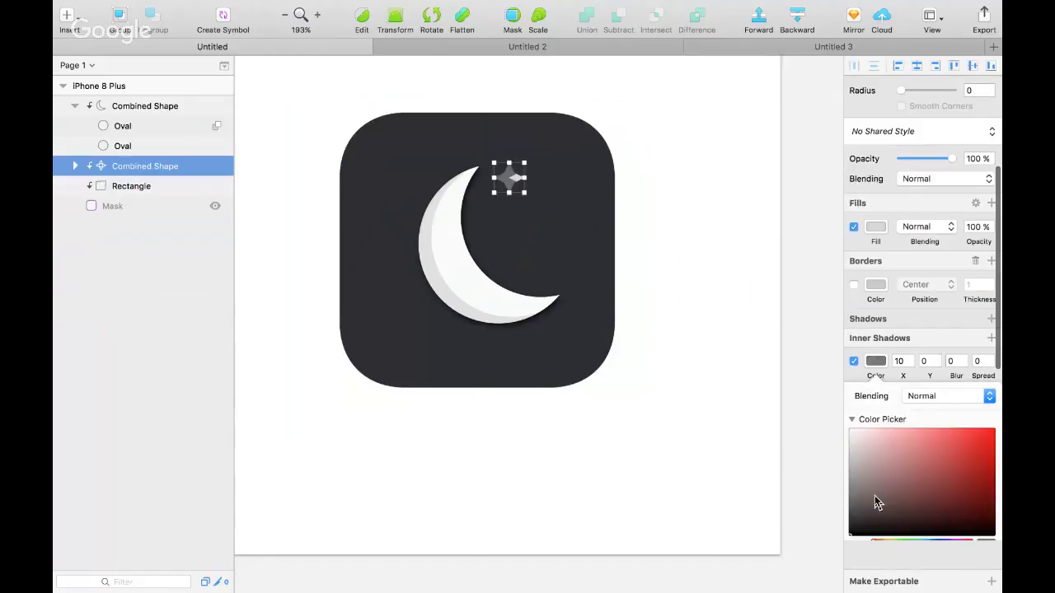
pyautogui.click(890, 553)
pyautogui.moveTo(889, 557); pyautogui.dragTo(875, 557)
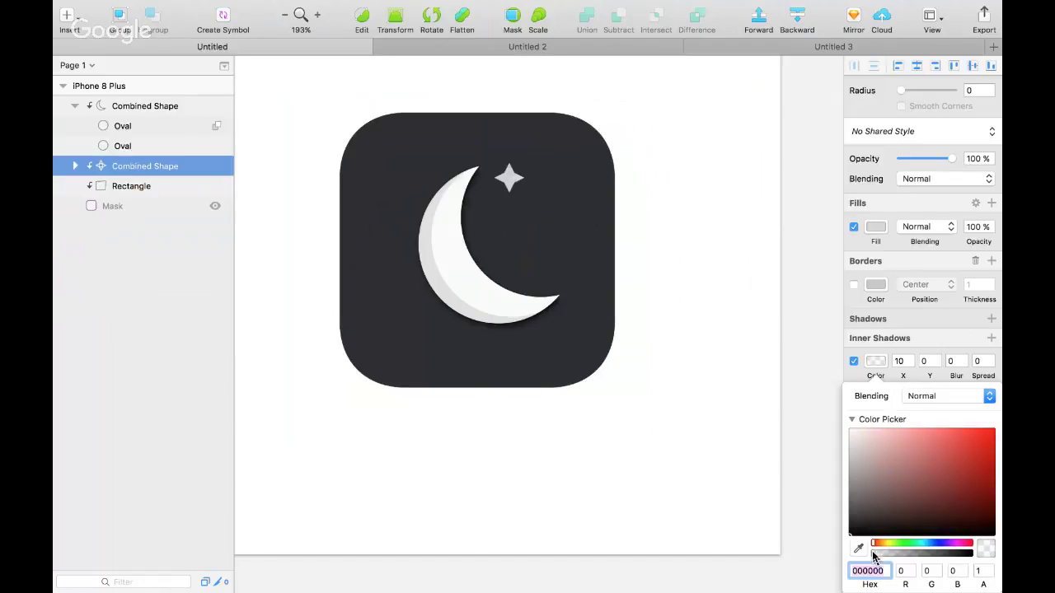
pyautogui.moveTo(876, 557); pyautogui.dragTo(874, 557)
pyautogui.click(853, 376)
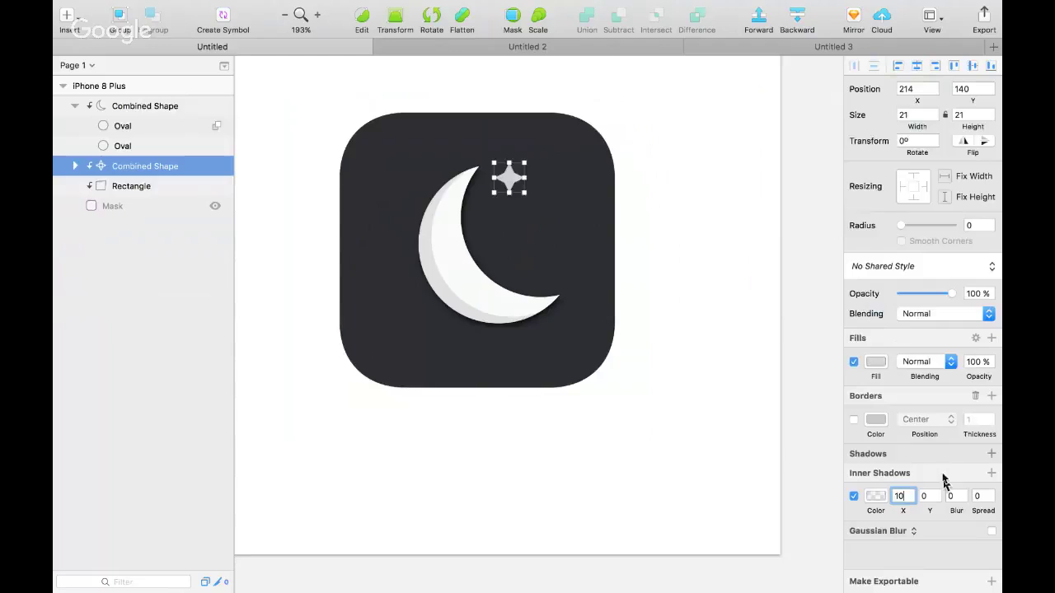
pyautogui.click(899, 498)
# Try Darken blending for the shadow, then set it back to Normal
pyautogui.click(875, 496)
pyautogui.scroll(-2, 966, 519)
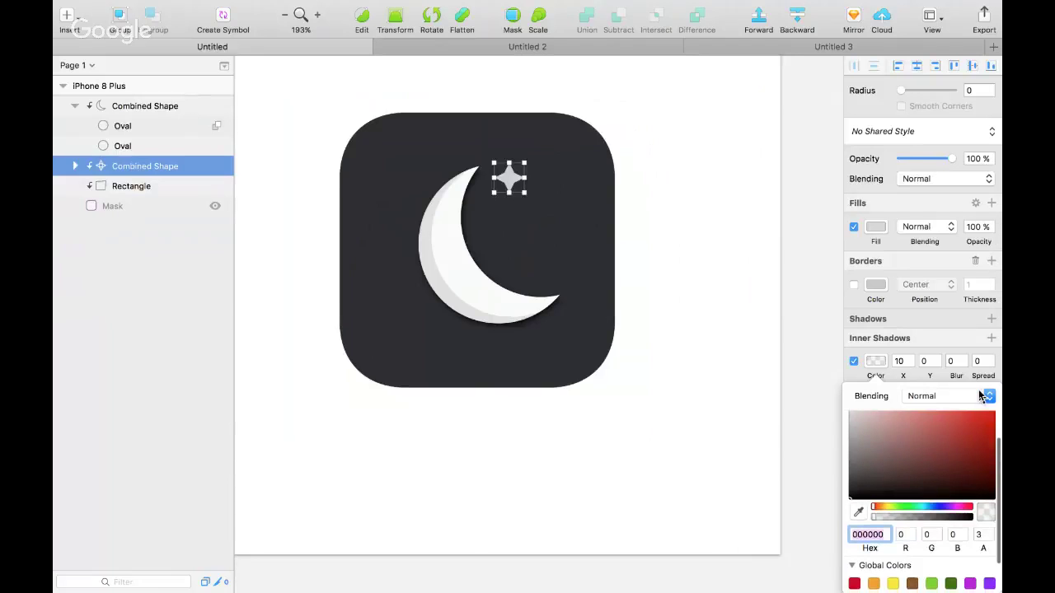
pyautogui.click(980, 397)
pyautogui.click(945, 420)
pyautogui.click(957, 395)
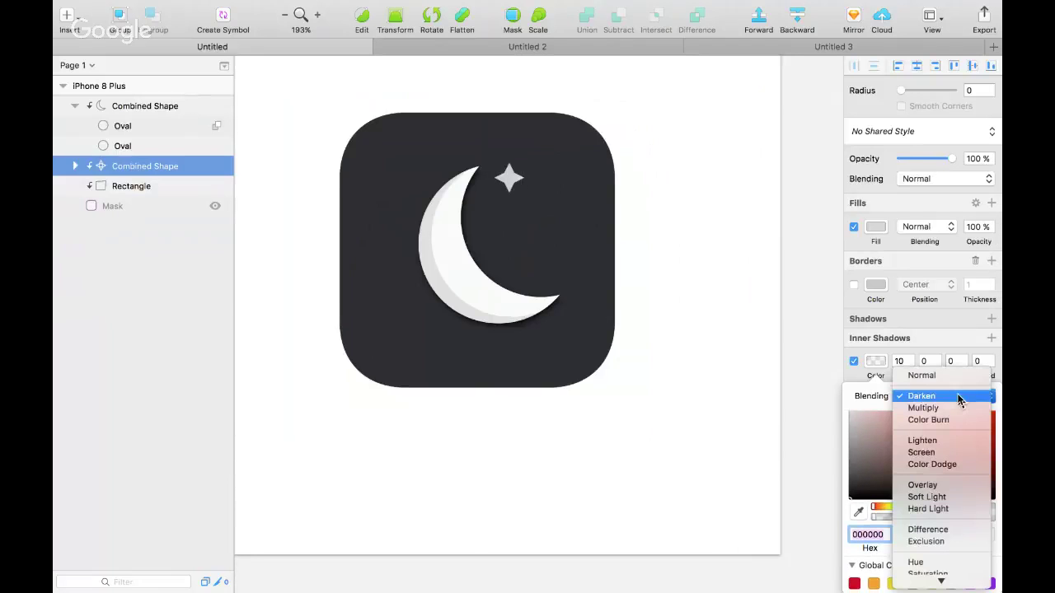
pyautogui.click(937, 376)
# Set the inner shadow colour's alpha to 2%
pyautogui.scroll(-1, 948, 495)
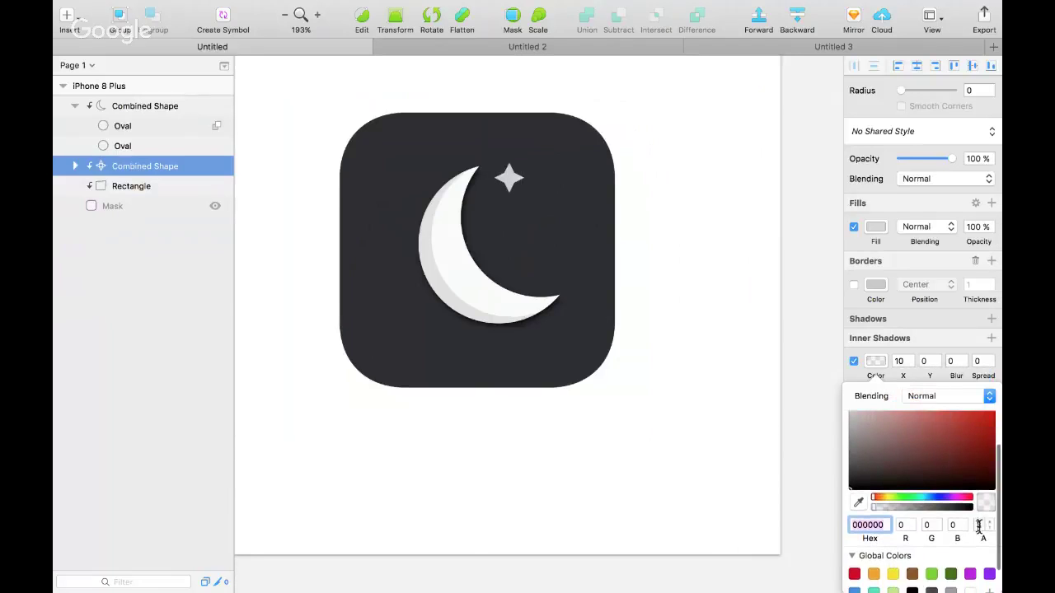
pyautogui.click(979, 525)
pyautogui.write('3')
pyautogui.press('BackSpace')
pyautogui.write('90')
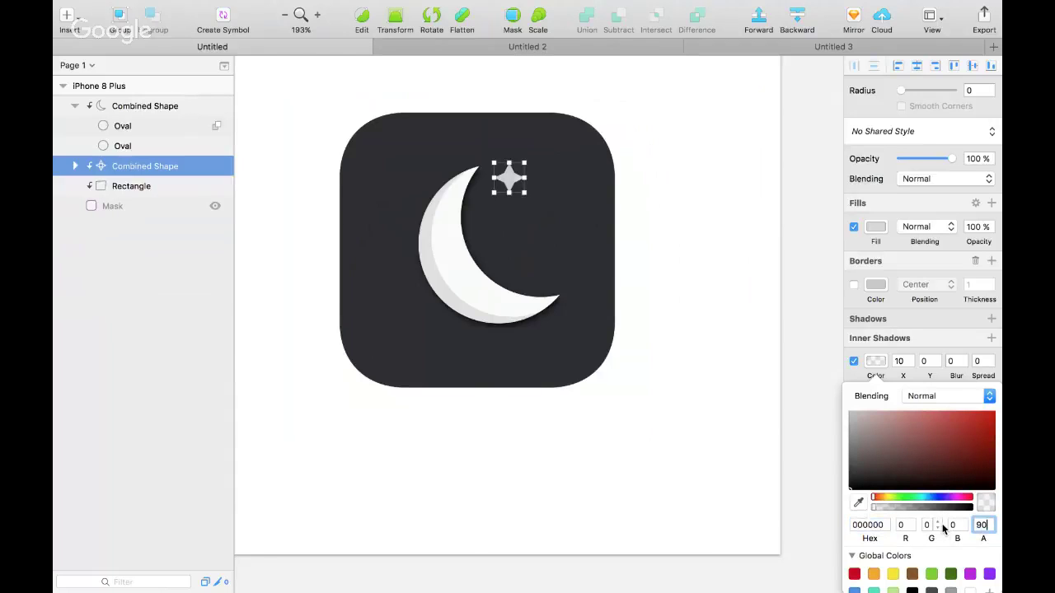
pyautogui.press('Return')
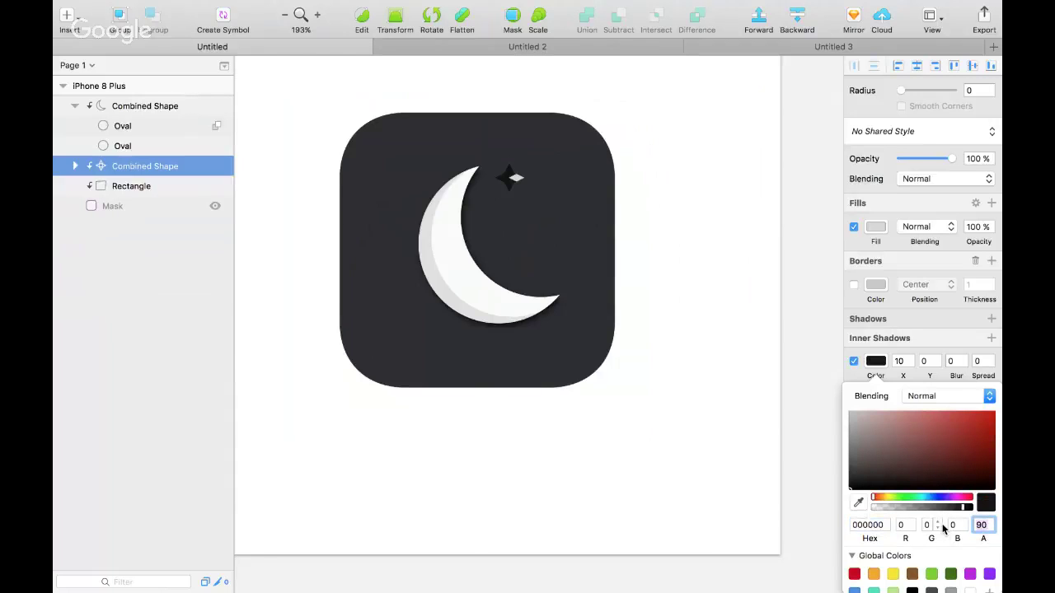
pyautogui.write('2')
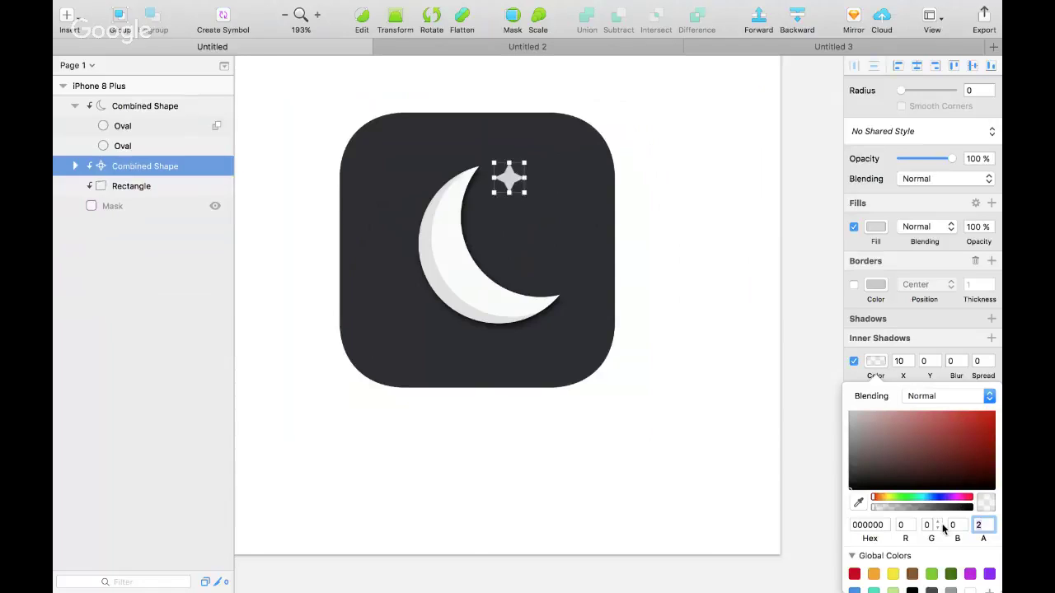
pyautogui.click(657, 400)
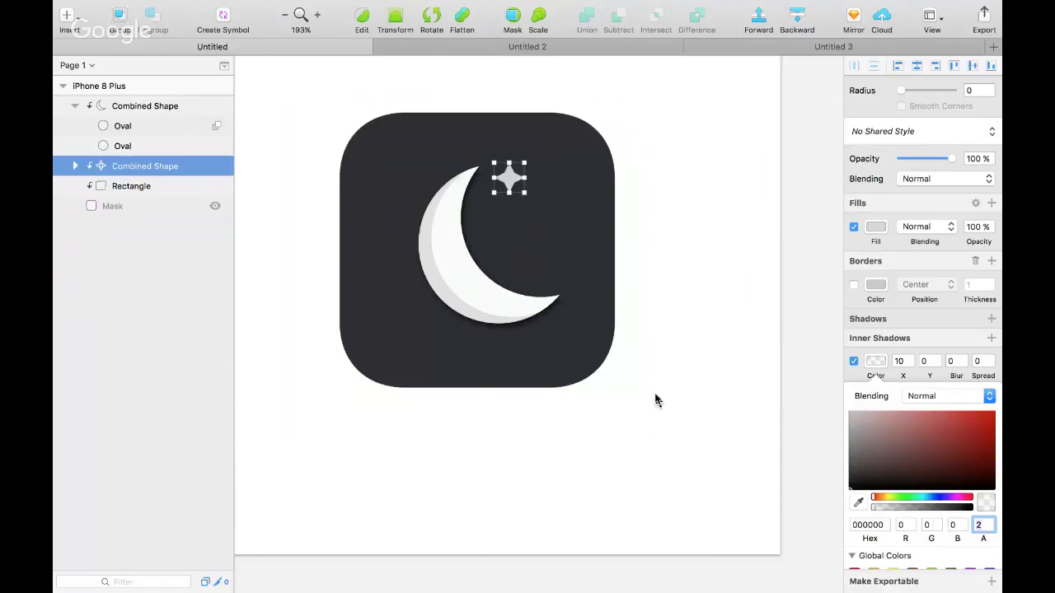
# Deselect and review the icon with the small 21 × 21 star in place
pyautogui.click(657, 217)
pyautogui.click(431, 176)
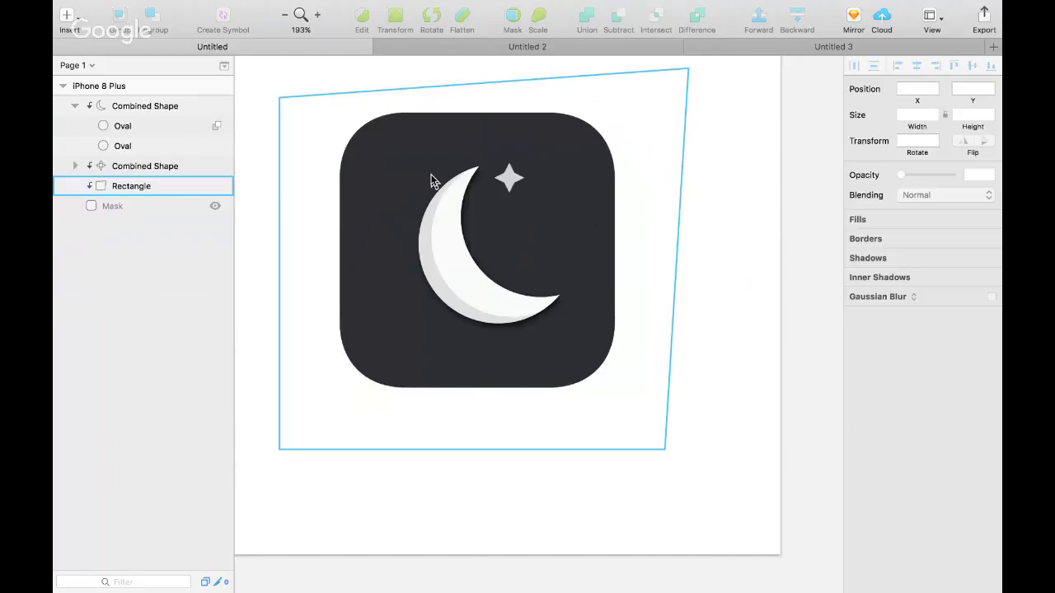
pyautogui.click(511, 181)
pyautogui.click(695, 282)
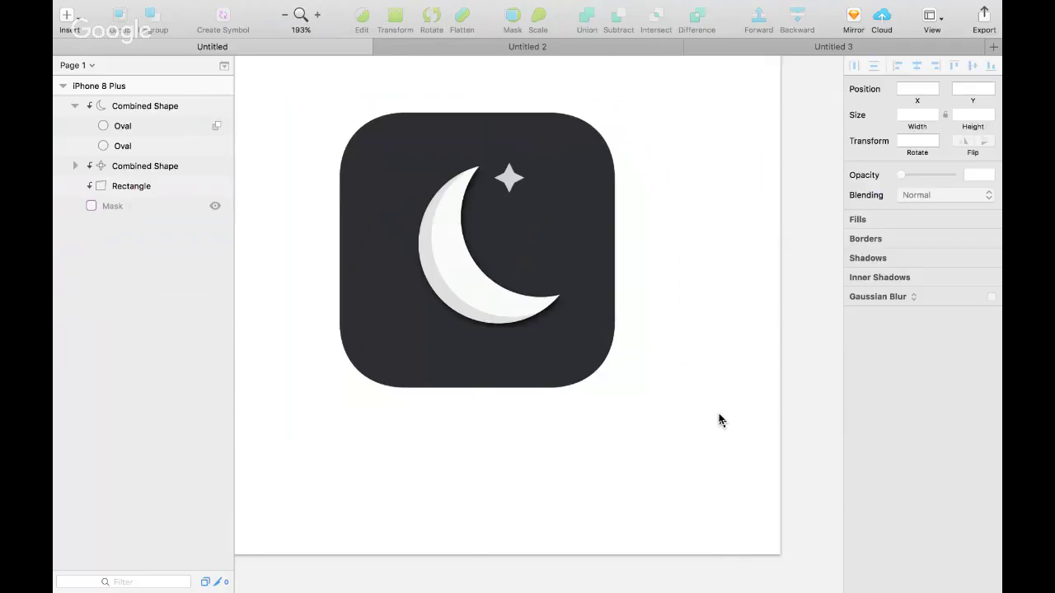
# Delete the star's Combined Shape layer from the Layers list
pyautogui.scroll(2, 719, 420)
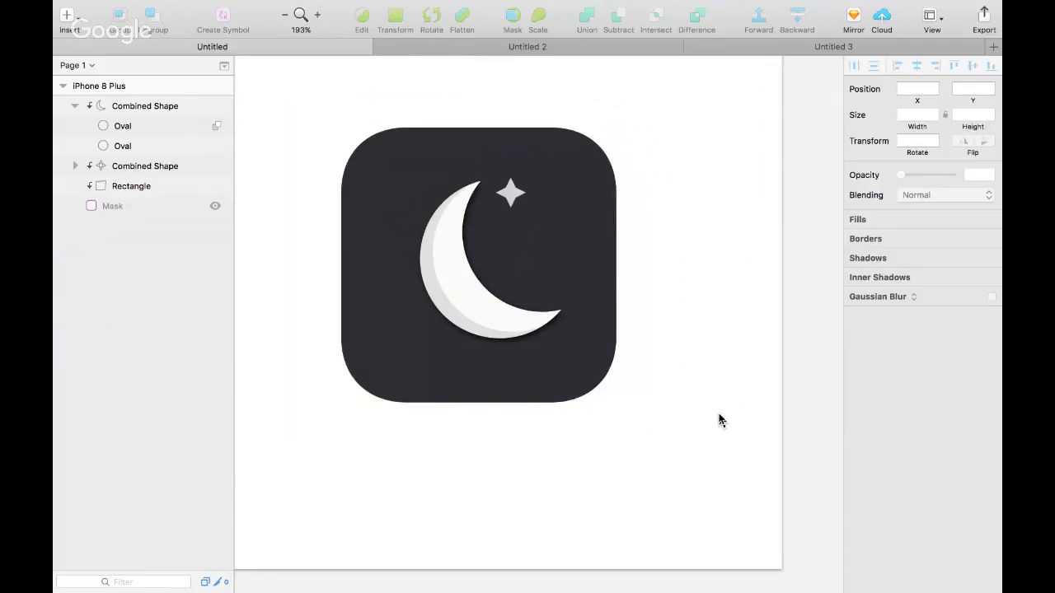
pyautogui.click(130, 168)
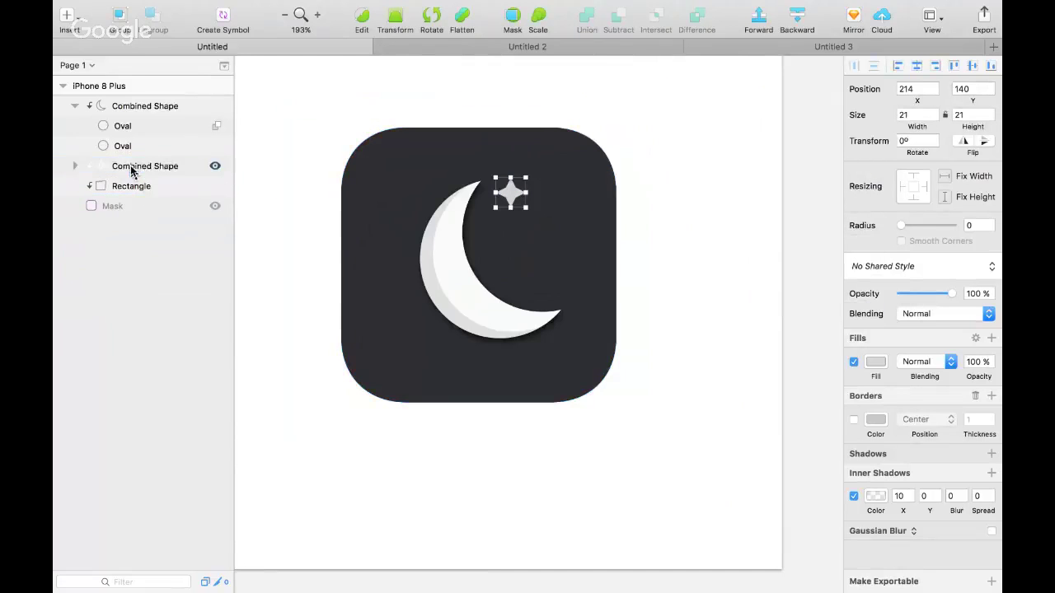
pyautogui.press('BackSpace')
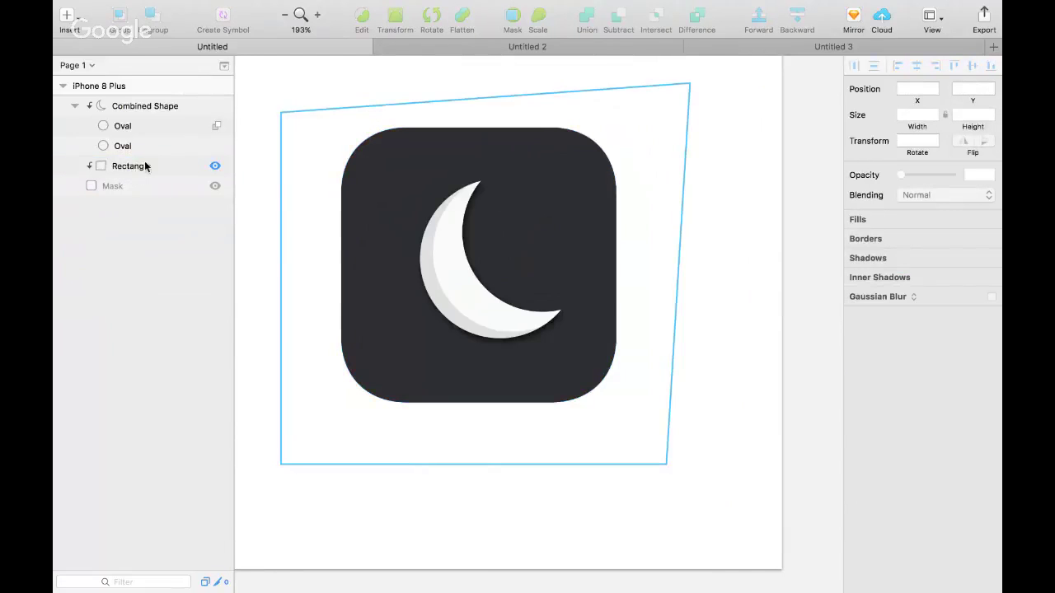
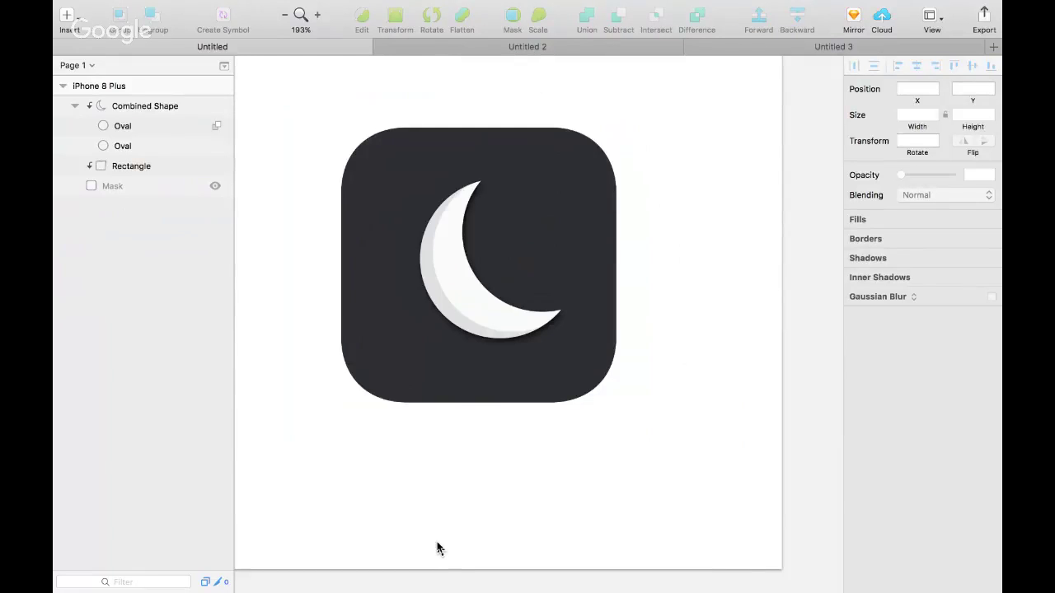
# Switch to the Mac App Store and look over the Categories list
pyautogui.hotkey('ctrl', 'Right')
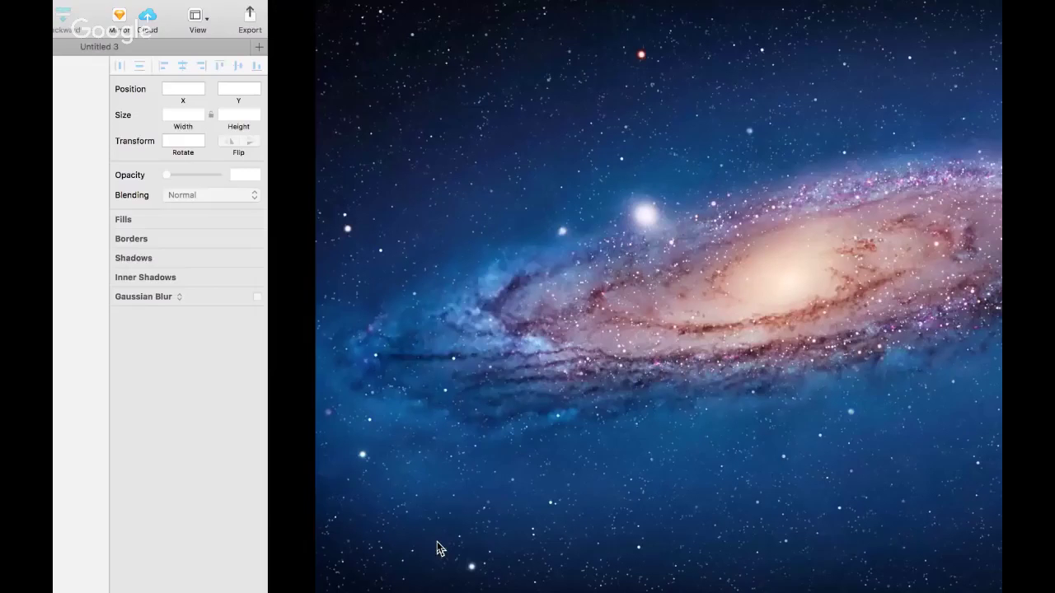
pyautogui.hotkey('ctrl', 'Left')
pyautogui.hotkey('ctrl', 'Left')
pyautogui.hotkey('ctrl', 'Left')
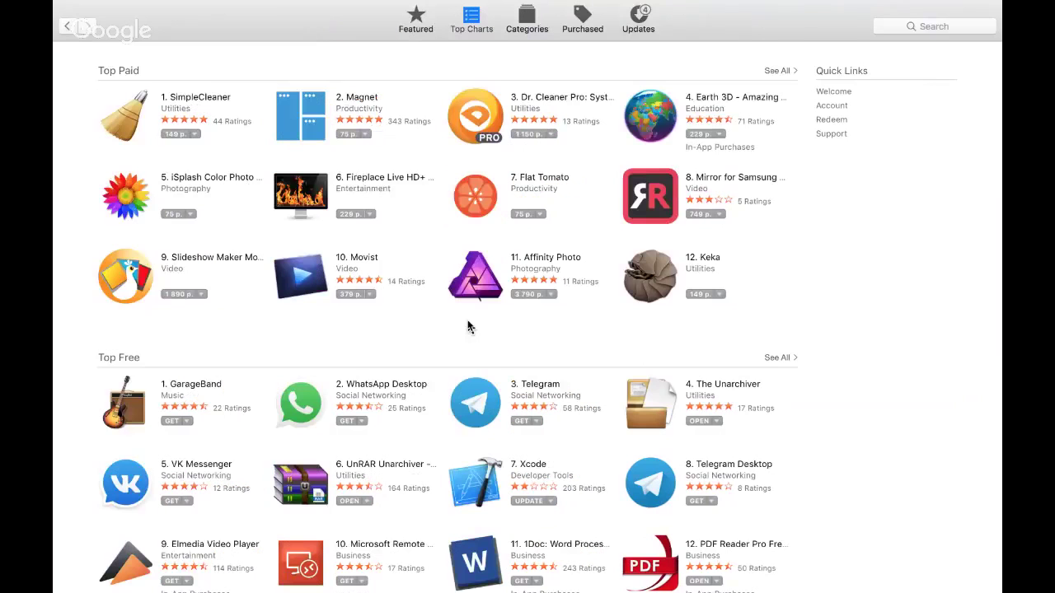
pyautogui.click(532, 18)
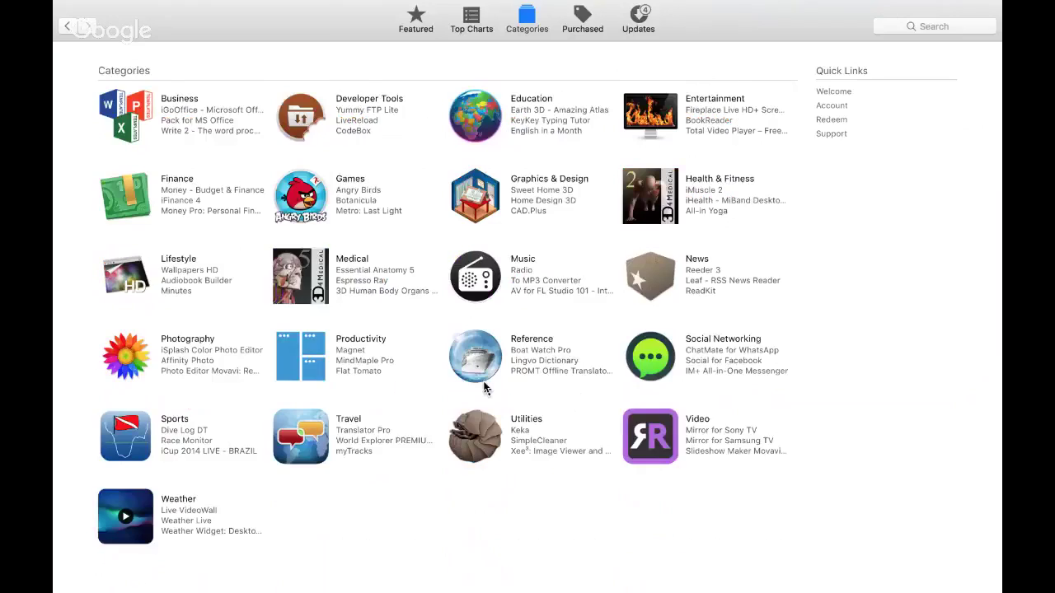
pyautogui.scroll(-1, 334, 325)
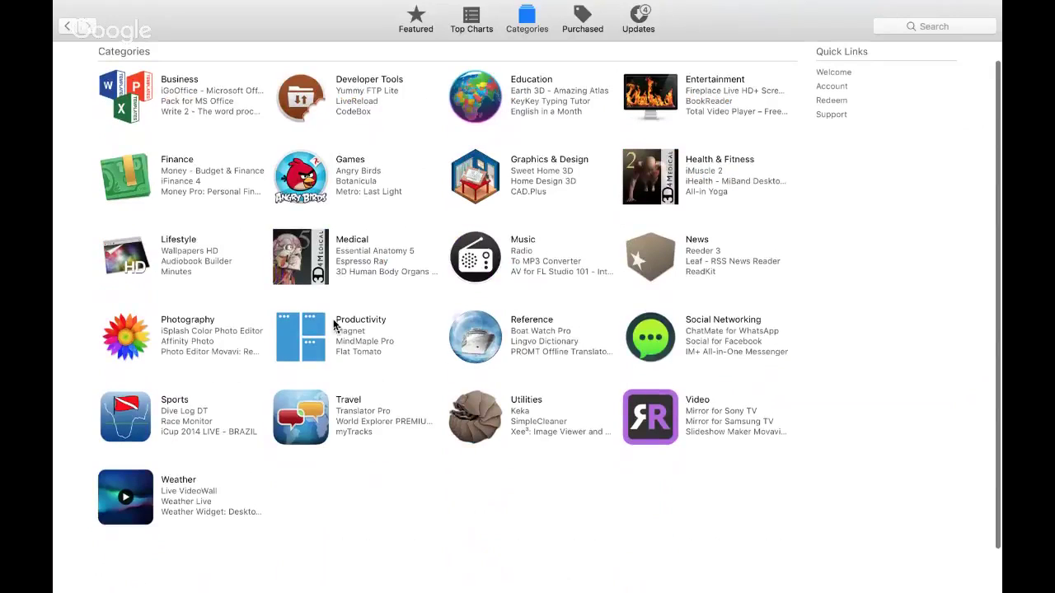
pyautogui.scroll(2, 335, 324)
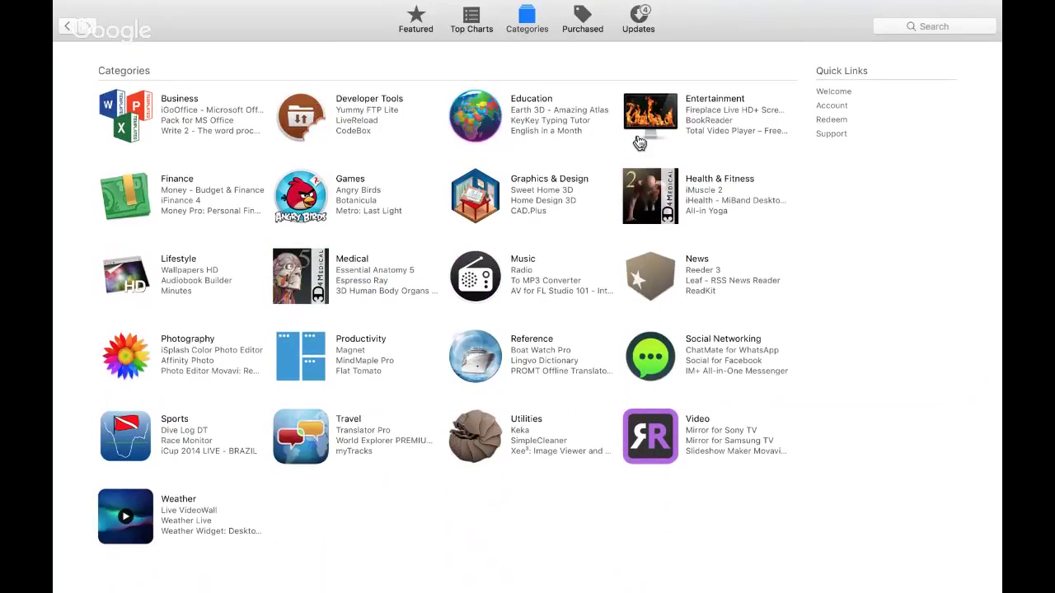
# Browse the Featured apps and open the Sky Gamblers - Infinite Jets page
pyautogui.click(417, 30)
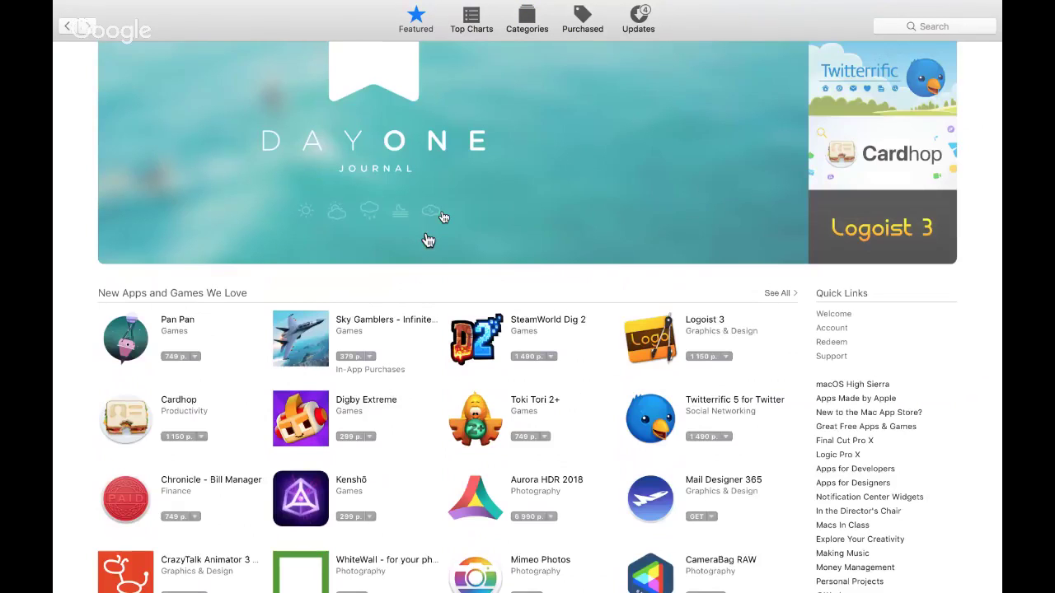
pyautogui.scroll(-5, 588, 185)
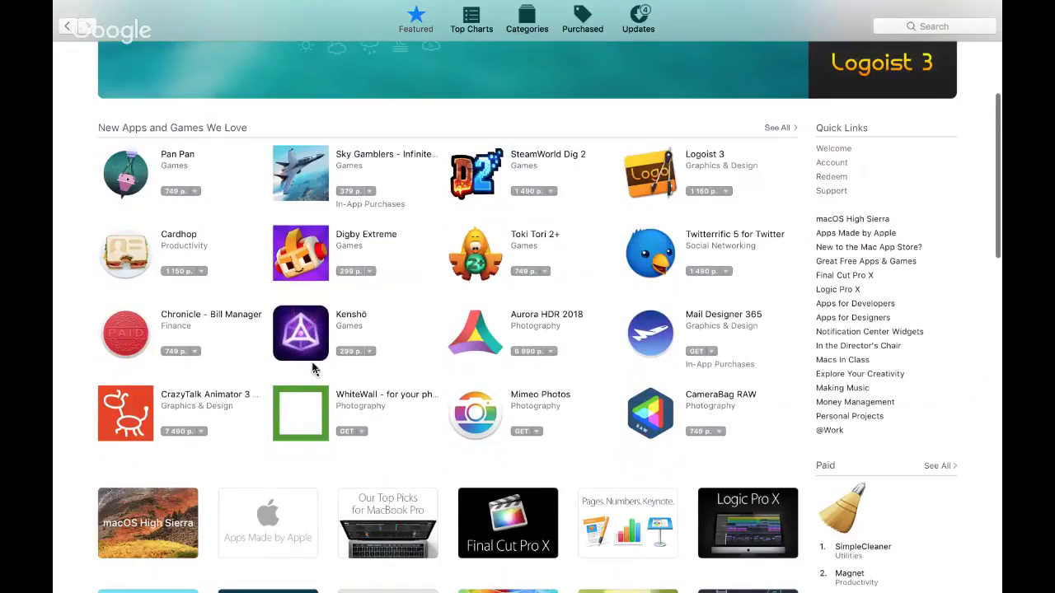
pyautogui.scroll(-3, 313, 370)
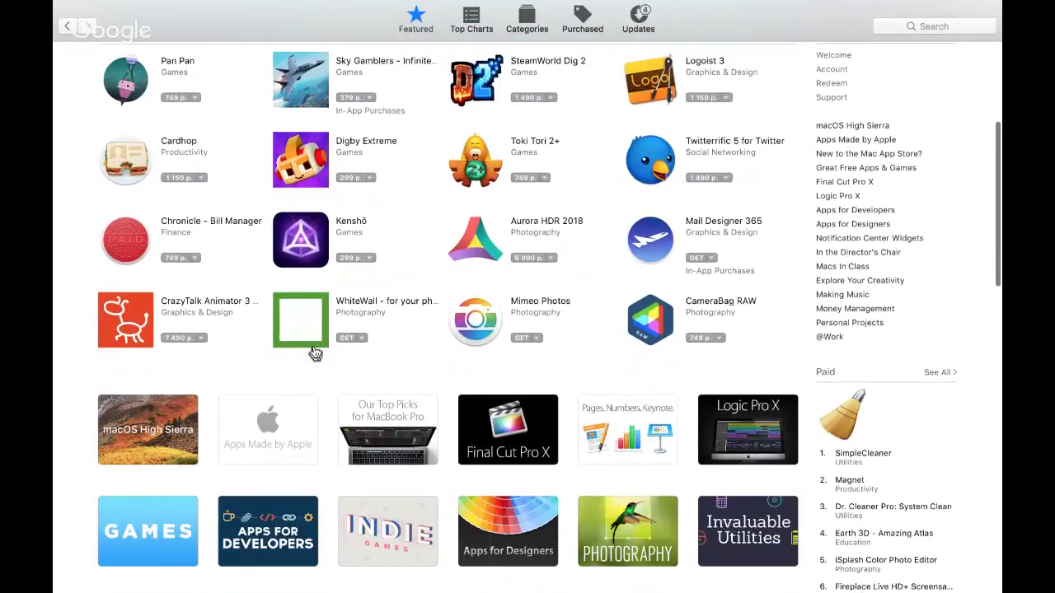
pyautogui.scroll(-12, 315, 354)
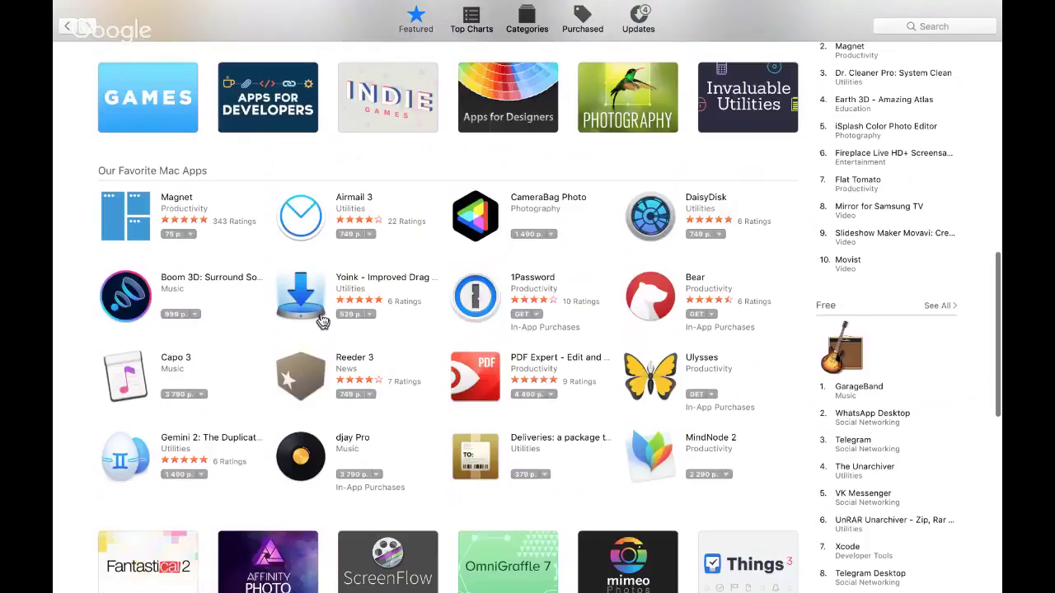
pyautogui.scroll(15, 322, 322)
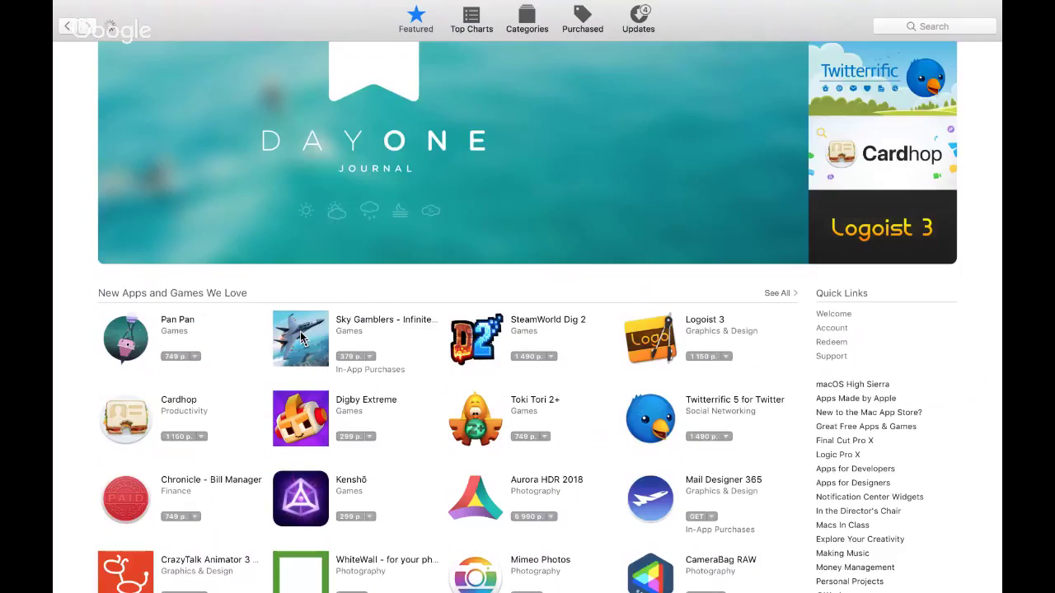
pyautogui.click(302, 338)
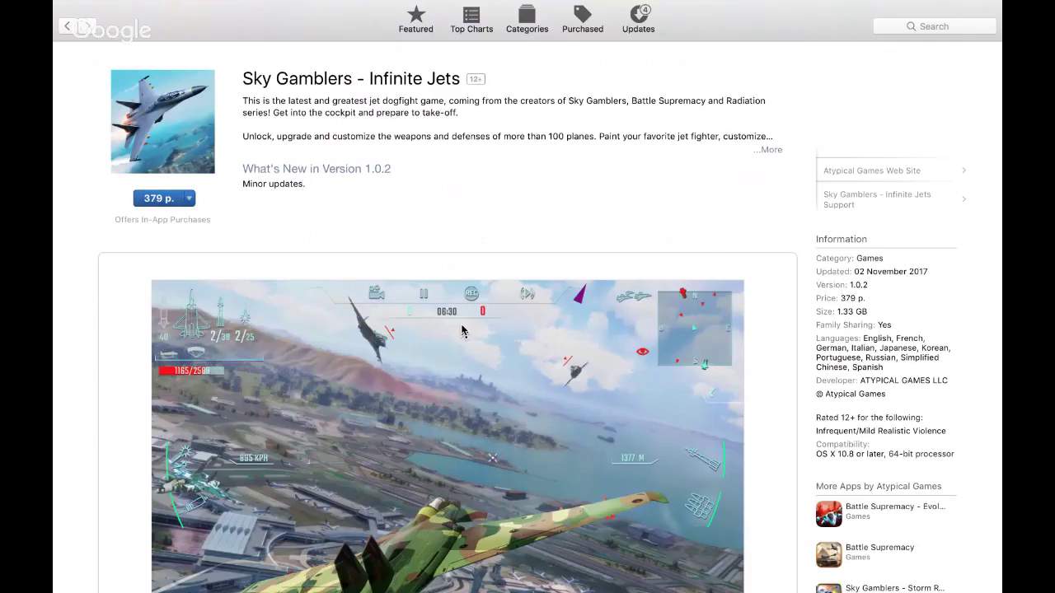
pyautogui.scroll(-20, 462, 331)
pyautogui.scroll(20, 412, 346)
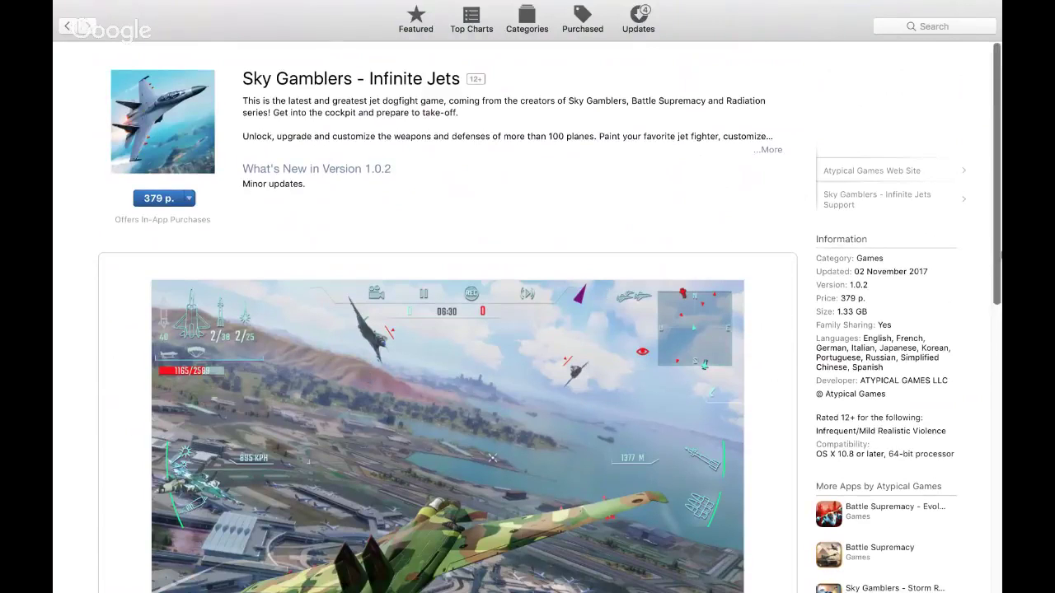
# View the Radiation Island page, then go back through the pages to Categories
pyautogui.scroll(-3, 447, 330)
pyautogui.scroll(-3, 823, 375)
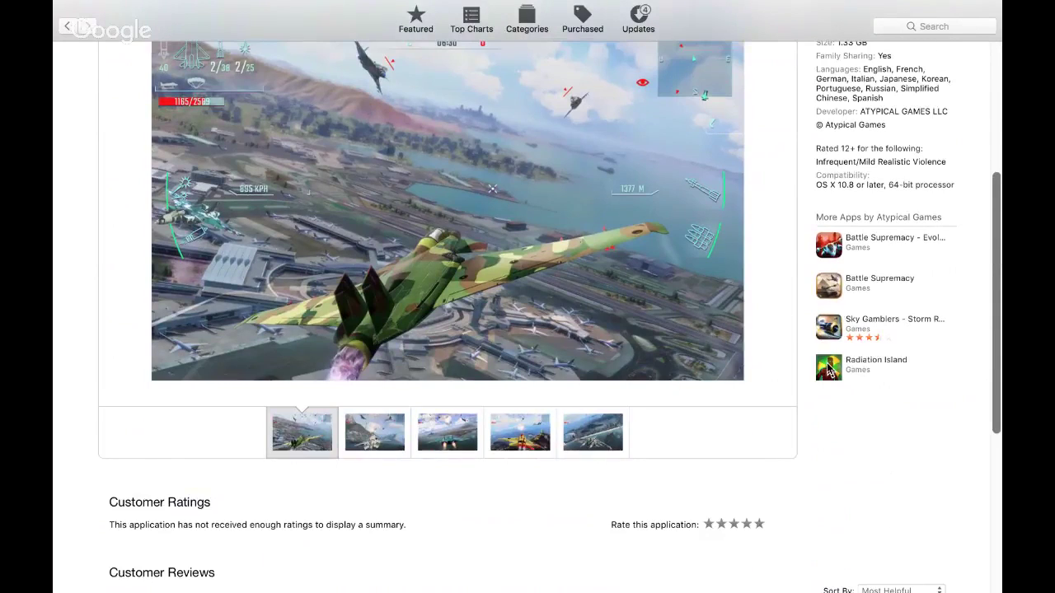
pyautogui.click(829, 369)
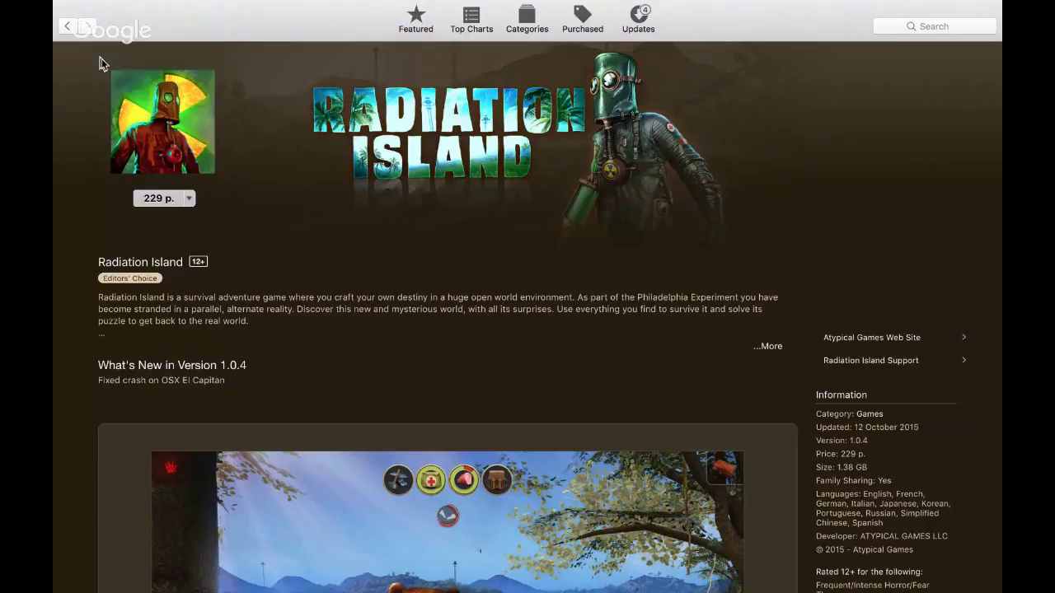
pyautogui.click(67, 26)
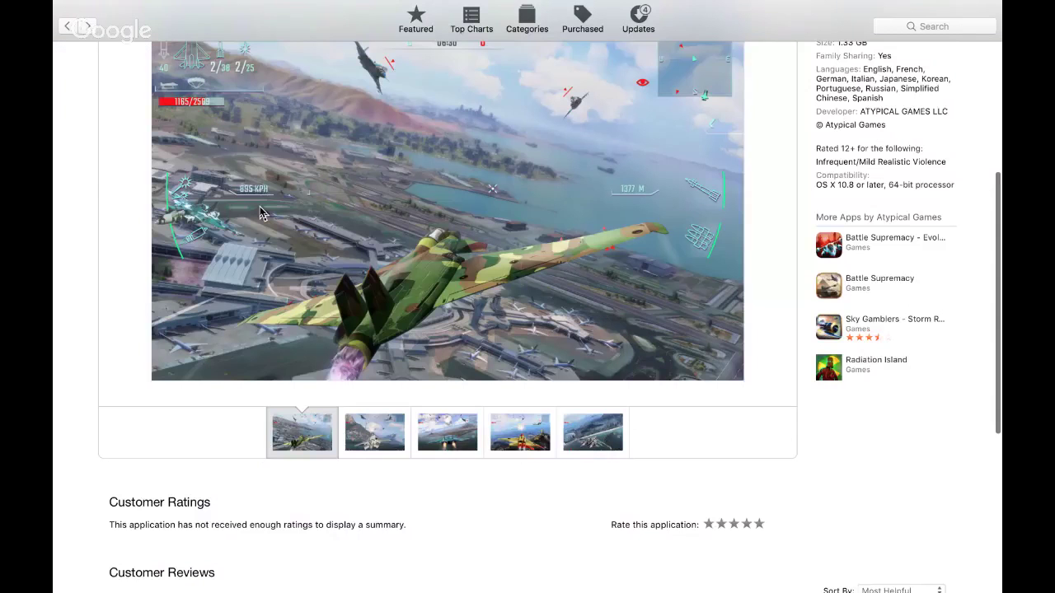
pyautogui.scroll(-5, 261, 213)
pyautogui.click(63, 27)
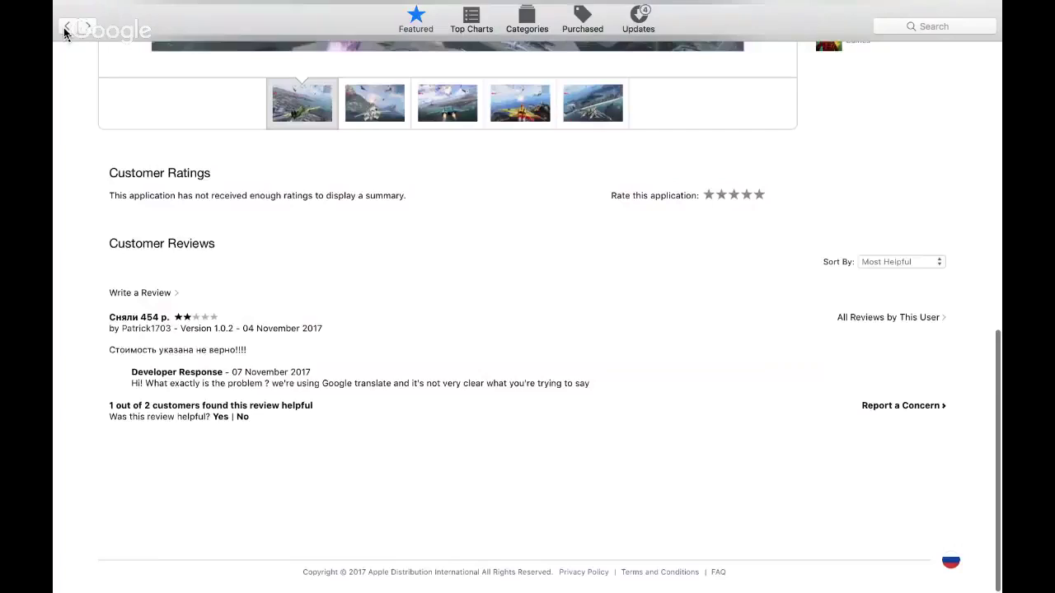
pyautogui.click(66, 29)
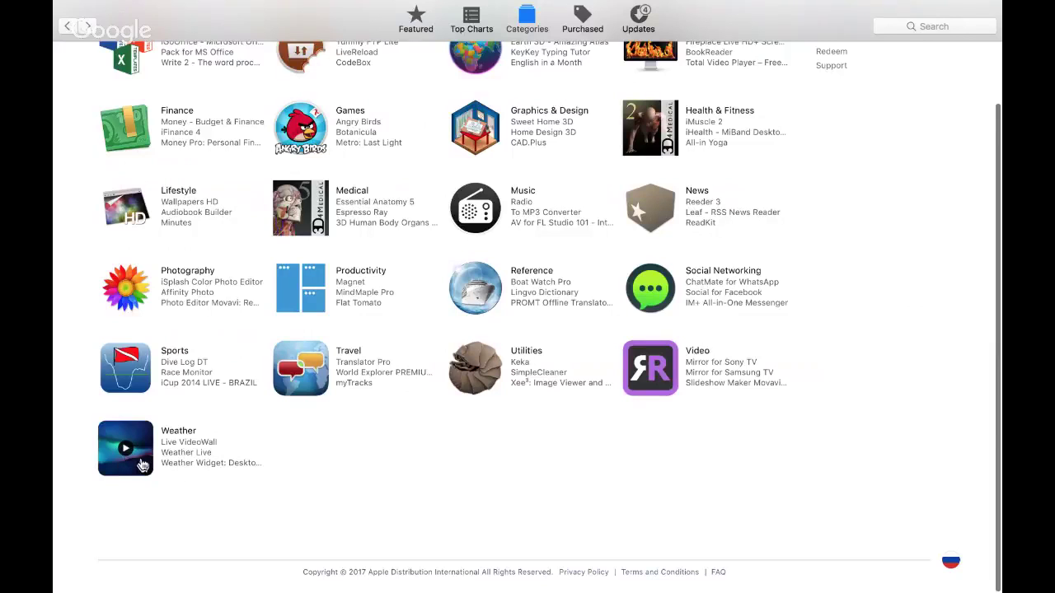
# Open the Weather category and play the Live VideoWall preview video
pyautogui.click(202, 435)
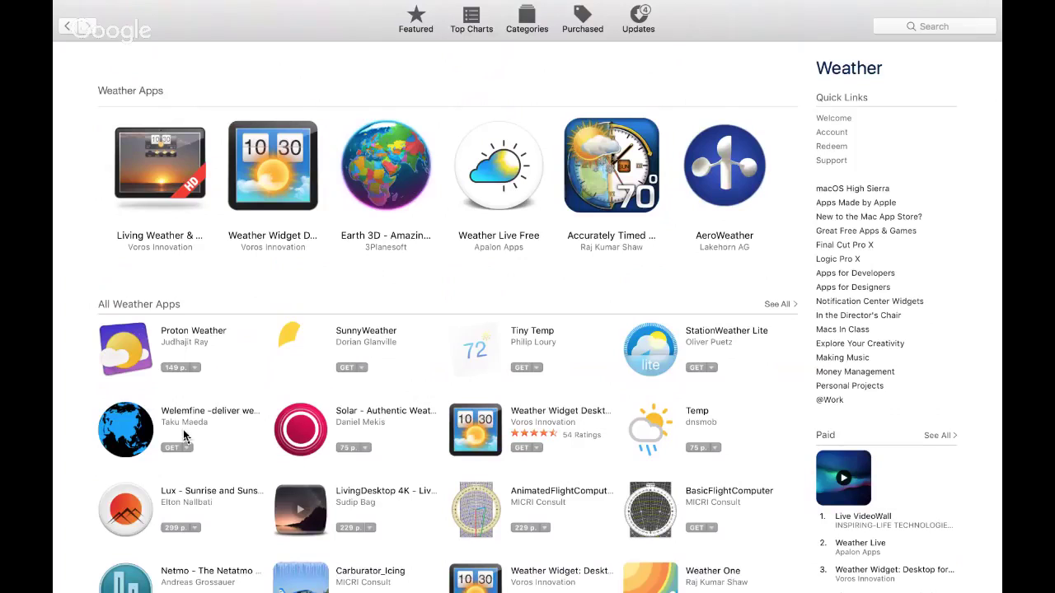
pyautogui.scroll(-2, 323, 256)
pyautogui.scroll(-5, 323, 257)
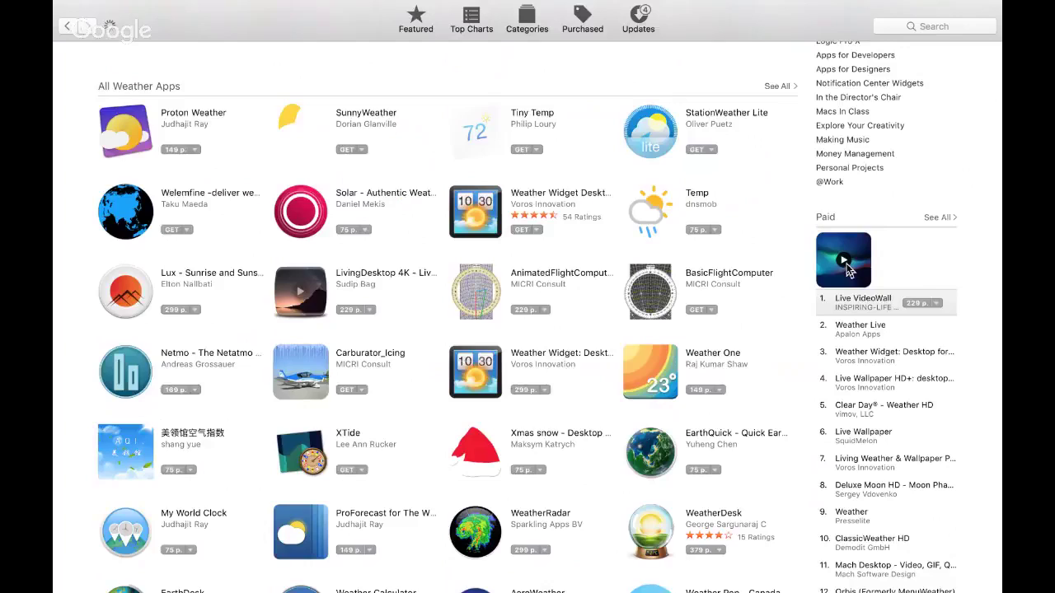
pyautogui.click(844, 262)
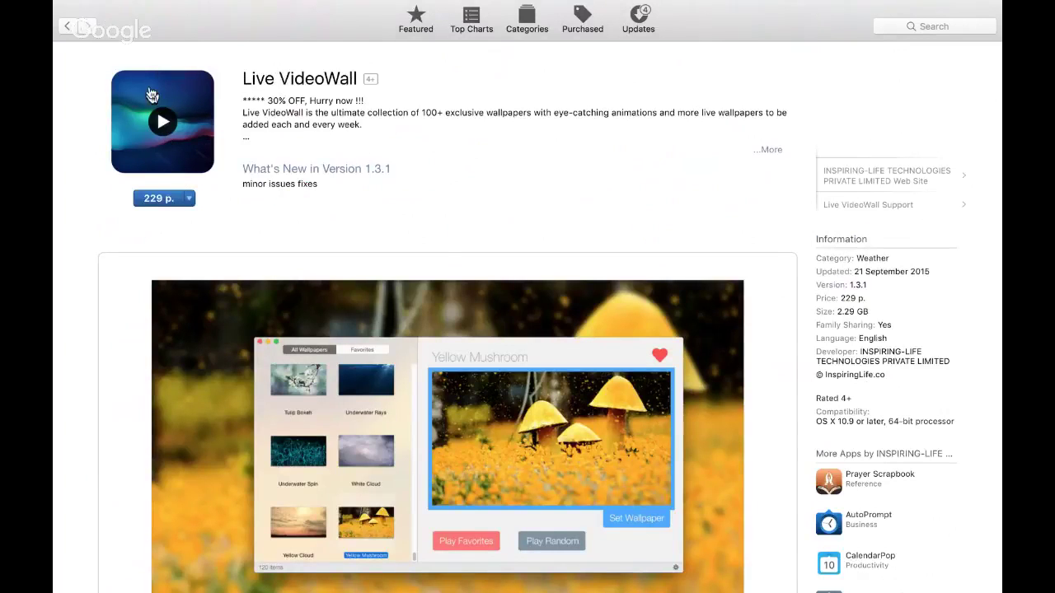
pyautogui.click(176, 140)
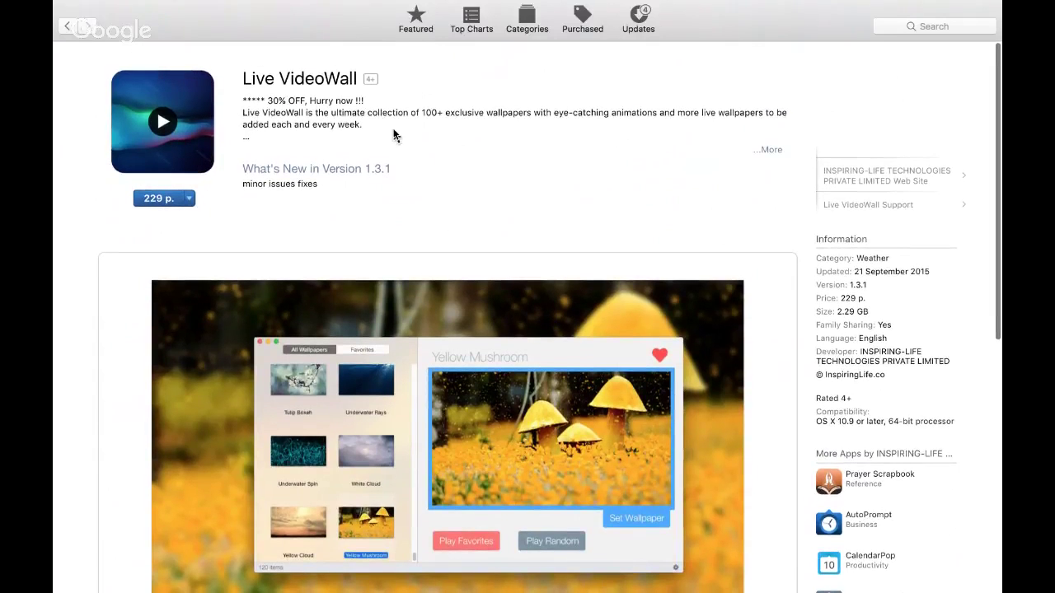
pyautogui.scroll(-1, 502, 216)
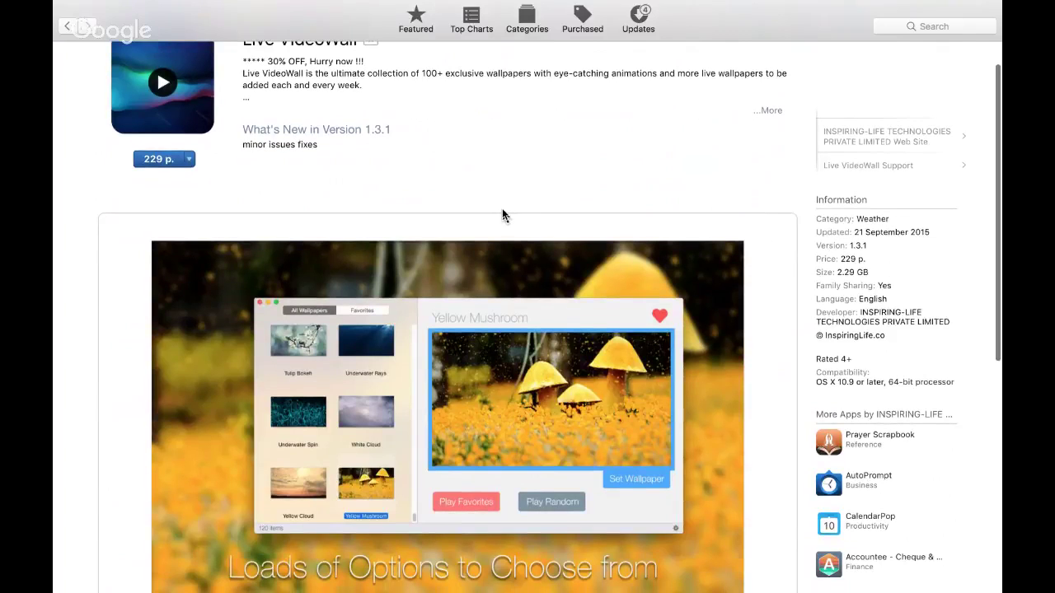
pyautogui.scroll(1, 502, 216)
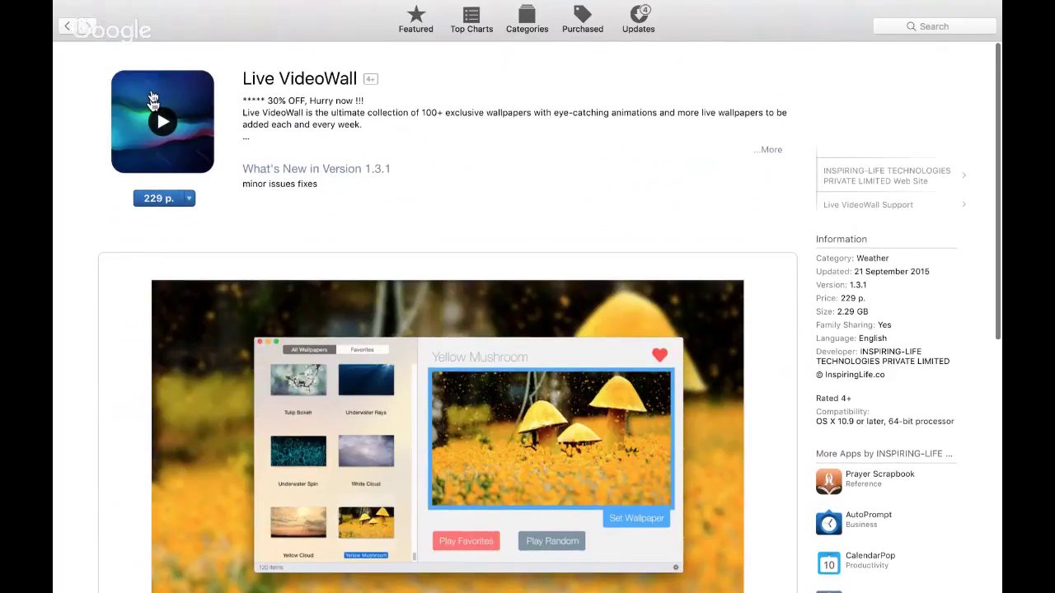
# Go back through the Weather apps list to the Categories overview
pyautogui.click(67, 31)
pyautogui.scroll(5, 426, 287)
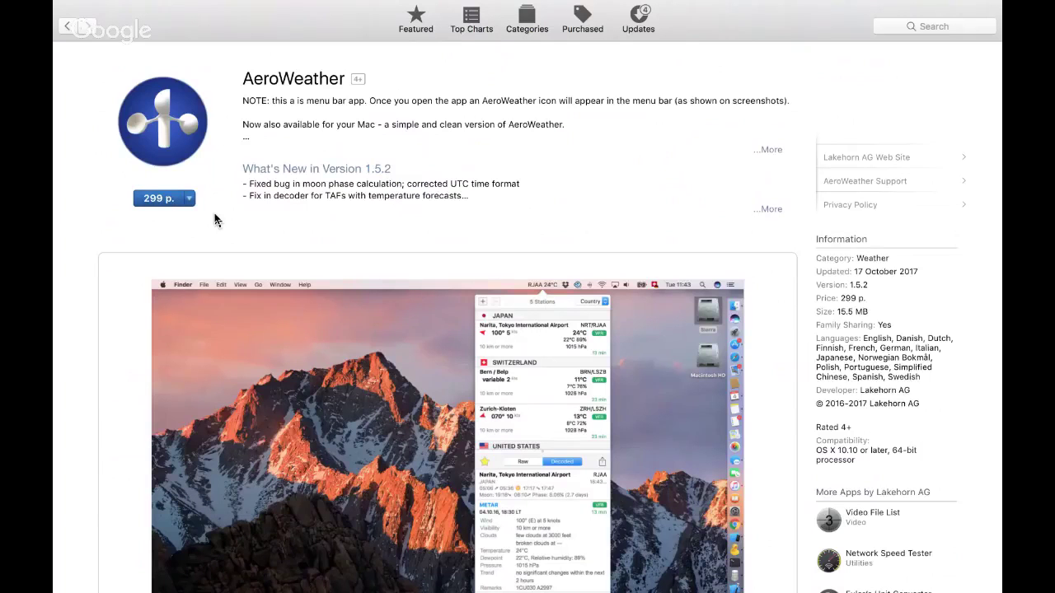
pyautogui.click(68, 26)
pyautogui.click(68, 27)
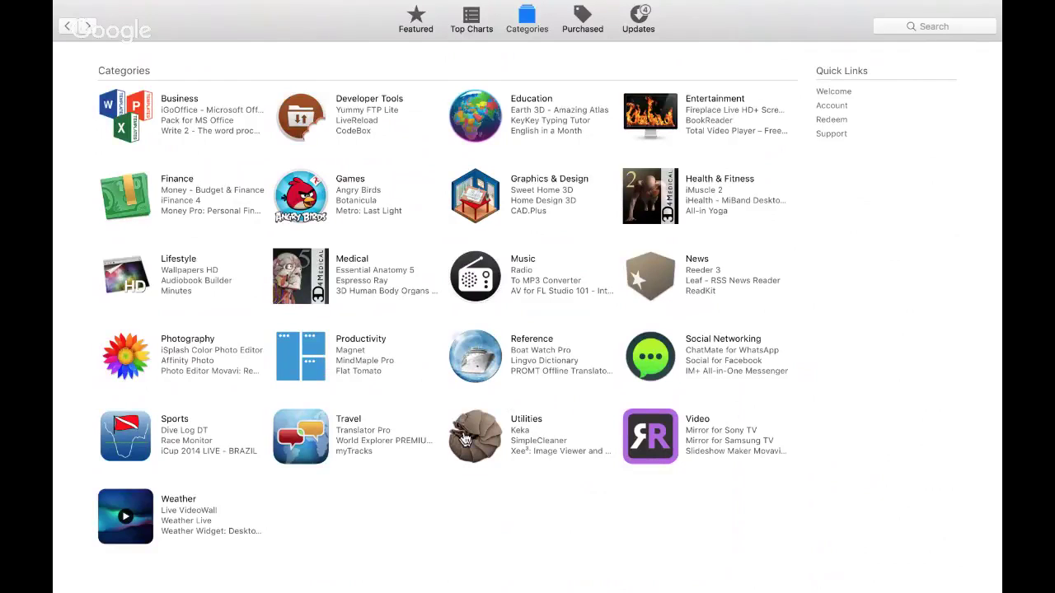
pyautogui.scroll(-3, 464, 439)
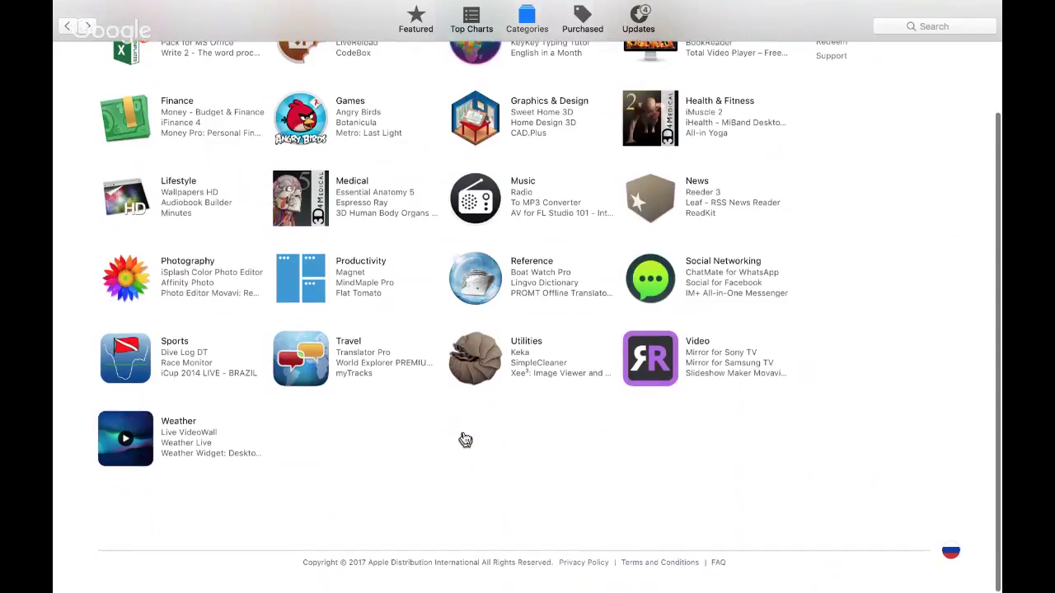
pyautogui.scroll(3, 466, 440)
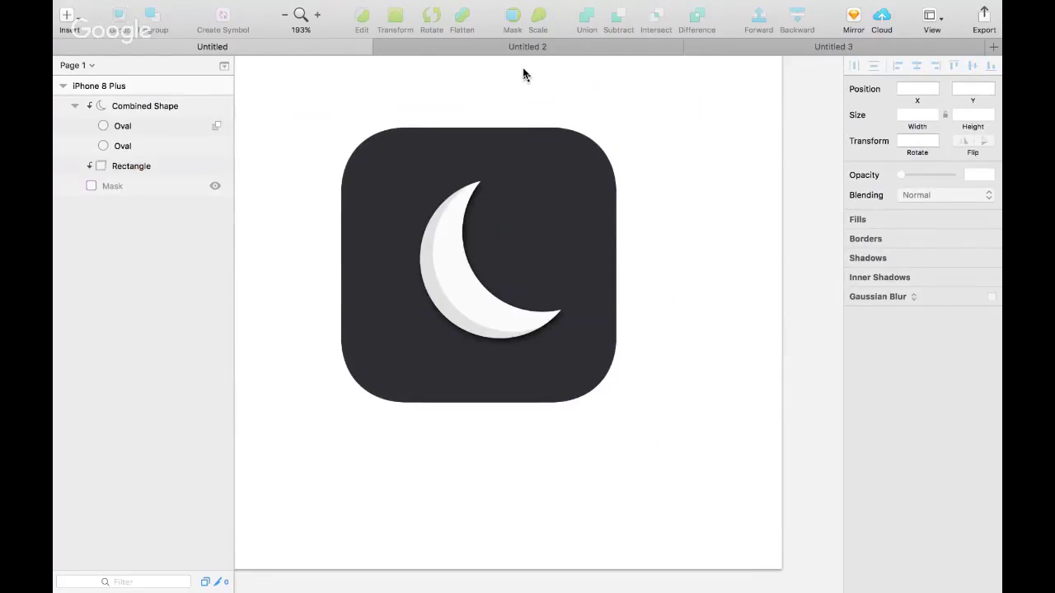
# Run AEIconizer on the iPhone 8 Plus artboard to generate sized icons, then bring up Launchpad
pyautogui.click(124, 86)
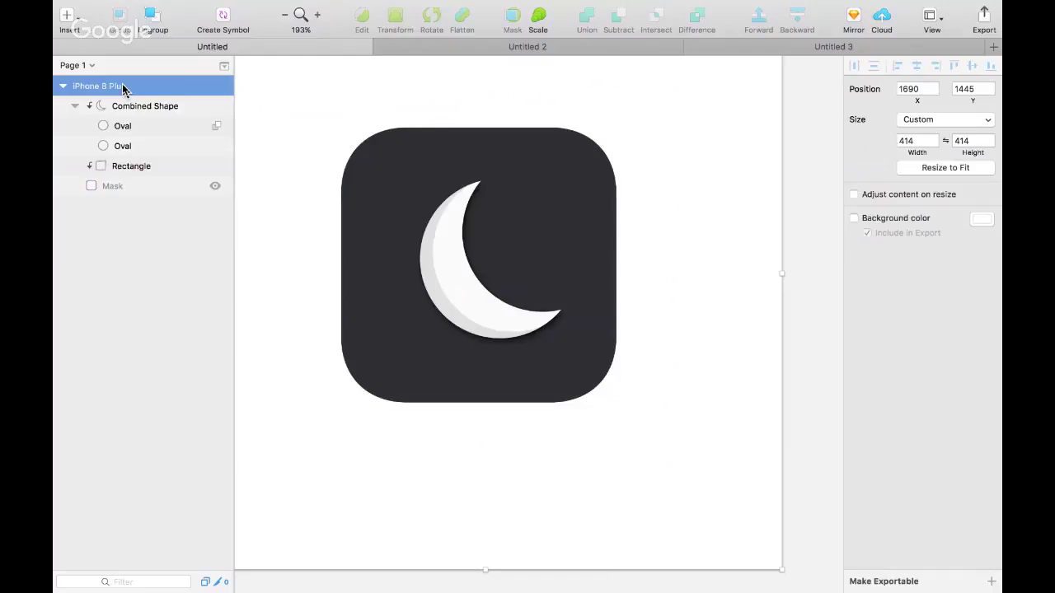
pyautogui.moveTo(470, 8)
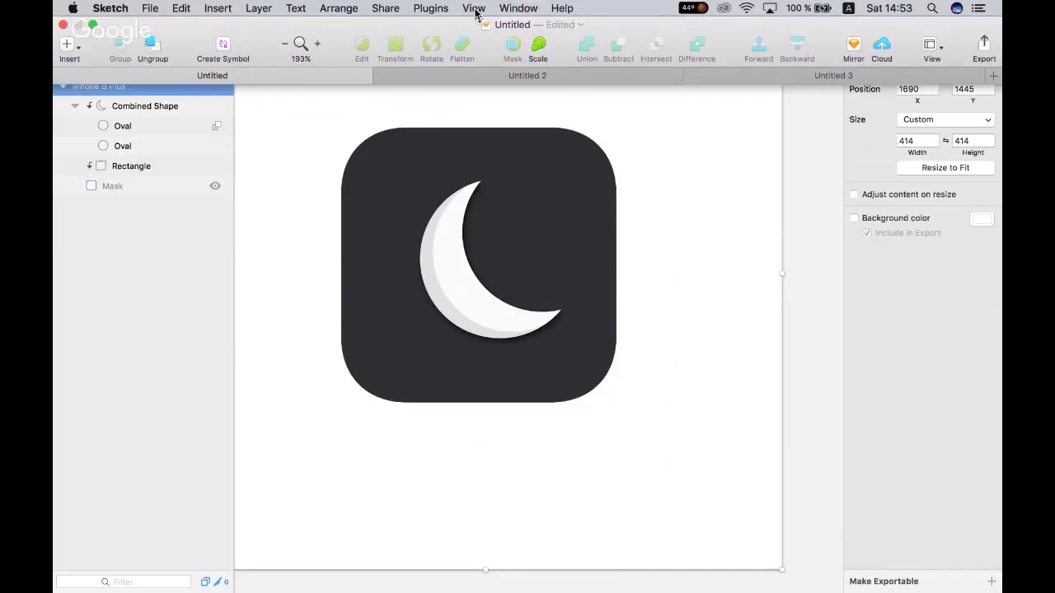
pyautogui.click(430, 9)
pyautogui.moveTo(473, 31)
pyautogui.click(602, 30)
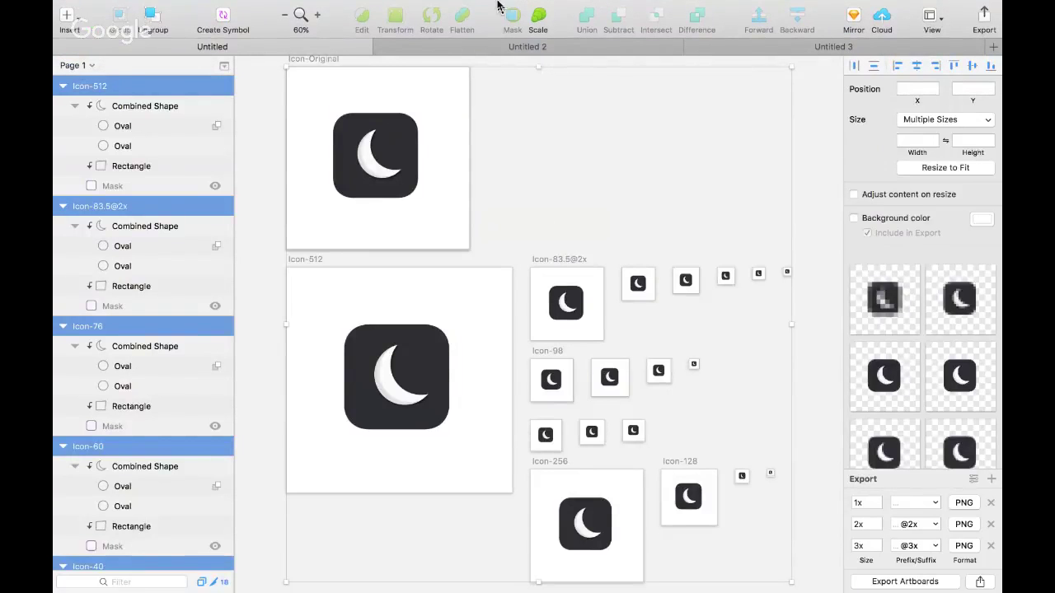
pyautogui.moveTo(499, 5)
pyautogui.press('F4')
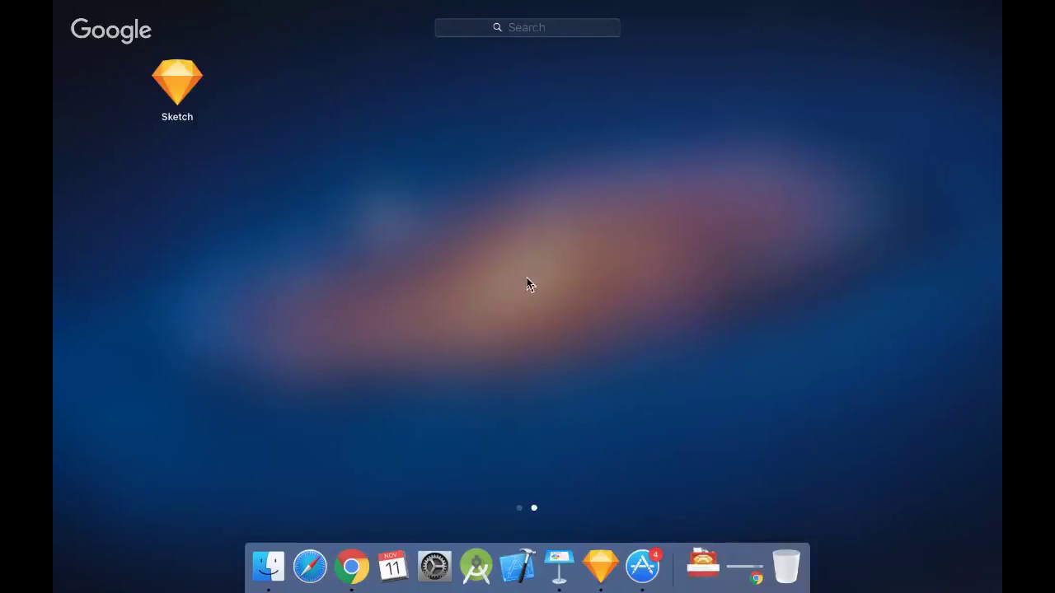
# Scroll through the Sketch Toolbox page in Chrome, then return to the Sketch document
pyautogui.click(353, 563)
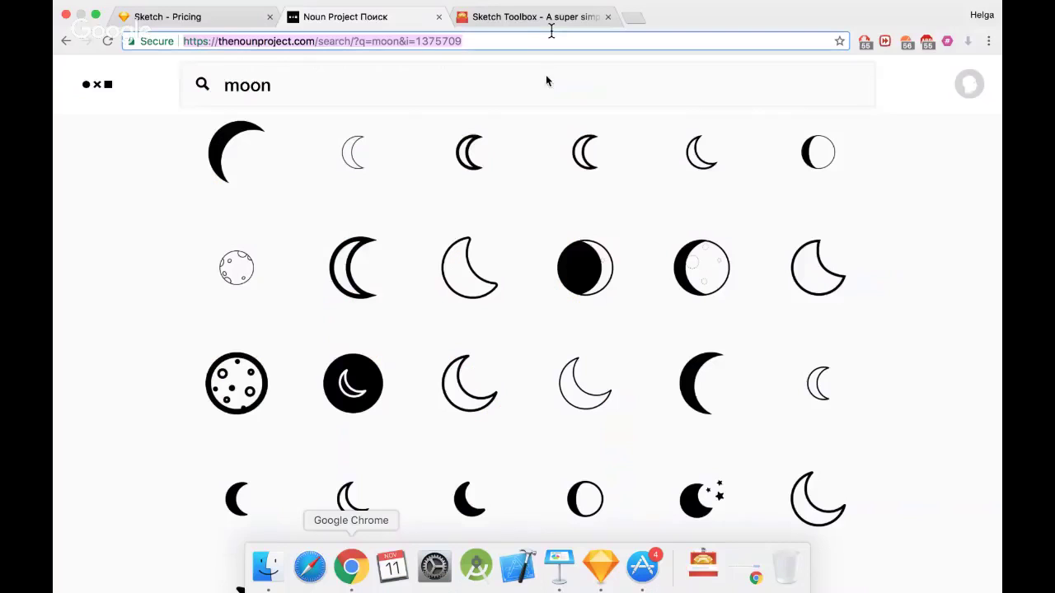
pyautogui.click(495, 18)
pyautogui.scroll(15, 536, 218)
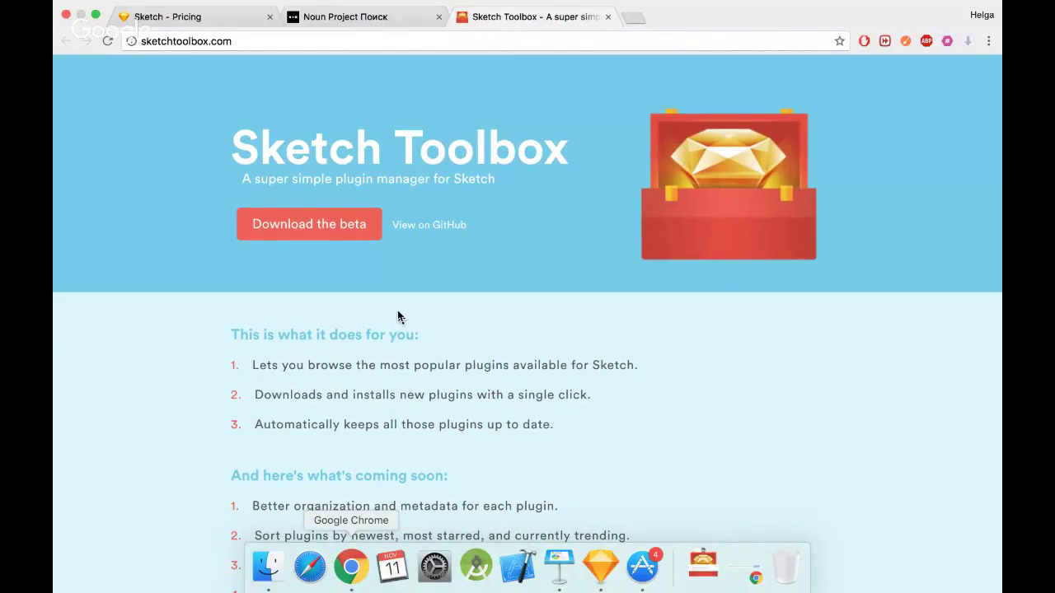
pyautogui.scroll(-3, 397, 317)
pyautogui.scroll(3, 397, 317)
pyautogui.scroll(-5, 628, 322)
pyautogui.scroll(2, 628, 323)
pyautogui.scroll(3, 628, 322)
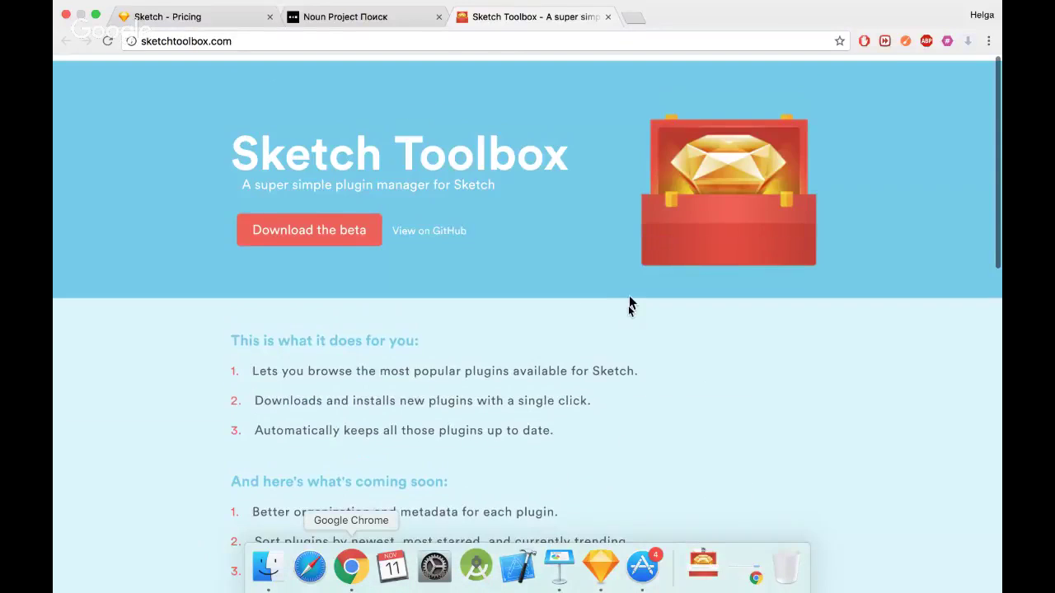
pyautogui.scroll(-10, 623, 306)
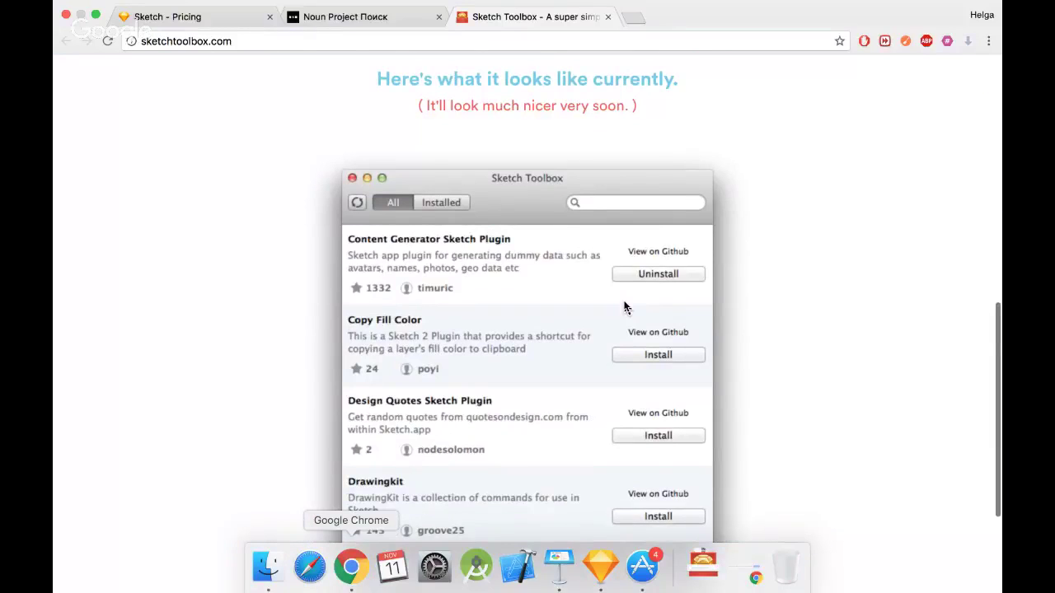
pyautogui.scroll(-3, 624, 305)
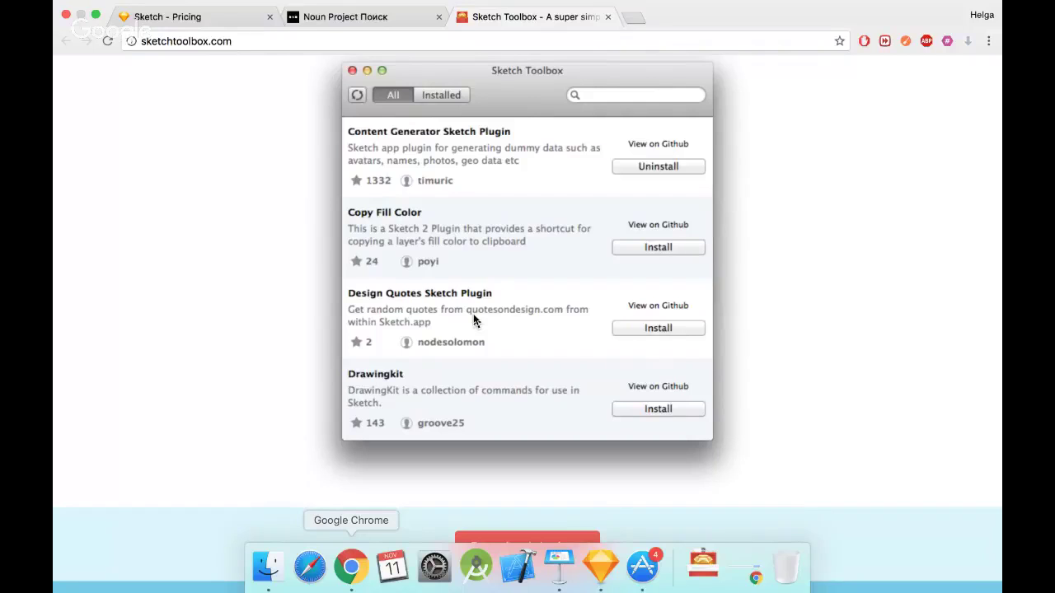
pyautogui.click(600, 566)
pyautogui.scroll(-2, 390, 417)
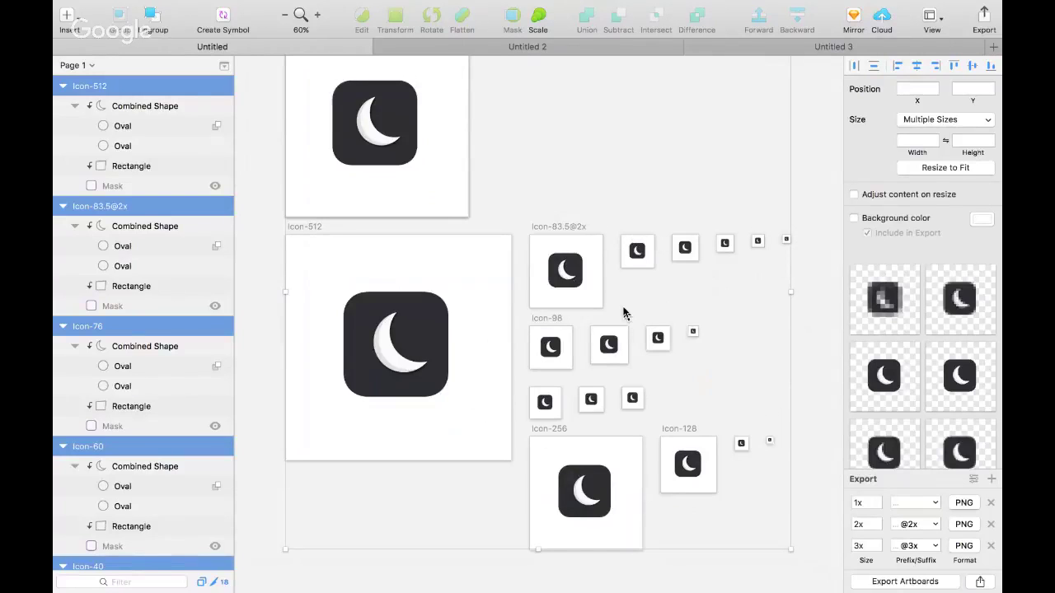
# Rerun AEIconizer from the Plugins menu
pyautogui.moveTo(545, 7)
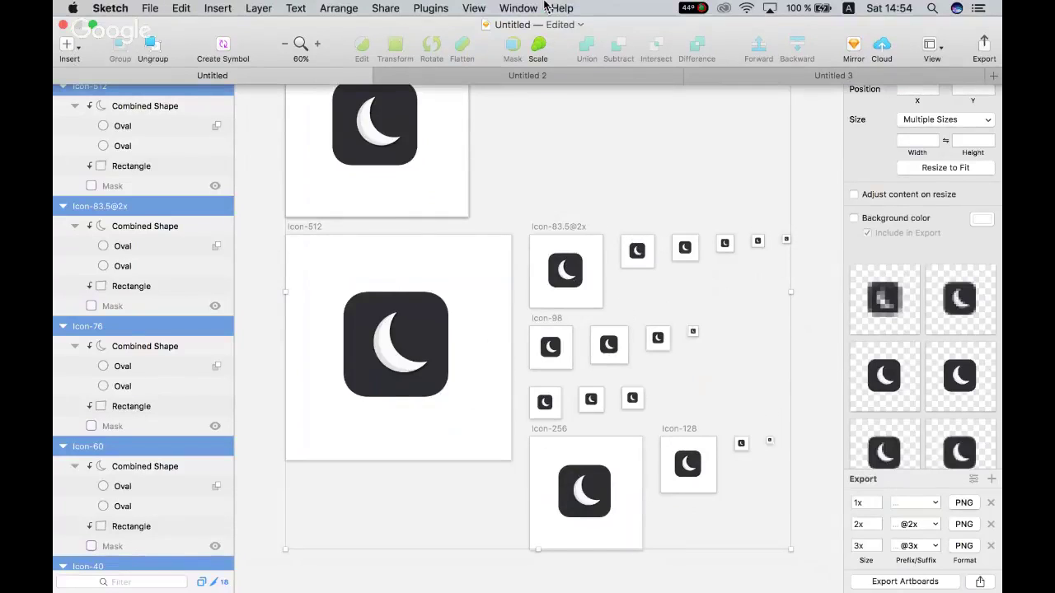
pyautogui.click(446, 14)
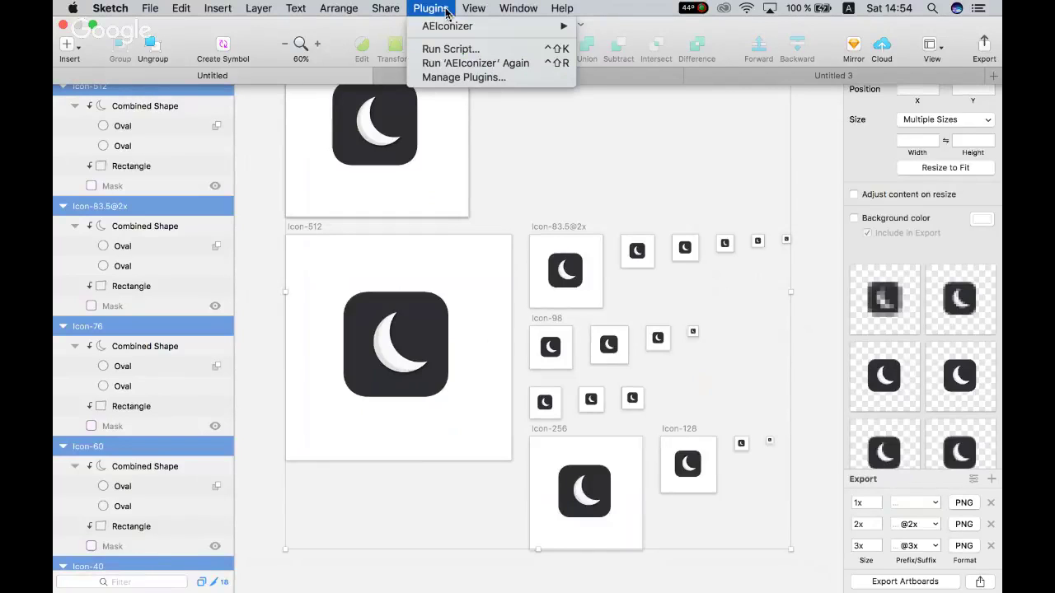
pyautogui.moveTo(482, 31)
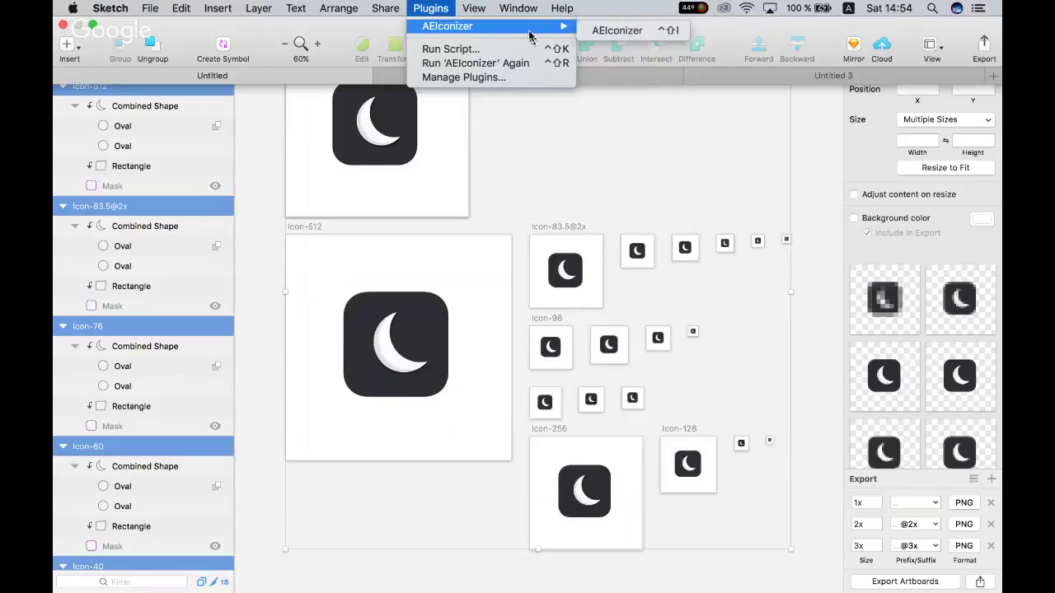
pyautogui.click(620, 33)
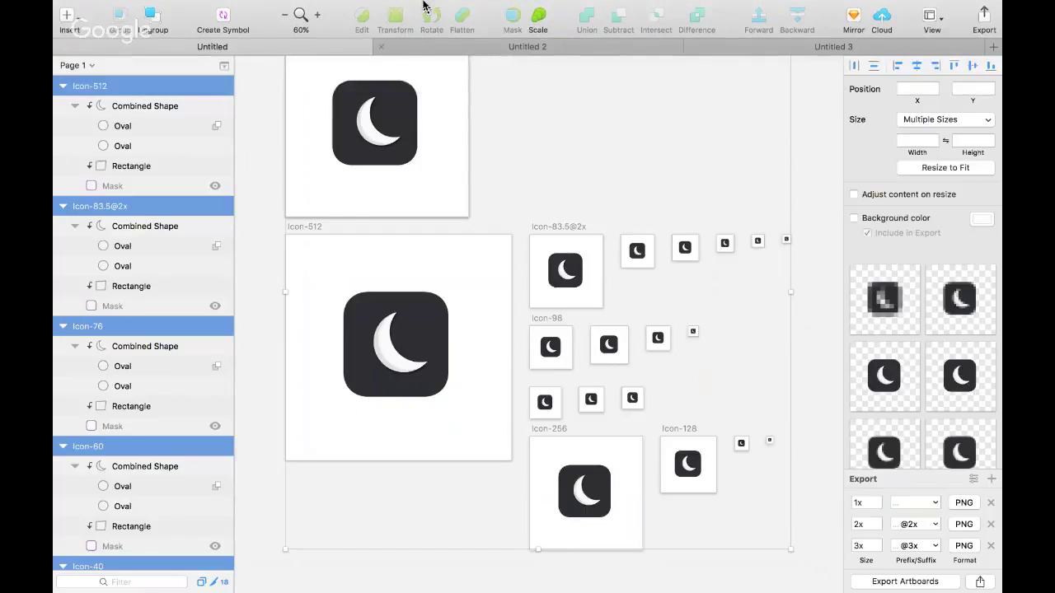
# Return Sketch to full screen and undo the generated icon artboards
pyautogui.press('ctrl+super+f')
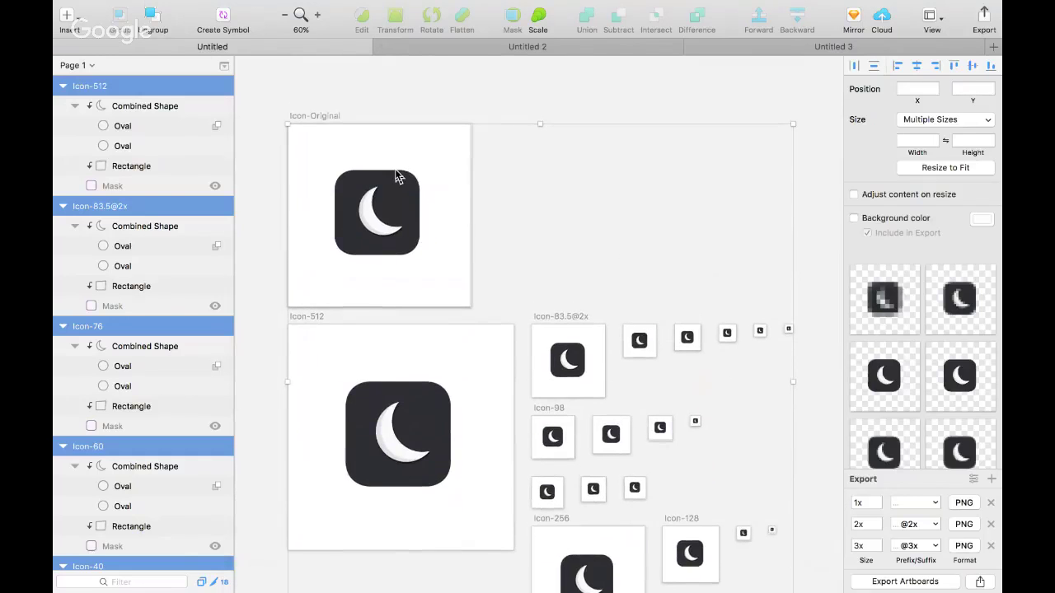
pyautogui.press('super+z')
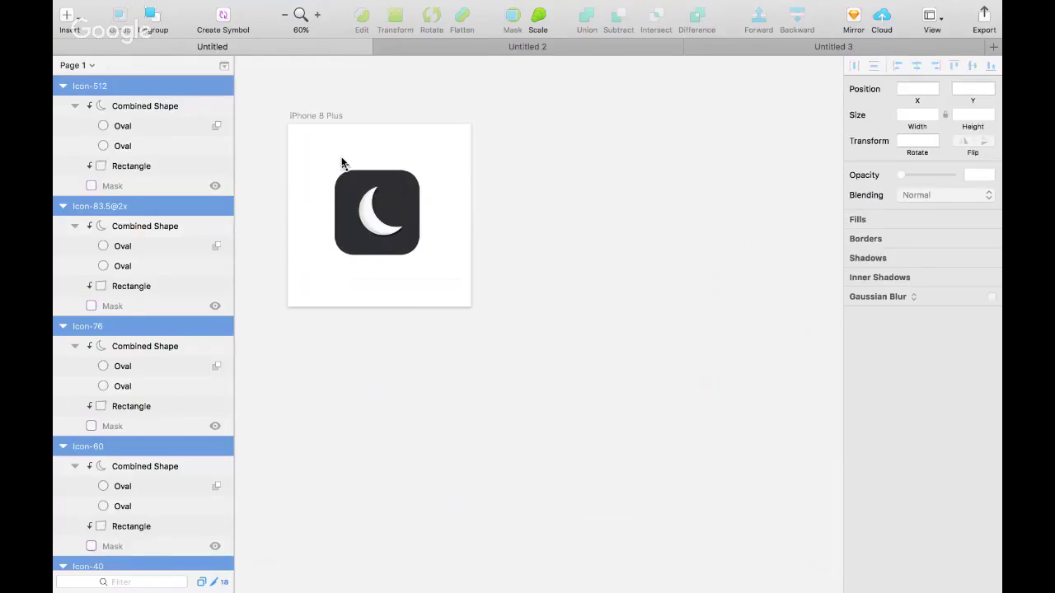
pyautogui.scroll(4, 412, 150)
pyautogui.click(387, 219)
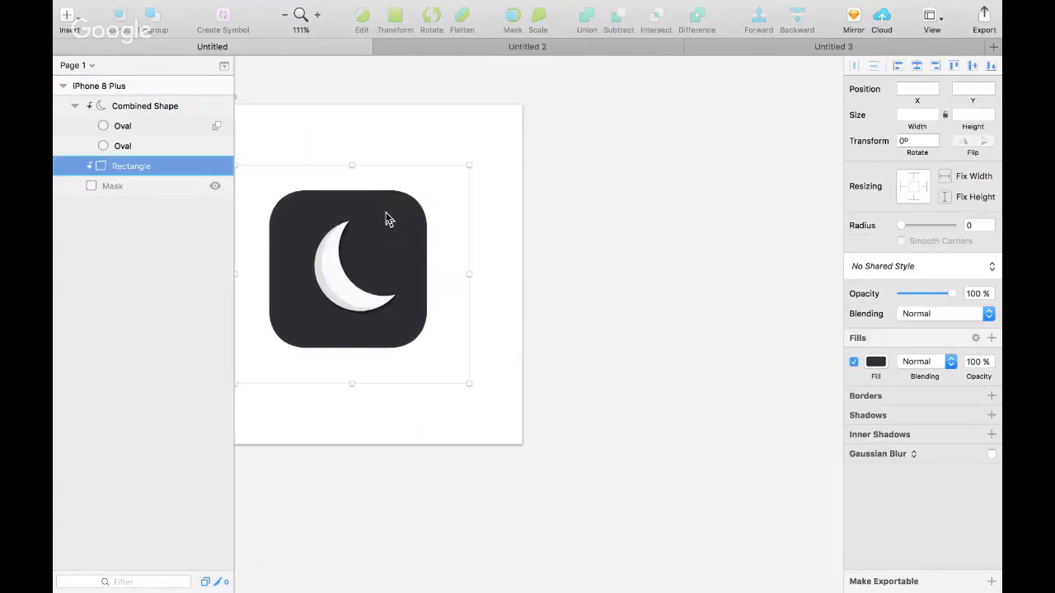
# Drag the iPhone 8 Plus artboard's corners inward to about 206×213 around the moon icon
pyautogui.click(127, 106)
pyautogui.hscroll(-3, 401, 206)
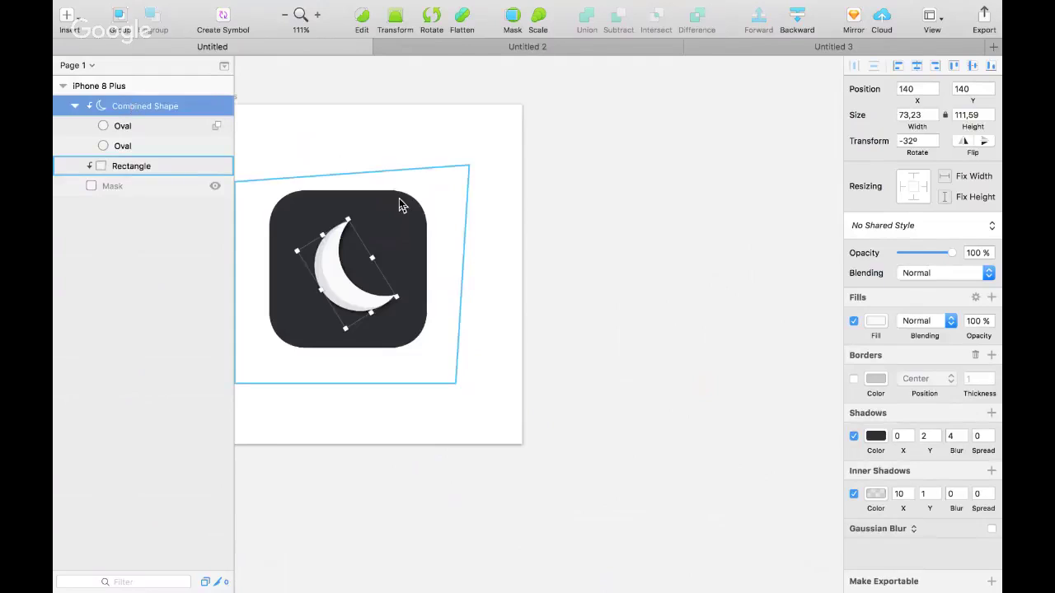
pyautogui.click(135, 91)
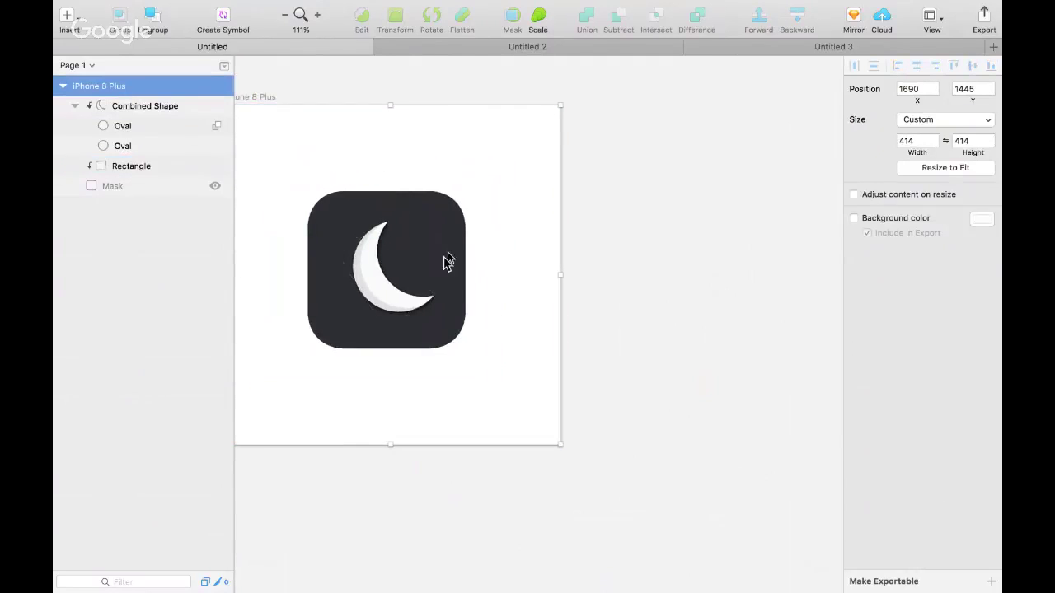
pyautogui.moveTo(559, 104); pyautogui.dragTo(484, 164)
pyautogui.hscroll(-4, 367, 276)
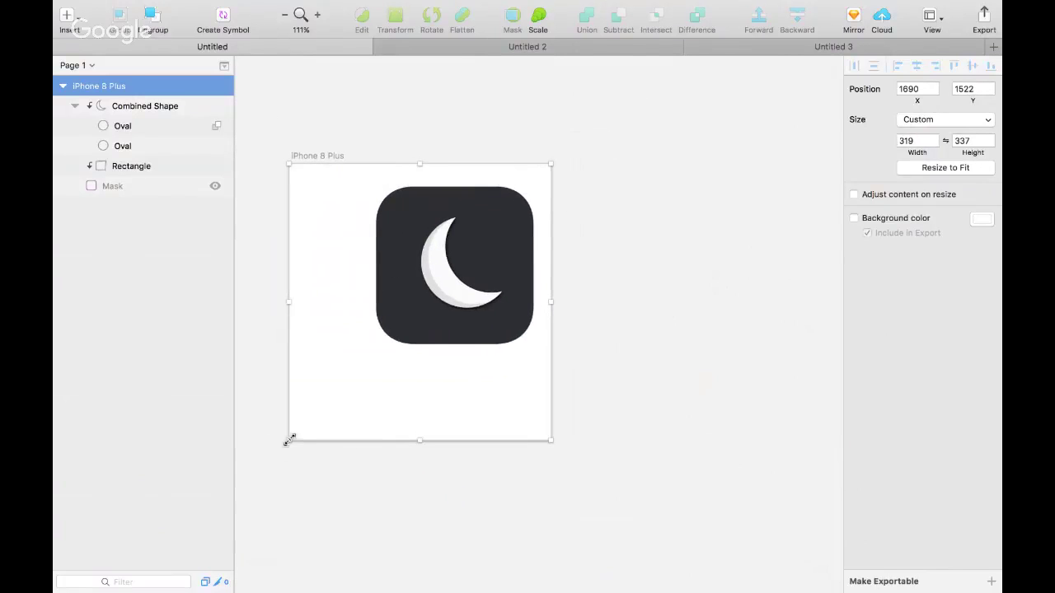
pyautogui.moveTo(289, 440); pyautogui.dragTo(327, 358)
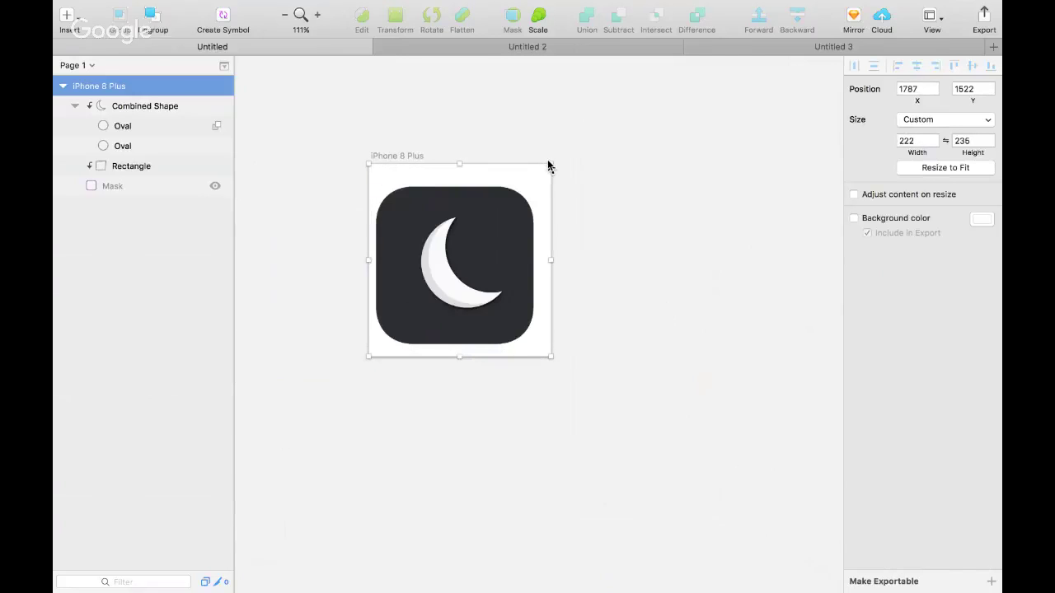
pyautogui.moveTo(550, 165); pyautogui.dragTo(537, 183)
pyautogui.scroll(5, 489, 200)
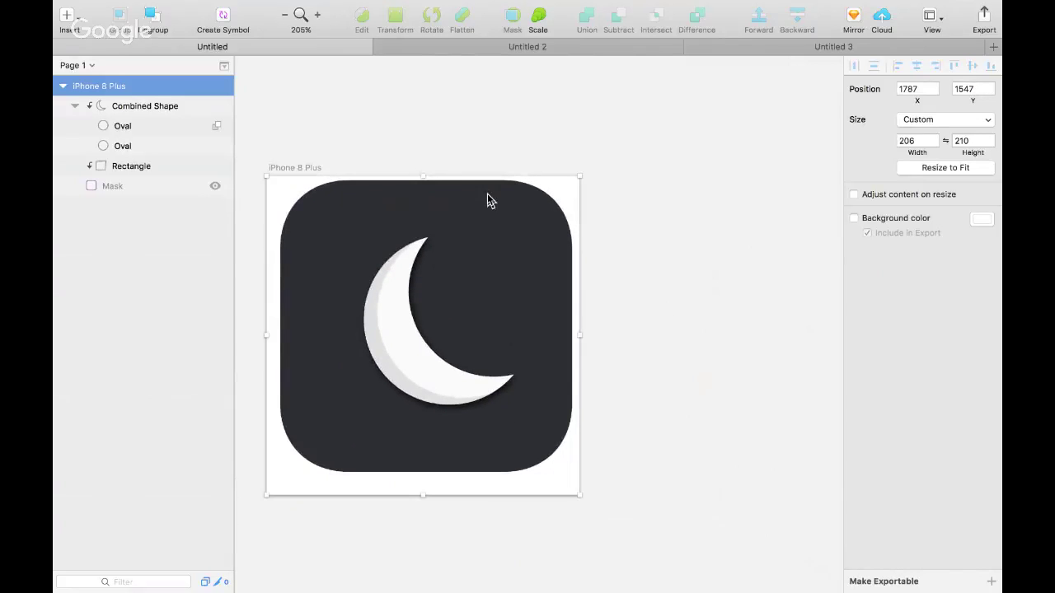
# Inspect the rounded square's path points and the Mask layer without changing them
pyautogui.click(455, 224)
pyautogui.doubleClick(492, 225)
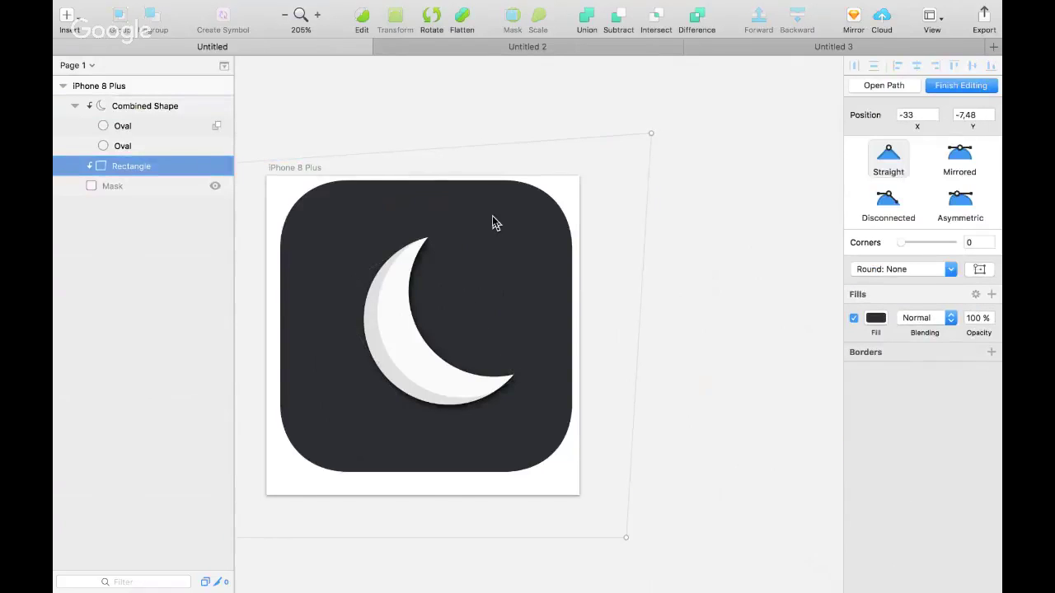
pyautogui.hscroll(-3, 305, 247)
pyautogui.click(89, 186)
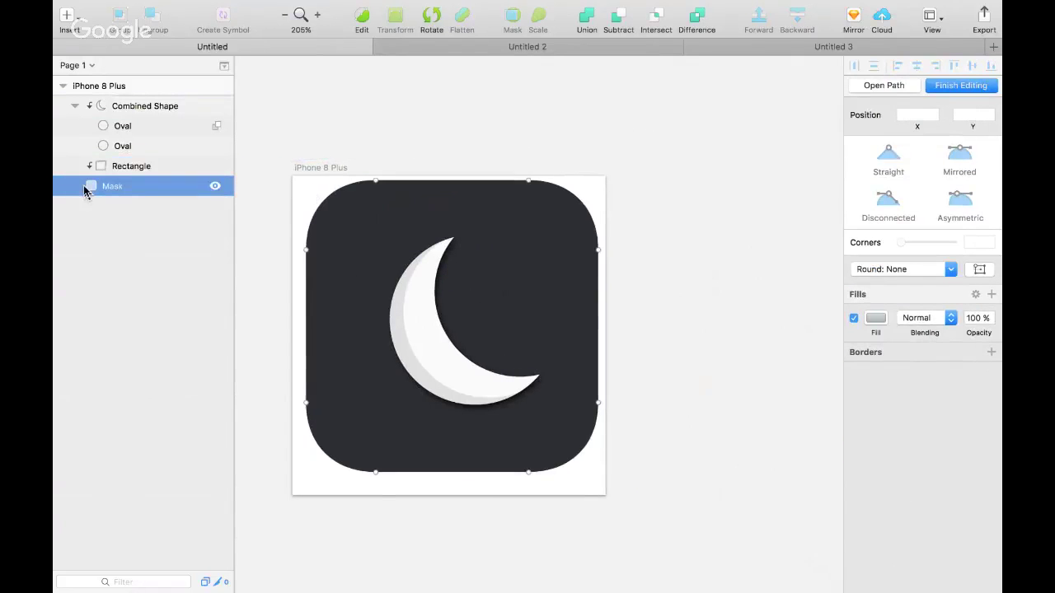
pyautogui.doubleClick(134, 188)
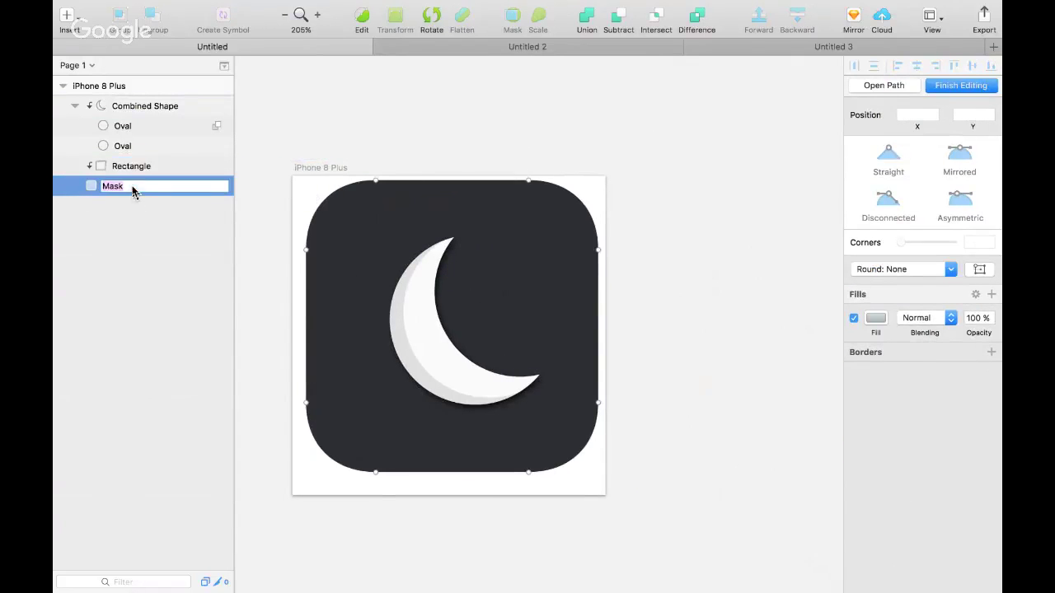
pyautogui.click(957, 87)
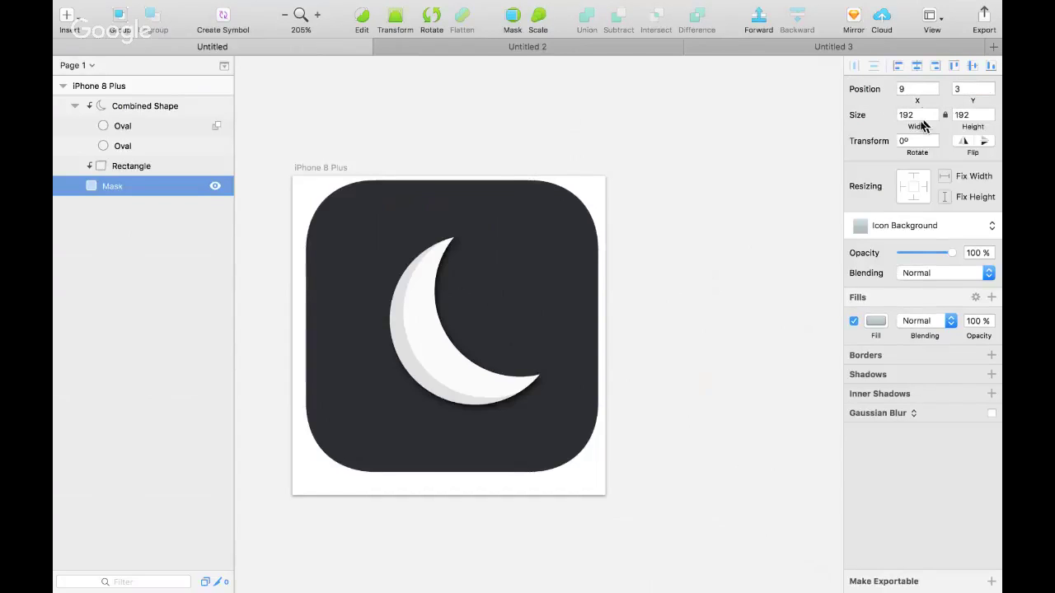
pyautogui.click(136, 108)
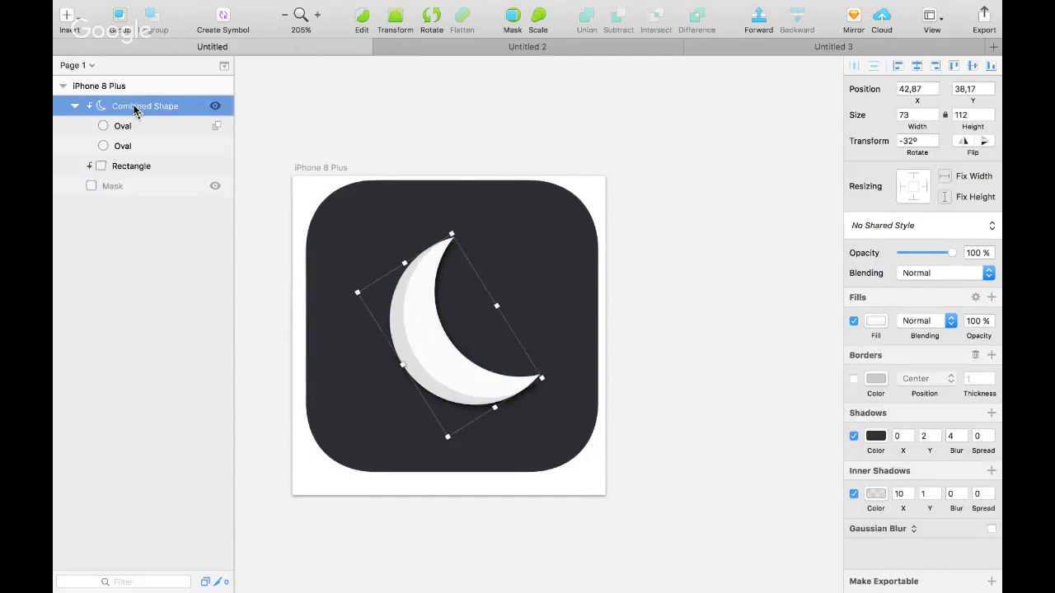
# Resize the iPhone 8 Plus artboard to 192 × 192
pyautogui.click(130, 88)
pyautogui.click(916, 140)
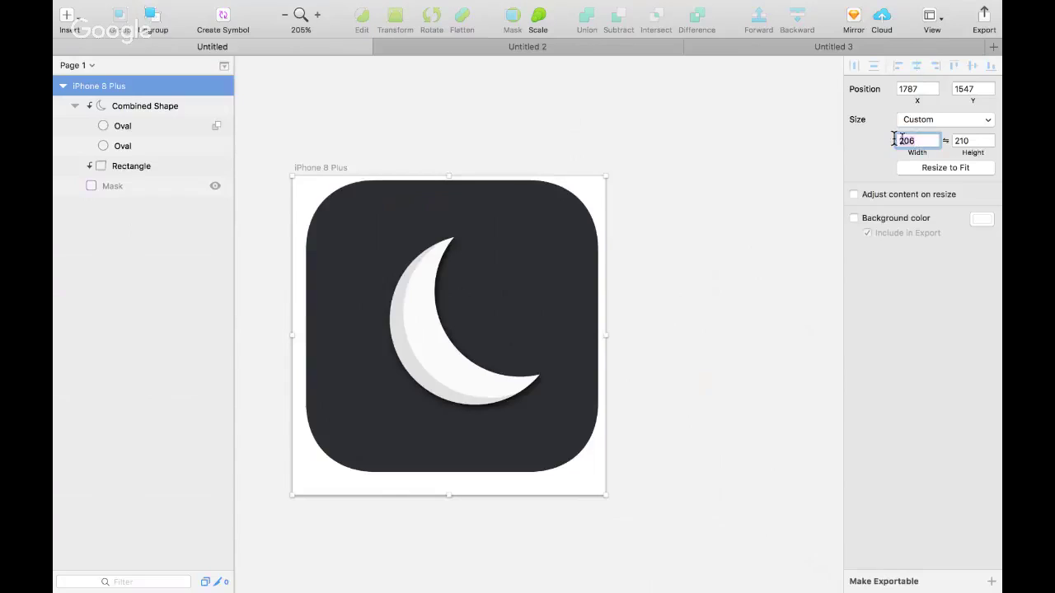
pyautogui.write('192')
pyautogui.click(961, 140)
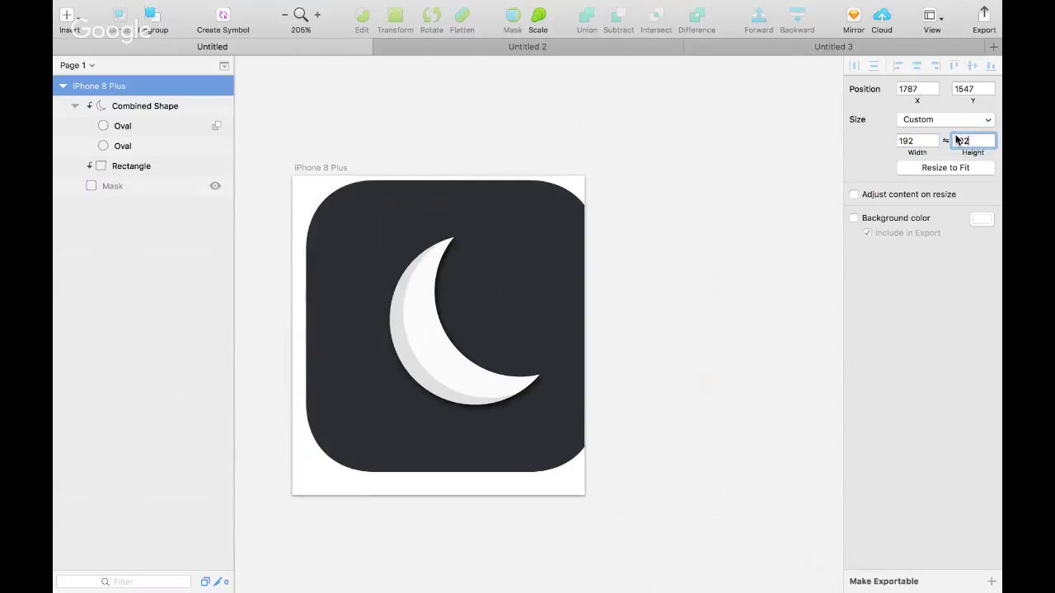
pyautogui.write('192')
pyautogui.press('Return')
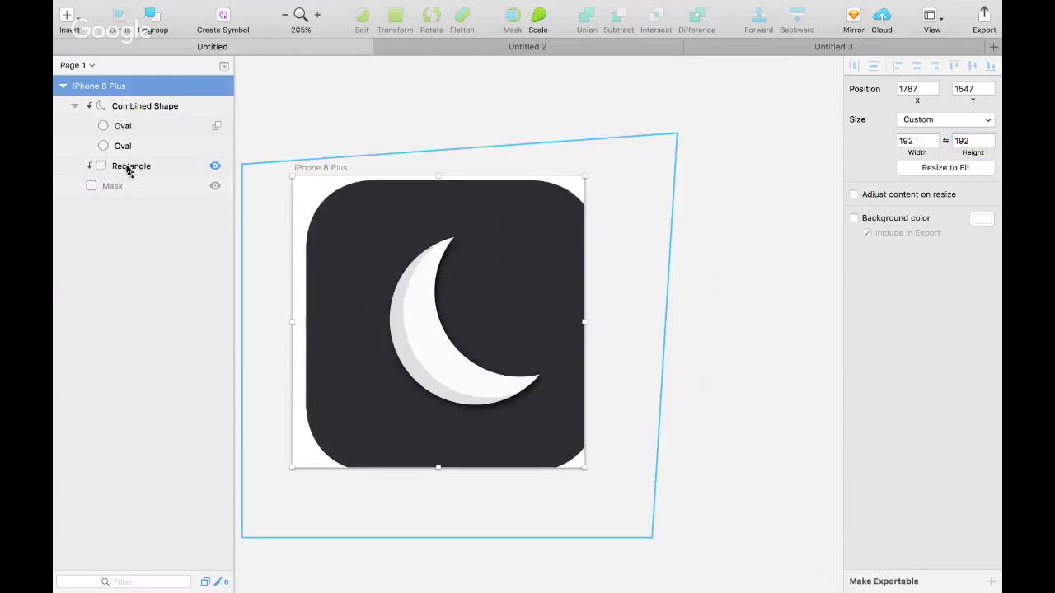
# Move all the icon layers flush to the artboard's top-left corner
pyautogui.click(130, 186)
pyautogui.keyDown('shift'); pyautogui.click(136, 107); pyautogui.keyUp('shift')
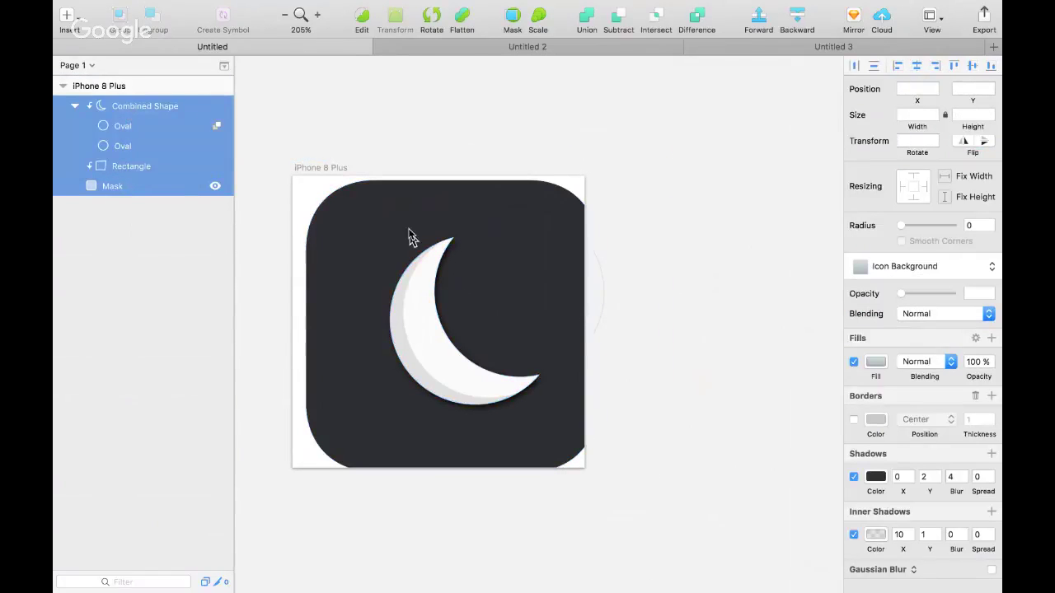
pyautogui.moveTo(387, 219); pyautogui.dragTo(371, 207)
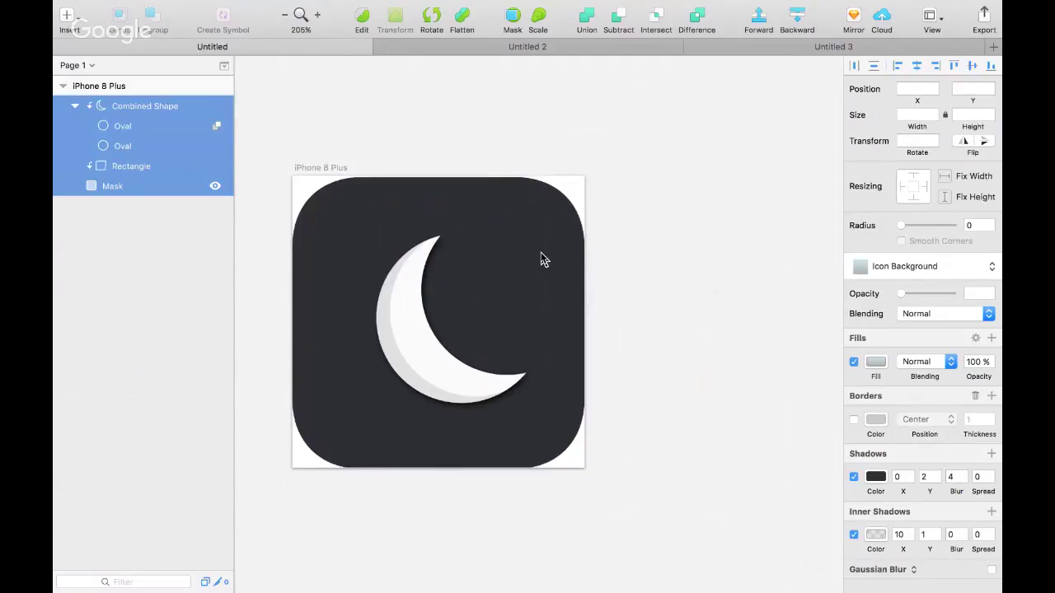
pyautogui.press('Left')
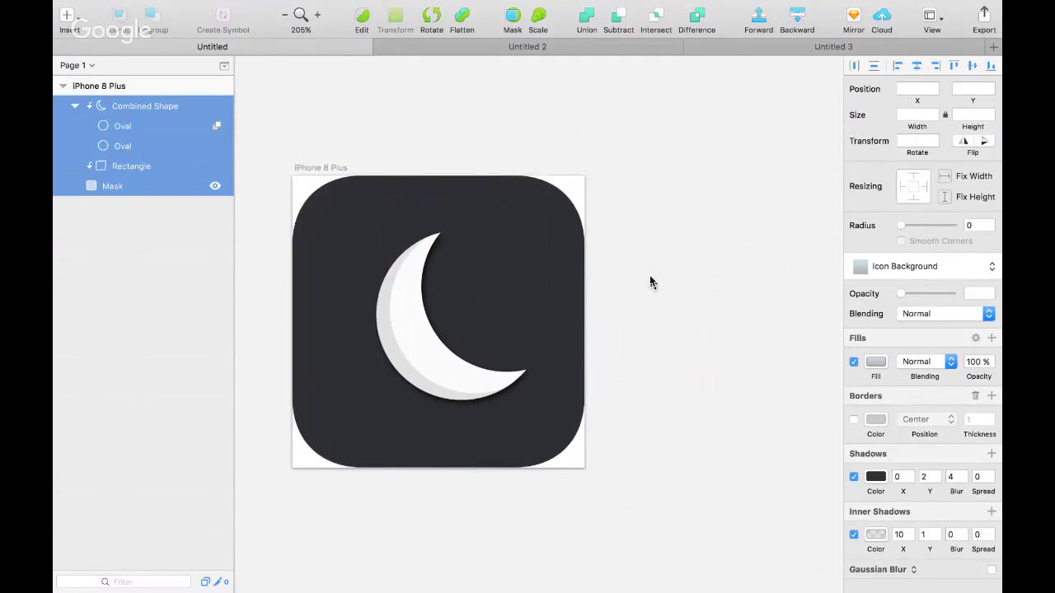
pyautogui.click(640, 293)
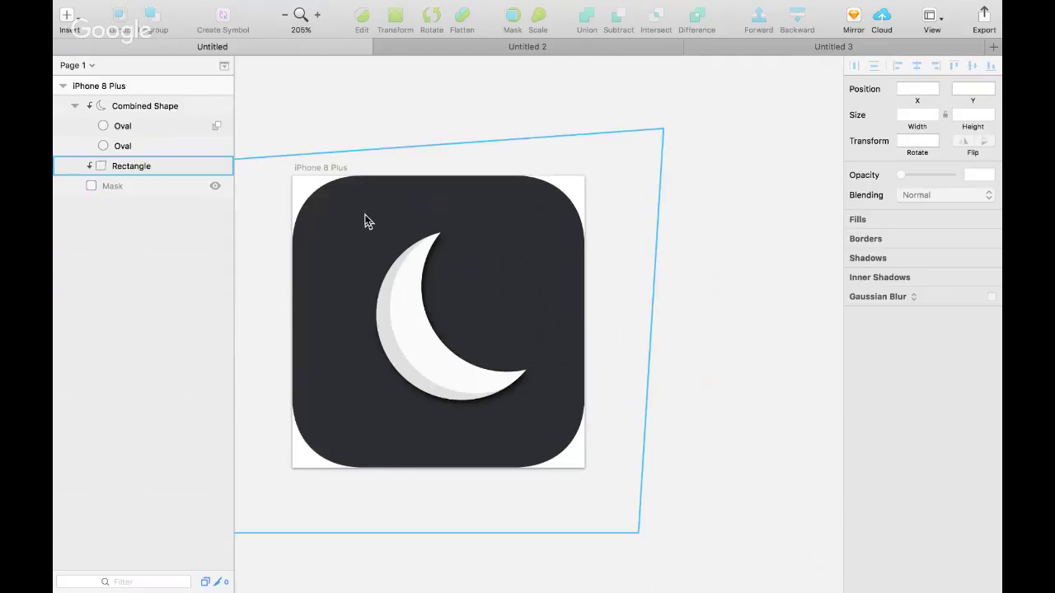
pyautogui.click(134, 107)
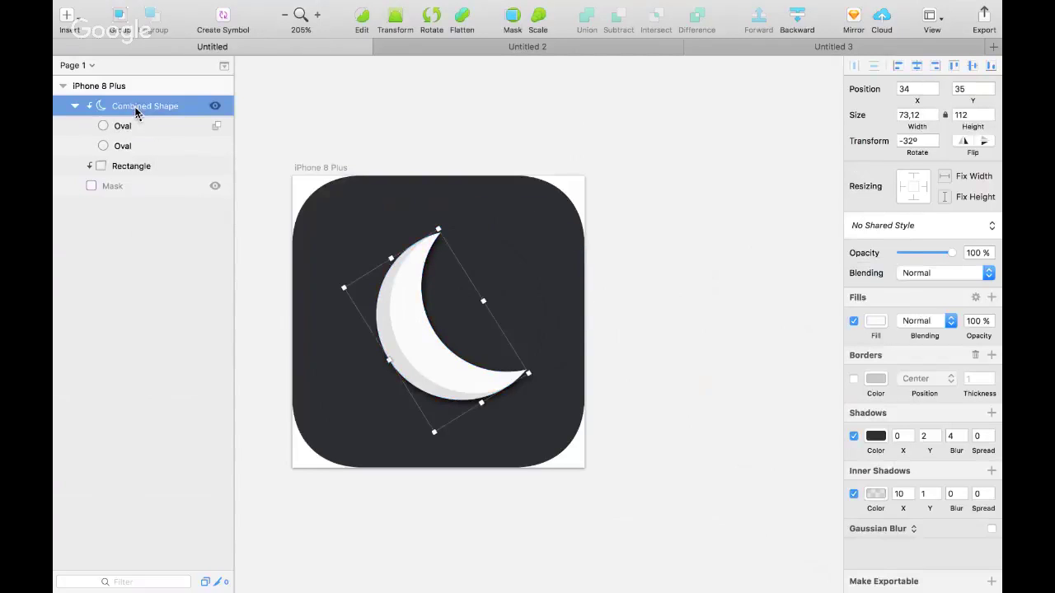
pyautogui.keyDown('shift'); pyautogui.click(117, 186); pyautogui.keyUp('shift')
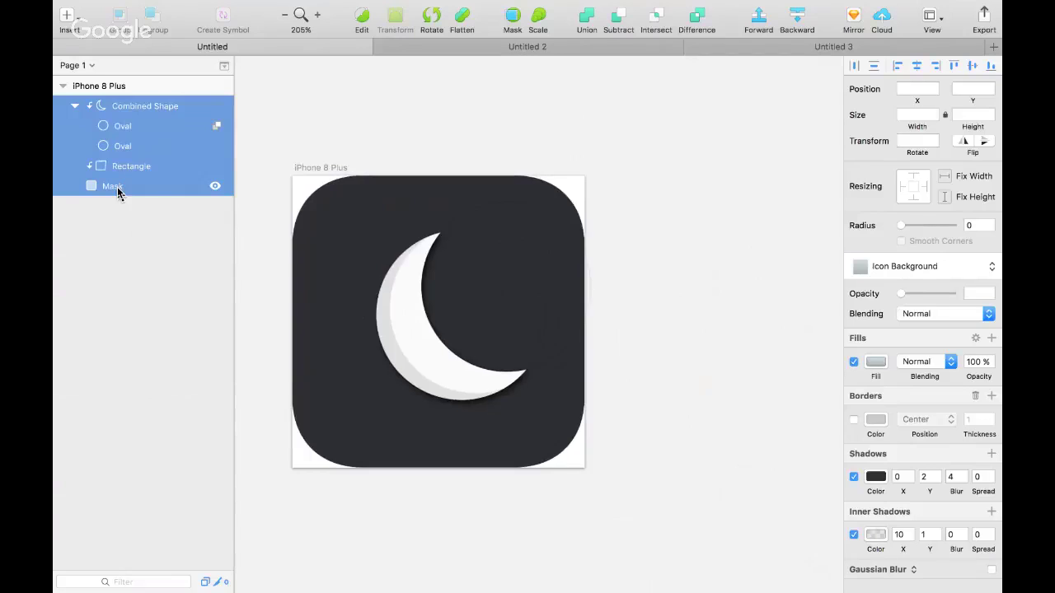
pyautogui.click(650, 287)
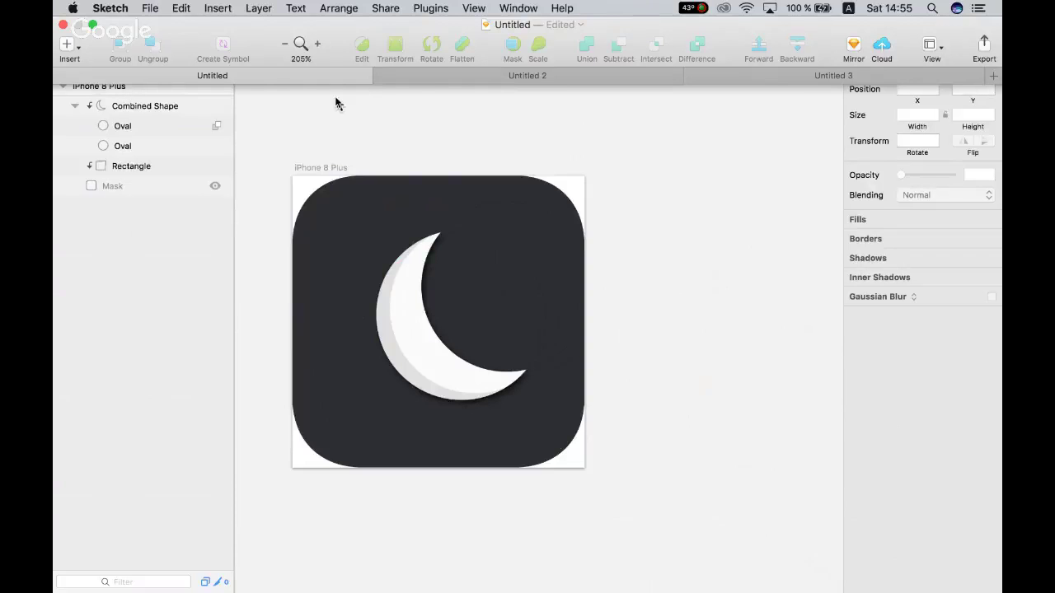
# Run AEIconizer on the iPhone 8 Plus artboard to create Icon-512, Icon-256, Icon-128 and smaller
pyautogui.rightClick(300, 203)
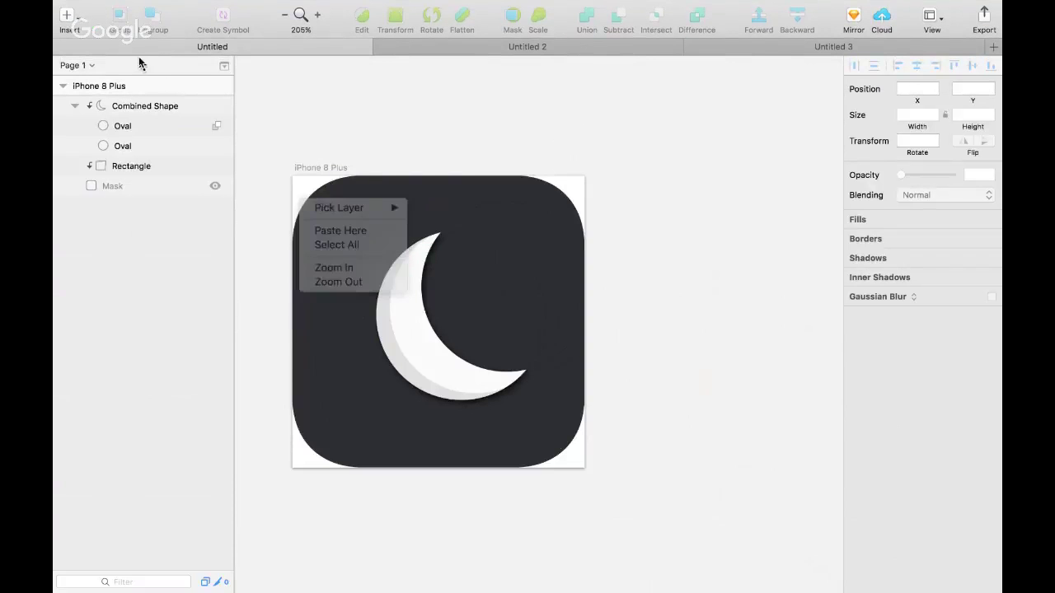
pyautogui.click(102, 82)
pyautogui.moveTo(467, 5)
pyautogui.click(422, 8)
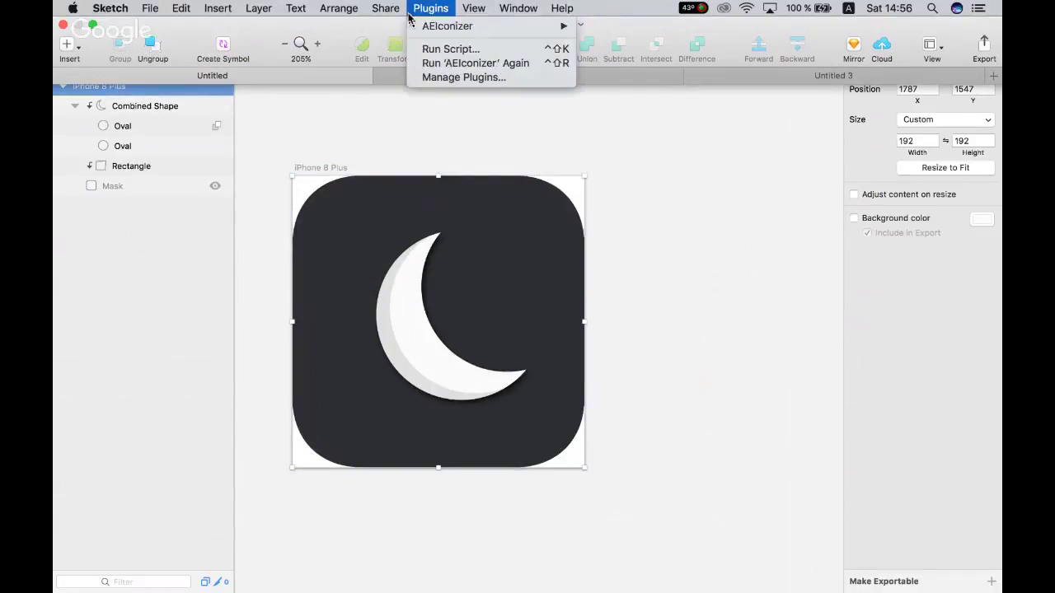
pyautogui.moveTo(511, 26)
pyautogui.click(606, 31)
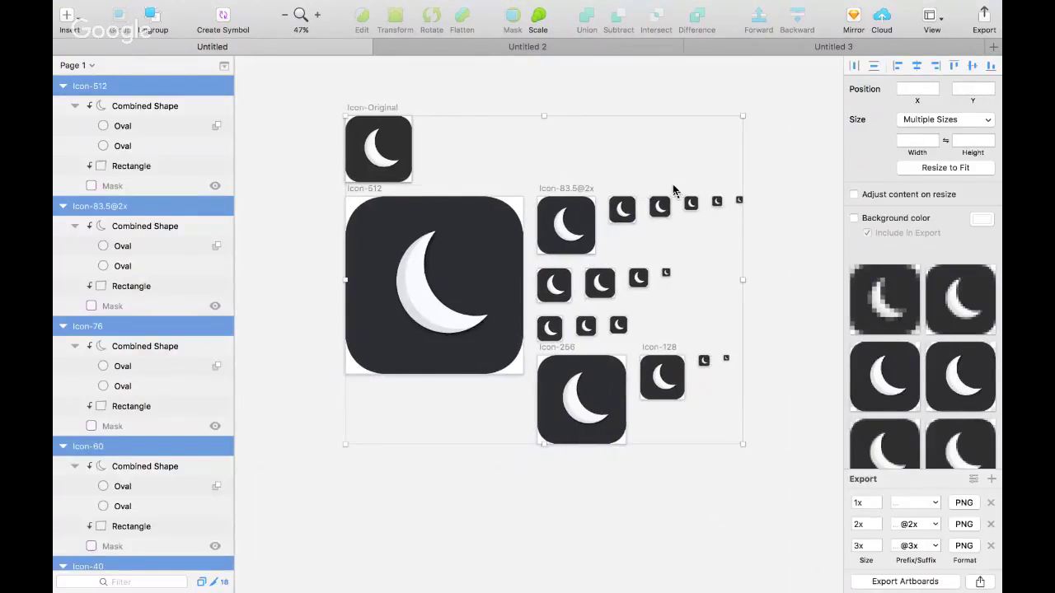
pyautogui.hscroll(2, 674, 191)
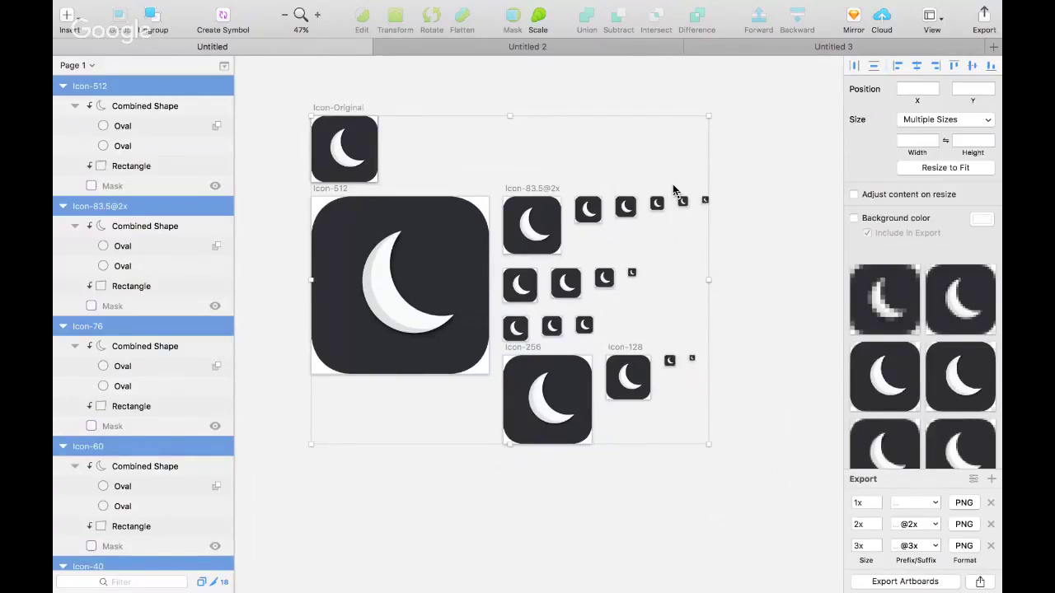
pyautogui.hotkey('ctrl', 'Left')
# Scroll through the plugin list on sketchtoolbox.com
pyautogui.scroll(-2, 599, 356)
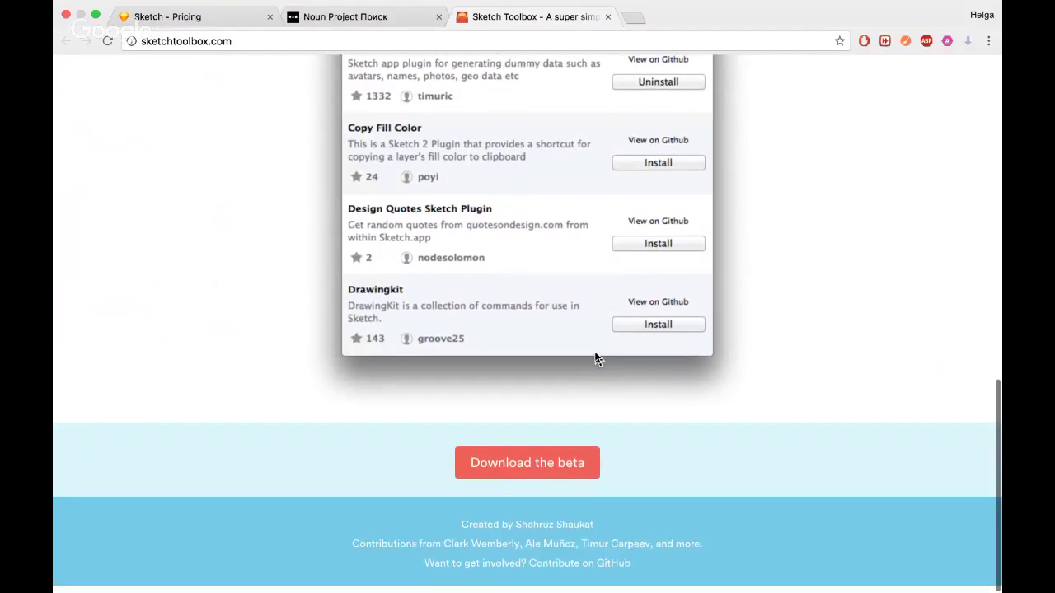
pyautogui.scroll(10, 596, 358)
pyautogui.scroll(-4, 596, 358)
pyautogui.scroll(-5, 596, 358)
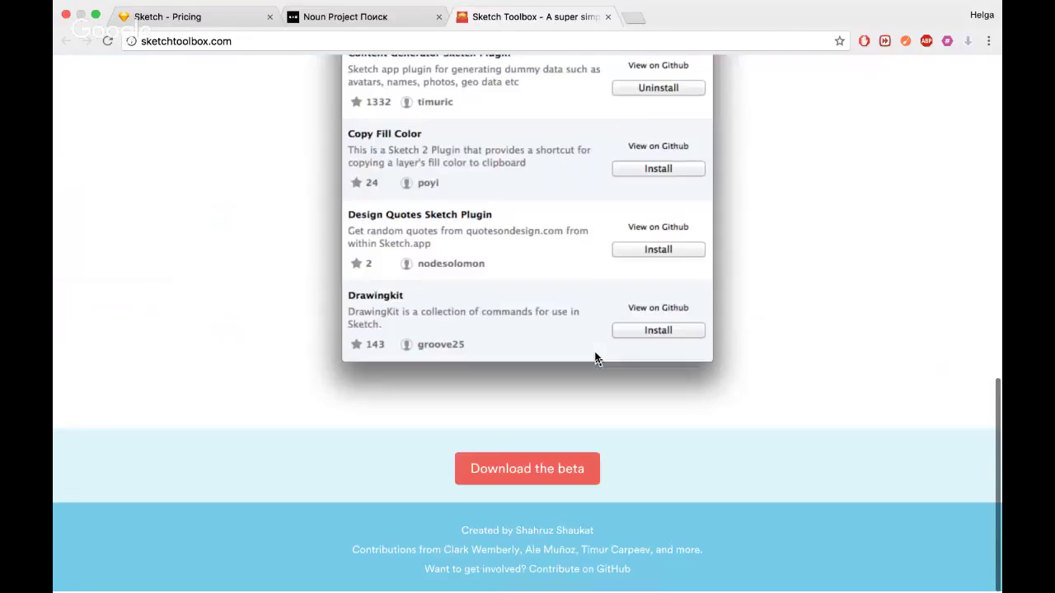
pyautogui.scroll(7, 596, 358)
pyautogui.scroll(-5, 596, 358)
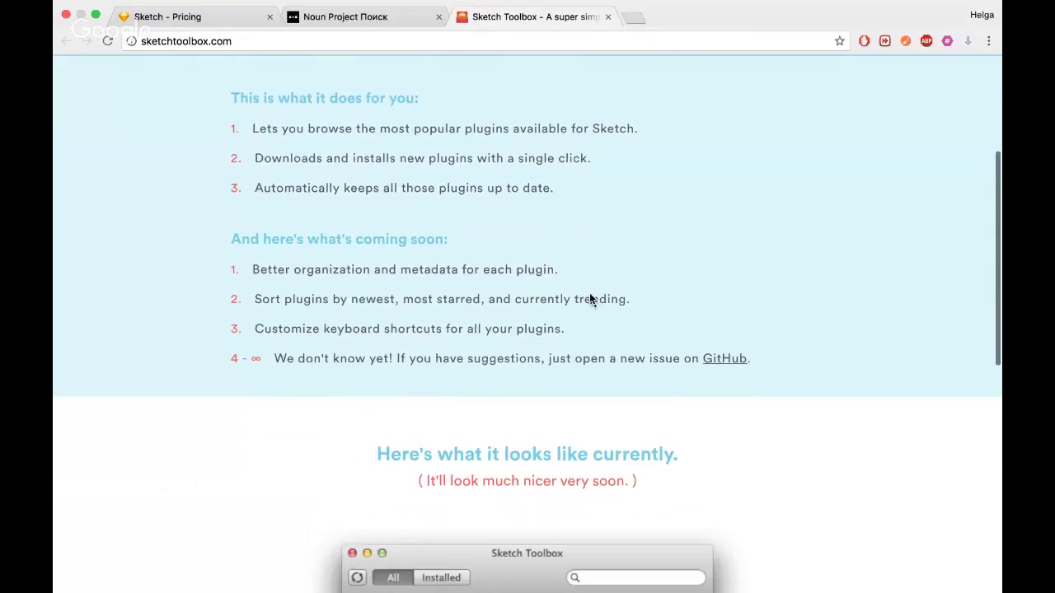
pyautogui.scroll(-3, 590, 297)
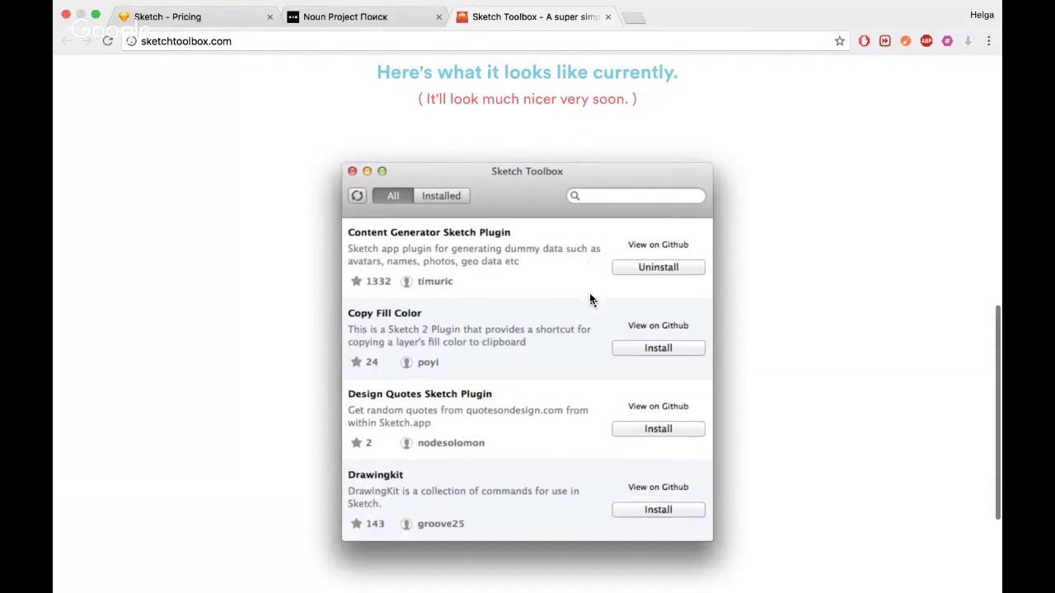
pyautogui.scroll(-2, 476, 390)
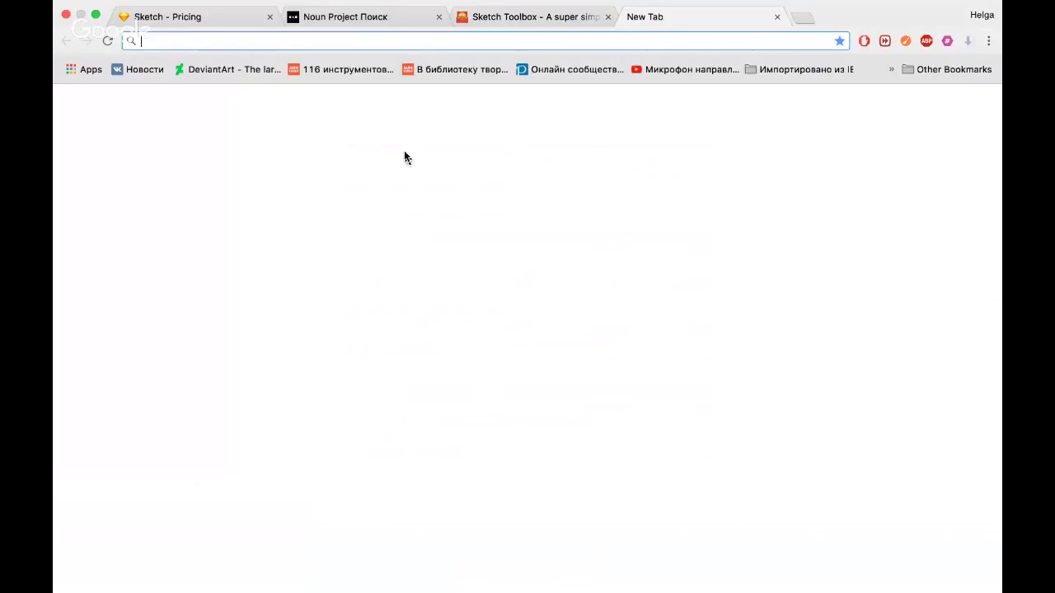
# Search Google for 'plugins for sketch' and open the official Sketch - Plugins result
pyautogui.write('plugin')
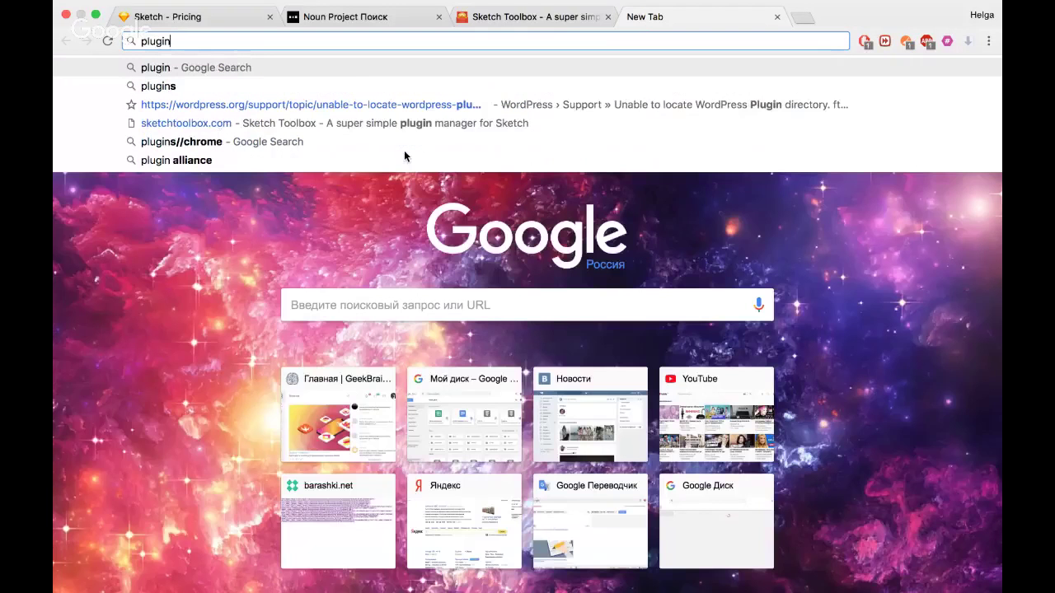
pyautogui.write('s fo')
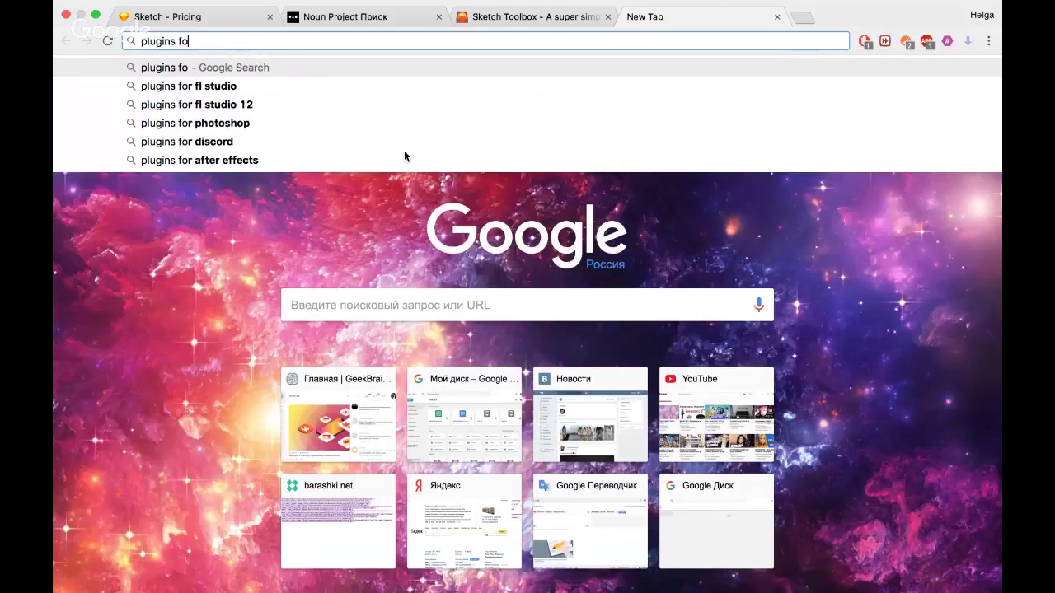
pyautogui.write('r scet')
pyautogui.press('Down')
pyautogui.press('Return')
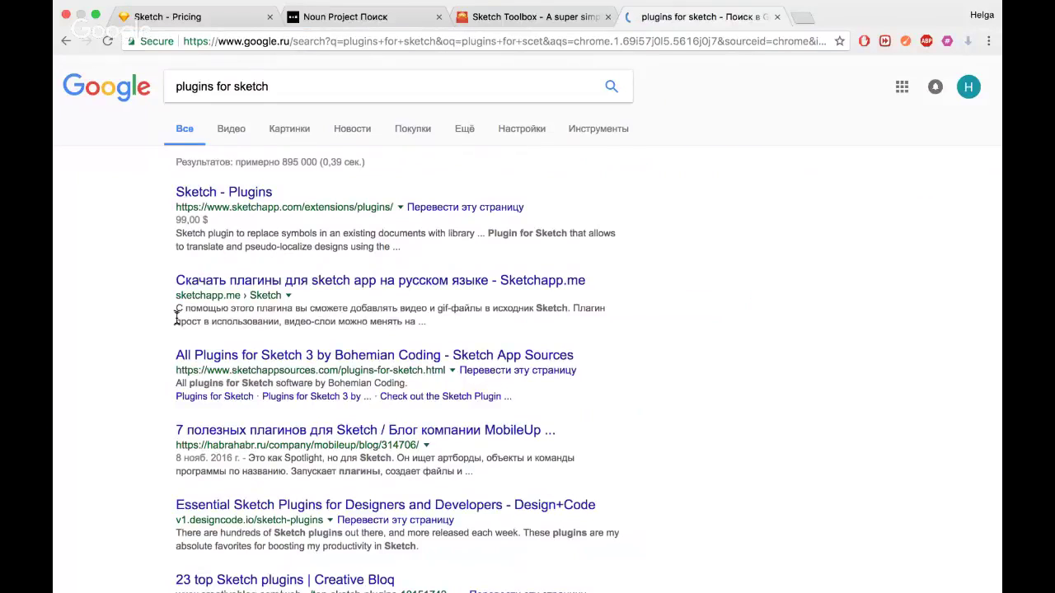
pyautogui.click(224, 191)
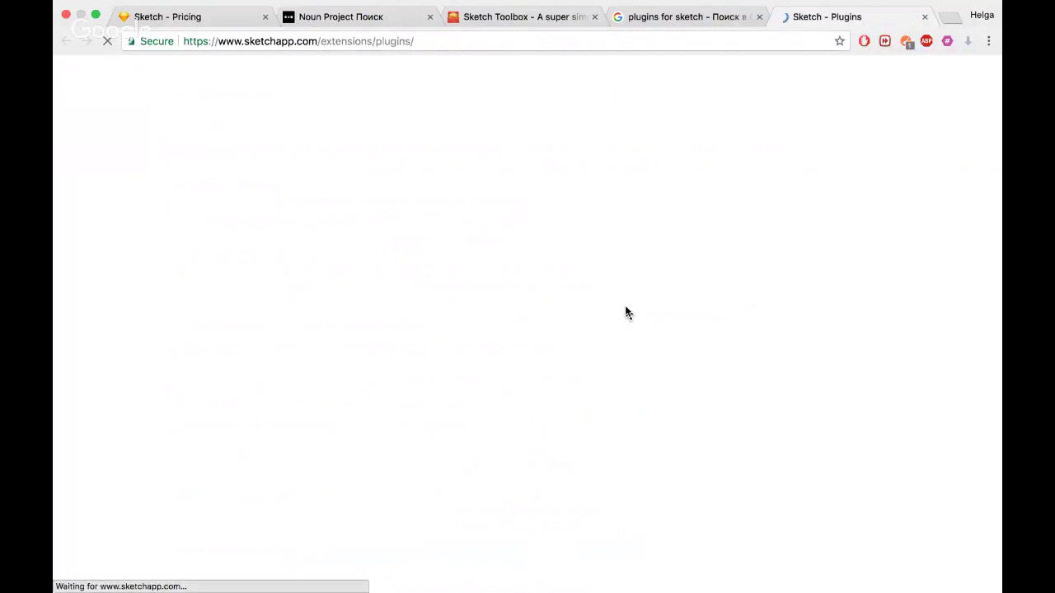
# Filter the plugin list with the search 'blen' and open the Blender plugin's GitHub repository
pyautogui.scroll(-3, 625, 313)
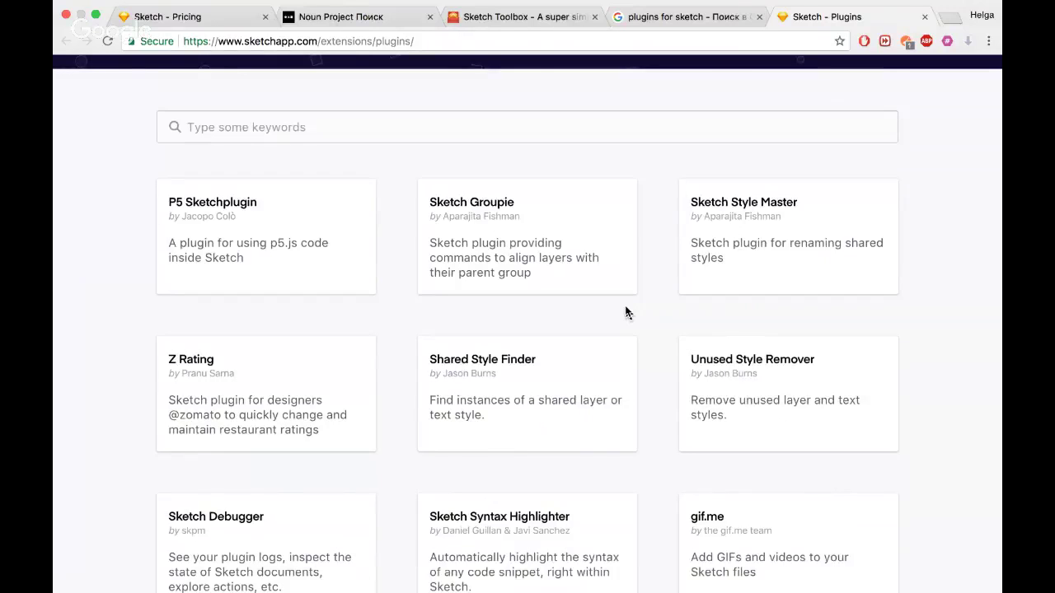
pyautogui.scroll(-5, 624, 312)
pyautogui.scroll(10, 627, 311)
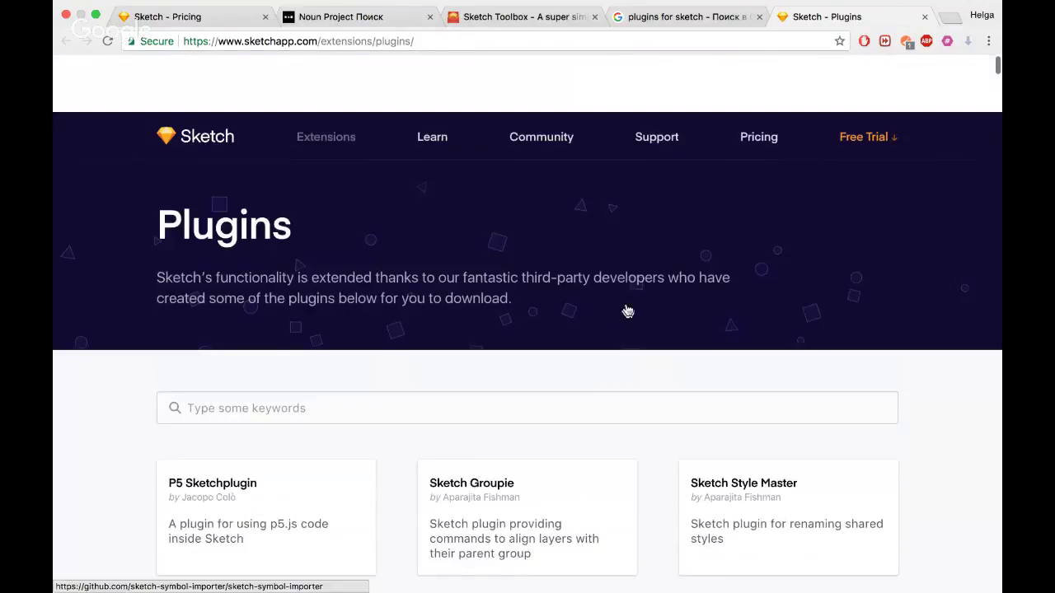
pyautogui.click(305, 345)
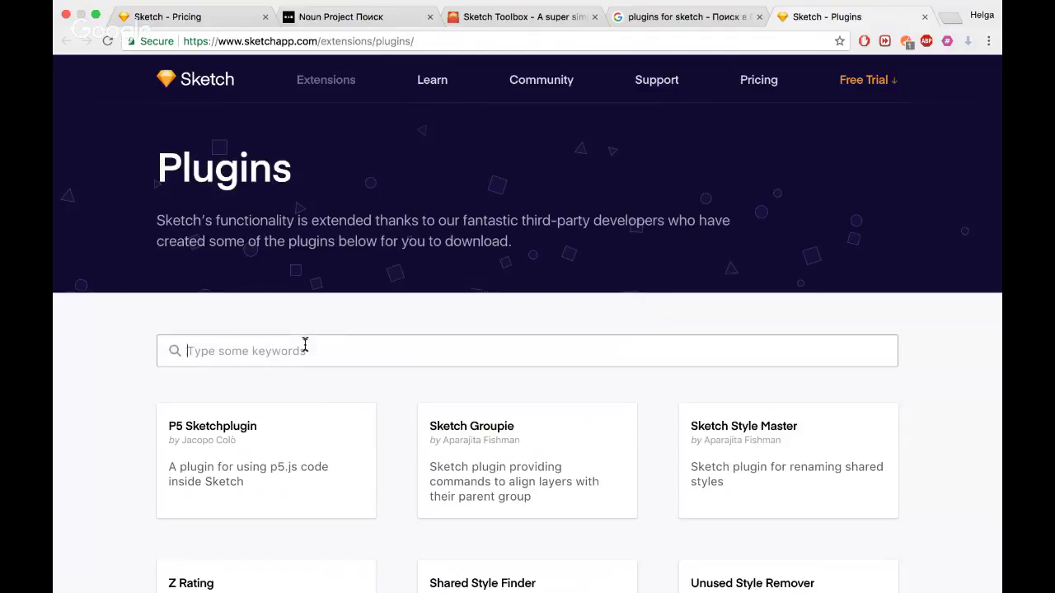
pyautogui.scroll(-2, 408, 359)
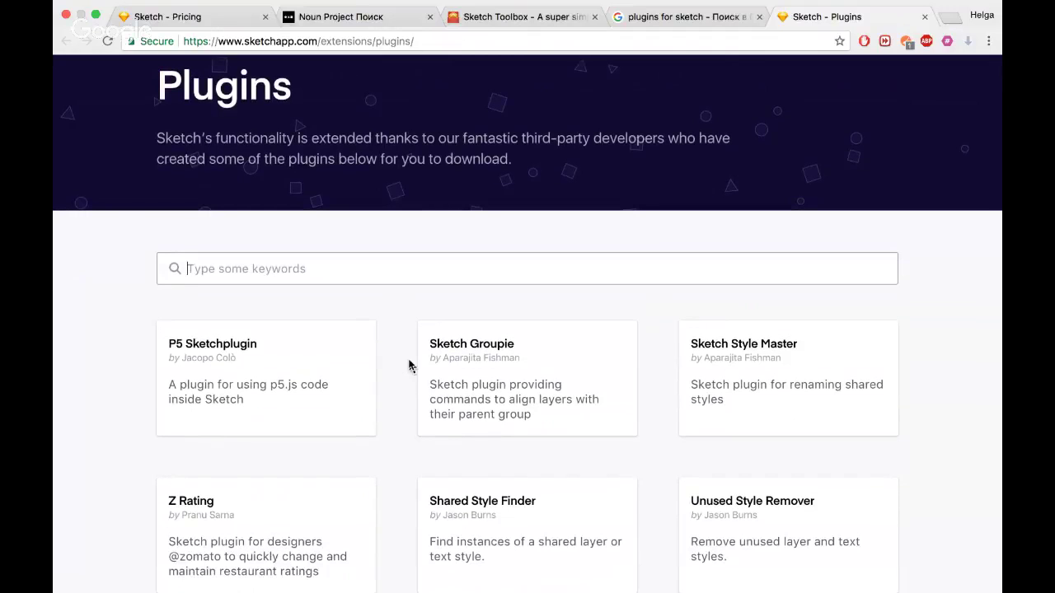
pyautogui.write('we')
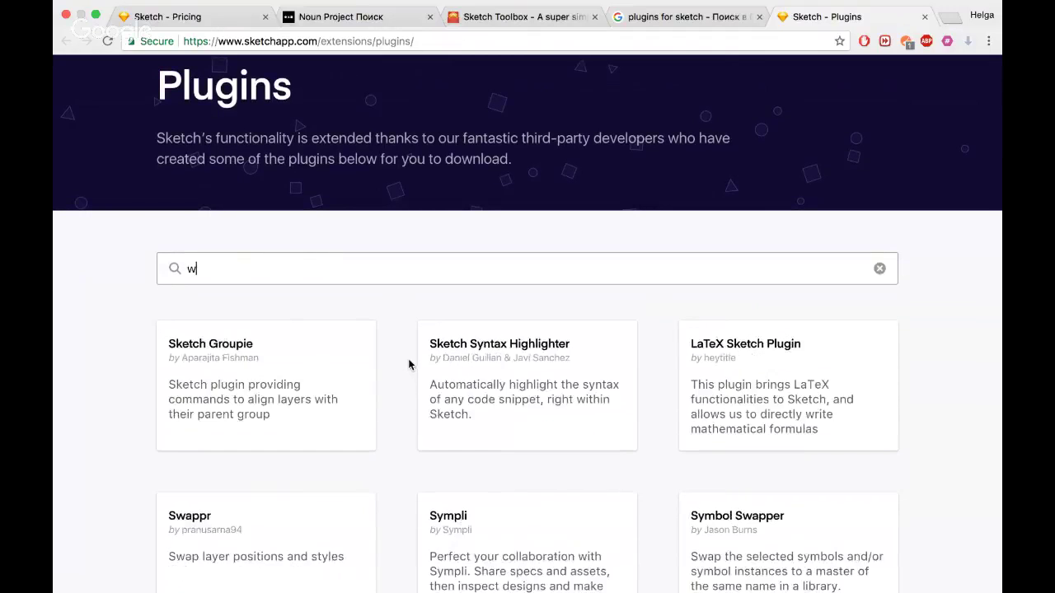
pyautogui.press('BackSpace')
pyautogui.press('BackSpace')
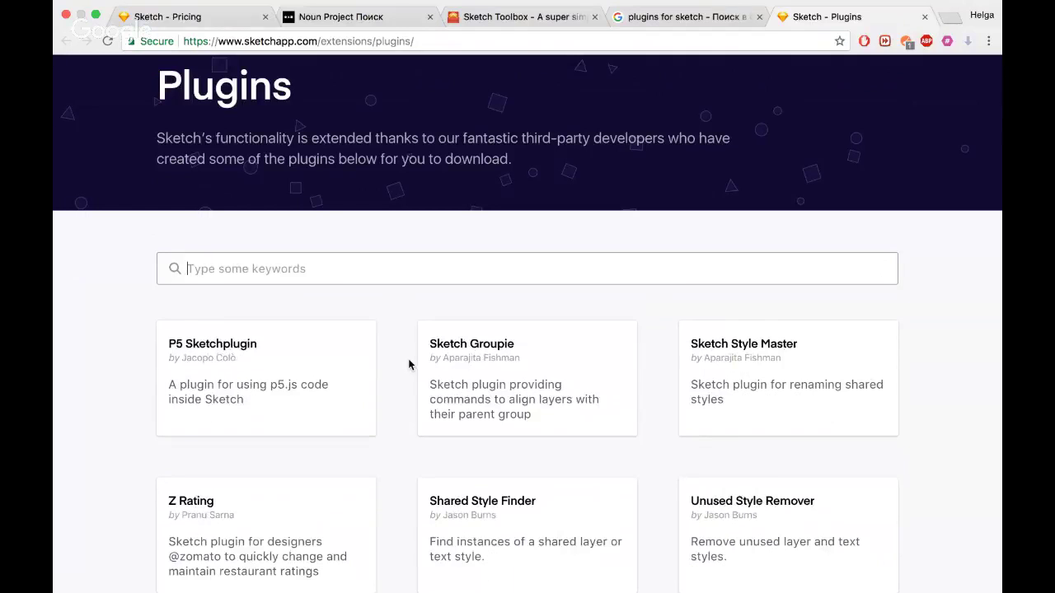
pyautogui.write('blen')
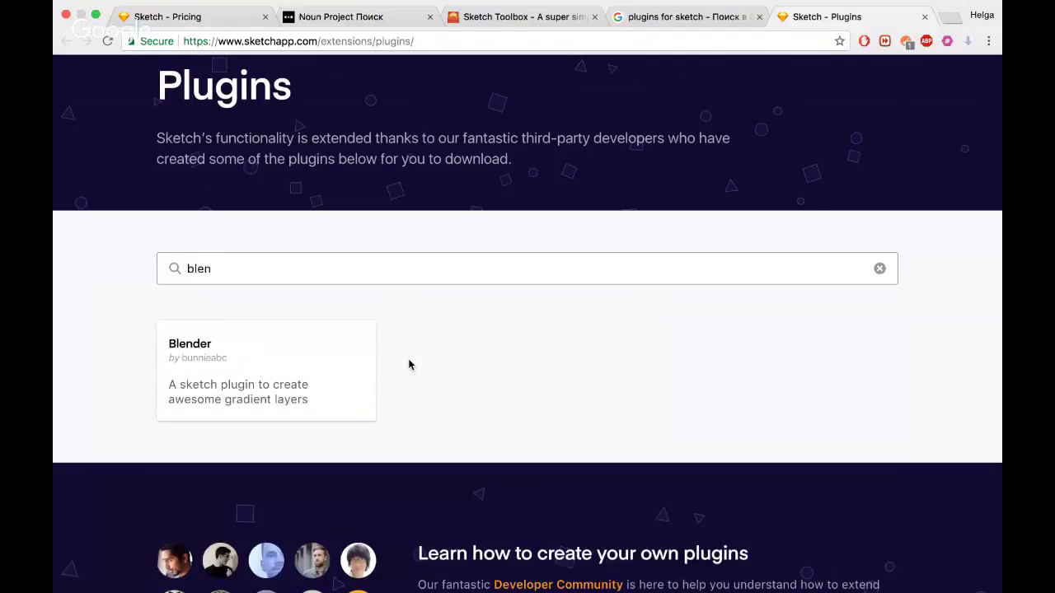
pyautogui.click(184, 350)
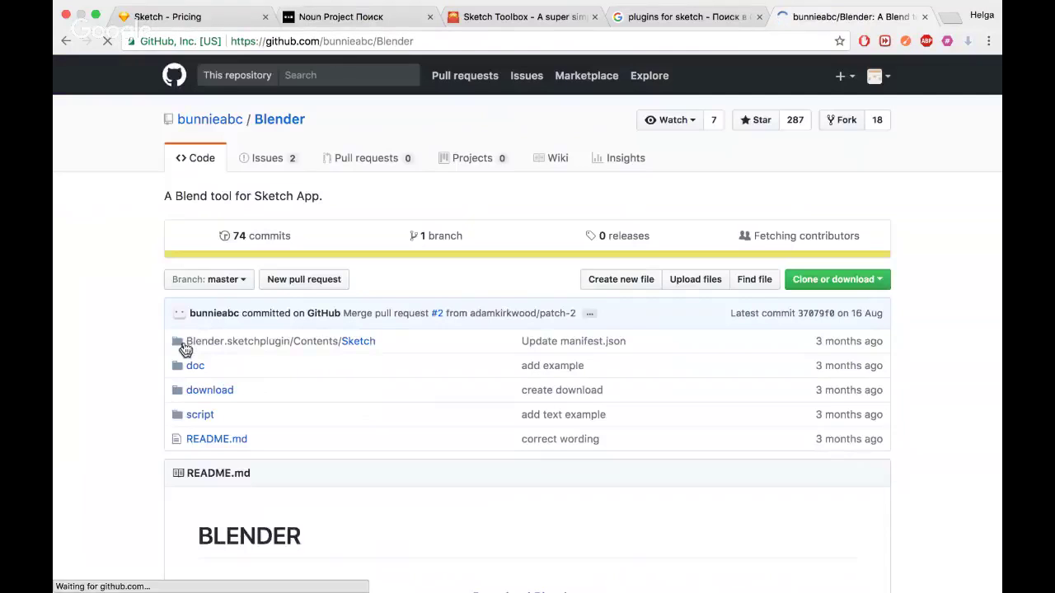
# Look over the Blender README's logo and demo, then return to the Sketch plugins list
pyautogui.scroll(-10, 376, 348)
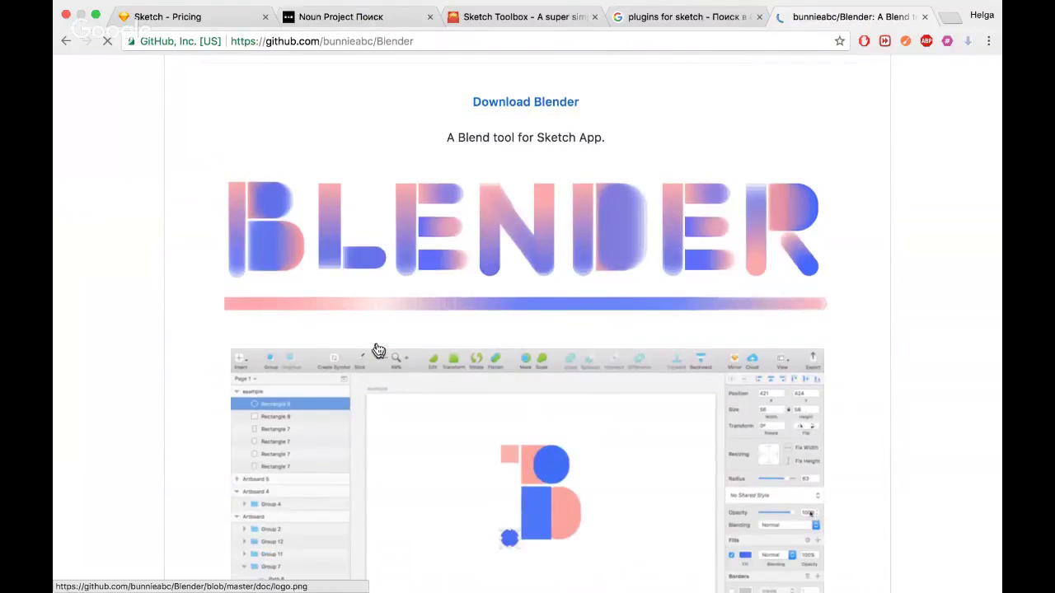
pyautogui.scroll(-2, 378, 350)
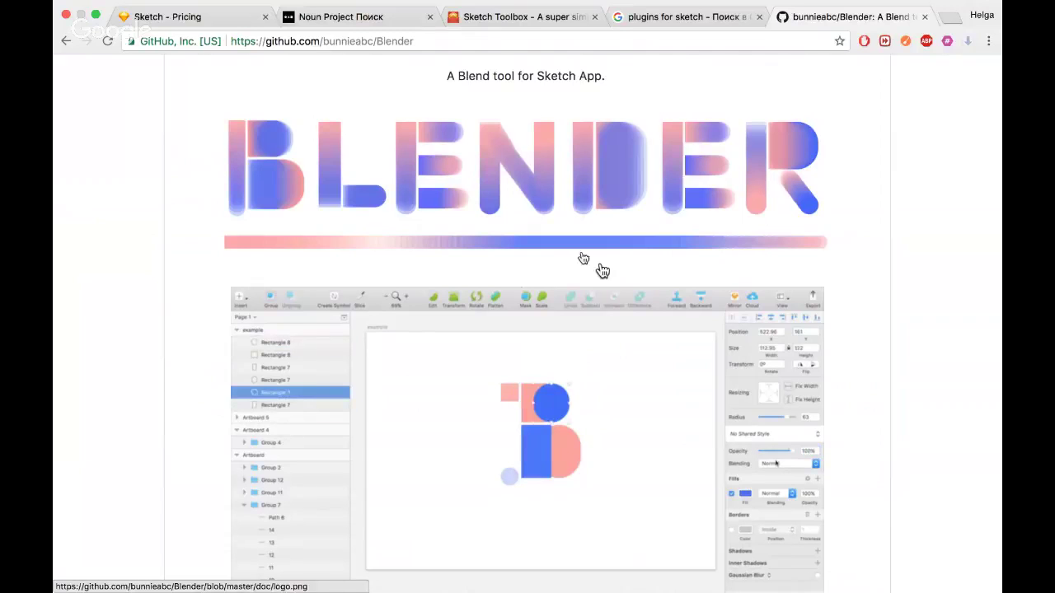
pyautogui.scroll(-5, 570, 374)
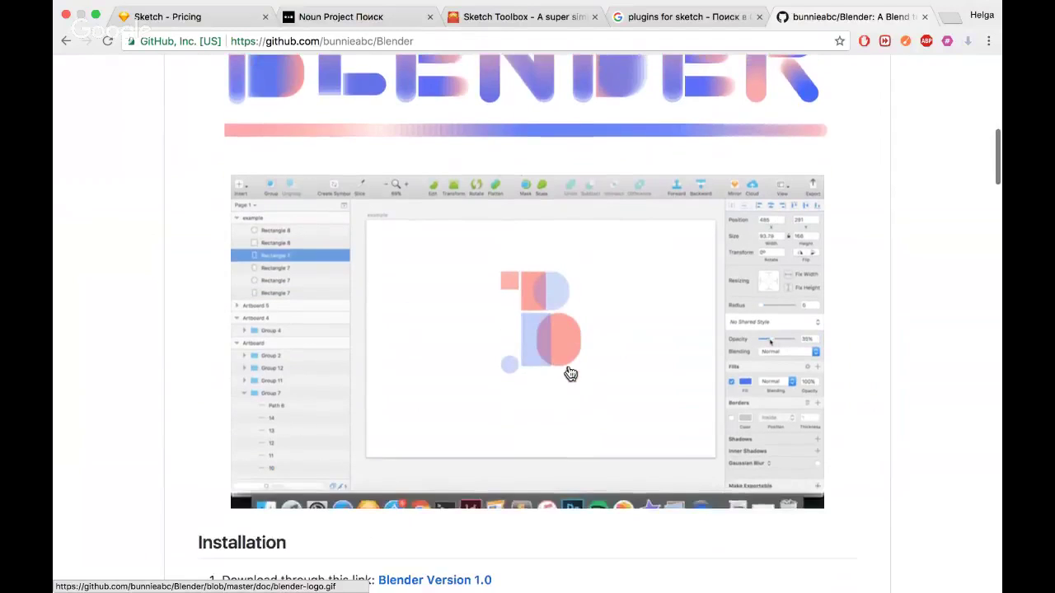
pyautogui.scroll(5, 570, 373)
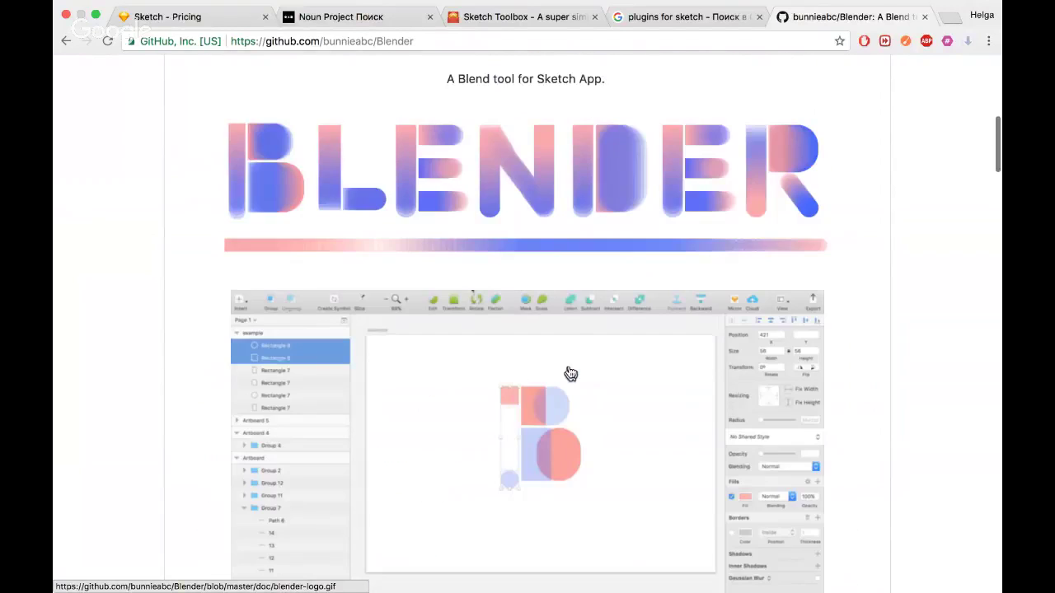
pyautogui.click(65, 40)
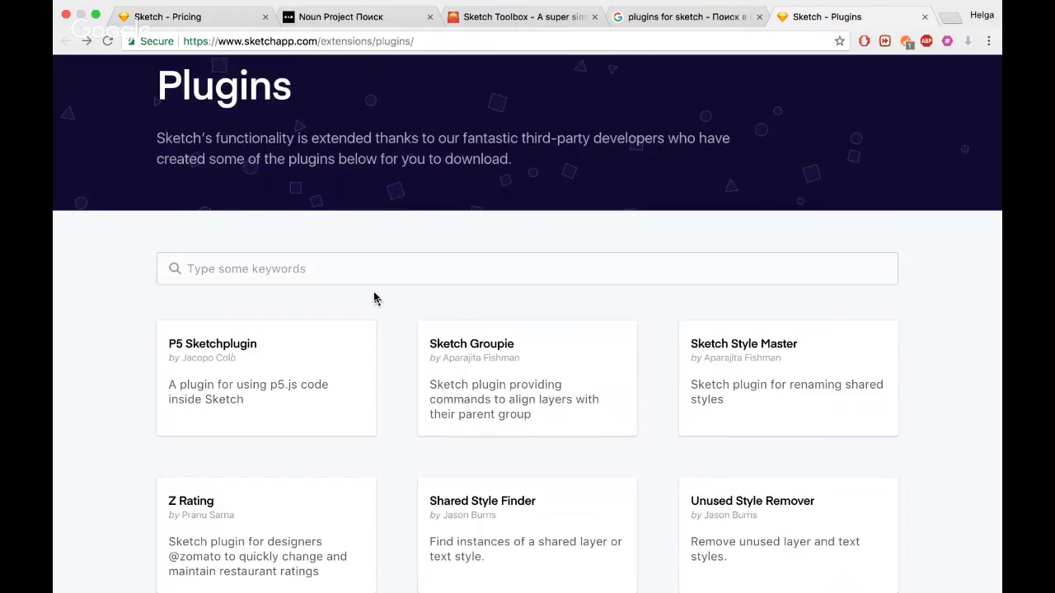
pyautogui.scroll(-12, 374, 298)
pyautogui.scroll(-1, 375, 298)
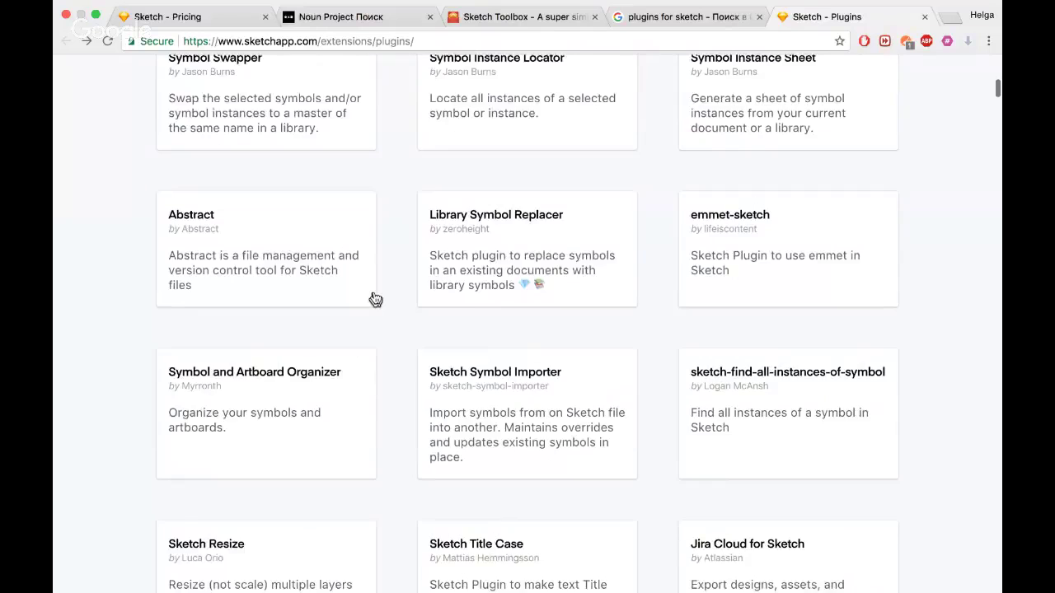
pyautogui.scroll(2, 230, 389)
pyautogui.click(231, 389)
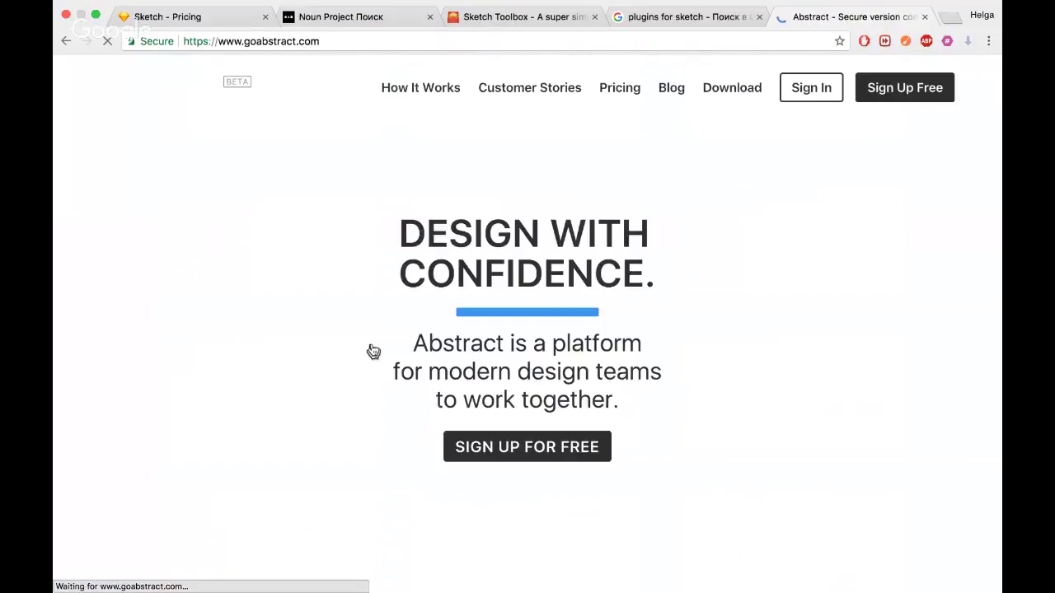
pyautogui.scroll(-6, 365, 379)
pyautogui.scroll(-15, 365, 379)
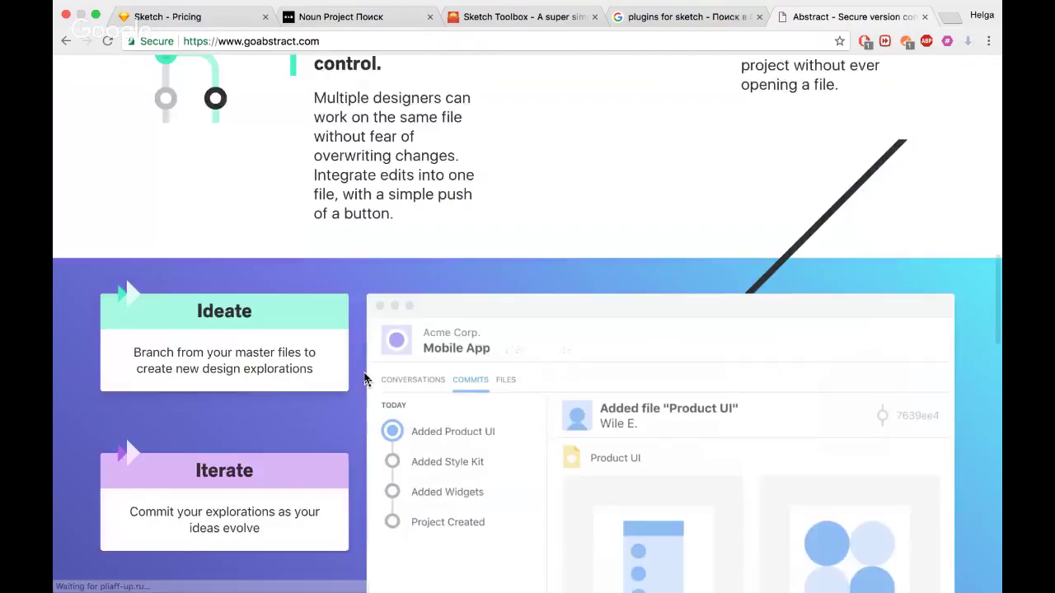
pyautogui.scroll(-5, 365, 379)
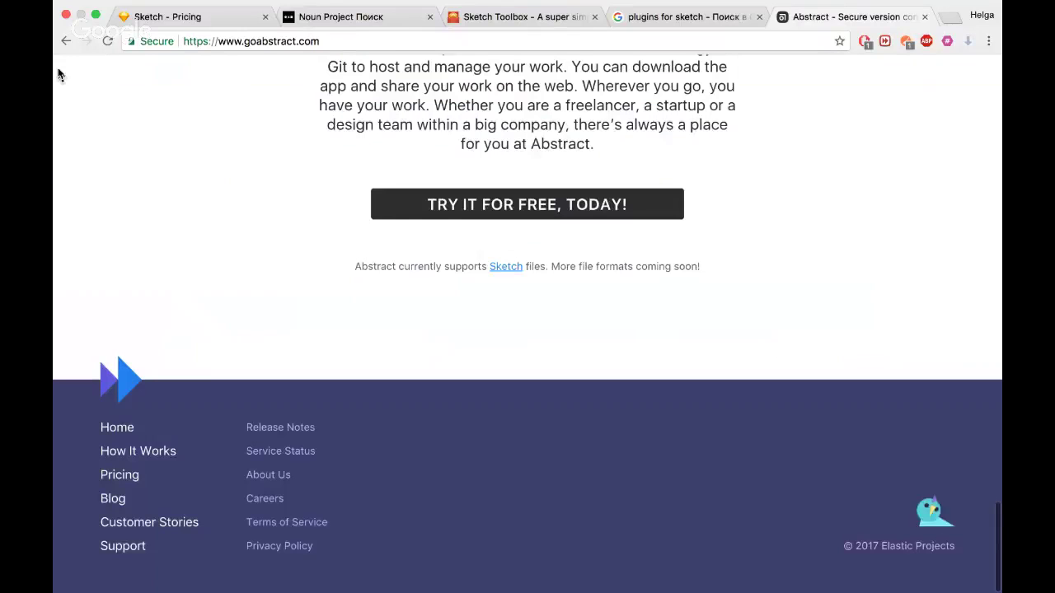
pyautogui.click(66, 40)
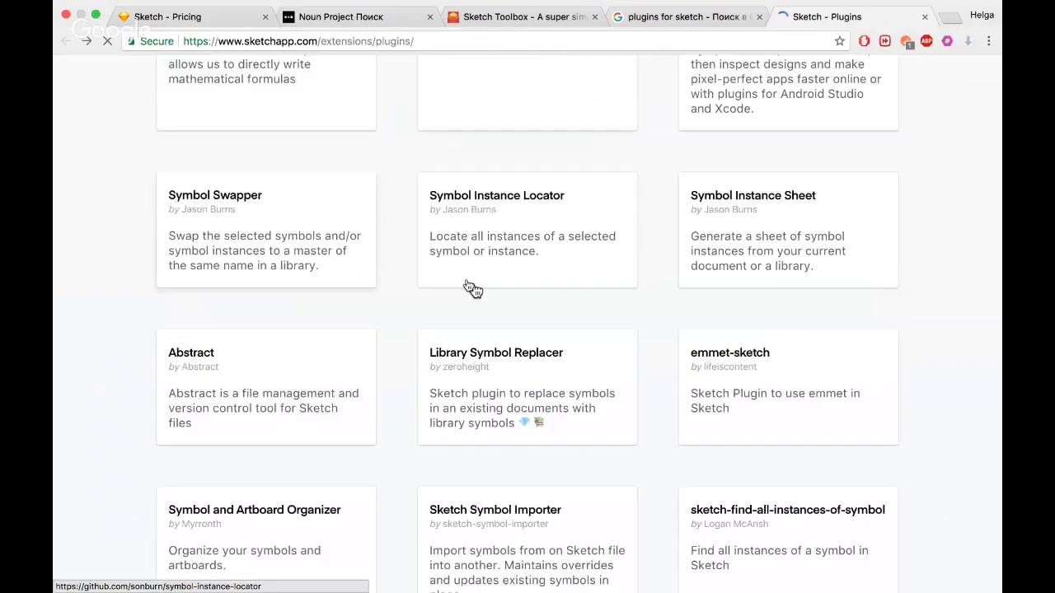
pyautogui.scroll(7, 473, 290)
pyautogui.scroll(-5, 475, 290)
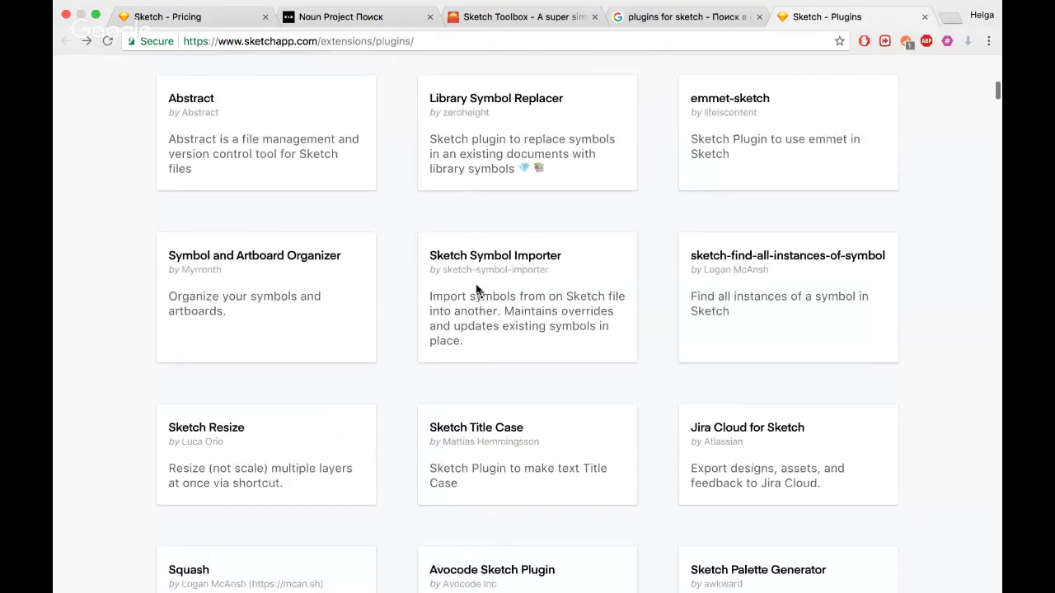
pyautogui.scroll(-3, 800, 412)
pyautogui.click(770, 177)
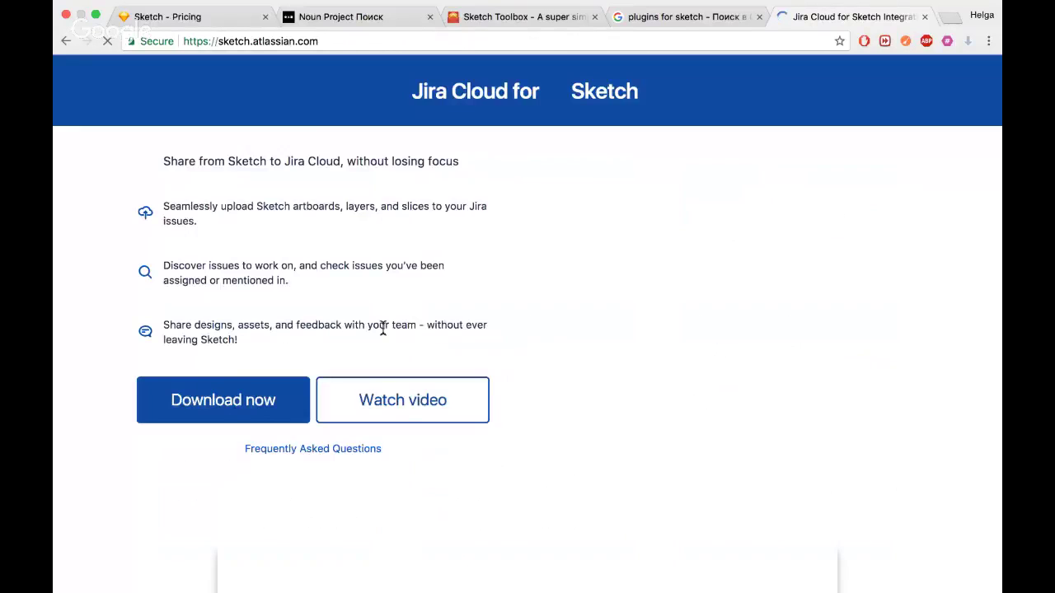
pyautogui.scroll(-6, 383, 330)
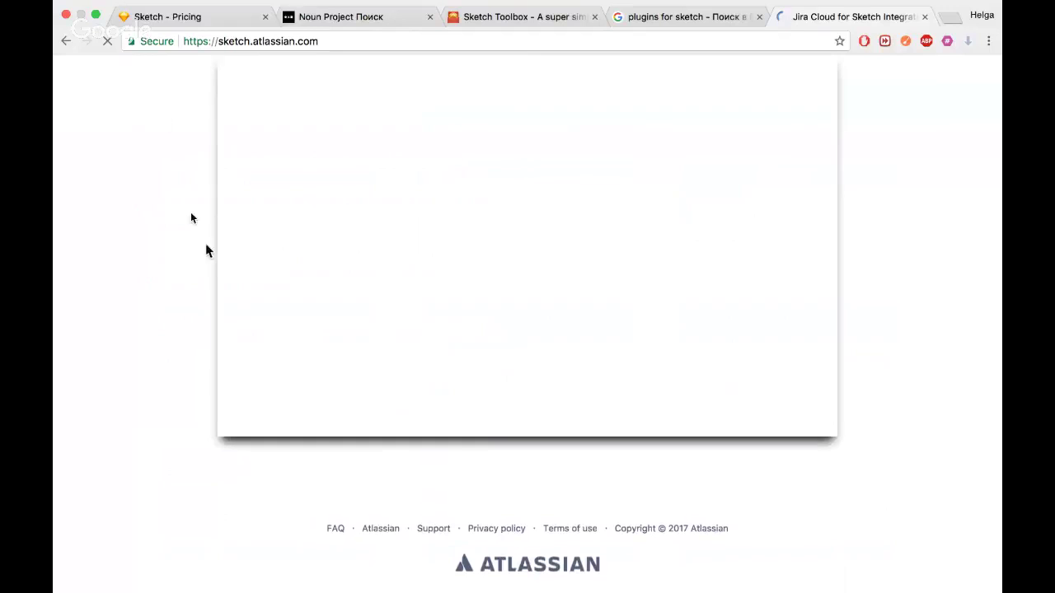
pyautogui.scroll(3, 234, 297)
pyautogui.scroll(4, 233, 301)
pyautogui.press('super+bracketleft')
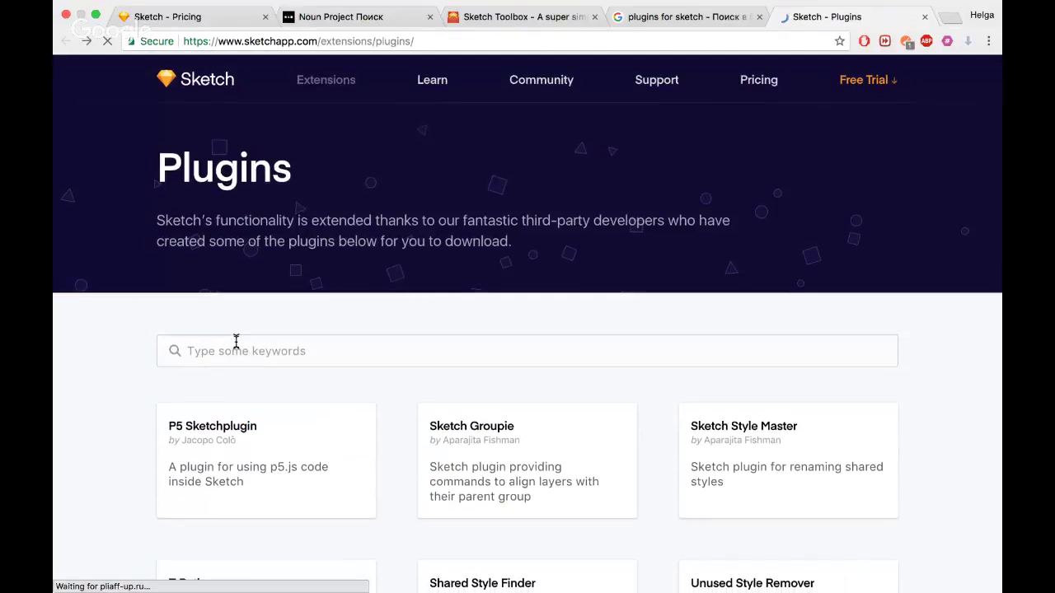
# Search the plugins for 'JSON' and open the JSON to Layers repository page
pyautogui.click(236, 340)
pyautogui.write('JSON')
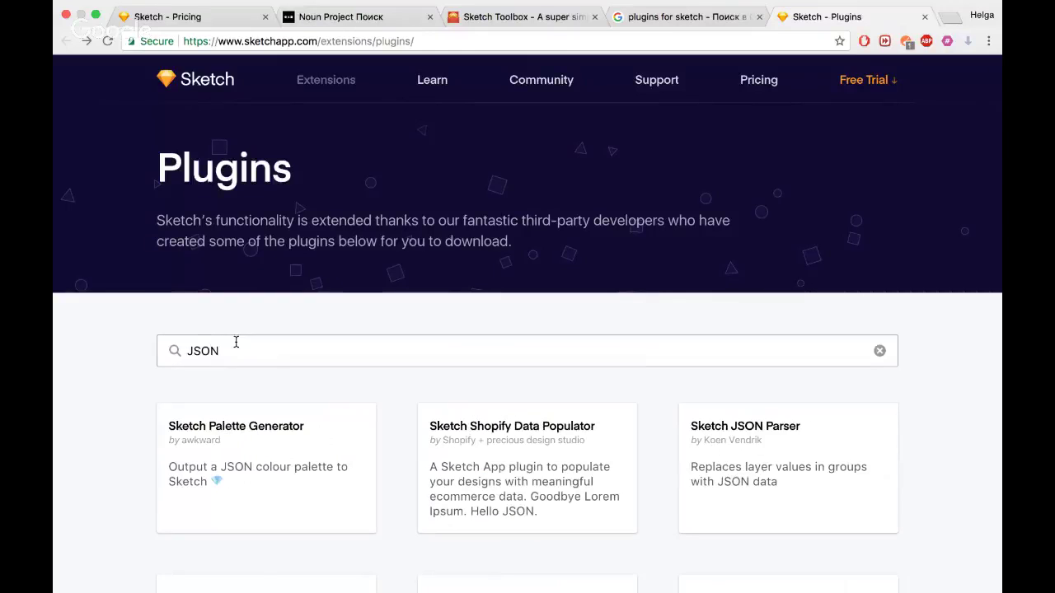
pyautogui.scroll(-3, 321, 435)
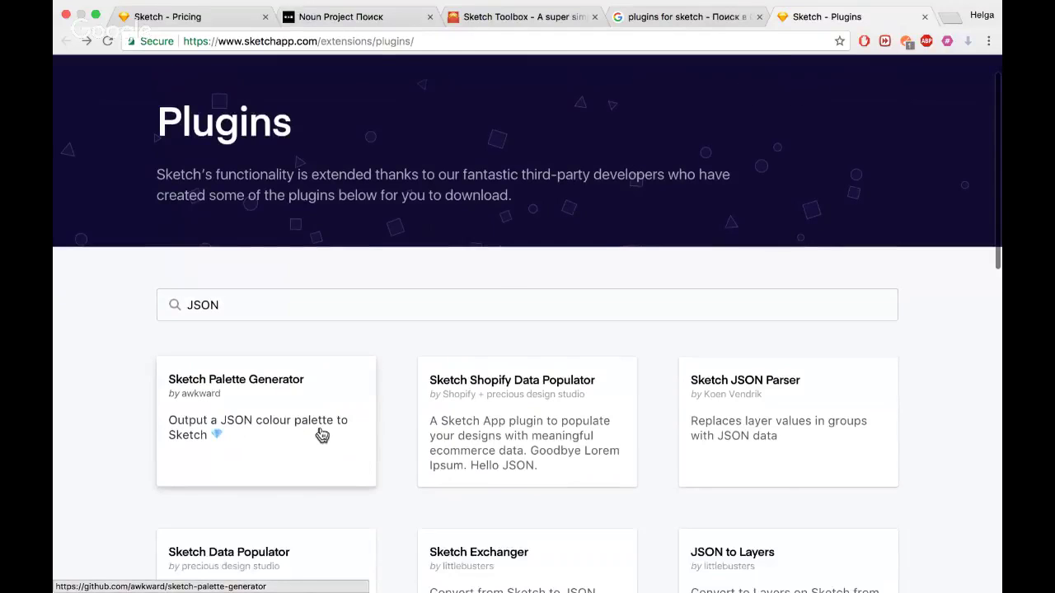
pyautogui.scroll(-3, 461, 377)
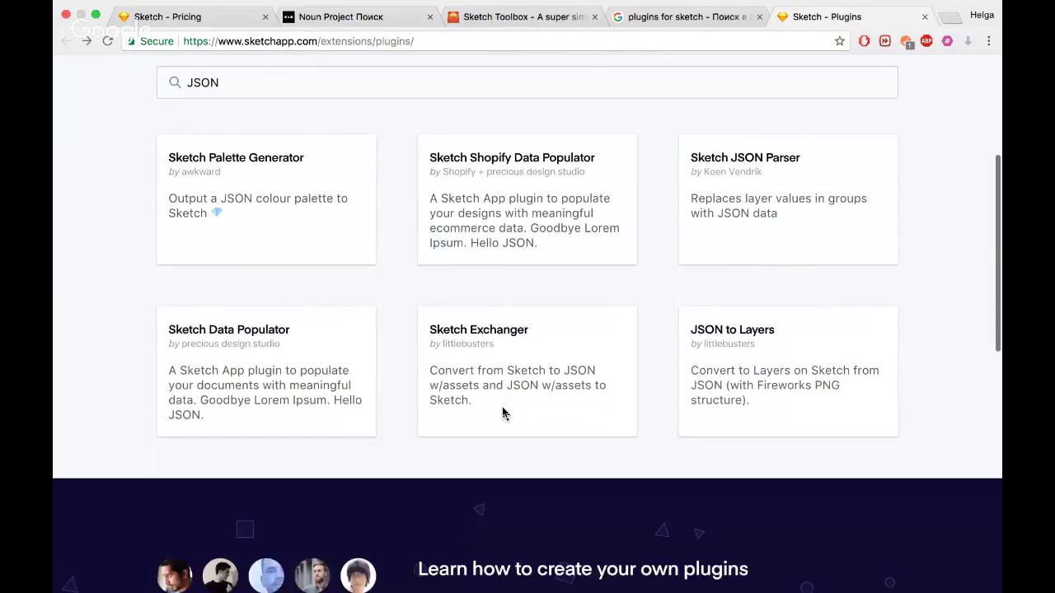
pyautogui.click(727, 336)
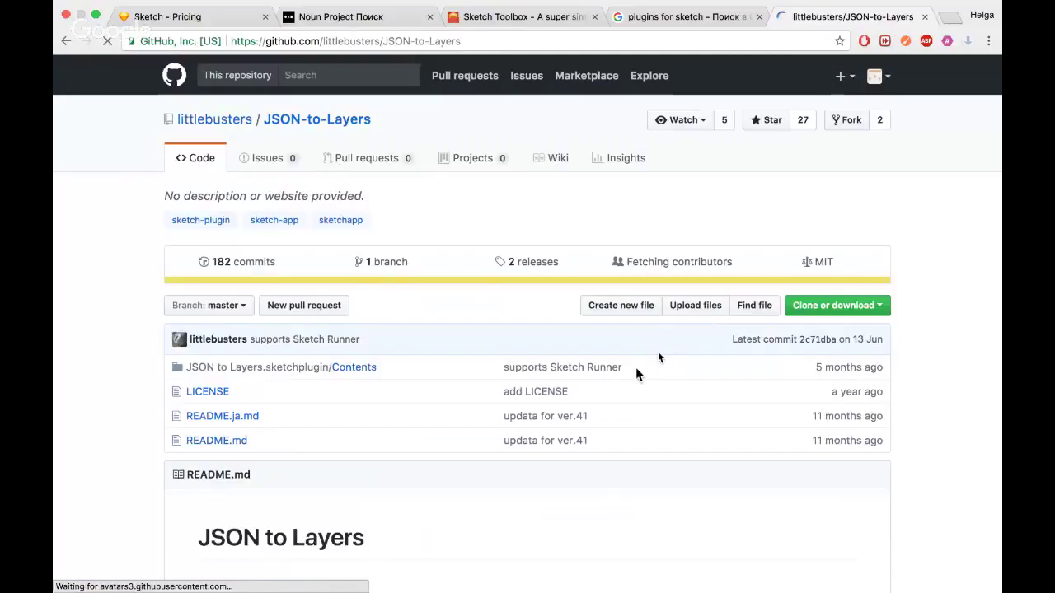
# Look over the JSON to Layers repository, then go back to the plugins list
pyautogui.scroll(-20, 593, 400)
pyautogui.scroll(20, 593, 401)
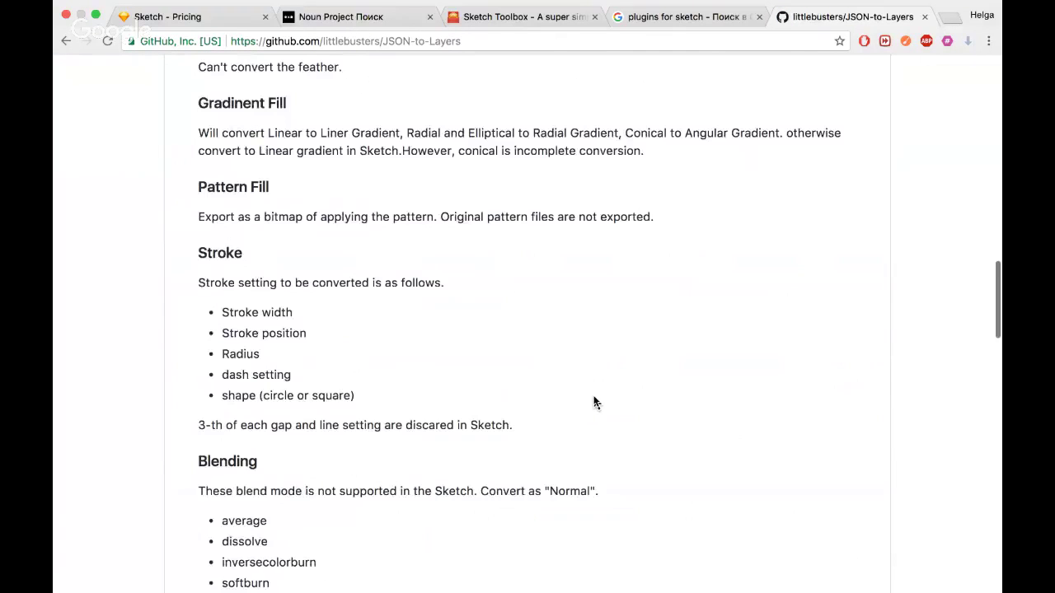
pyautogui.scroll(-5, 372, 420)
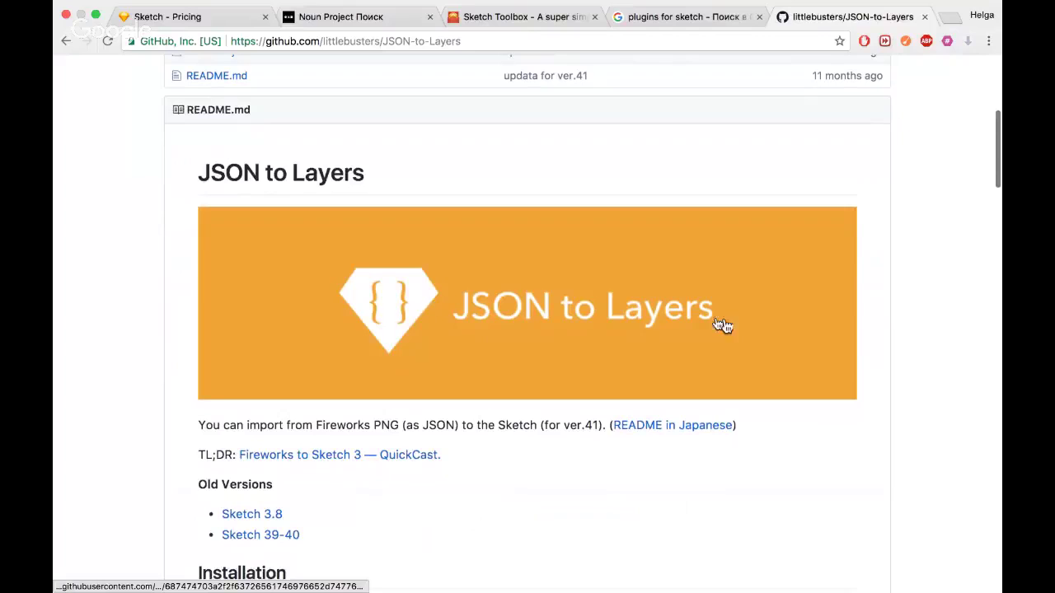
pyautogui.scroll(-6, 530, 452)
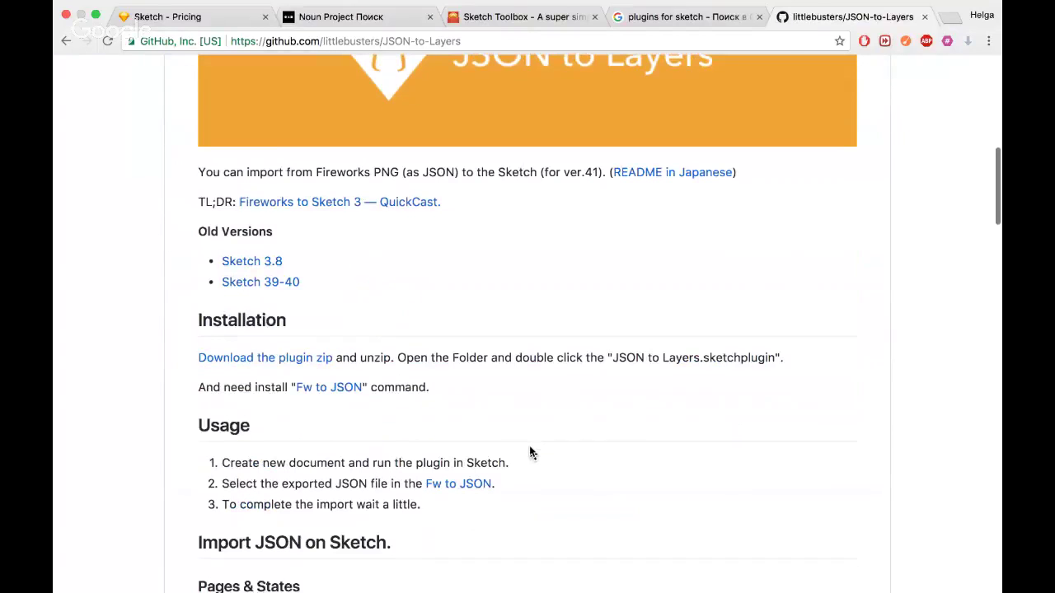
pyautogui.scroll(-8, 529, 452)
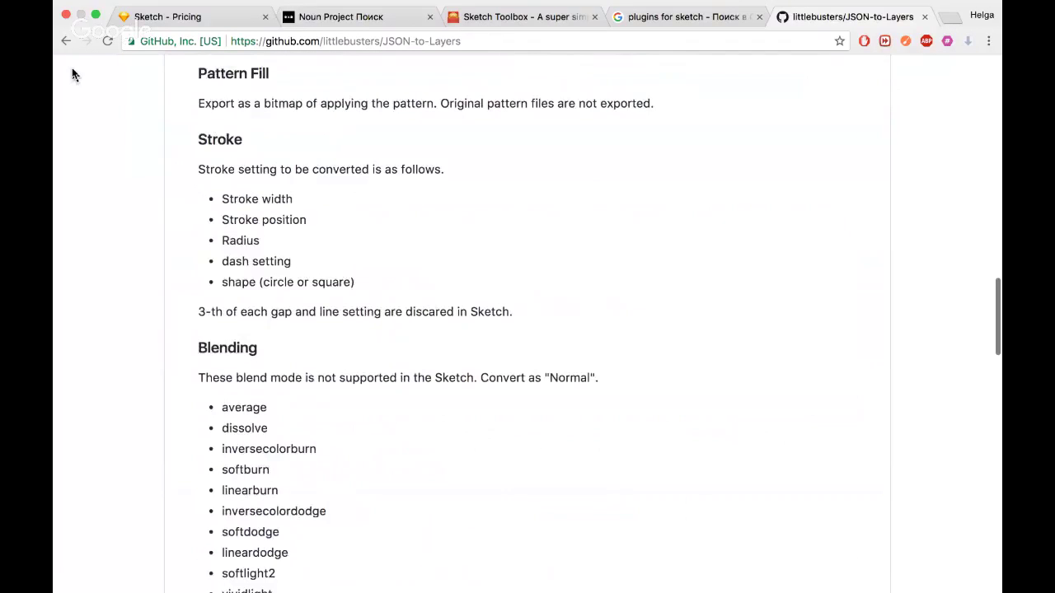
pyautogui.click(66, 41)
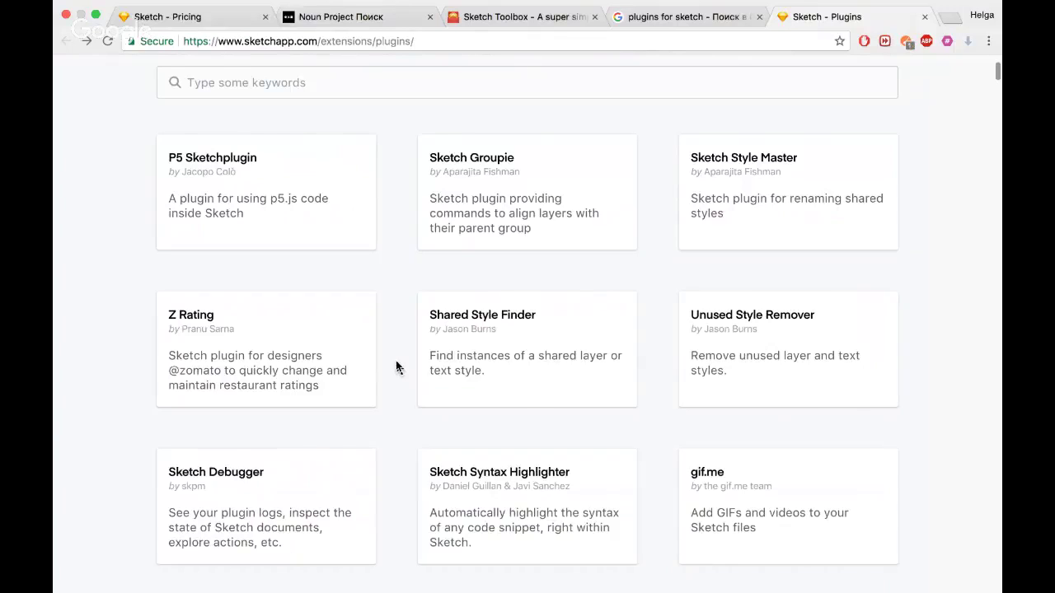
# Browse the full unfiltered plugins list, then switch back to the Sketch moon-icon document
pyautogui.scroll(-5, 396, 367)
pyautogui.scroll(-3, 396, 367)
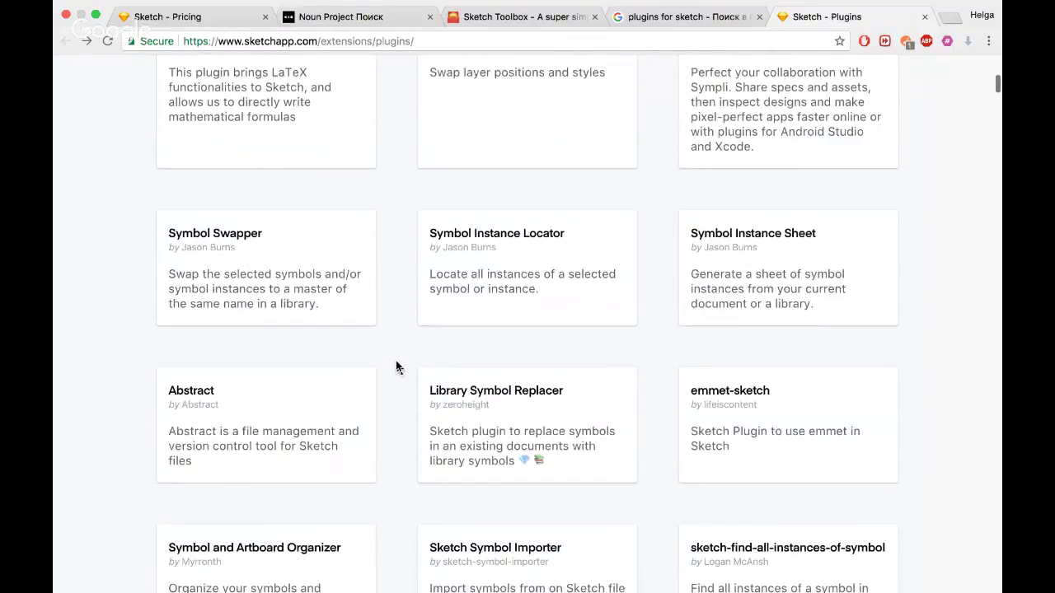
pyautogui.scroll(-2, 395, 366)
pyautogui.scroll(12, 395, 364)
pyautogui.scroll(-4, 396, 360)
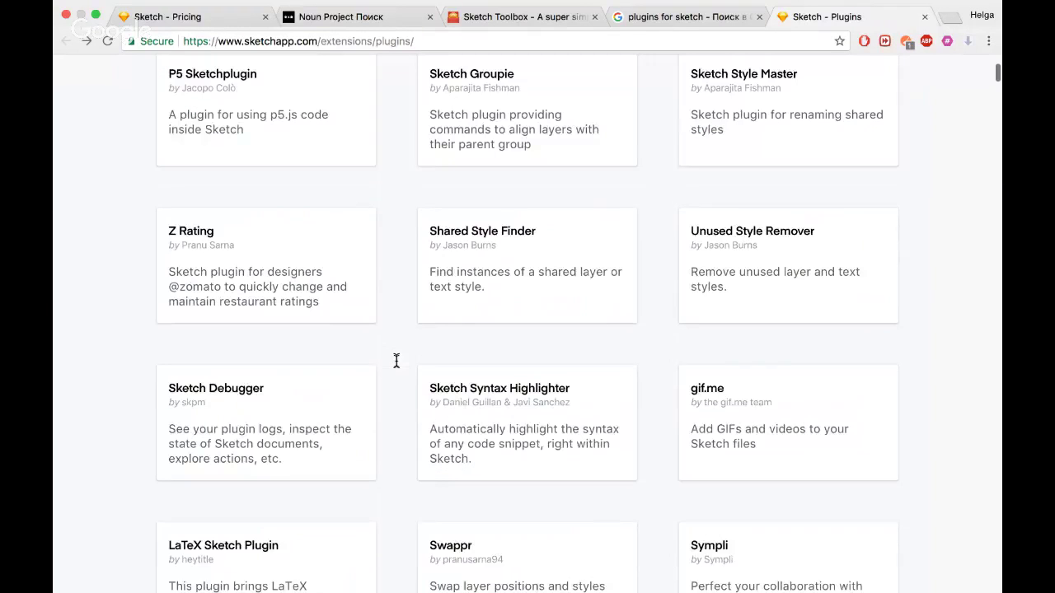
pyautogui.scroll(-6, 395, 360)
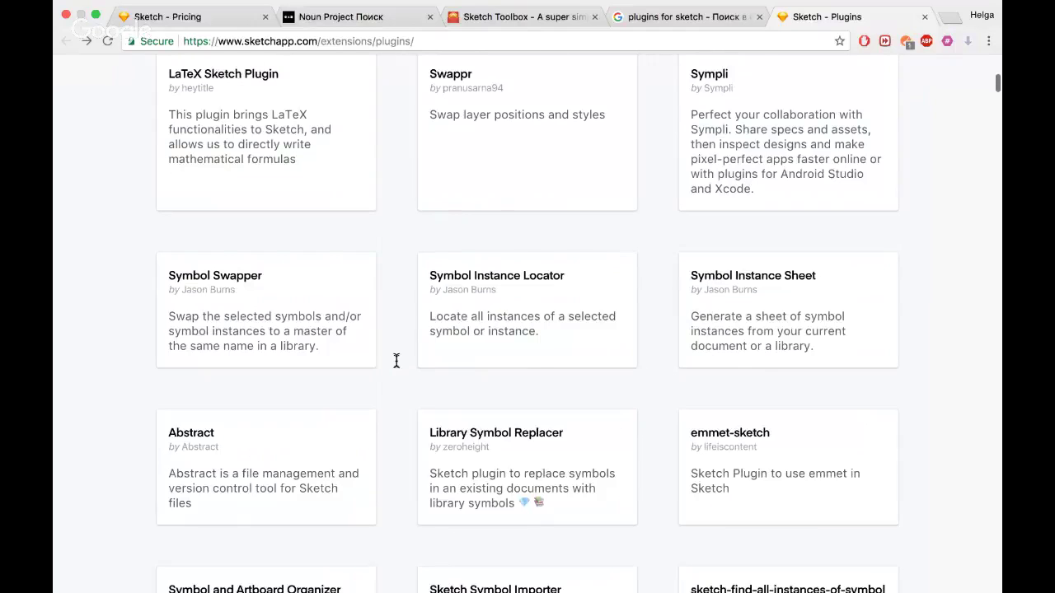
pyautogui.scroll(-3, 395, 360)
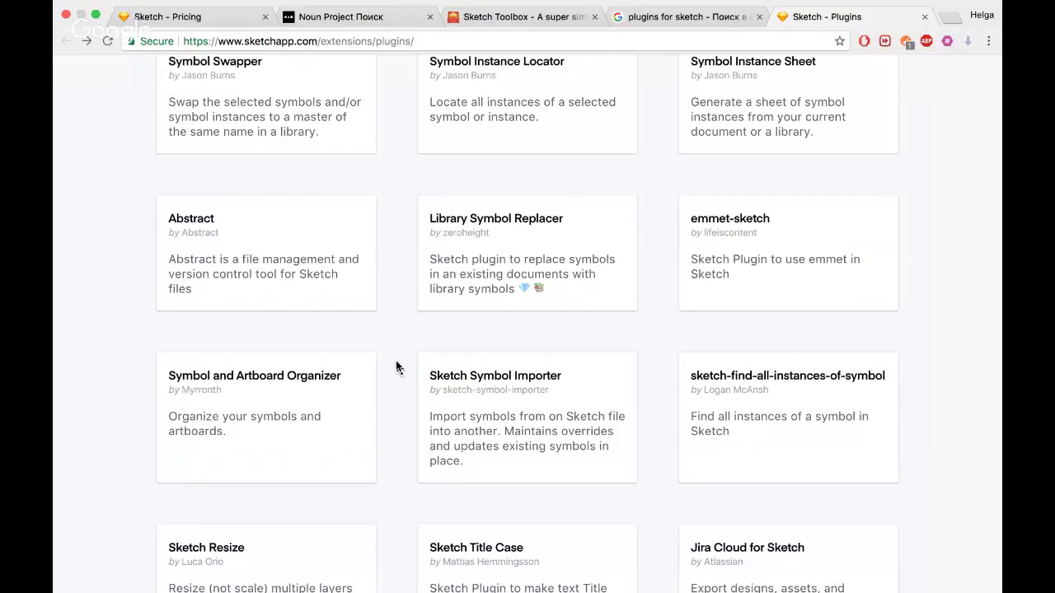
pyautogui.scroll(-4, 657, 321)
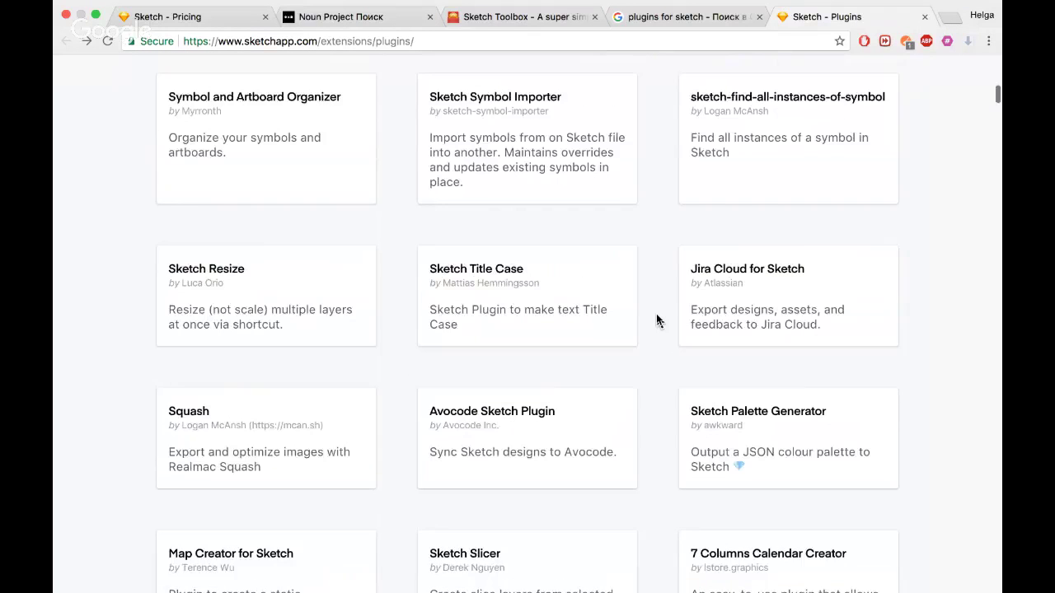
pyautogui.scroll(-7, 656, 321)
pyautogui.scroll(-7, 656, 321)
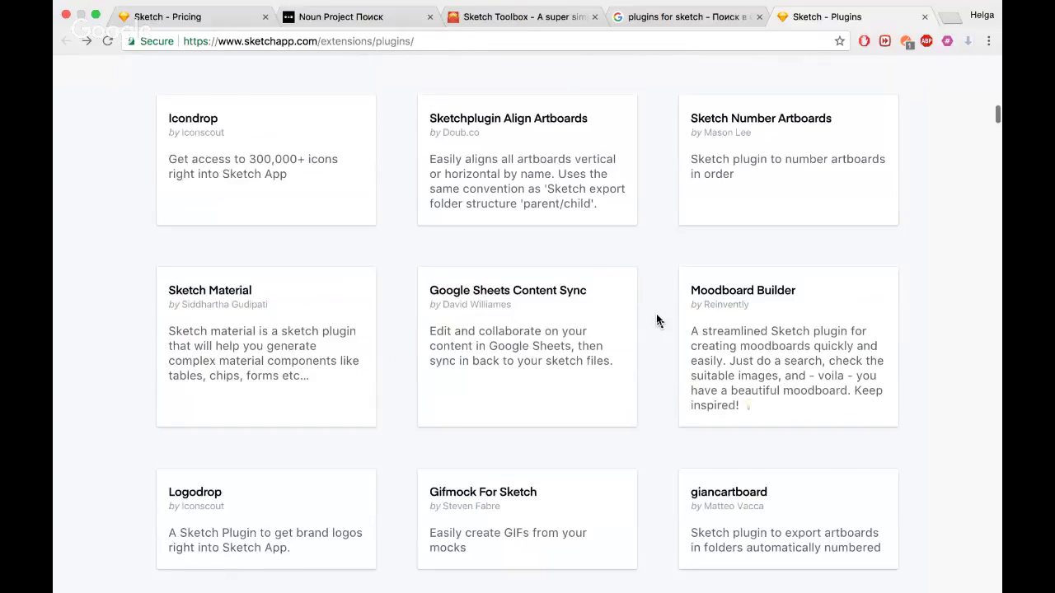
pyautogui.scroll(-3, 657, 320)
pyautogui.scroll(-3, 657, 321)
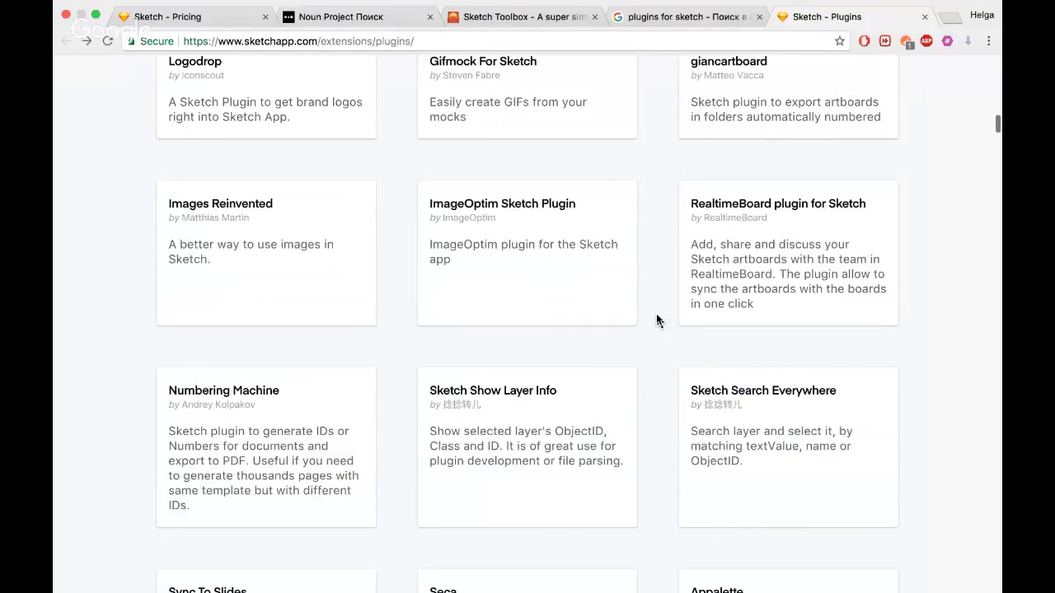
pyautogui.scroll(-4, 657, 320)
pyautogui.scroll(-7, 657, 321)
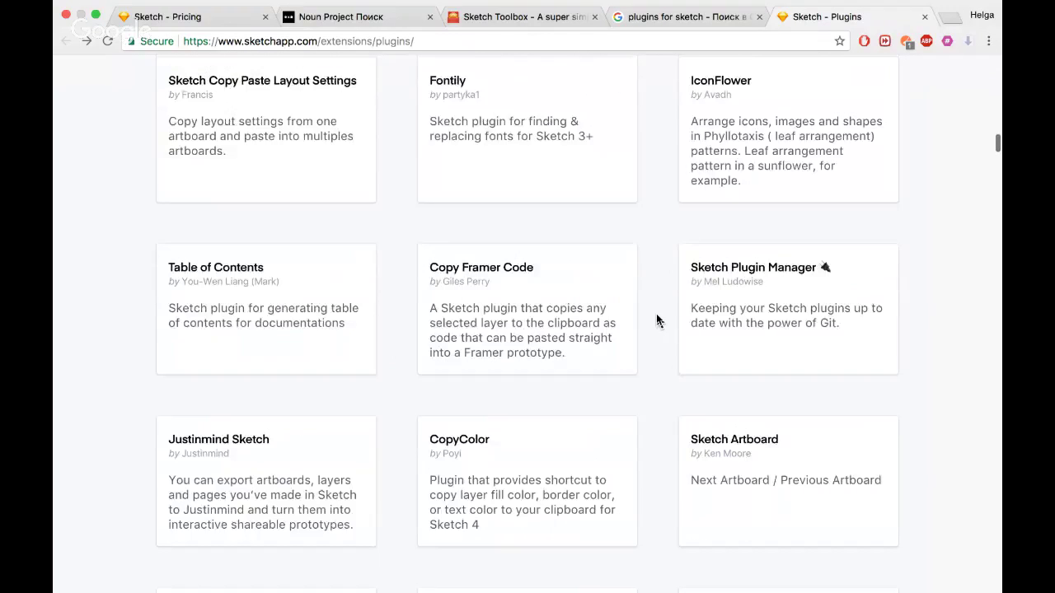
pyautogui.scroll(-4, 657, 320)
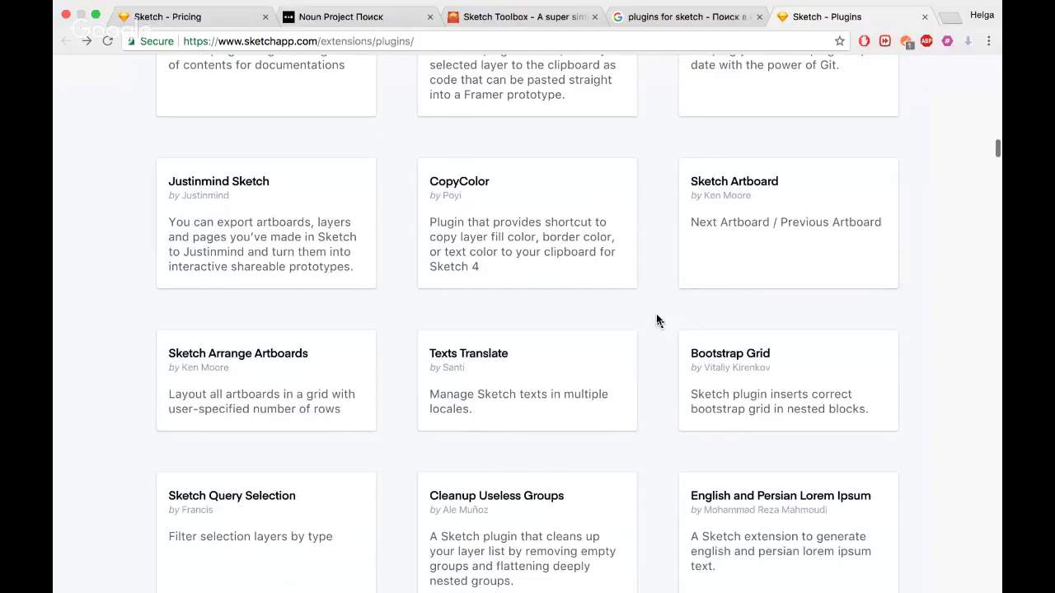
pyautogui.scroll(20, 657, 321)
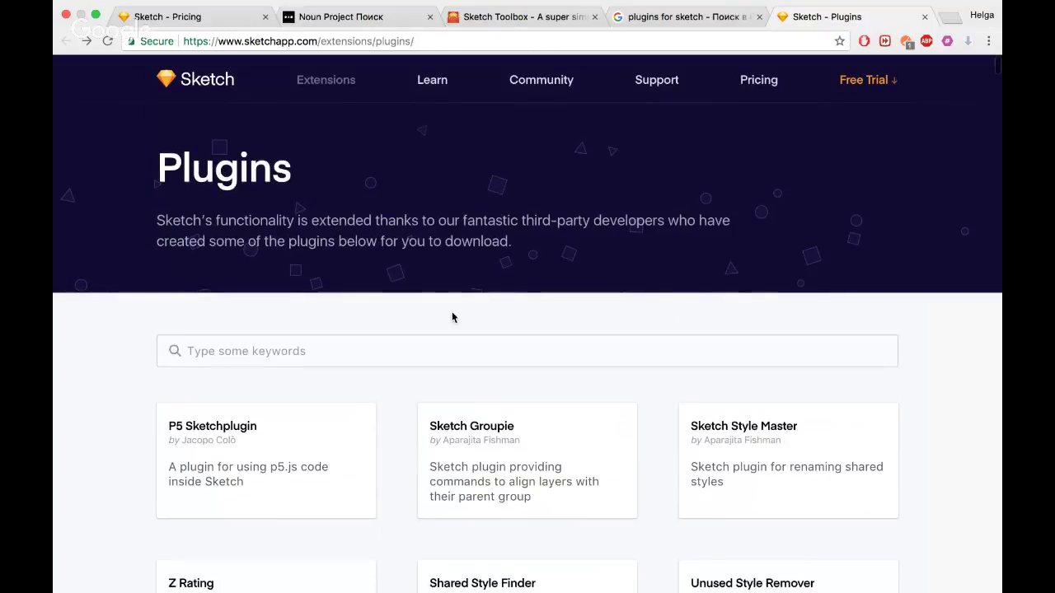
pyautogui.hotkey('ctrl', 'Right')
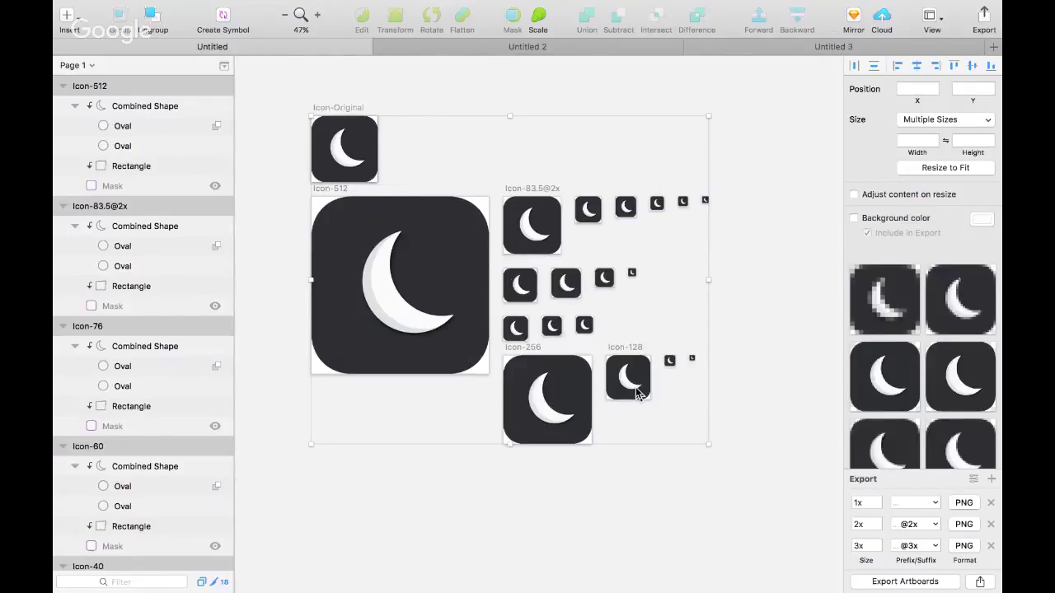
# Export the icon artboards into a newly created 'moon' folder on the Desktop
pyautogui.click(913, 581)
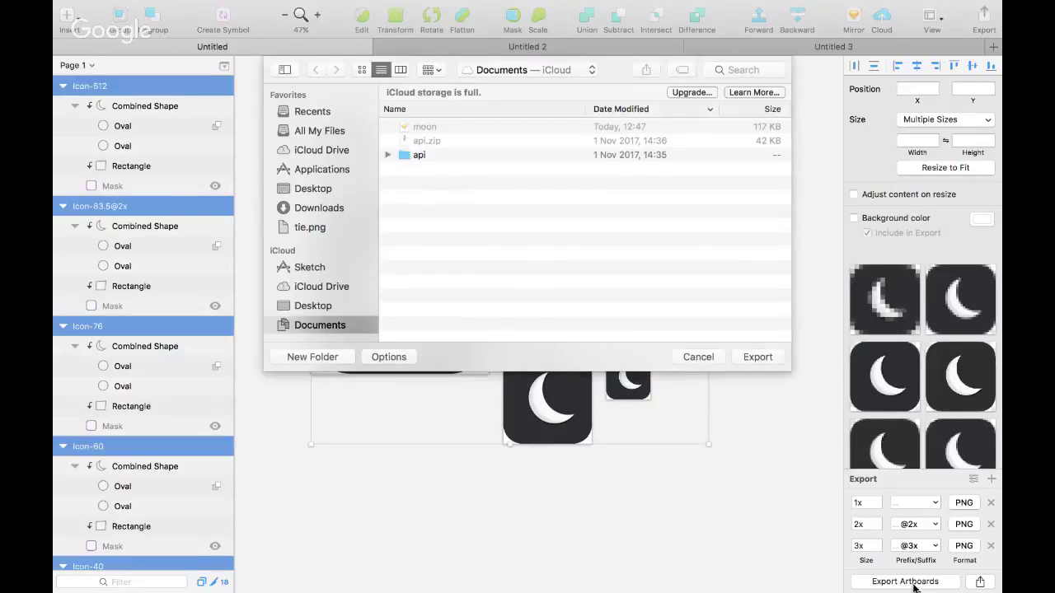
pyautogui.click(313, 190)
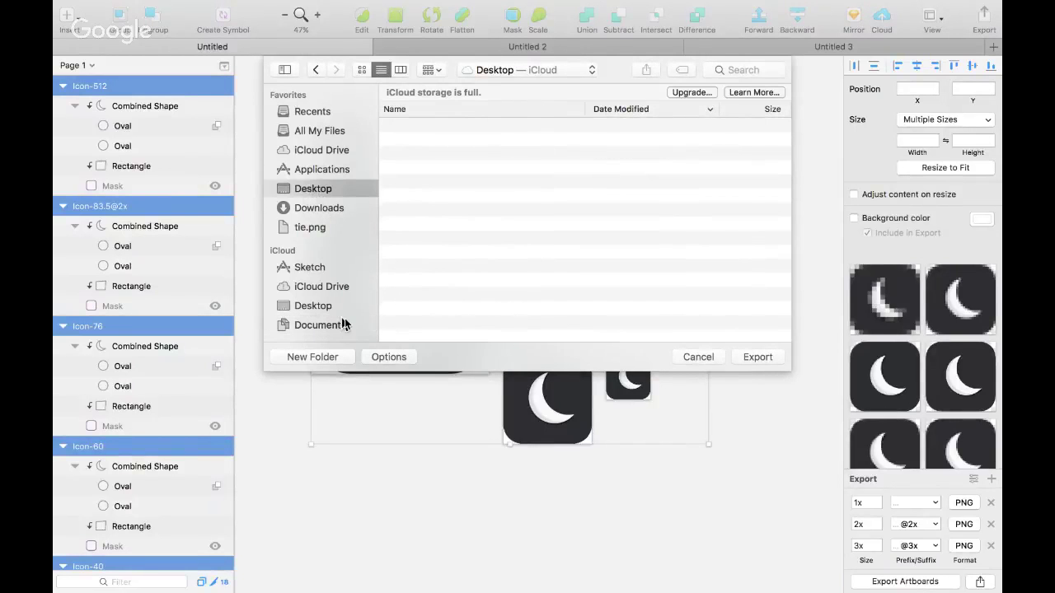
pyautogui.click(317, 357)
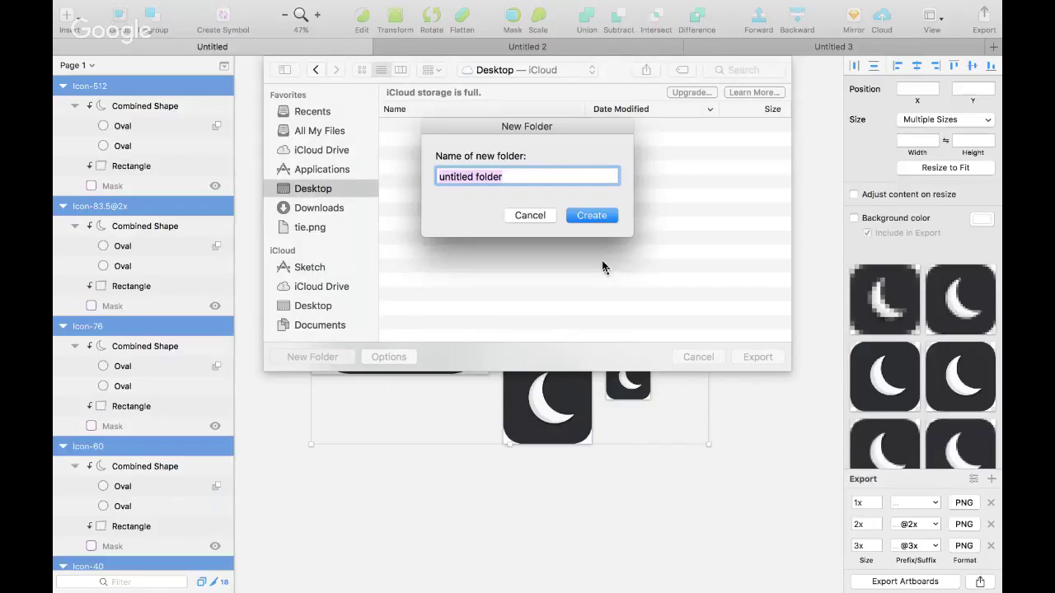
pyautogui.write('moon')
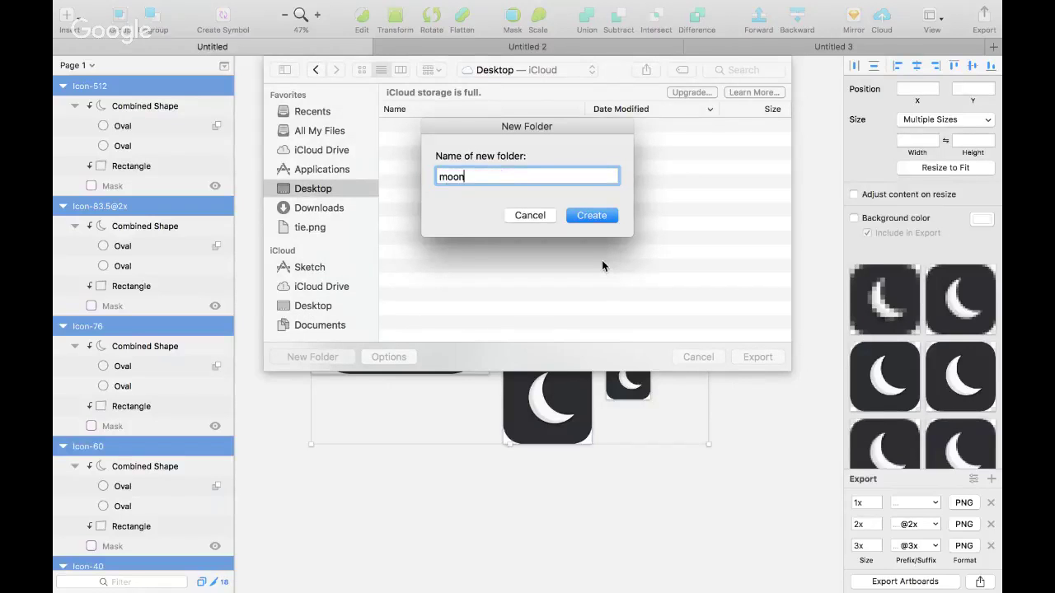
pyautogui.click(600, 216)
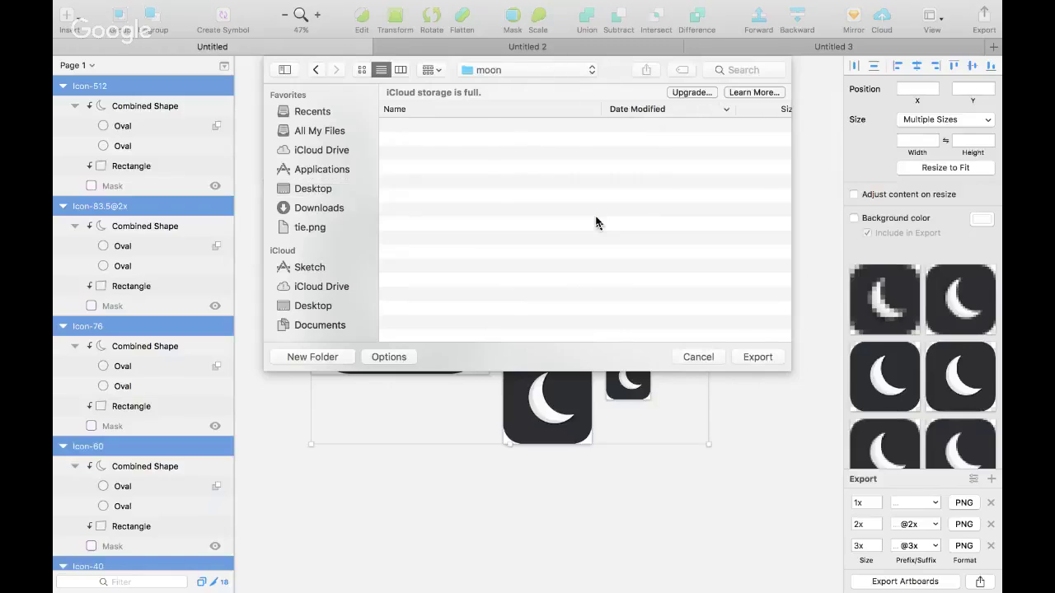
pyautogui.click(750, 356)
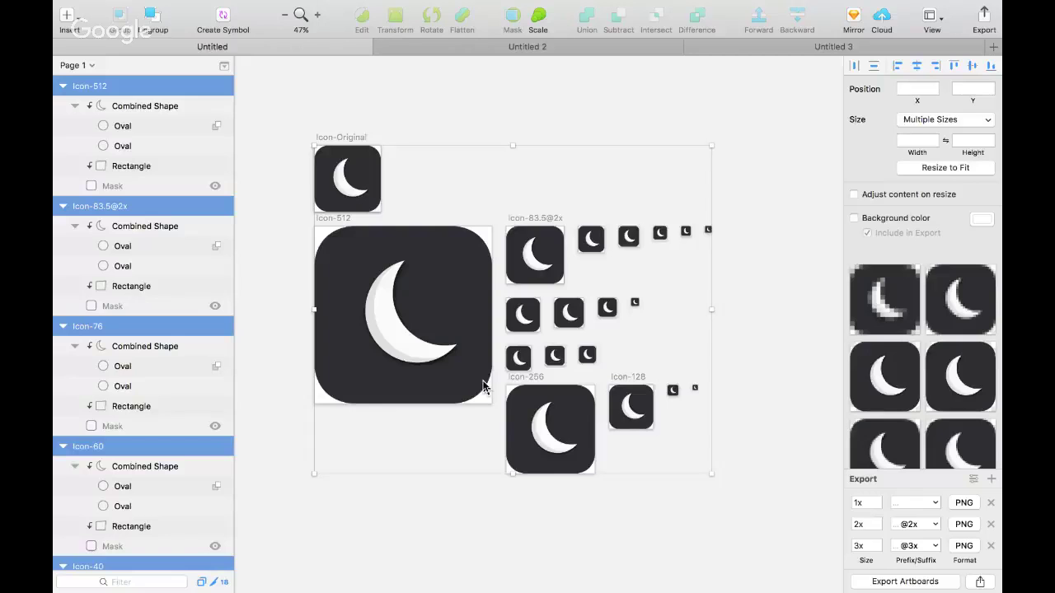
# Cycle through the open documents, including Material Design, back to the moon icon and deselect all artboards
pyautogui.click(493, 45)
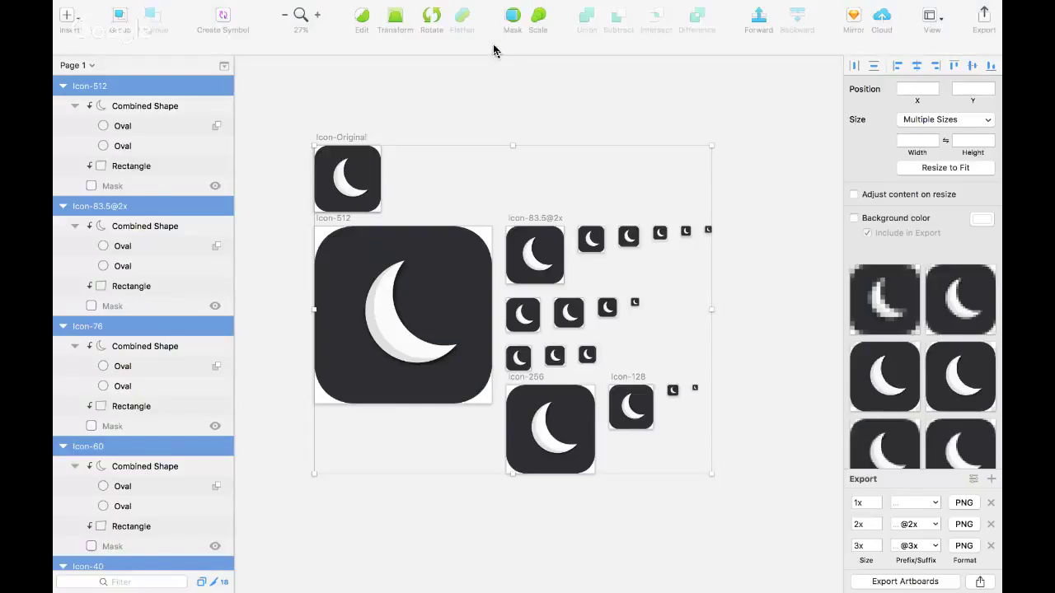
pyautogui.hotkey('ctrl', 'Tab')
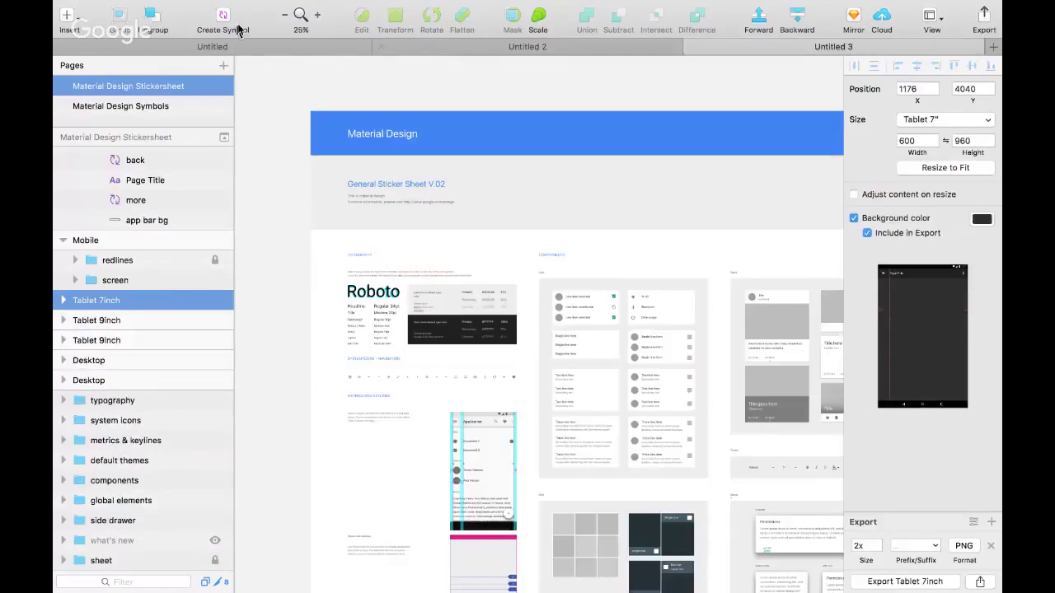
pyautogui.hotkey('ctrl', 'Tab')
pyautogui.click(632, 91)
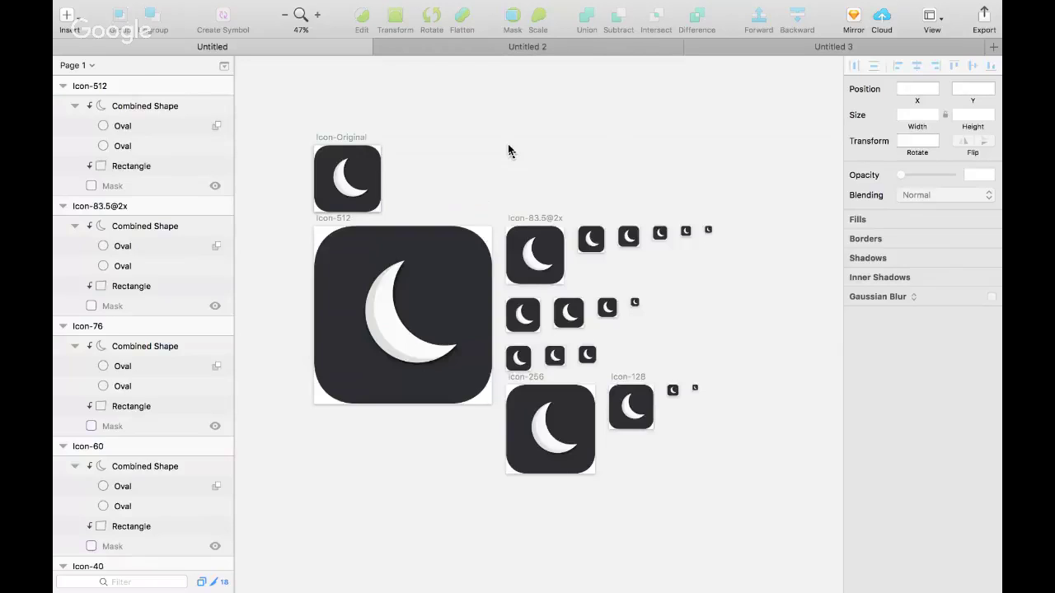
# Move through the spaces to the Hangouts screen-share page and end the live broadcast with Завершить
pyautogui.hotkey('ctrl', 'Right')
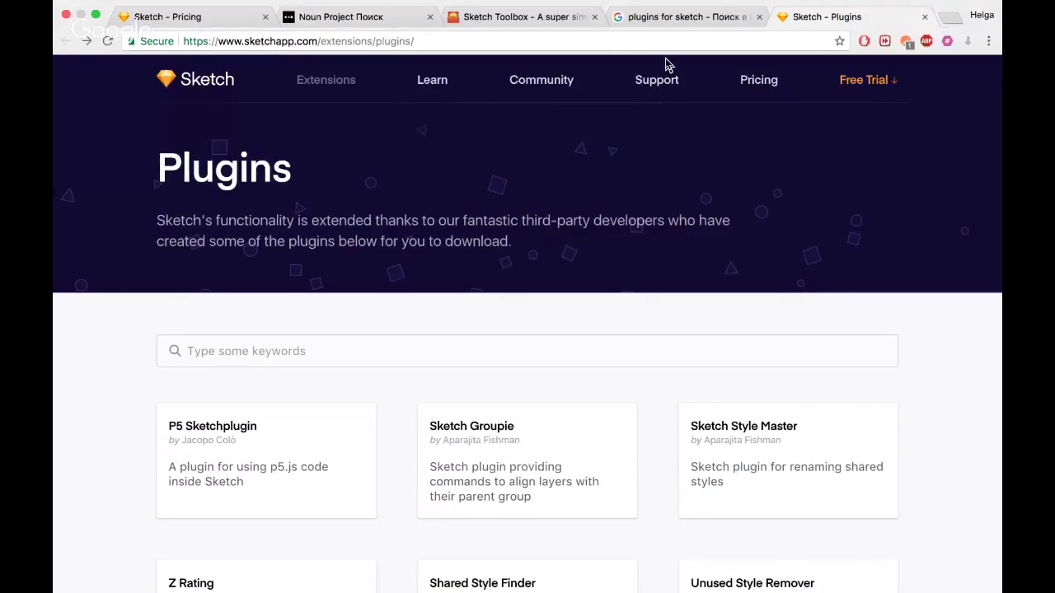
pyautogui.hotkey('ctrl', 'Left')
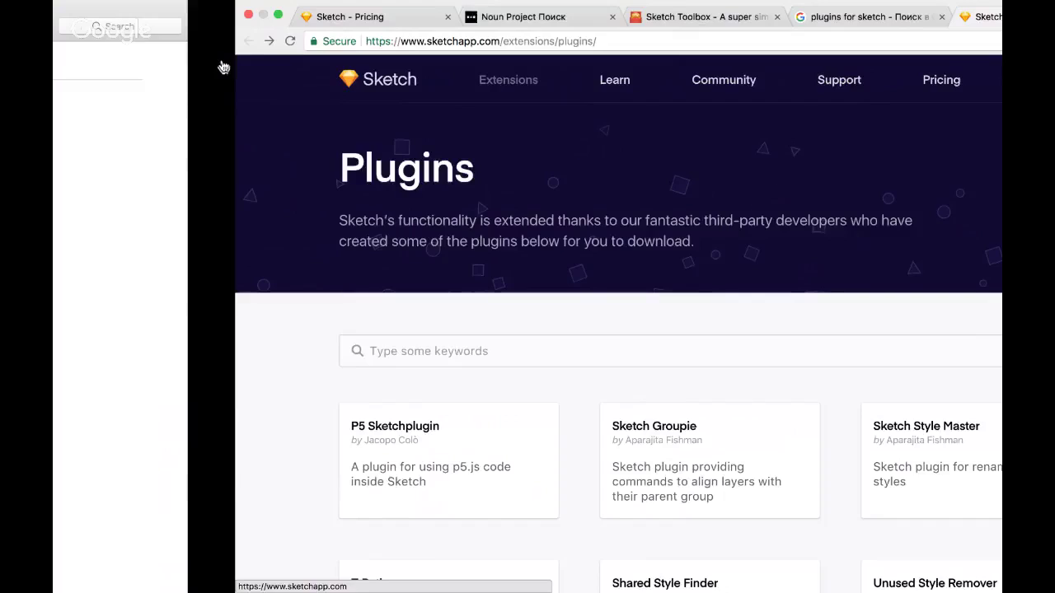
pyautogui.hotkey('ctrl', 'Left')
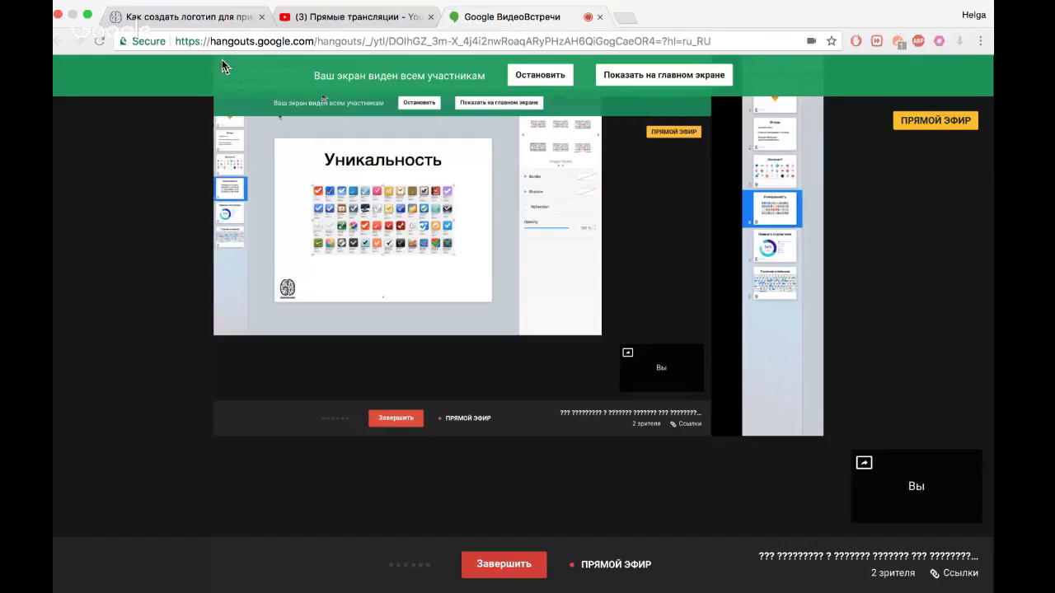
pyautogui.click(518, 557)
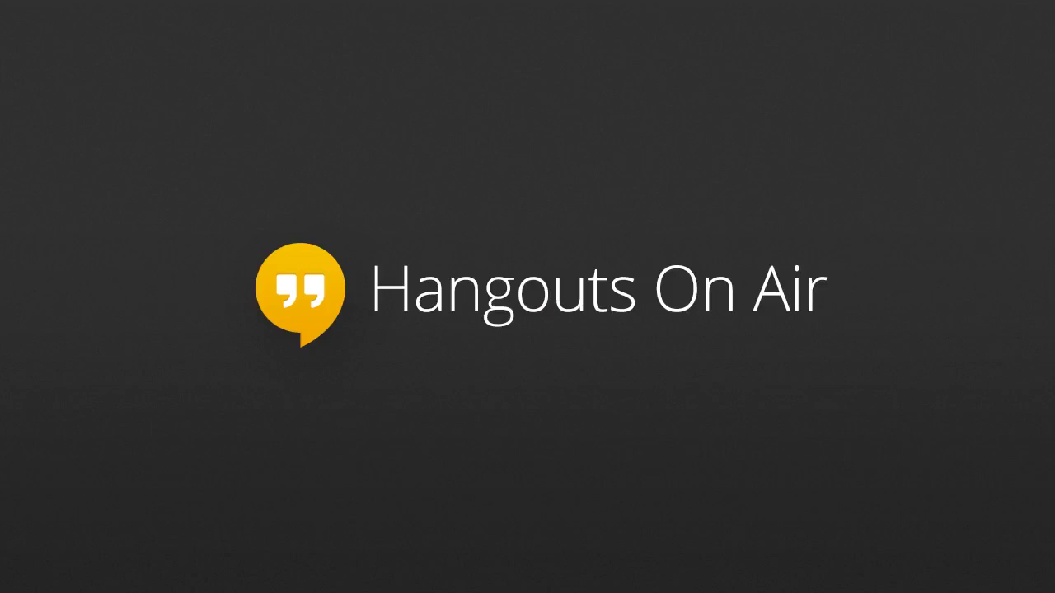